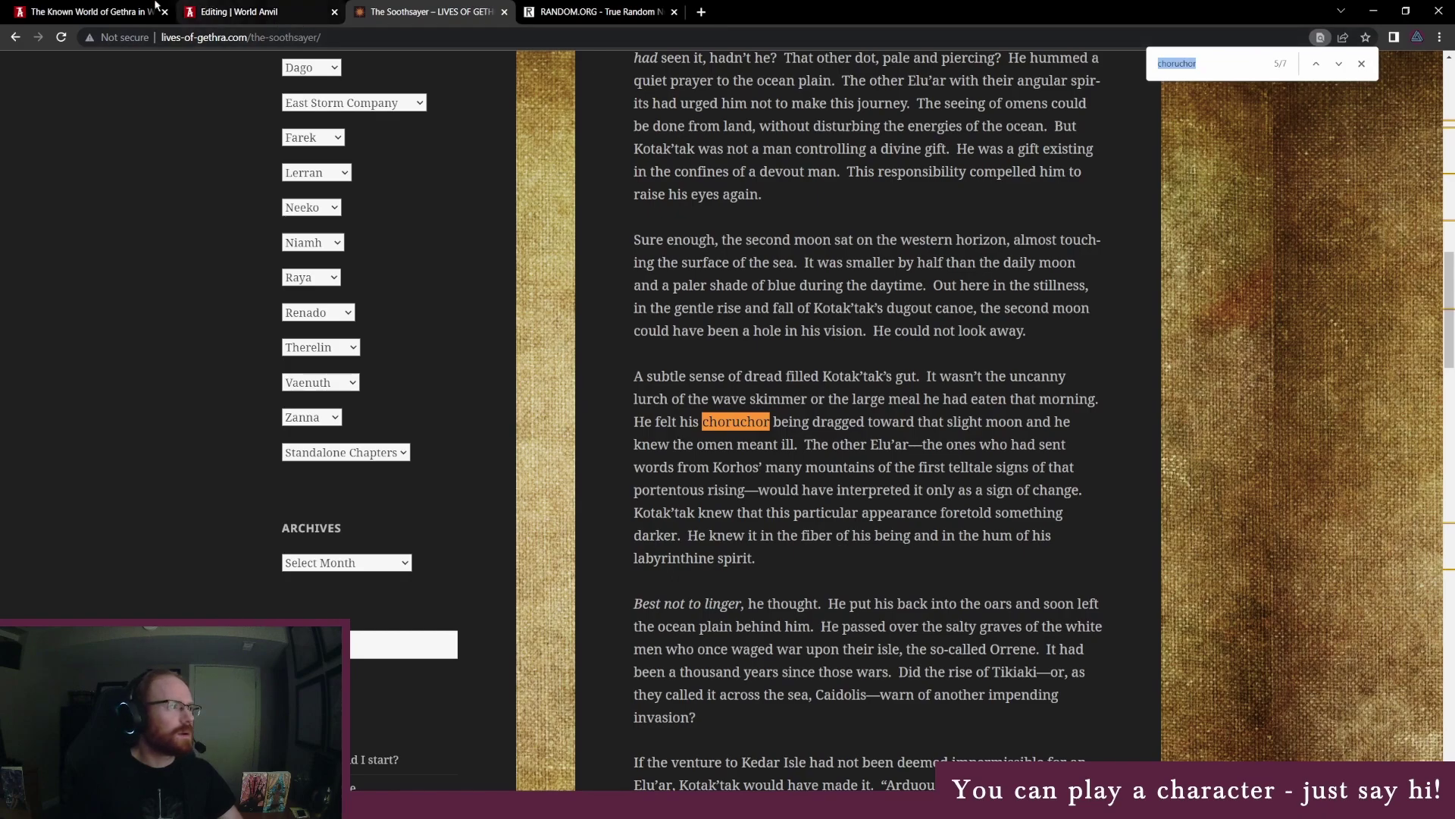
Highlight 'Tikiaki' in The Soothsayer story, then return to the blank World Anvil character editor
key("ctrl+1")
key("ctrl+2")
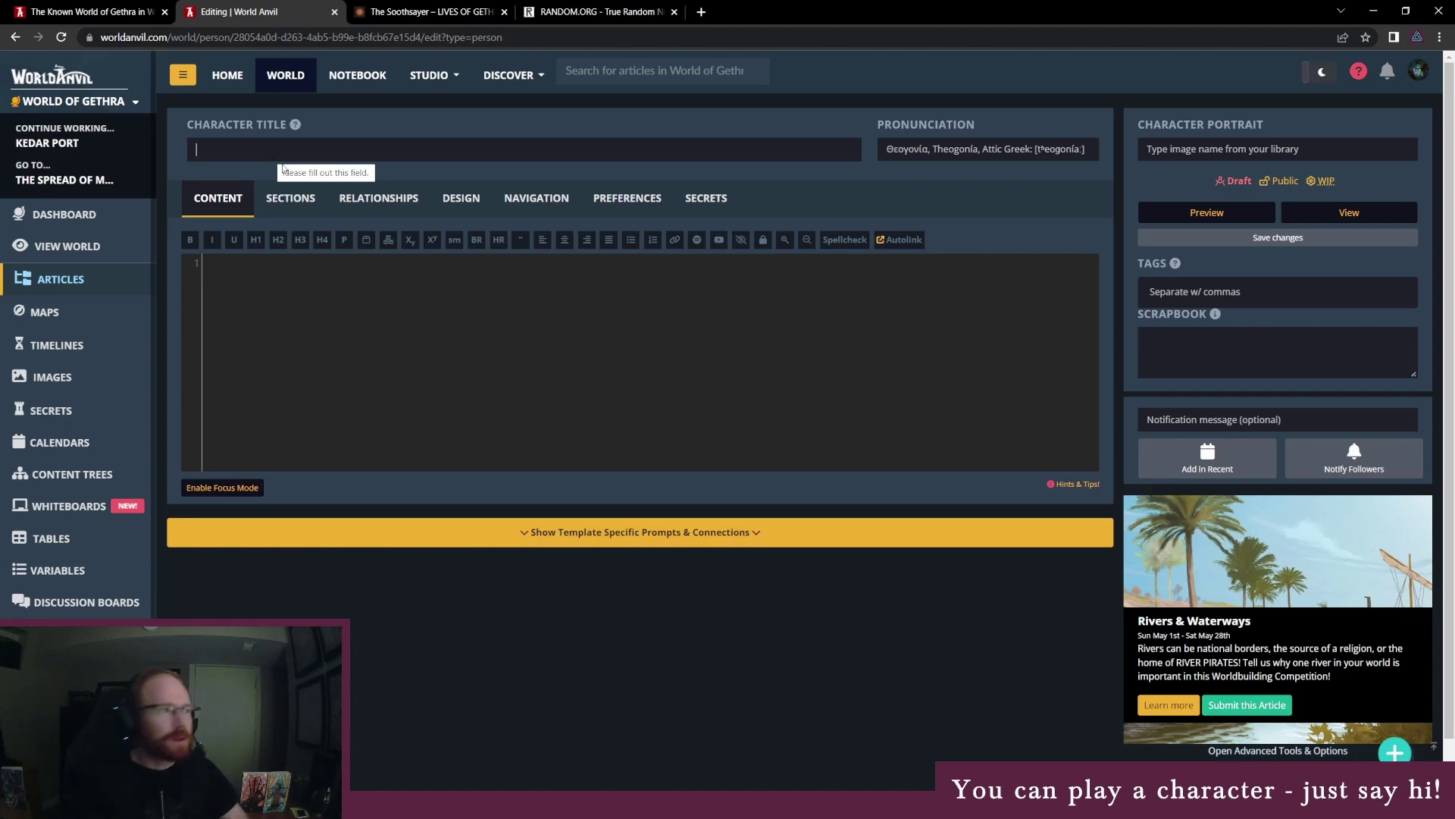
key("ctrl+3")
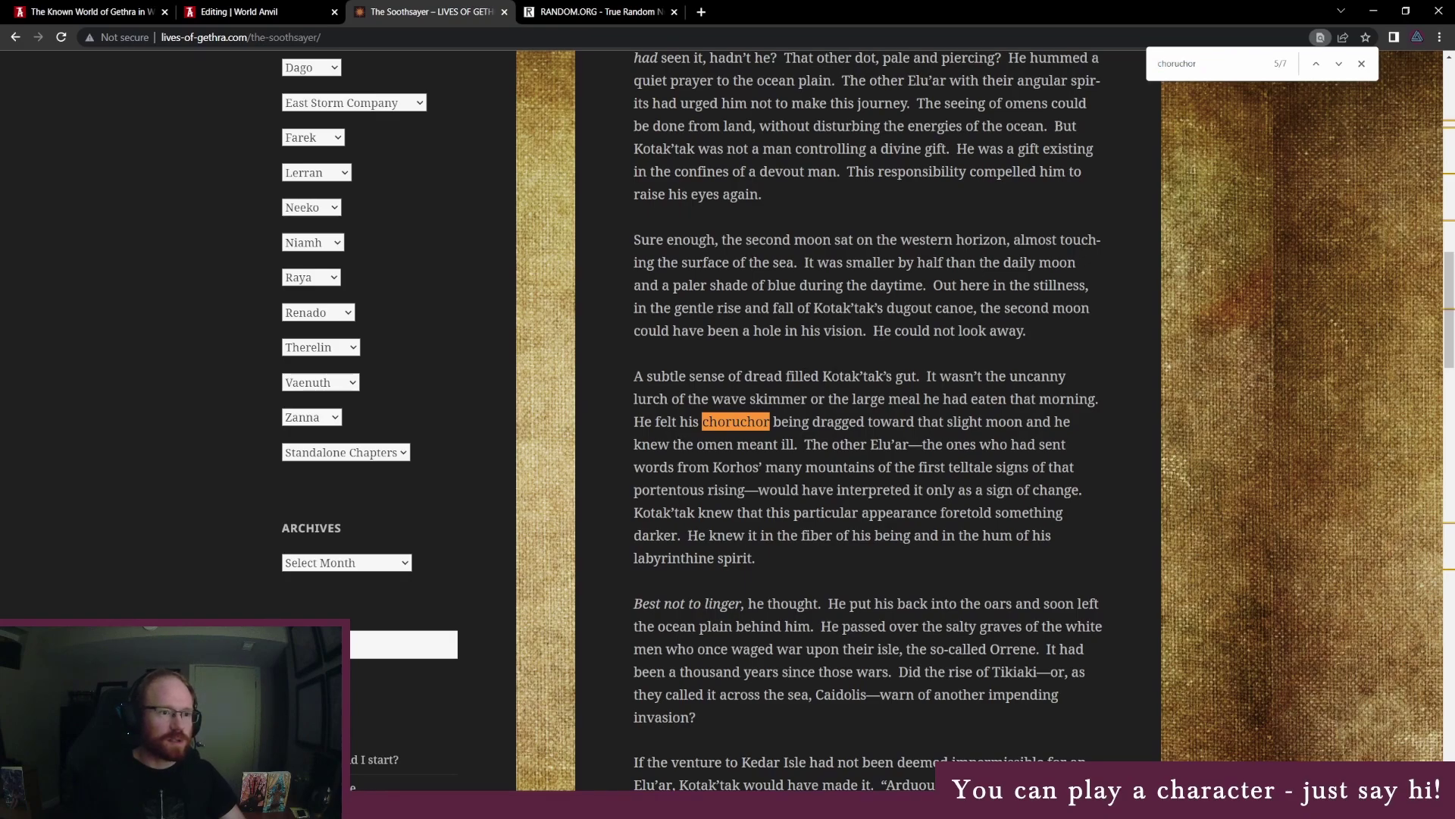
scroll(901, 521, "down", 5)
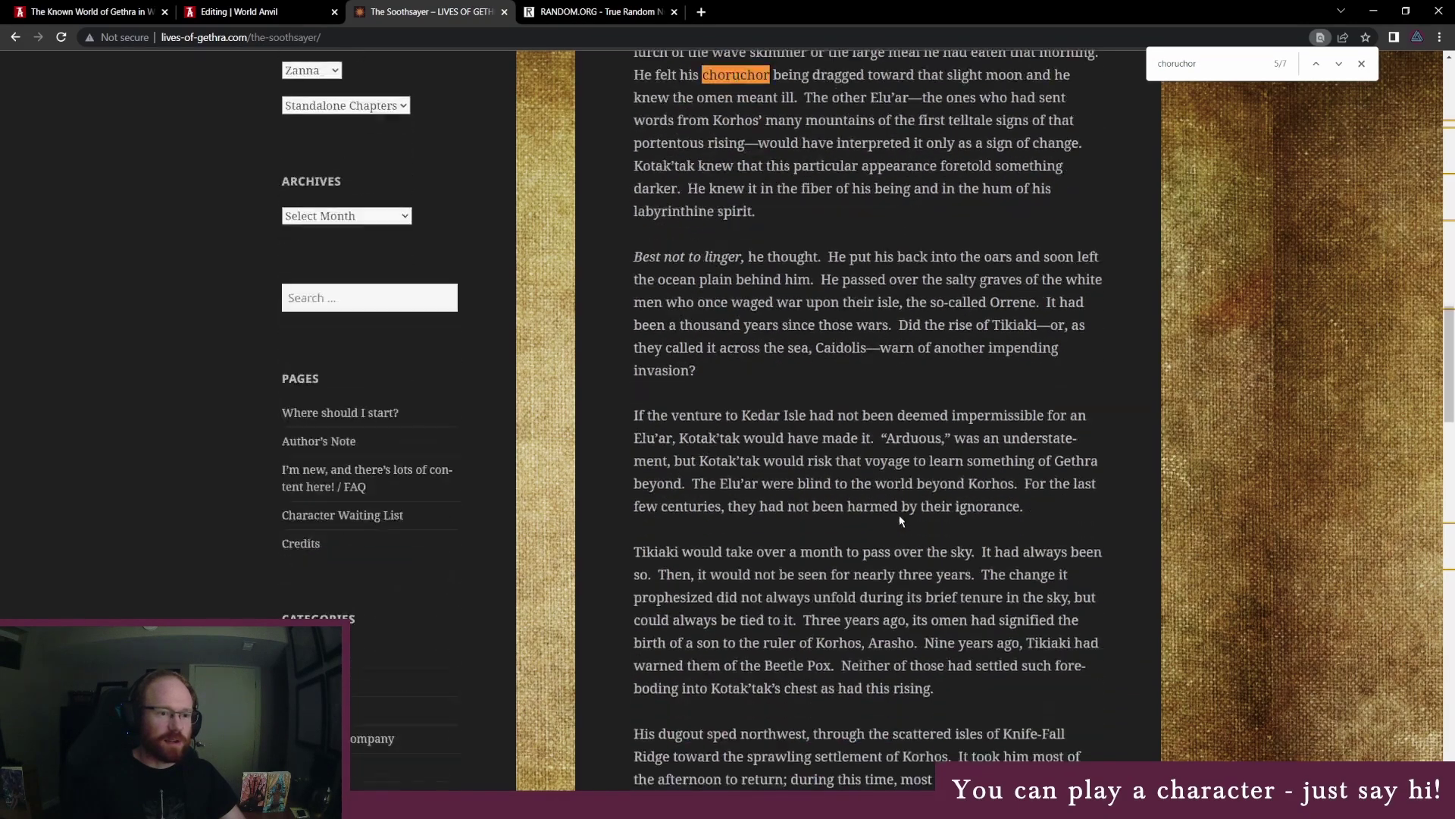
double_click(1015, 316)
scroll(770, 522, "up", 4)
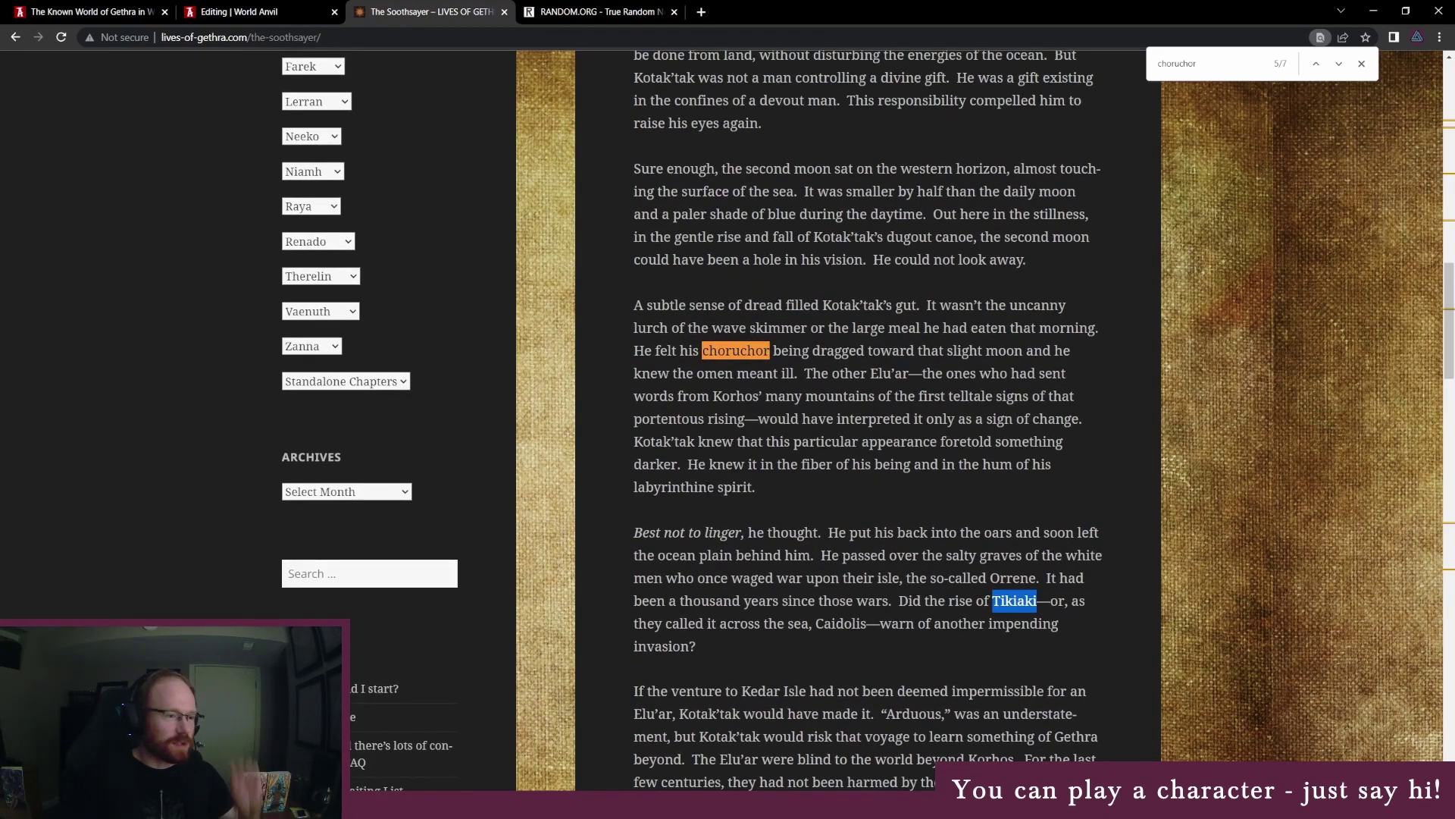
left_click(91, 11)
left_click(235, 12)
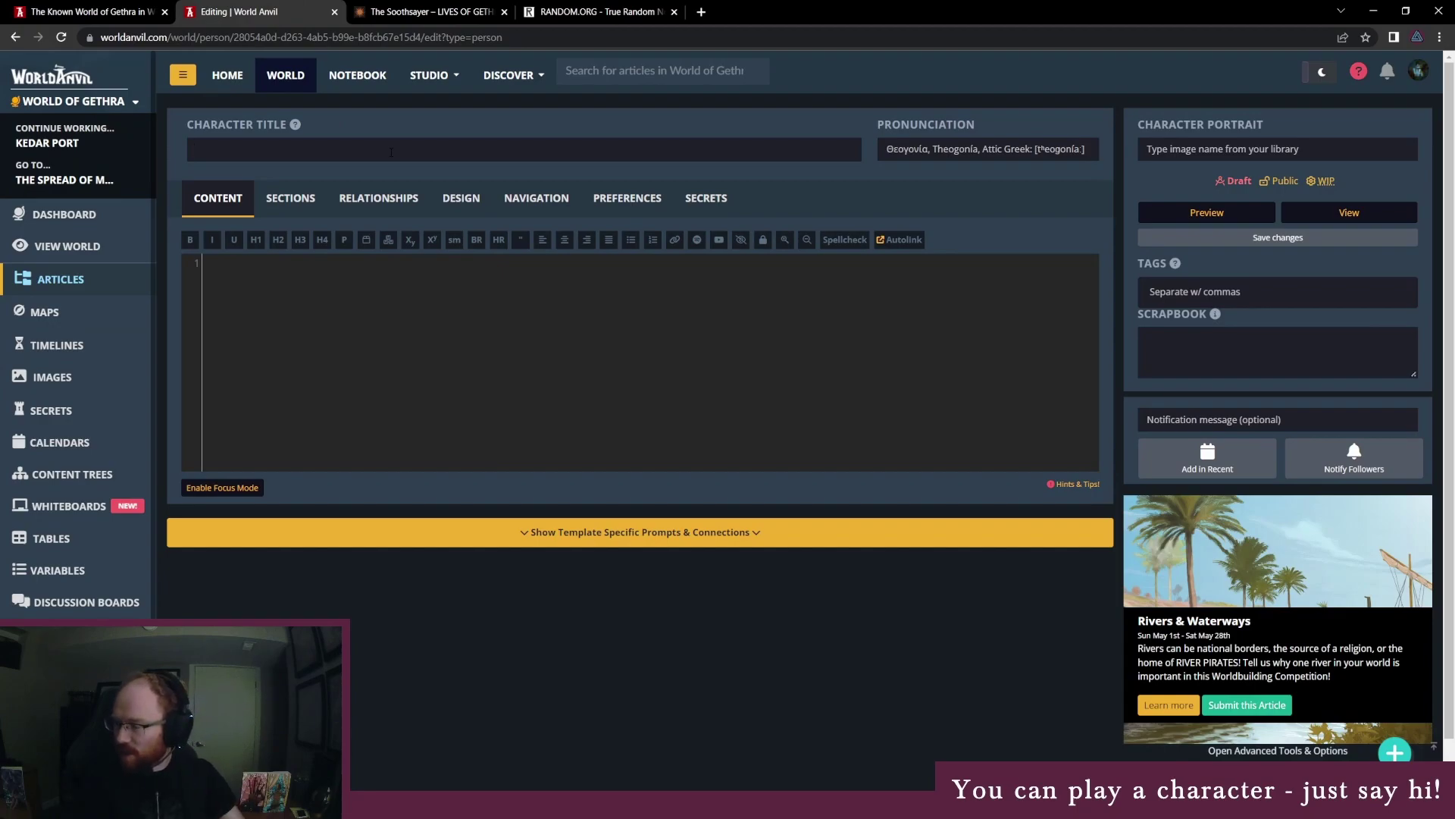
Title the new character article 'Lu'thera Ran'tol' and move into the content body
left_click(391, 152)
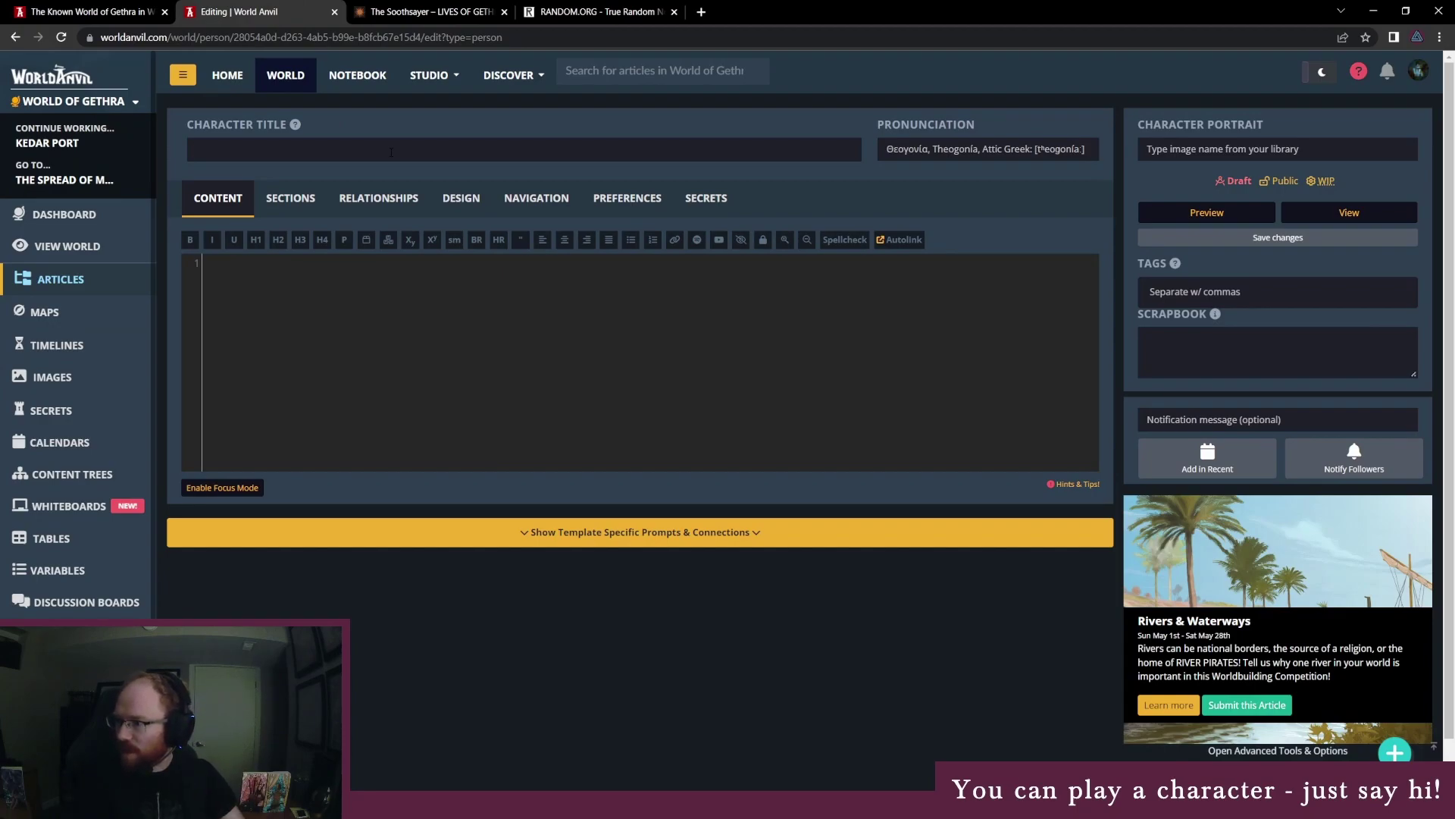
type("L")
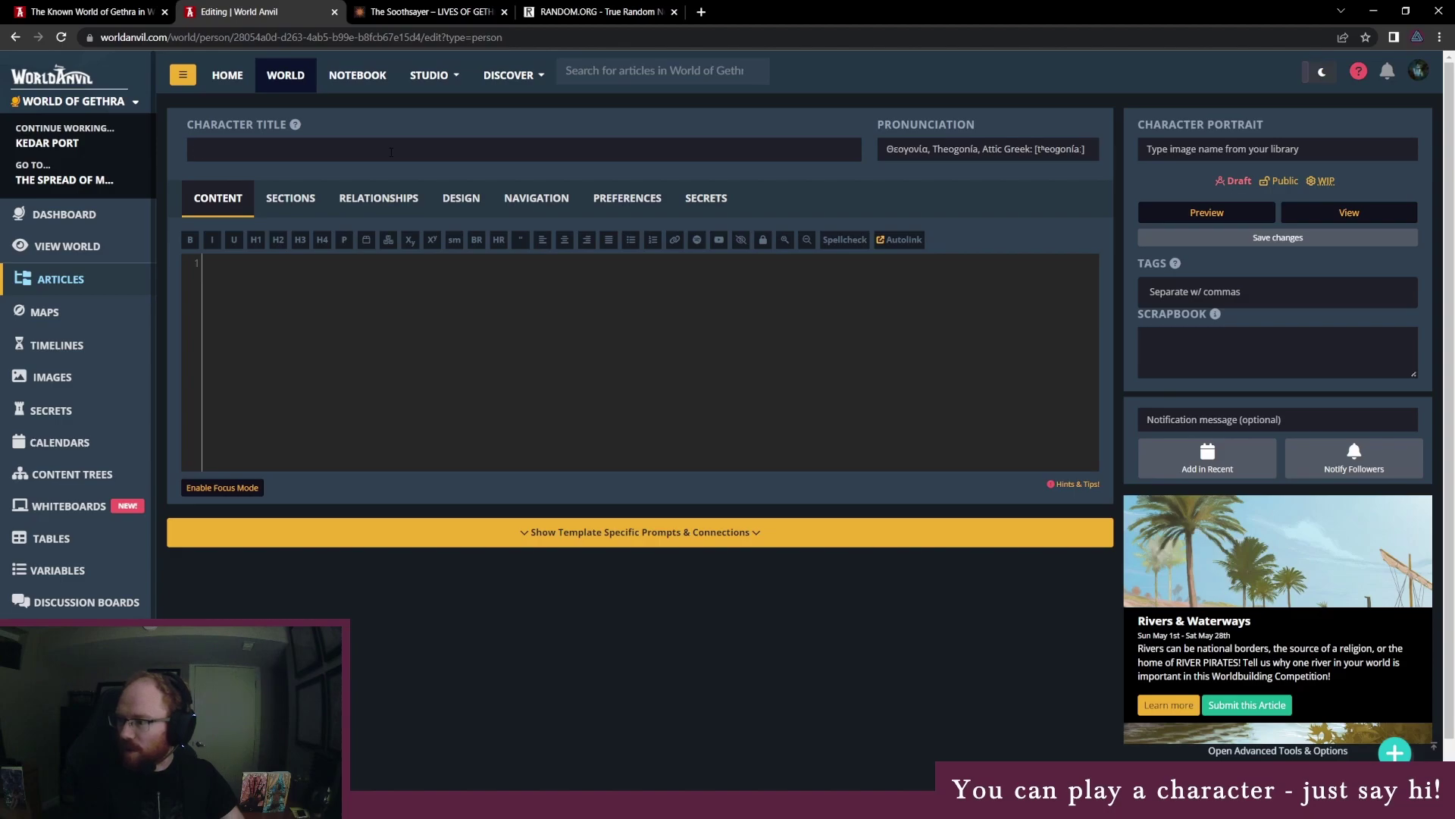
type("u")
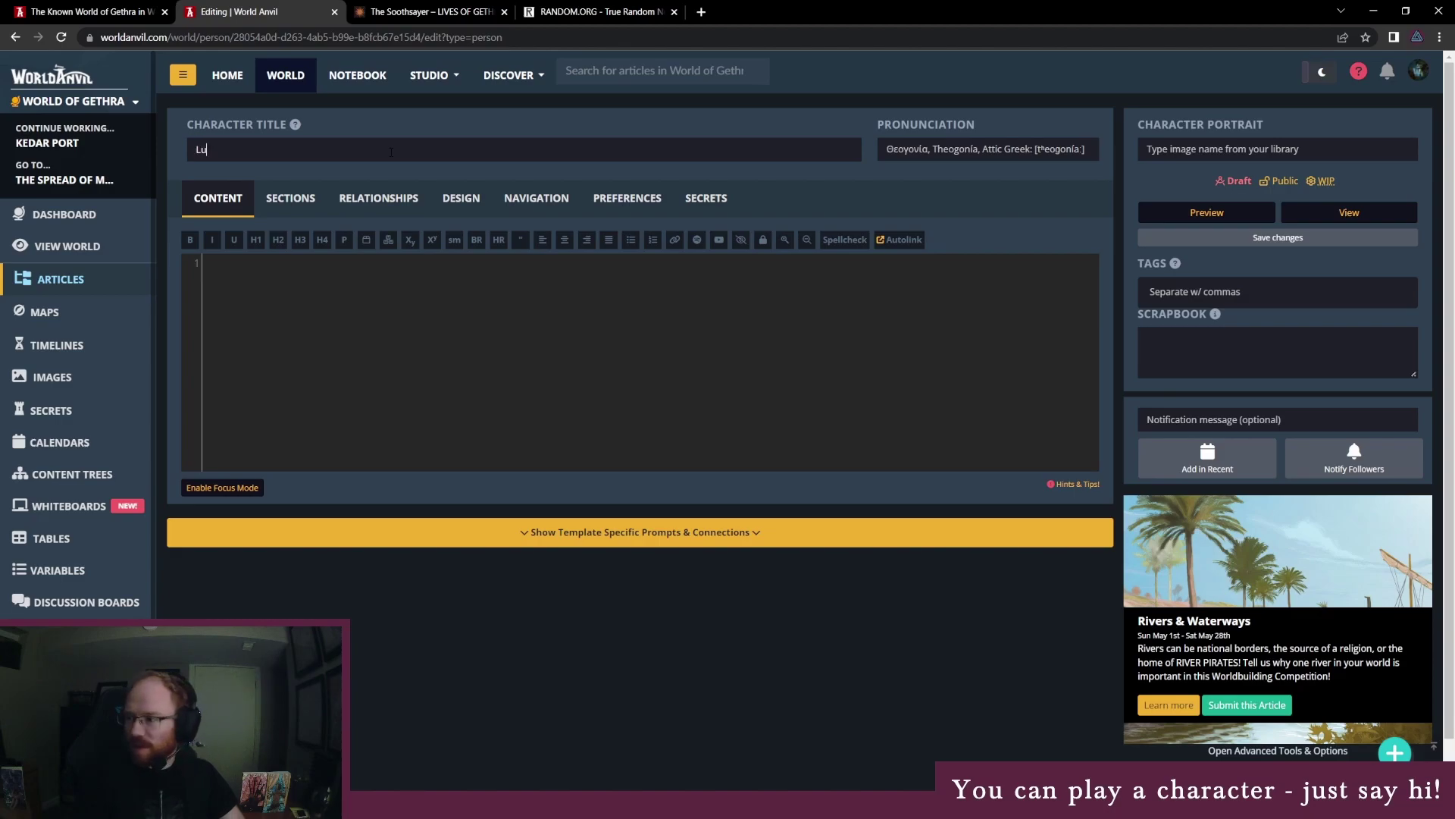
type("'t")
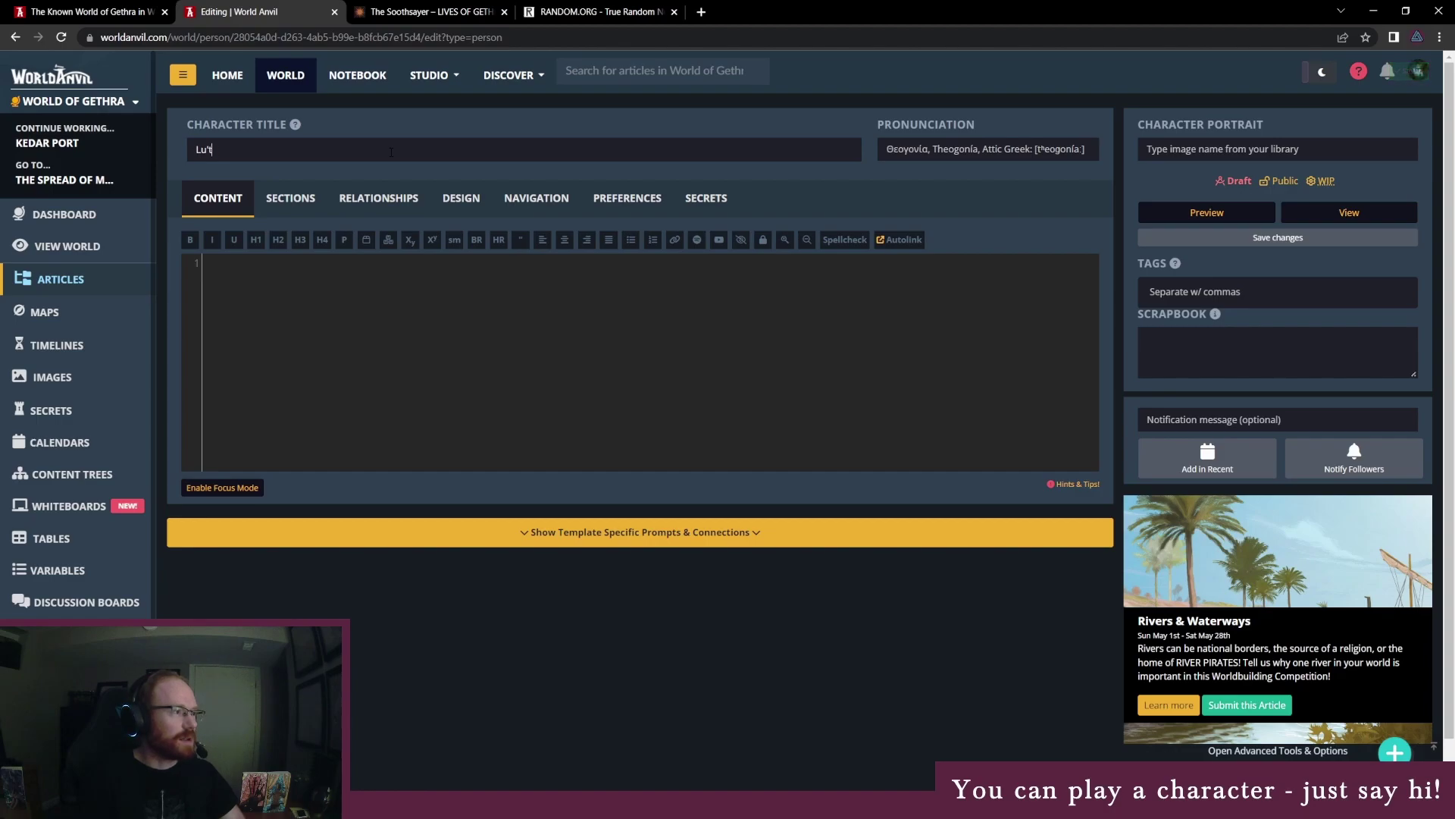
type("hera")
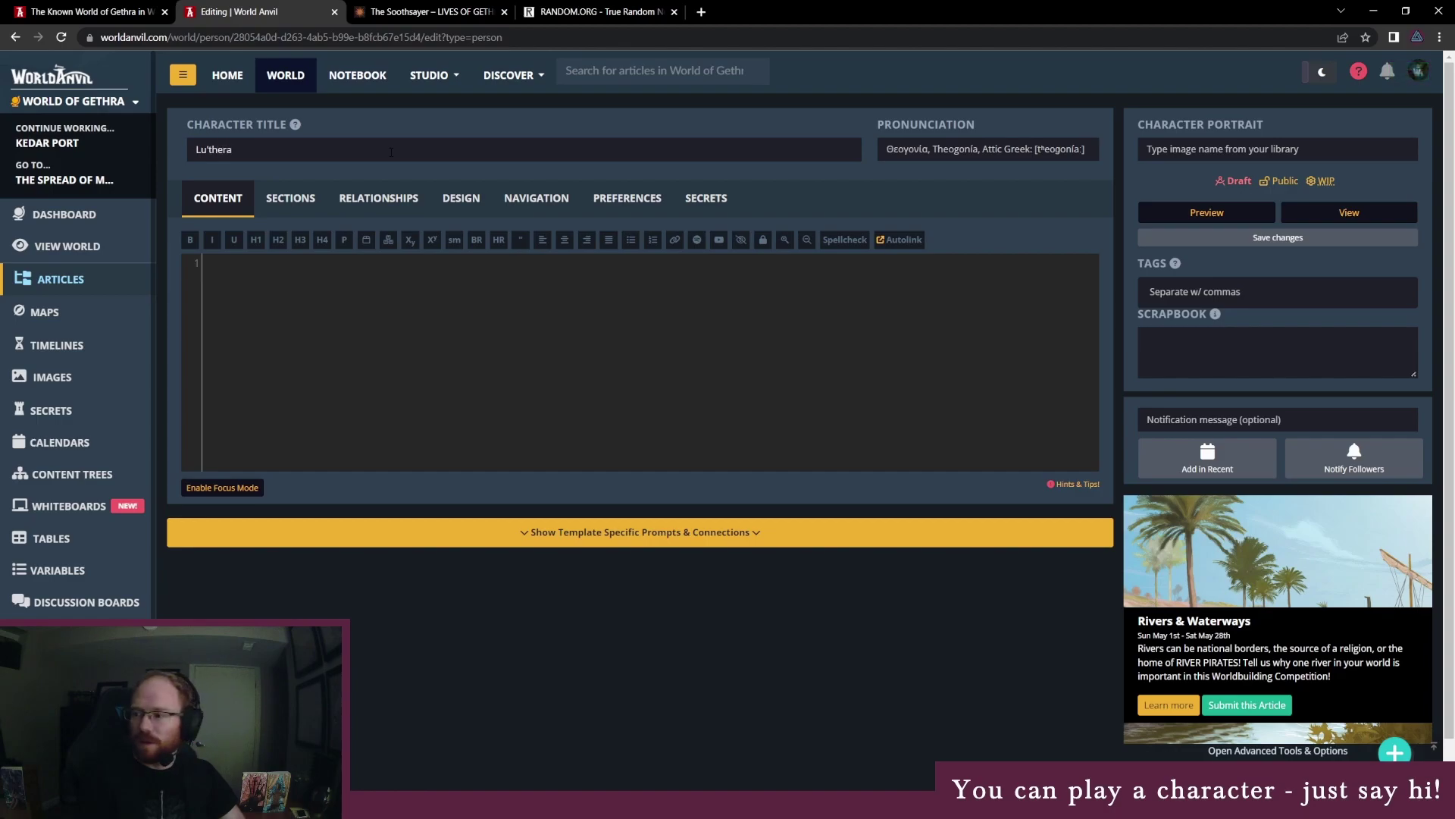
type(" Ran")
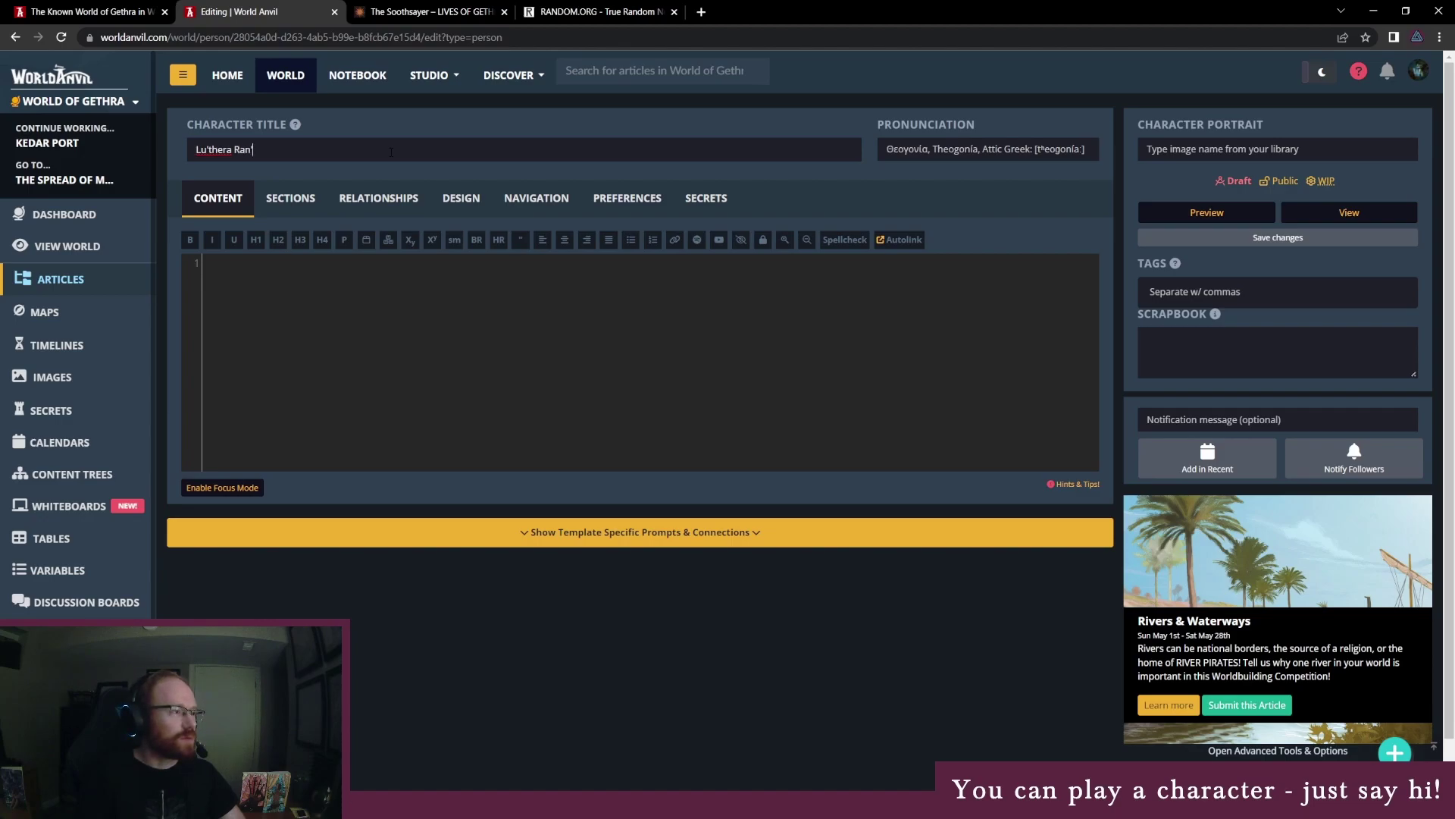
type("'tol")
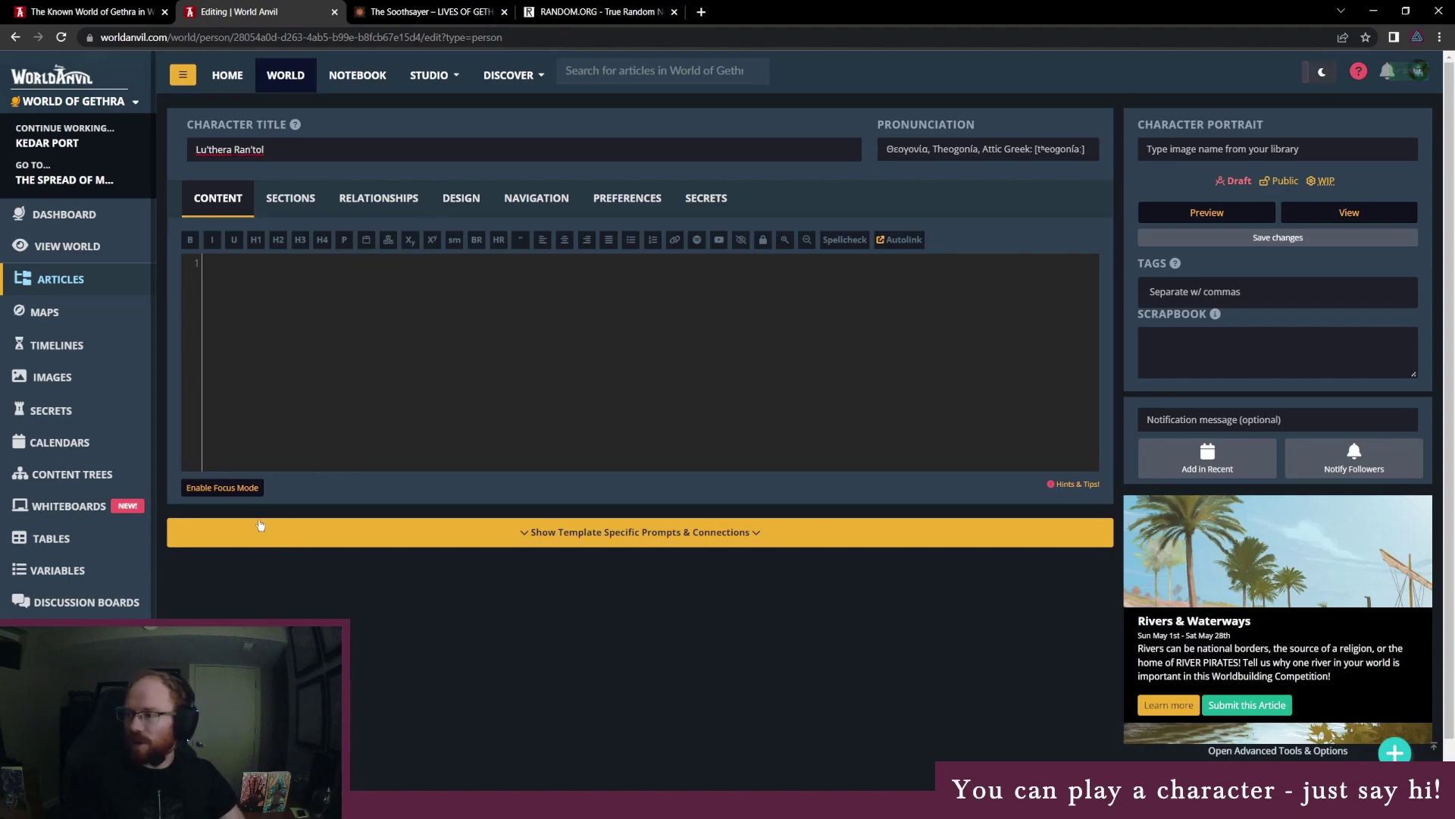
left_click(287, 326)
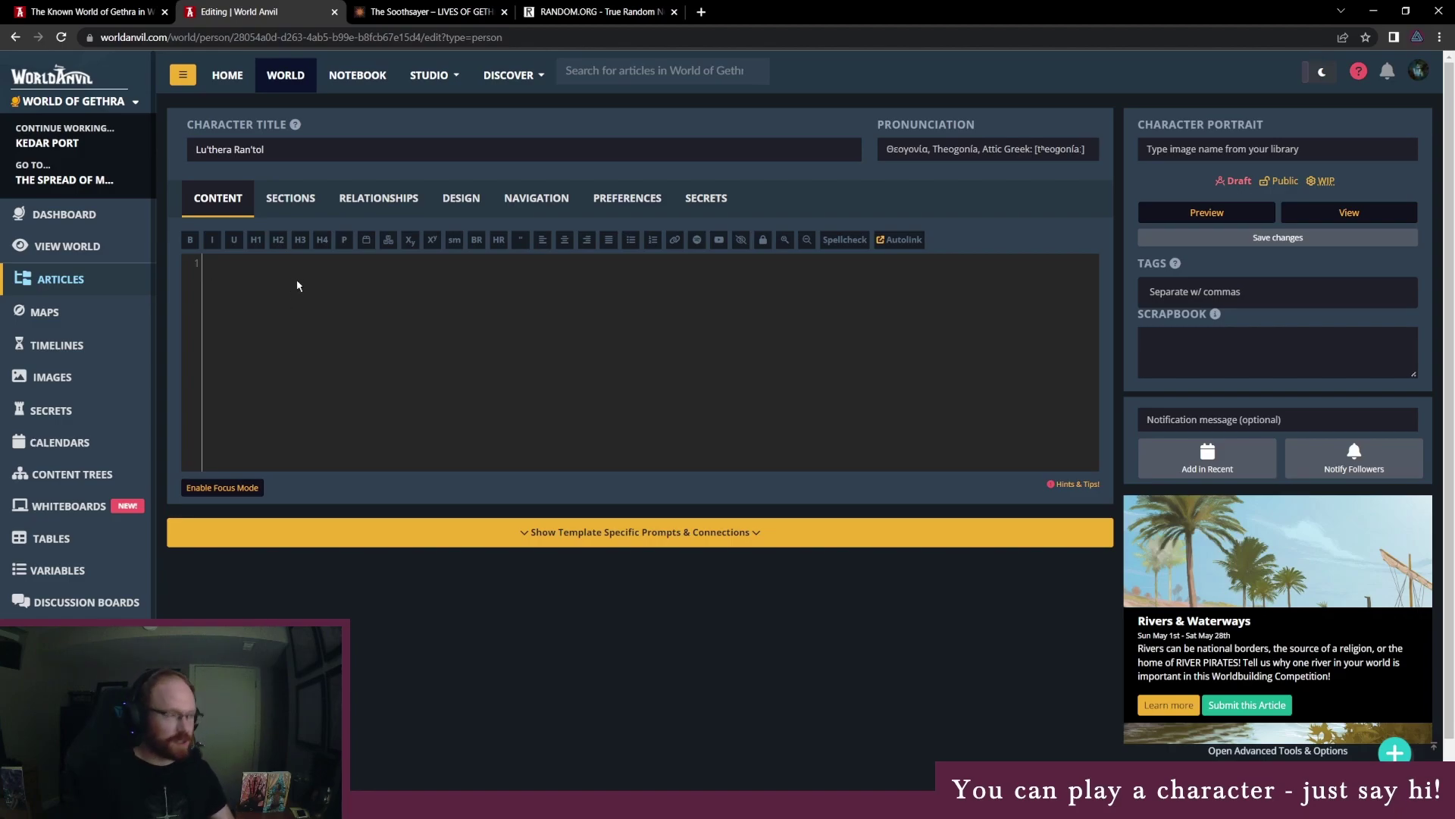
Open the ARTICLES list in a new tab and expand Omma's article
key("ctrl+shift+Tab")
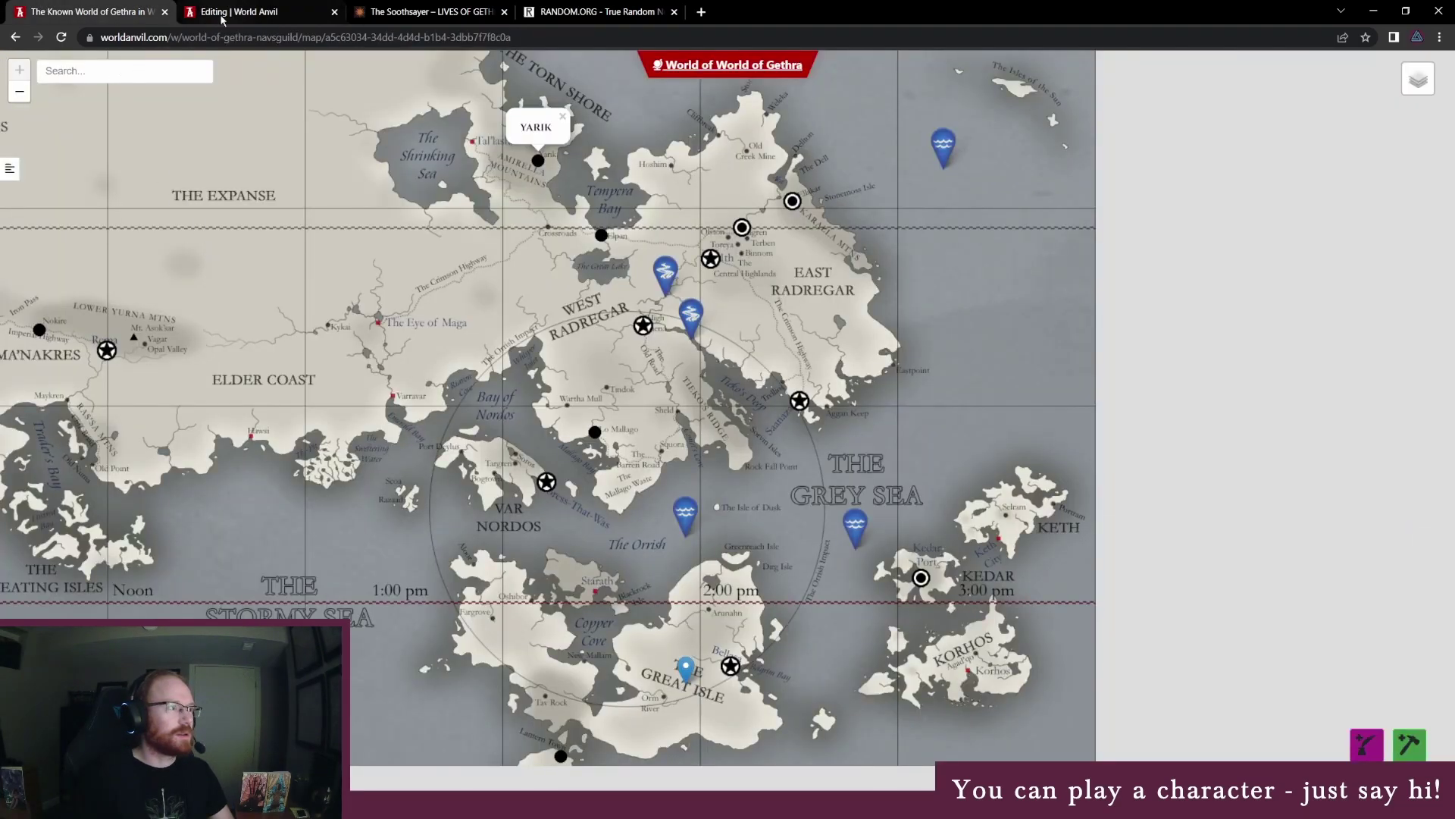
key("ctrl+Tab")
right_click(84, 278)
left_click(104, 285)
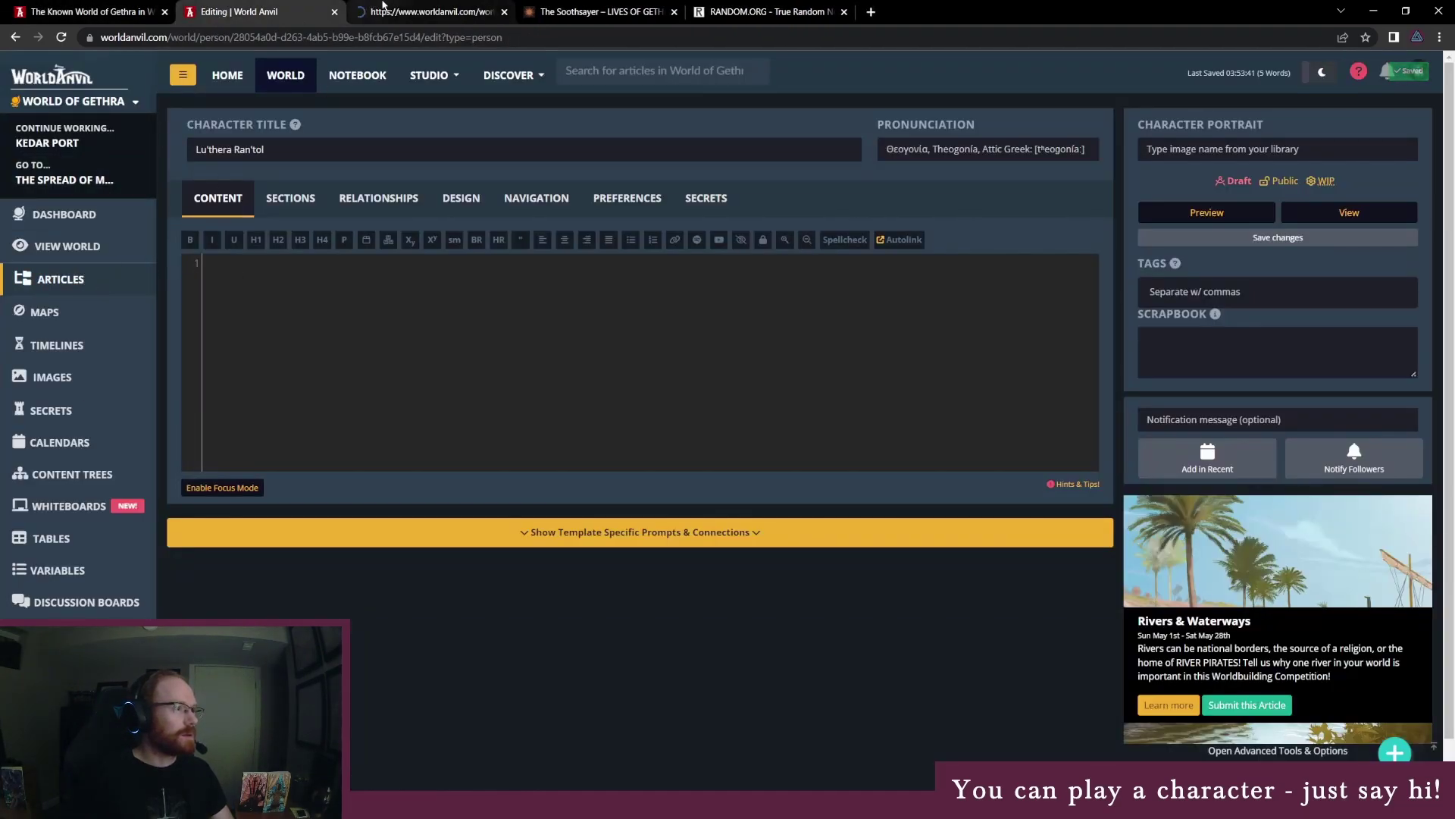
key("ctrl+Tab")
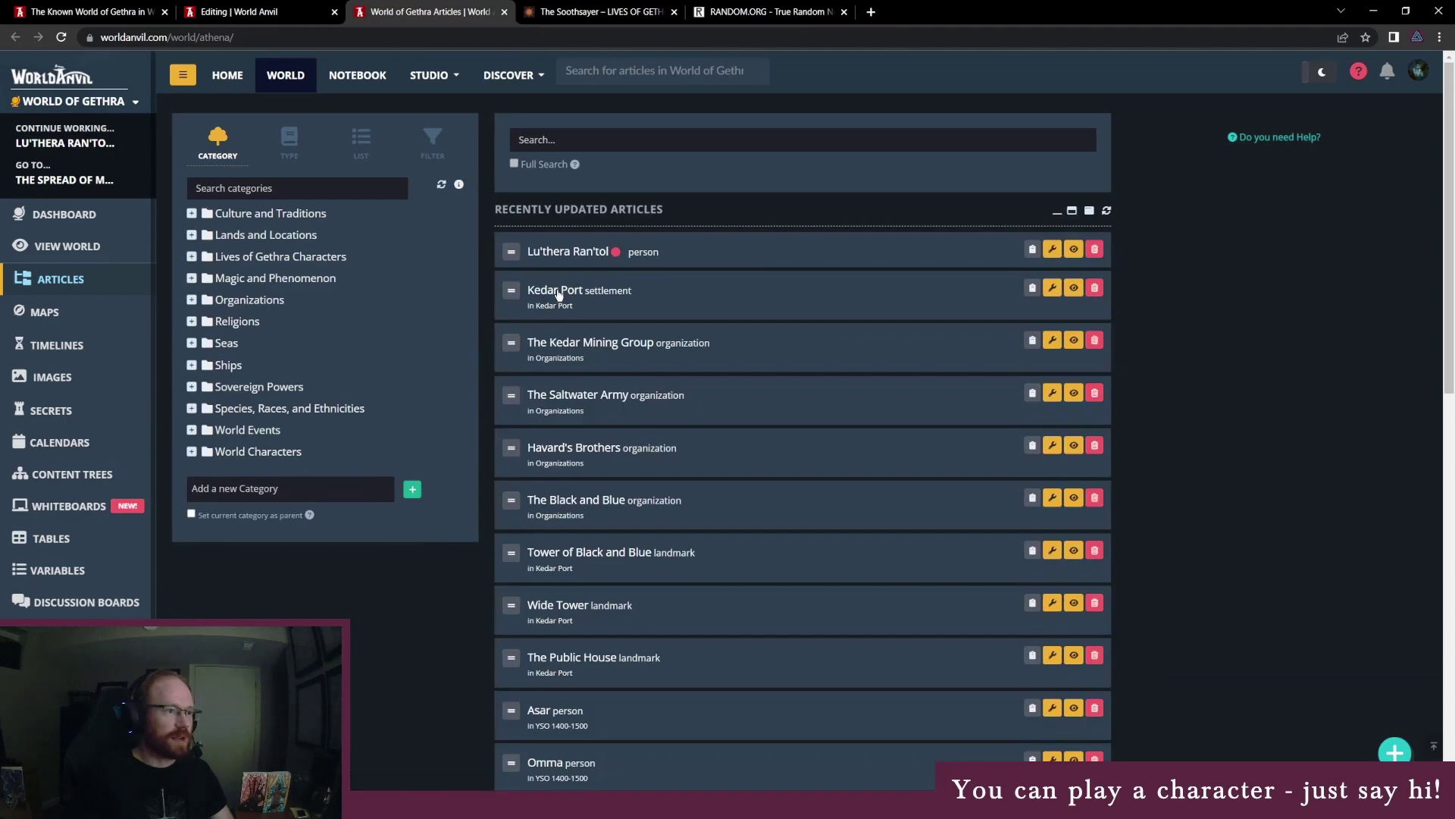
scroll(583, 457, "down", 1)
scroll(601, 594, "down", 3)
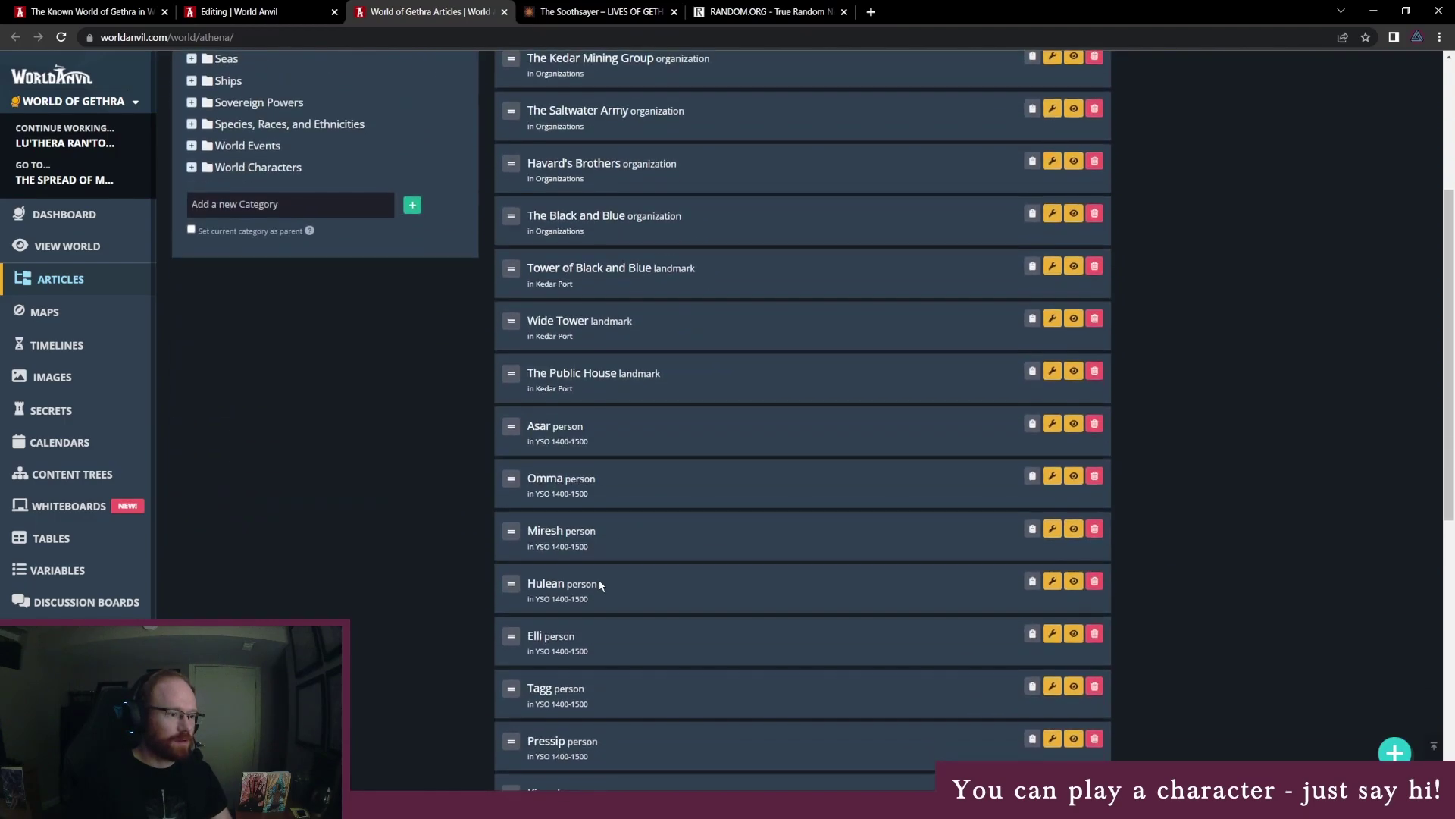
left_click(558, 478)
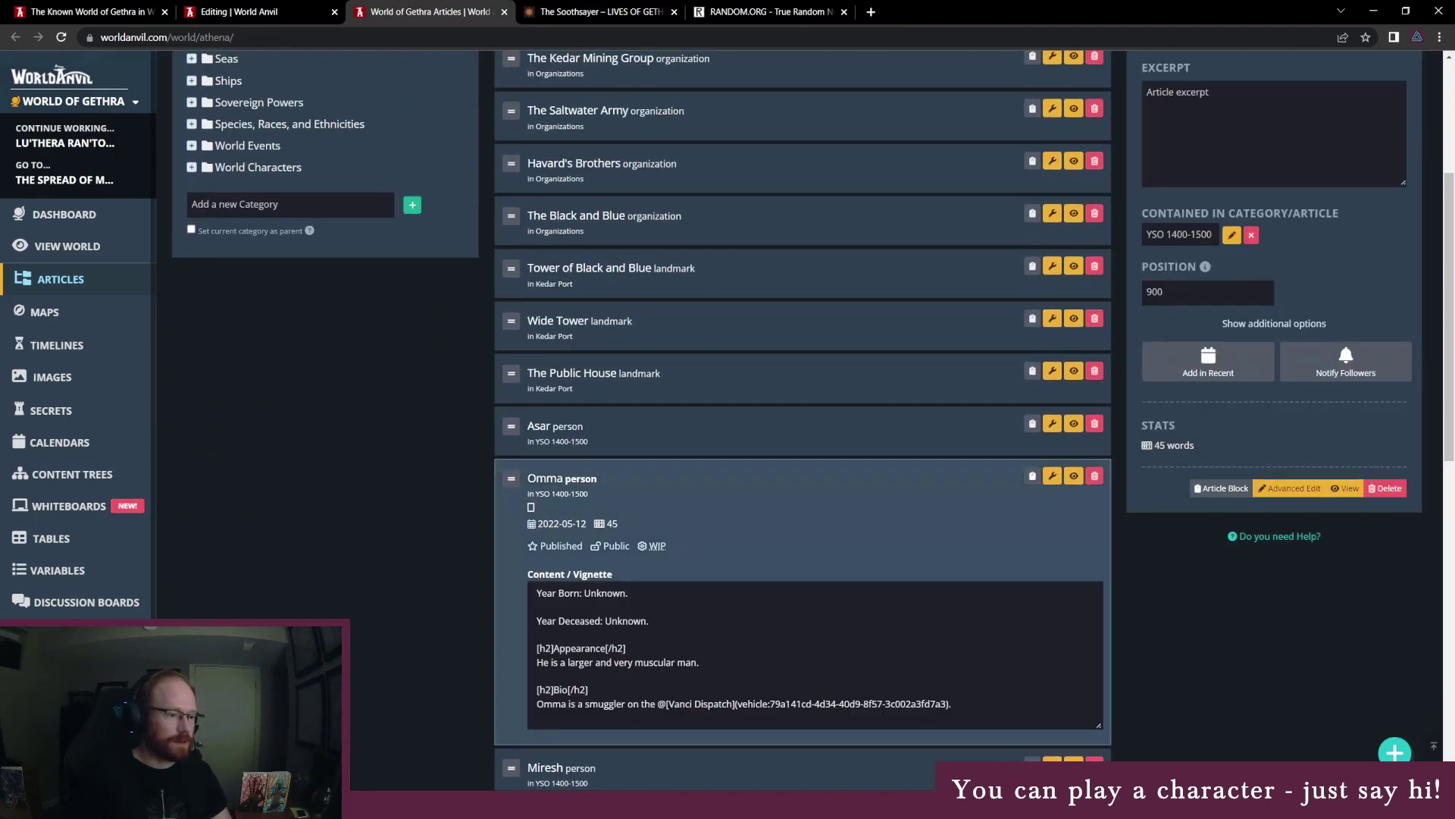
Copy Omma's 'Year Born: Unknown.' and 'Year Deceased: Unknown.' lines into the new article
left_click_drag(650, 620, 535, 592)
key("ctrl+c")
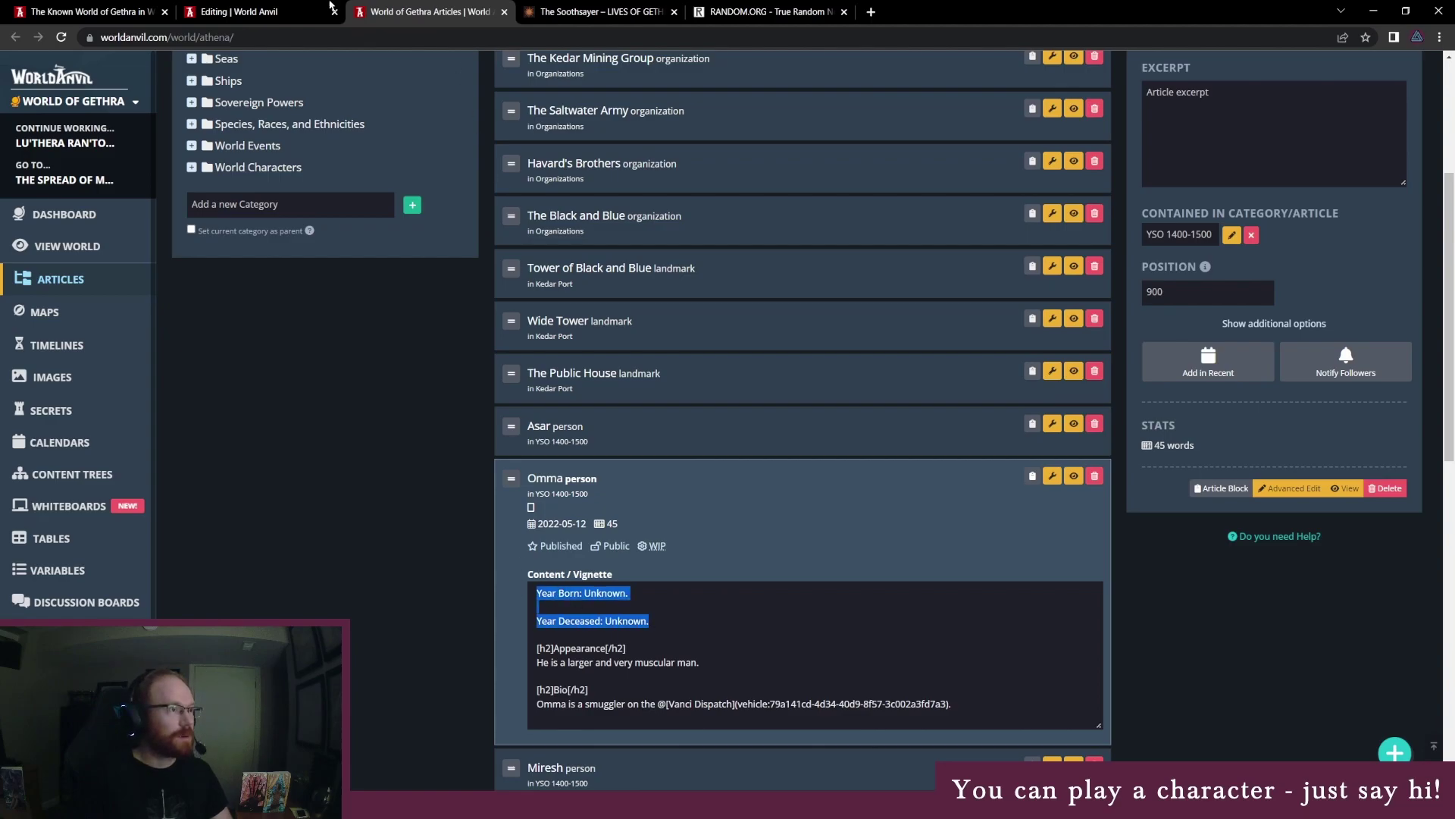
key("ctrl+shift+Tab")
key("ctrl+v")
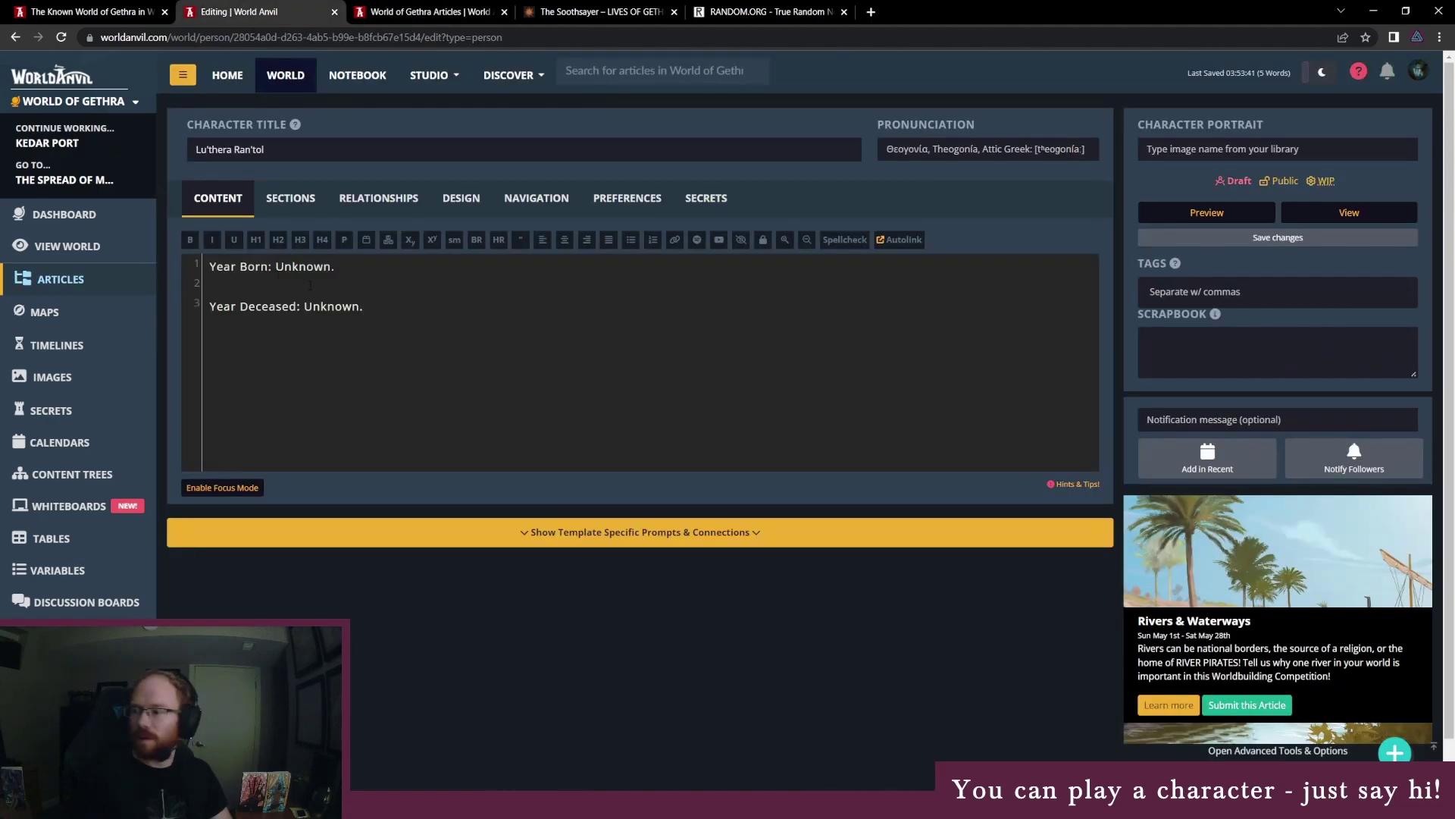
key("ctrl+Tab")
scroll(601, 561, "down", 2)
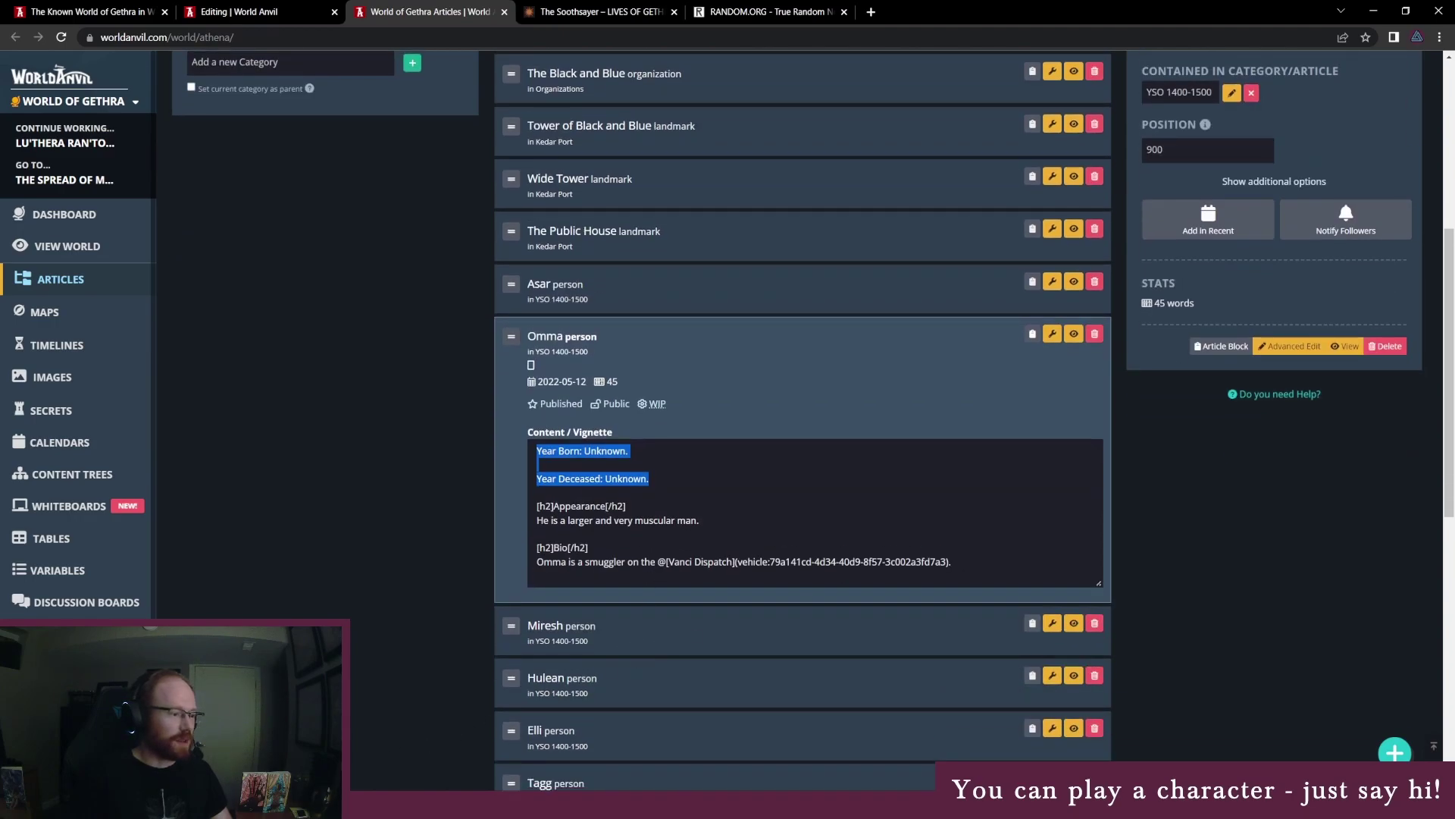
key("alt+Tab")
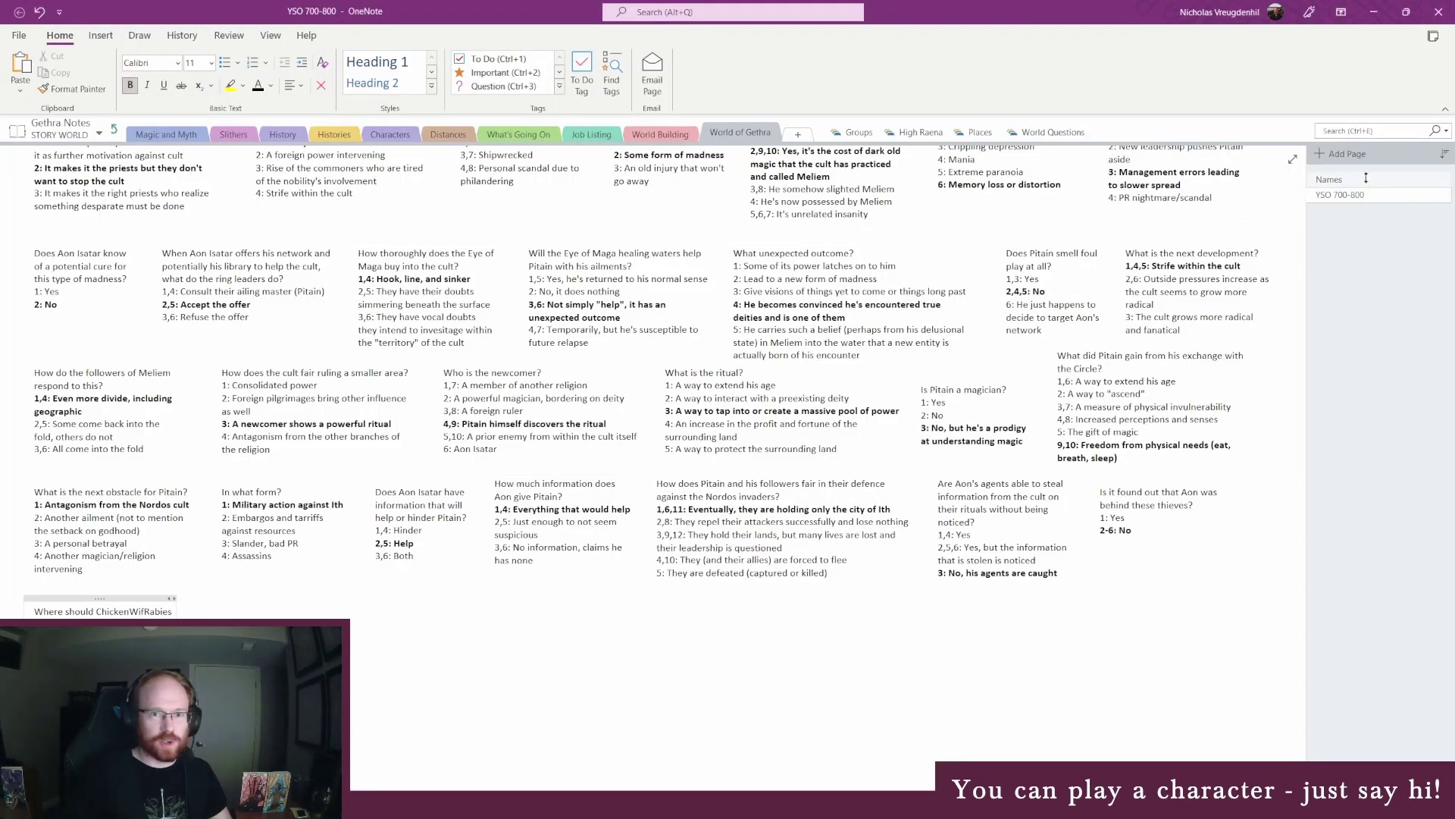
Look over the OneNote Names page, then return to the YSO 700-800 tables
left_click(1334, 179)
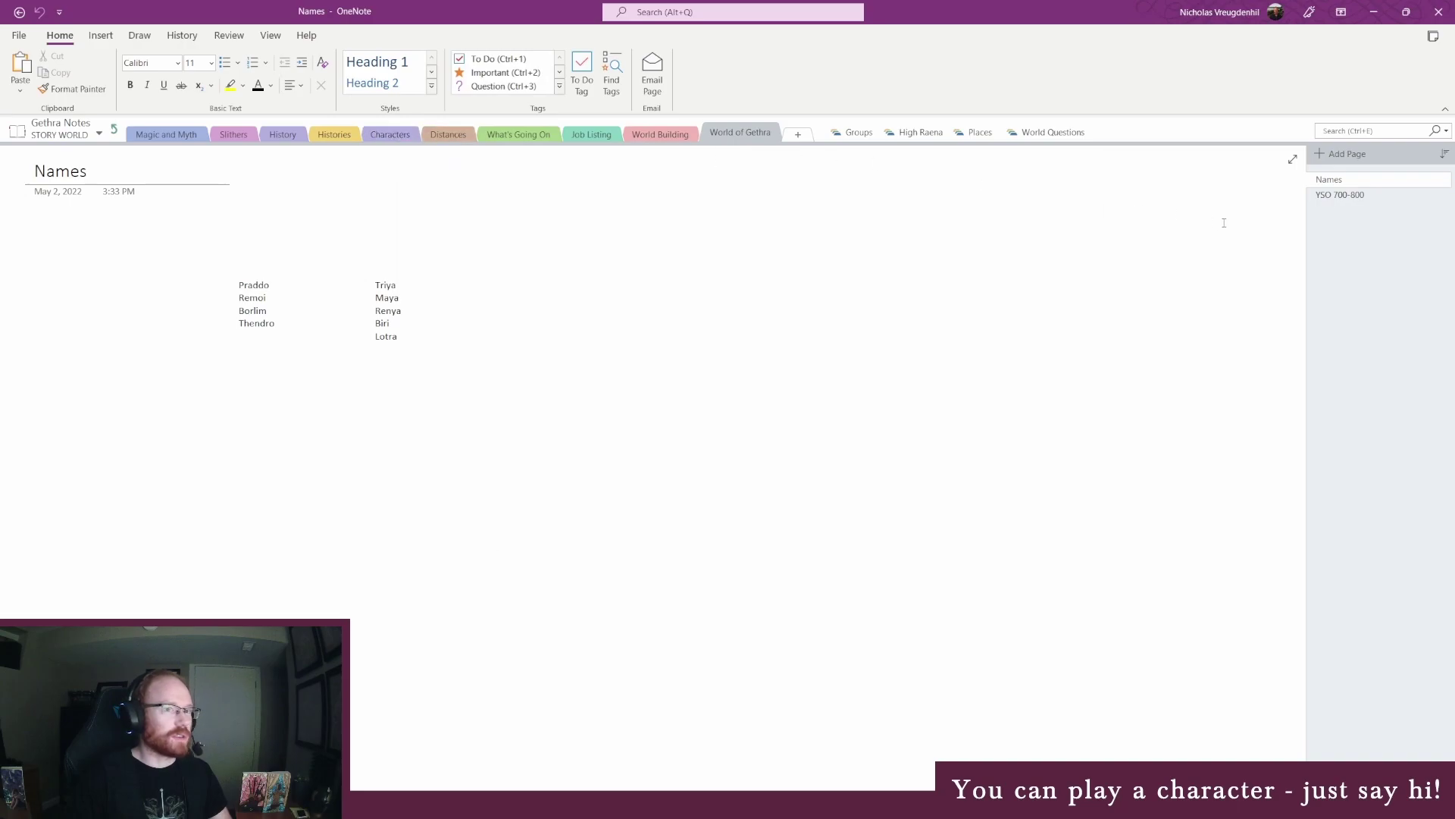
left_click(1347, 195)
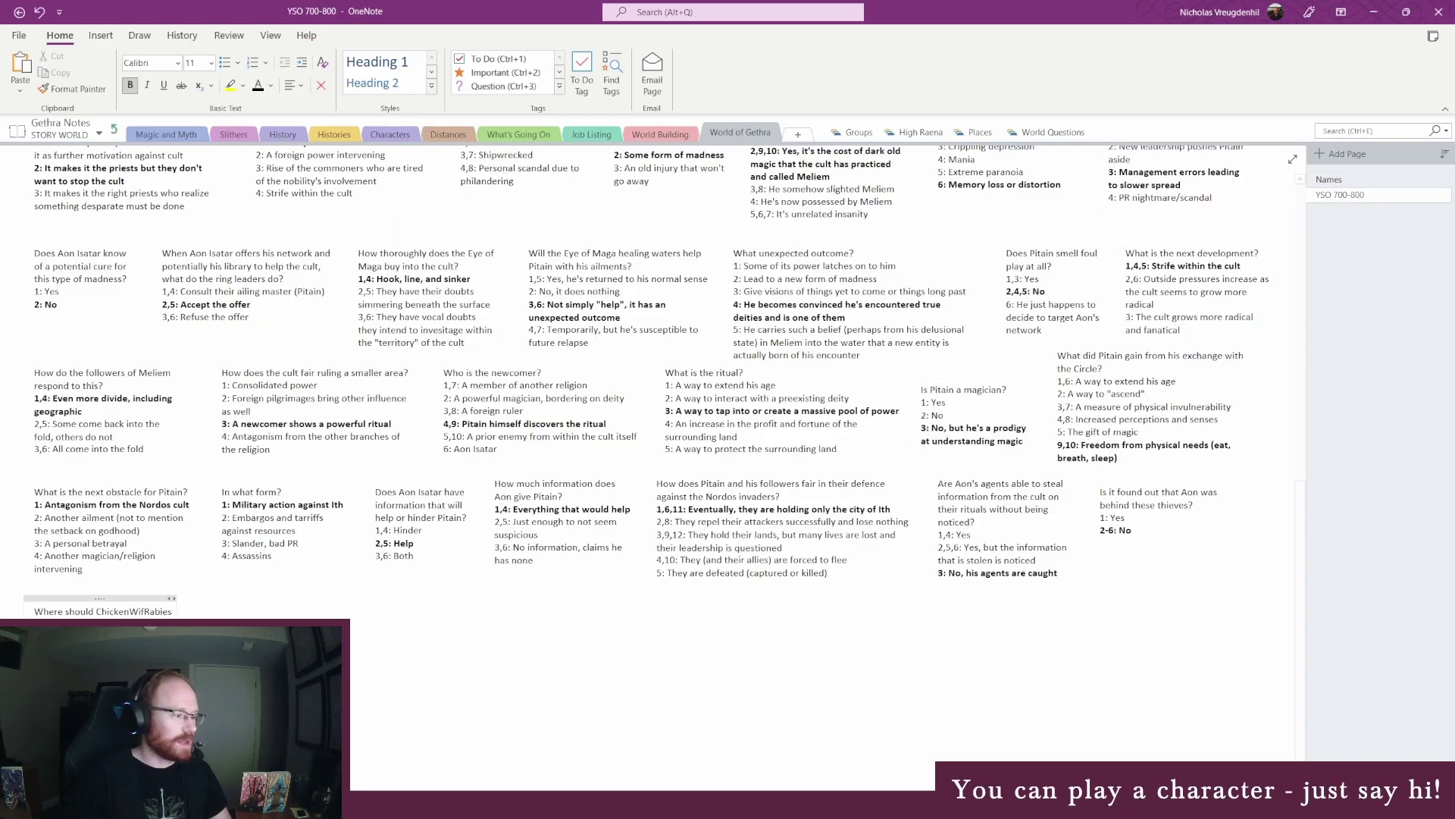
Select the closing Out of World Details lines of Aon Isatar's article under World Characters > YSO 700-800
key("alt+Tab")
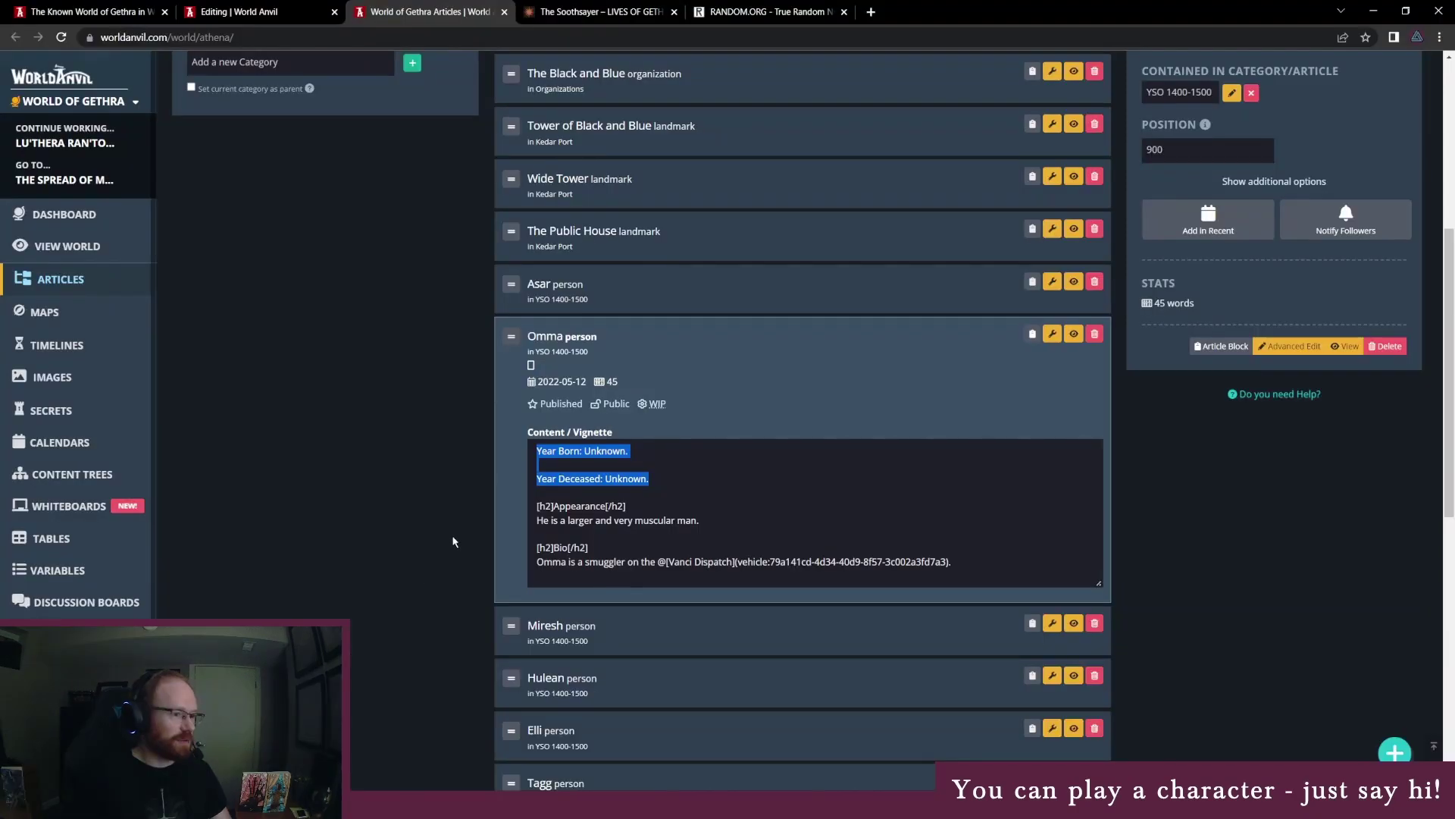
left_click(624, 506)
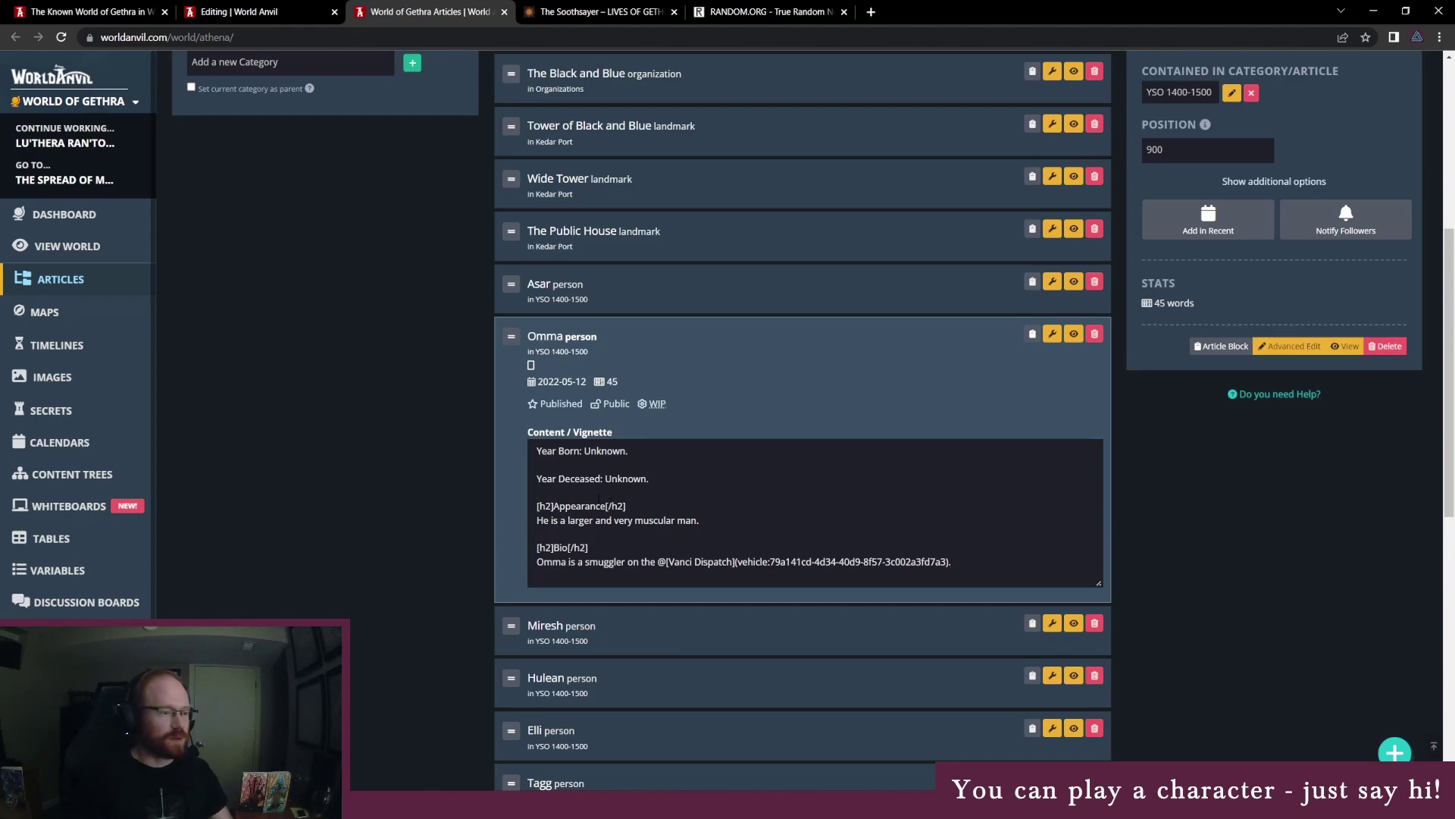
scroll(609, 506, "down", 3)
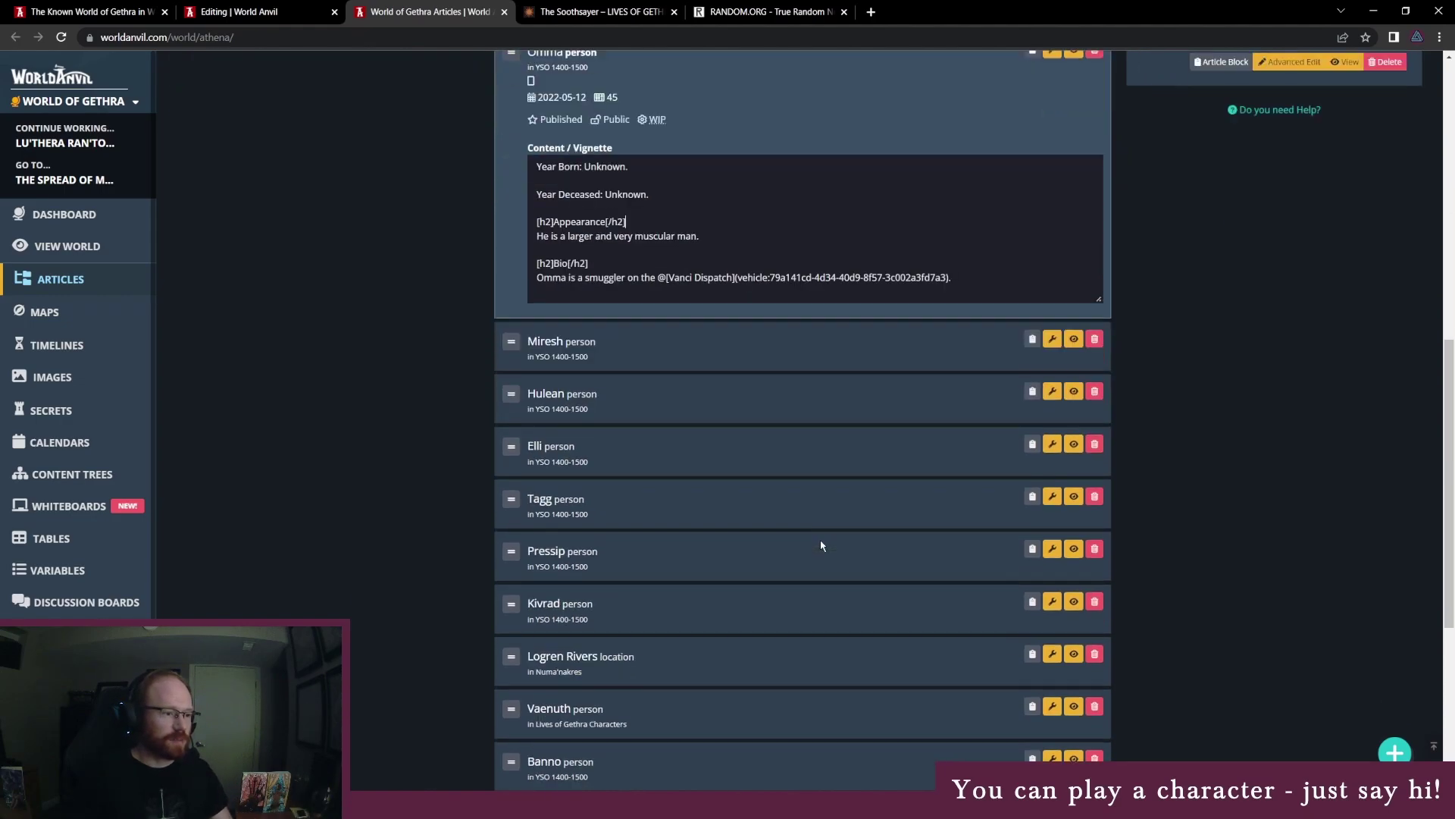
scroll(822, 546, "up", 1)
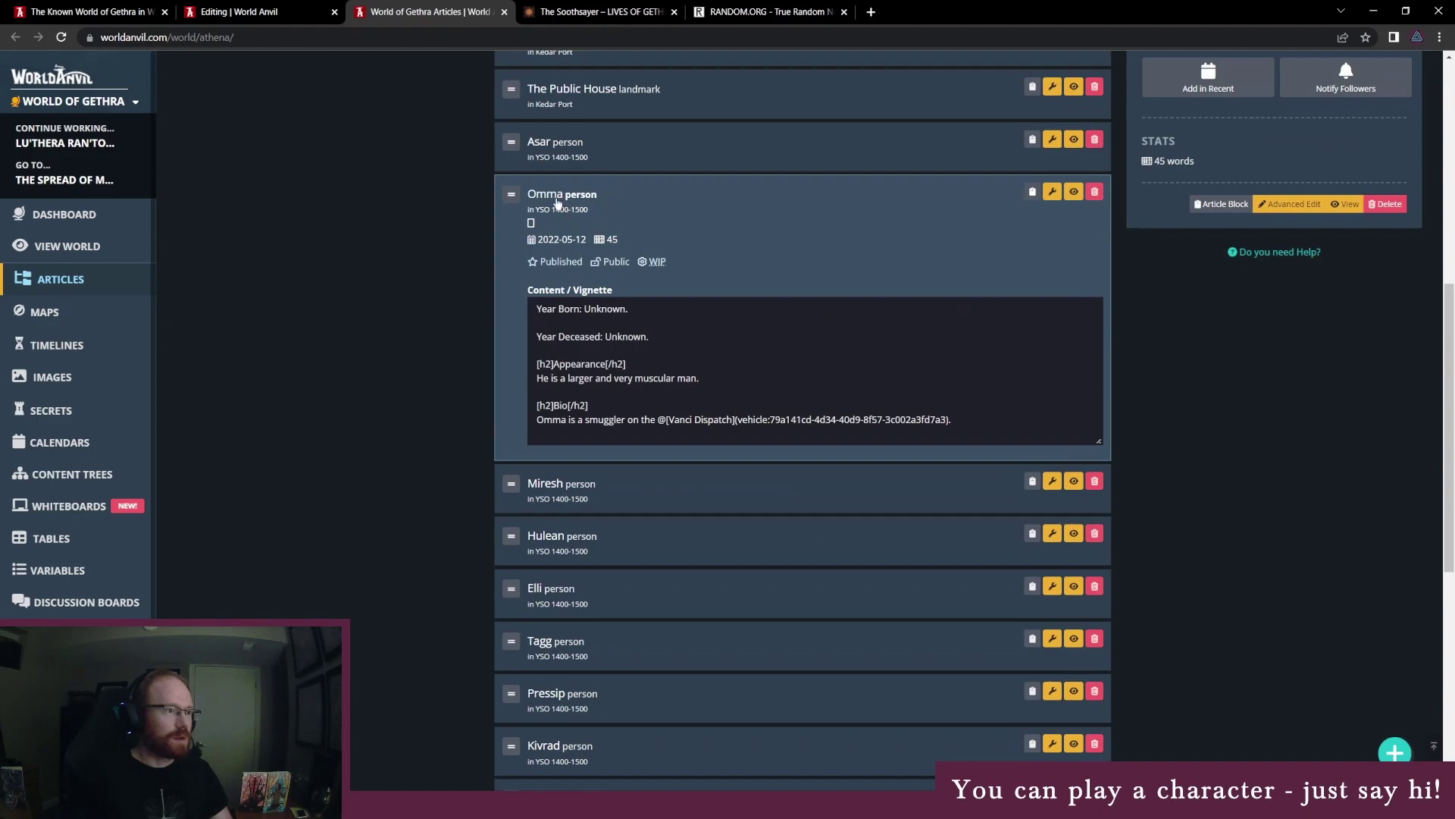
scroll(551, 202, "up", 4)
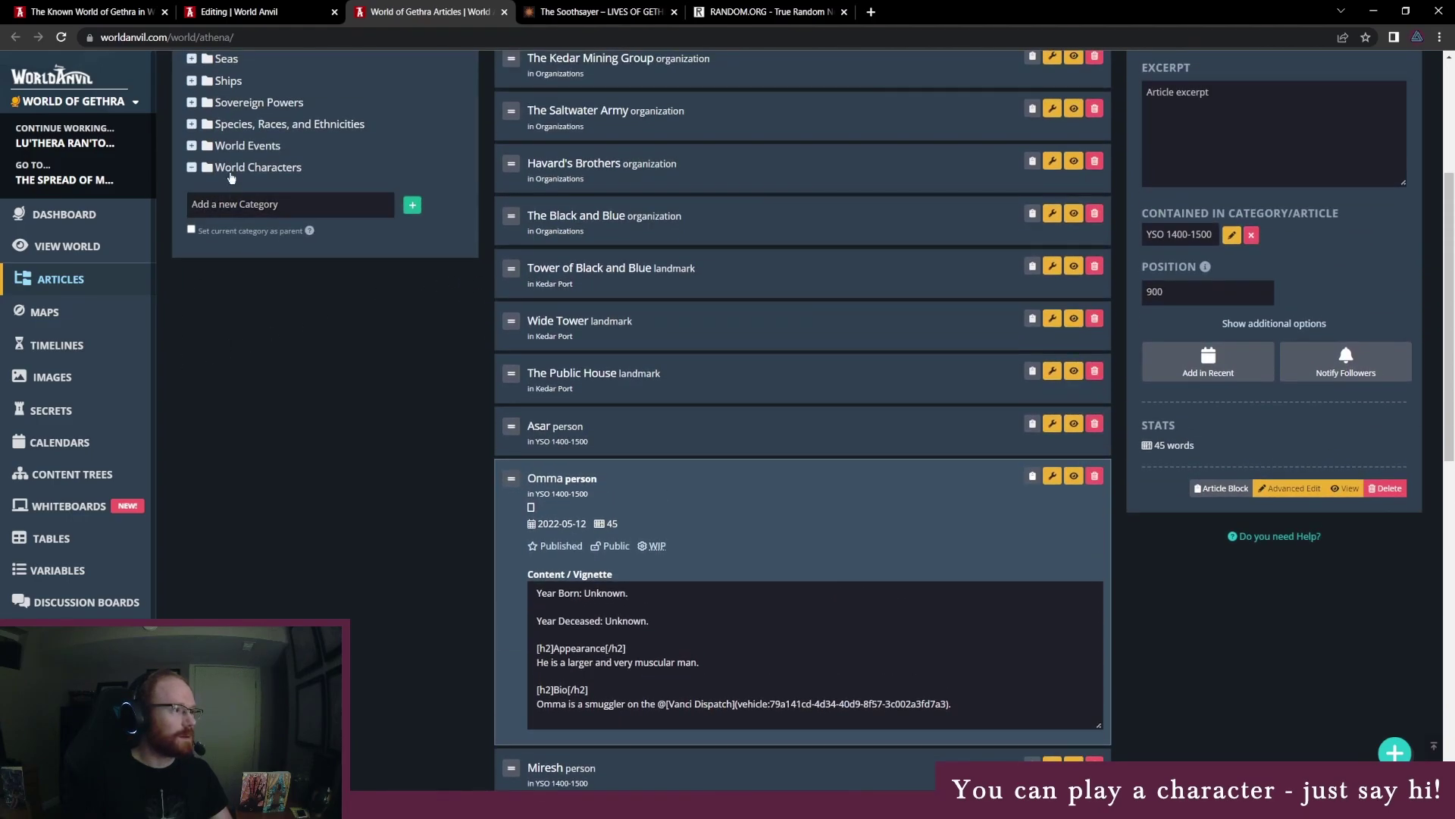
left_click(232, 170)
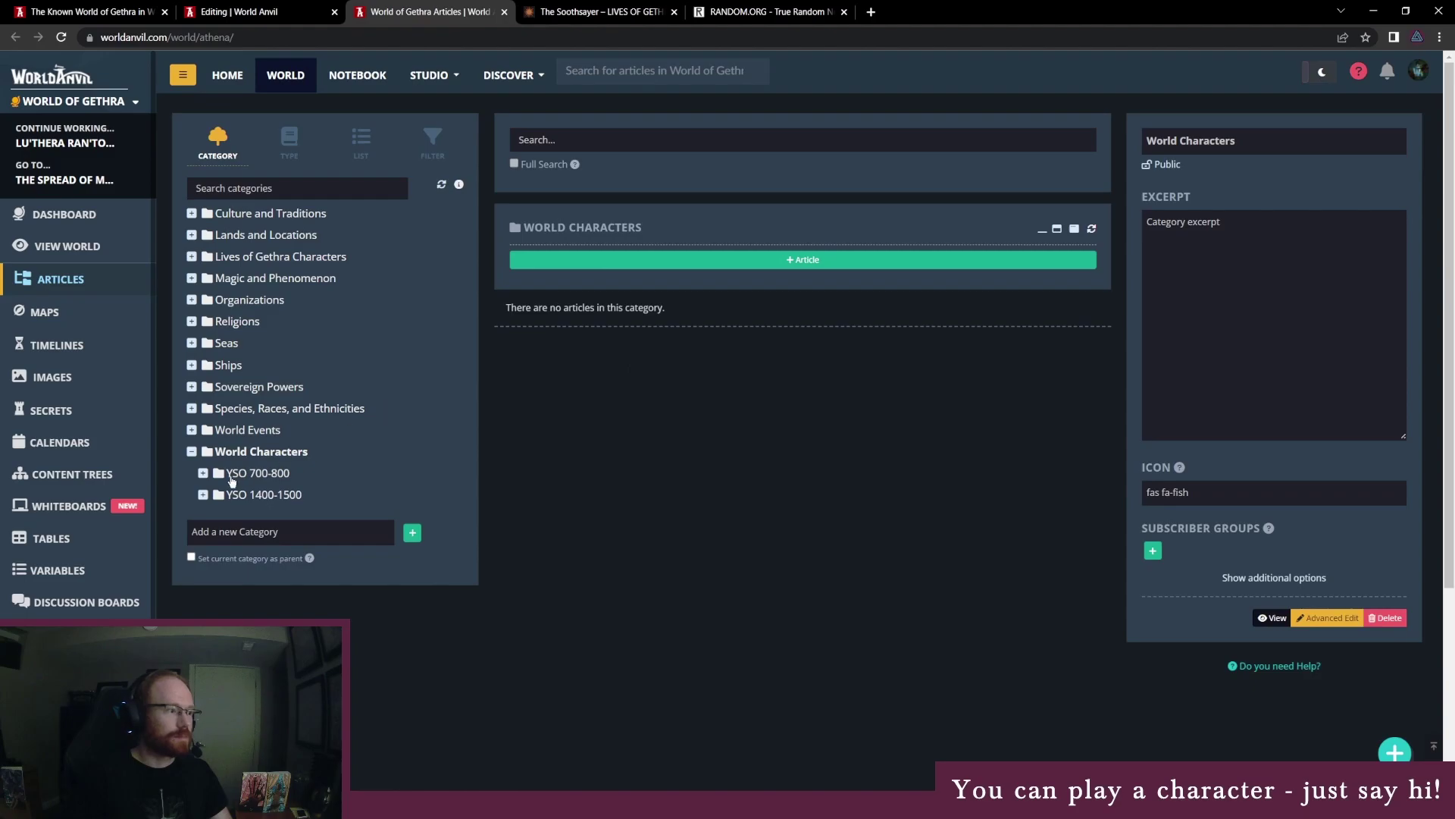
left_click(250, 473)
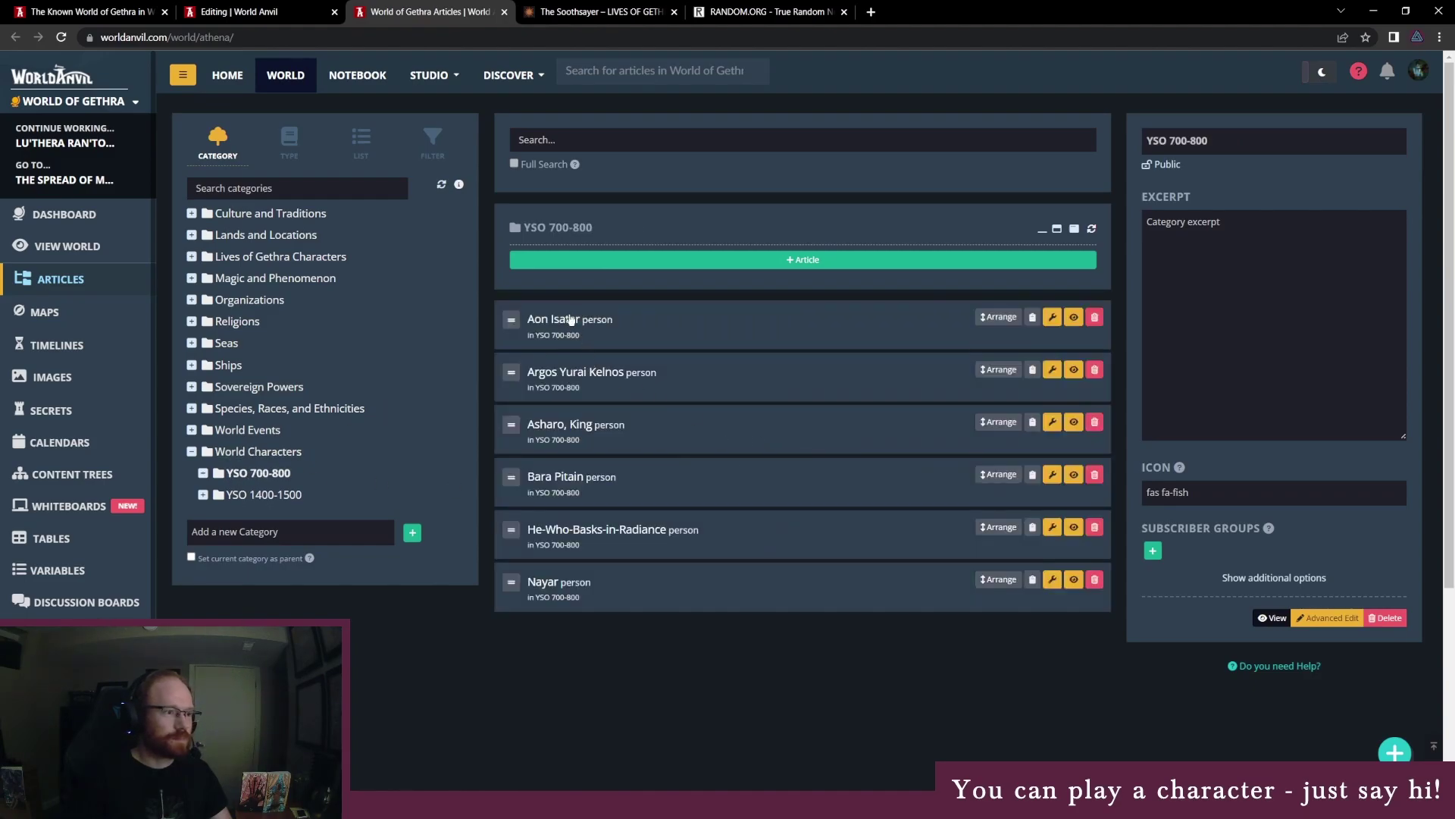
left_click(625, 333)
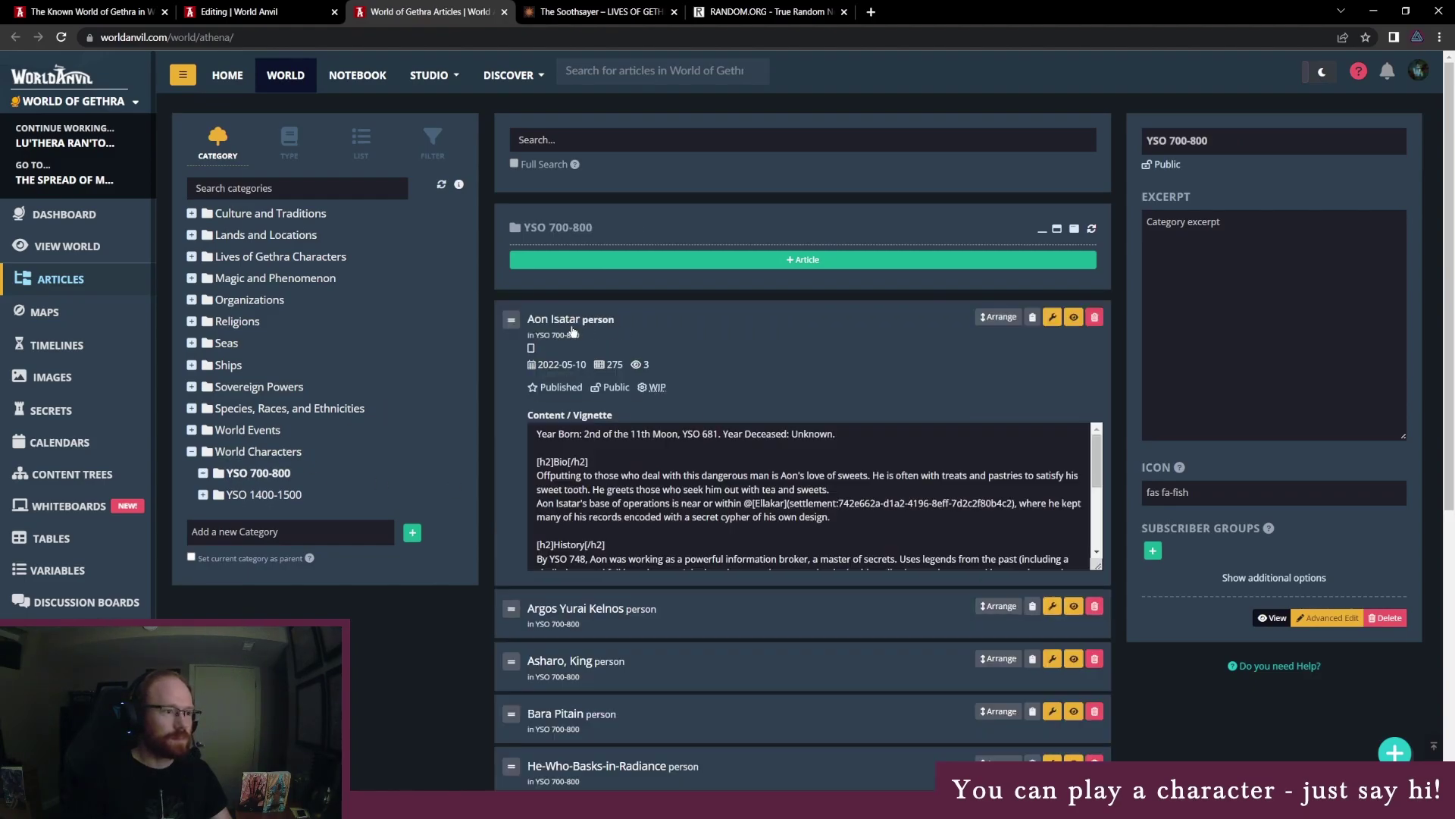
scroll(811, 496, "down", 5)
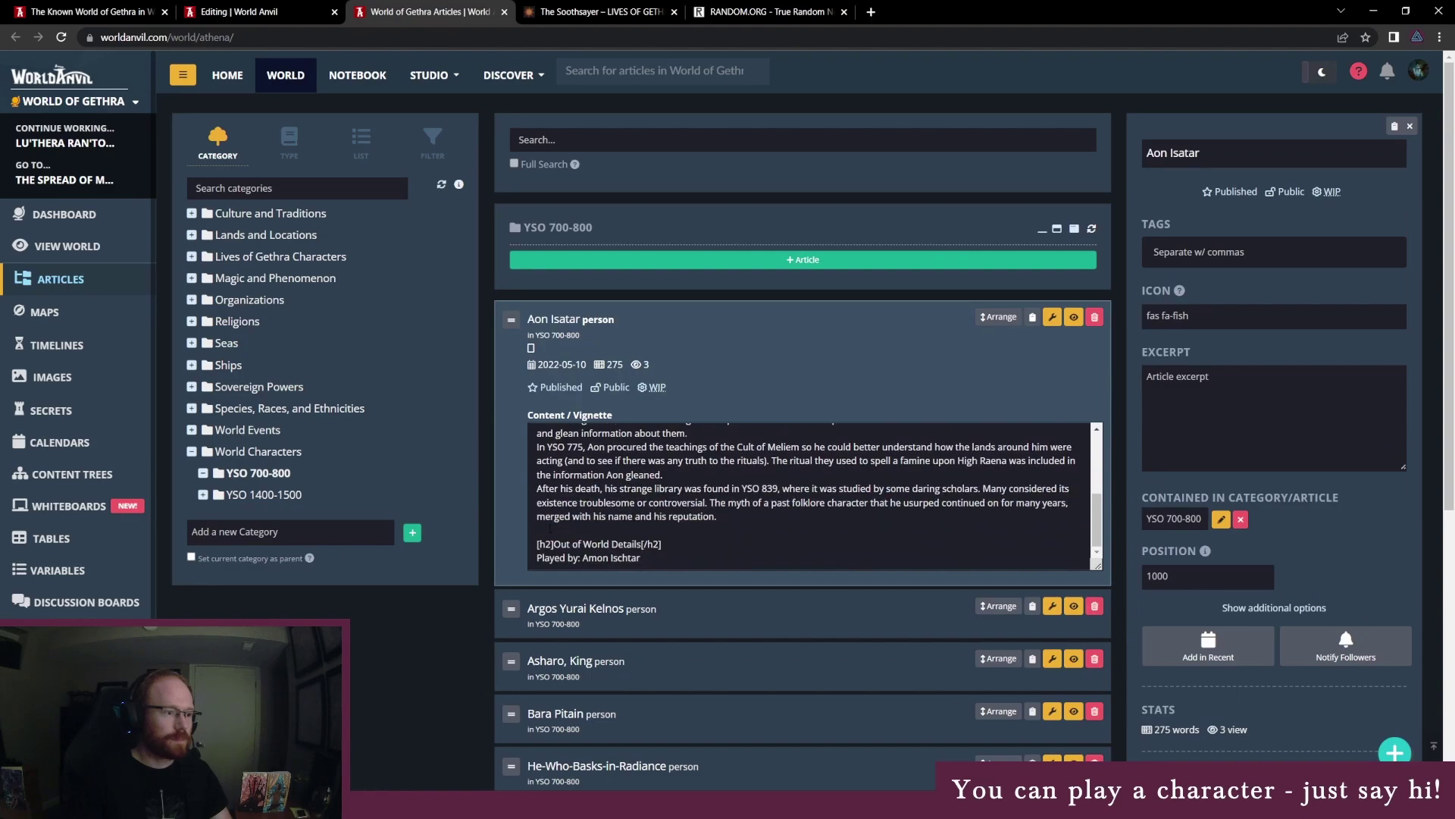
left_click_drag(550, 530, 641, 559)
key("ctrl+c")
Paste the Out of World Details lines below the dates and replace the player name with Lu'thera's player's username
left_click(261, 12)
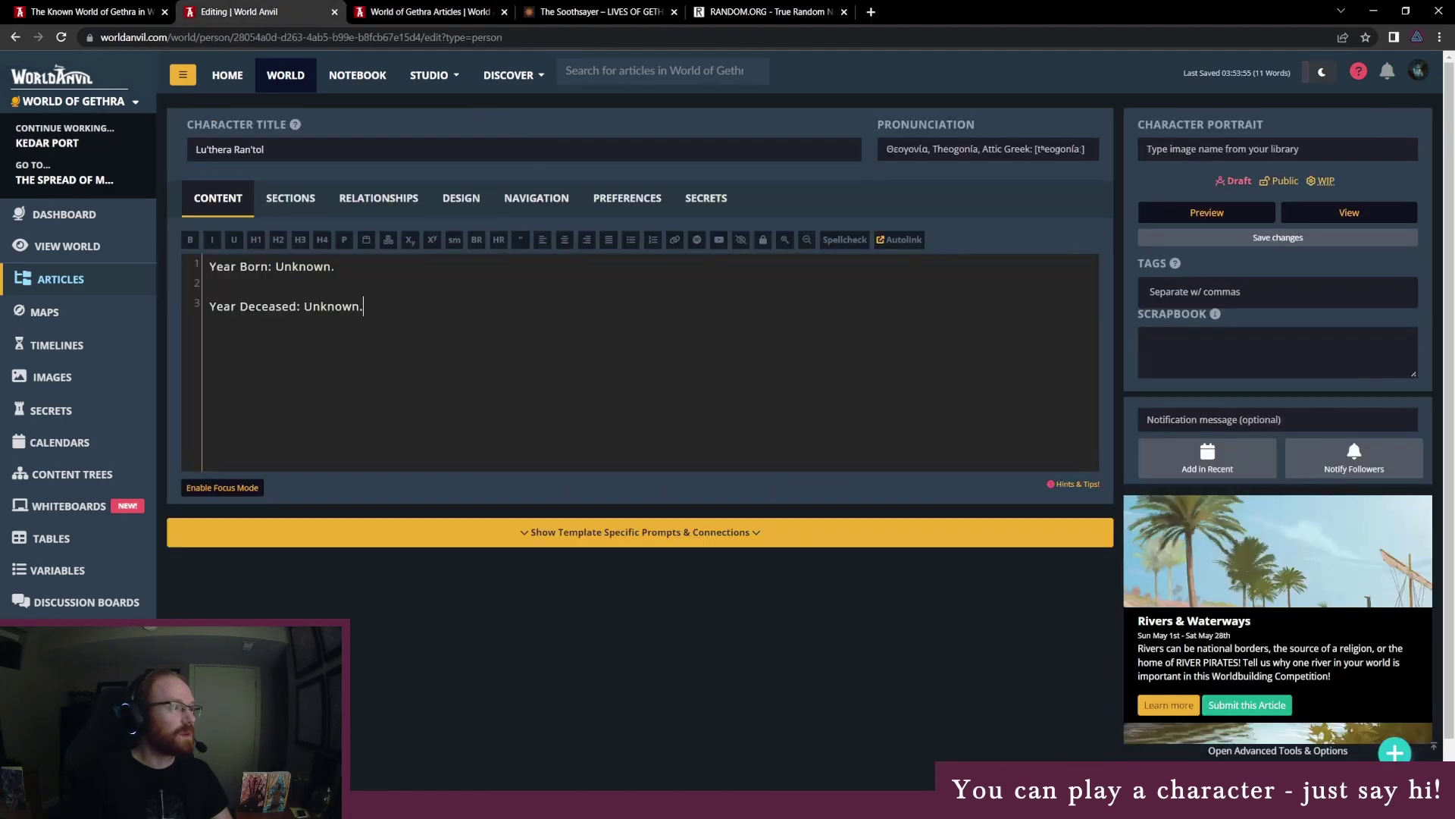
left_click(342, 391)
key("Return")
key("Return")
key("Return")
key("ctrl+v")
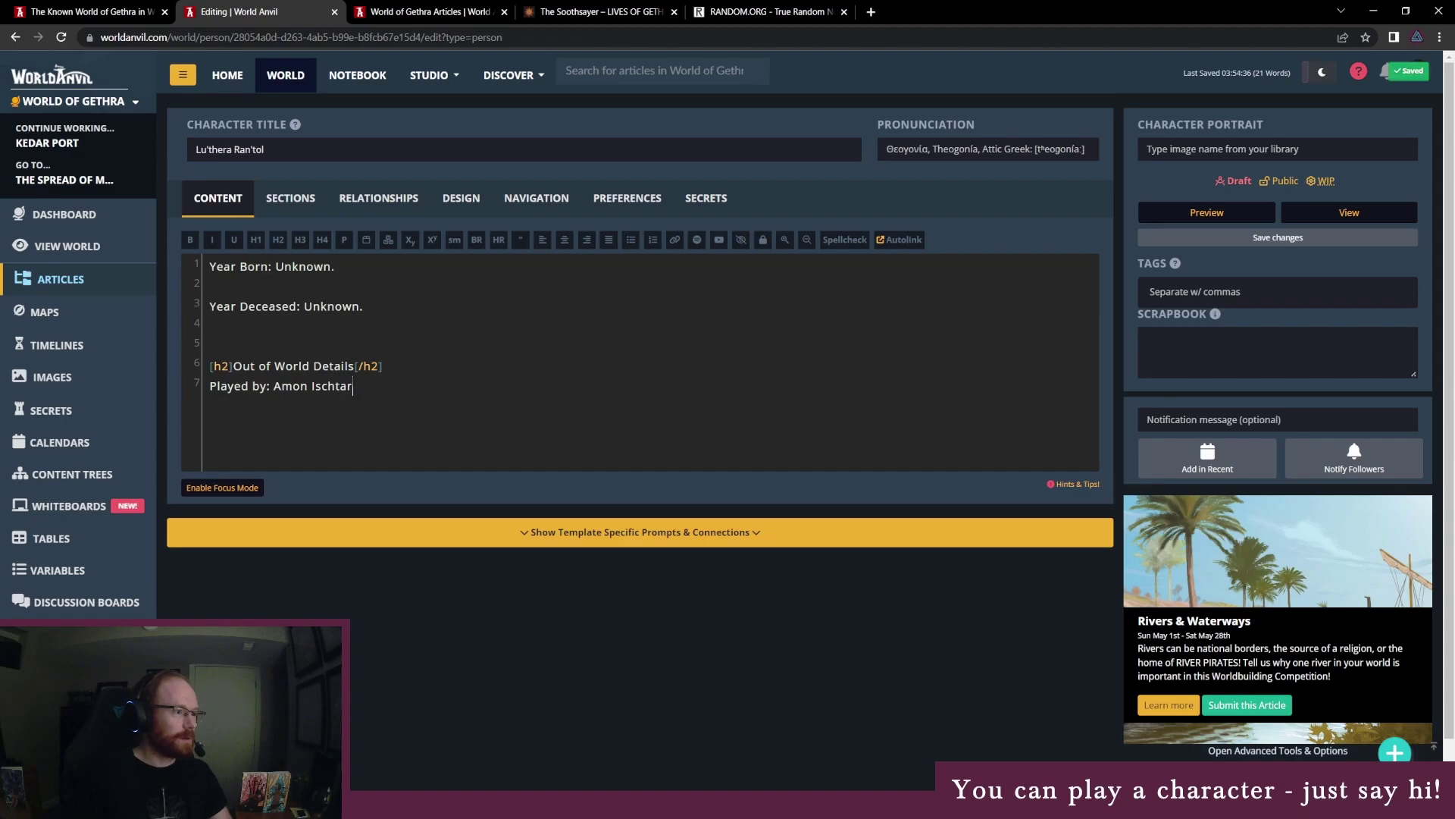
key("ctrl+shift+Left")
key("ctrl+shift+Left")
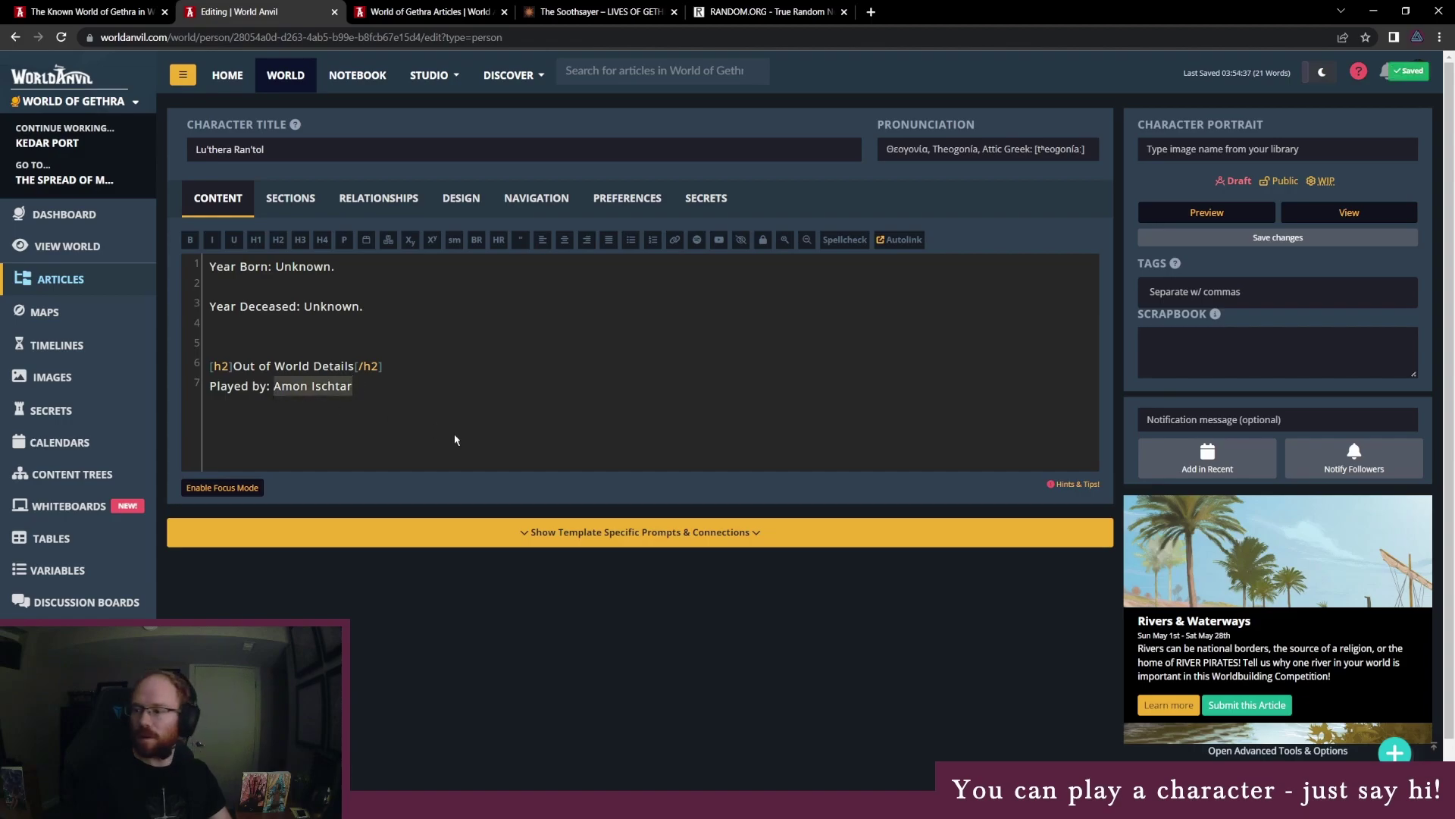
type("Chicken")
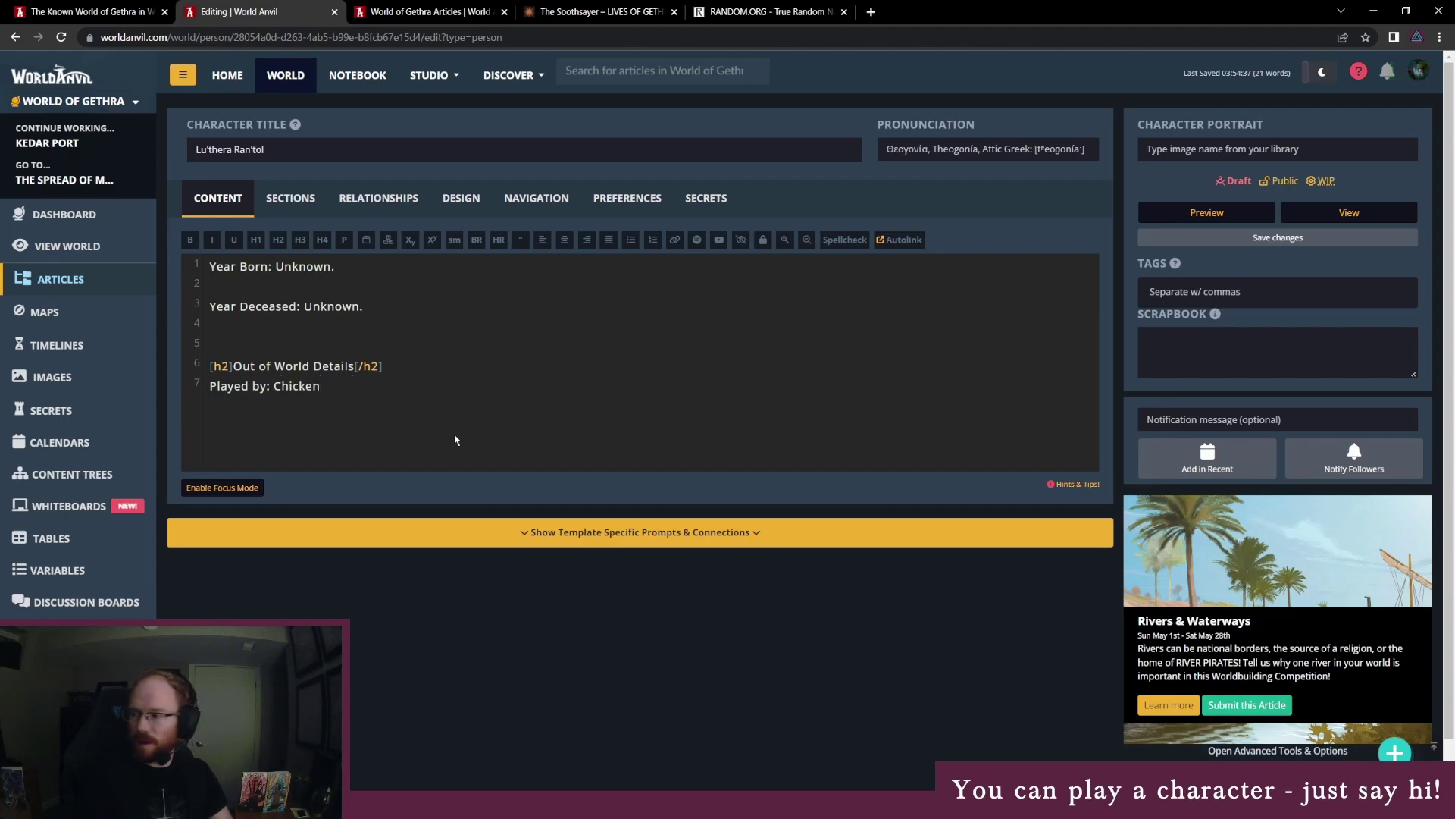
type("WifRabies")
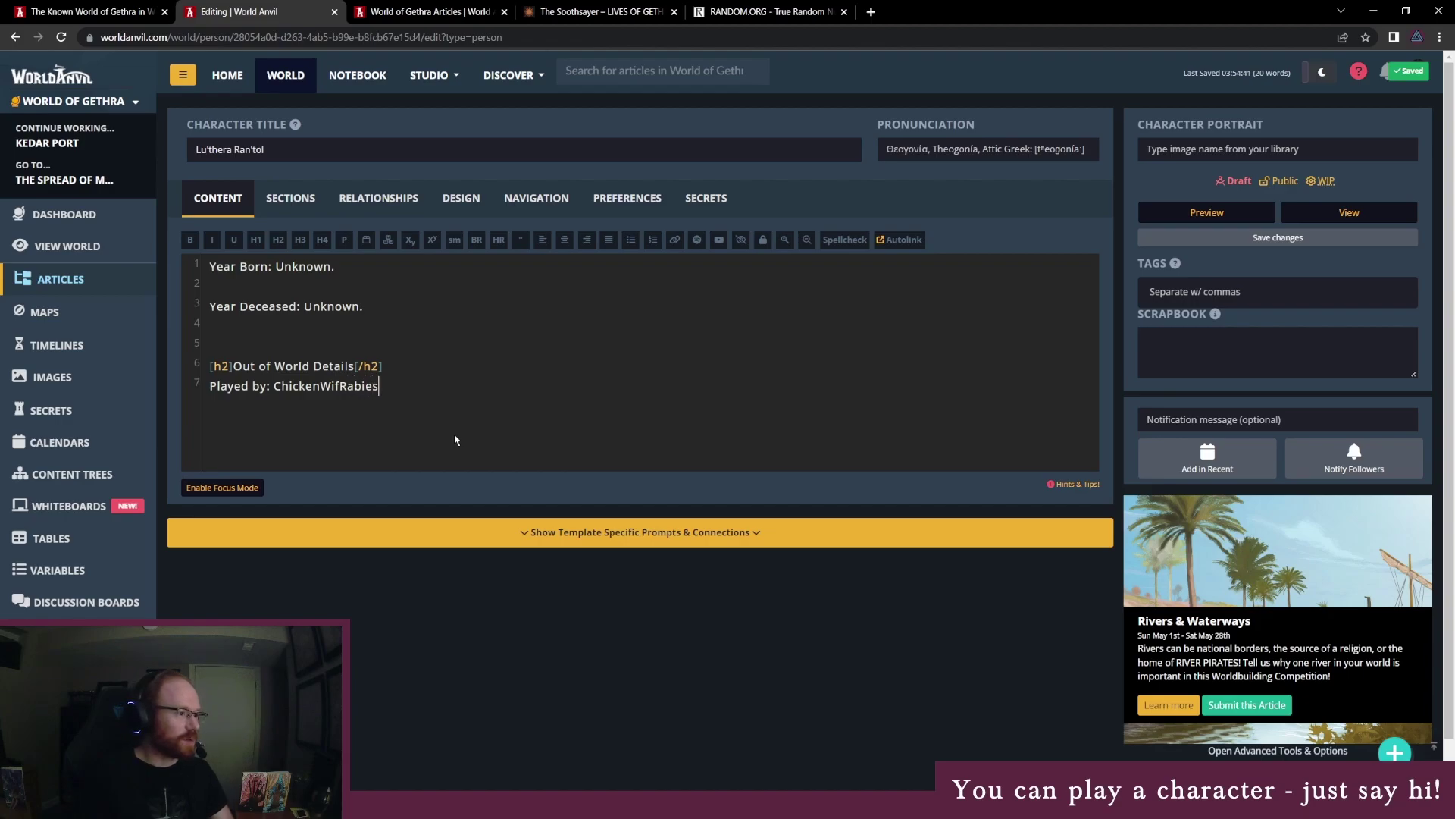
Insert blank lines between the date lines and the Out of World Details heading
left_click(328, 328)
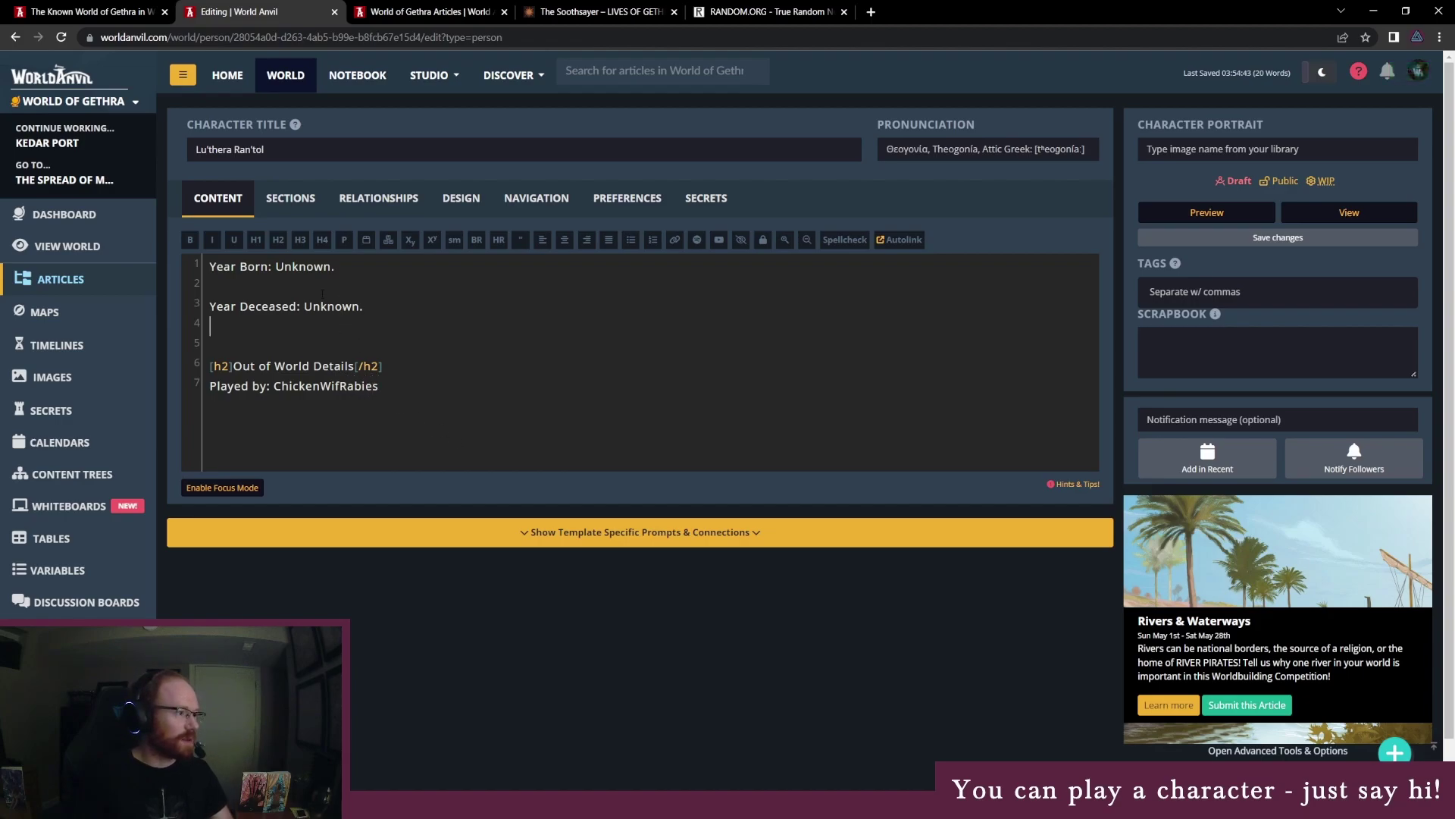
double_click(307, 267)
left_click(308, 324)
double_click(299, 267)
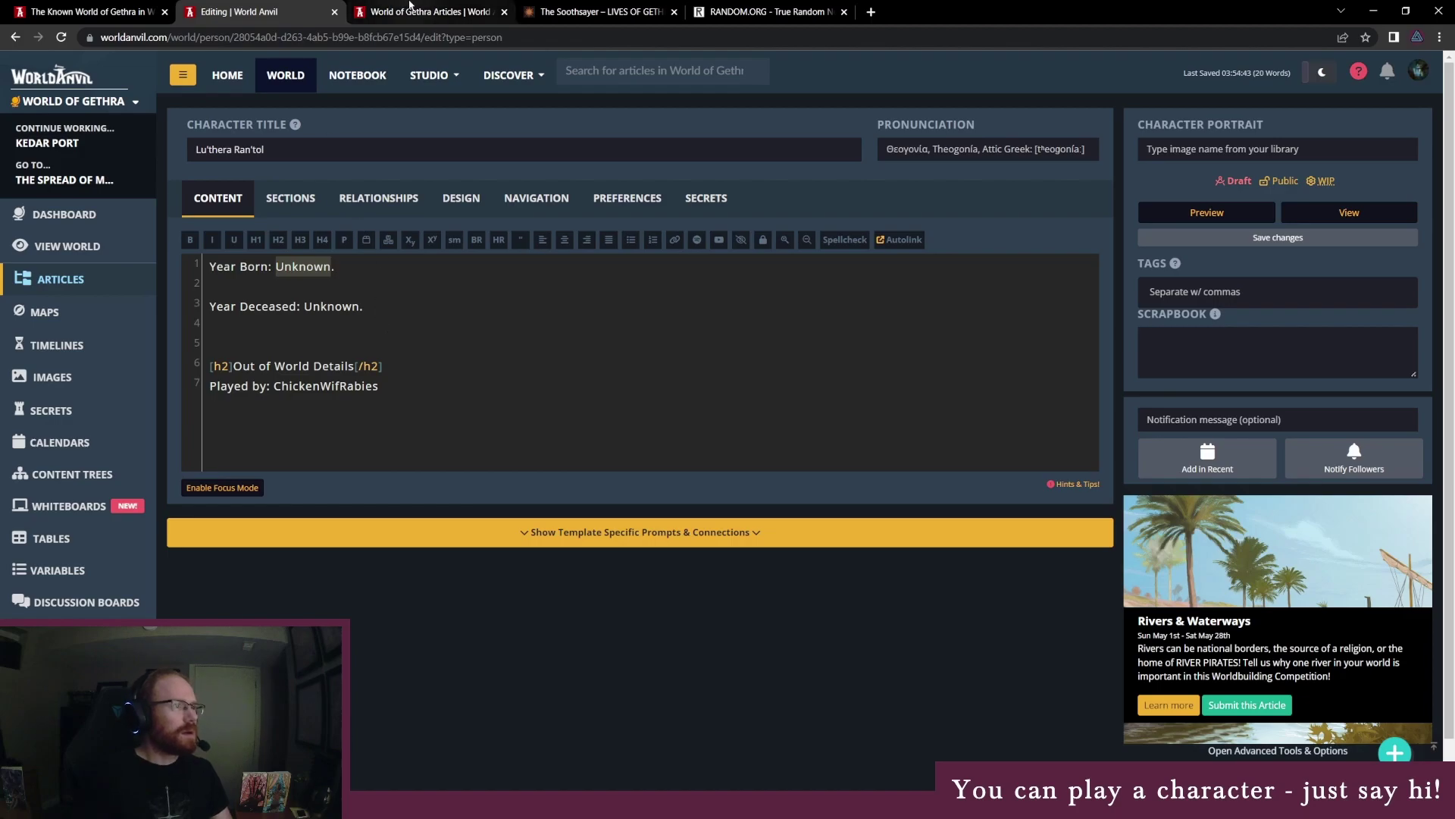
left_click(424, 12)
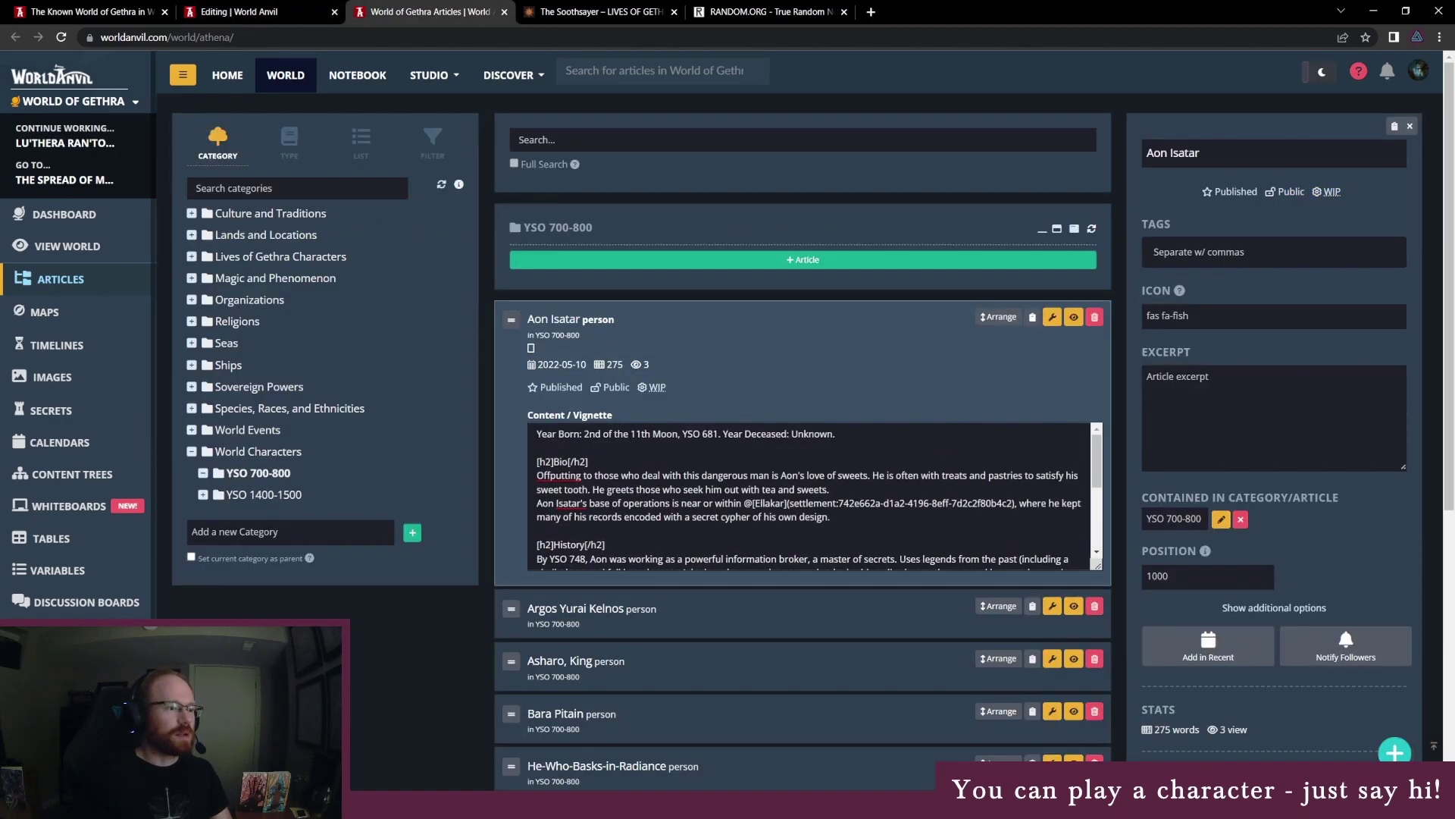
left_click(276, 8)
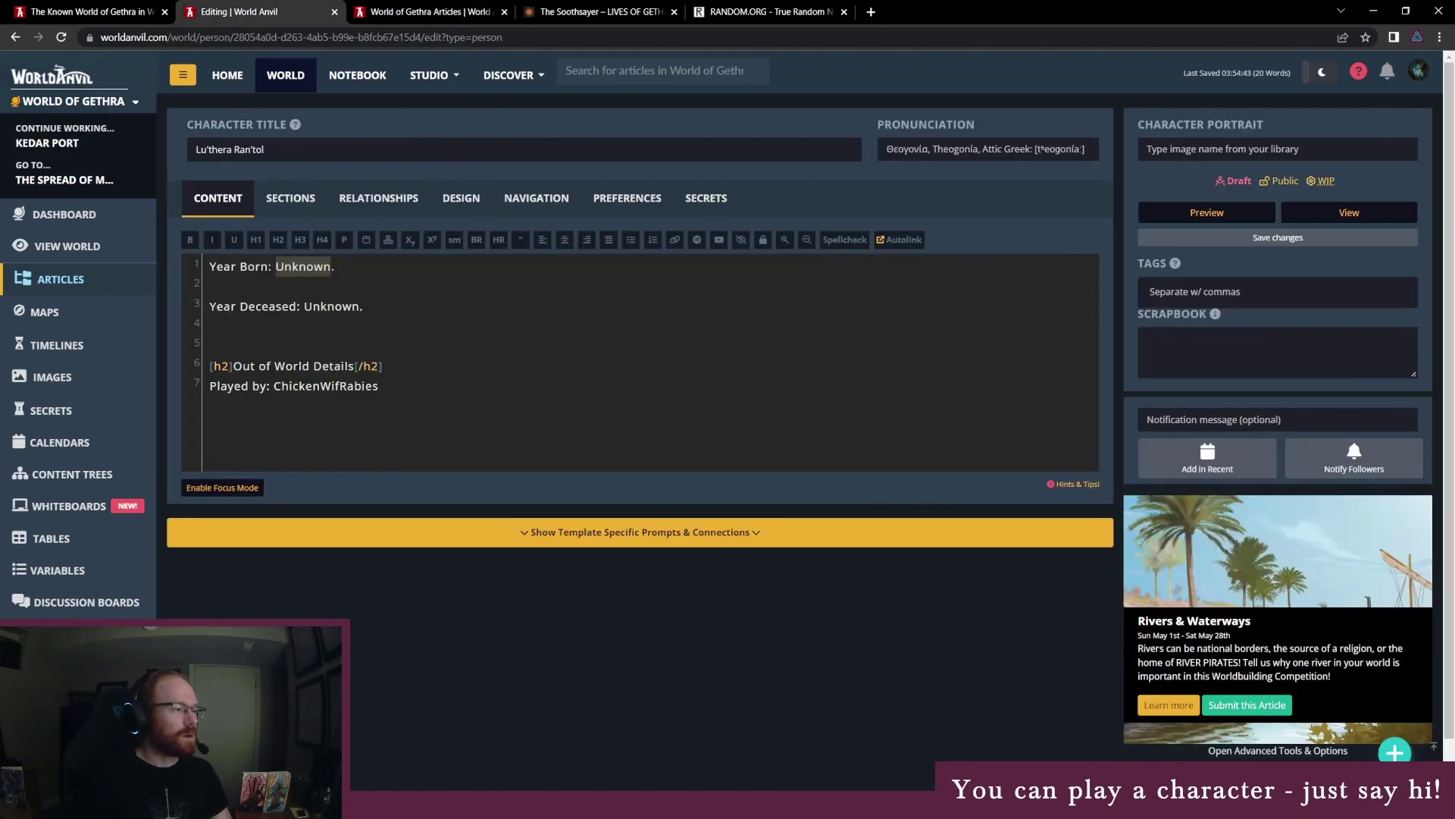
left_click(301, 331)
key("Return")
key("Return")
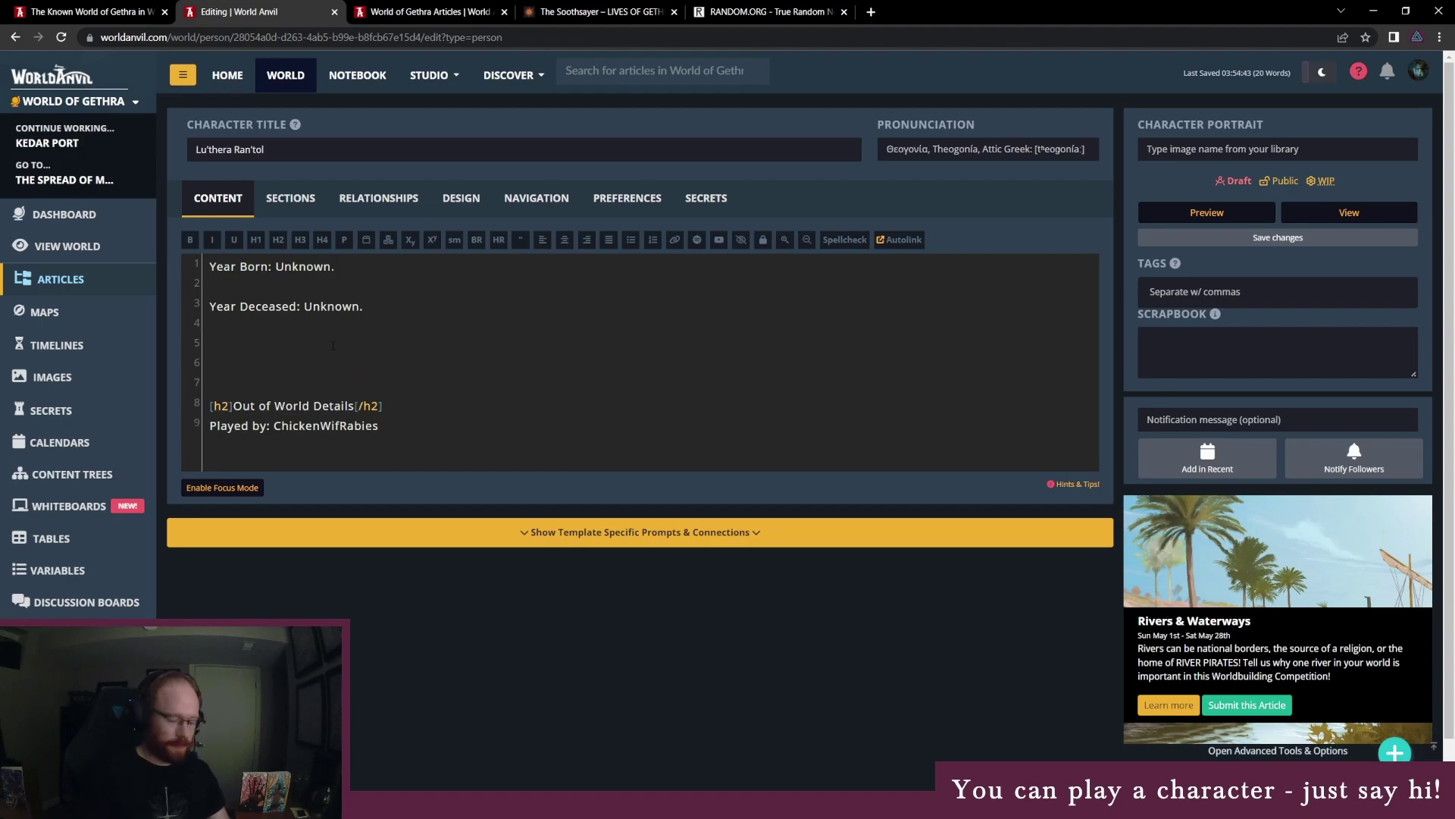
Add an H2 'Bio' heading and begin: 'Lu'thera is a member of one of the tribes of Korhos. After her father'
type("Bio")
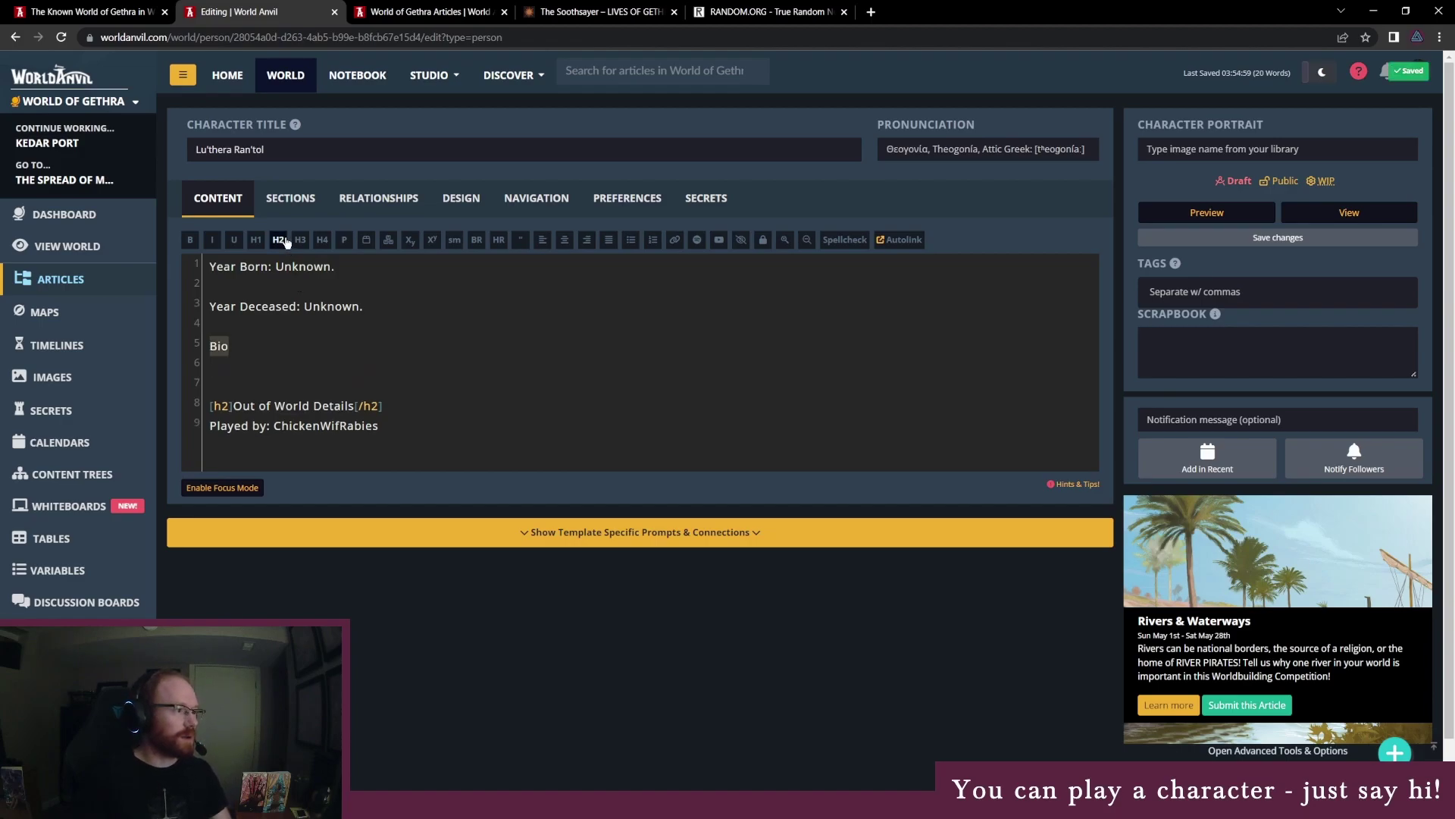
left_click(279, 239)
key("Return")
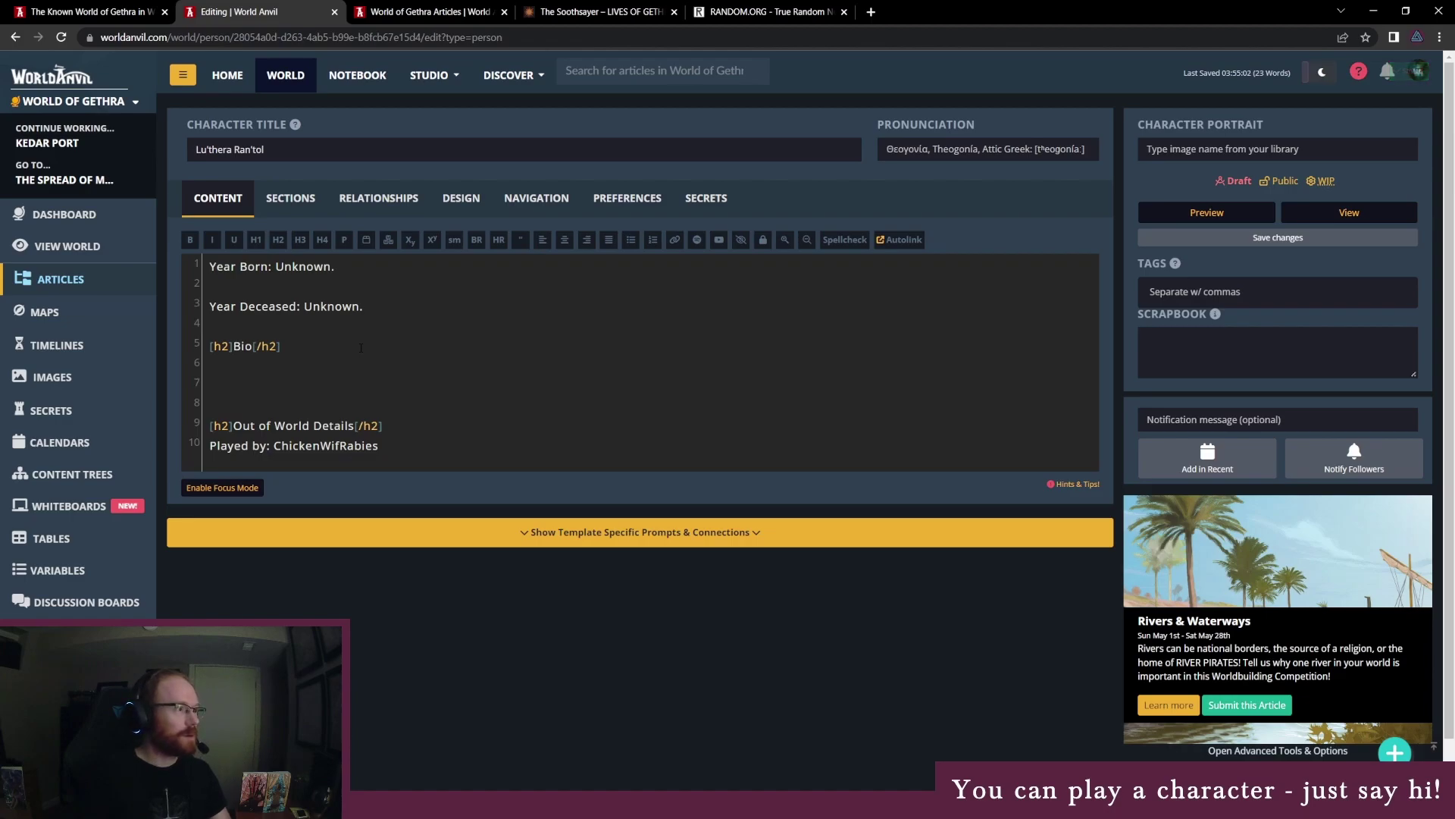
type("Lu'thera is a")
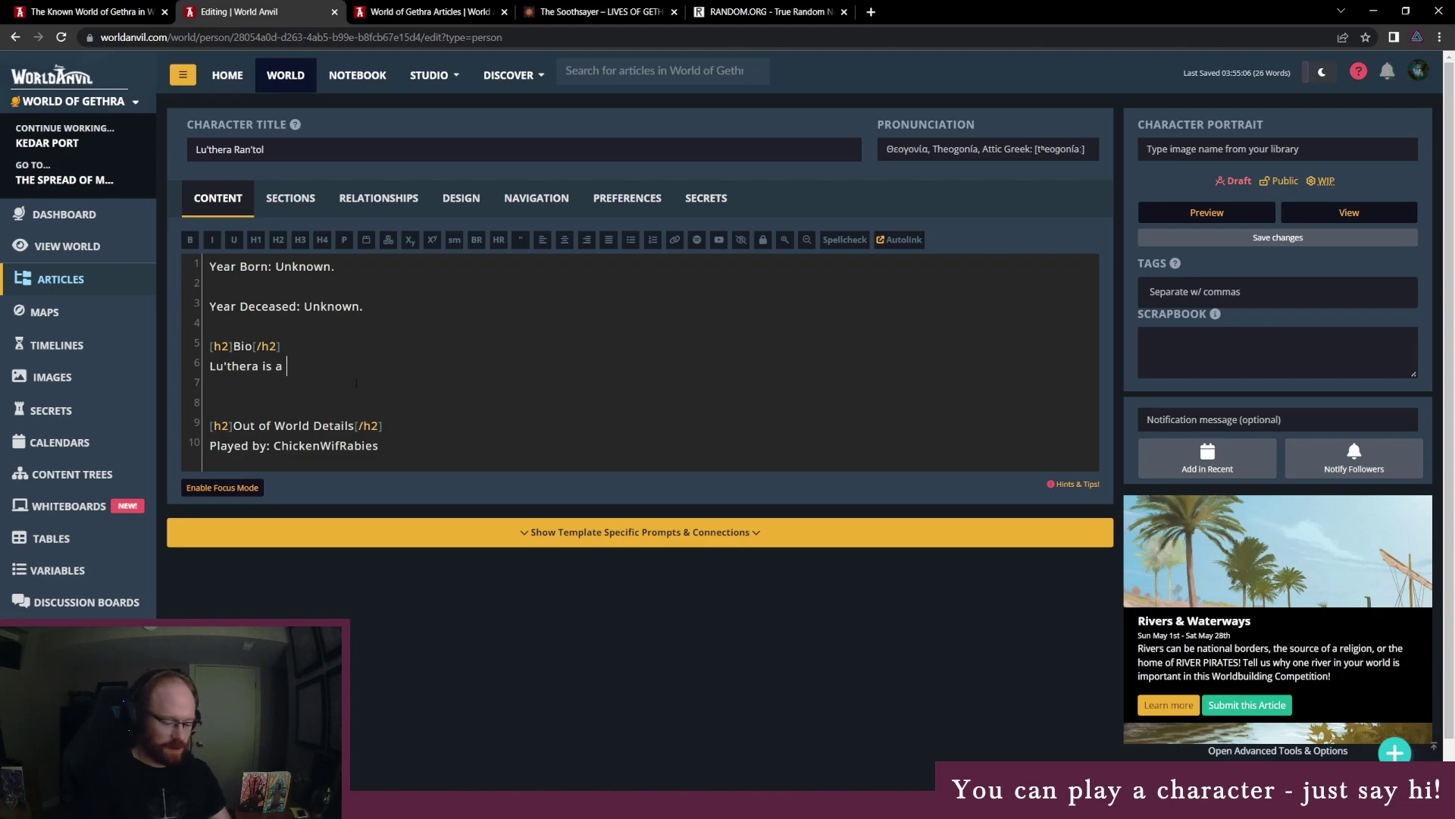
type("member of th")
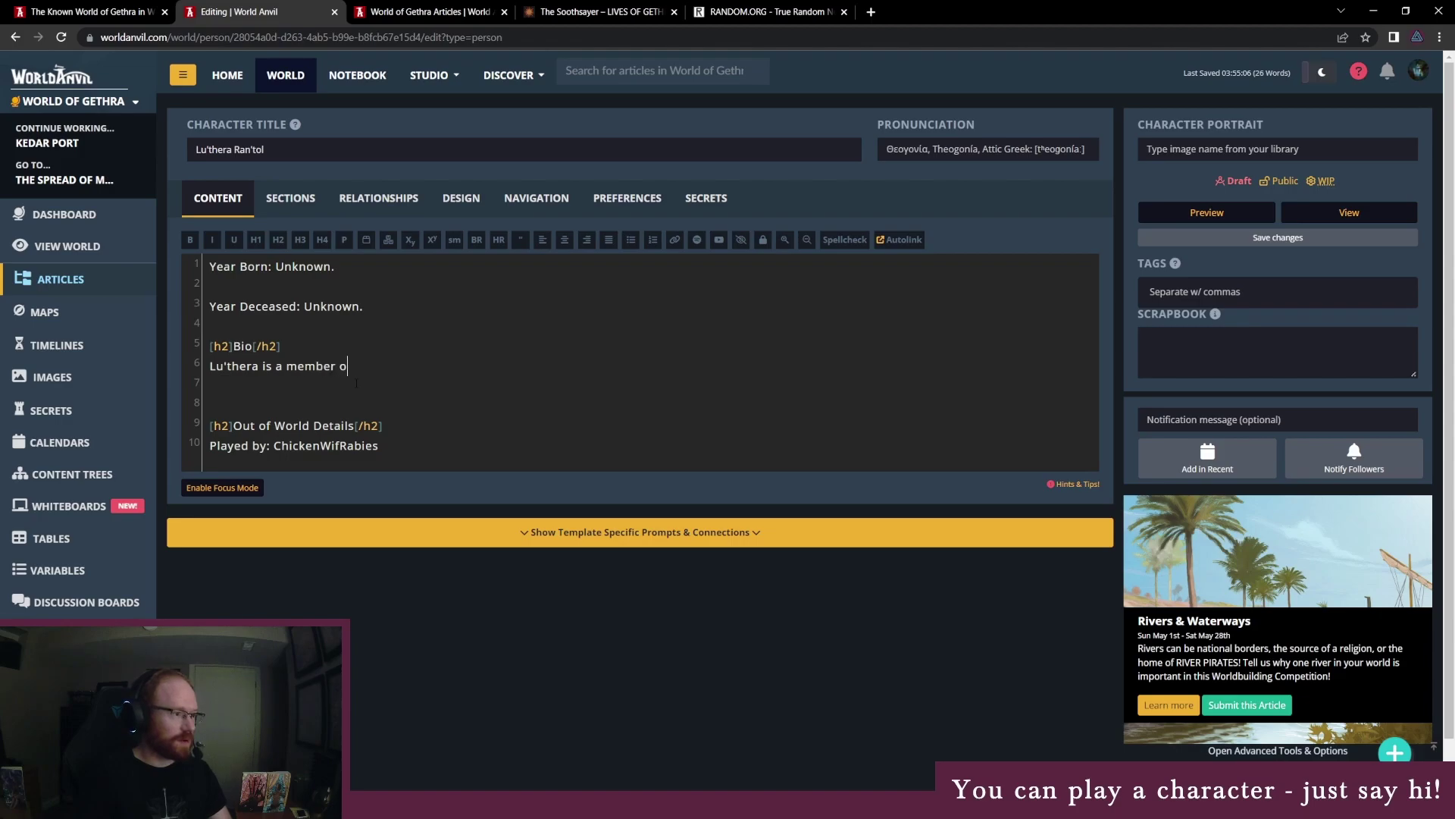
key("BackSpace")
key("BackSpace")
type("one of the tr")
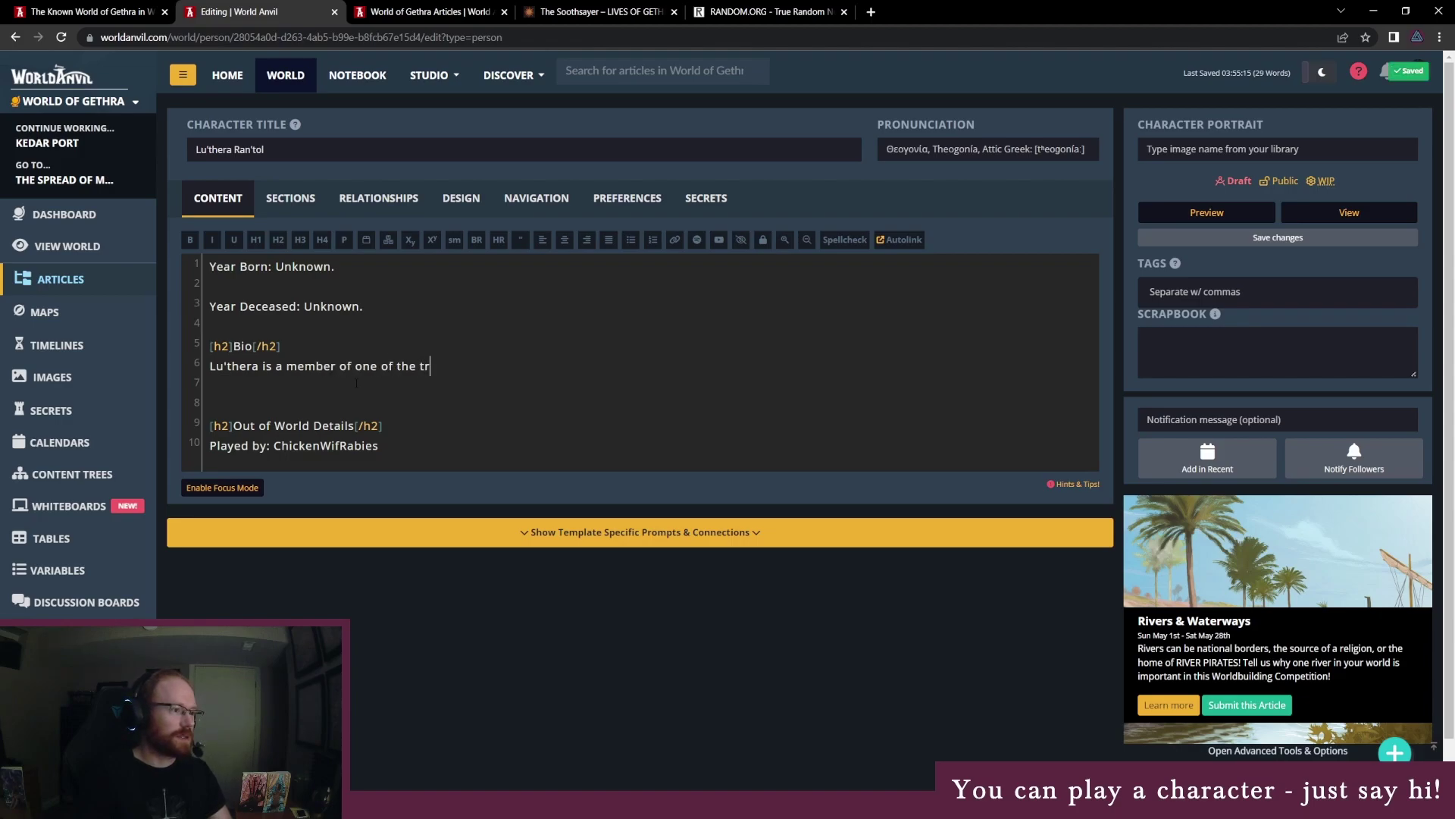
type("ibes of Korhos")
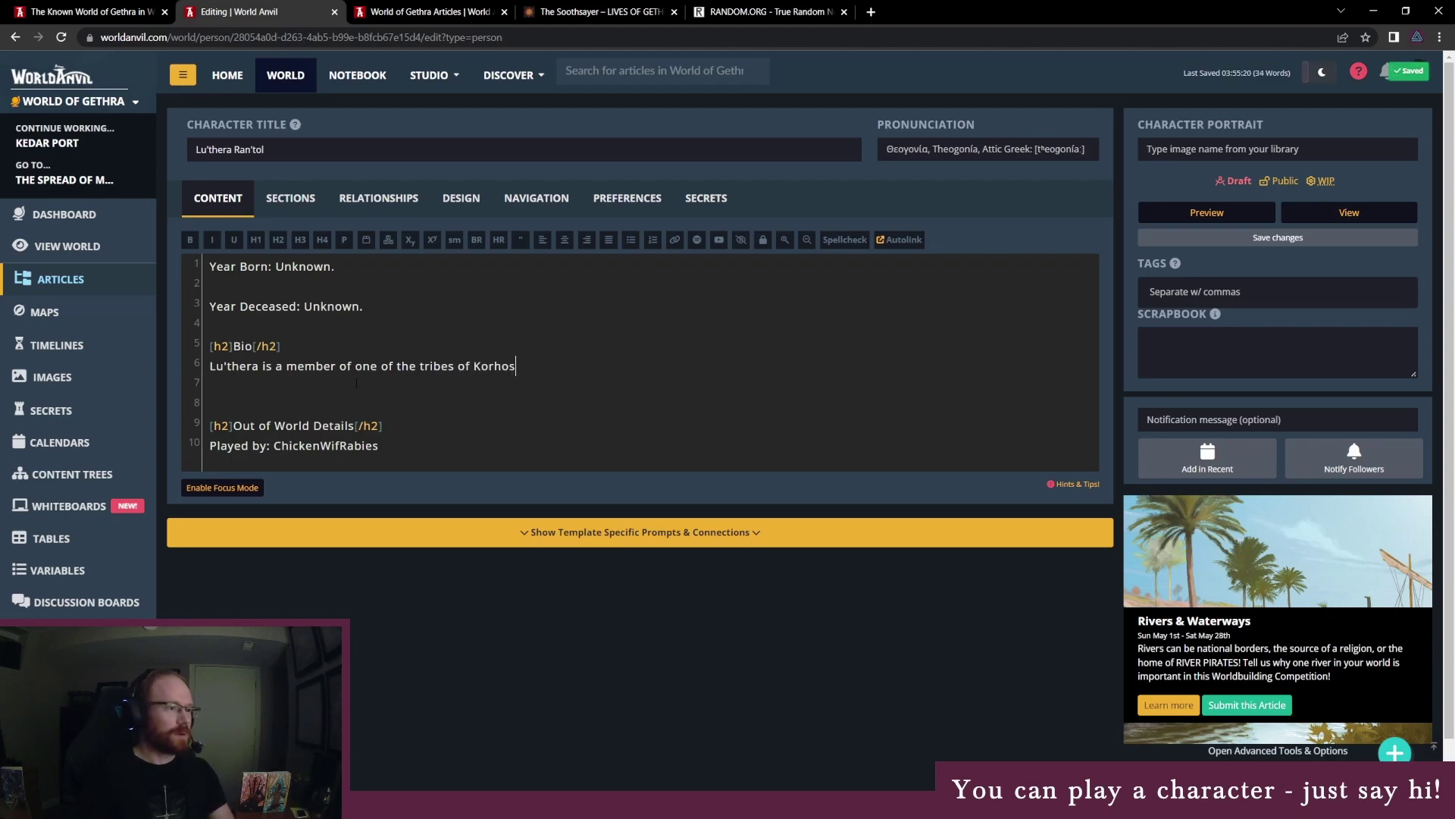
type(". After her")
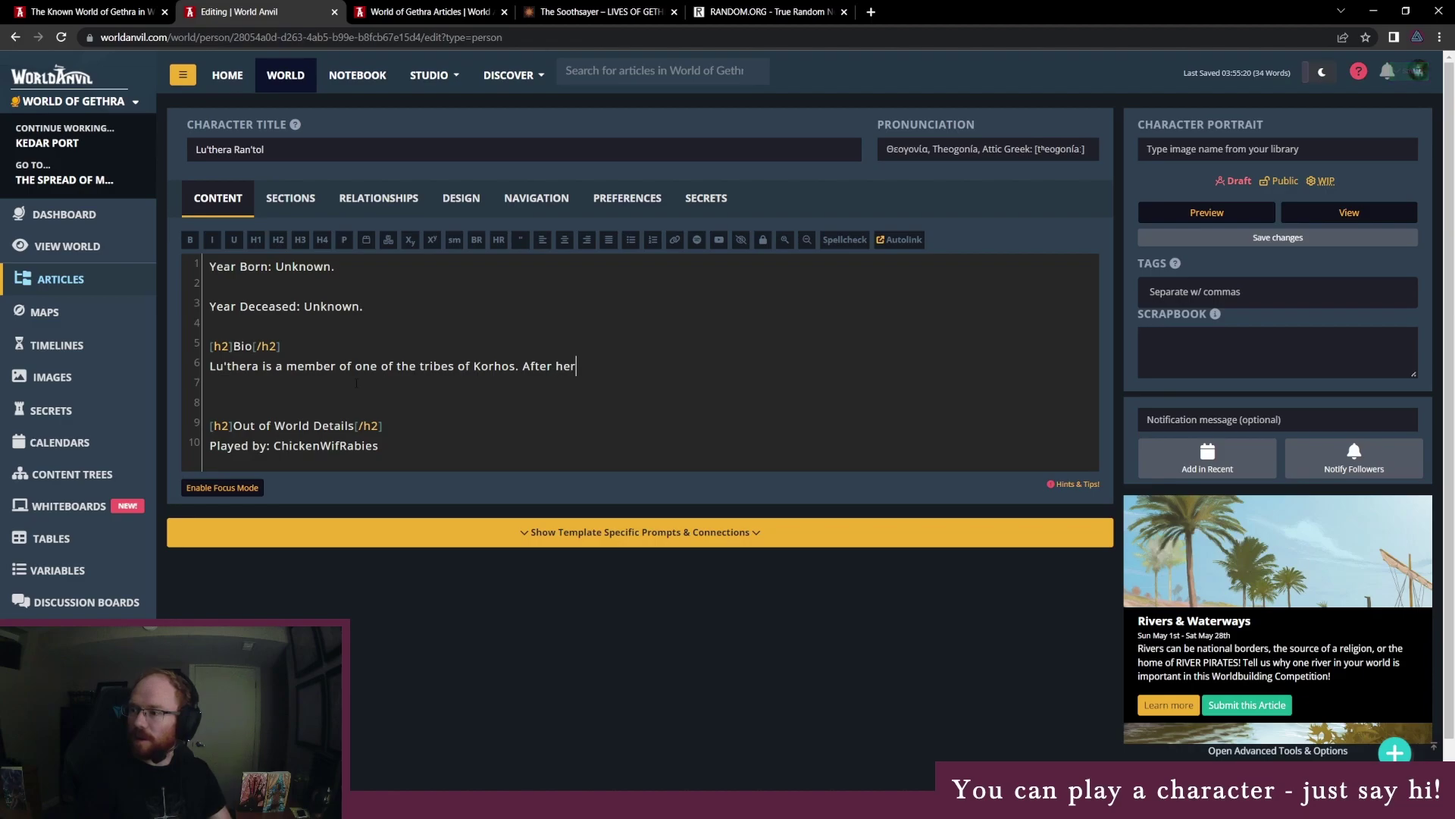
type(" father")
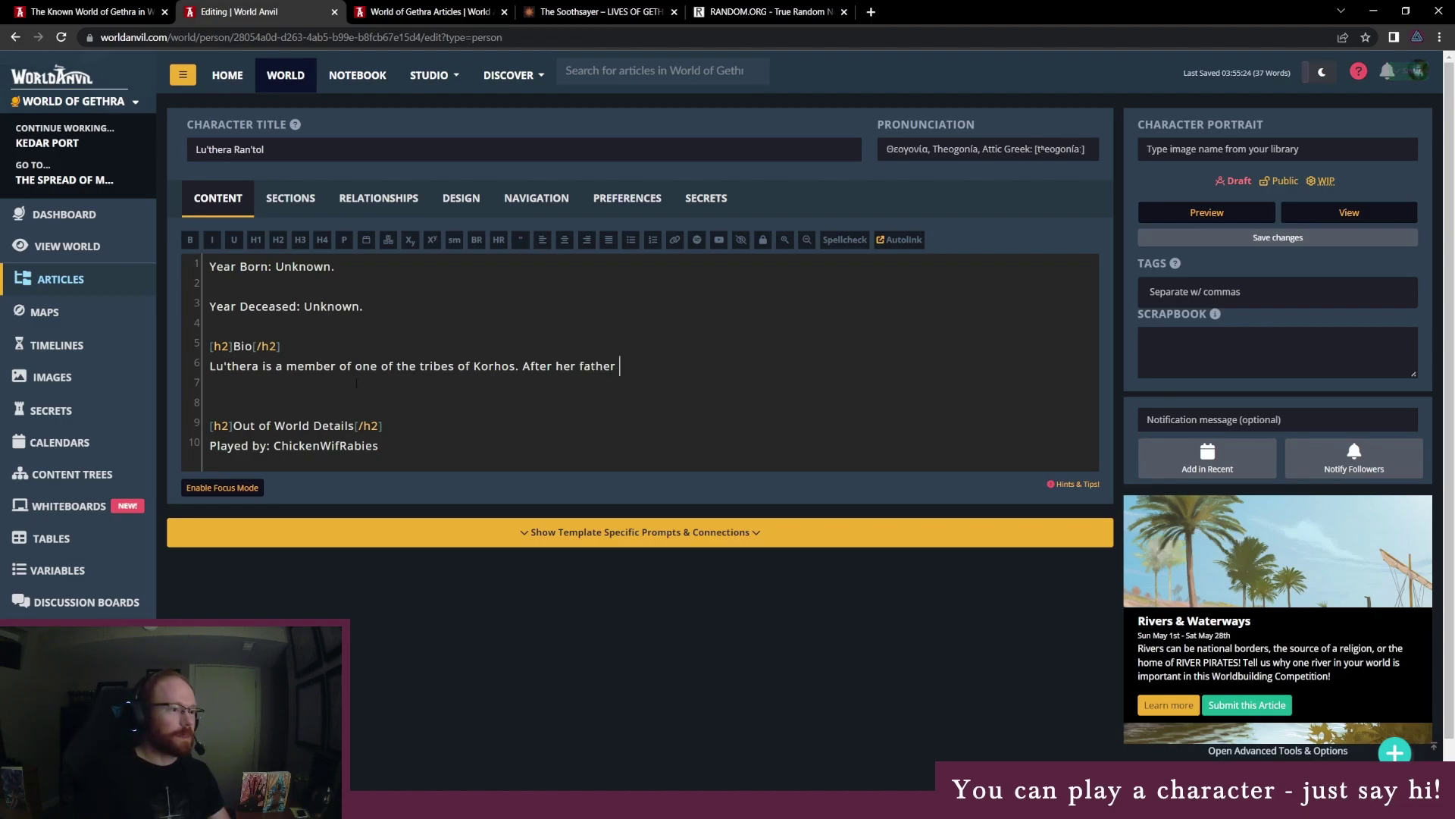
Add the note 'What role does her father have in the tribe?' below the OneNote tables and resize it
key("alt+Tab")
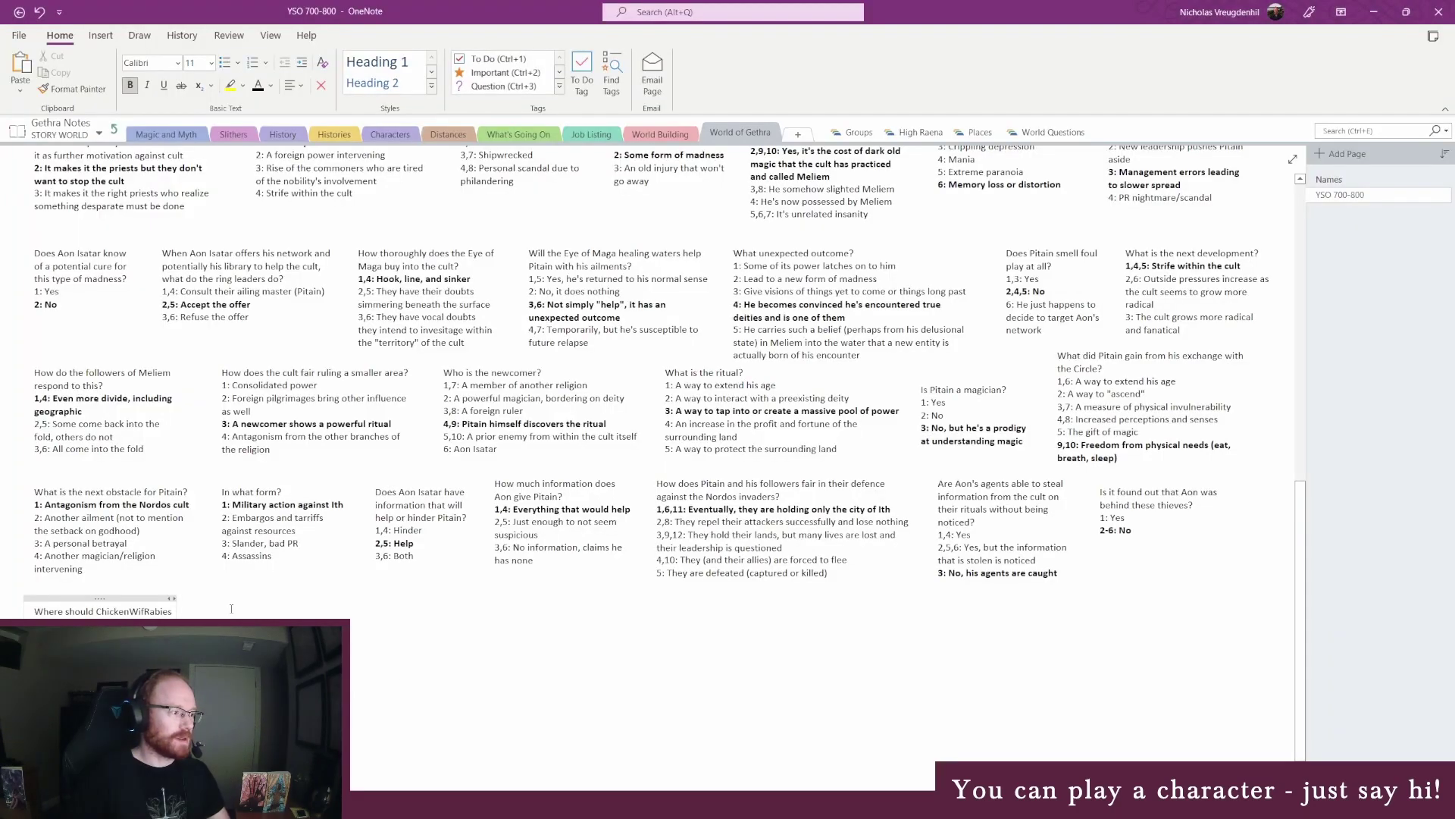
left_click(230, 609)
type("What")
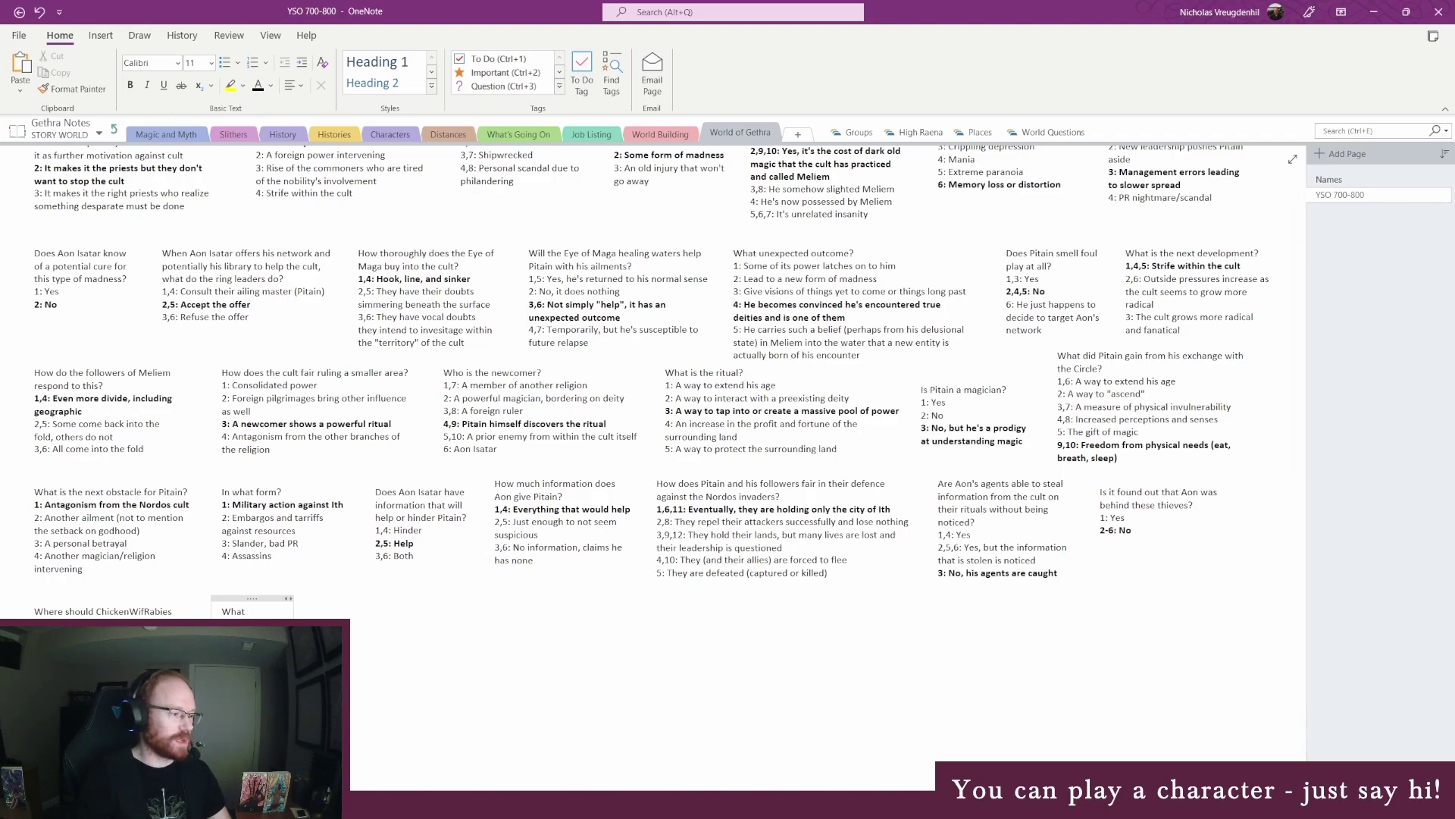
key("BackSpace")
key("BackSpace")
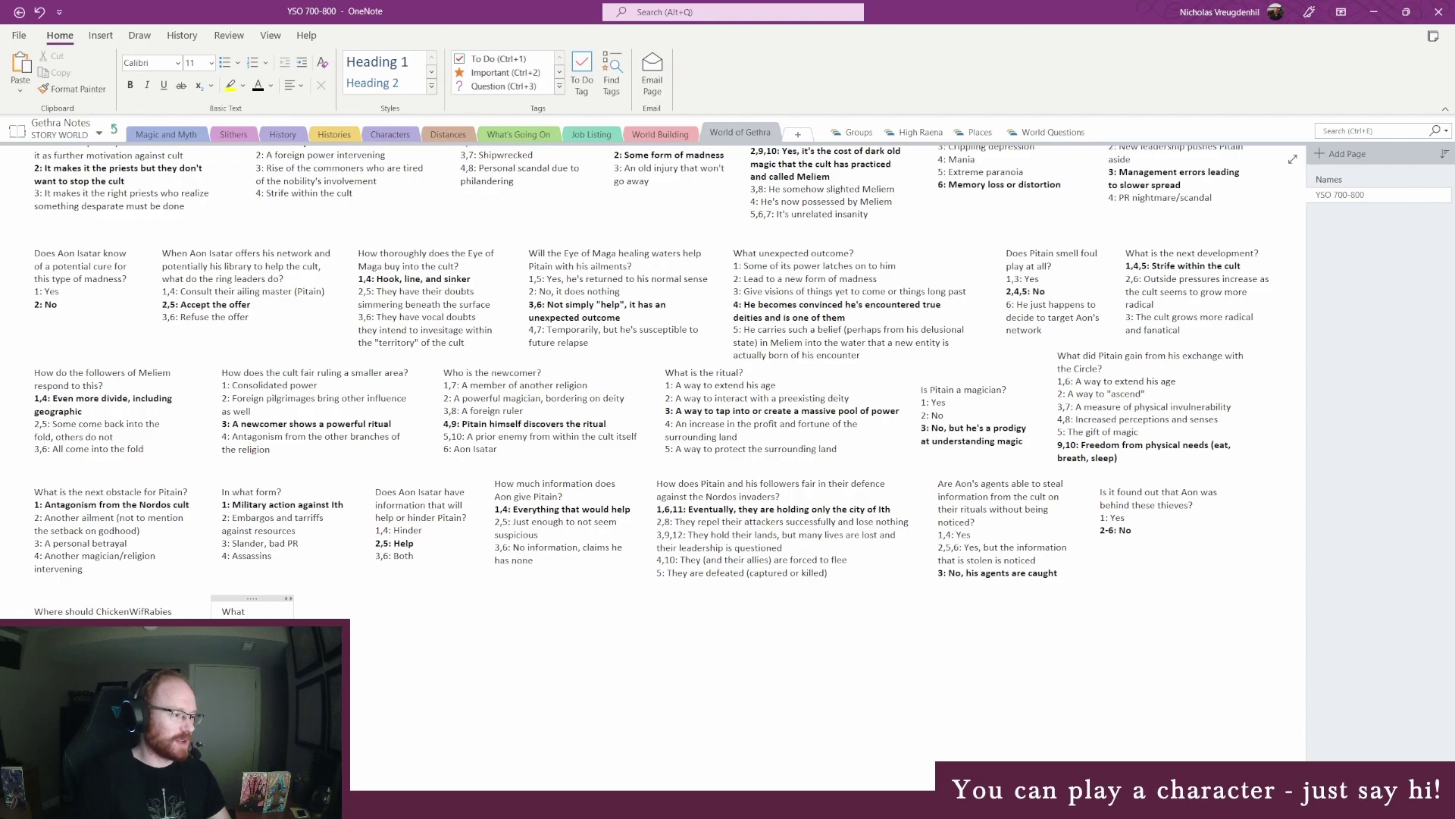
type("role does")
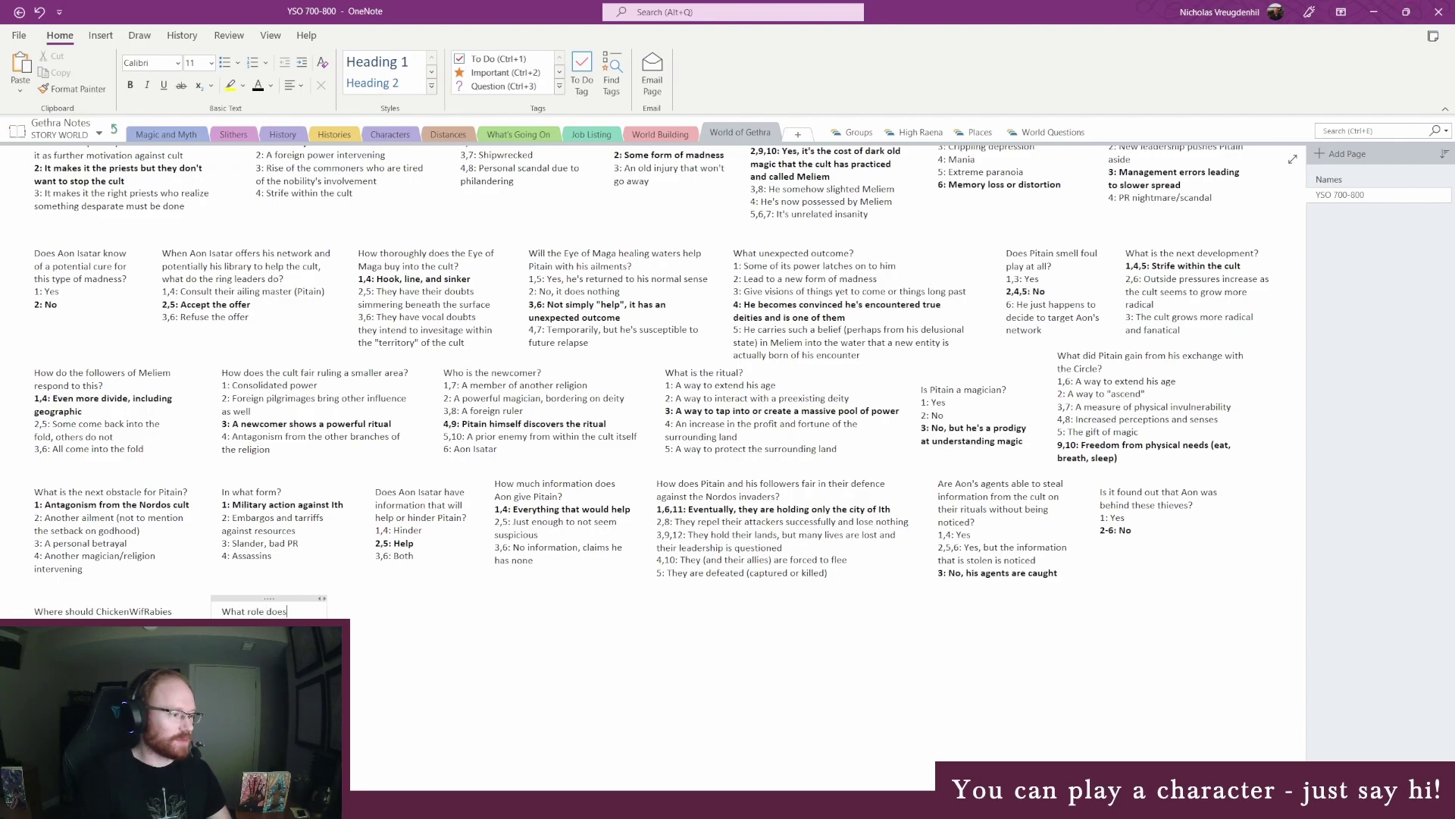
type(" her father have in t")
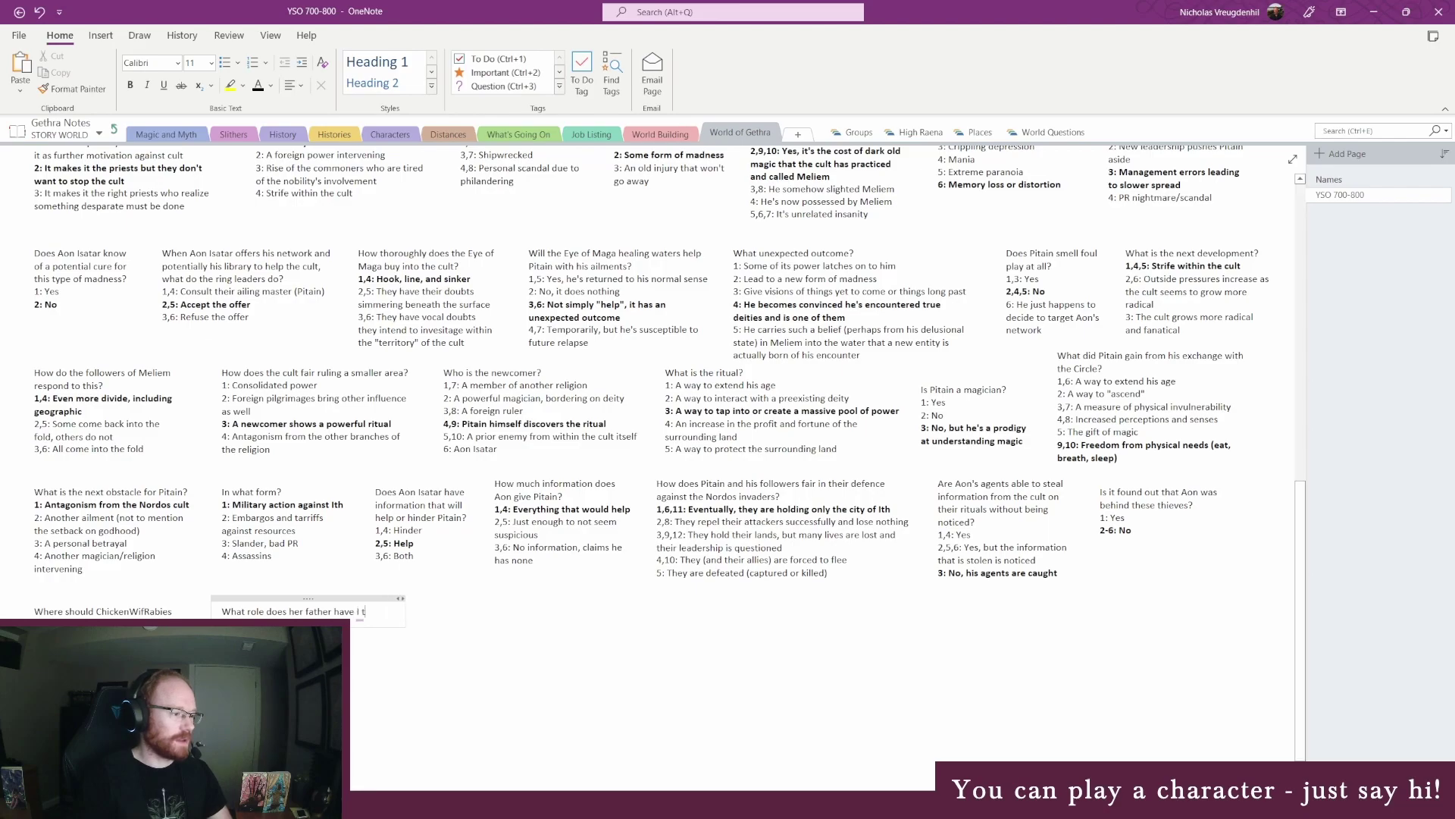
type("he tribe?")
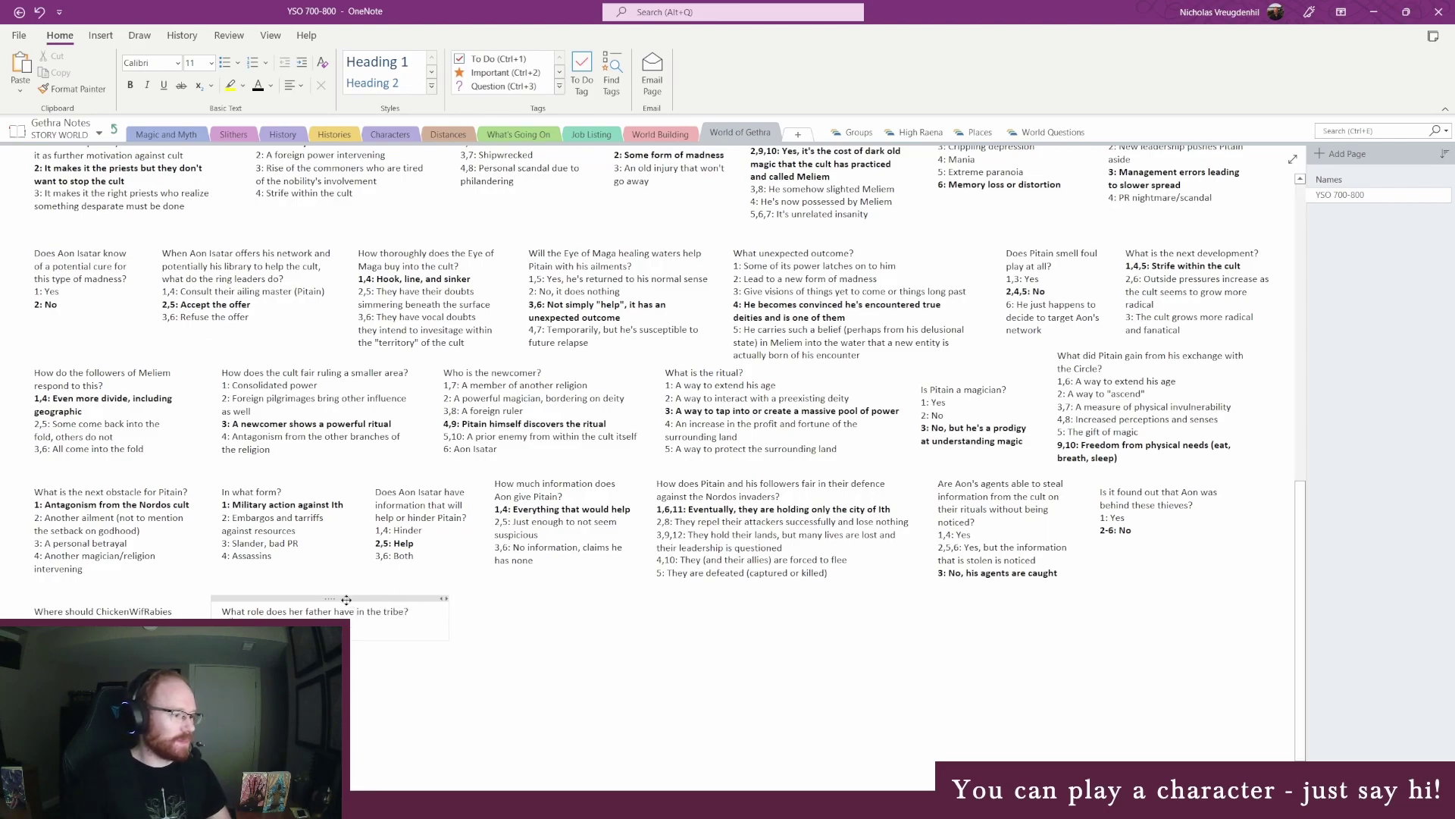
left_click_drag(339, 598, 322, 590)
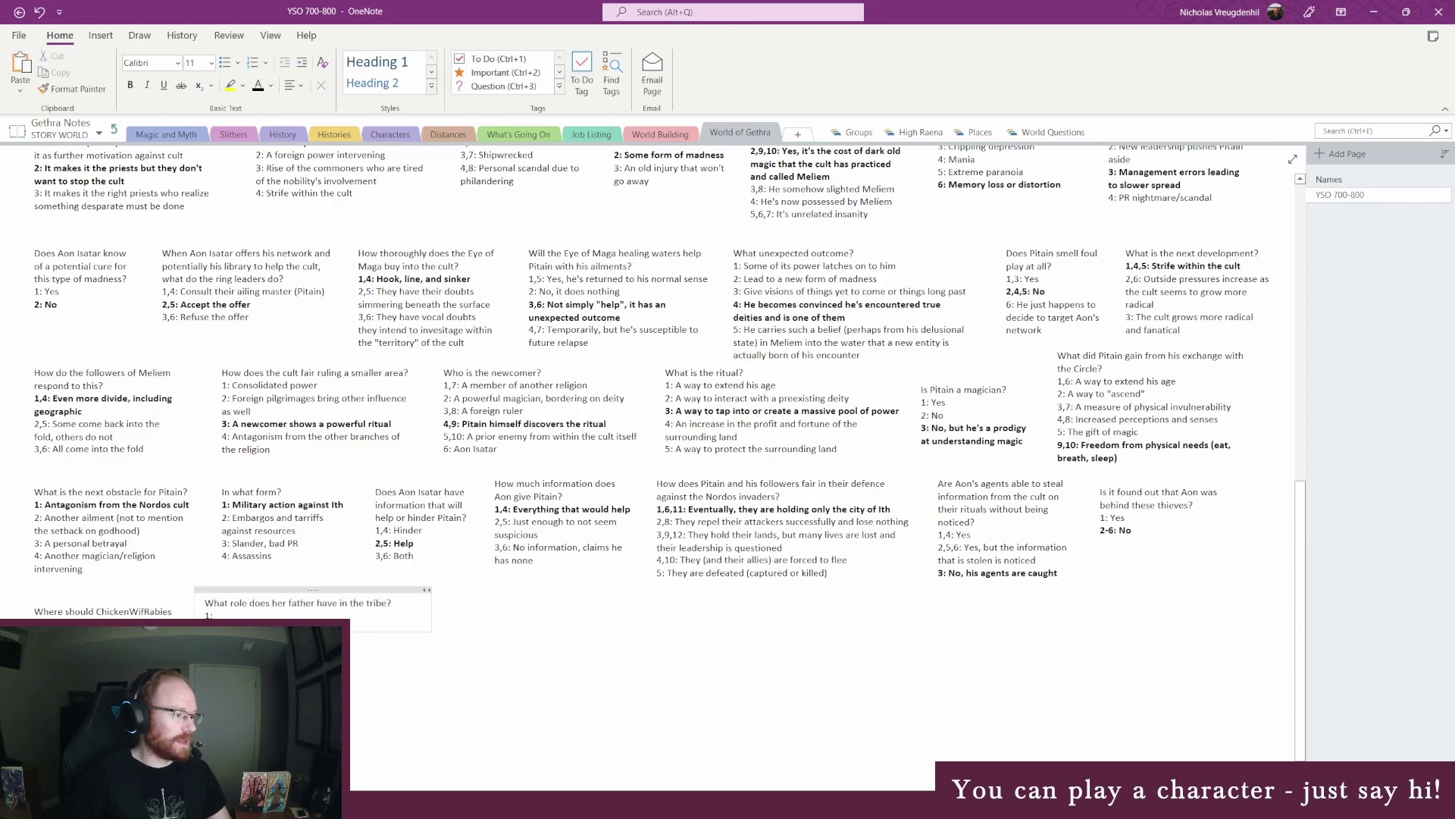
left_click_drag(428, 610, 325, 610)
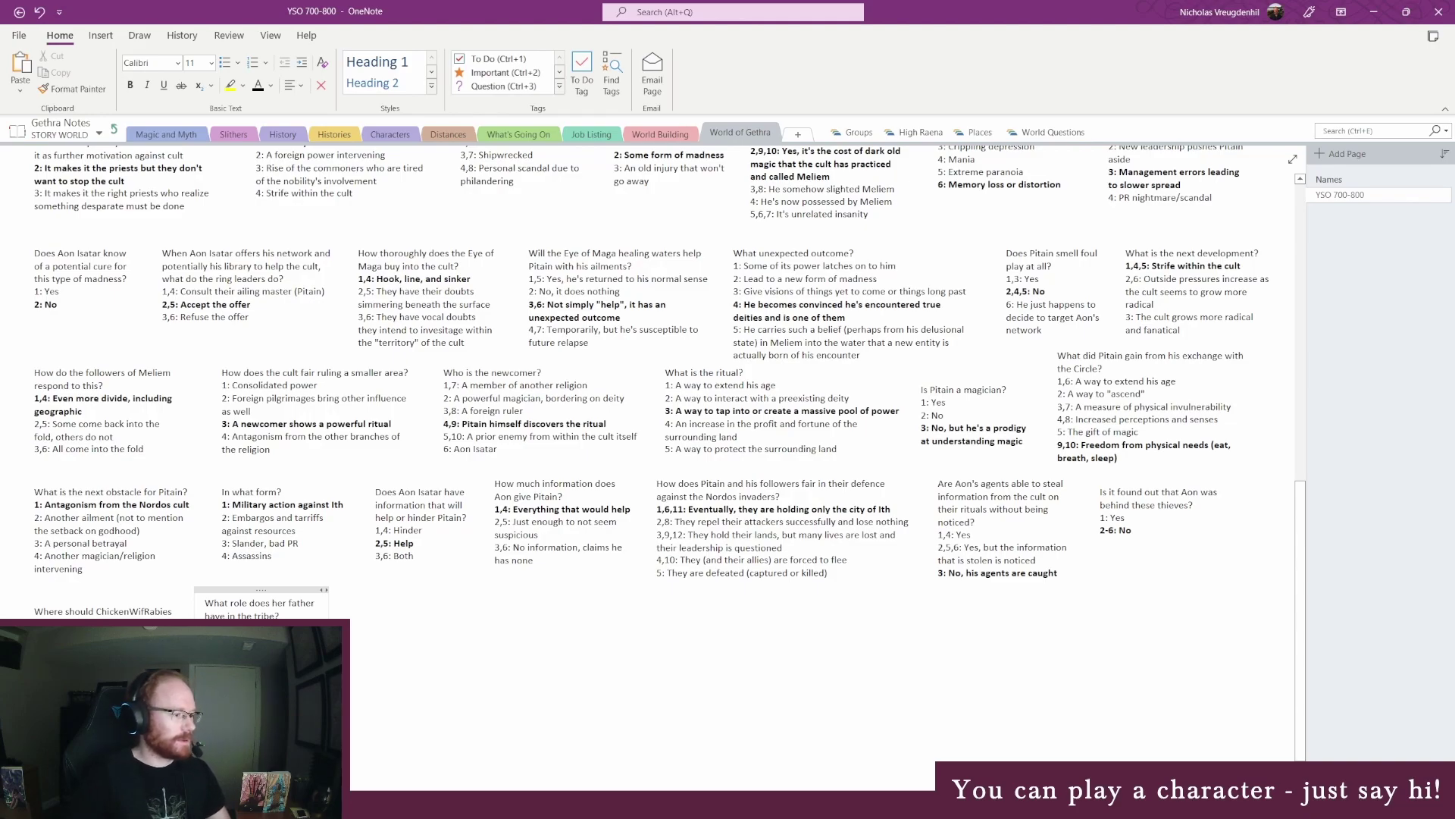
left_click_drag(323, 589, 338, 589)
left_click(301, 602)
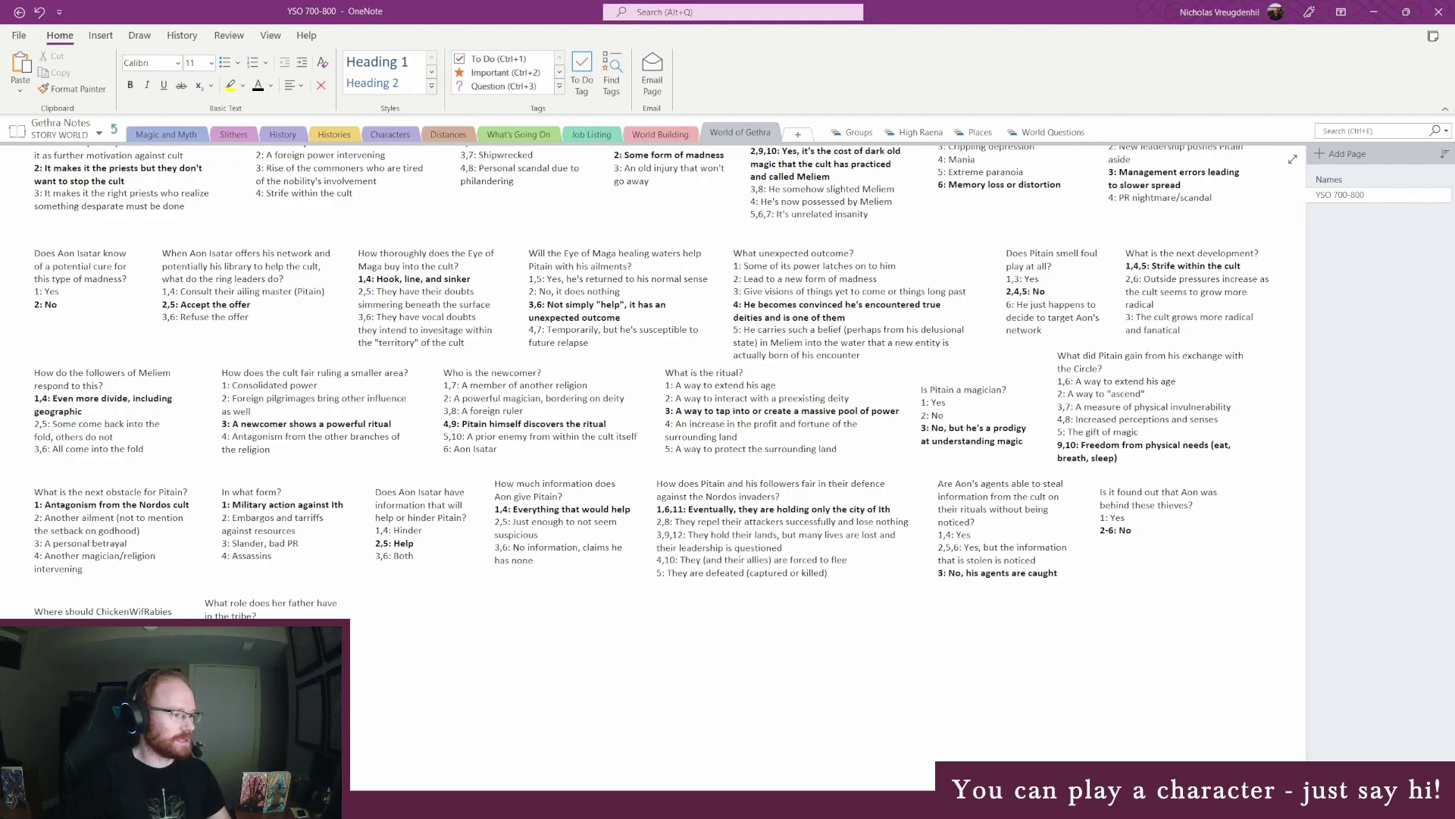
Pull the RANDOM.ORG tab into its own smaller window alongside the OneNote notes
key("alt+Tab")
left_click(766, 11)
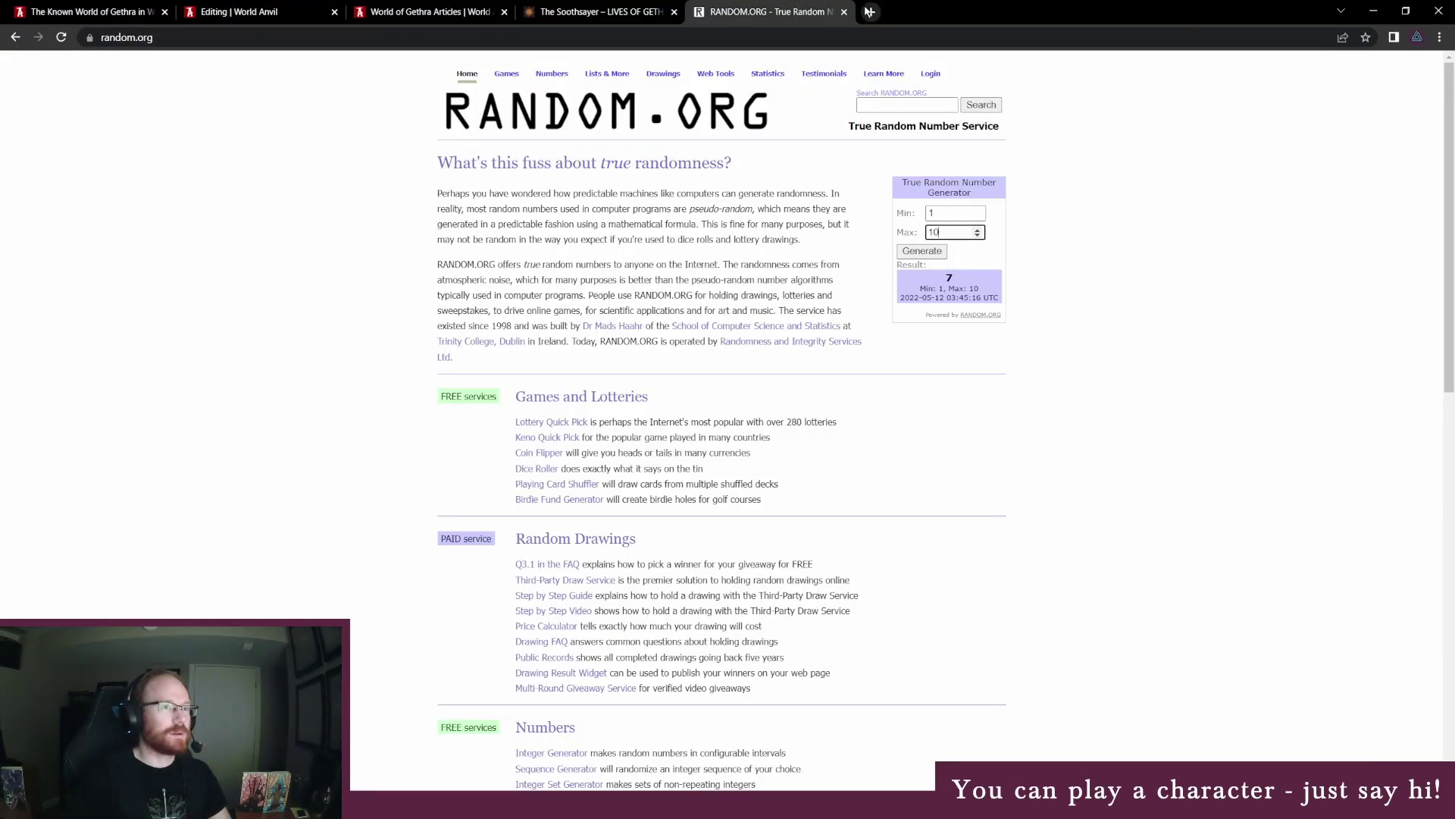
left_click_drag(869, 11, 455, 336)
key("alt+Tab")
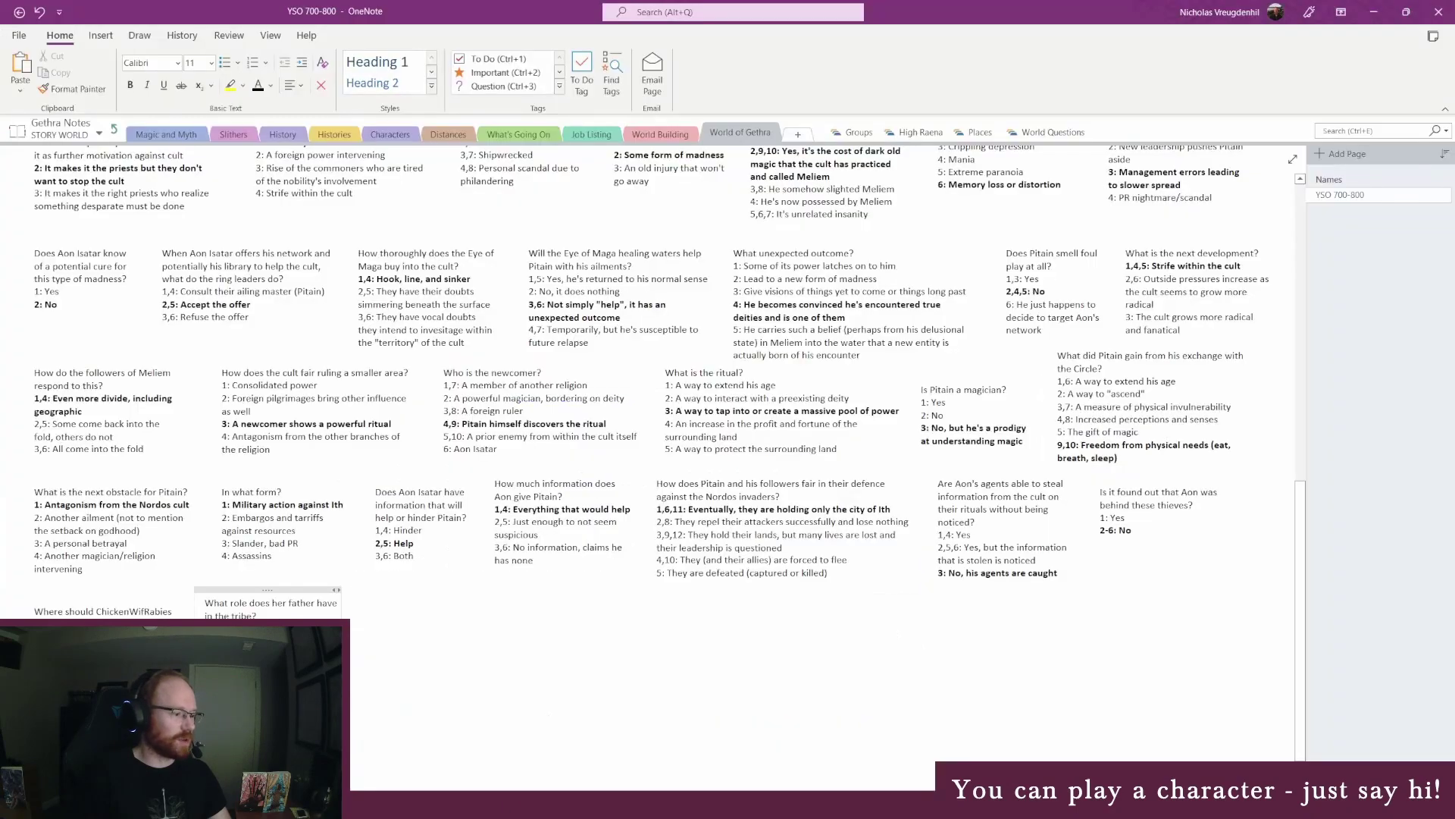
key("alt+Tab")
key("alt+Tab")
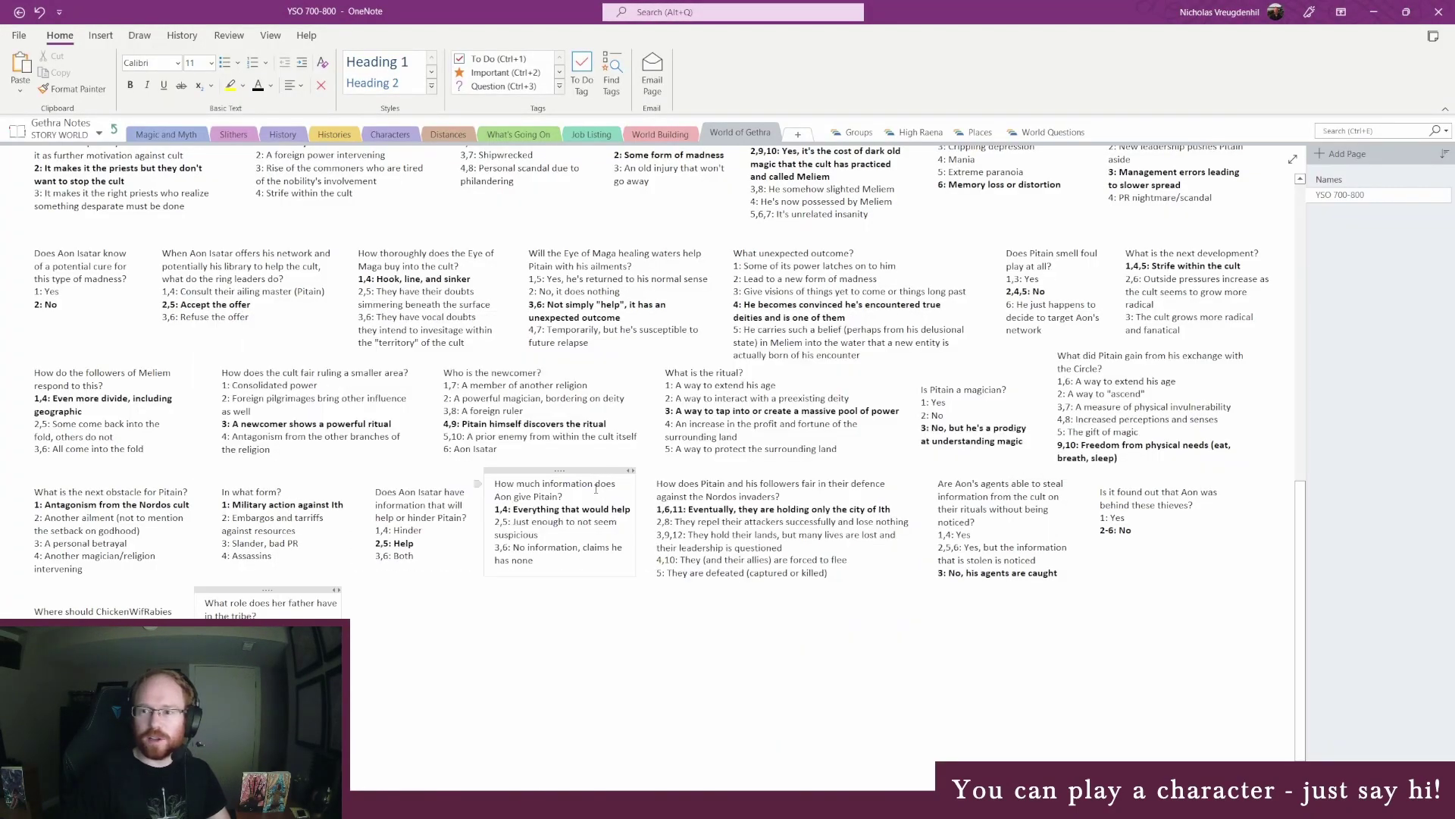
scroll(505, 563, "down", 1)
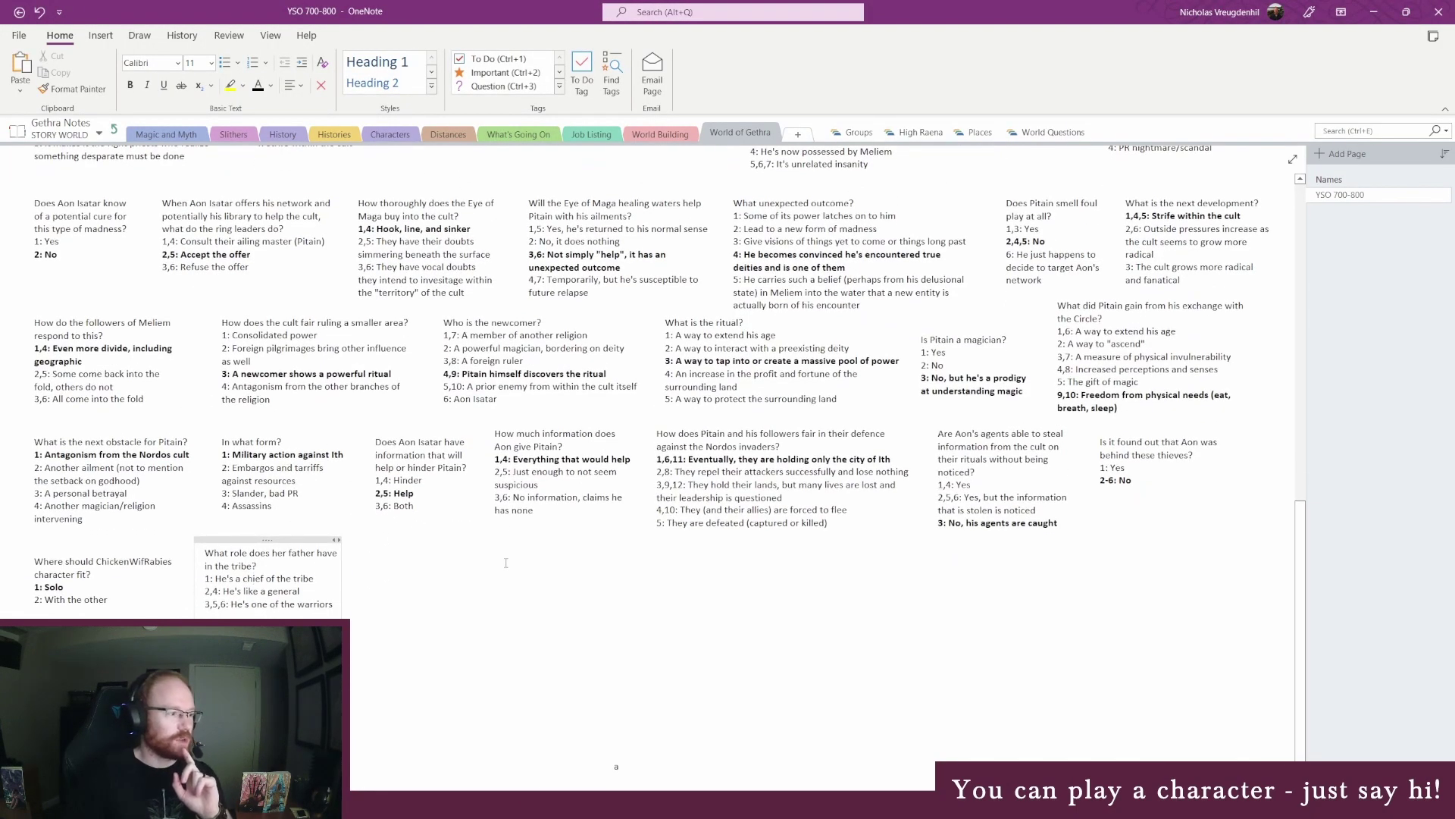
scroll(637, 754, "down", 1)
scroll(654, 779, "down", 2)
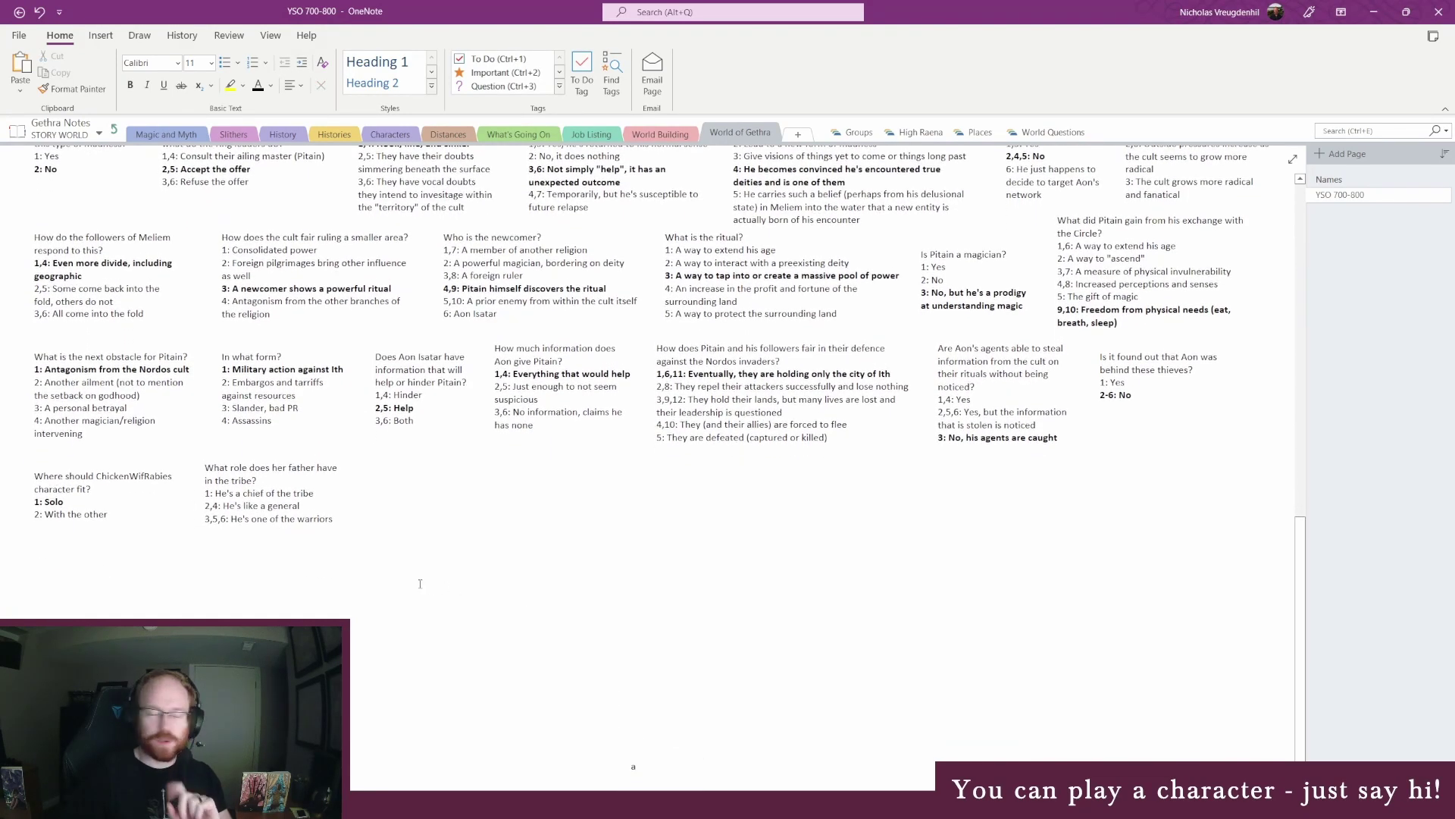
mouse_move(405, 803)
left_click(402, 739)
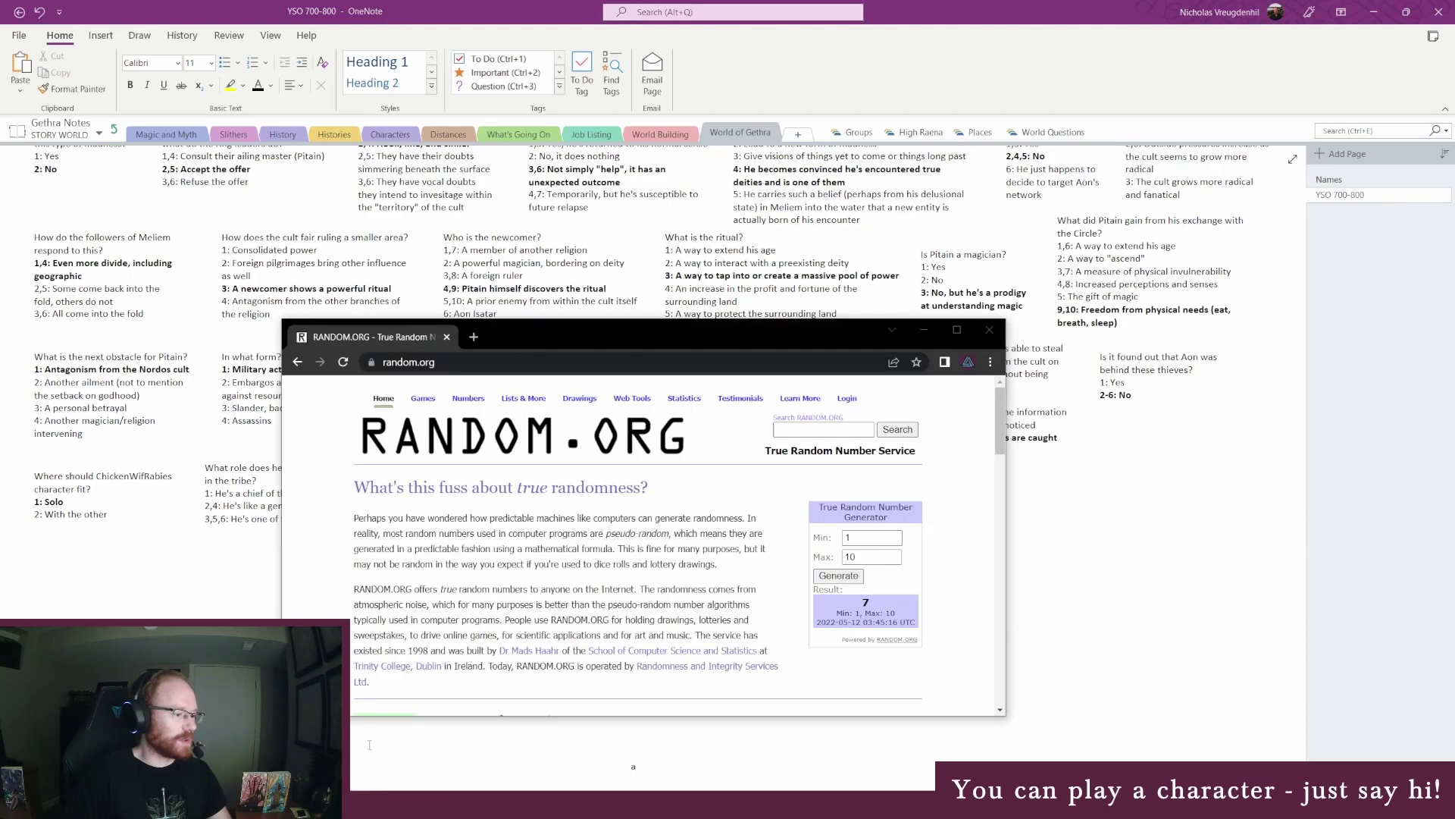
left_click(280, 319)
key("alt+Tab")
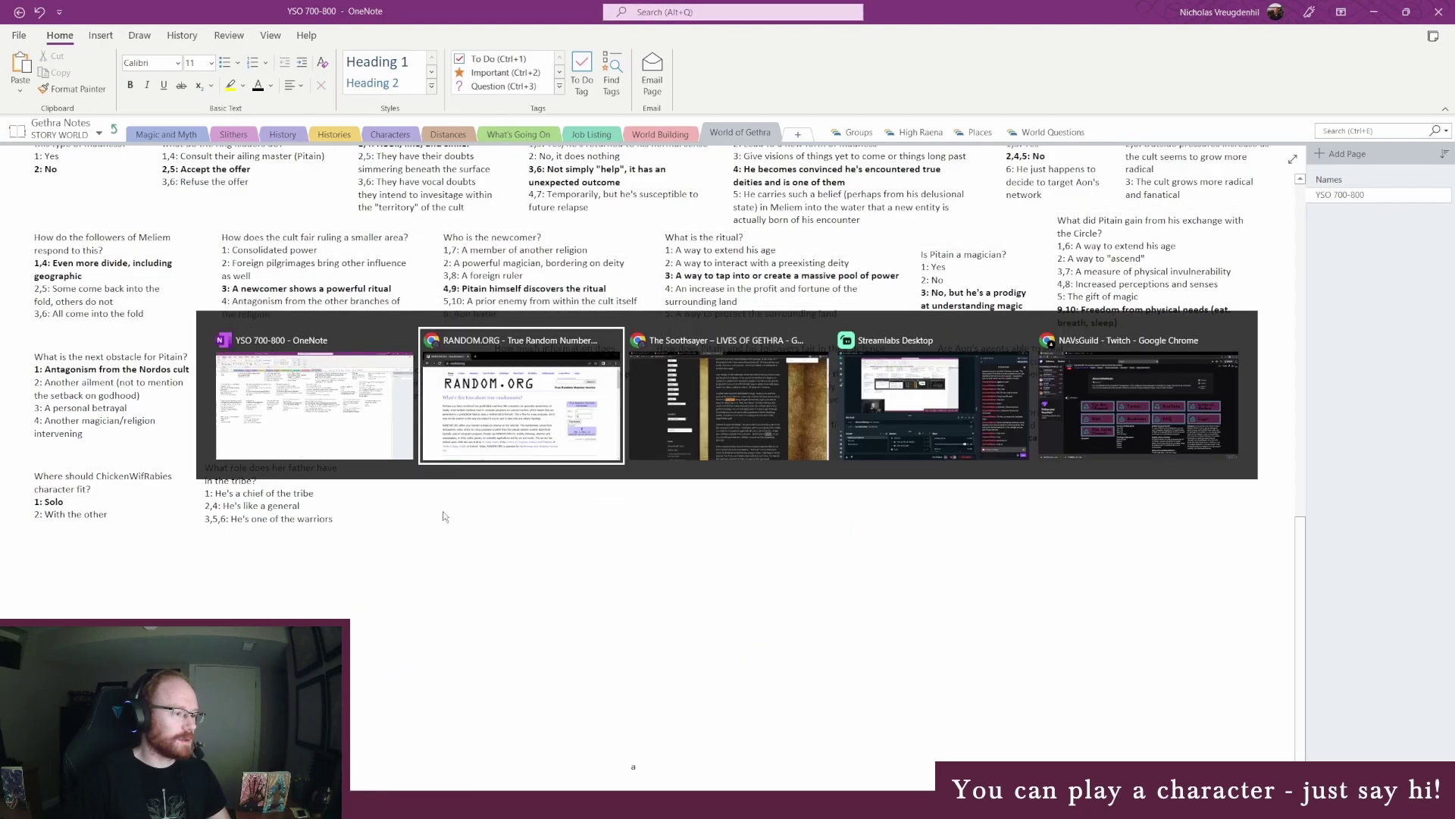
left_click_drag(1266, 515, 1006, 515)
left_click_drag(276, 516, 620, 516)
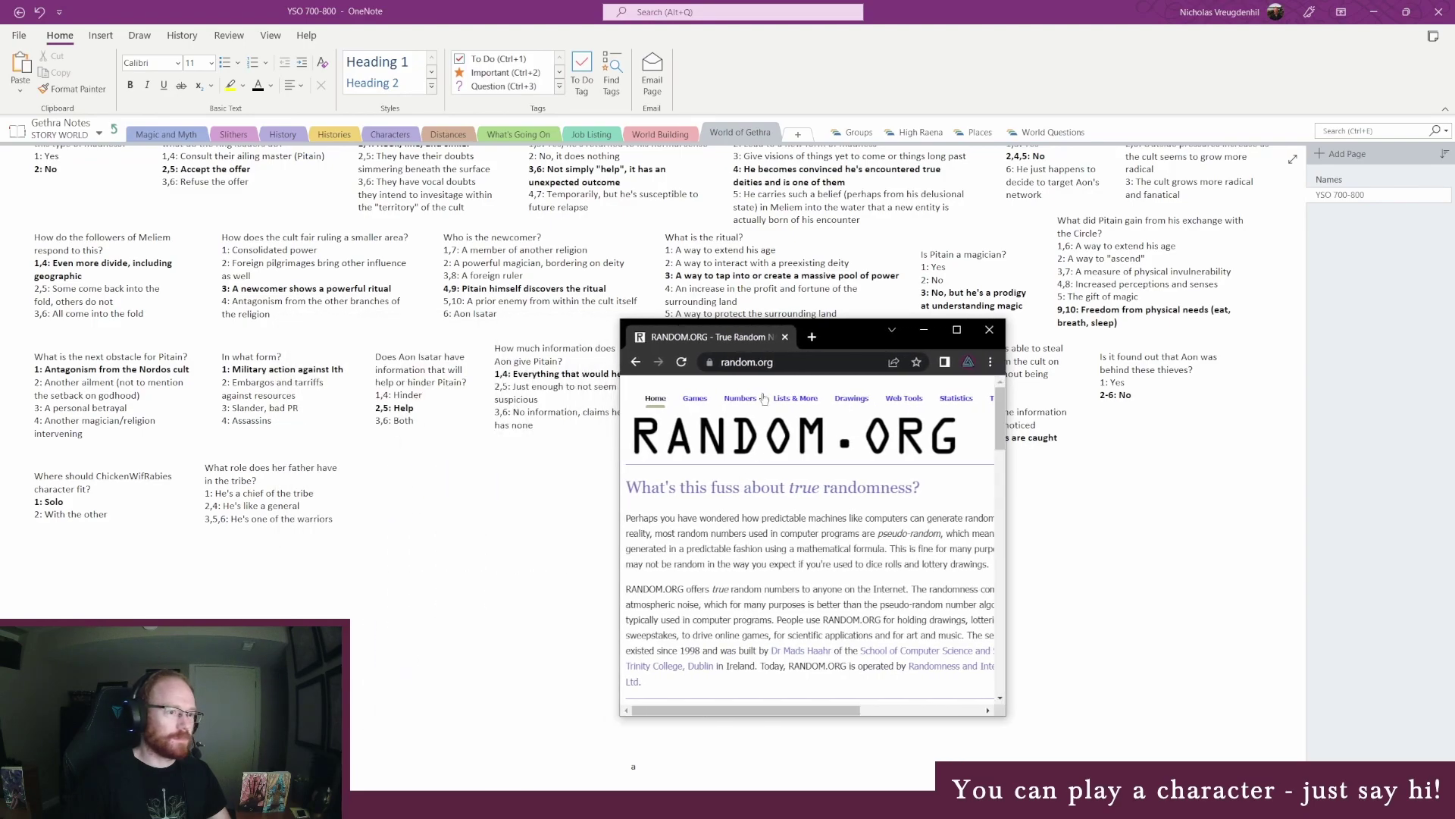
left_click_drag(812, 322, 812, 404)
left_click_drag(747, 710, 1045, 711)
Search 'roll dice' and roll a six-sided die
key("ctrl+t")
type("roll dice")
key("Return")
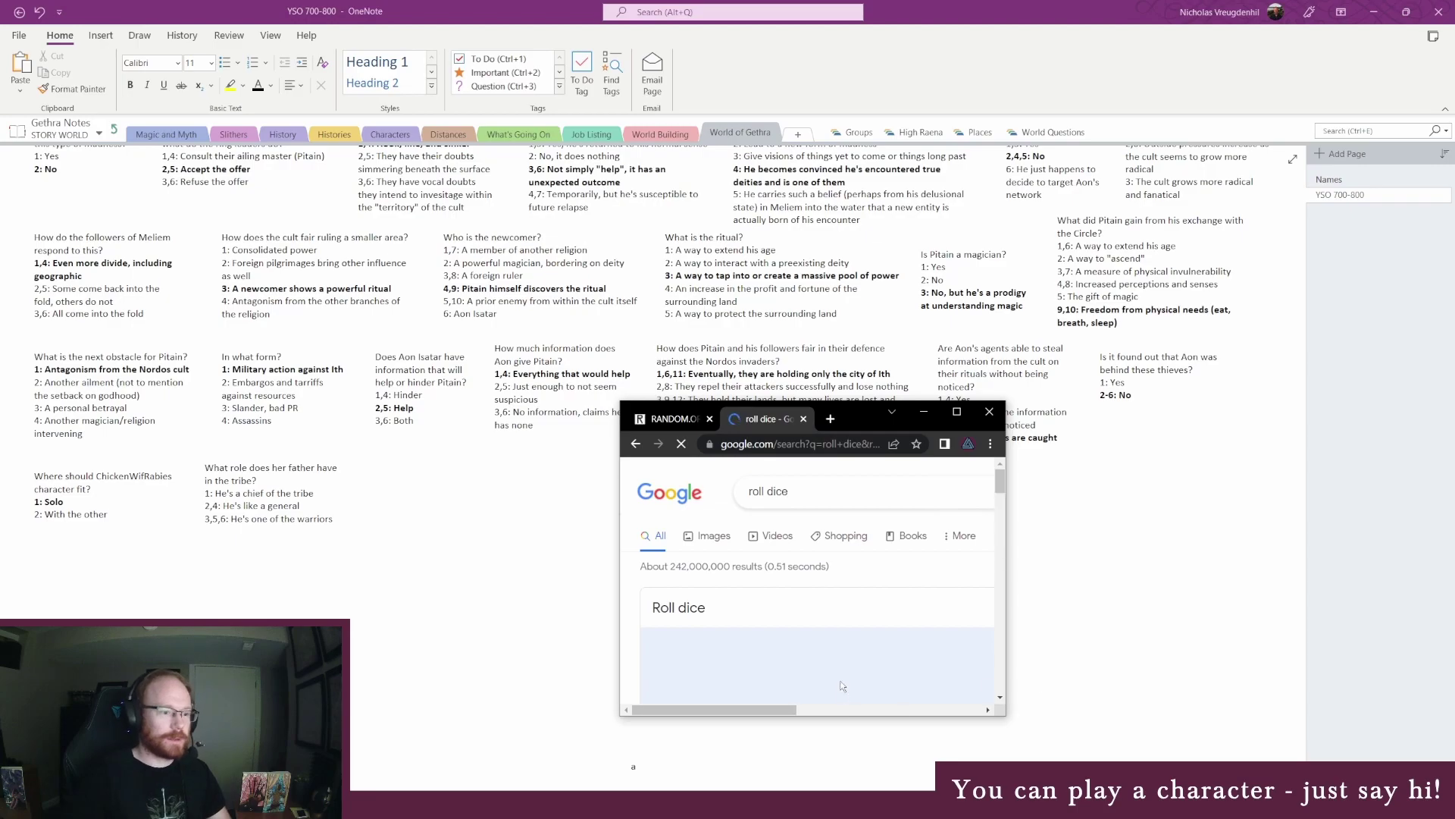
scroll(839, 671, "down", 2)
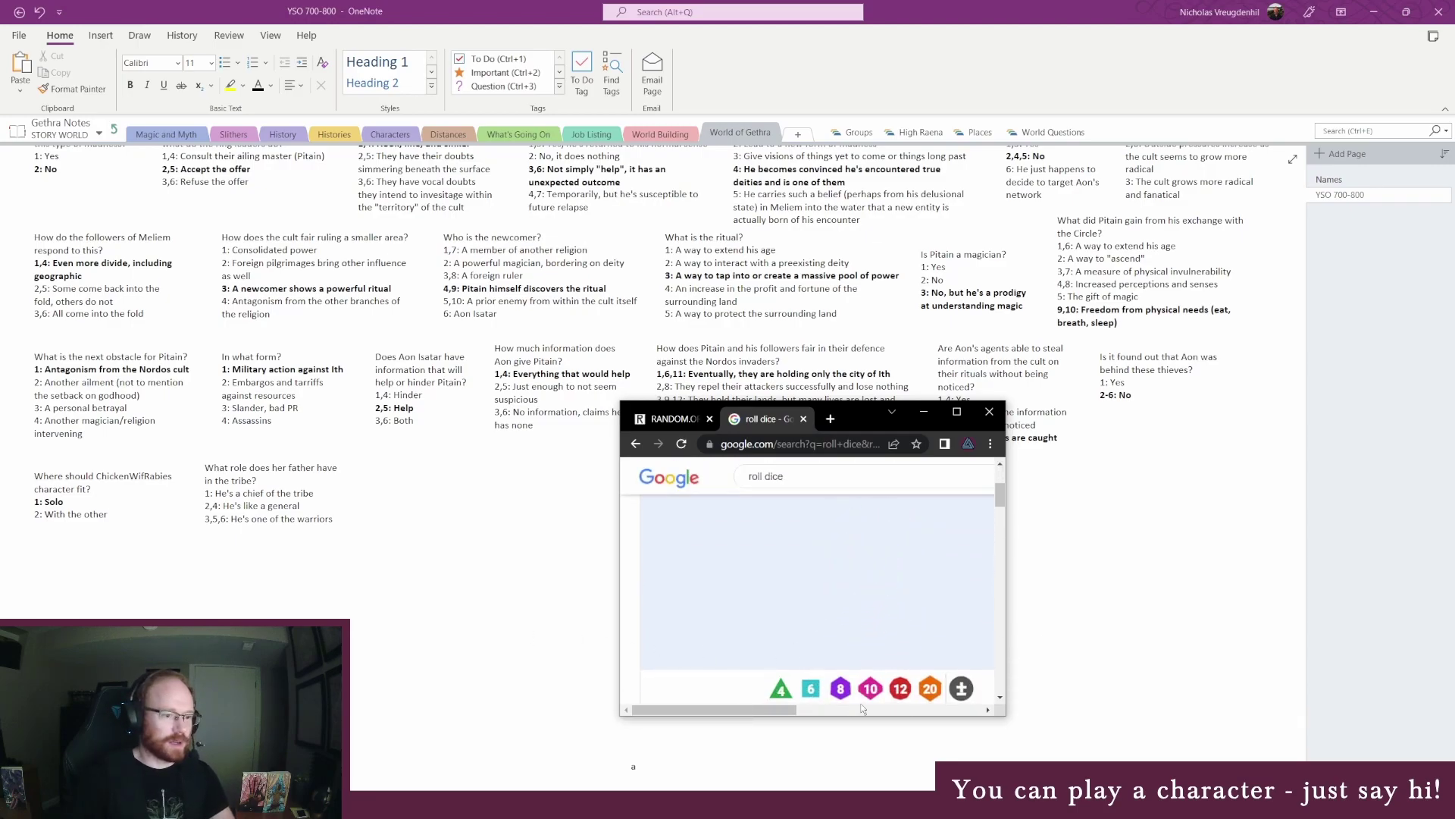
left_click(812, 690)
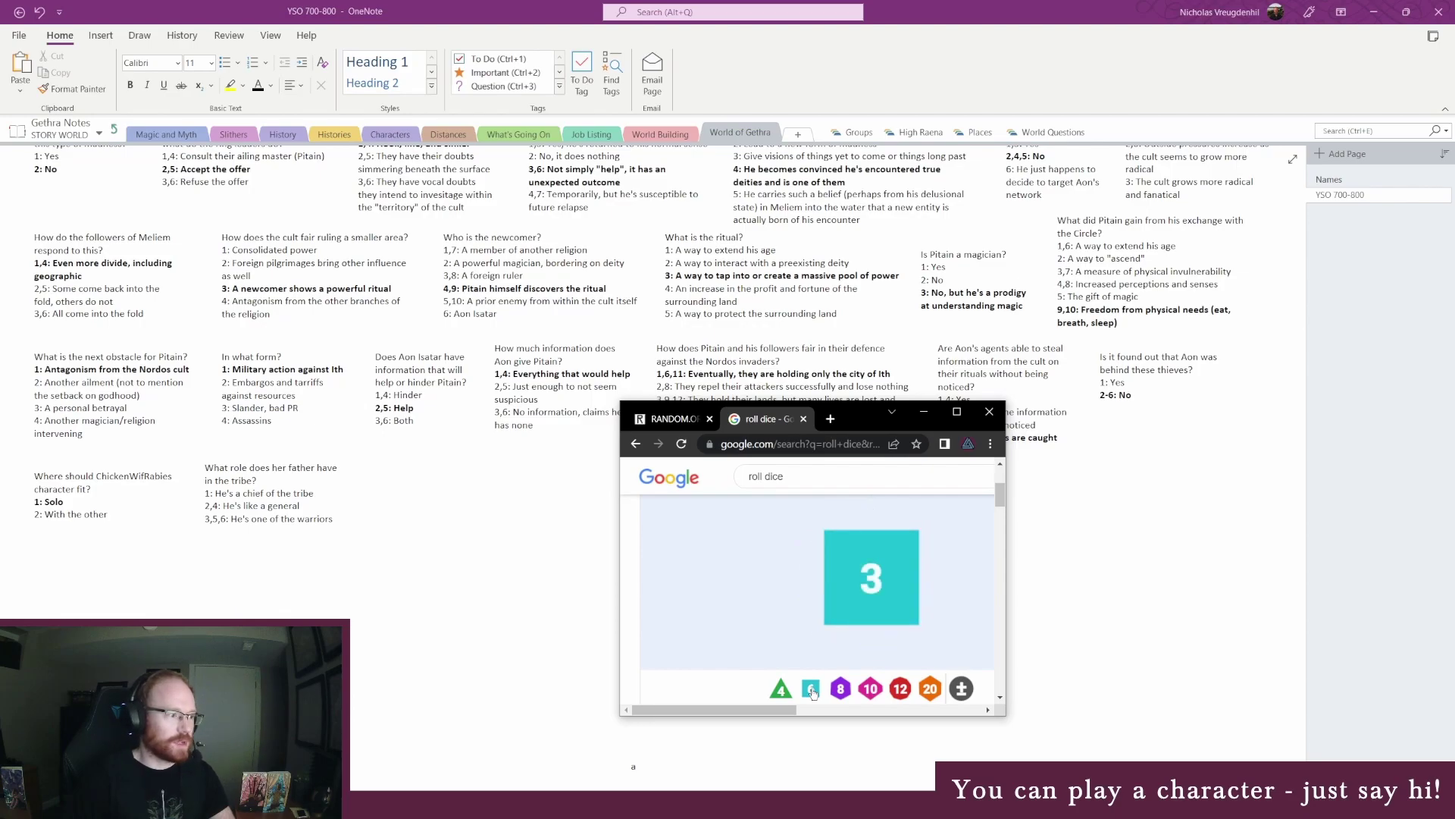
Bold the rolled answer '3,5,6: He's one of the warriors' and settle the note in place
left_click(197, 518)
left_click(197, 517)
key("ctrl+b")
left_click(189, 505)
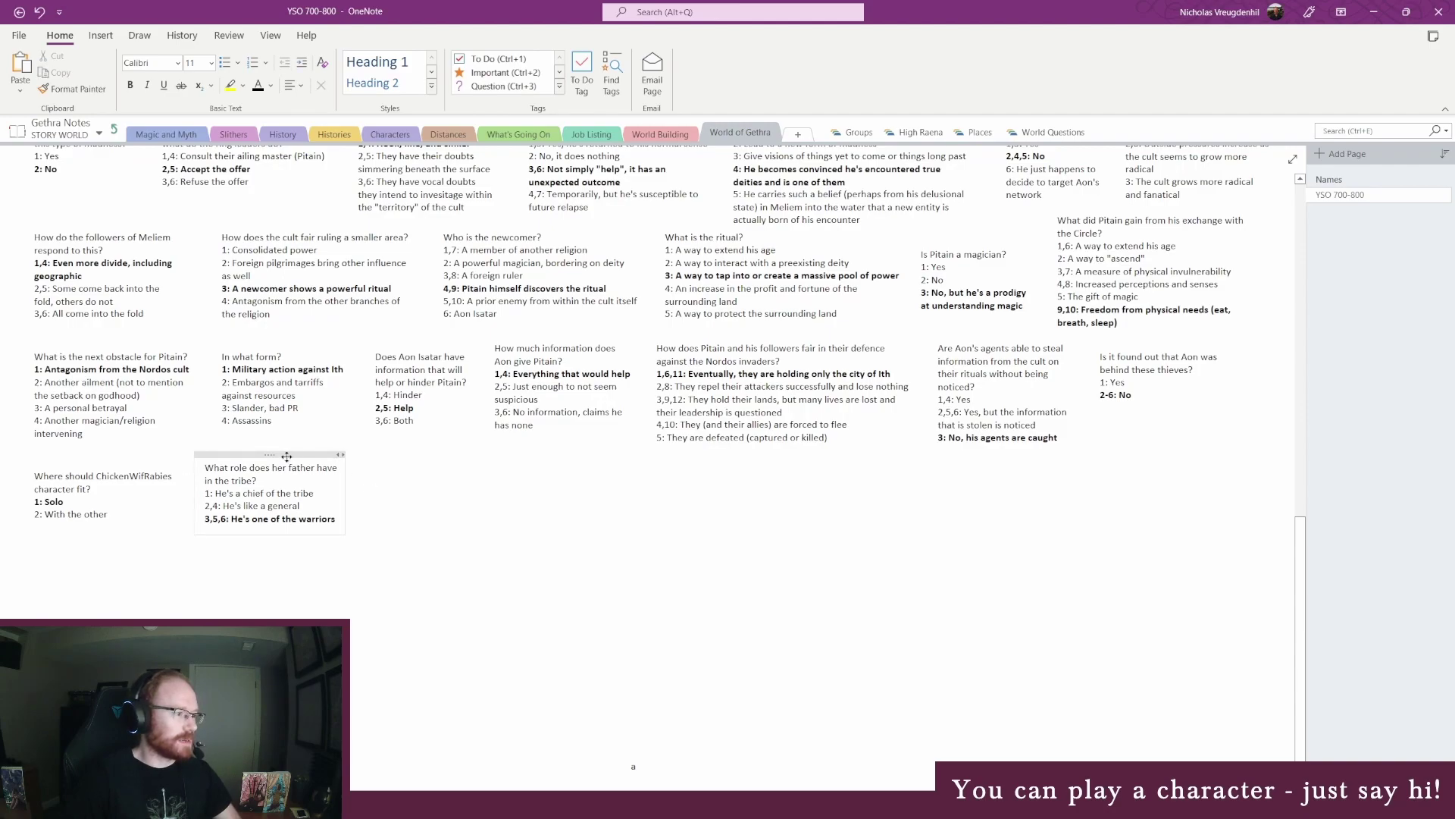
left_click_drag(284, 455, 283, 458)
left_click(413, 505)
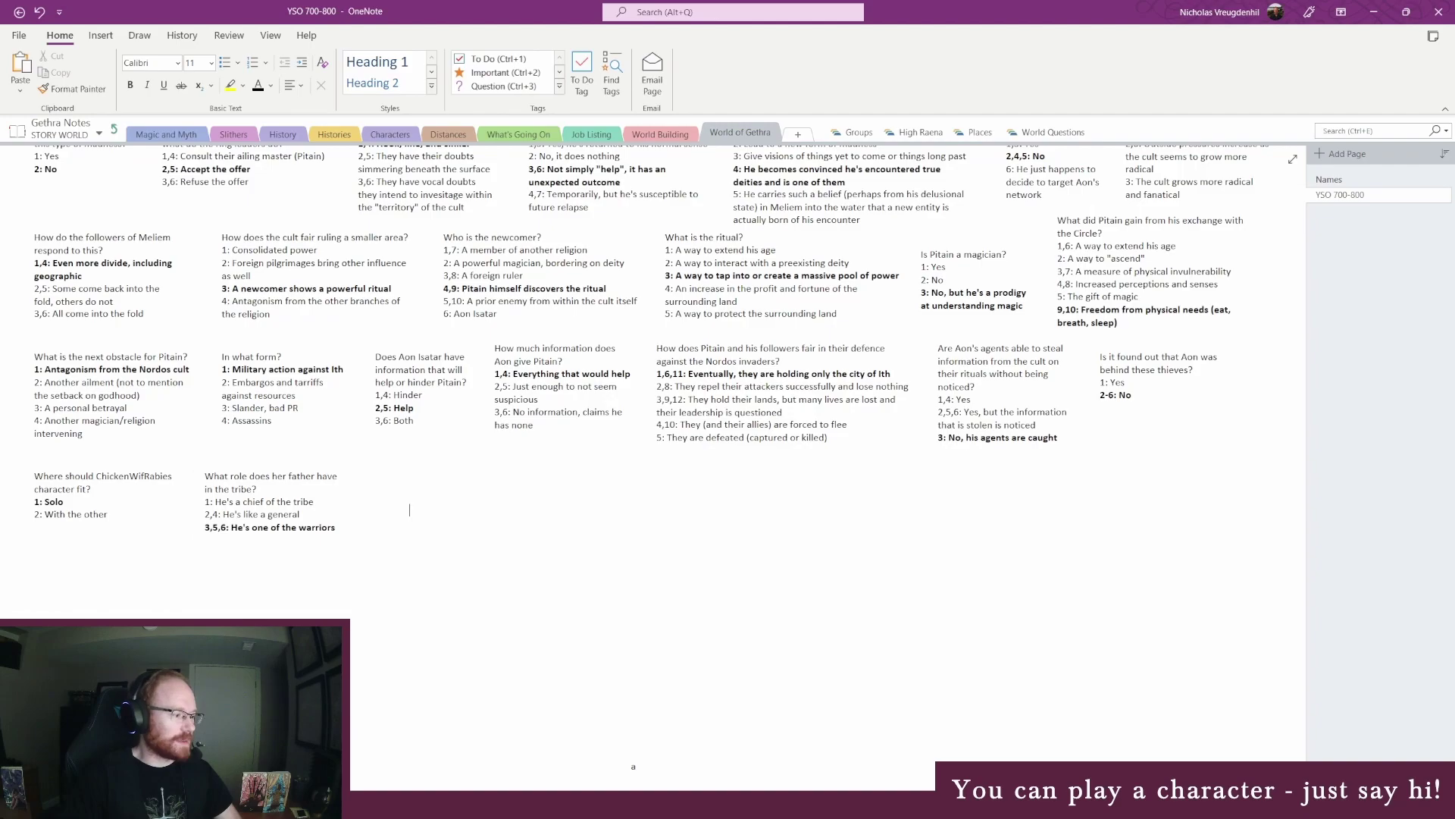
Continue the Bio with 'was slain on a raid (and his', checking the spelling of choruchor
mouse_move(382, 805)
left_click(379, 739)
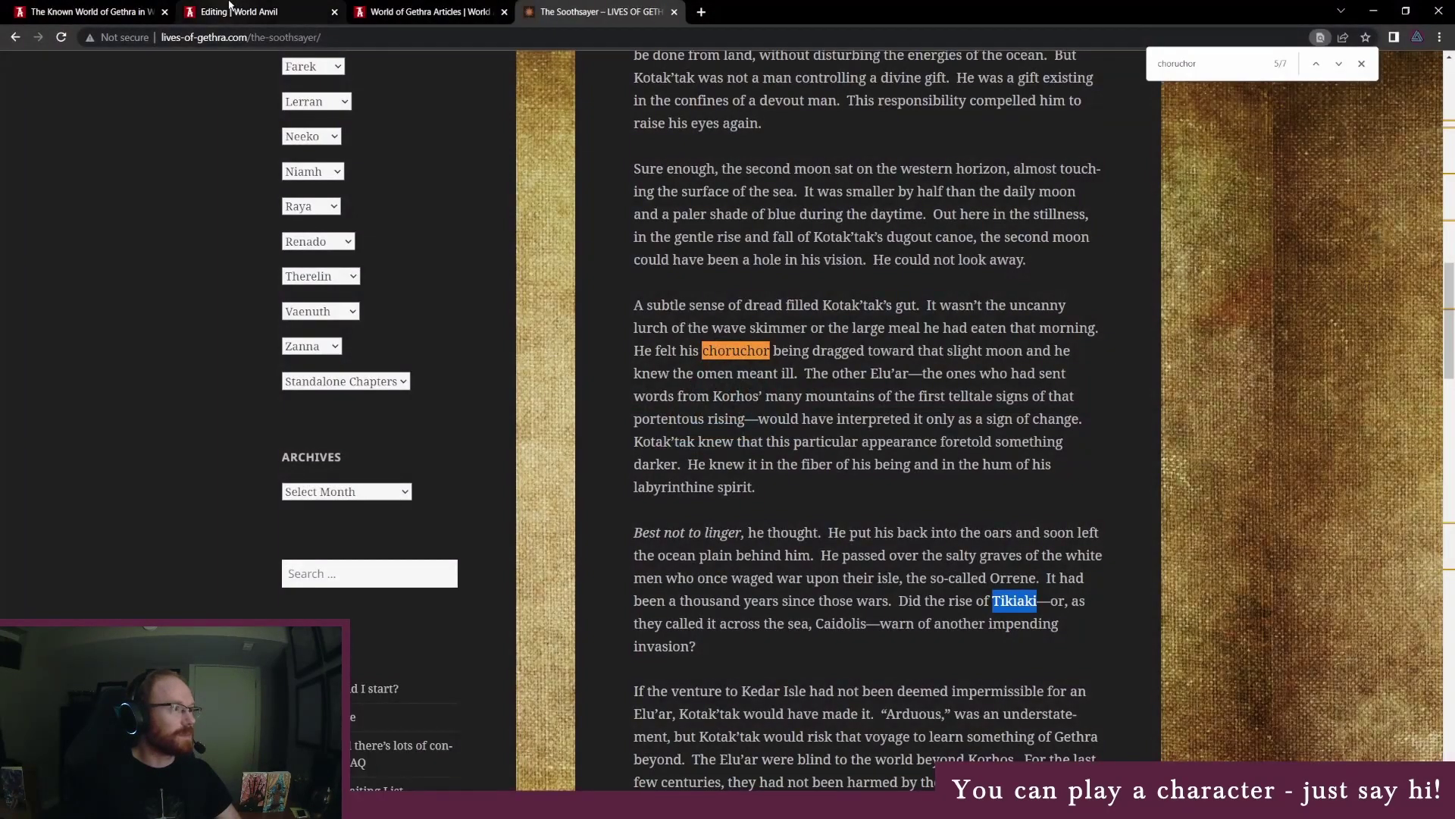
left_click(229, 7)
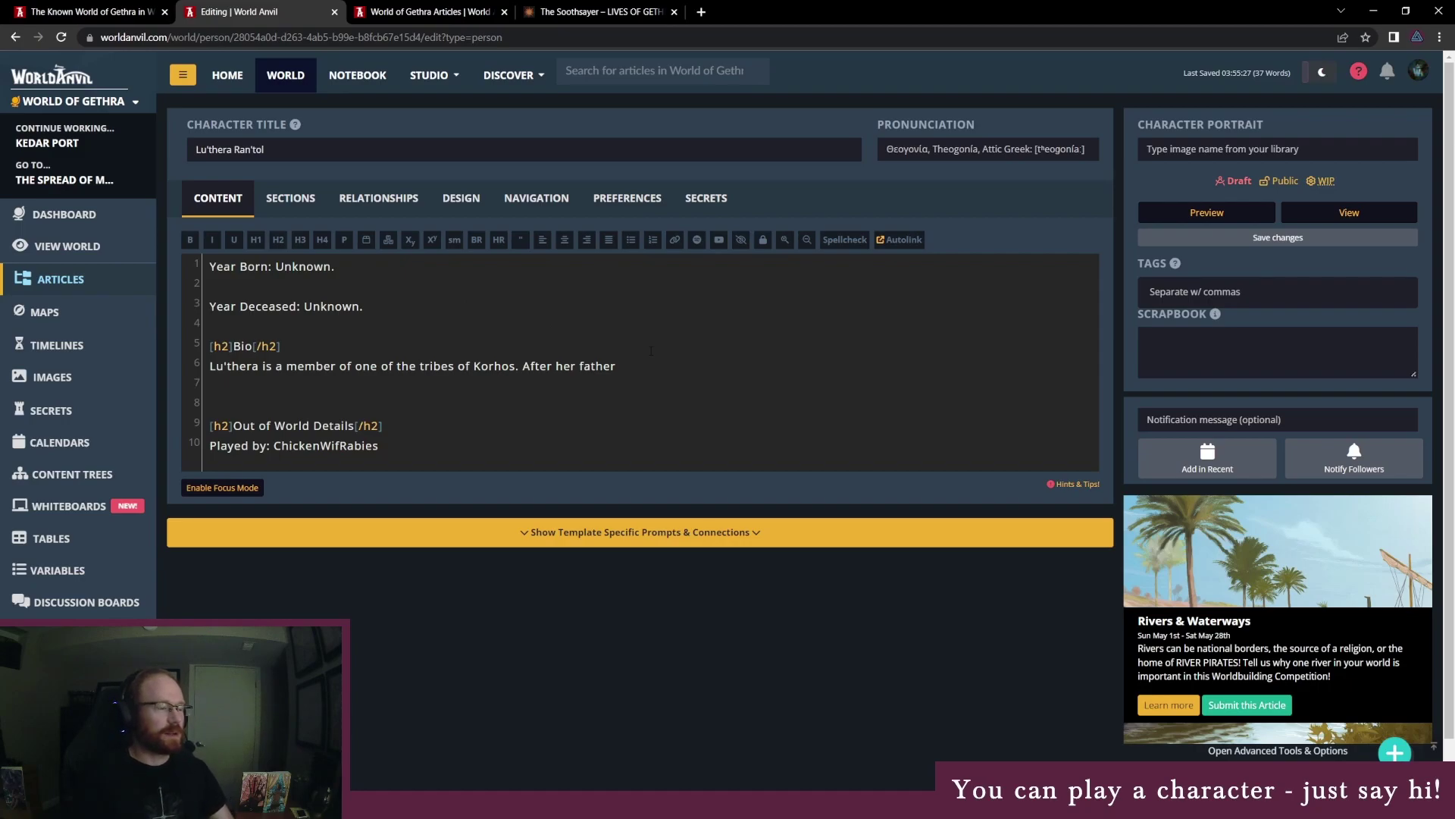
type("passed on a")
key("BackSpace")
key("BackSpace")
key("BackSpace")
key("BackSpace")
key("BackSpace")
key("BackSpace")
key("BackSpace")
key("BackSpace")
key("BackSpace")
key("BackSpace")
key("BackSpace")
type("was slain on a raid (and his")
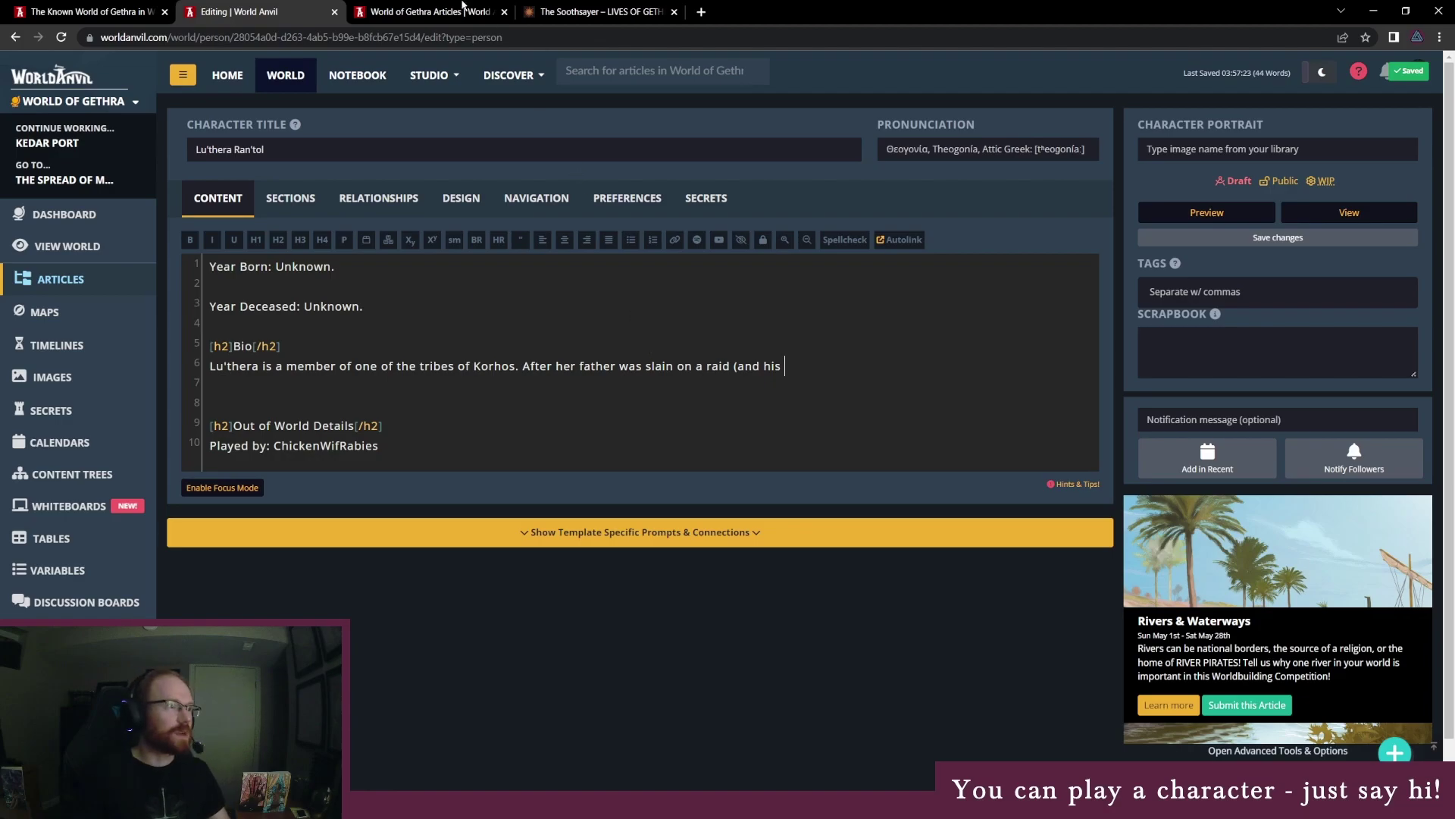
left_click(527, 6)
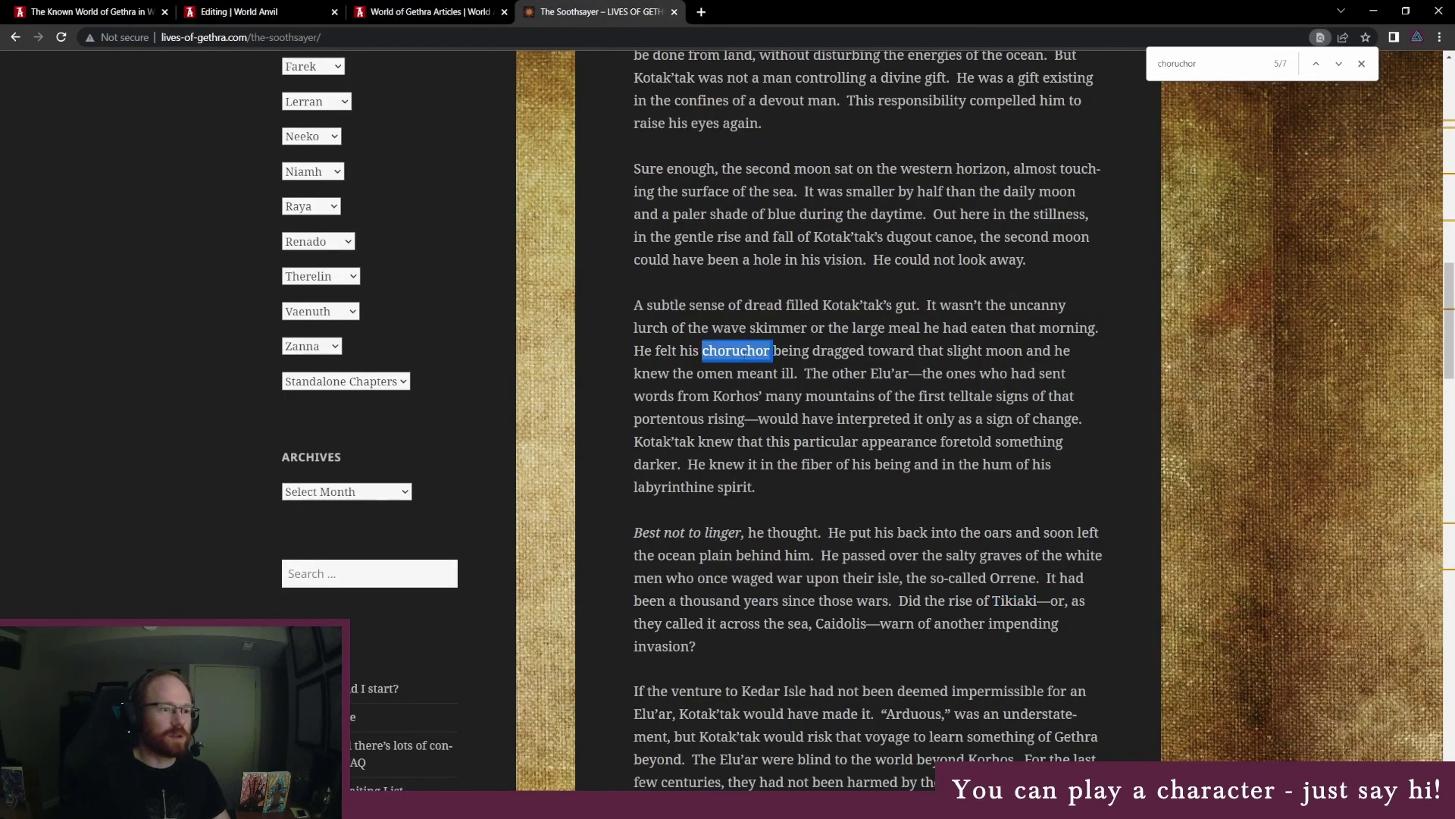
left_click(261, 13)
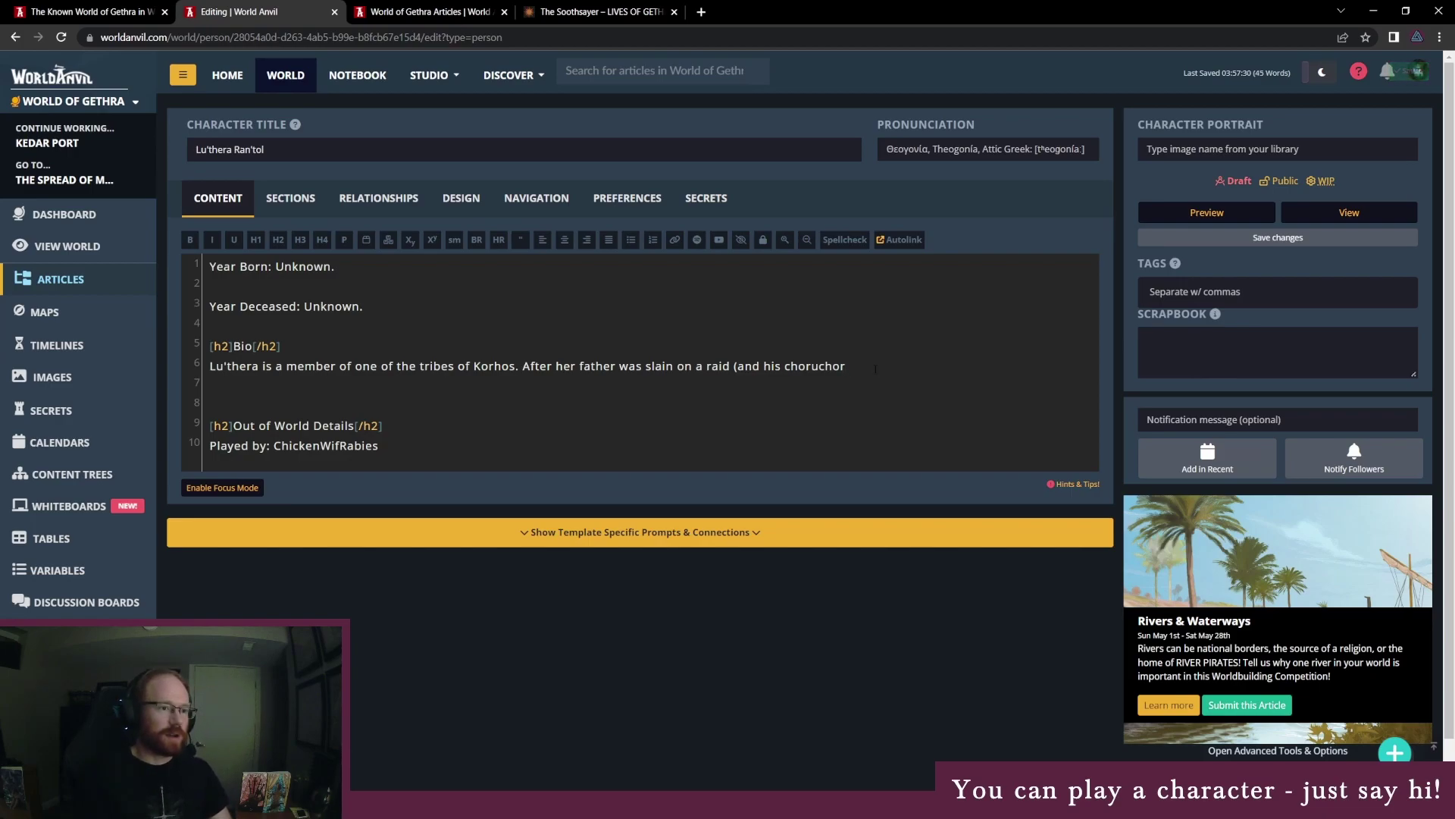
Finish the Bio with the choruchor and 'seeks to honor their name' sentences, then publish
type("was")
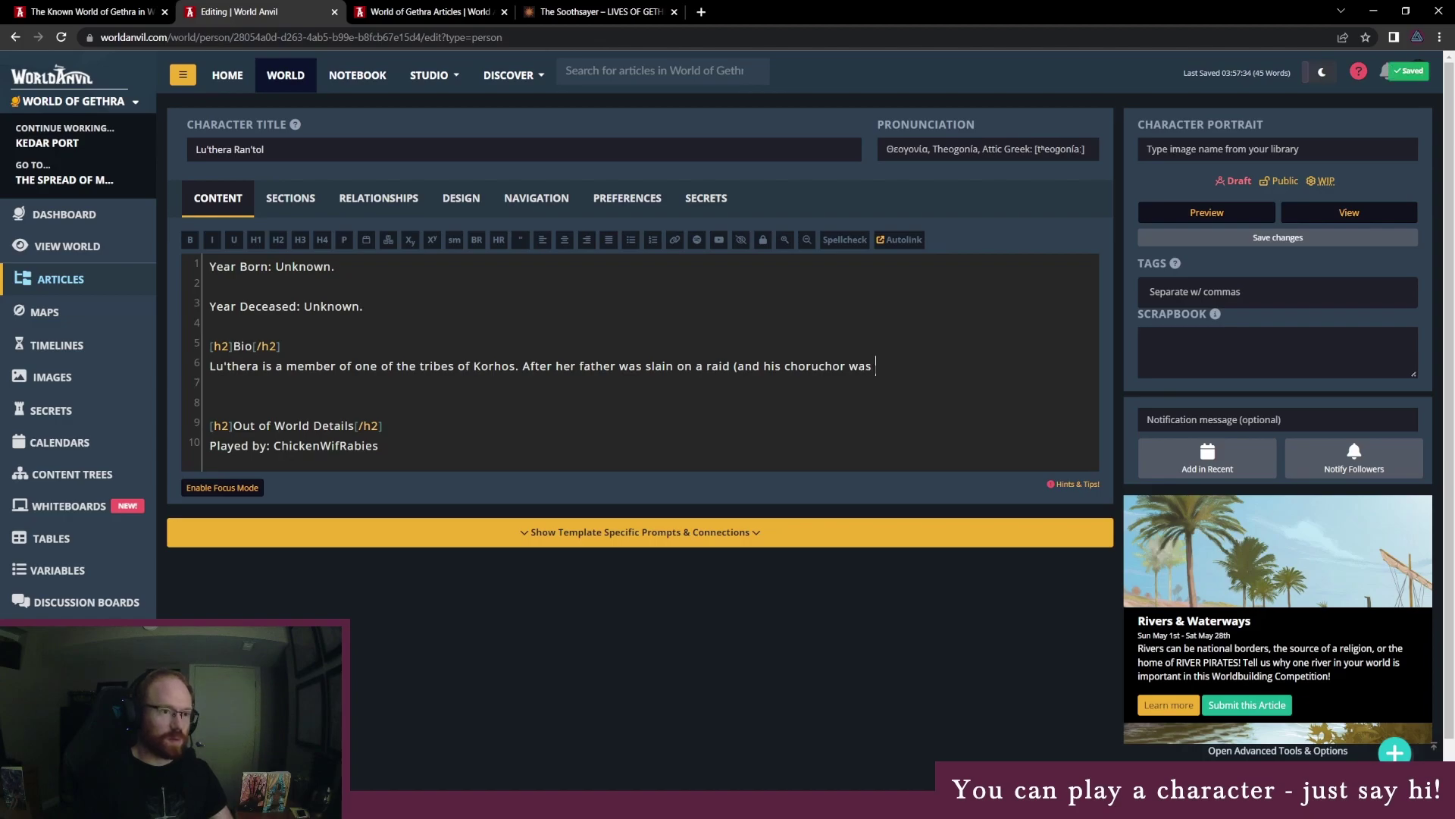
type(" acc")
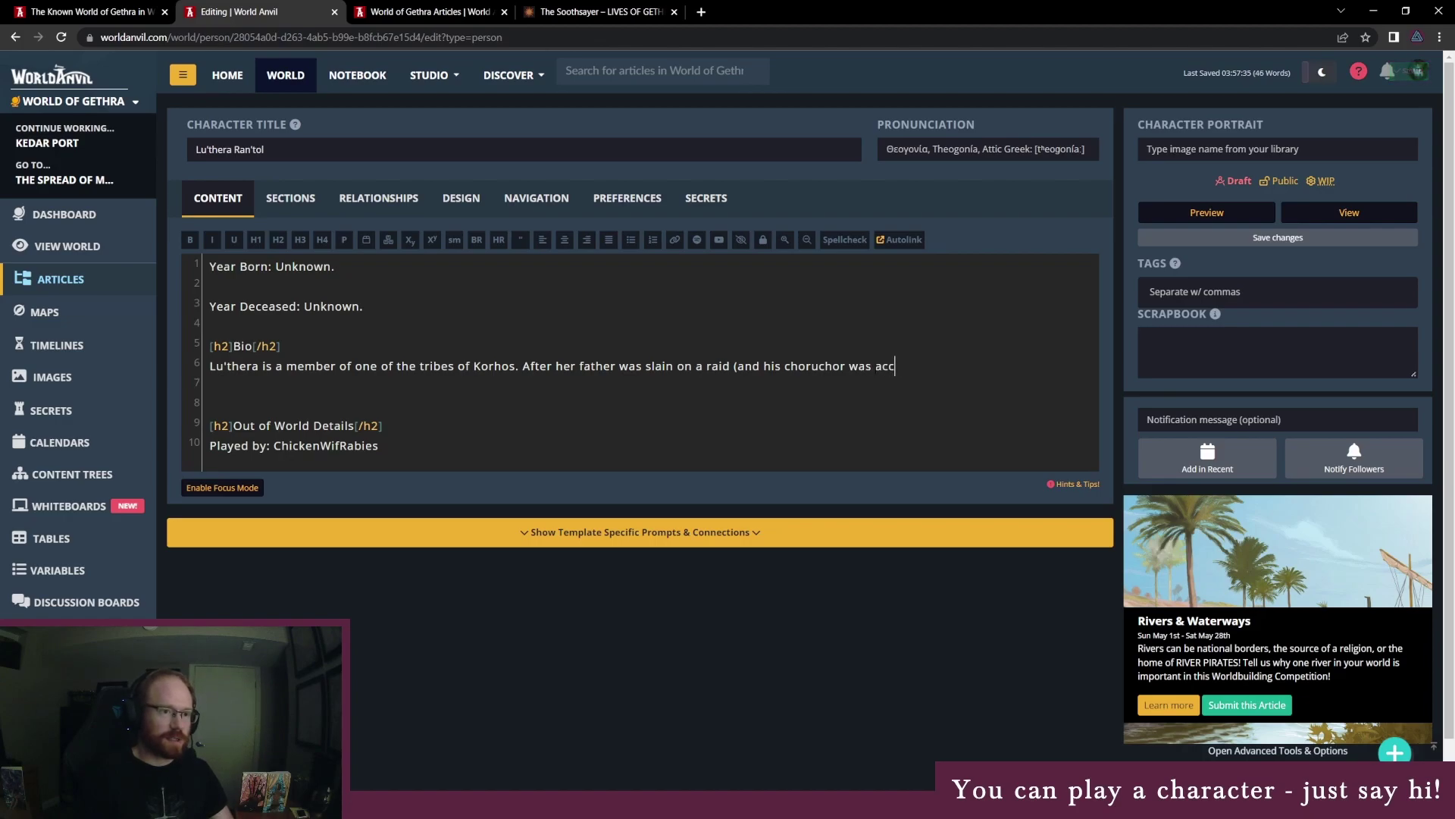
type("epted by the gods)")
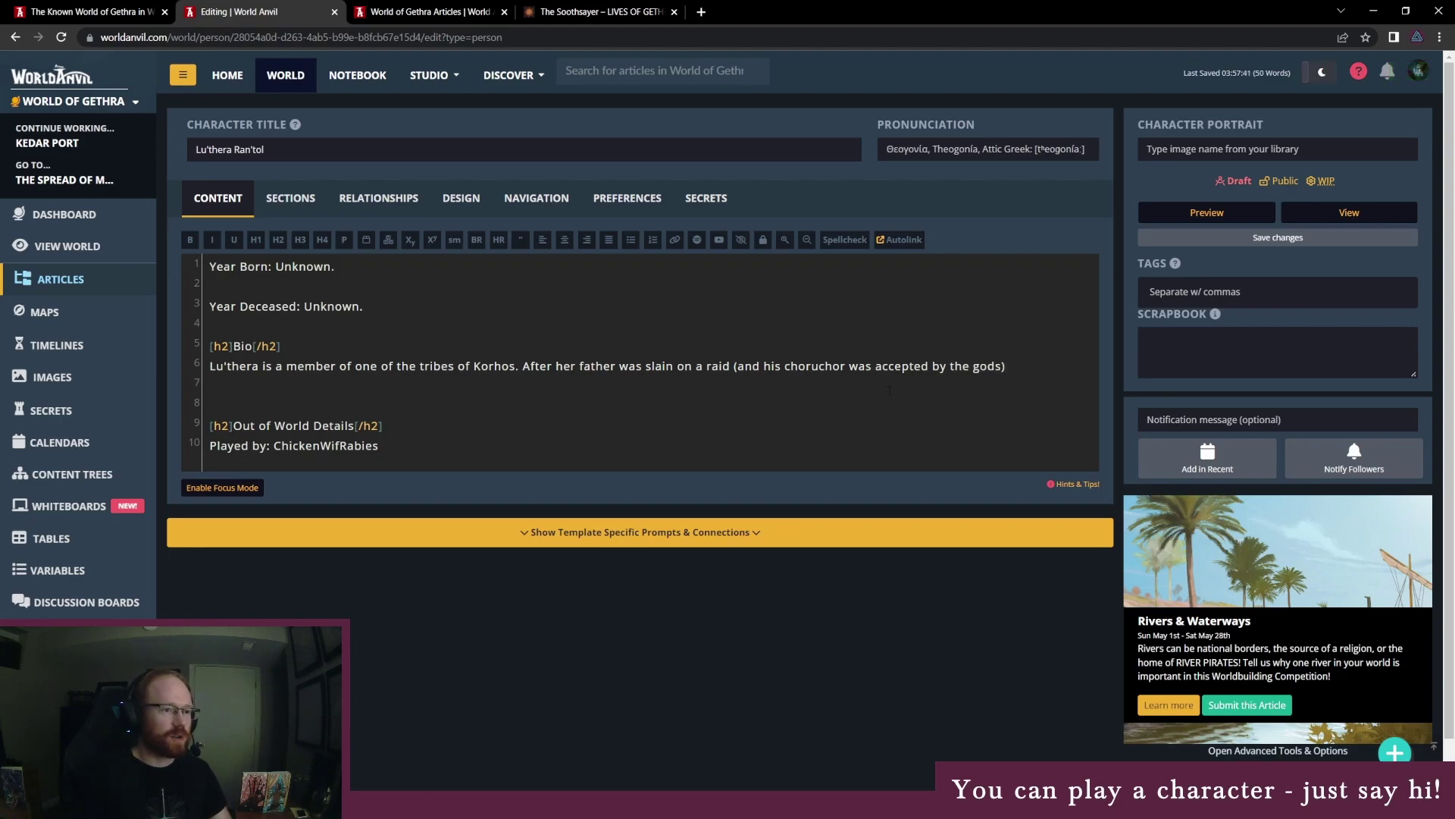
type(", it was determined that she")
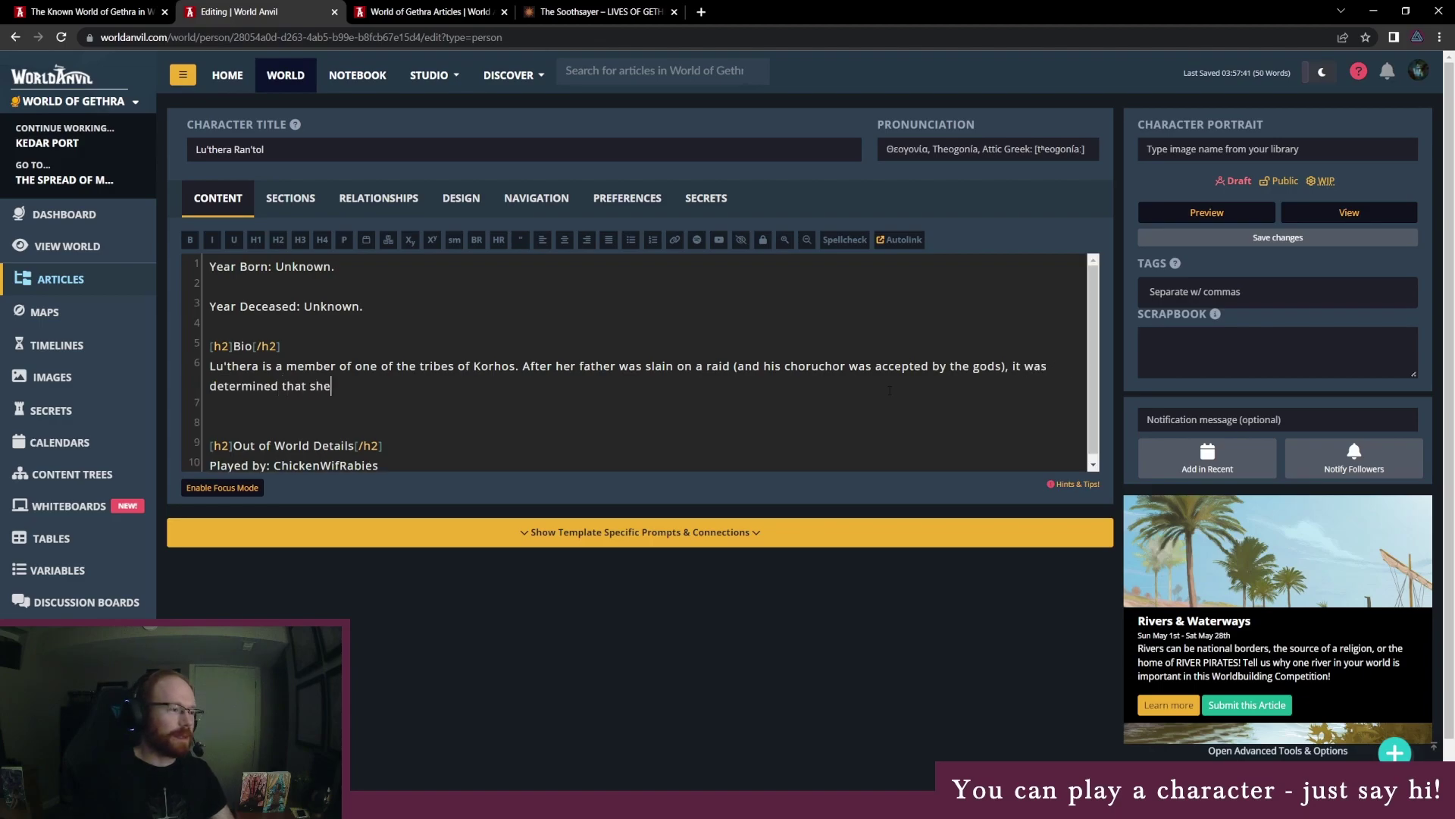
type(" had")
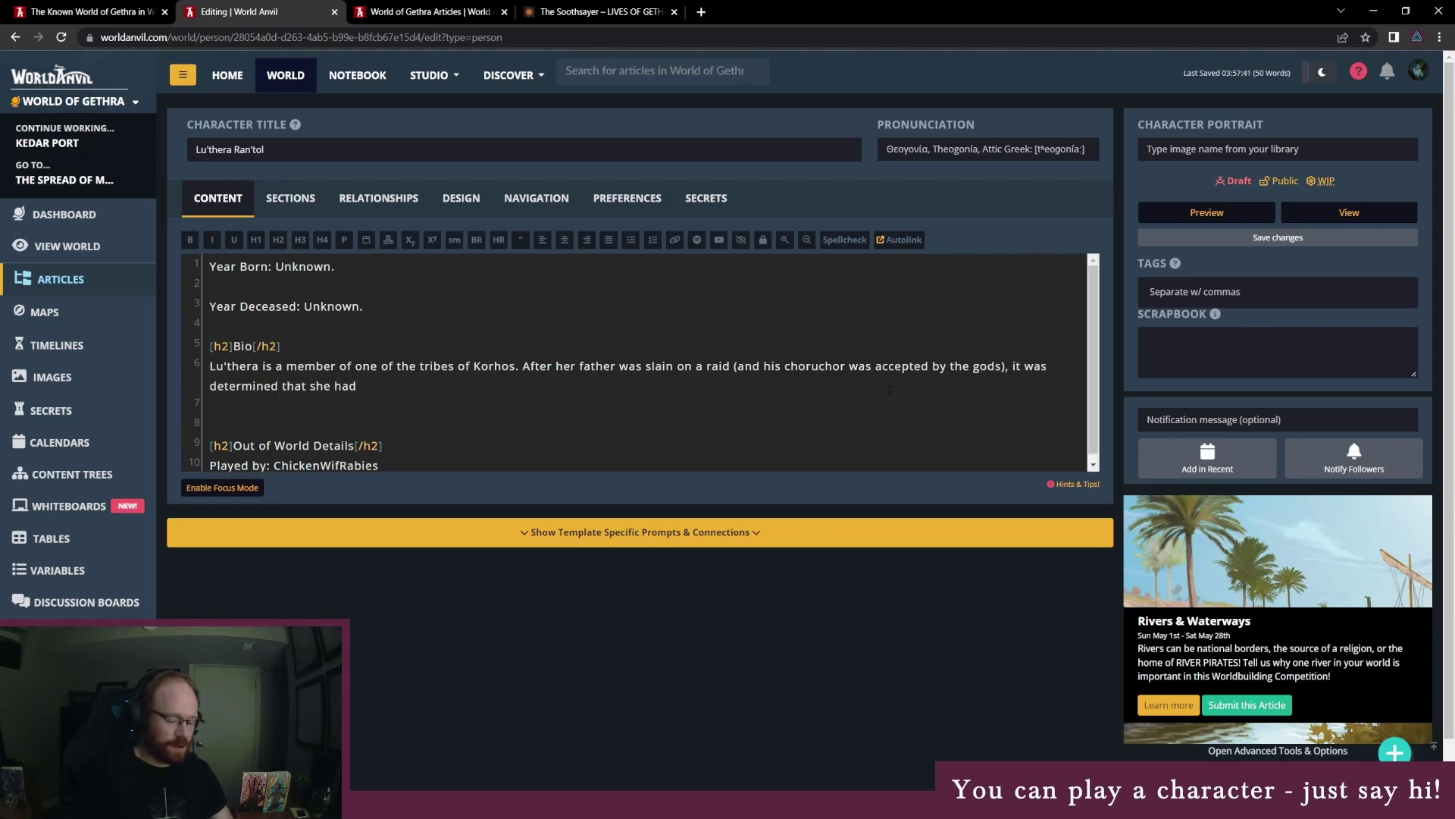
type(" a similar choruchor")
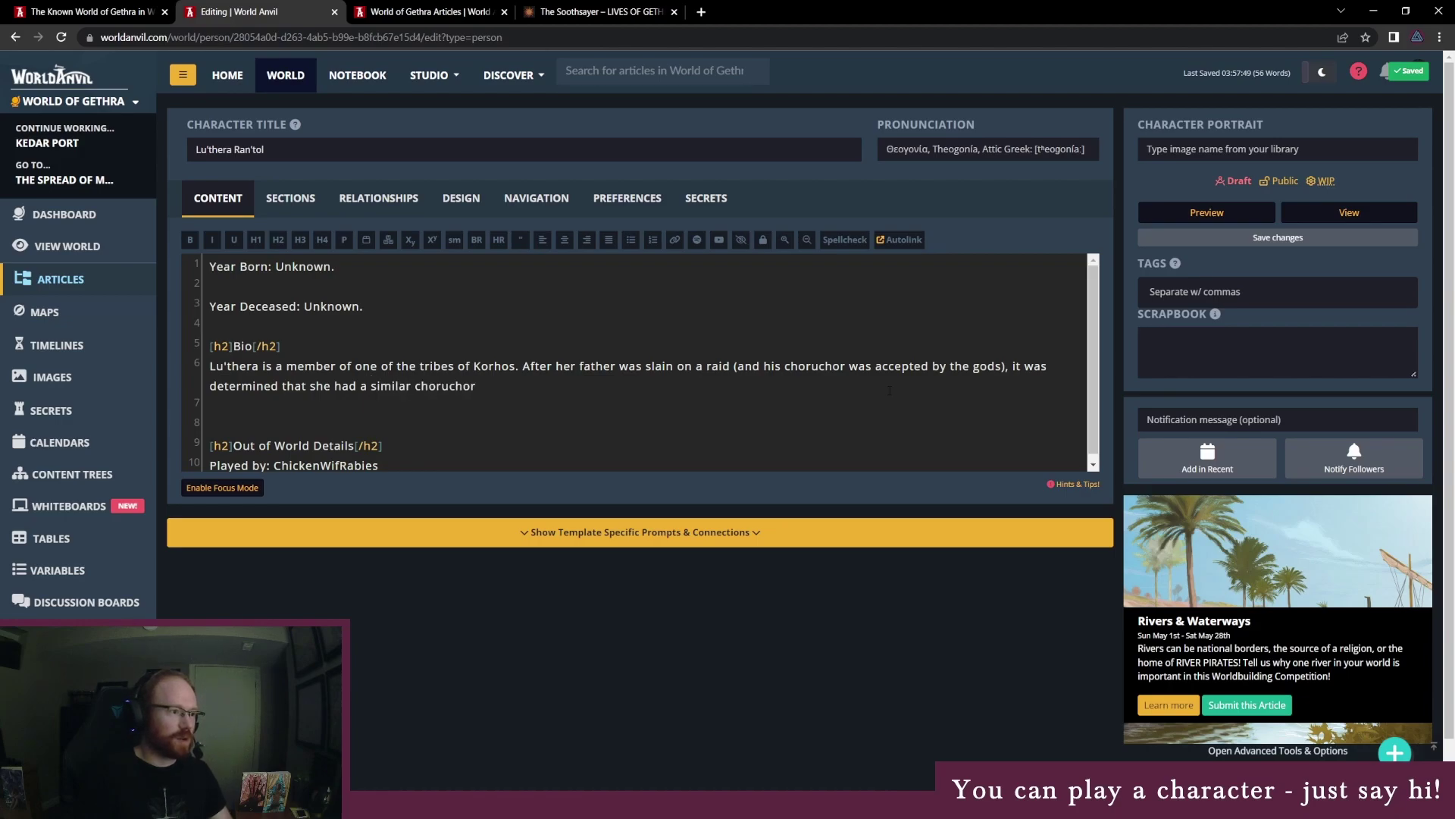
type(" to him. ")
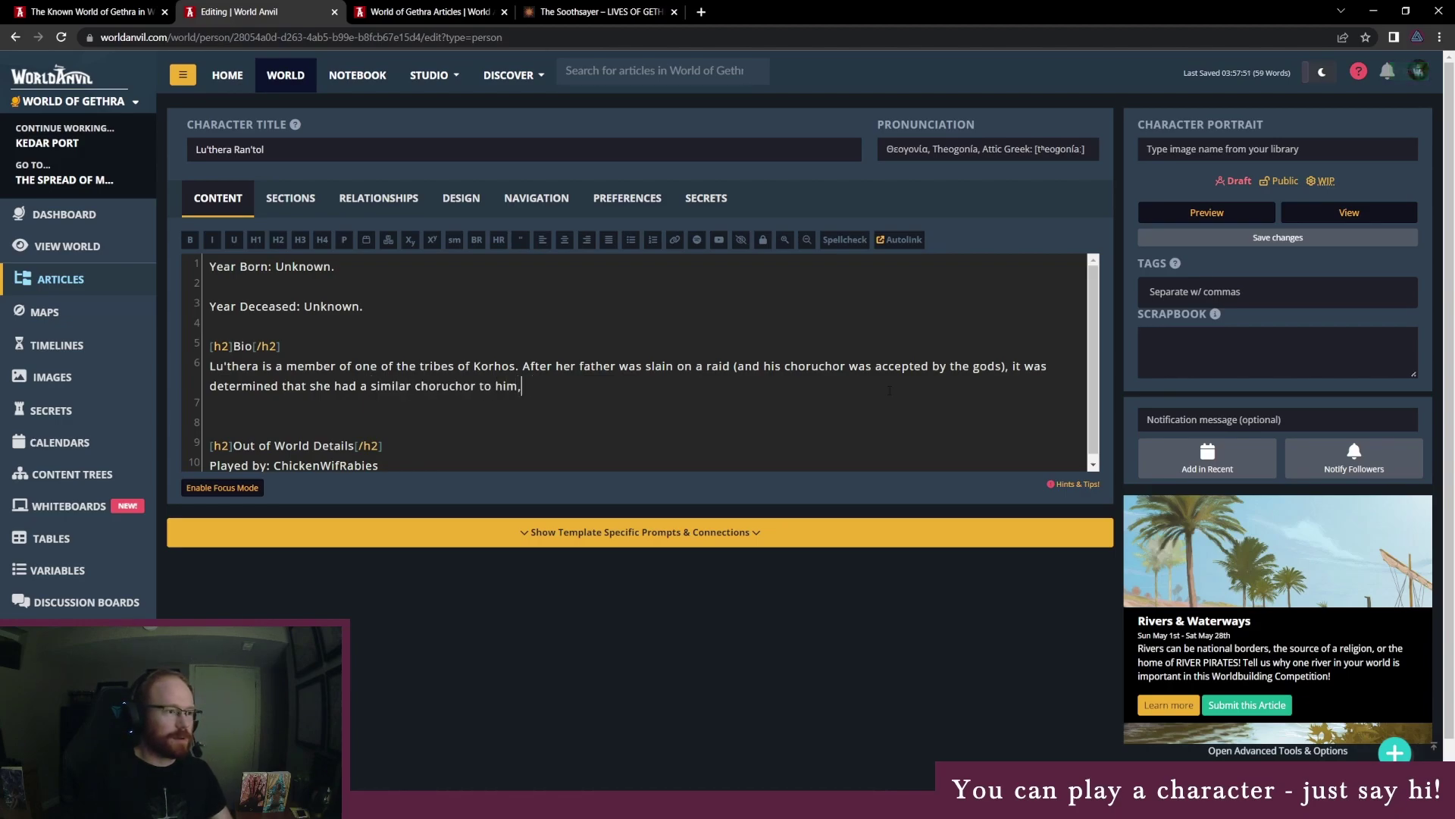
type("She was accepted as an")
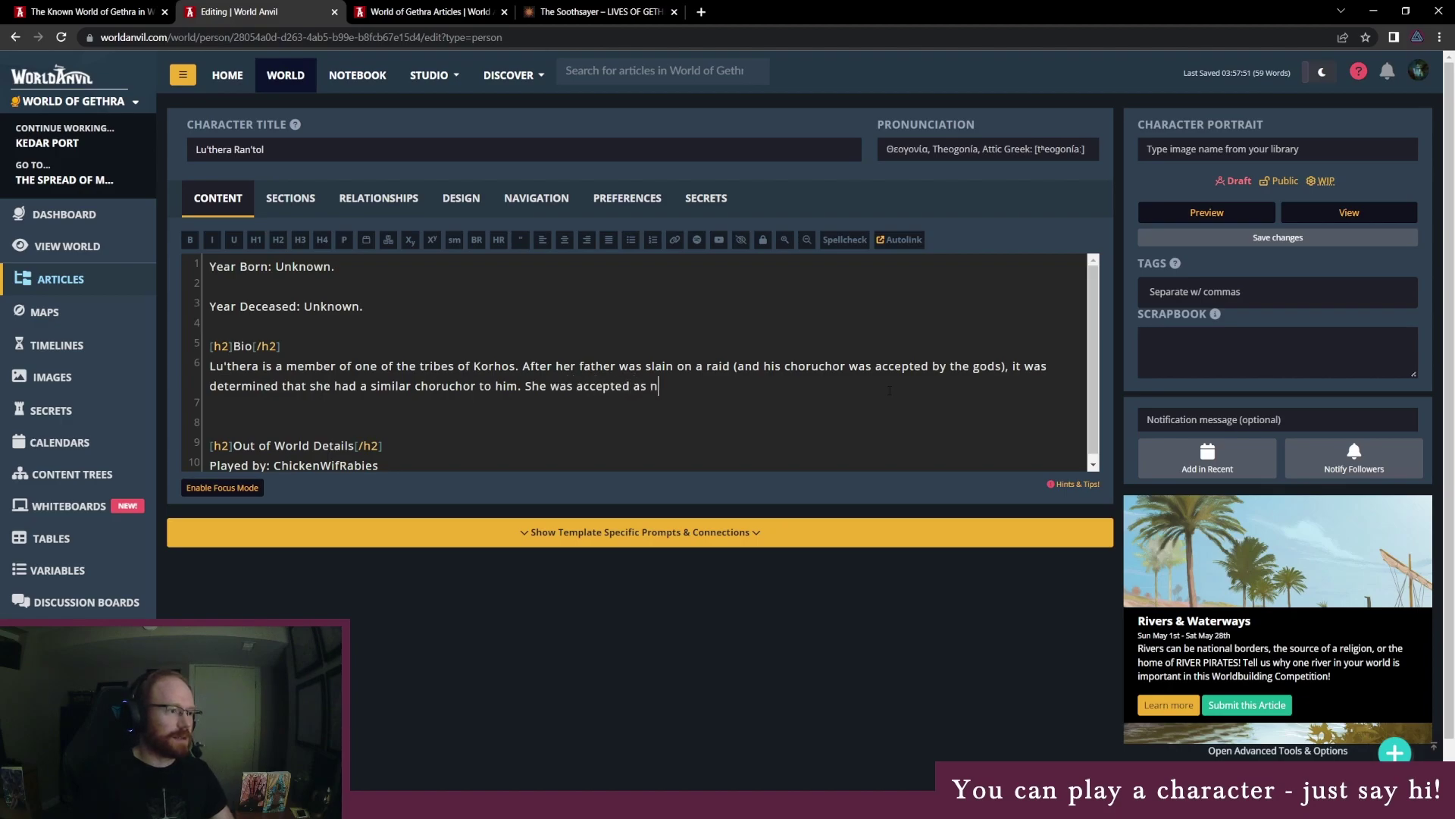
type("other of the rai")
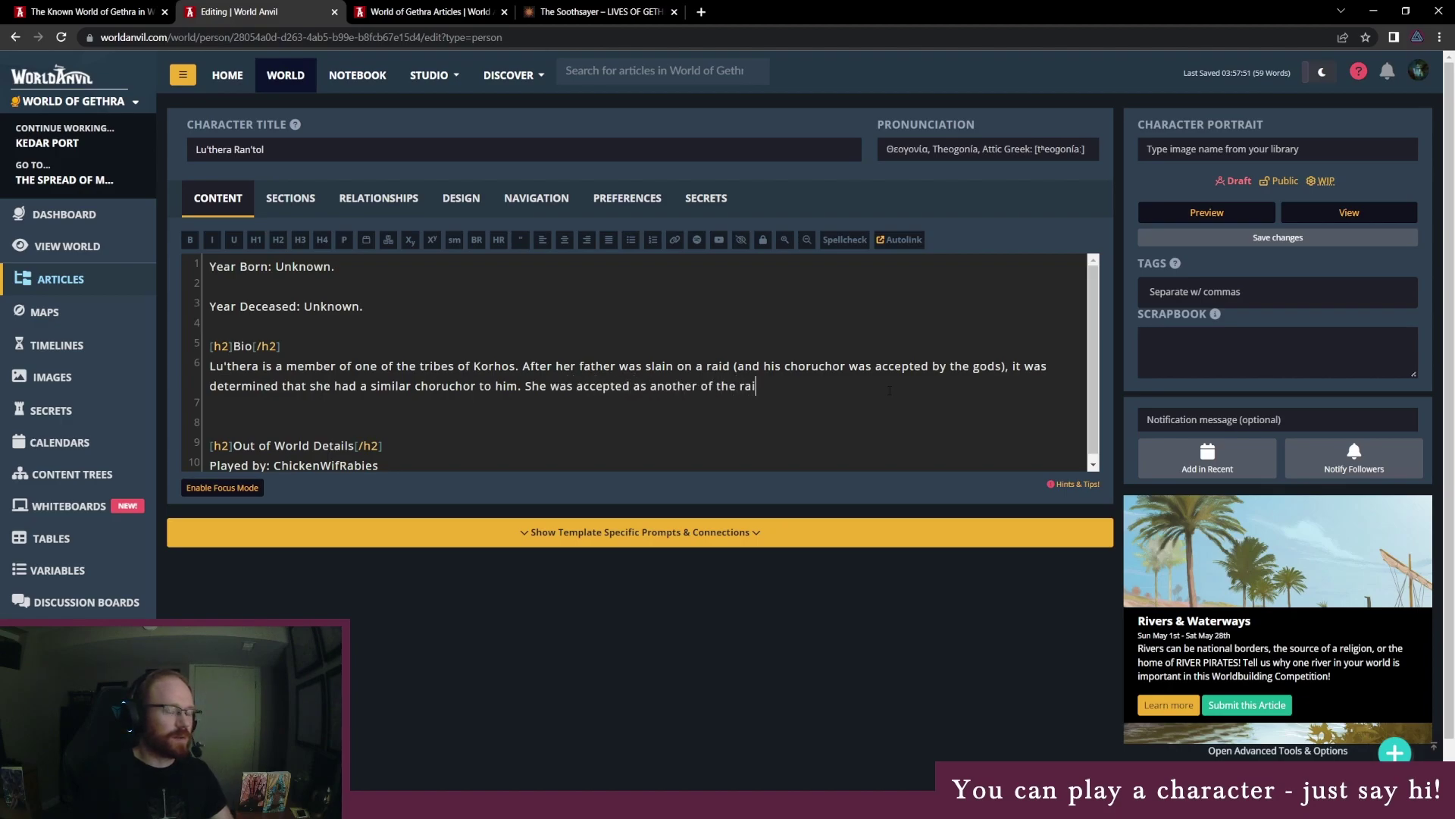
type("ders to")
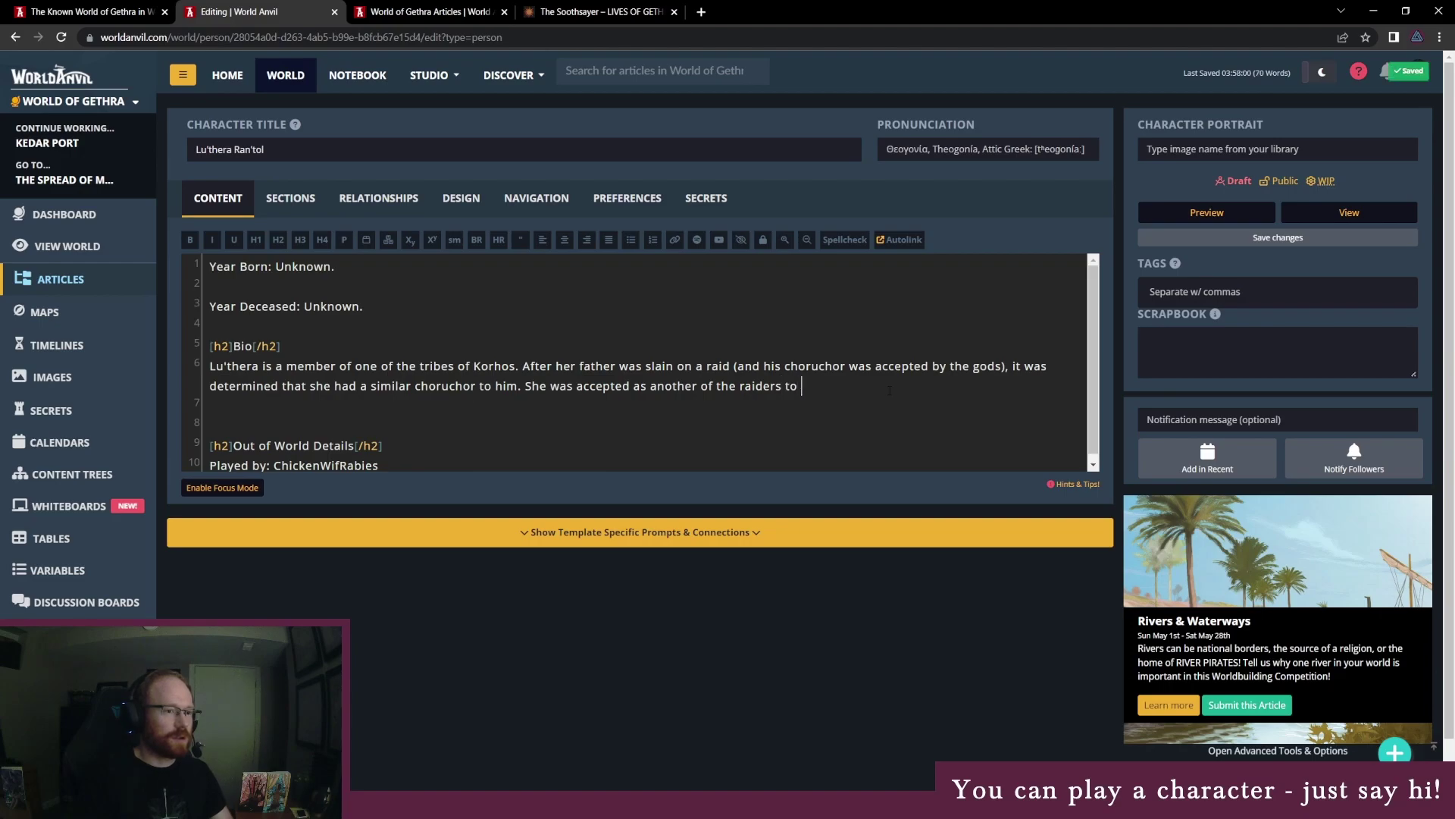
key("BackSpace")
key("BackSpace")
key("BackSpace")
type("and seeks to honor their name.")
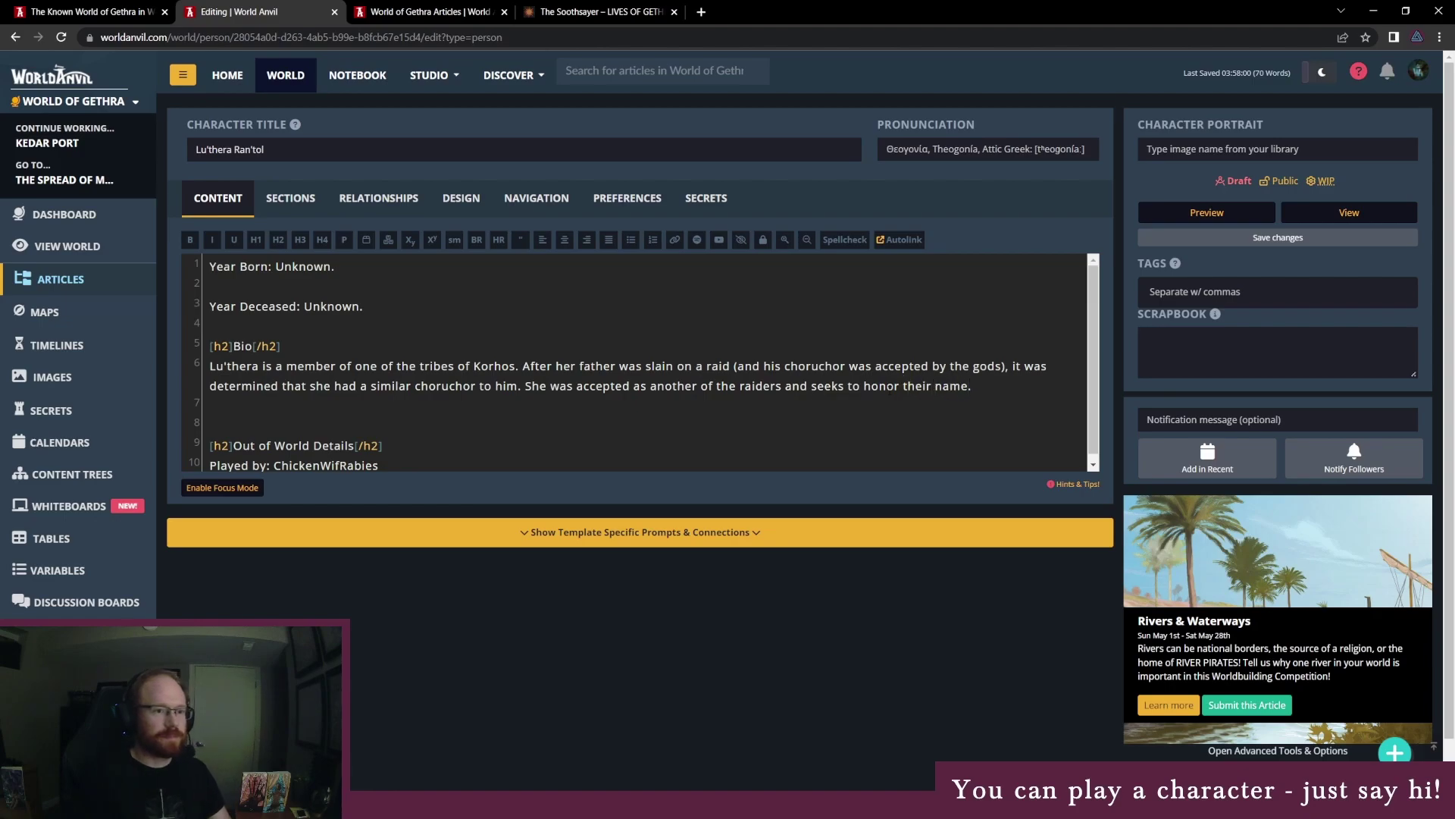
left_click(1236, 181)
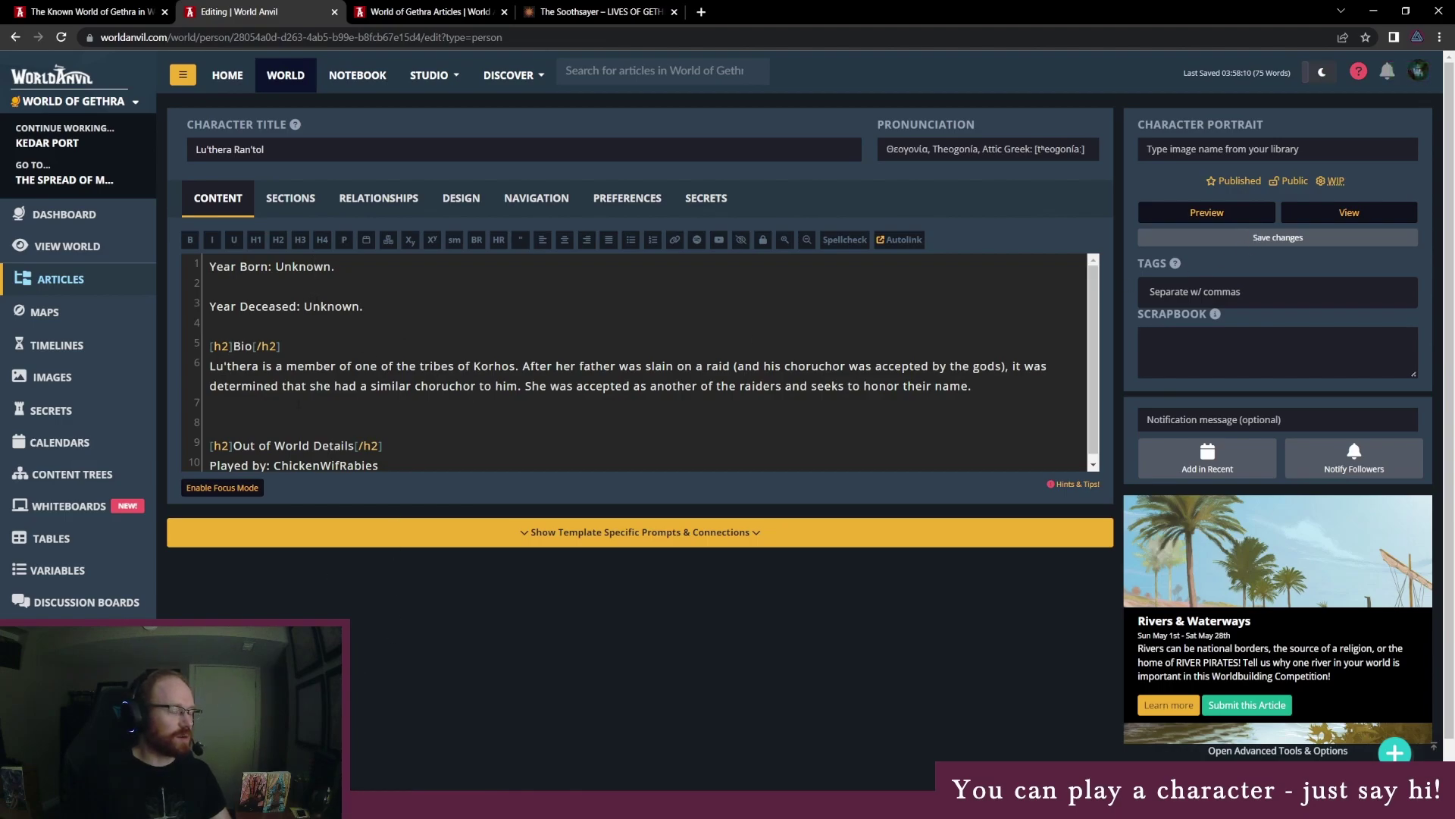
double_click(291, 266)
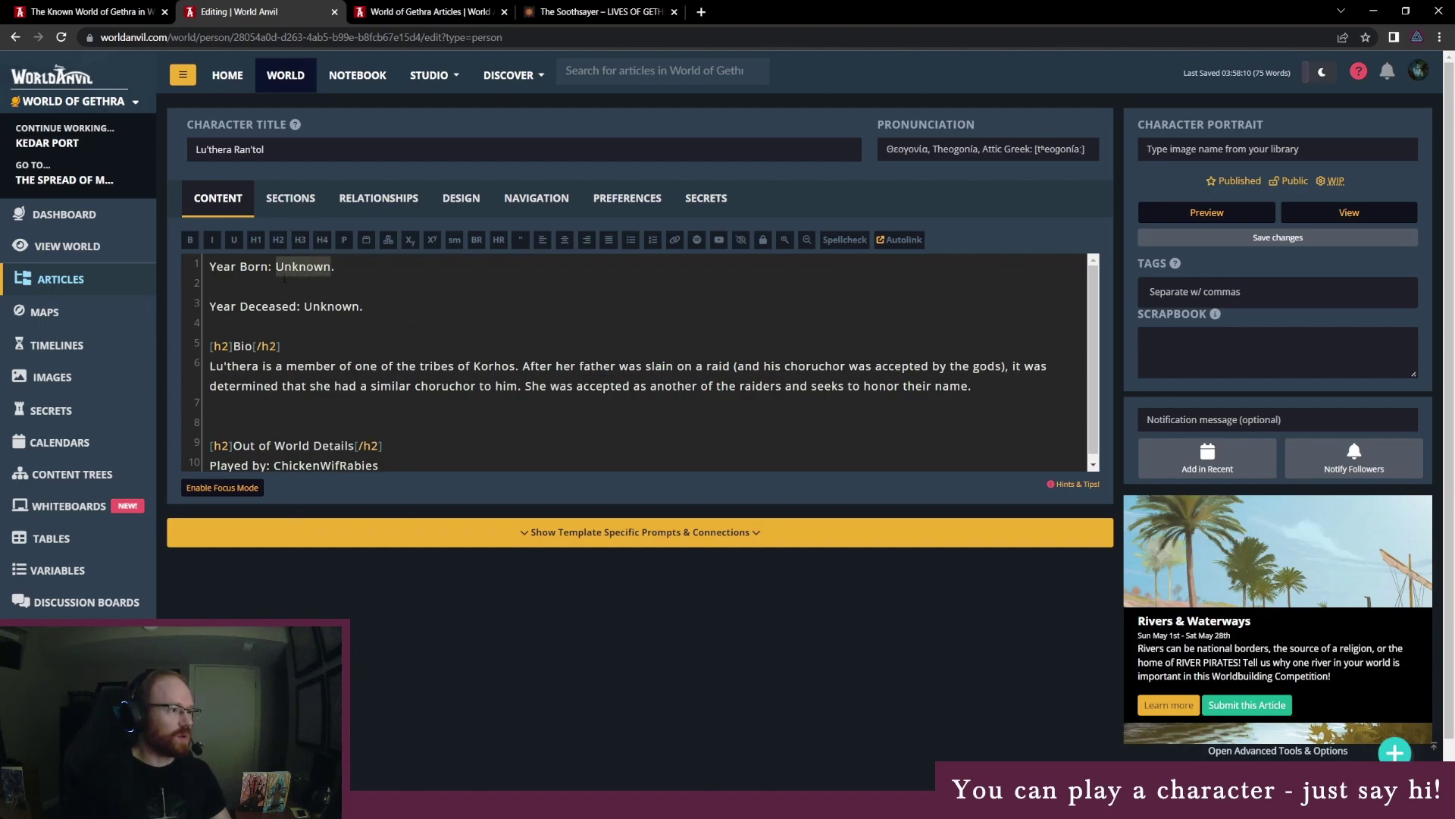
key("ctrl+Tab")
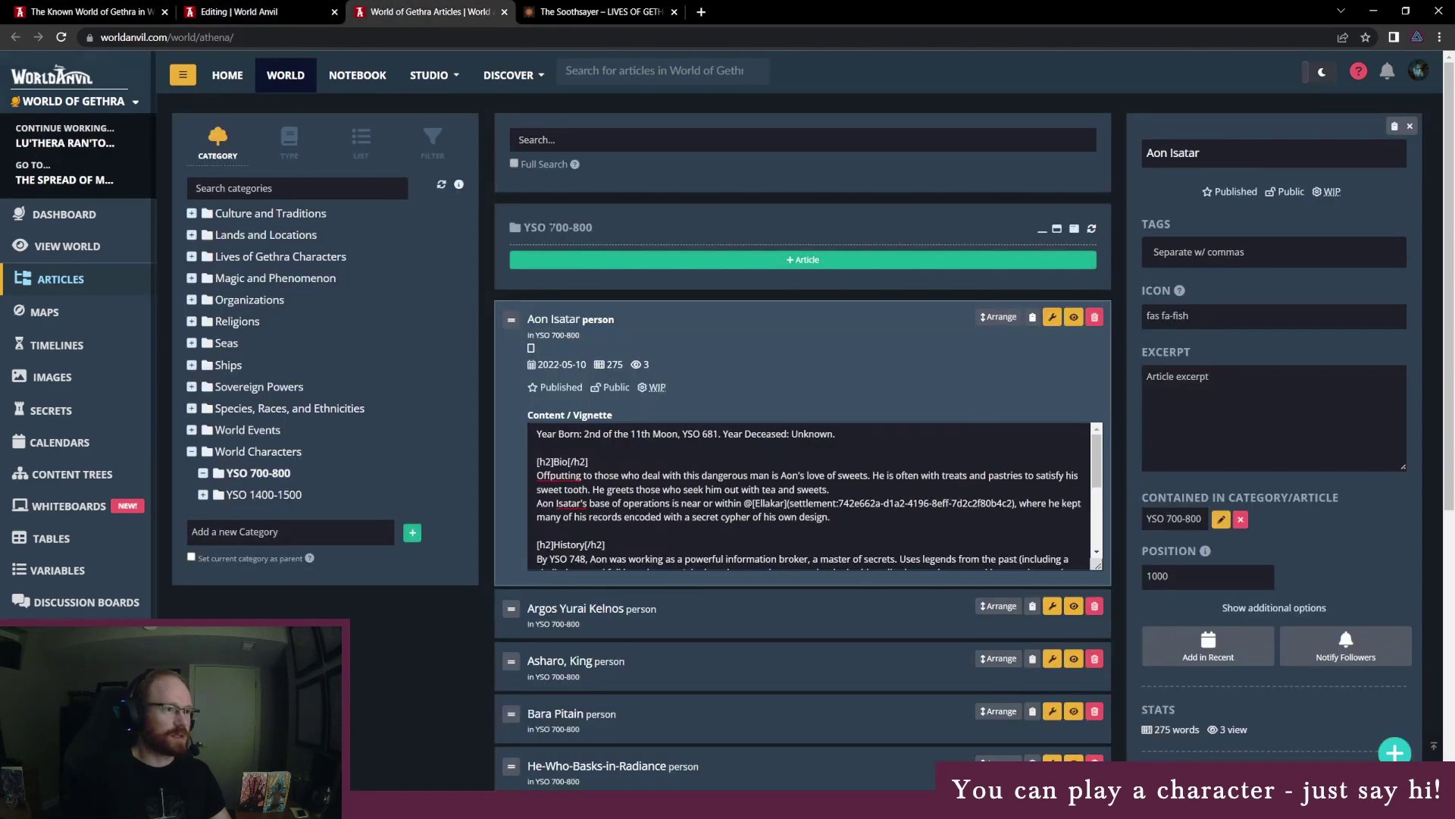
left_click_drag(549, 227, 597, 224)
key("ctrl+shift+Tab")
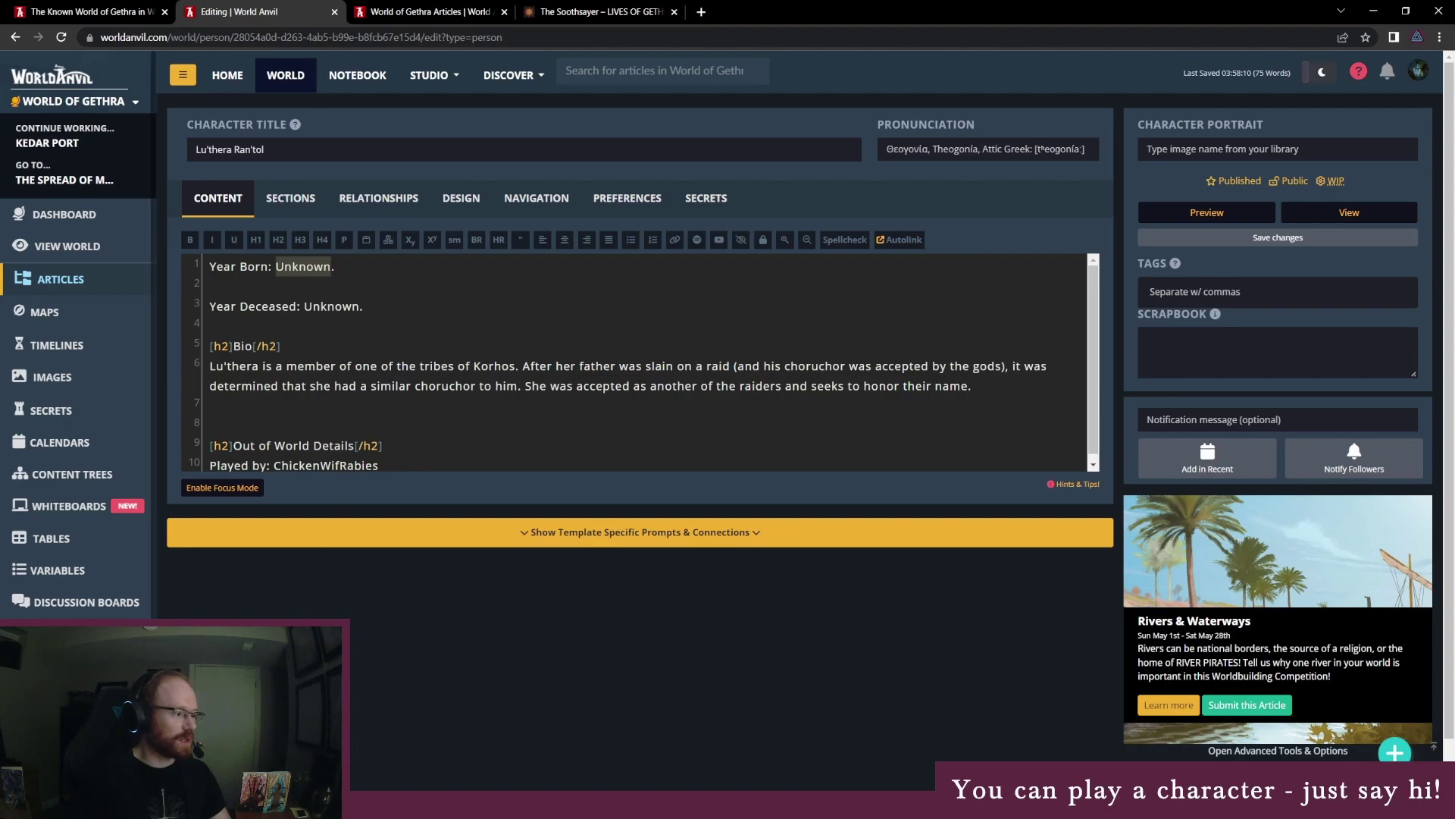
key("alt+Tab")
left_click(671, 418)
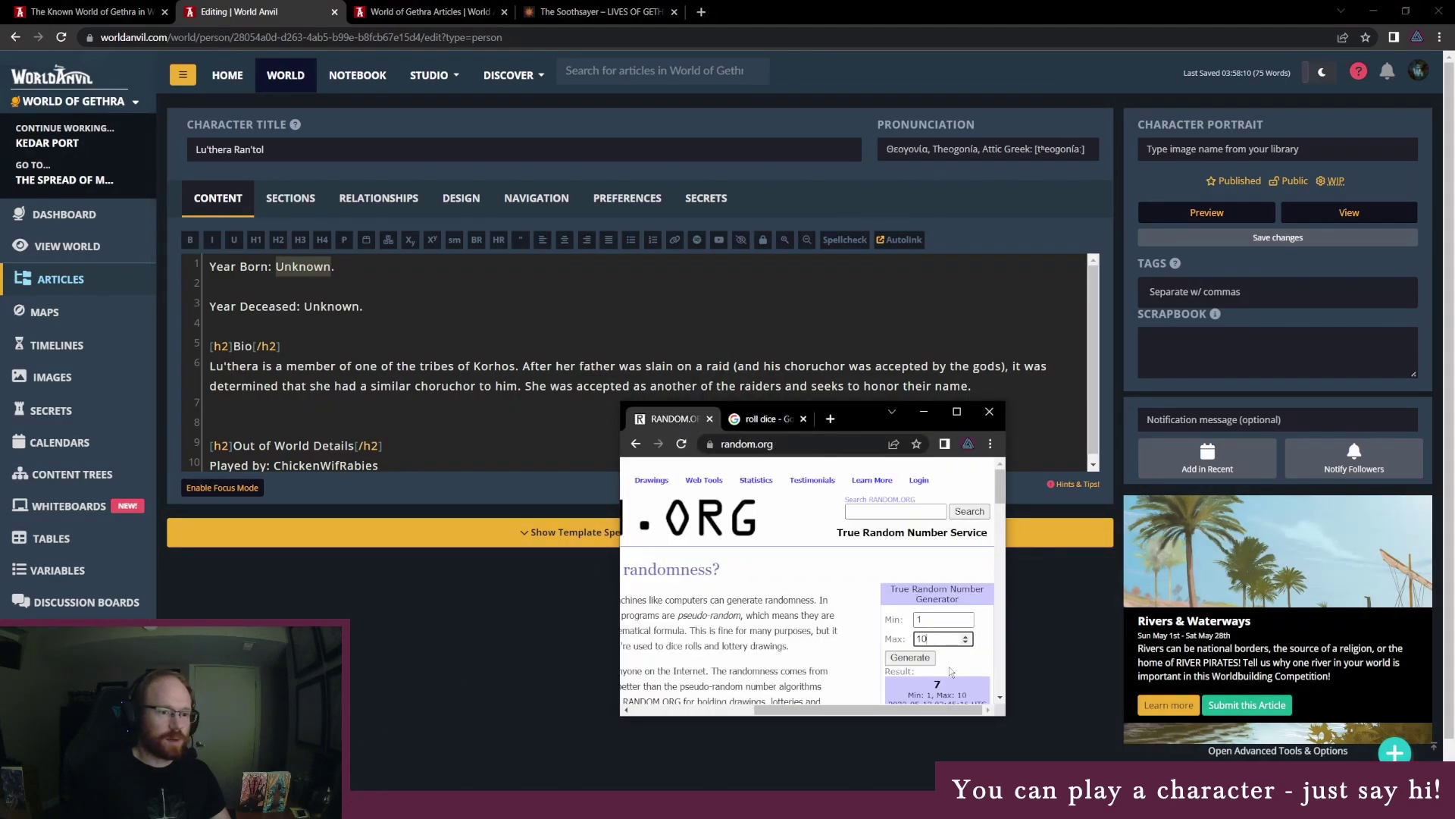
double_click(940, 619)
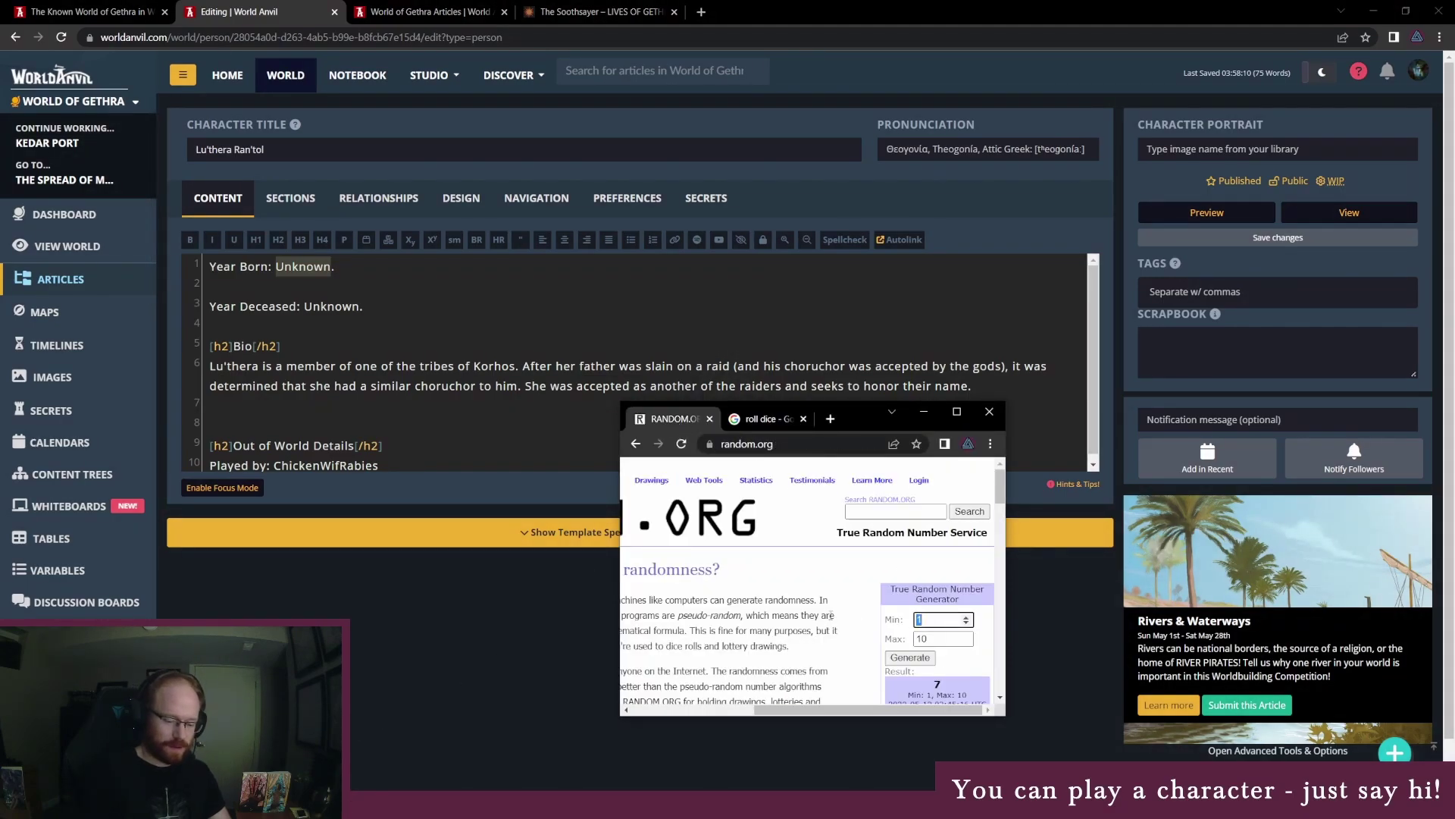
type("7")
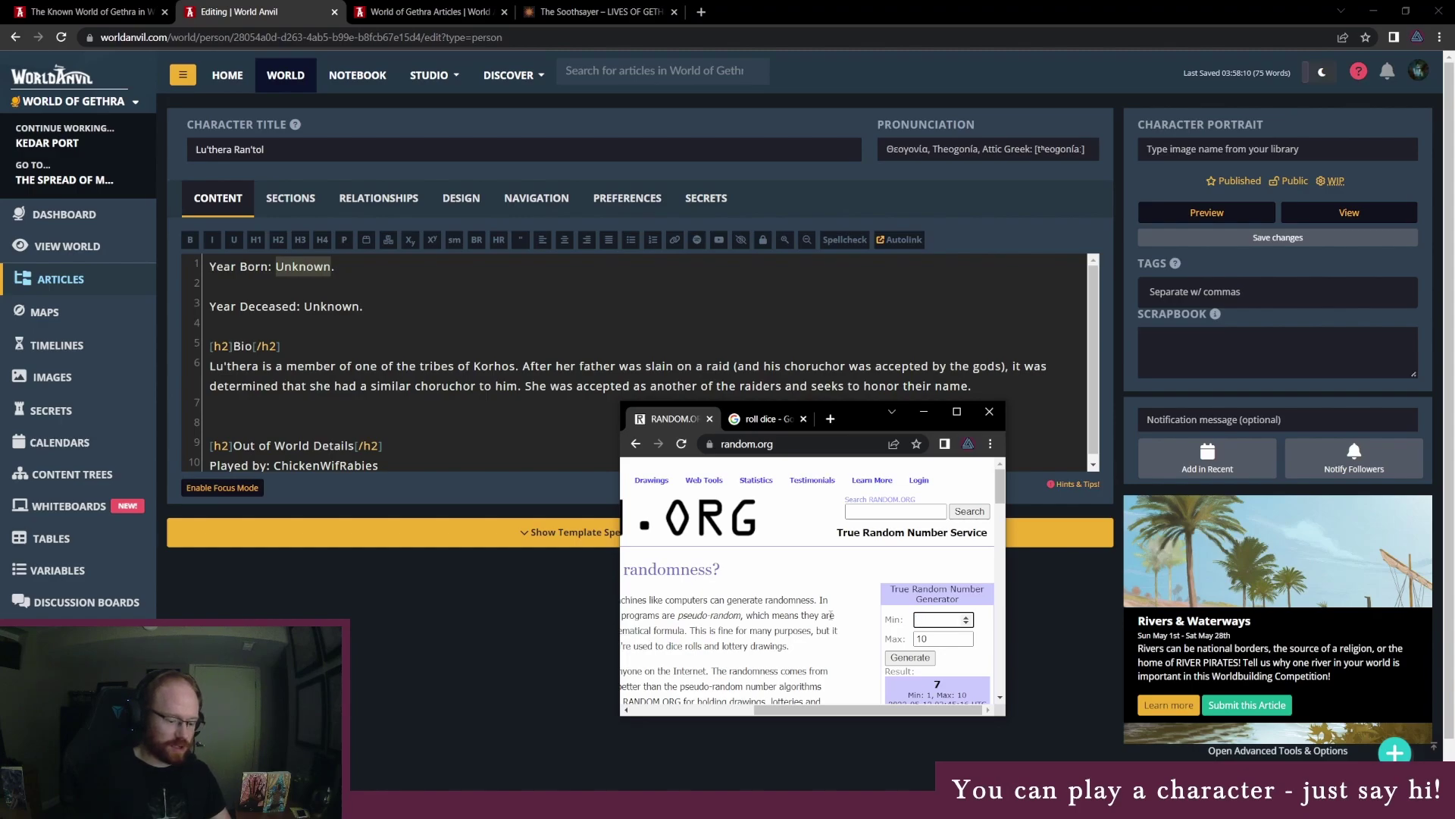
type("90")
key("Tab")
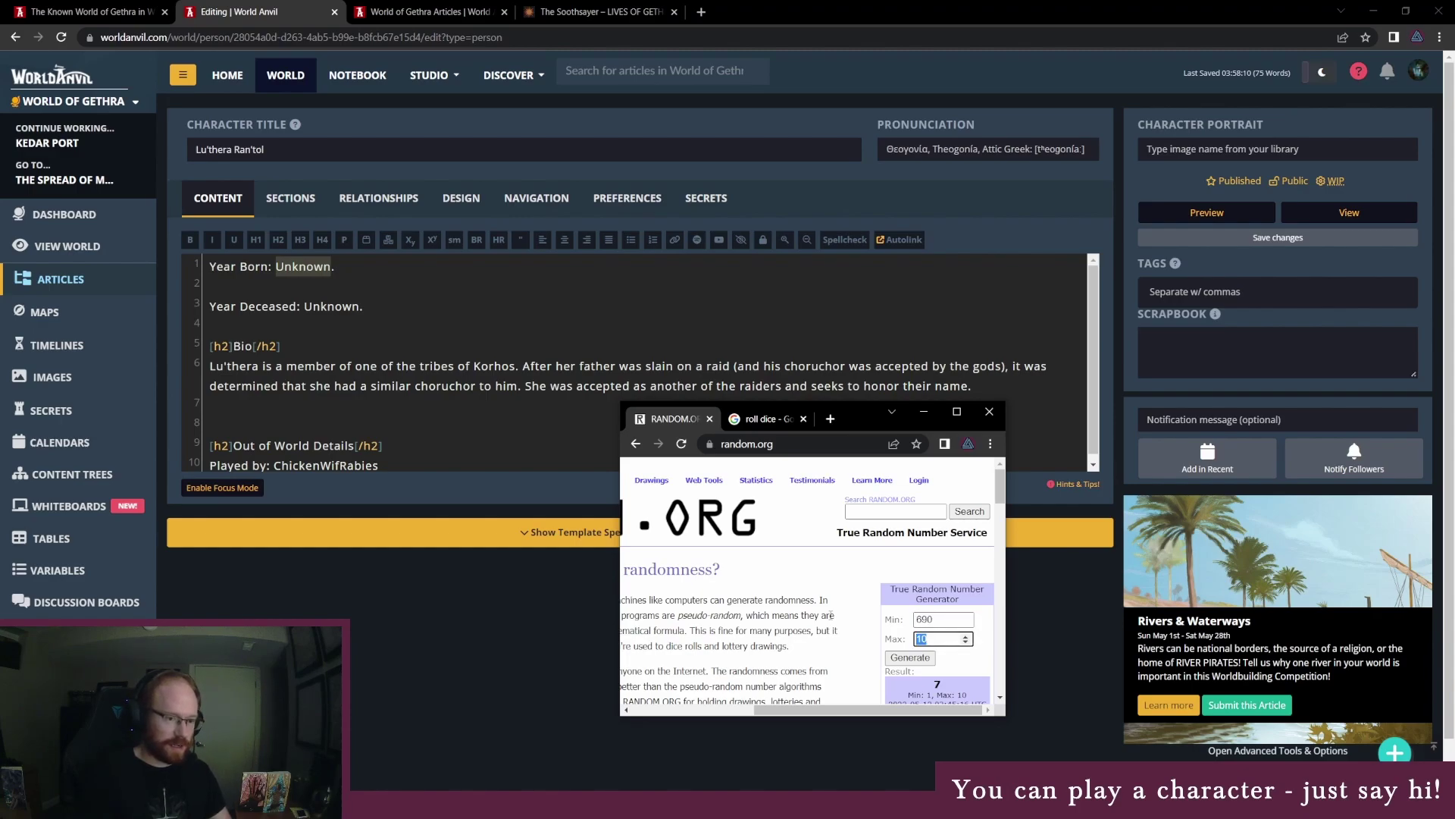
type("720")
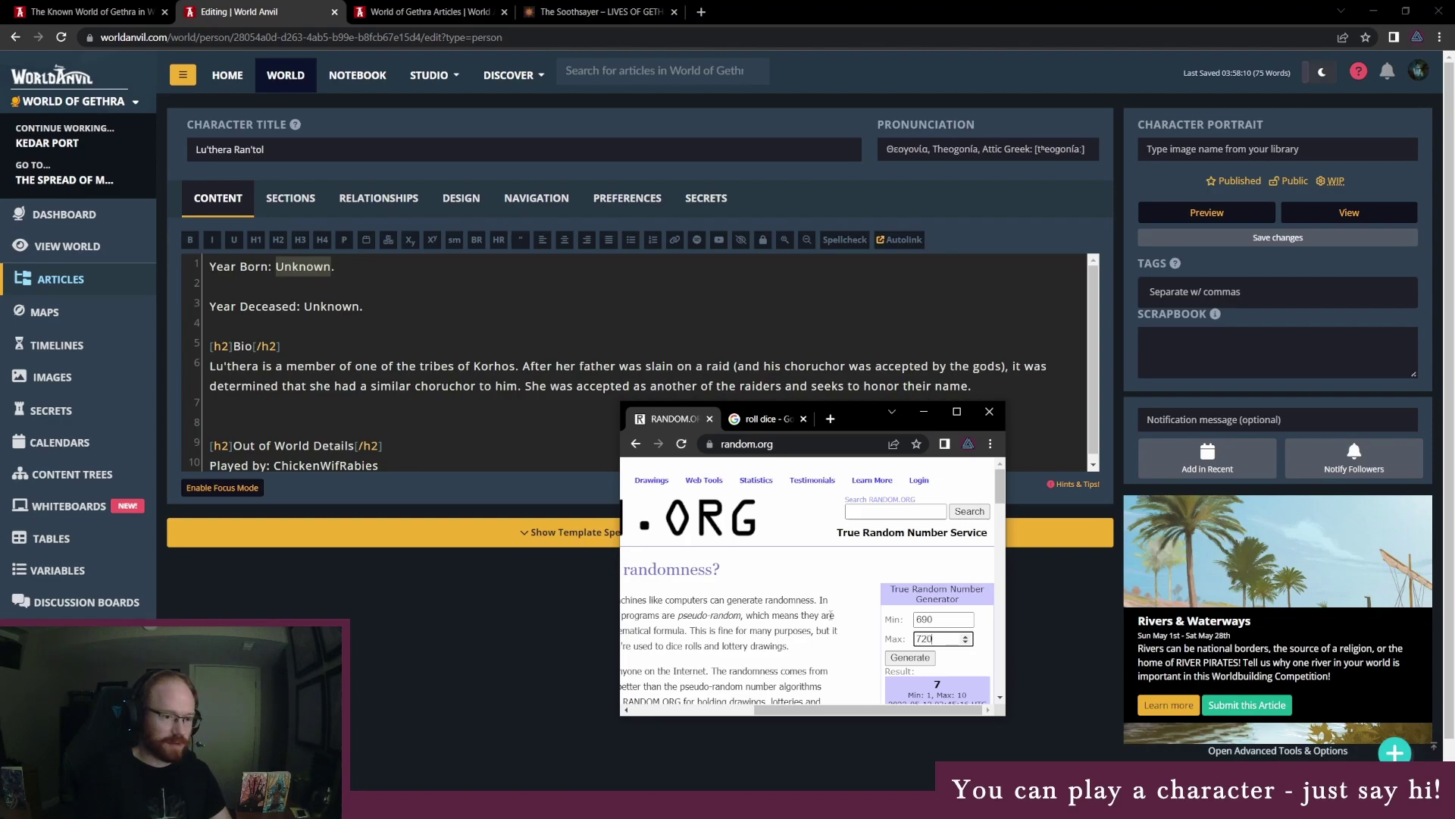
left_click(906, 656)
scroll(912, 631, "down", 1)
Change the birth line from 'Unknown' to '25th of the 7th Moon, YSO 701'
left_click(311, 276)
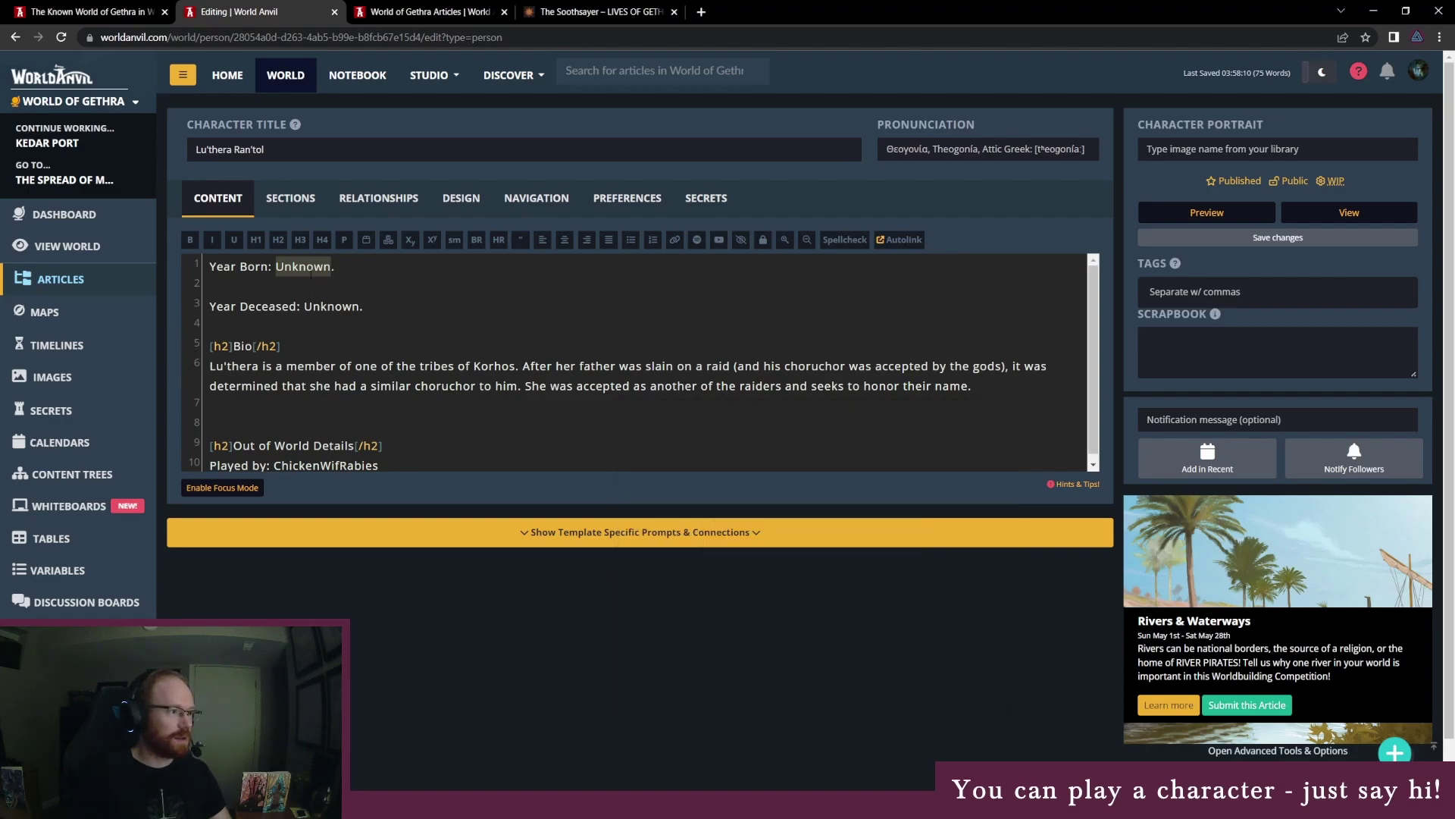
type("701")
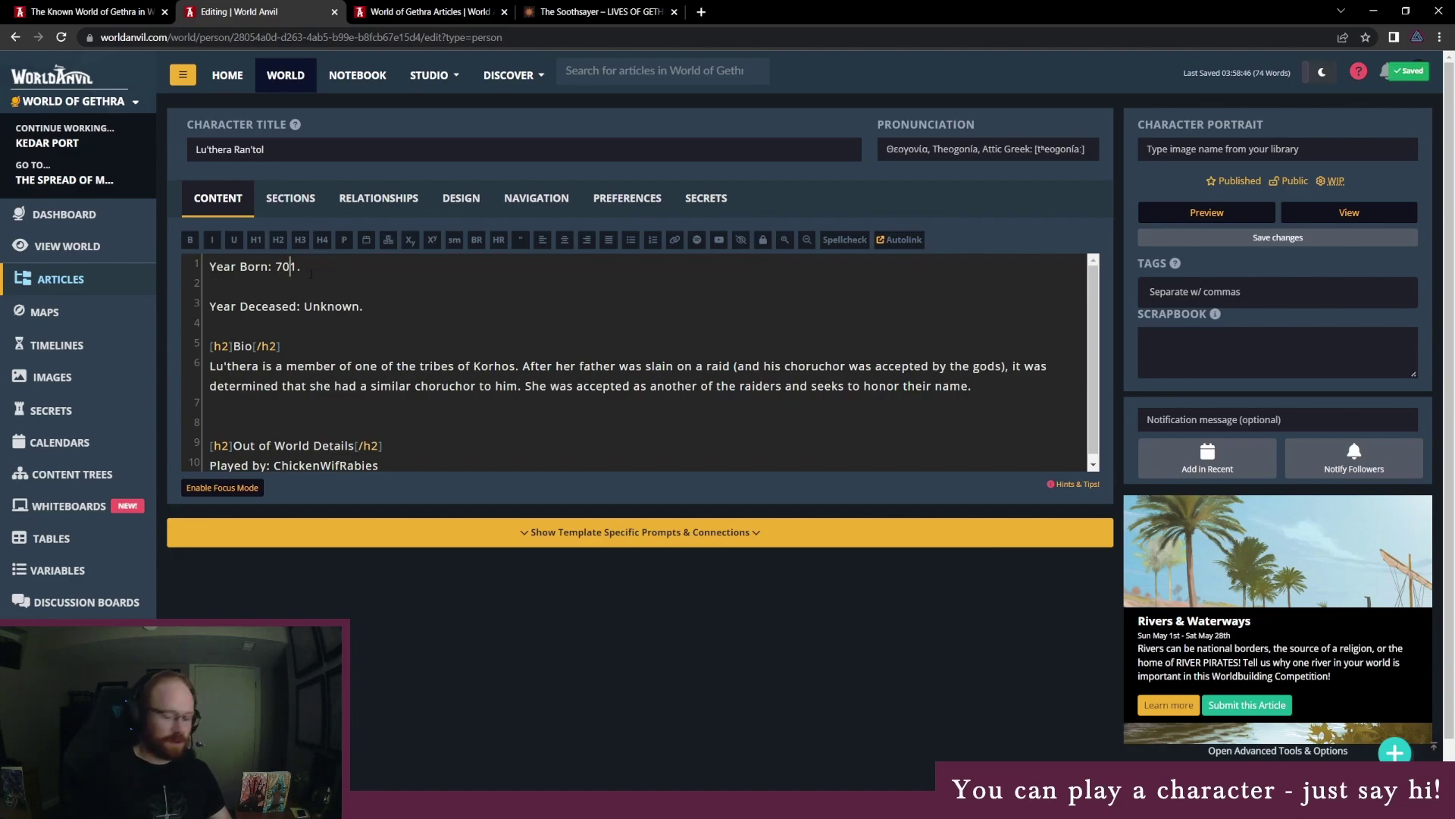
type("YSO")
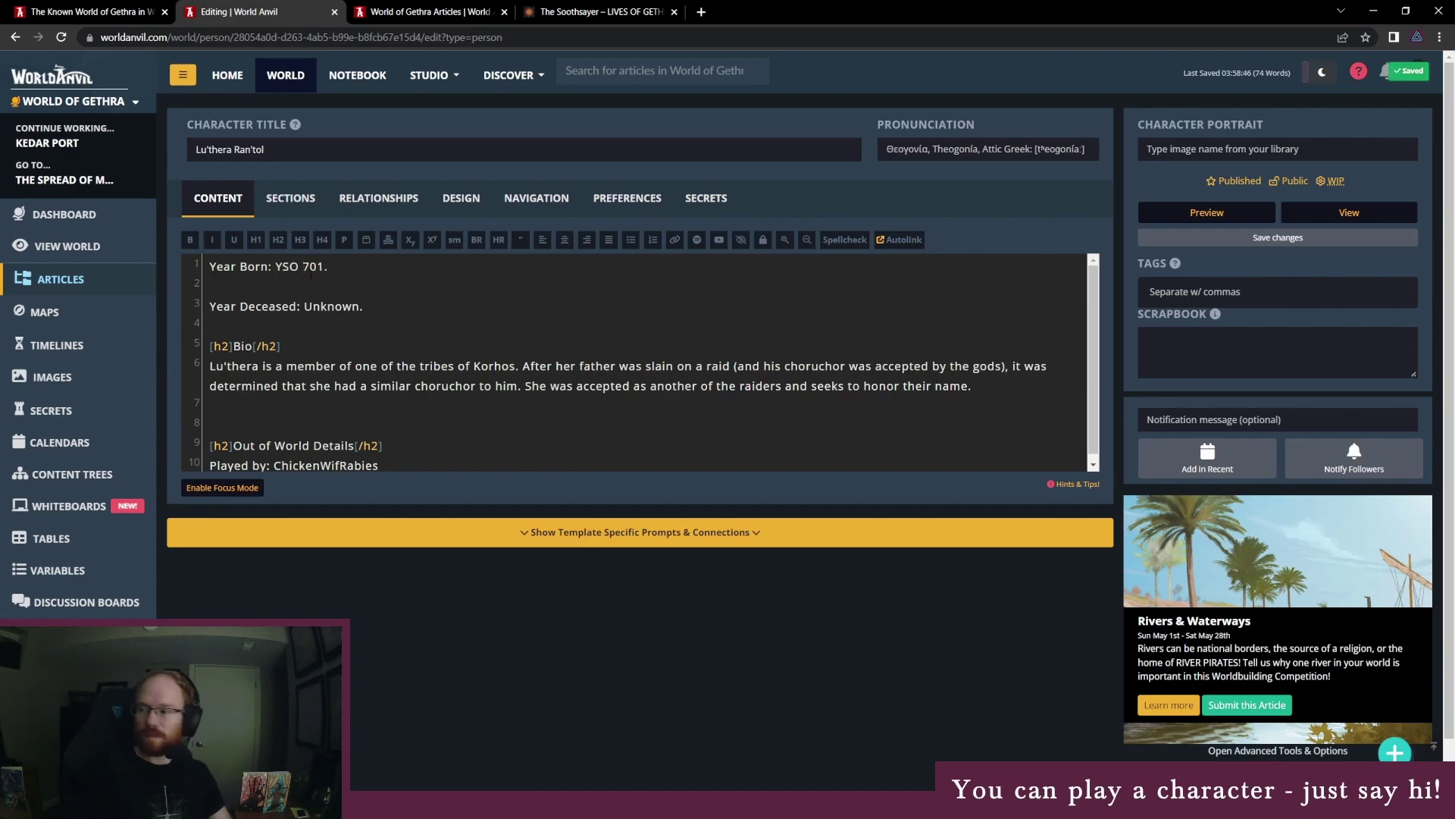
key("ctrl+Left")
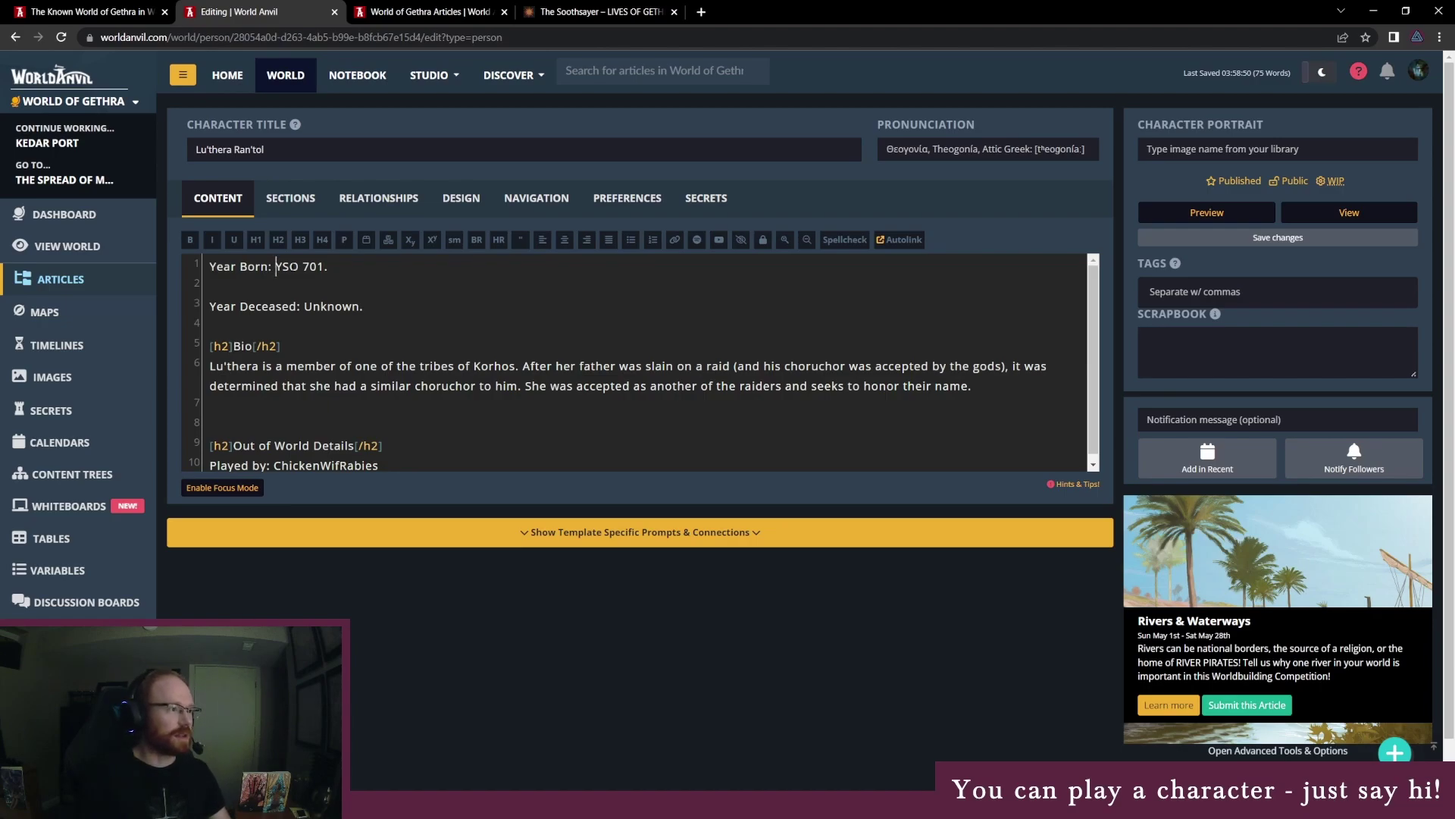
type(", ")
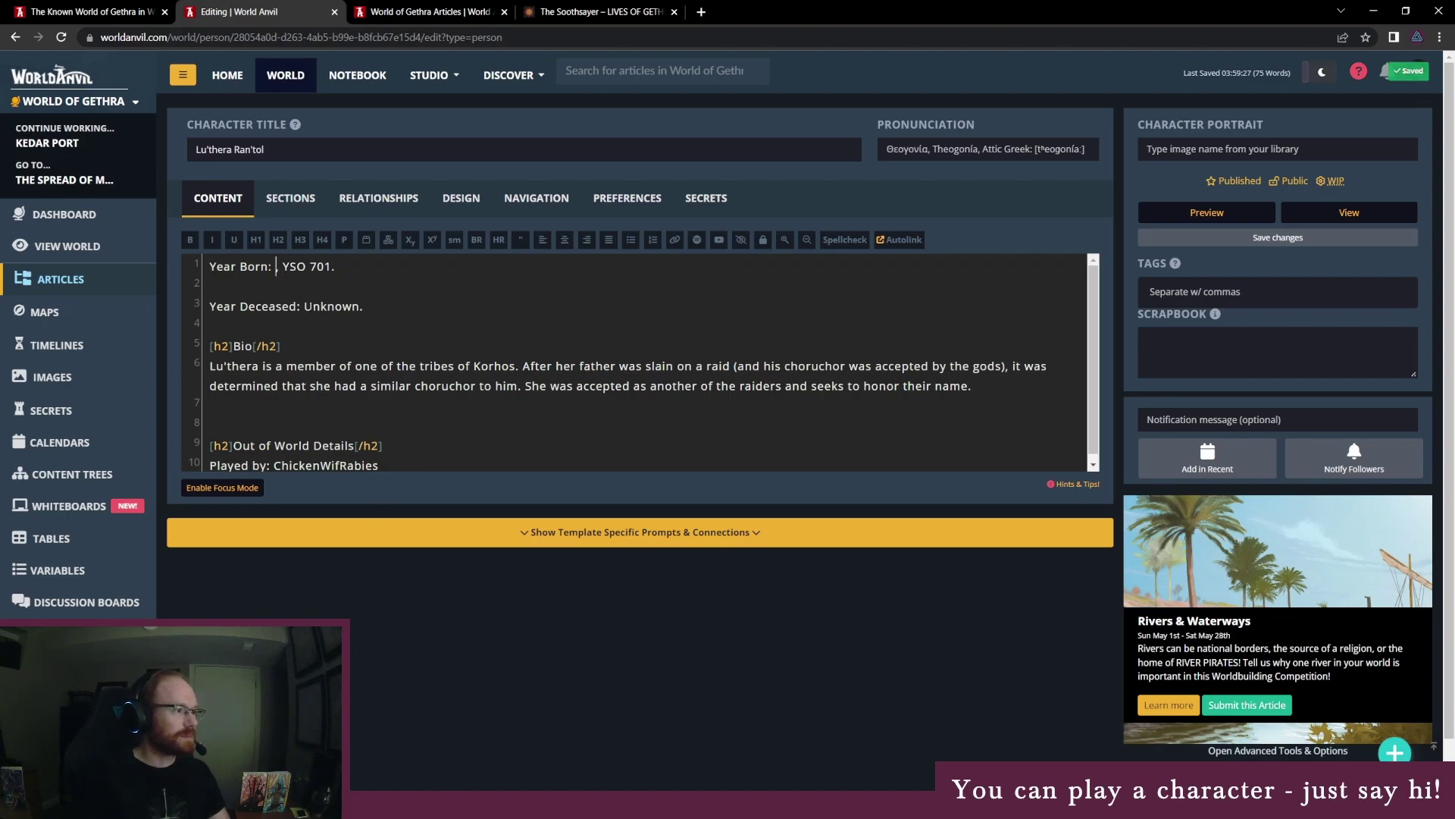
type("of the Moon,")
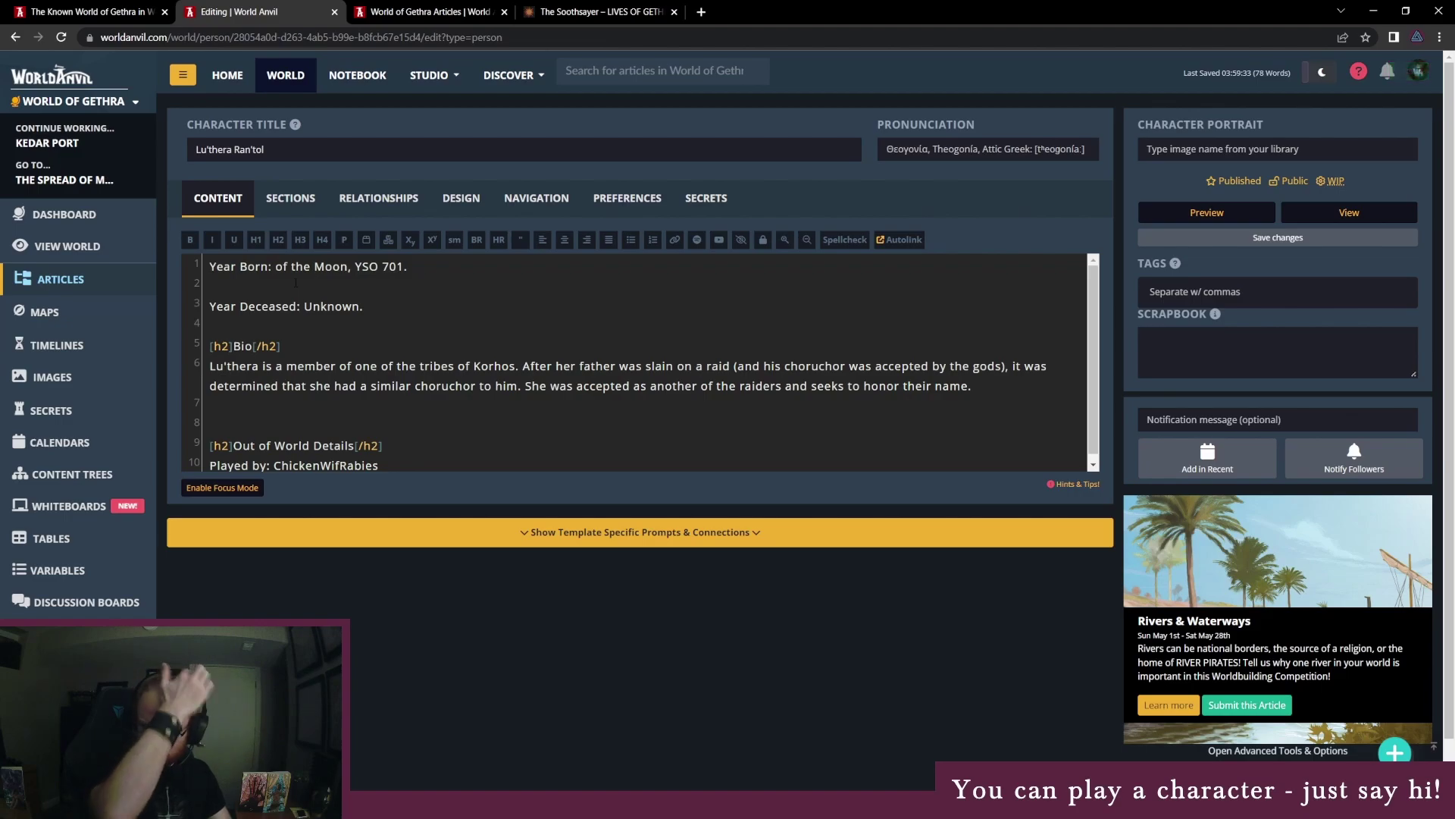
key("ctrl+Left")
key("ctrl+Left")
key("ctrl+Left")
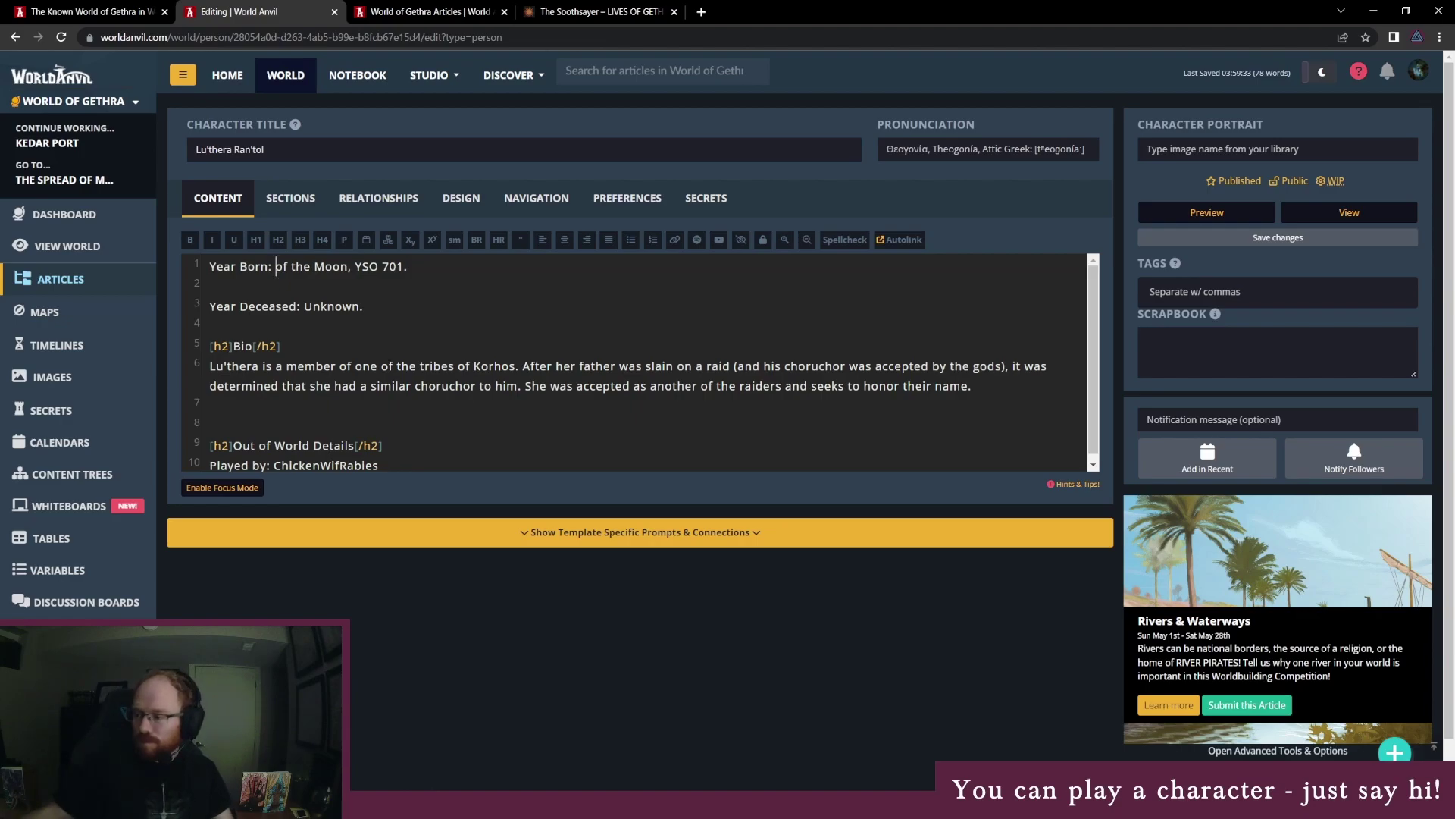
type("25th of")
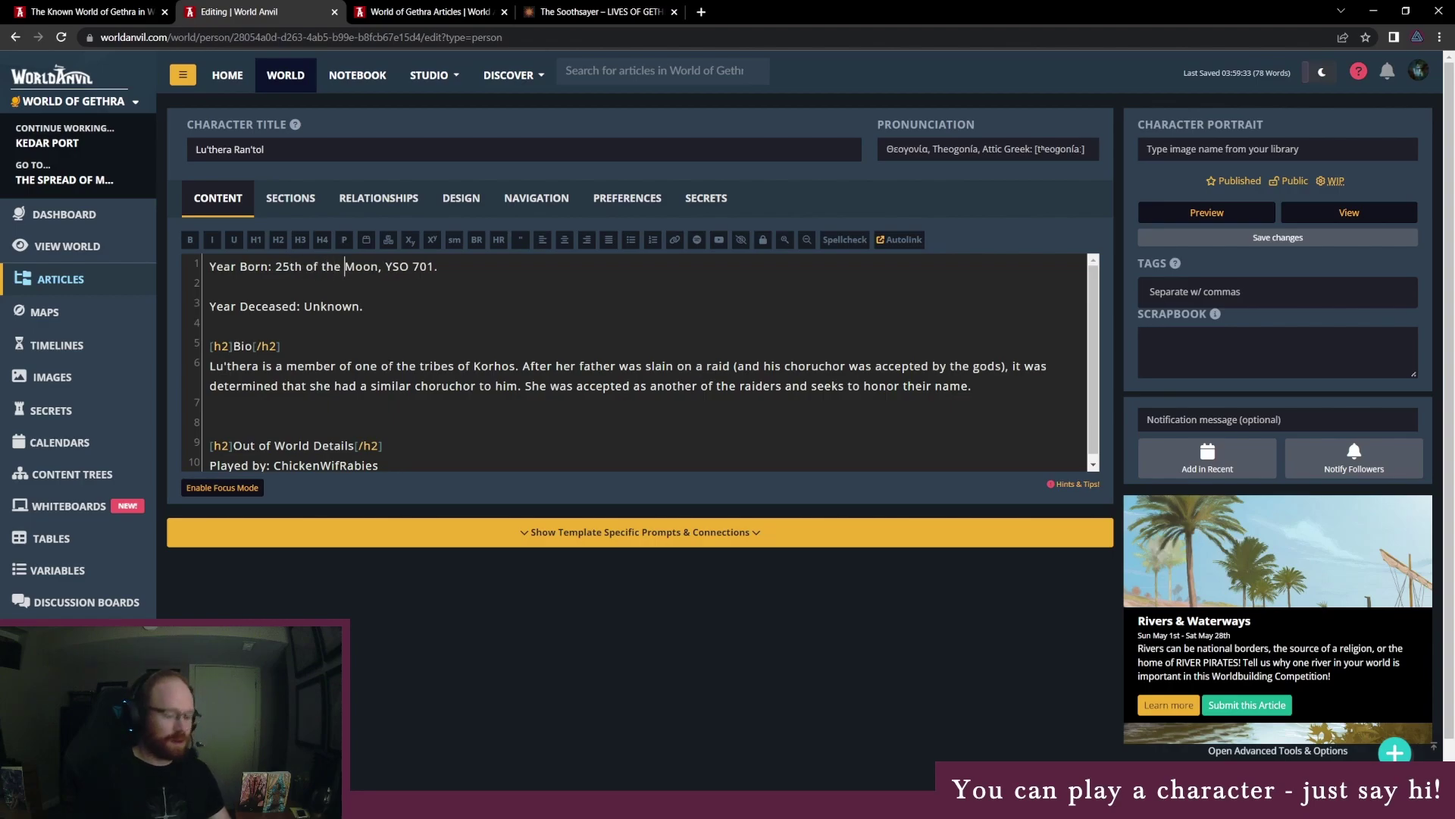
type(" the 7th")
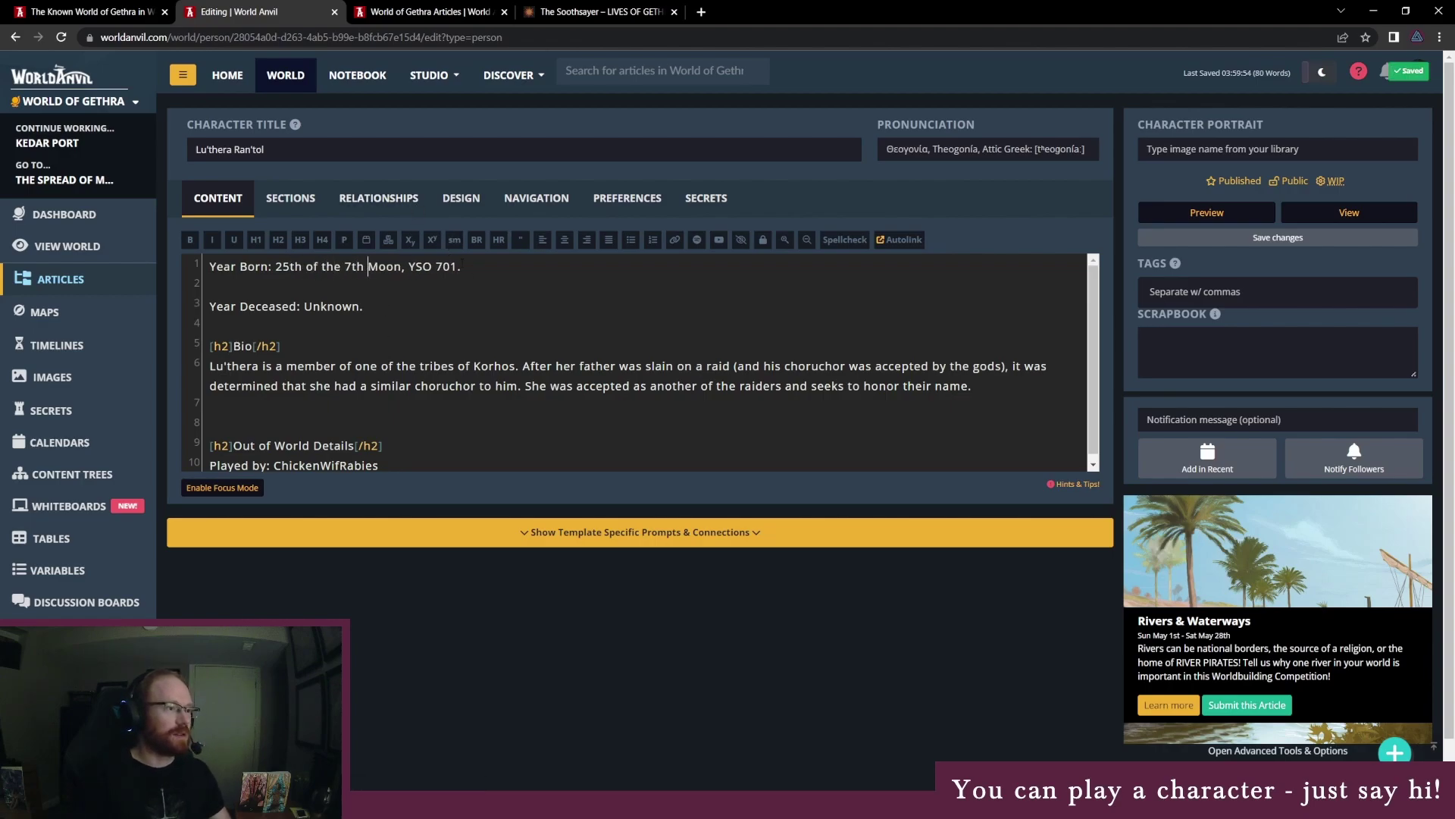
Delete the extra blank line and save the article changes
left_click(1180, 238)
key("BackSpace")
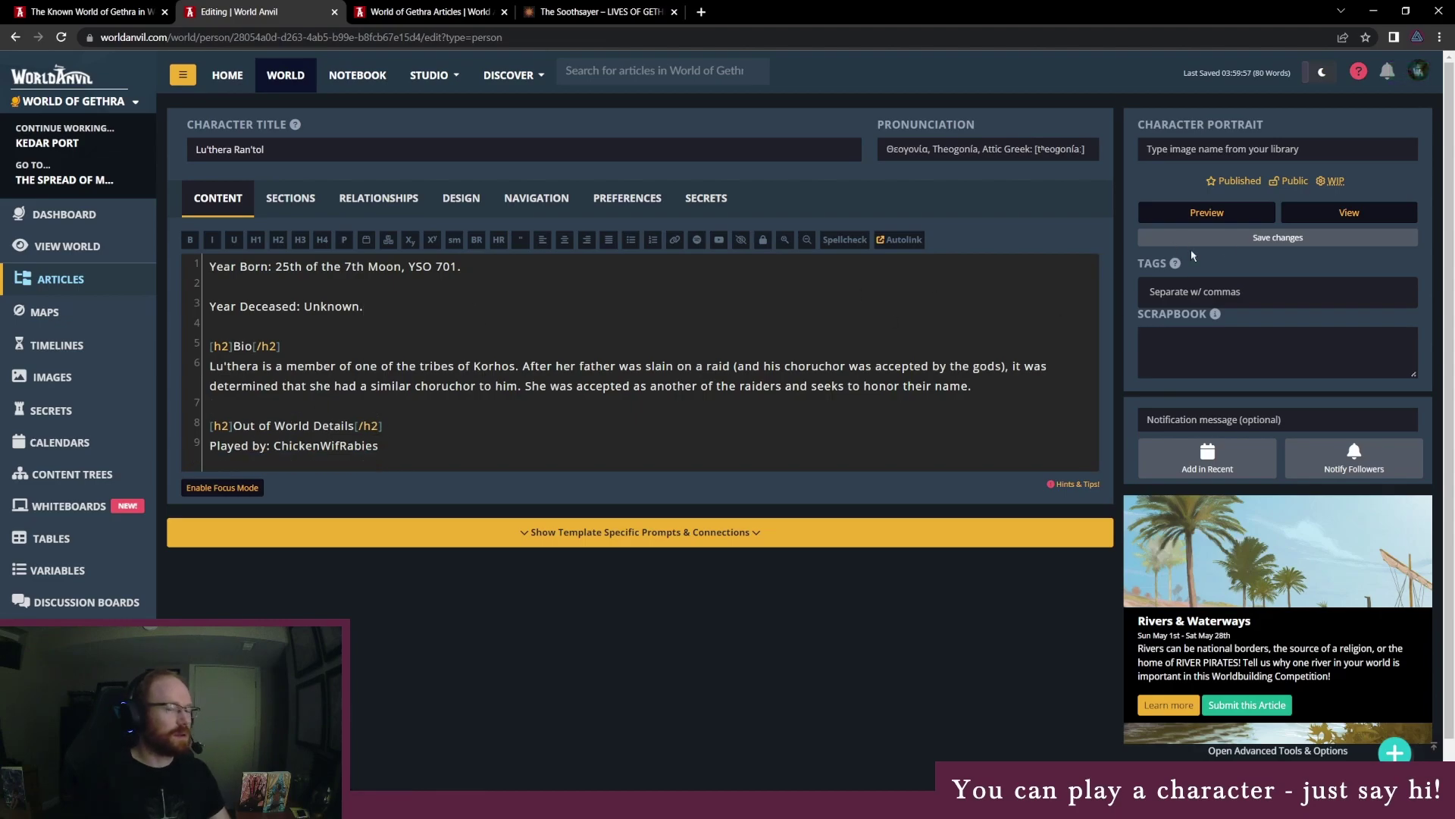
left_click(1235, 239)
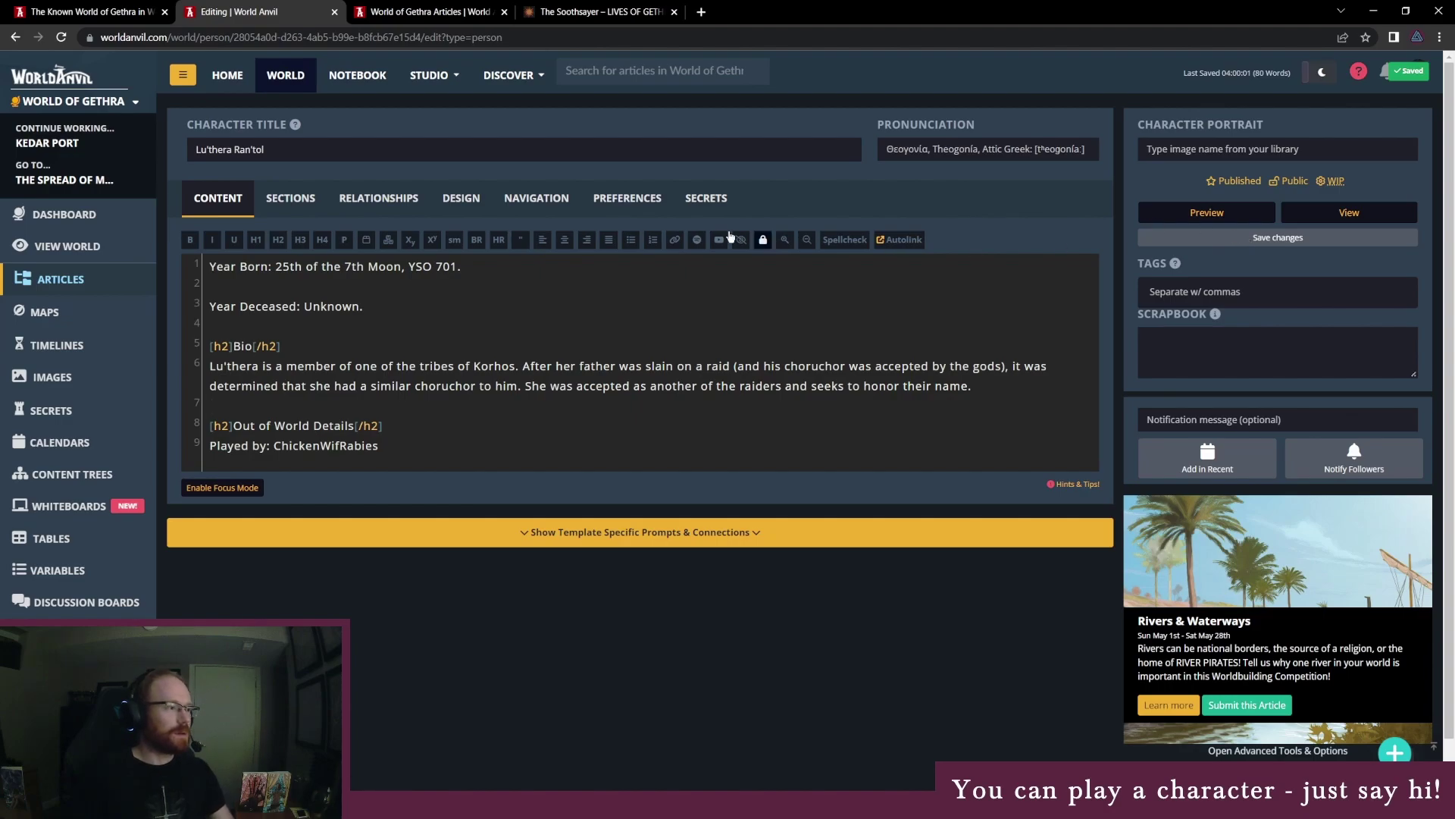
left_click(374, 310)
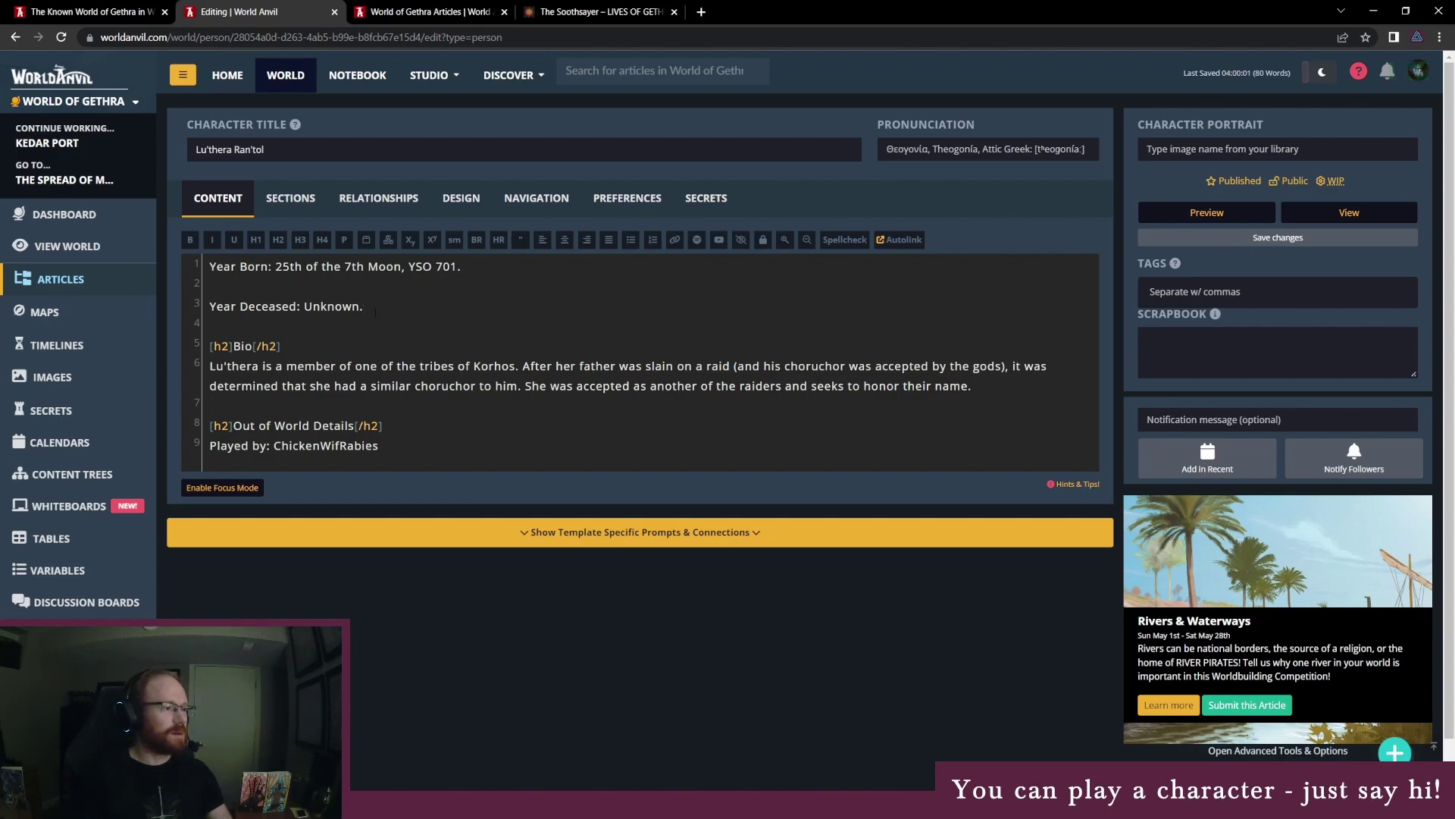
left_click(1210, 241)
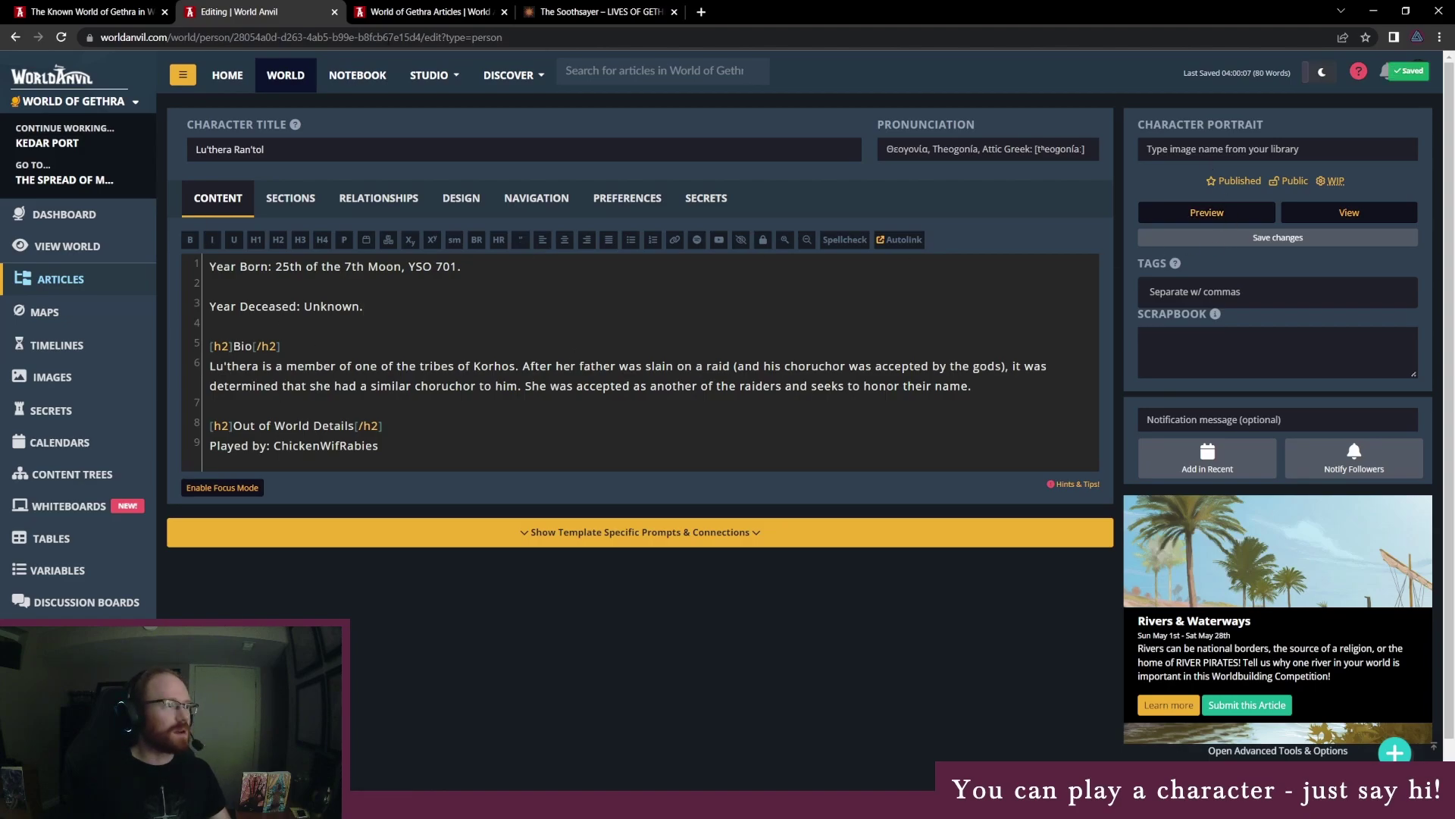
left_click(398, 11)
File the Lu'thera Ran'tol article under the YSO 700-800 category in World Characters
left_click(296, 7)
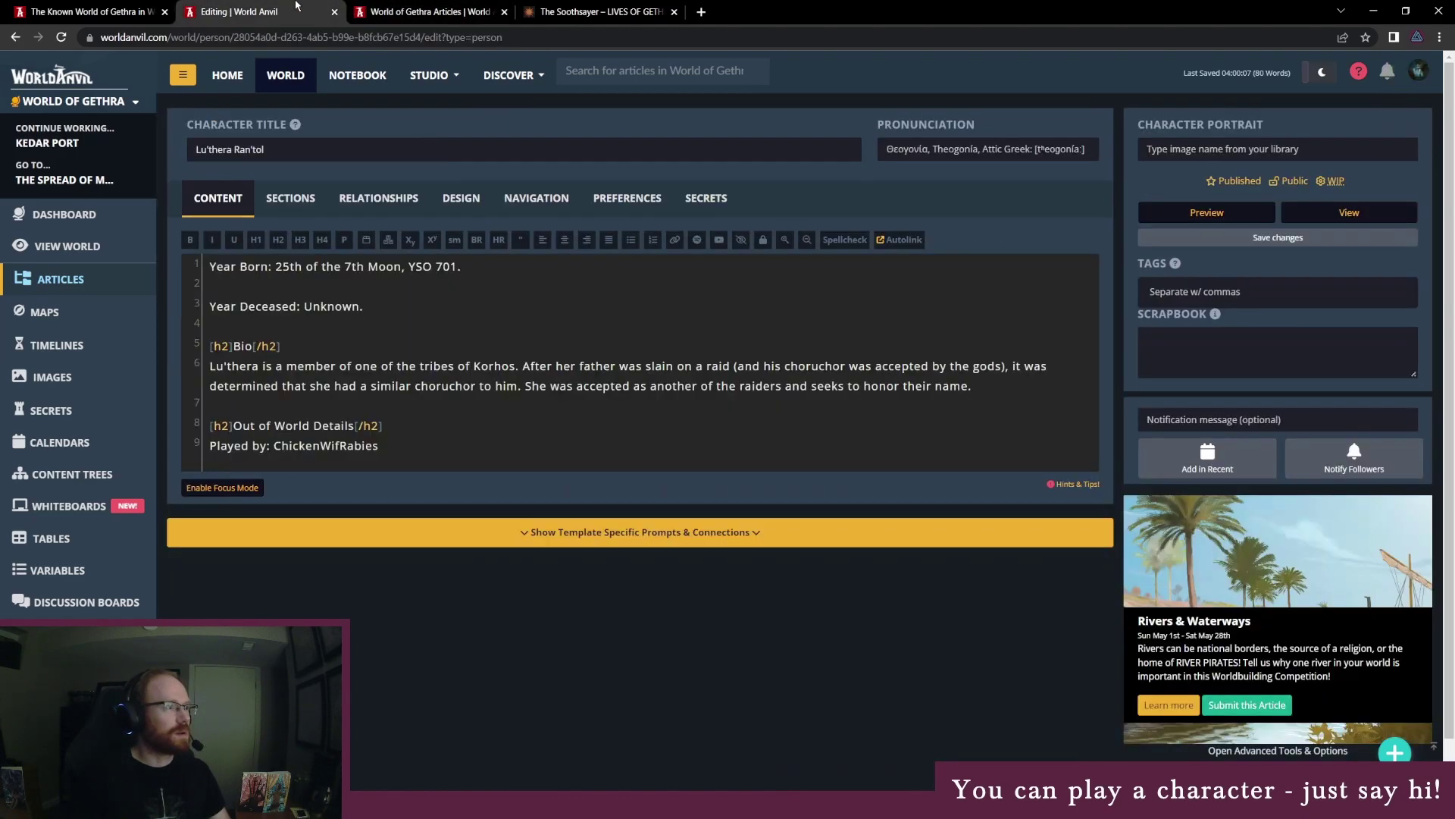
left_click(398, 12)
left_click(59, 278)
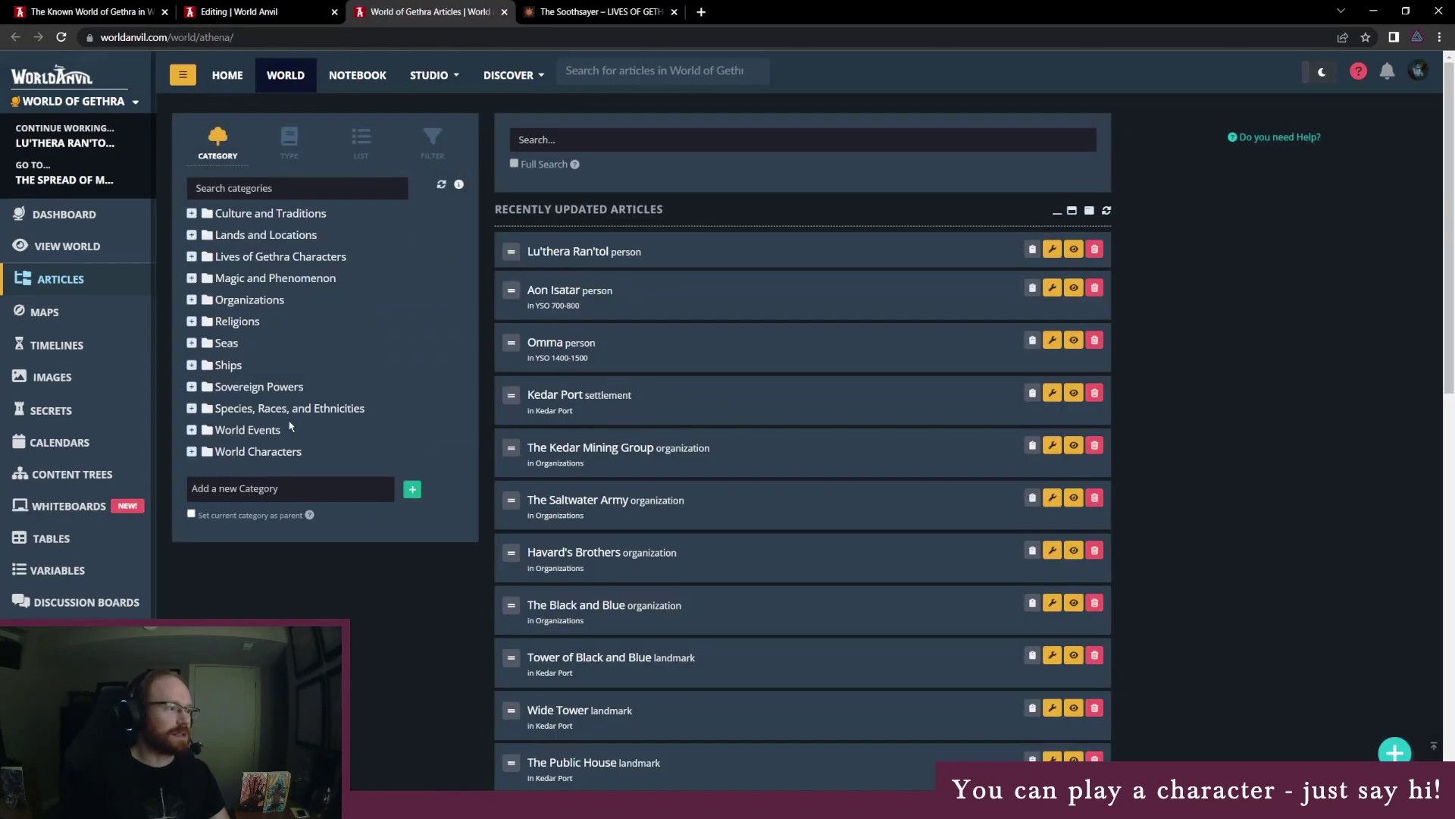
left_click(192, 452)
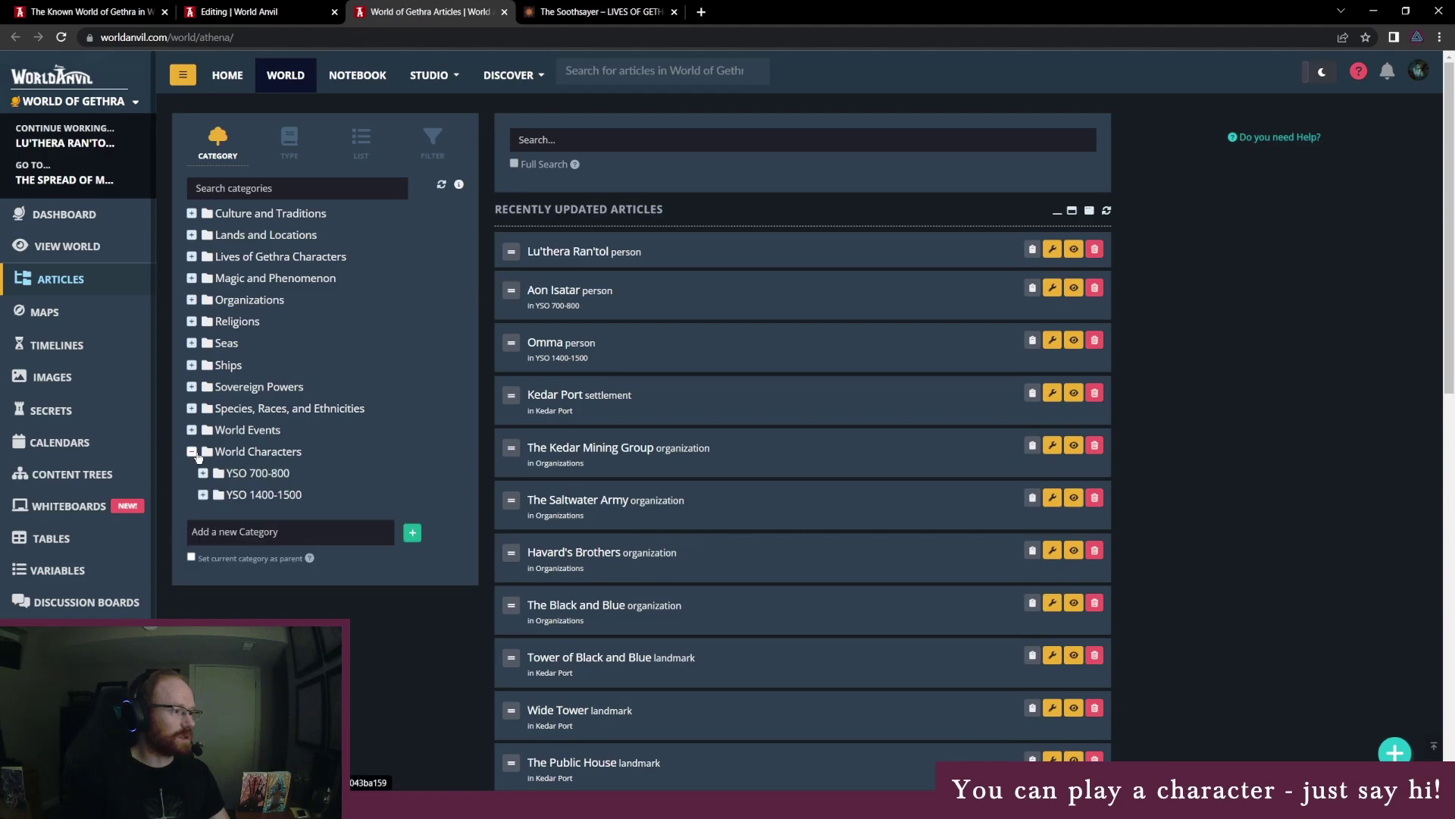
left_click_drag(511, 251, 269, 567)
left_click(256, 474)
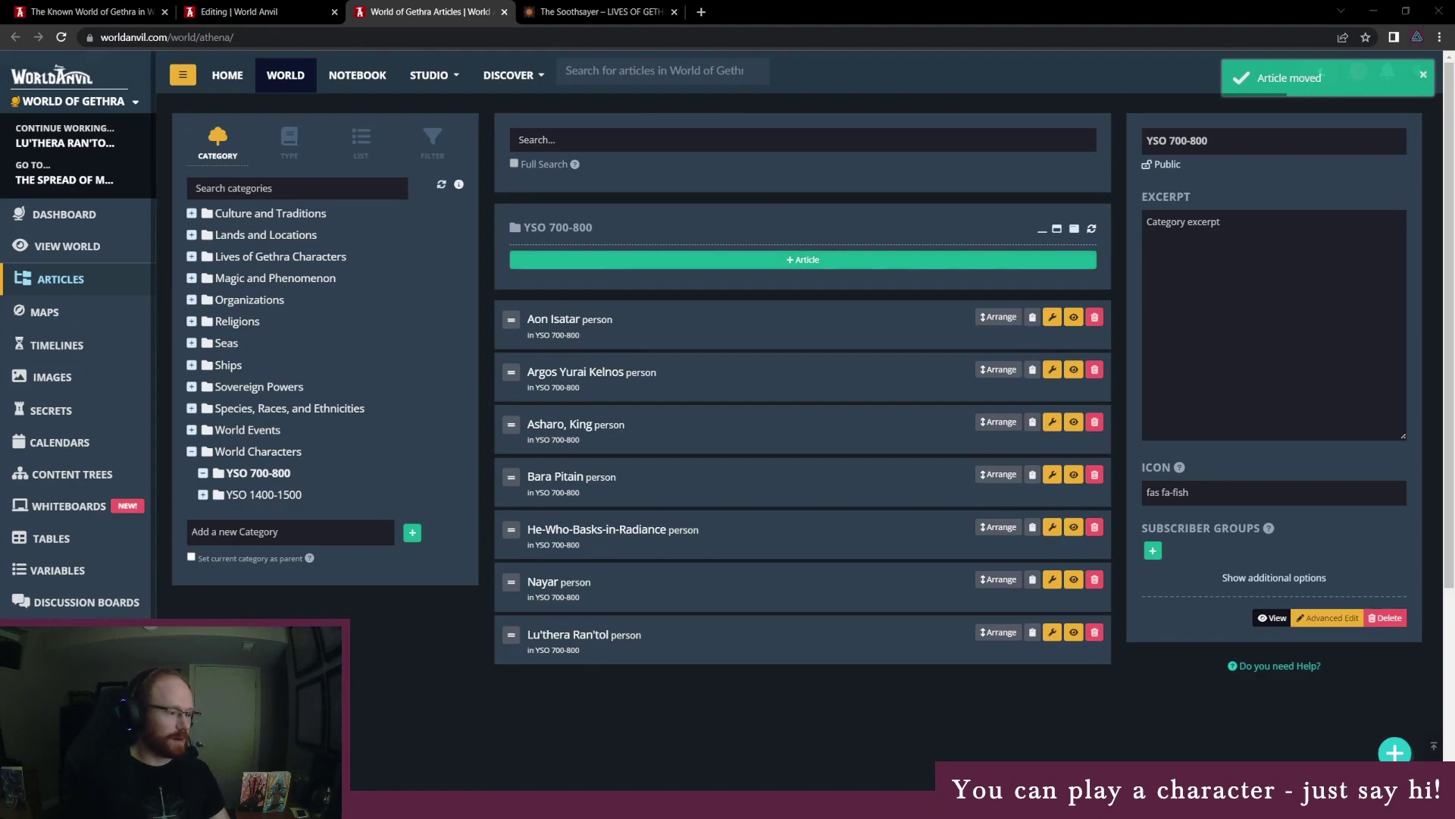
key("alt+Tab")
Write 'What issue is facing Korhos during this period?' with plague, famine, outside threat, internal strife, spiritual crisis options
left_click(375, 476)
type("What issue is facing")
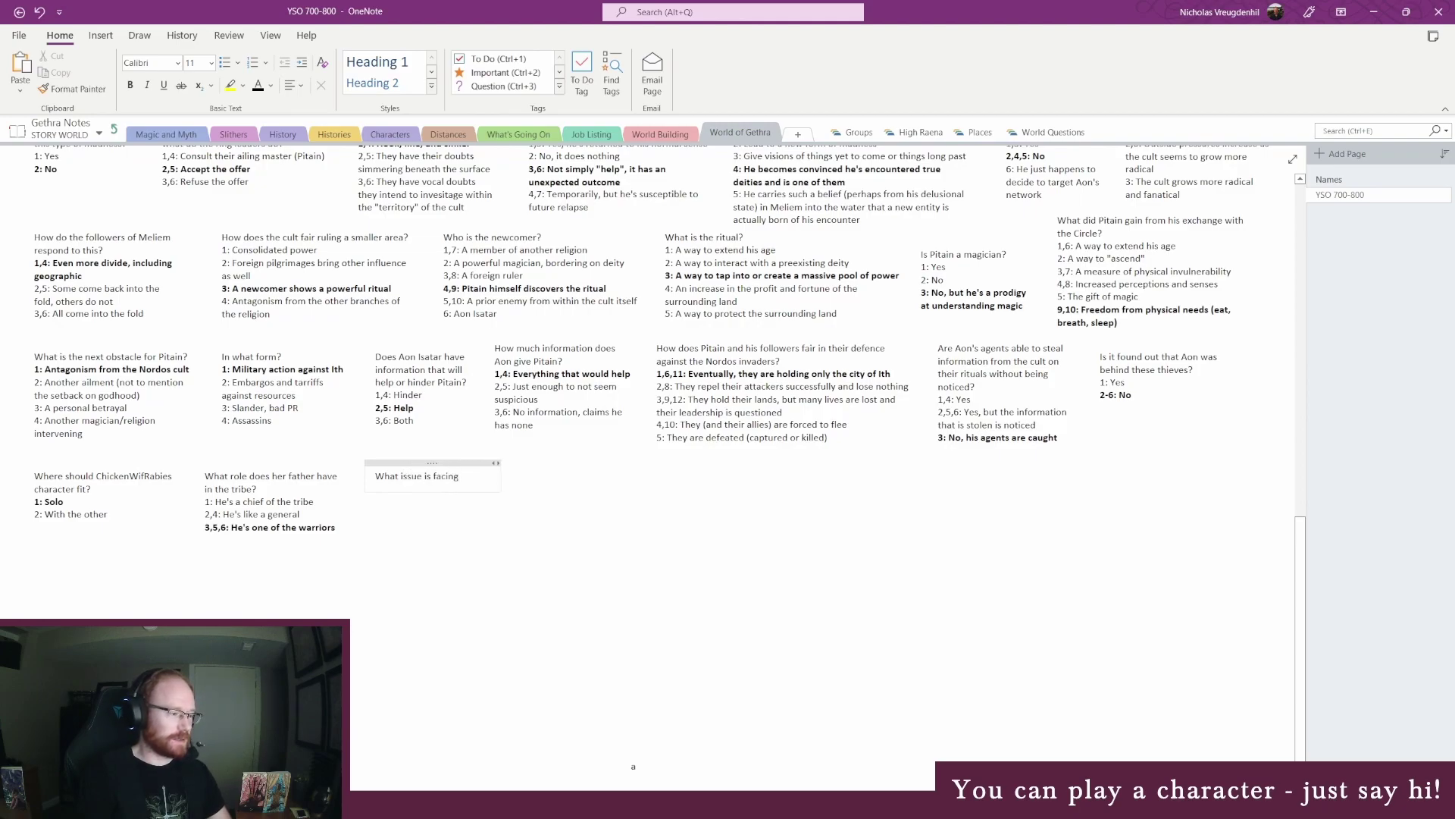
type(" Korhos")
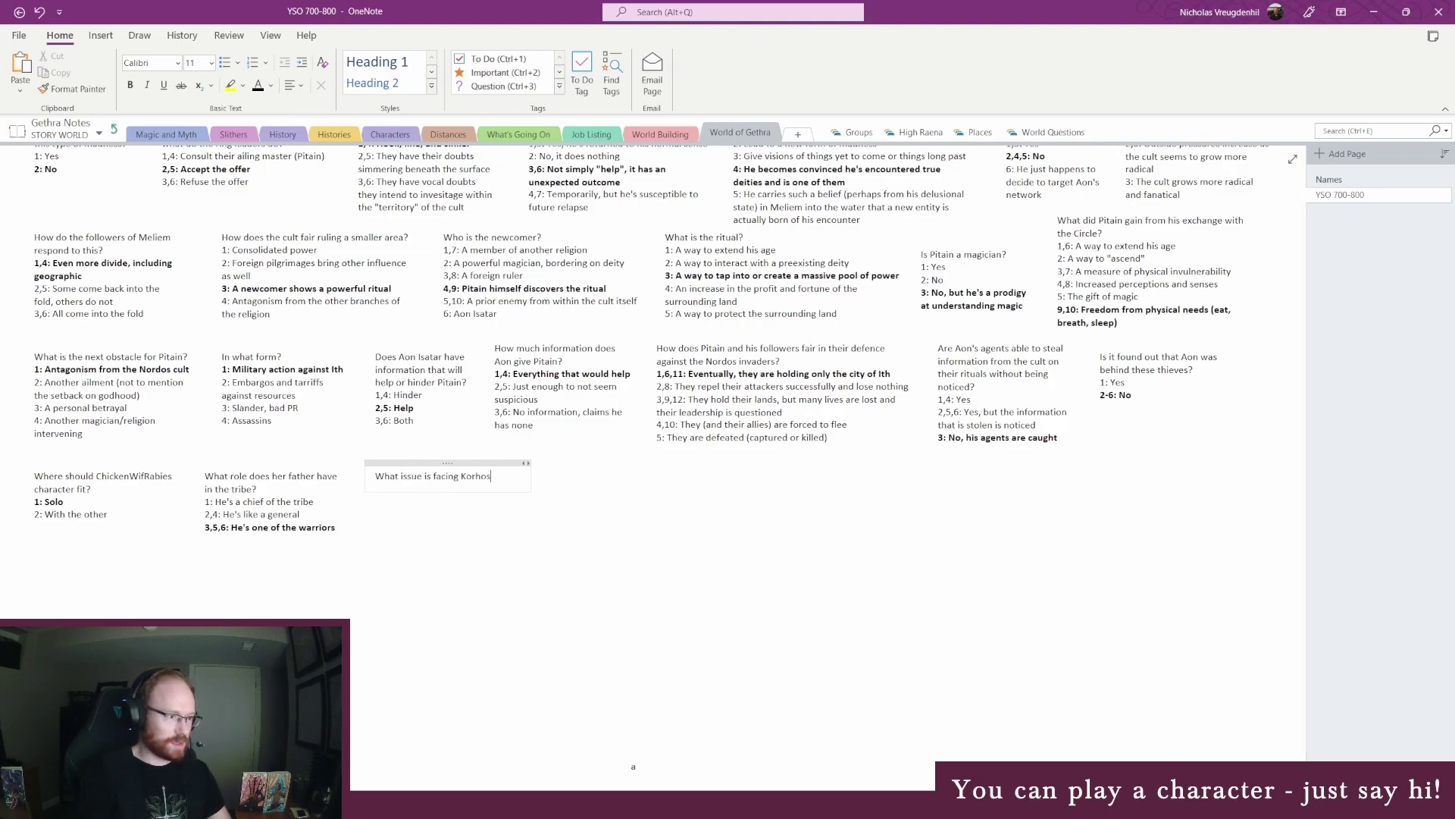
type(" during this period?")
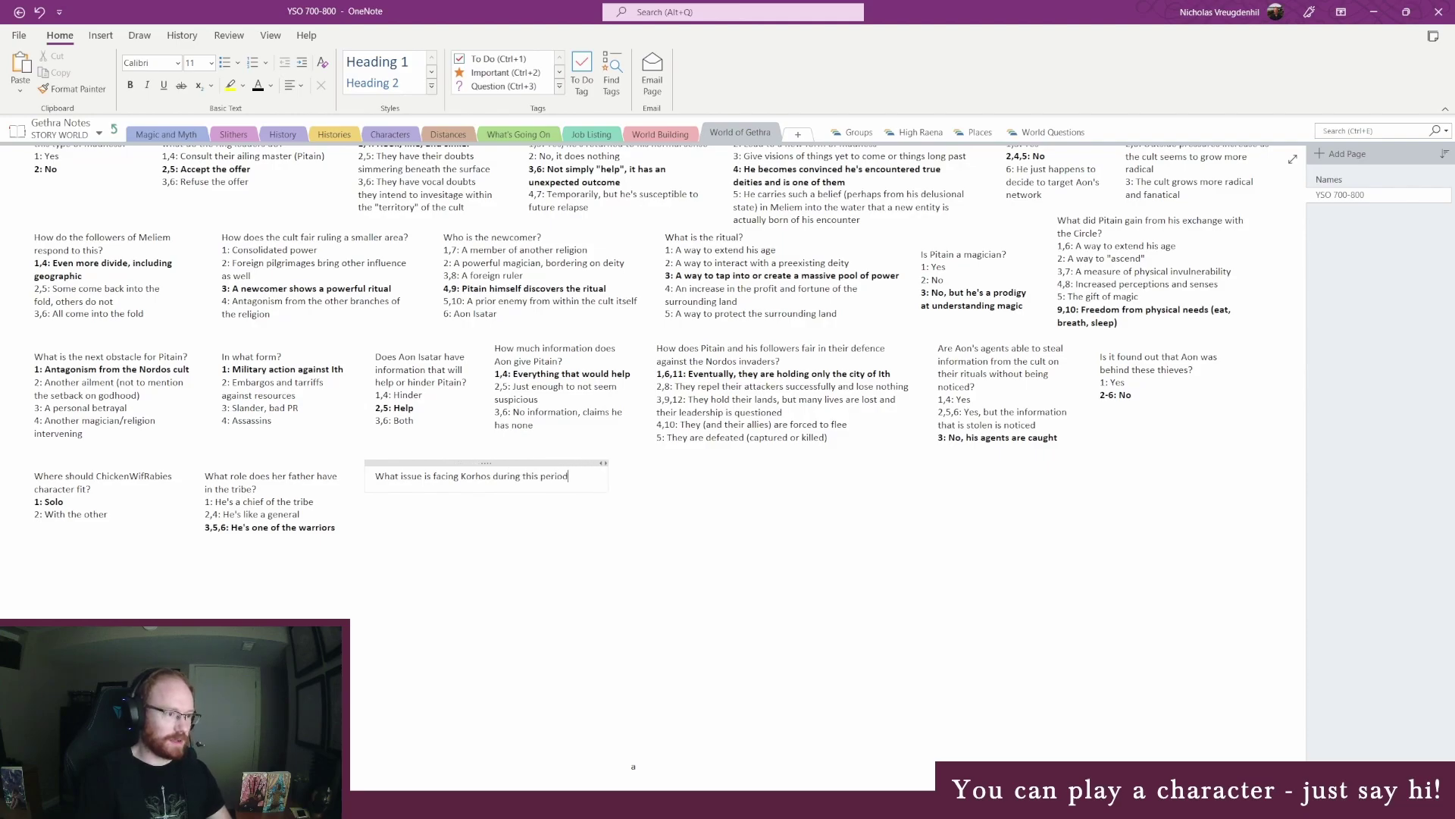
key("Return")
type("1:")
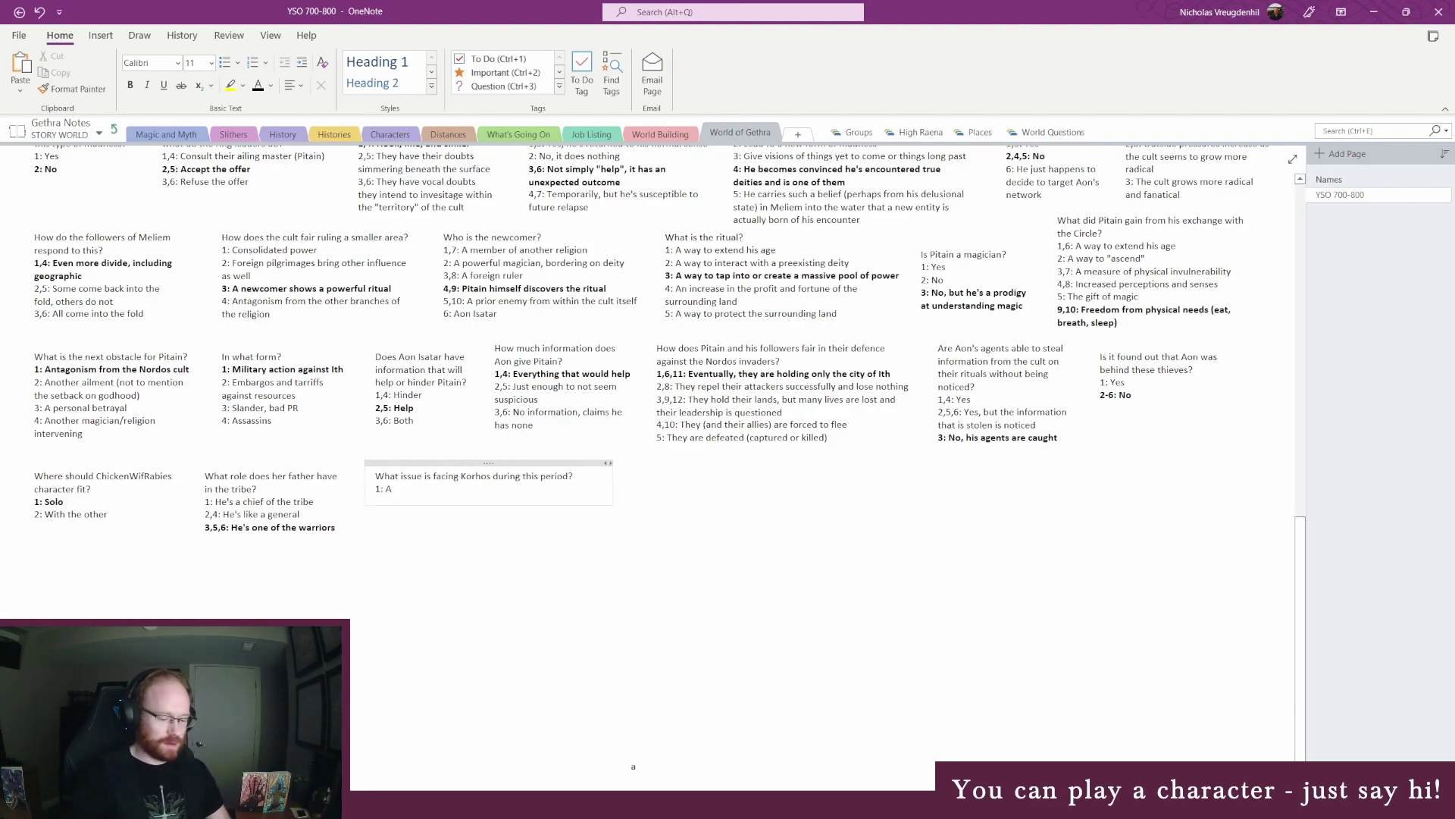
type(" A plague")
key("Return")
type("2: A famine")
key("Return")
type("2")
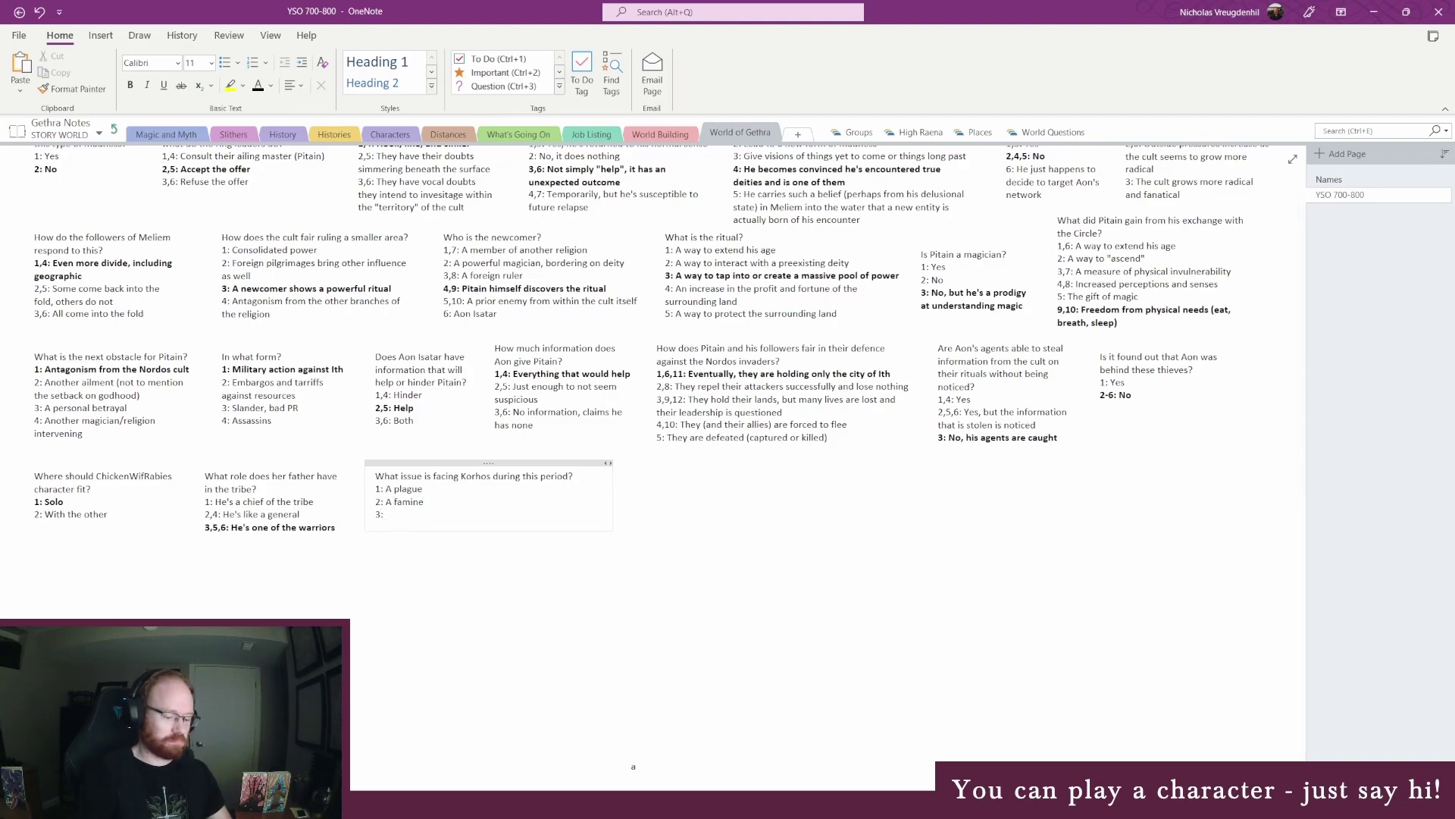
type(": A famine 3: Outside threat")
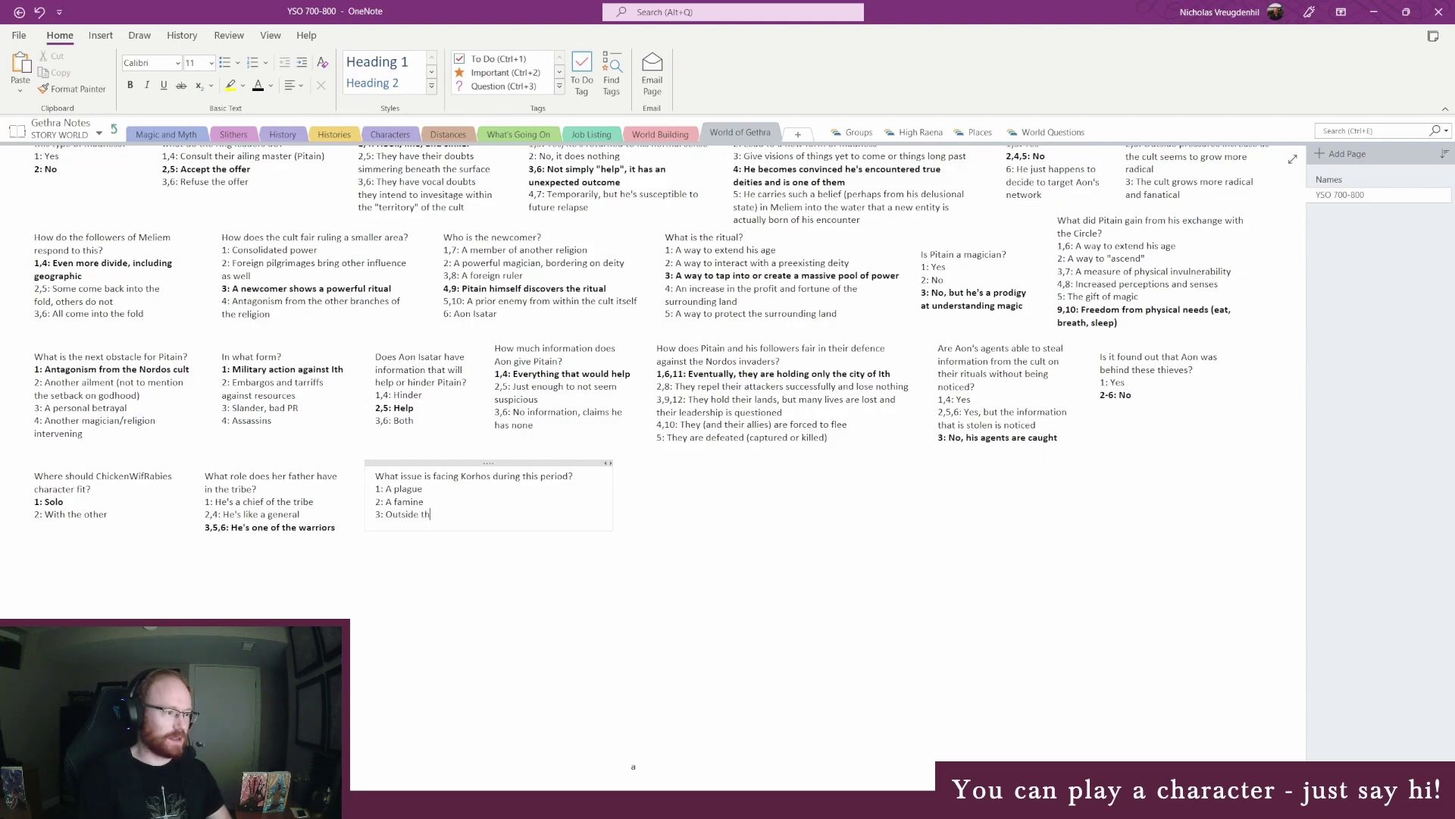
key("Return")
type("4")
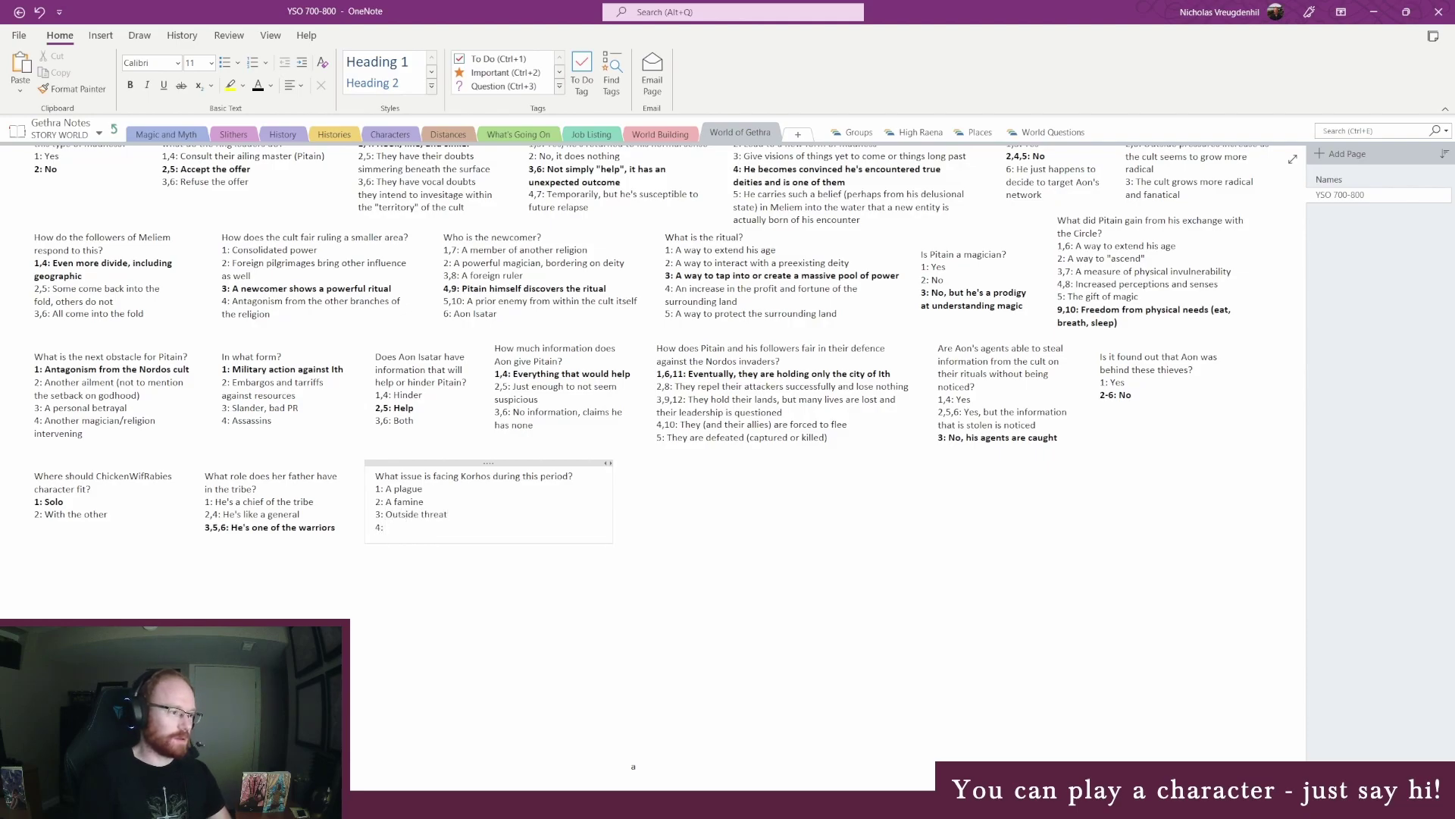
type(": Internal strife")
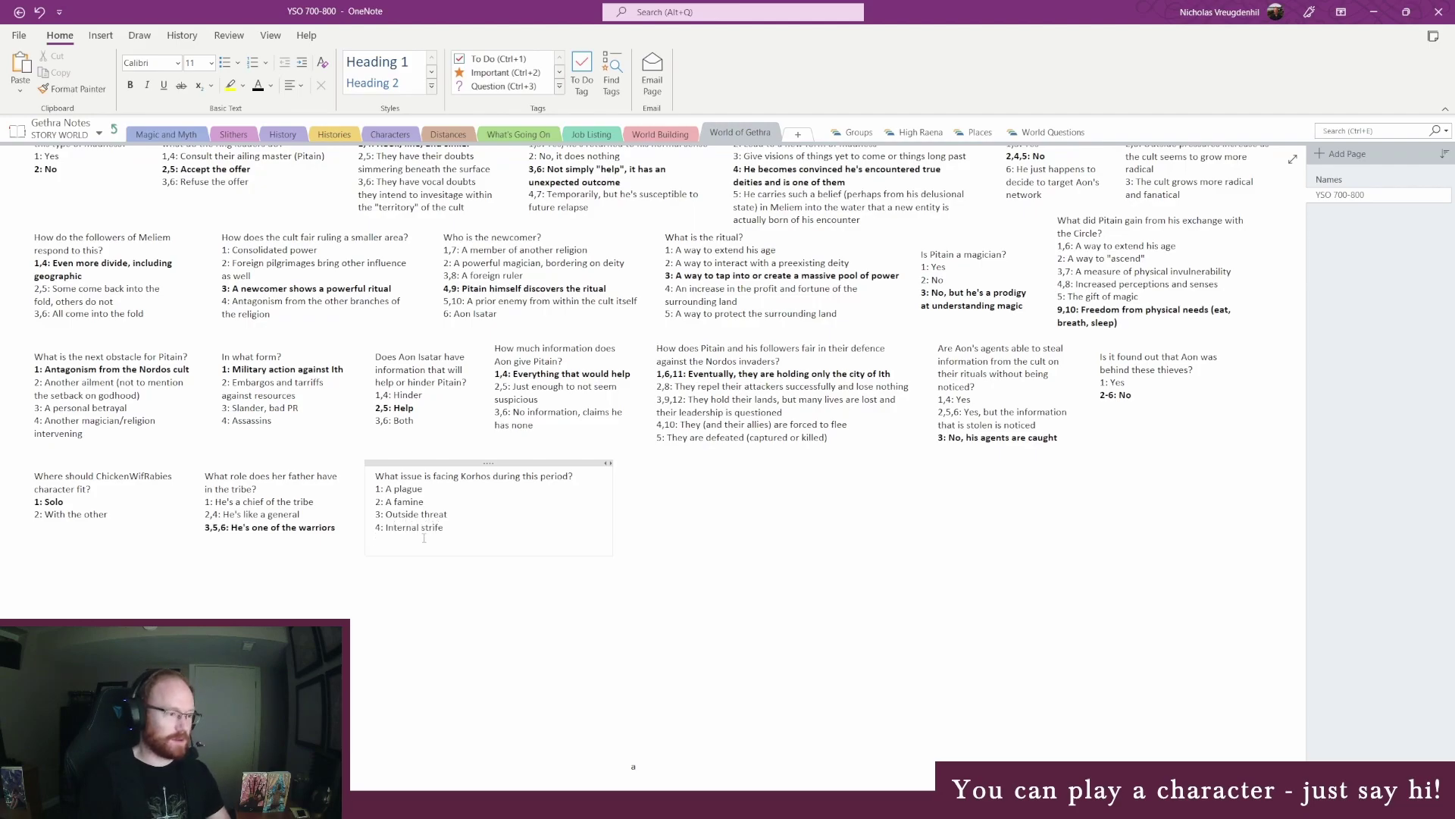
key("Return")
type("5: A")
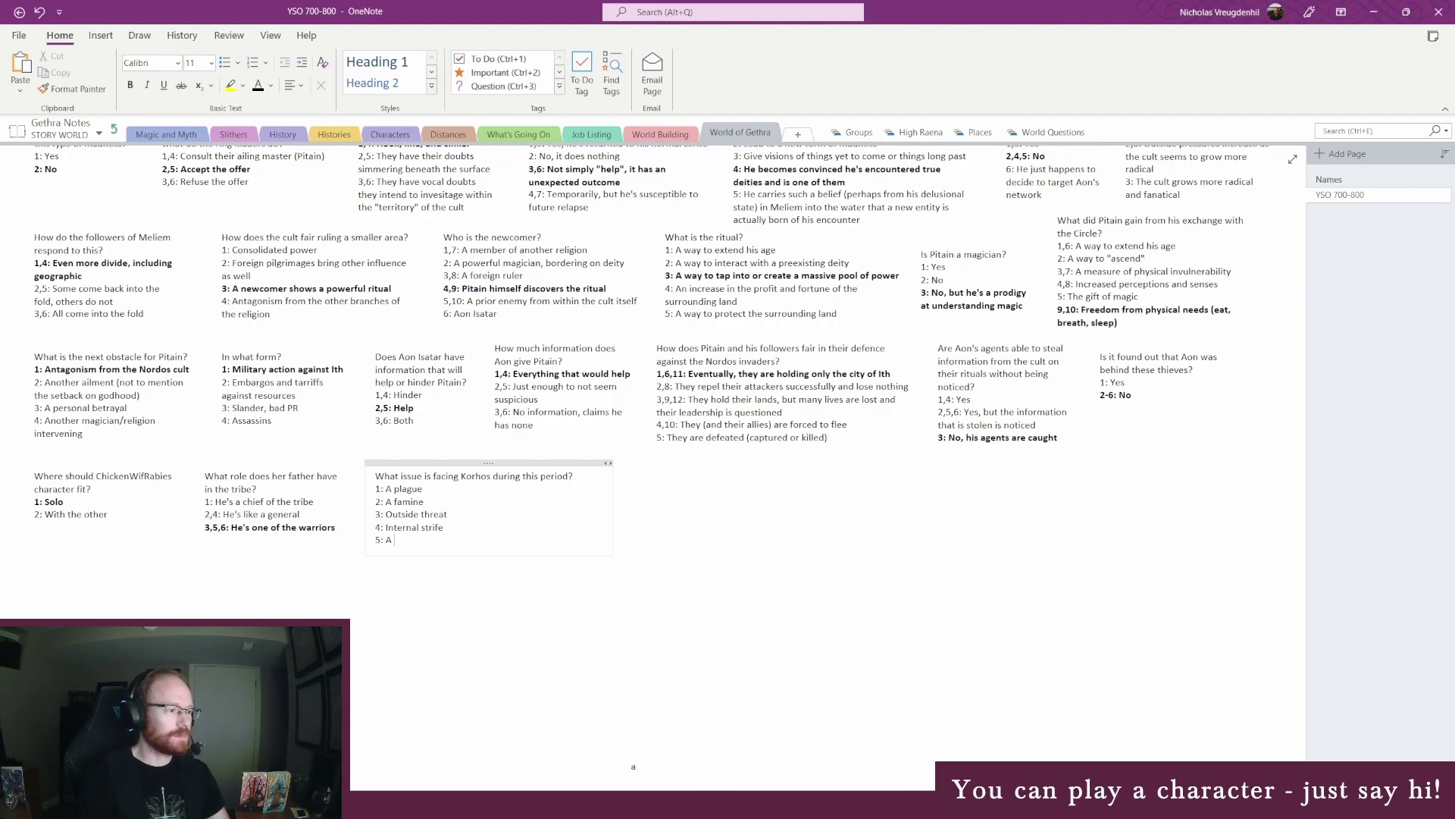
type("p")
type("spiri")
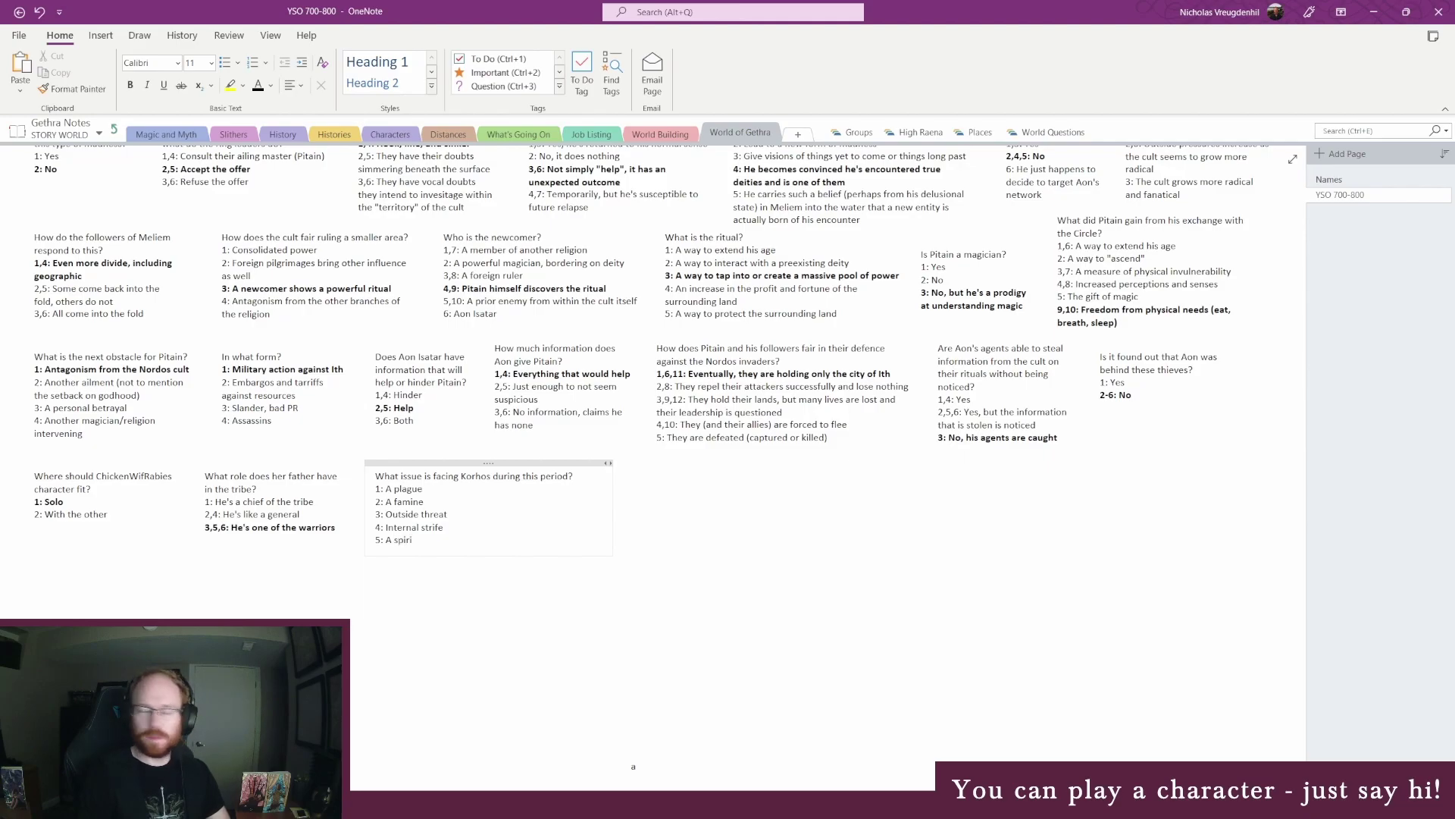
type("tual crisis")
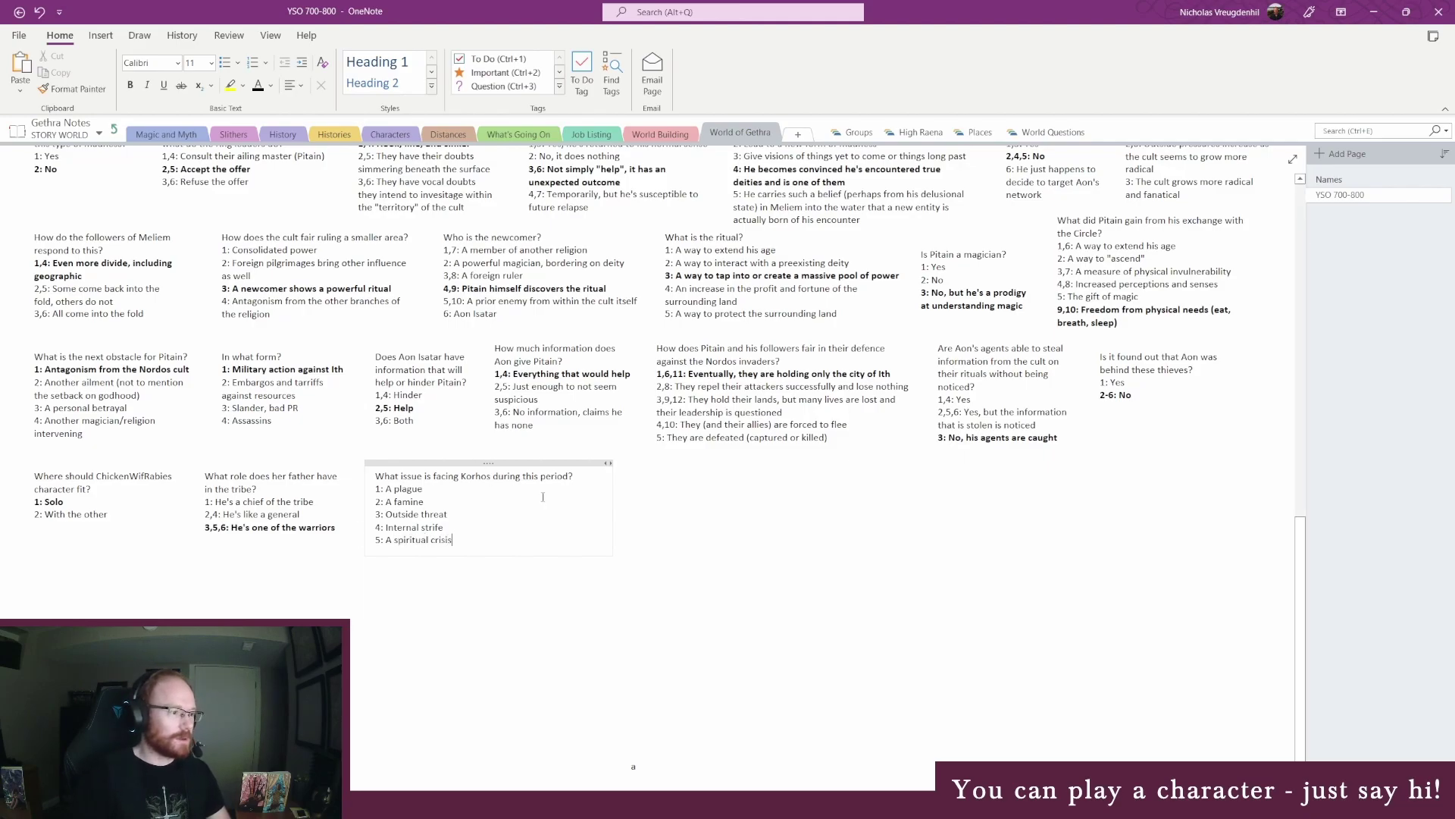
Narrow and reposition the note, then renumber the options 1,6 / 2,7 / 3,8 / 4,9 / 5,10
left_click_drag(613, 512, 493, 512)
left_click_drag(429, 462, 428, 446)
left_click(380, 485)
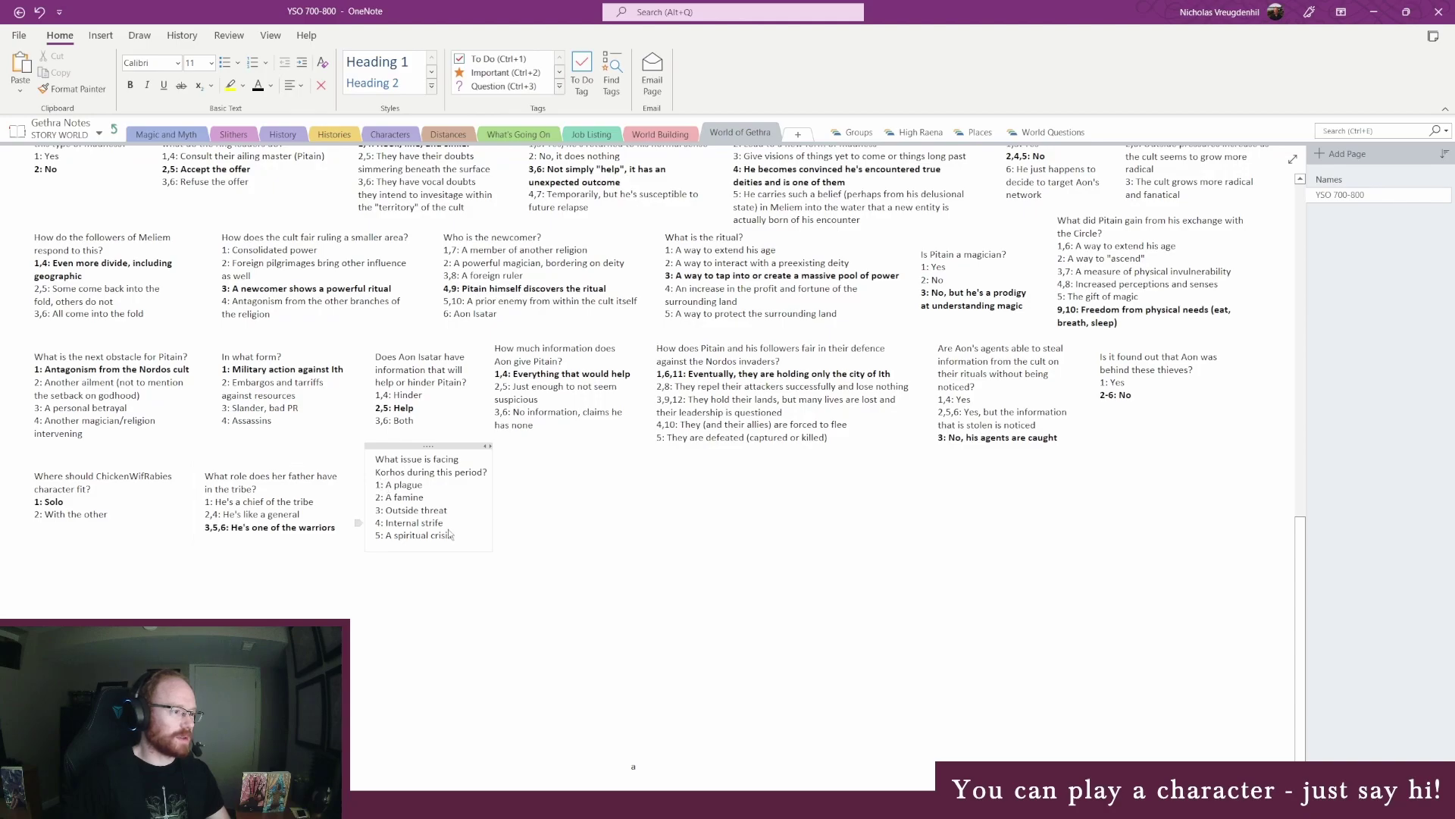
type(",6")
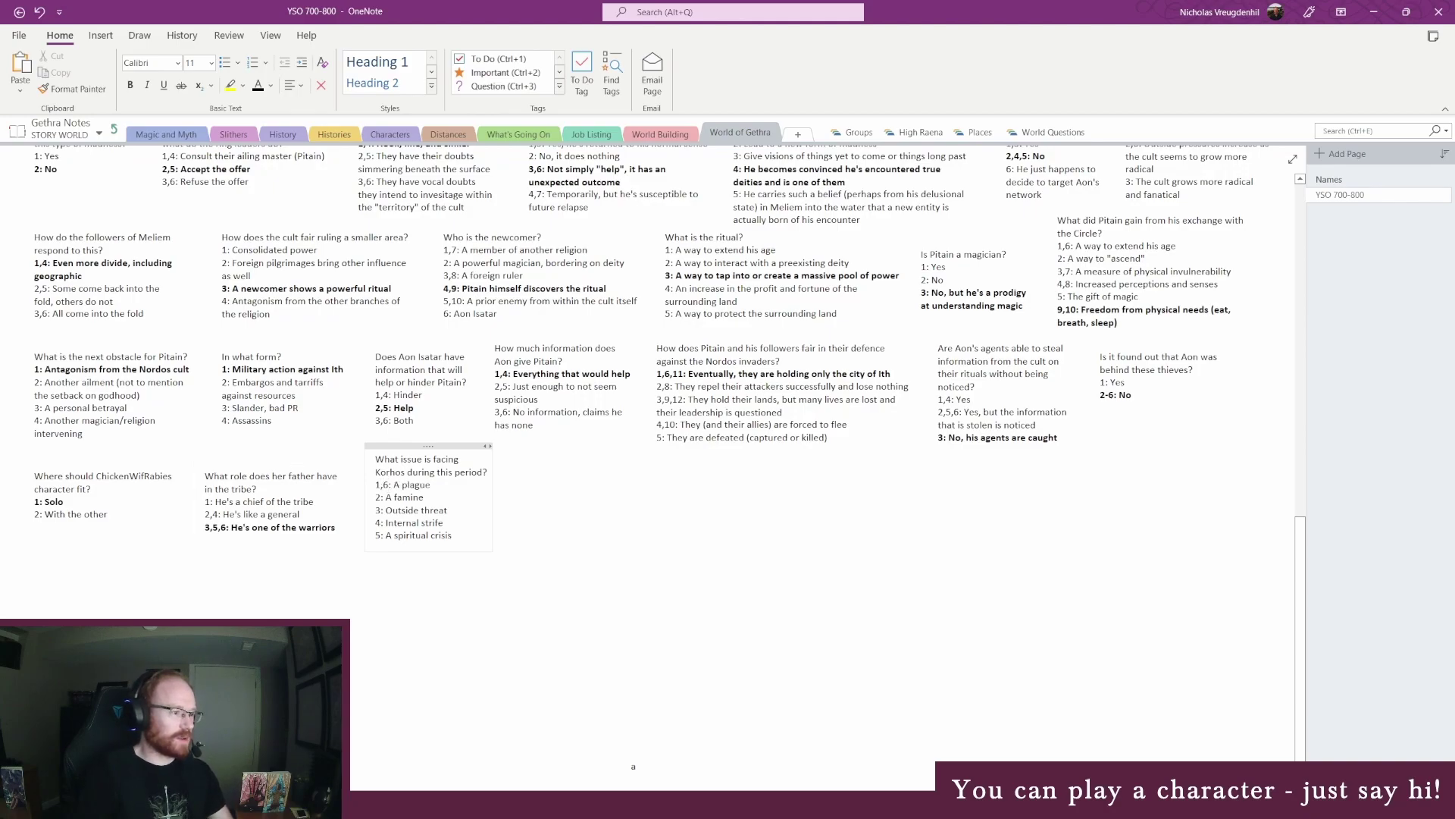
key("Down")
key("Left")
key("Left")
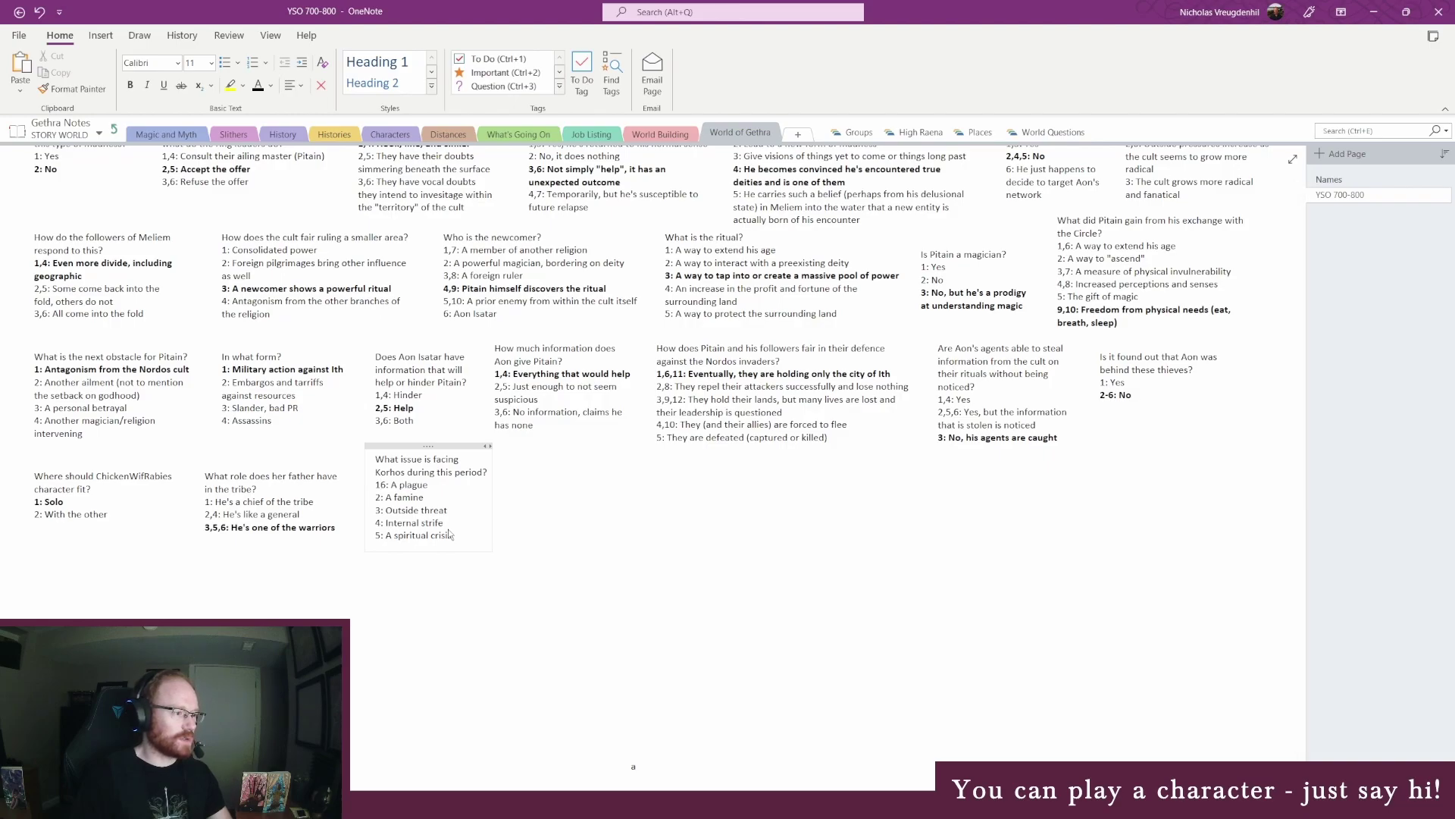
type(",6")
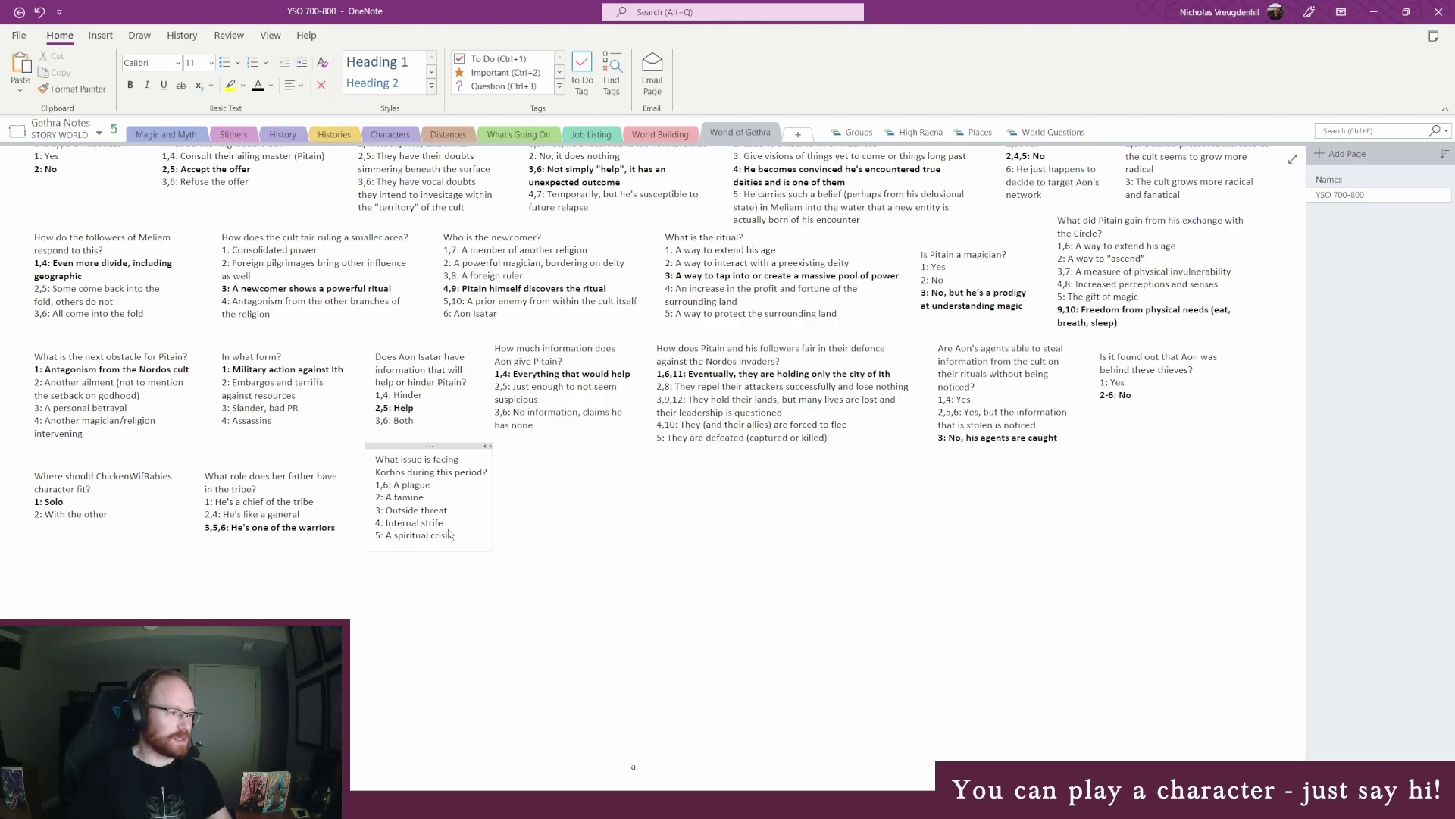
key("Down")
type(",7")
key("Down")
type(",8")
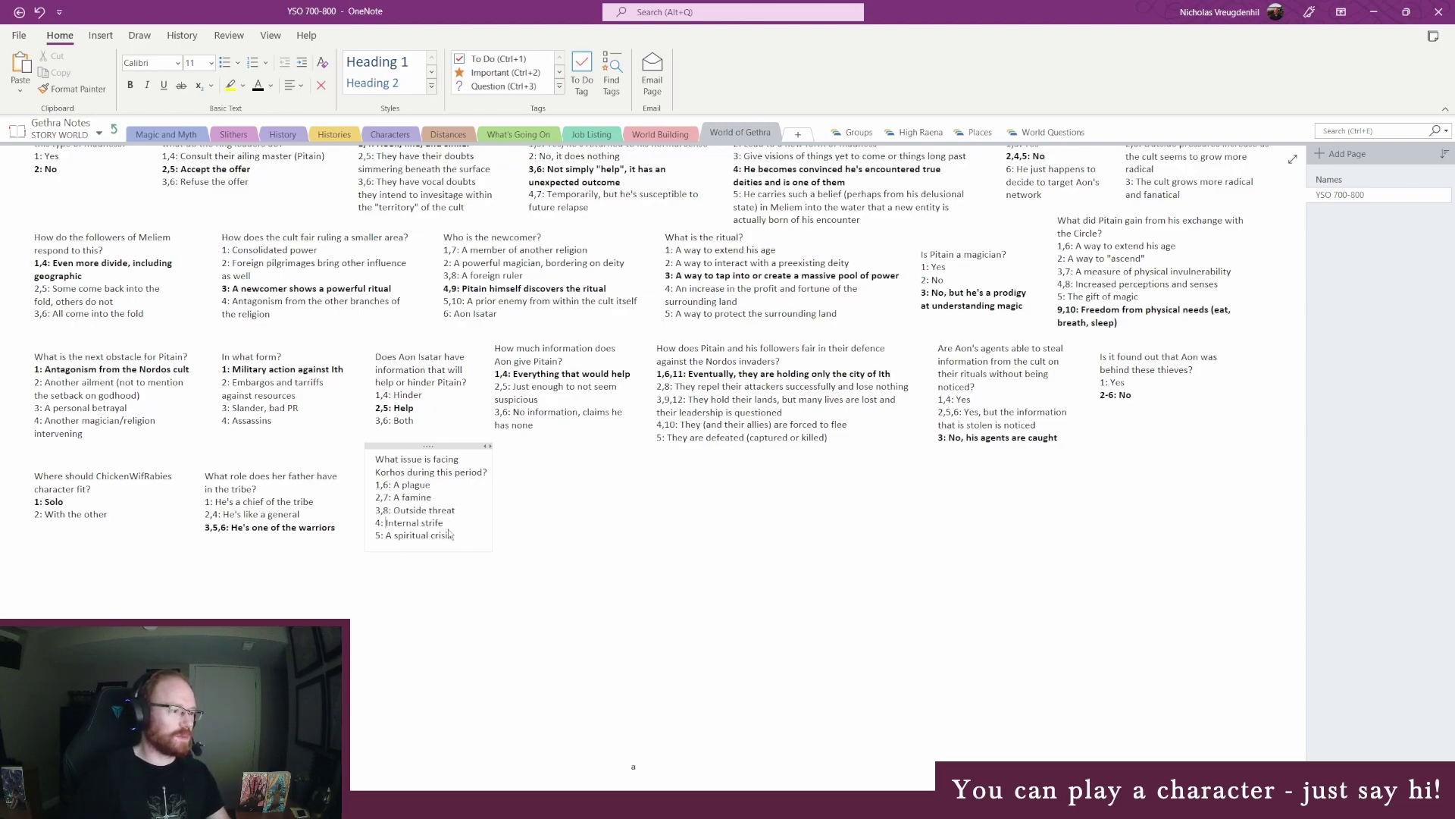
type(",9")
key("Down")
type(",10")
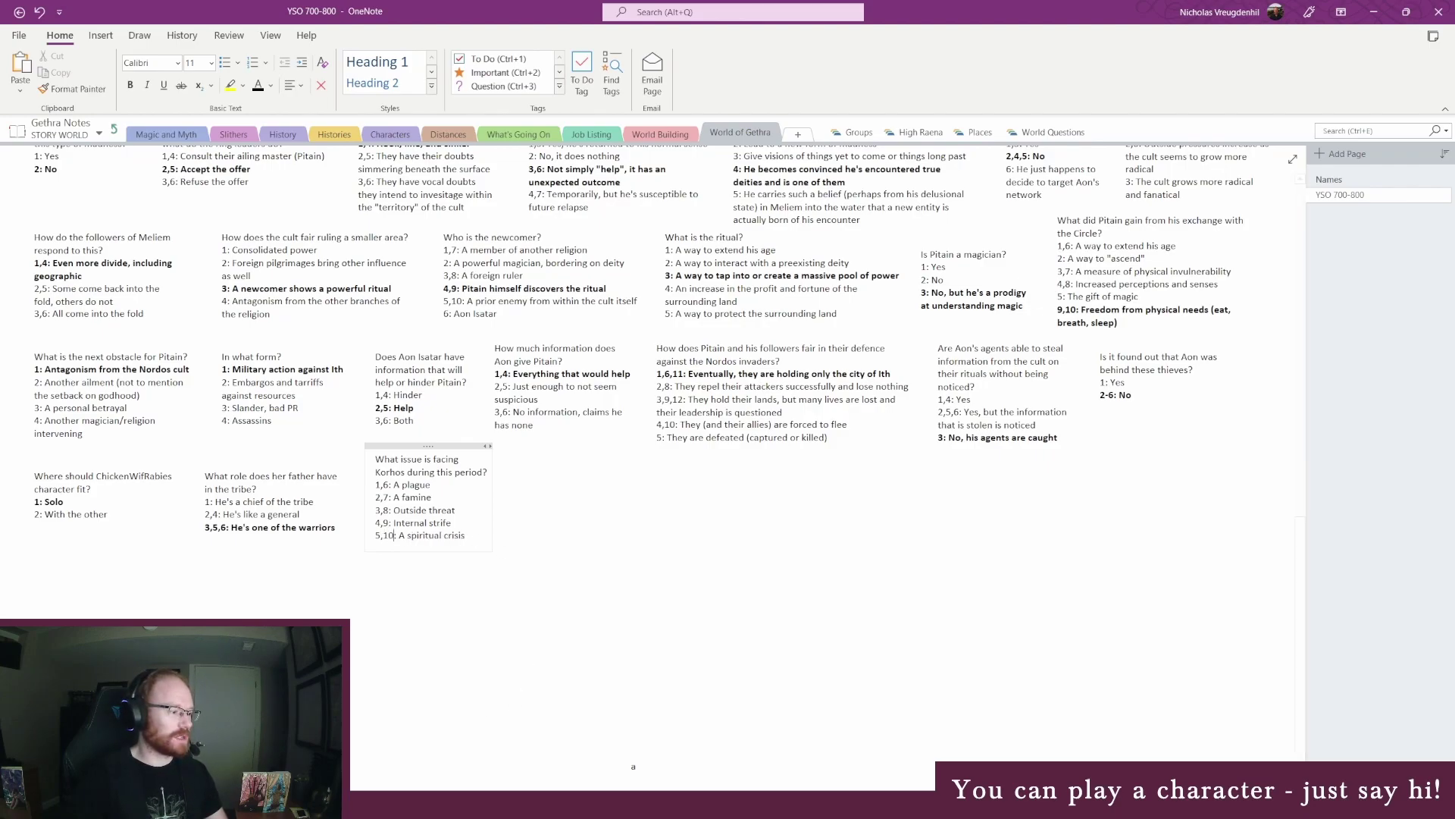
key("alt+Tab")
Set the random.org range to 1–10 and generate a roll, which comes up 4
left_click_drag(856, 417, 886, 453)
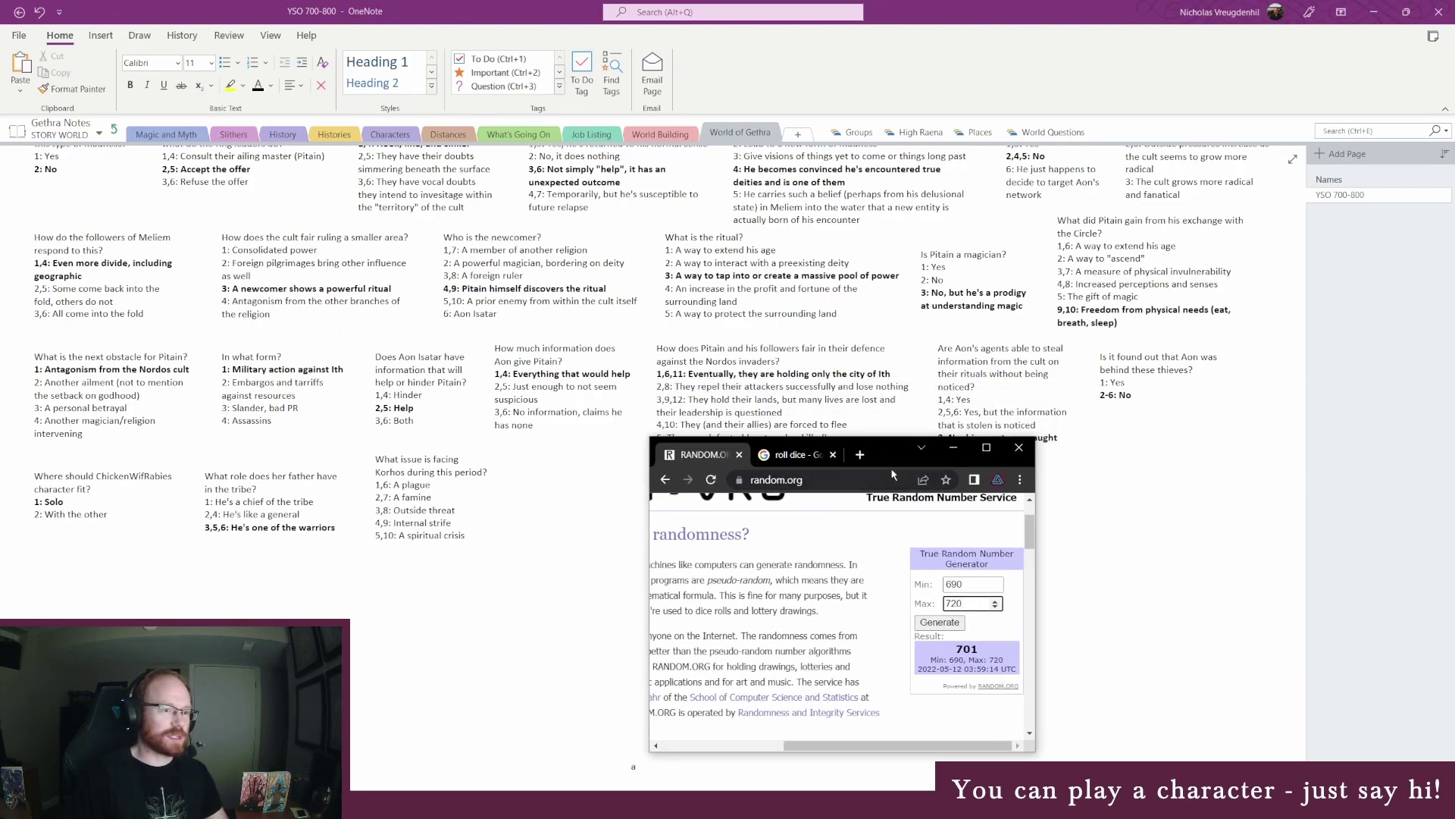
left_click_drag(890, 451, 908, 406)
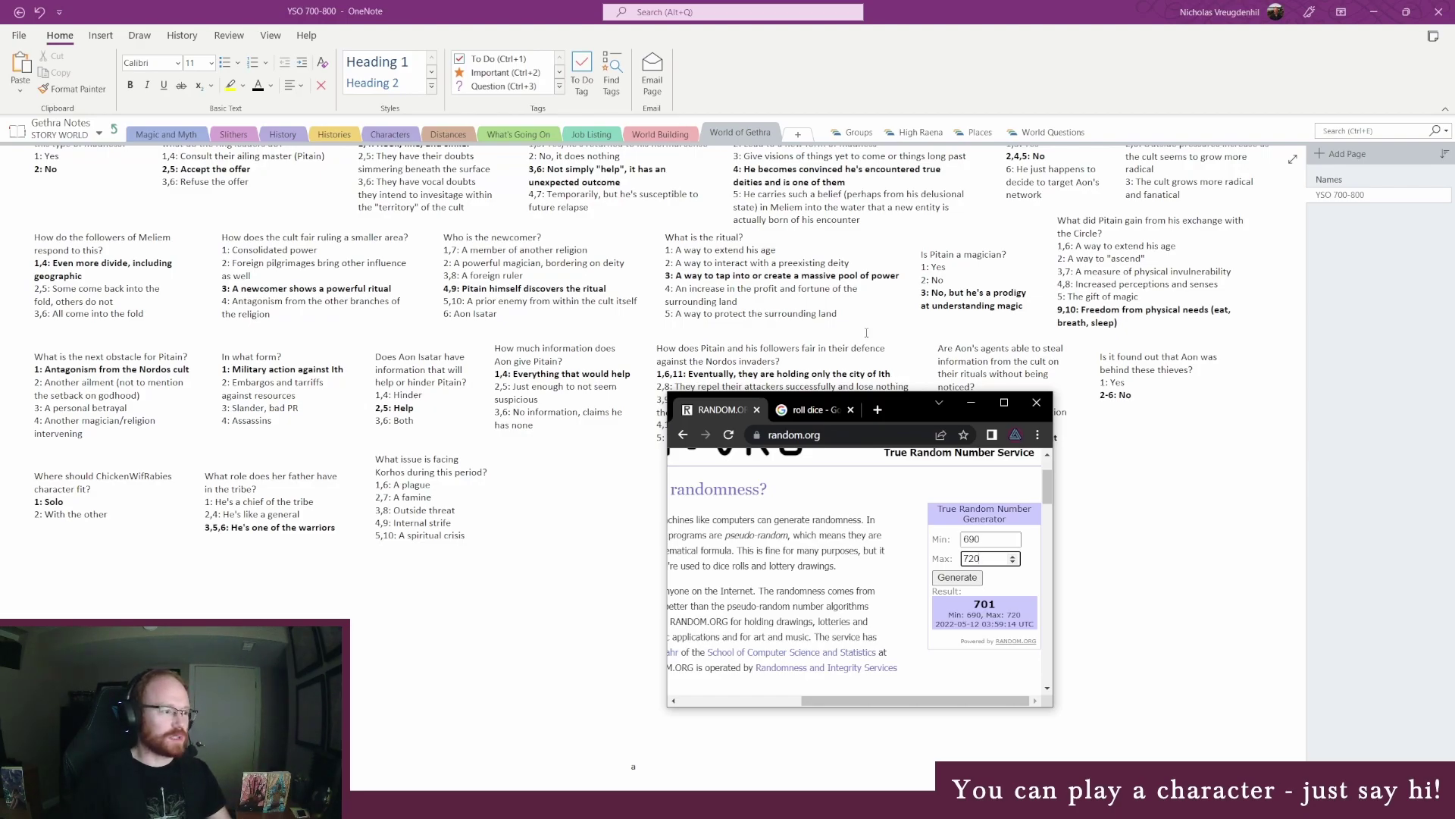
key("BackSpace")
key("BackSpace")
key("BackSpace")
type("10")
key("shift+Tab")
type("1")
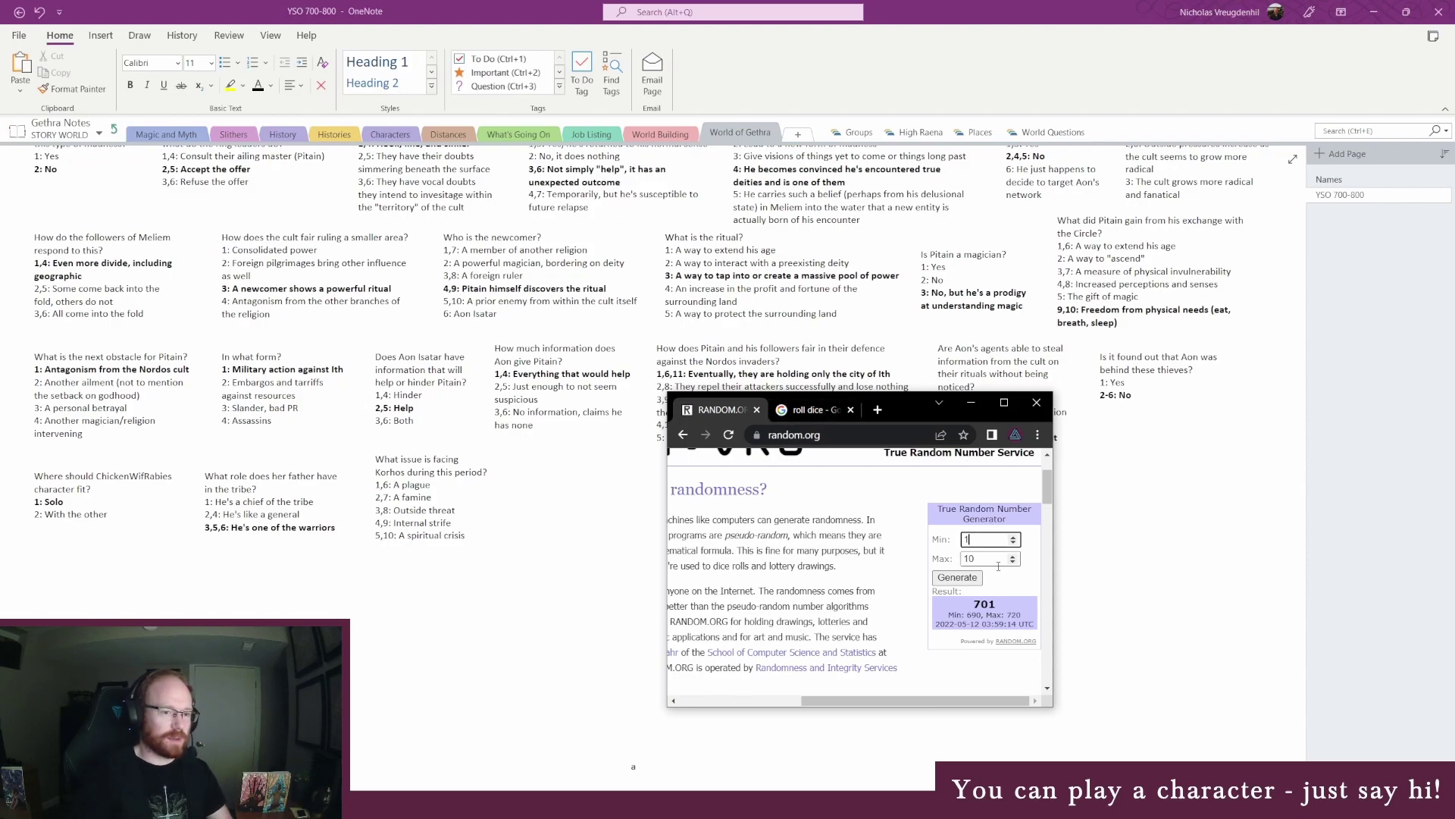
left_click(954, 580)
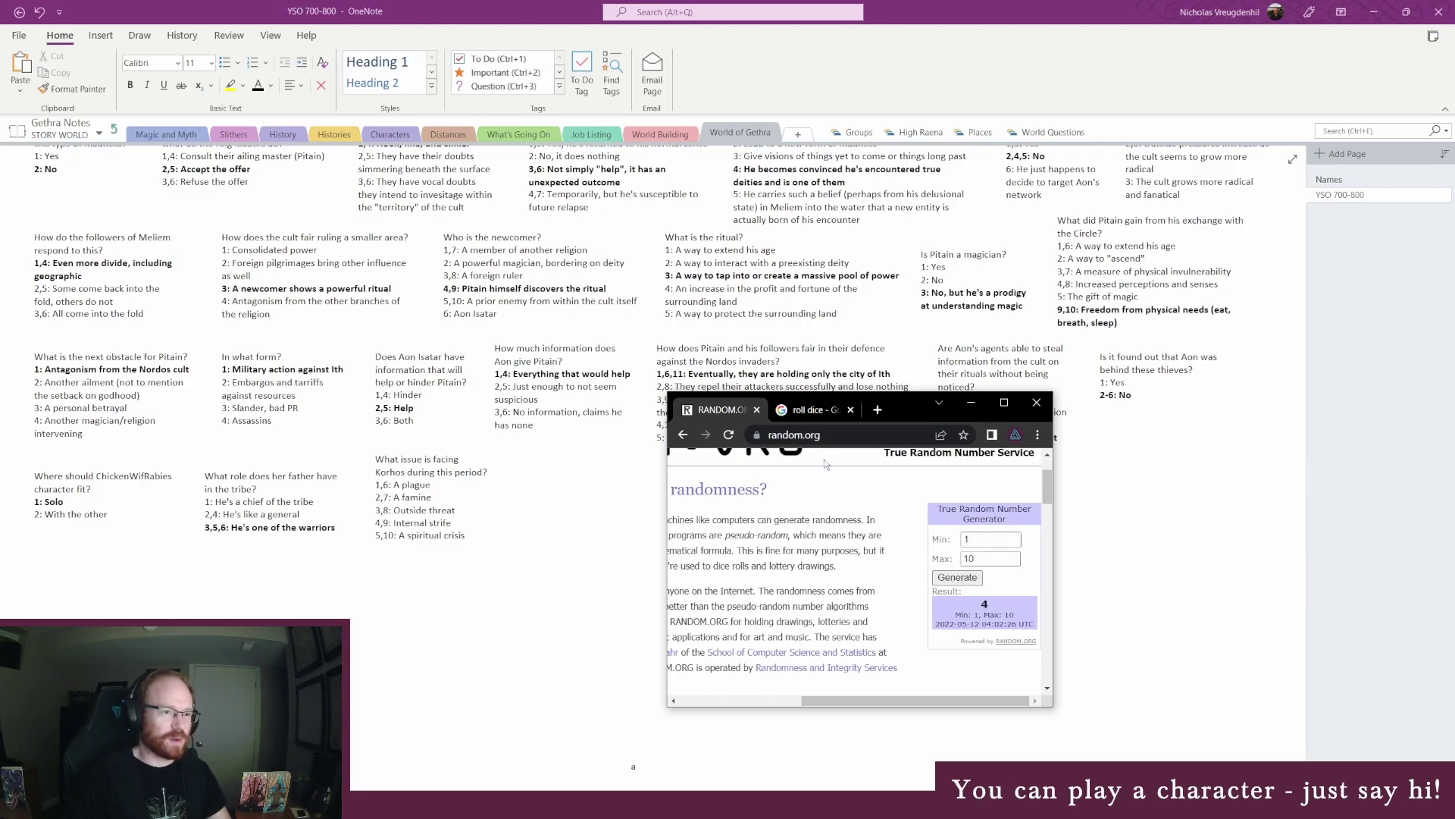
left_click(371, 520)
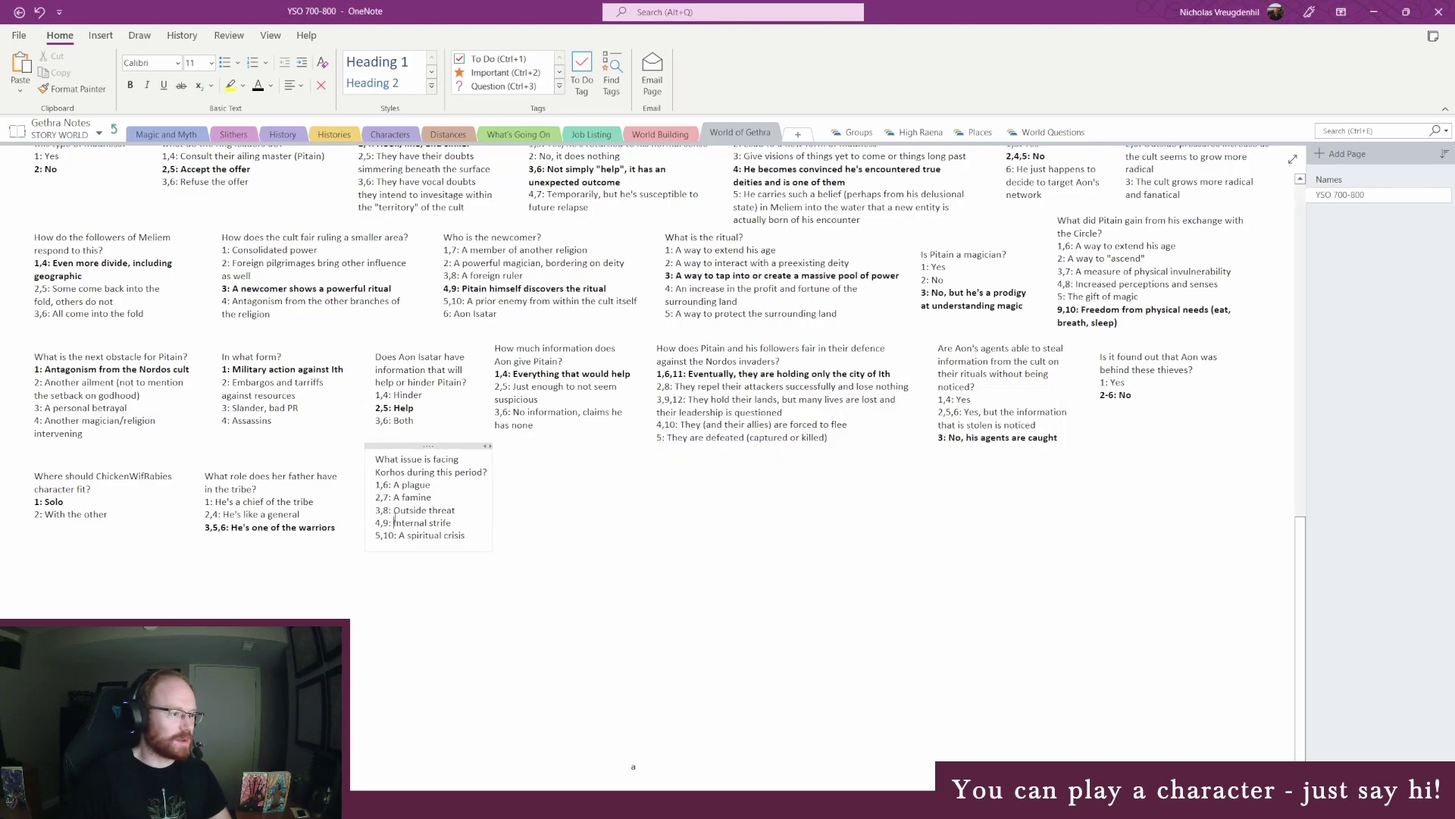
Bold the rolled option '4,9: Internal strife'
left_click(358, 522)
key("ctrl+b")
left_click(551, 513)
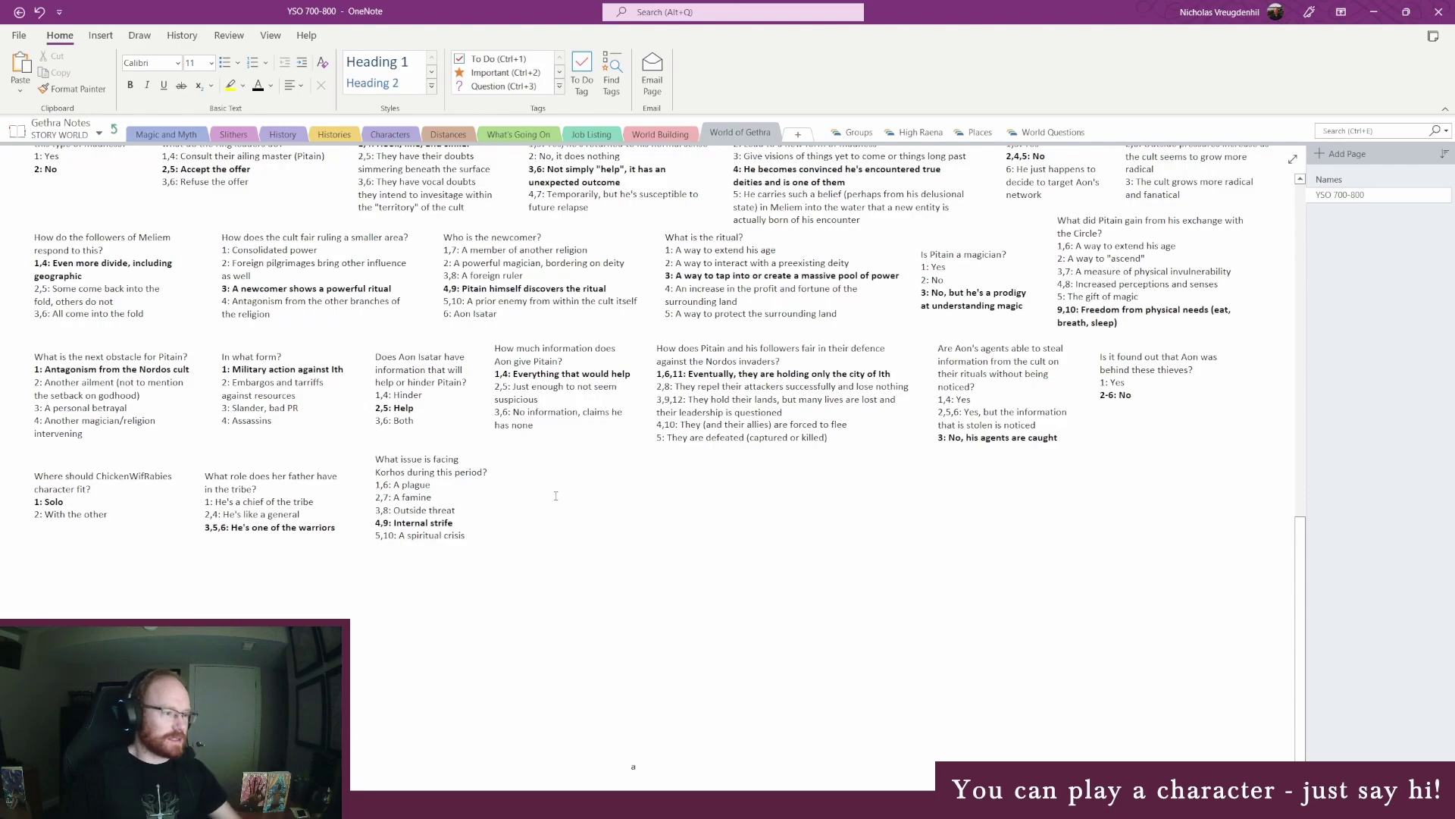
Add 'What is the scale of the internal strife?' with answer 1 about one large tribe in civil war
type("Wh")
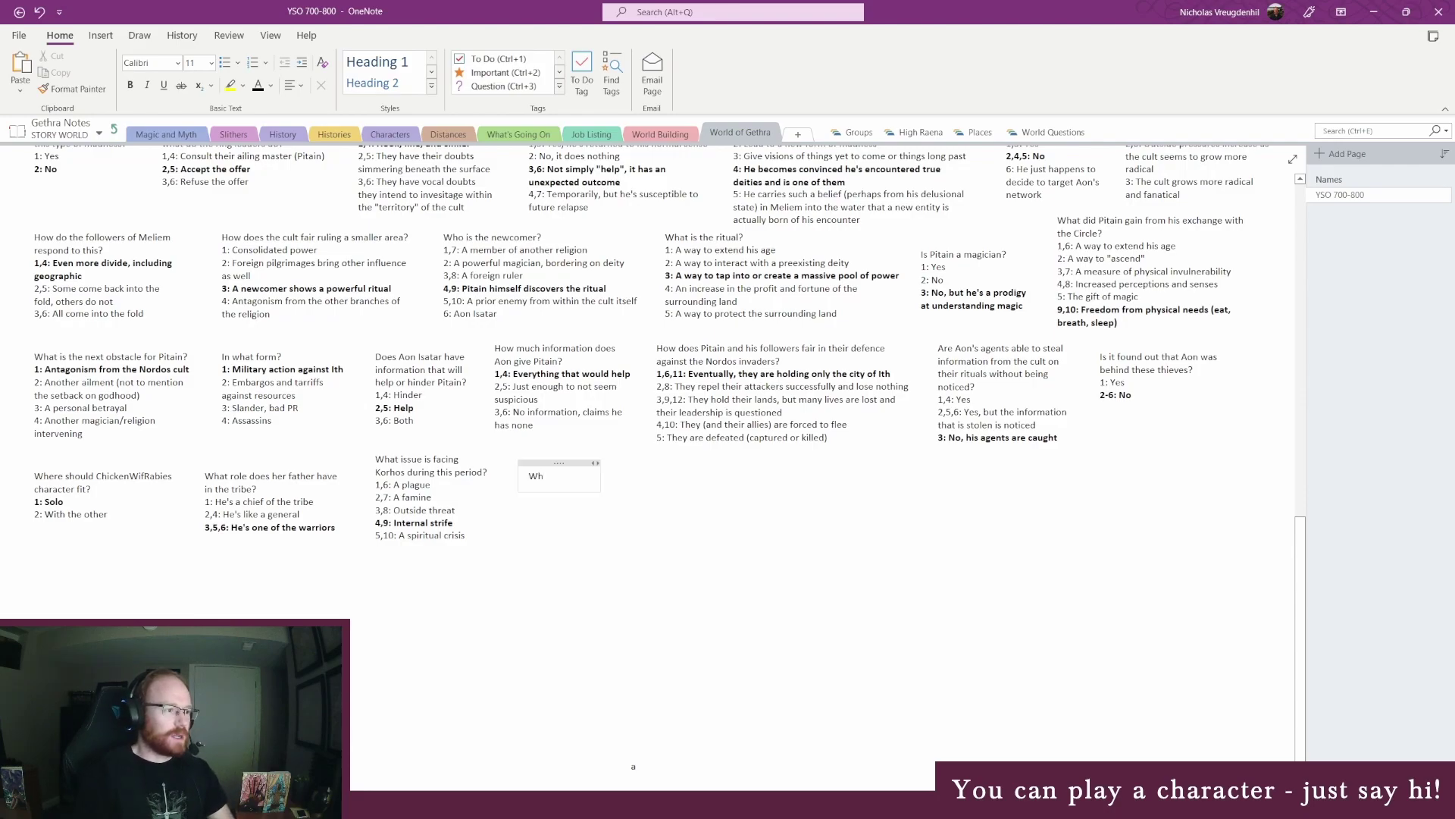
type("at is")
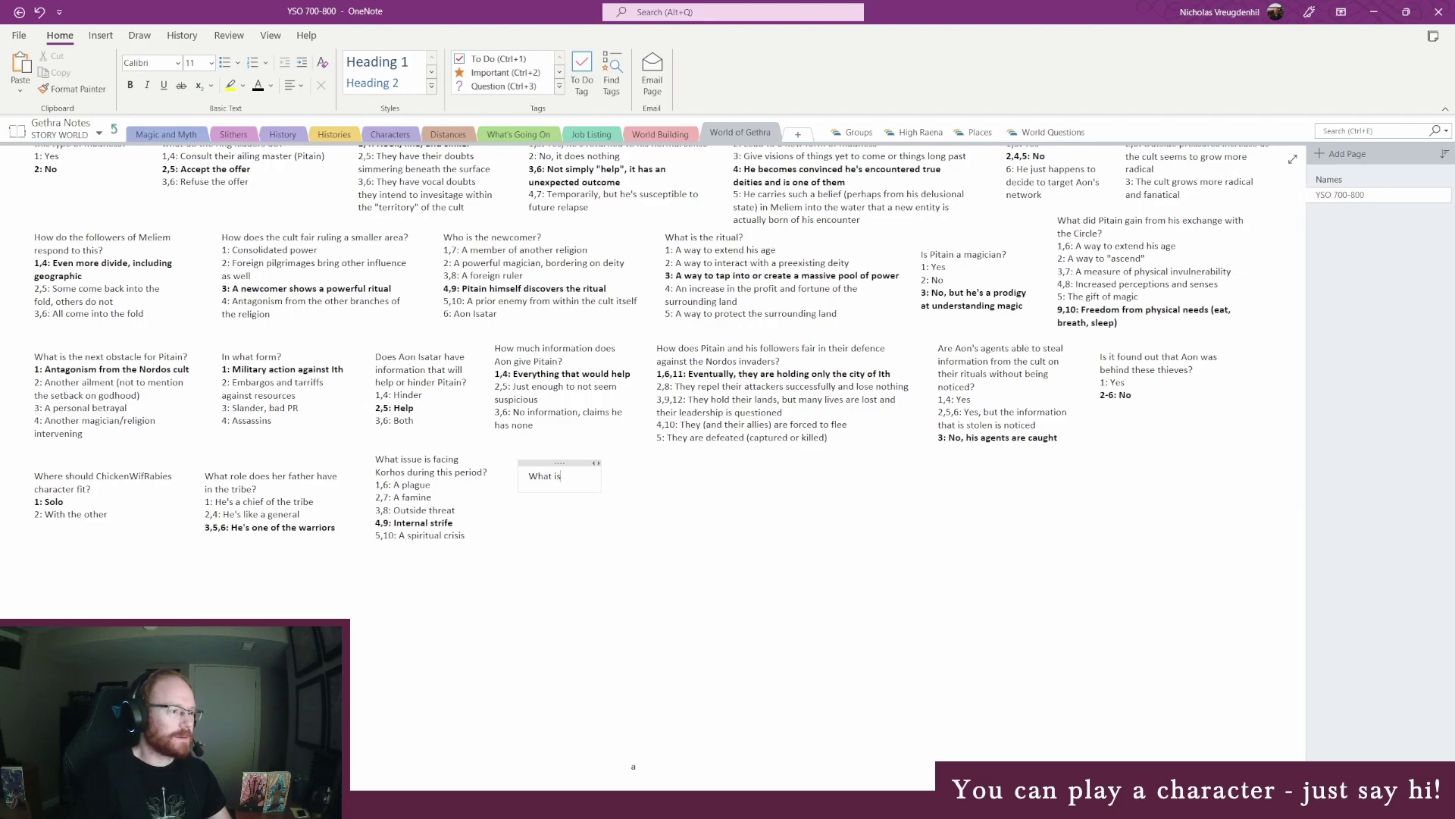
type(" the scale of the internal s")
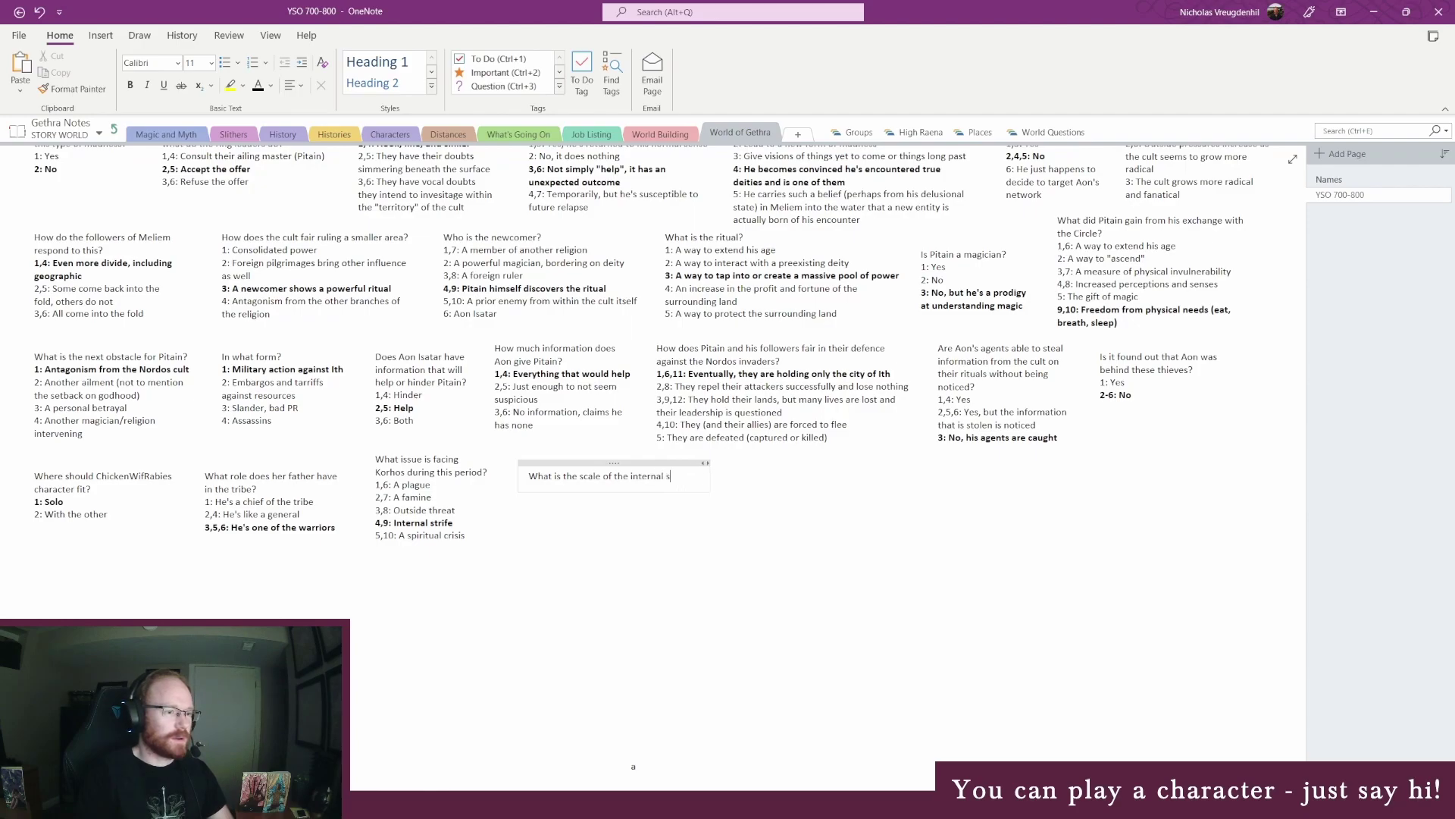
type("rife? 1: All")
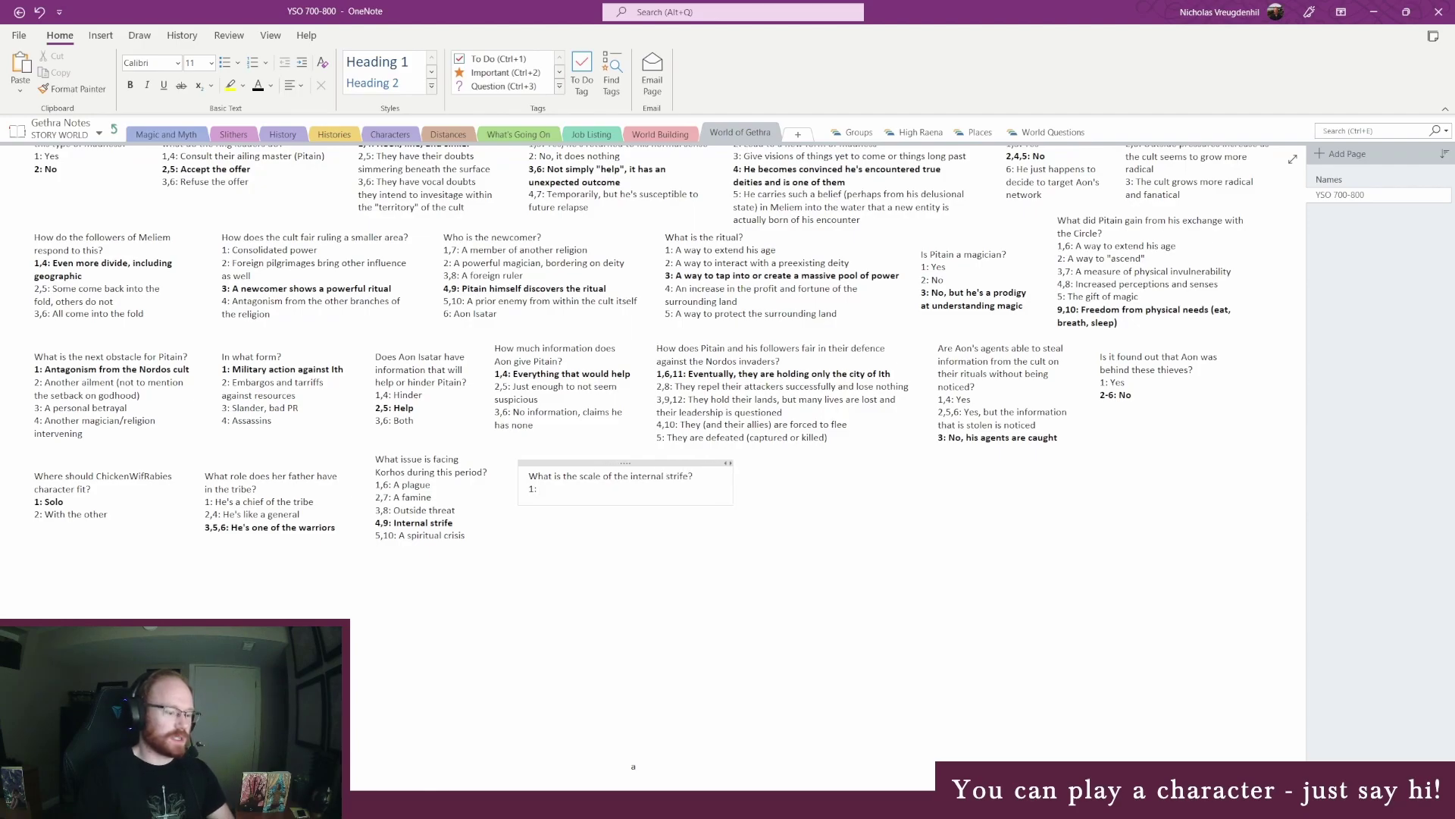
key("BackSpace")
key("BackSpace")
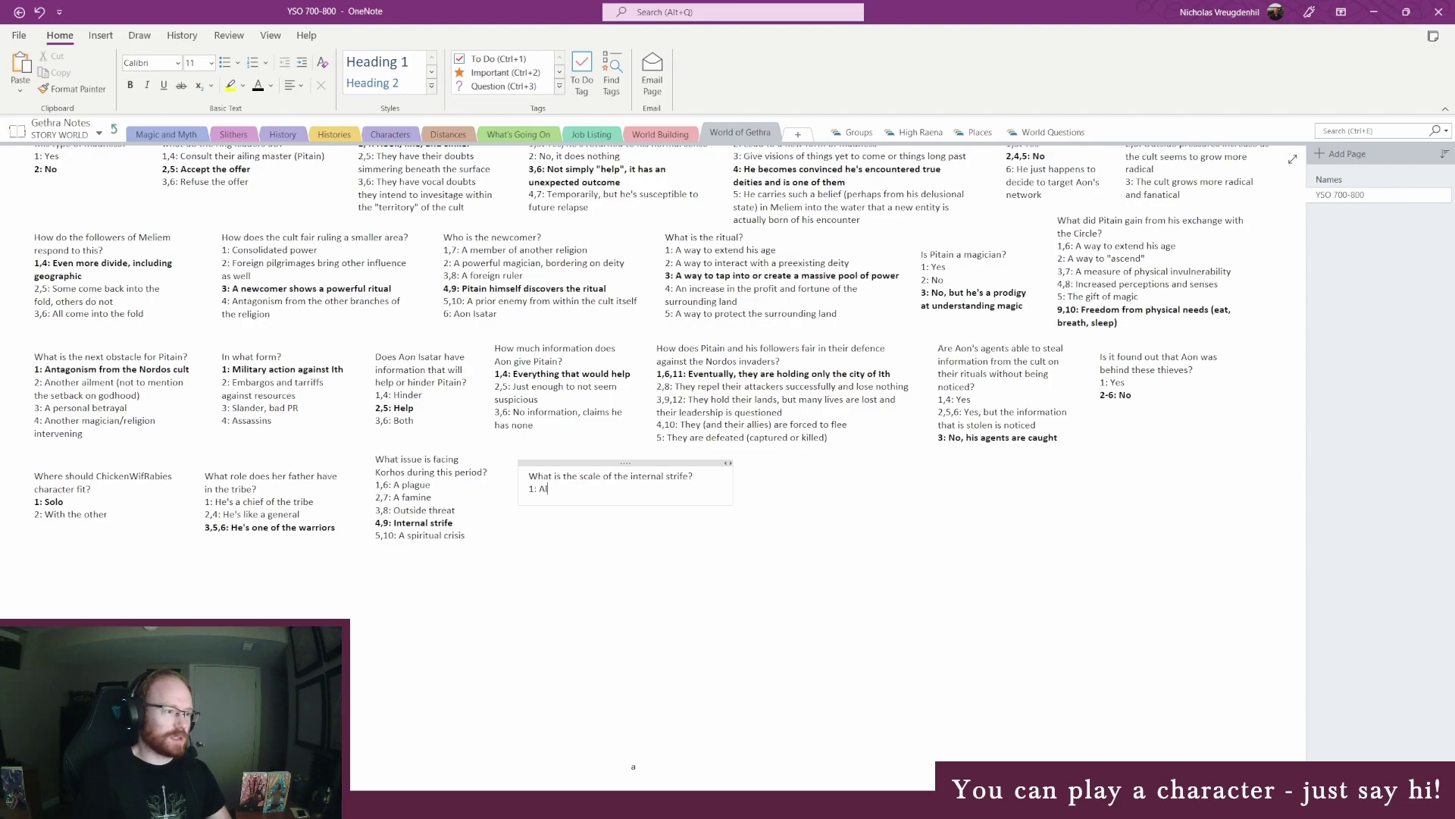
type("There's one tribe")
key("BackSpace")
key("BackSpace")
key("BackSpace")
key("BackSpace")
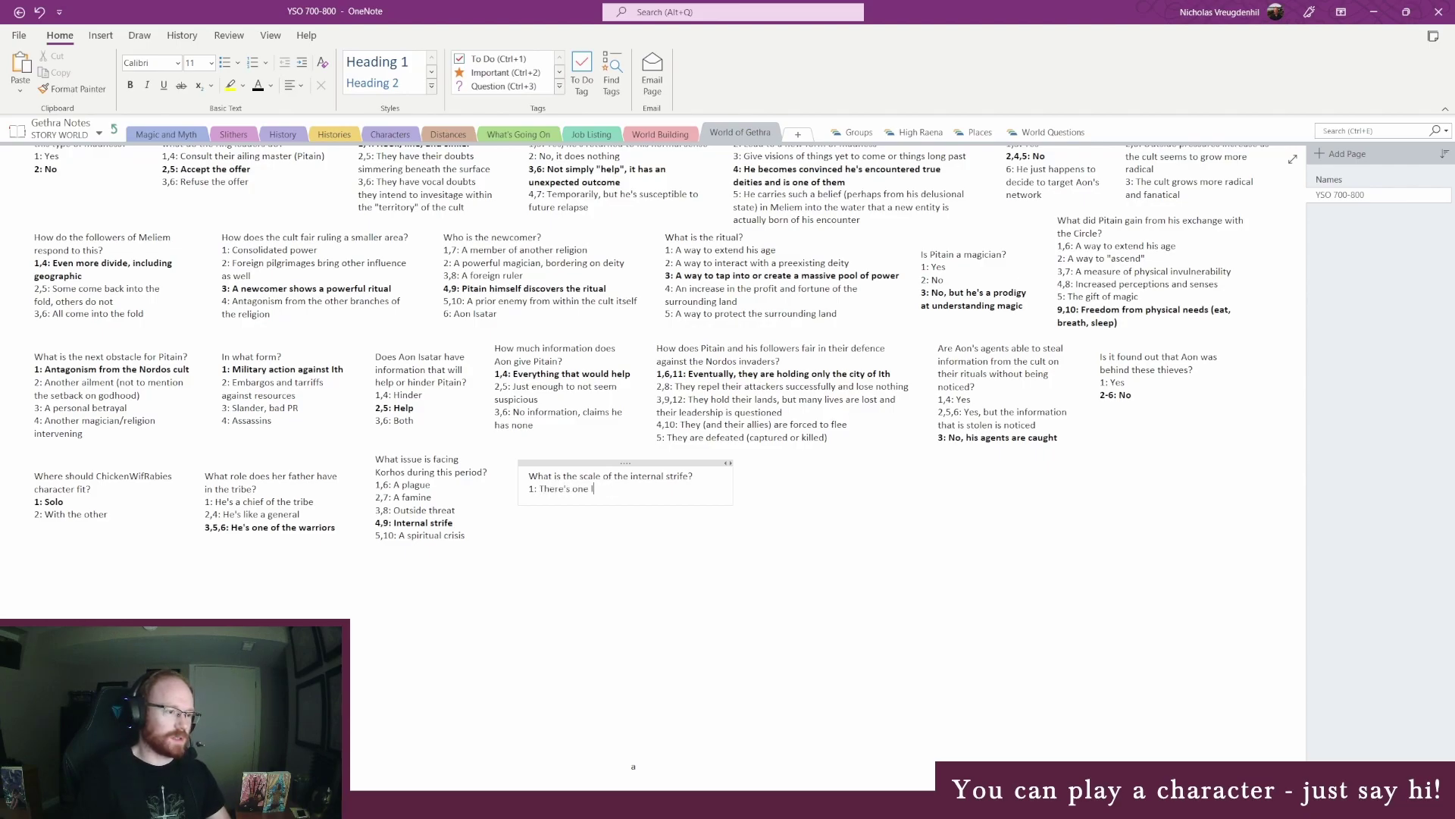
type("large tribe")
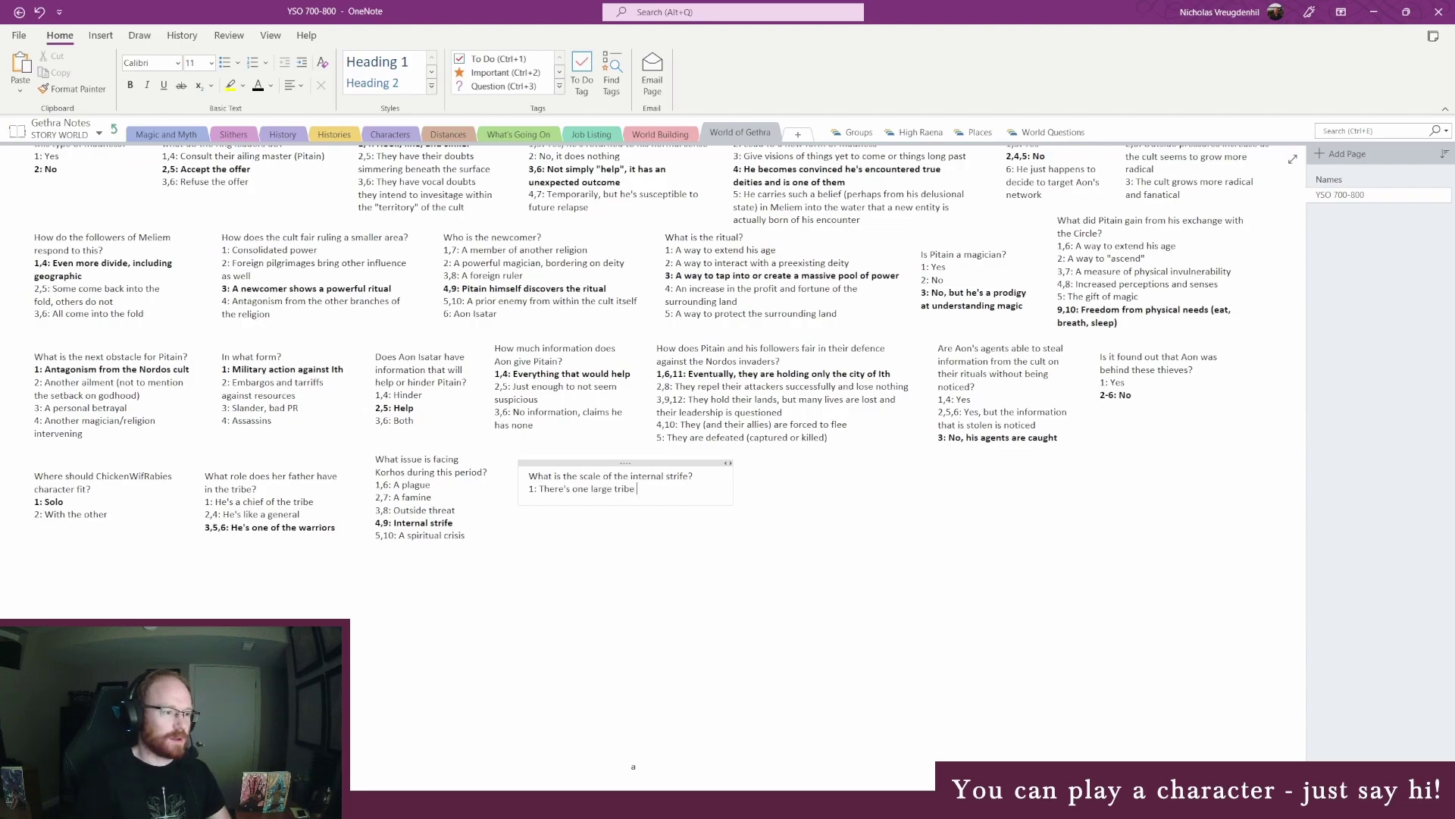
type(" on the isle a")
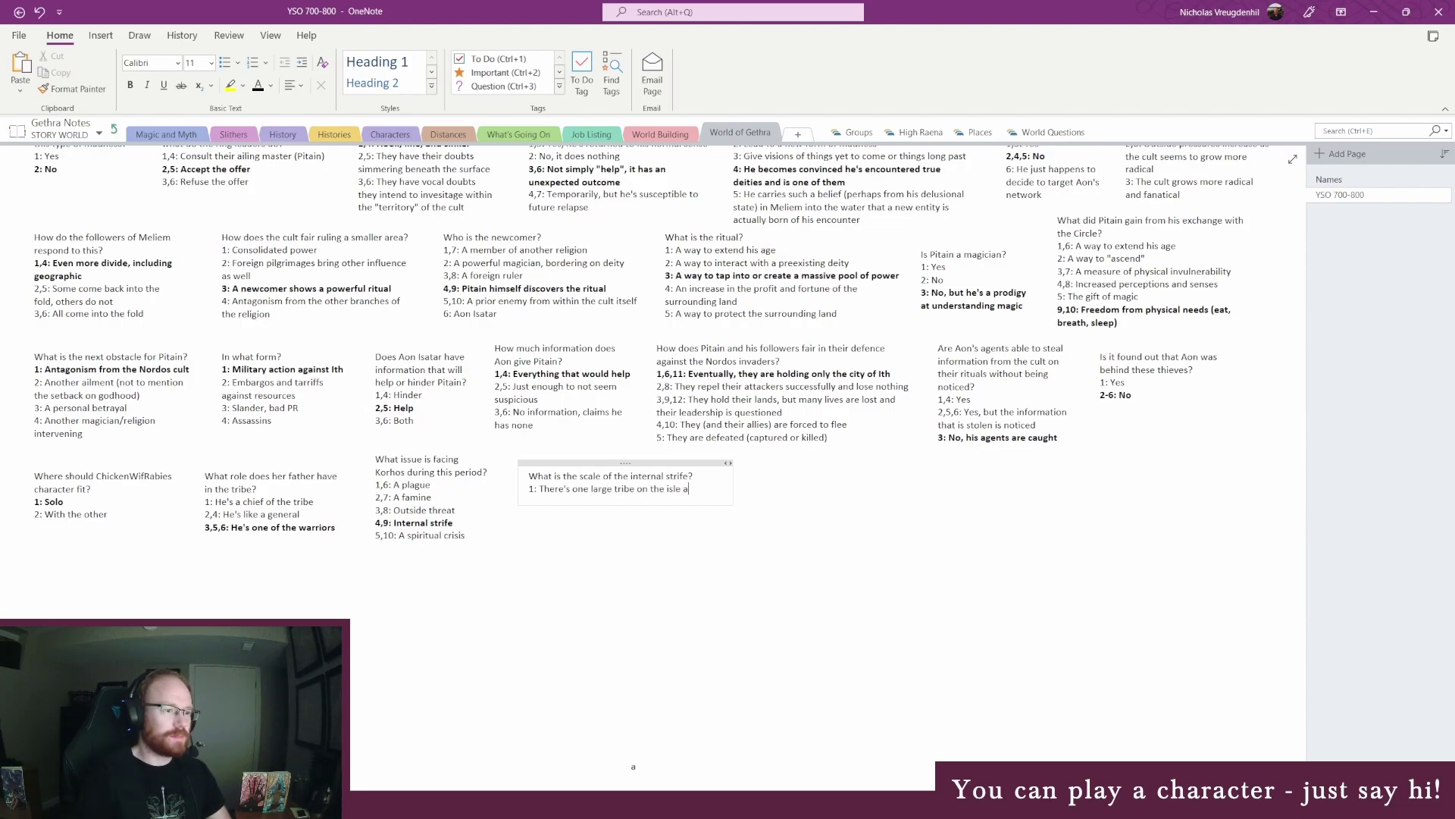
type("nd it's ")
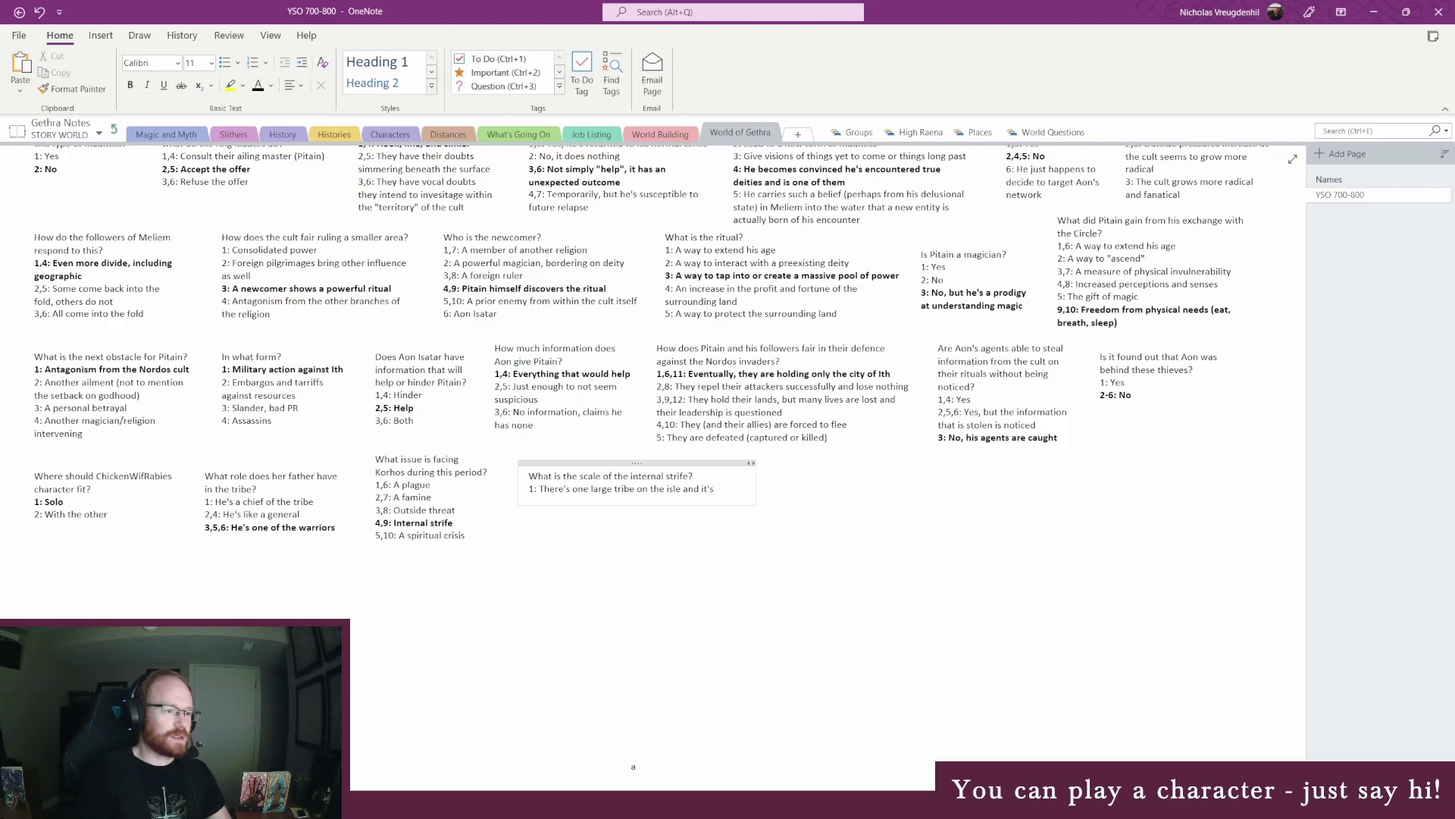
type("similar ")
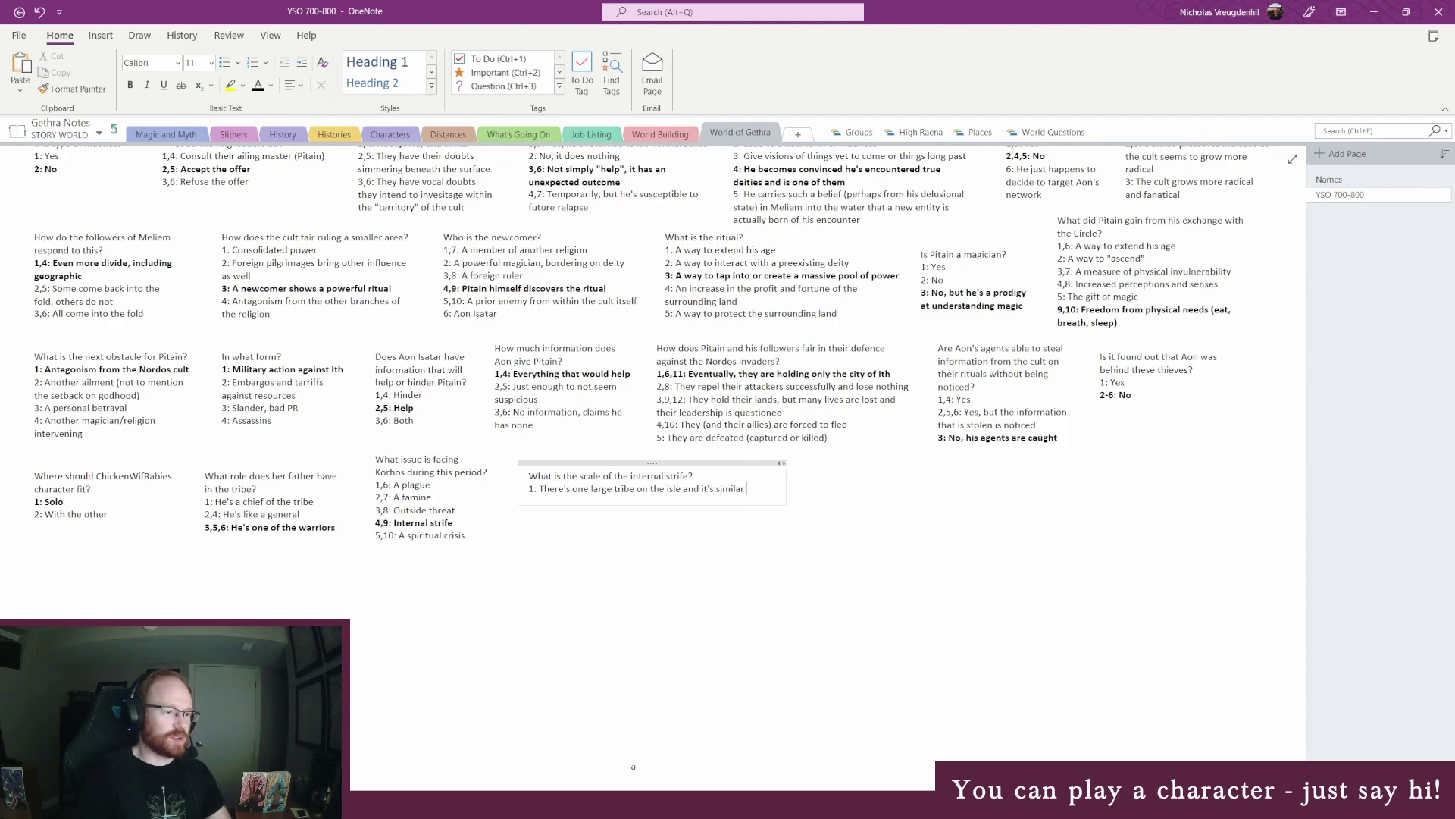
type("to a civil war currently")
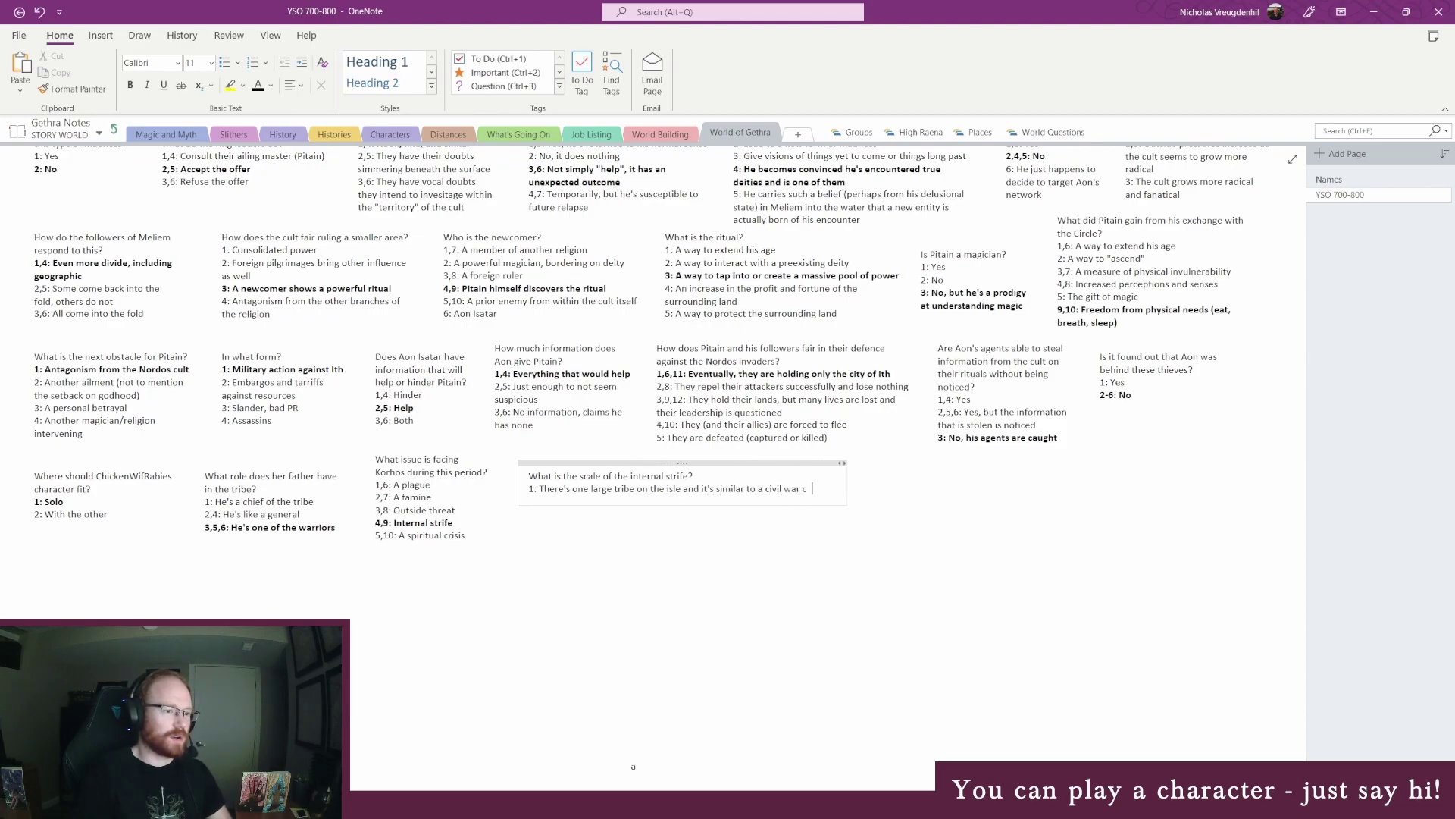
Add answer 2 about multiple tribes at odds, start answer 3, and narrow the note
key("Return")
type("2: ")
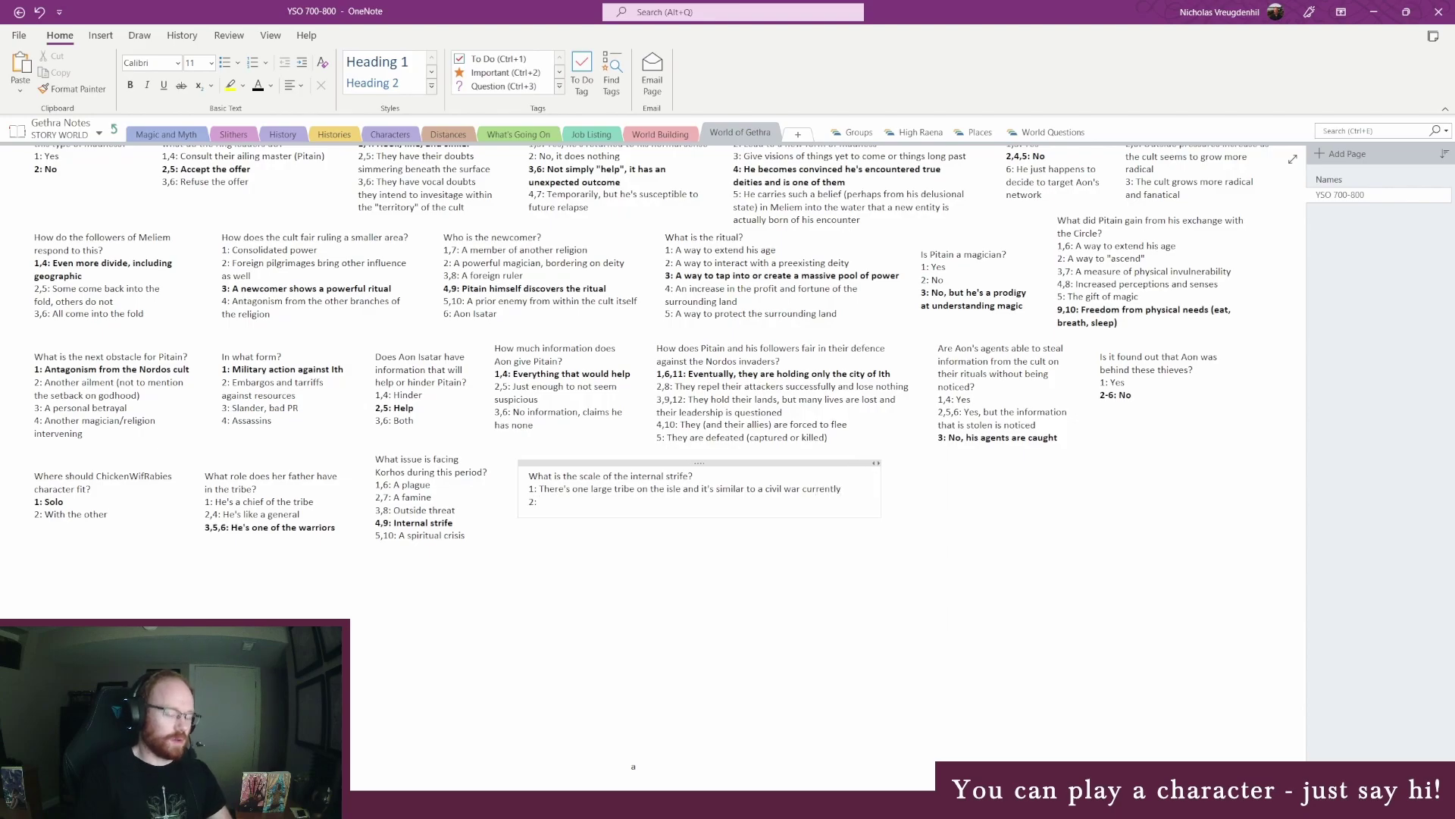
type("There c")
type("re multiple trib")
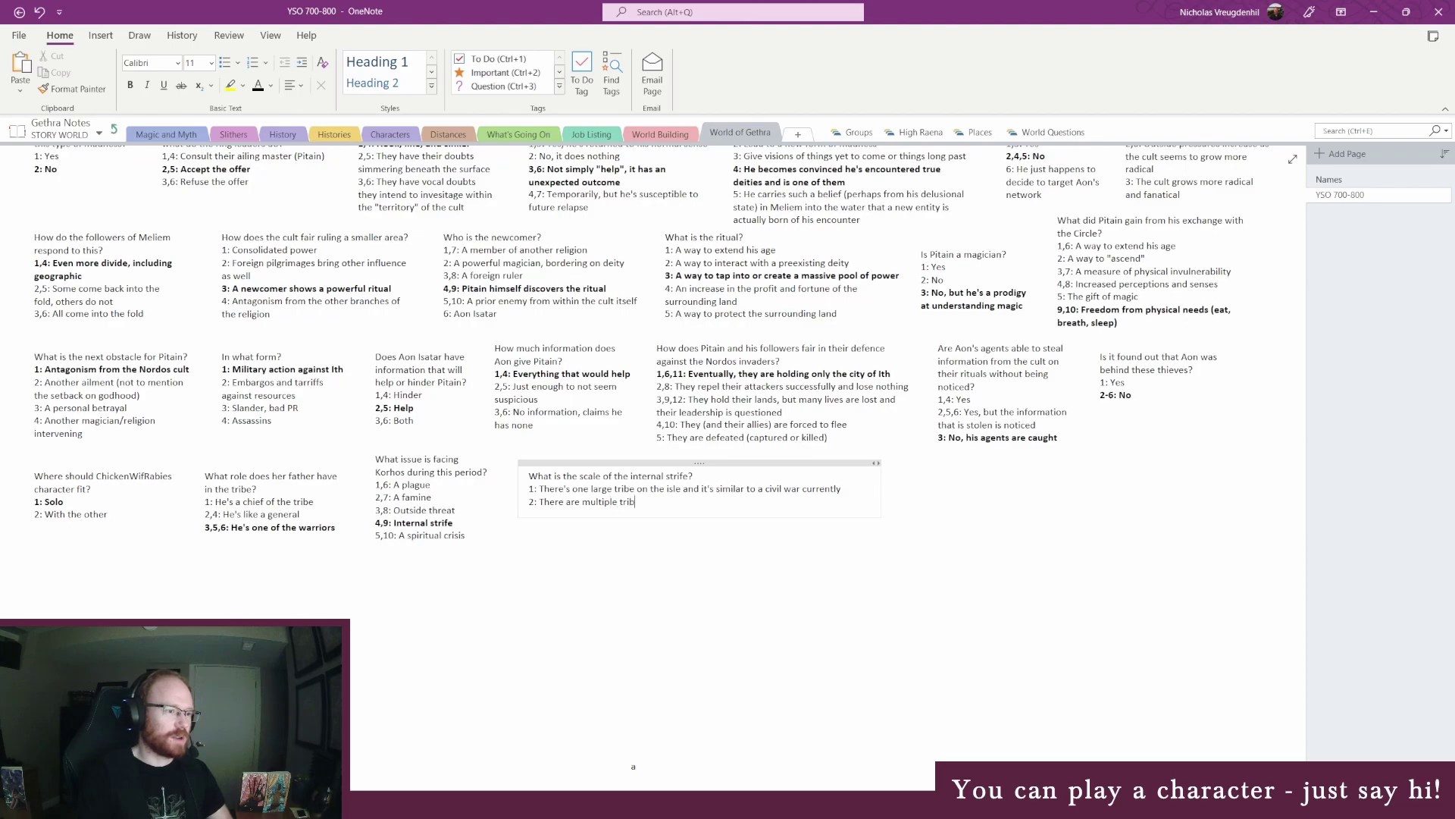
type("es and some ")
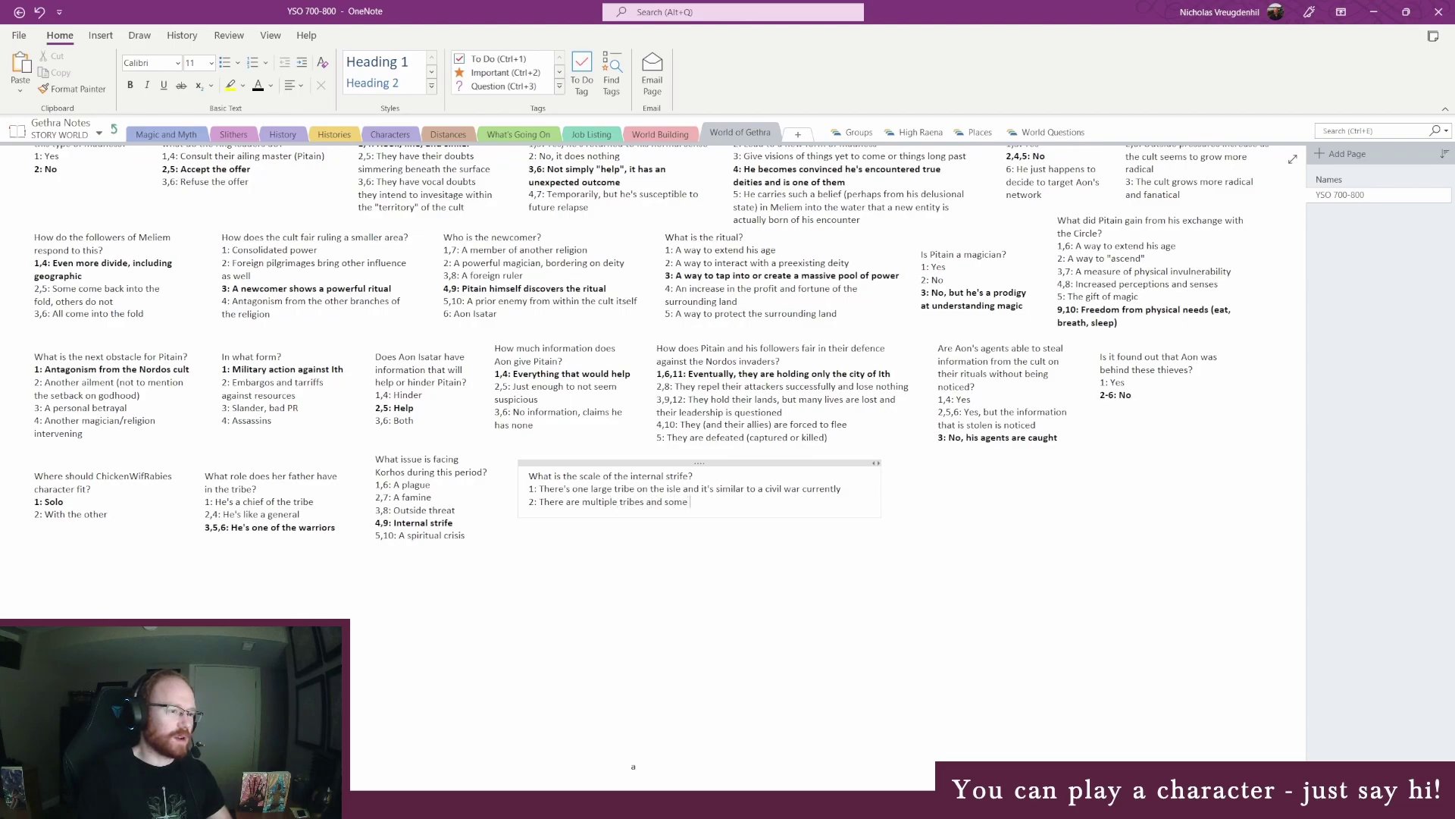
type("are")
type(" at odds w")
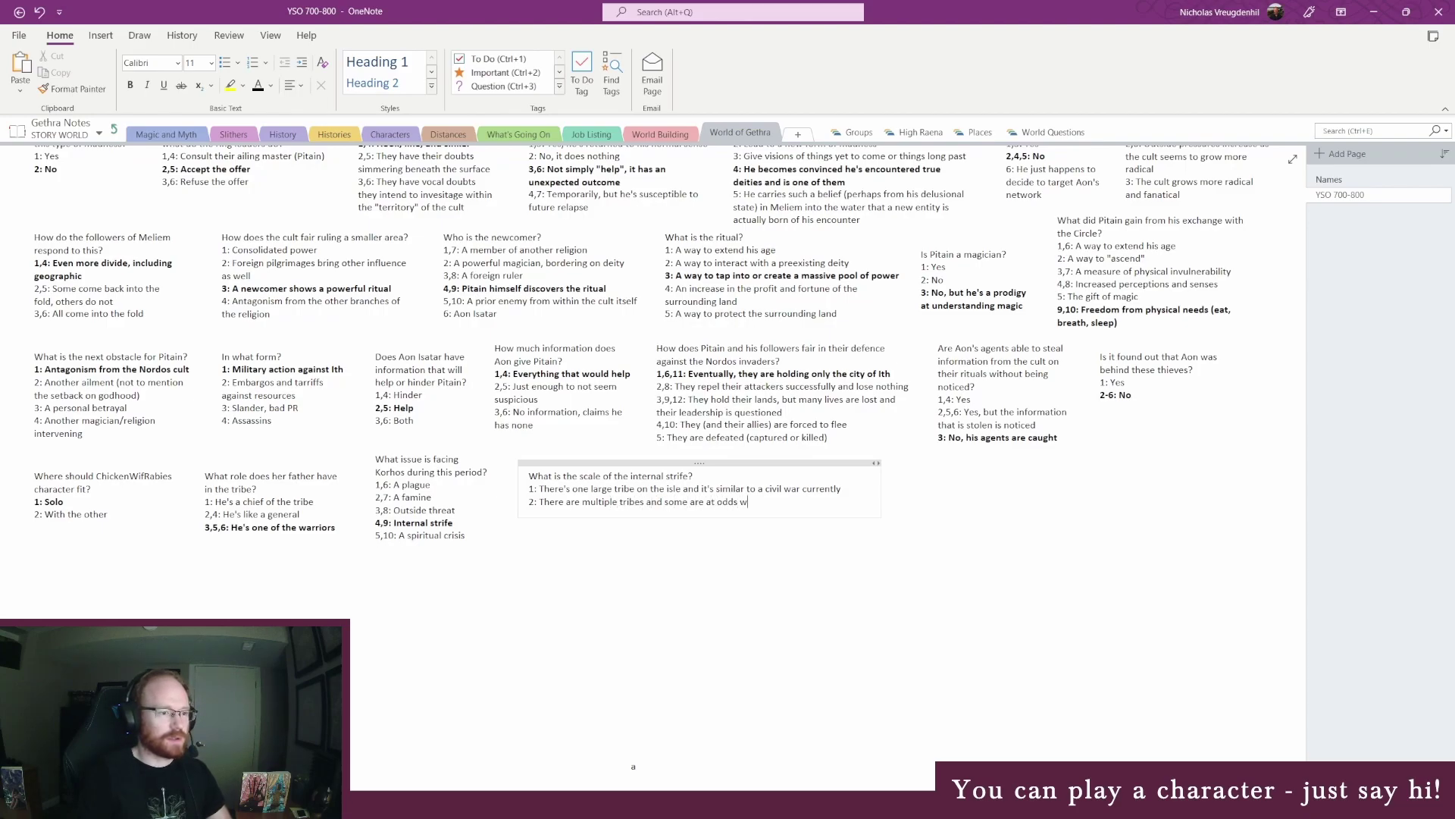
type("ith each other")
key("Return")
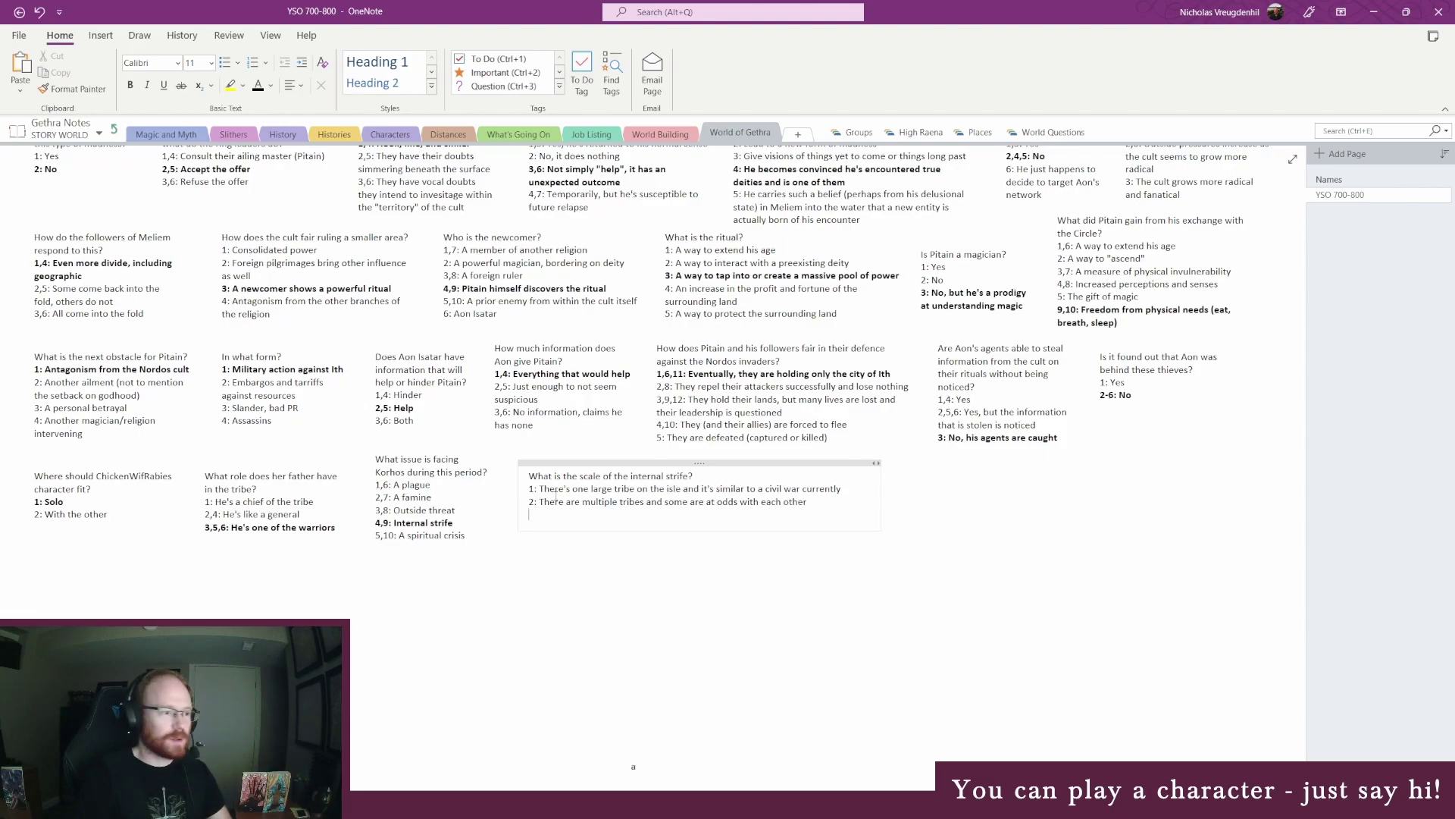
type("3:")
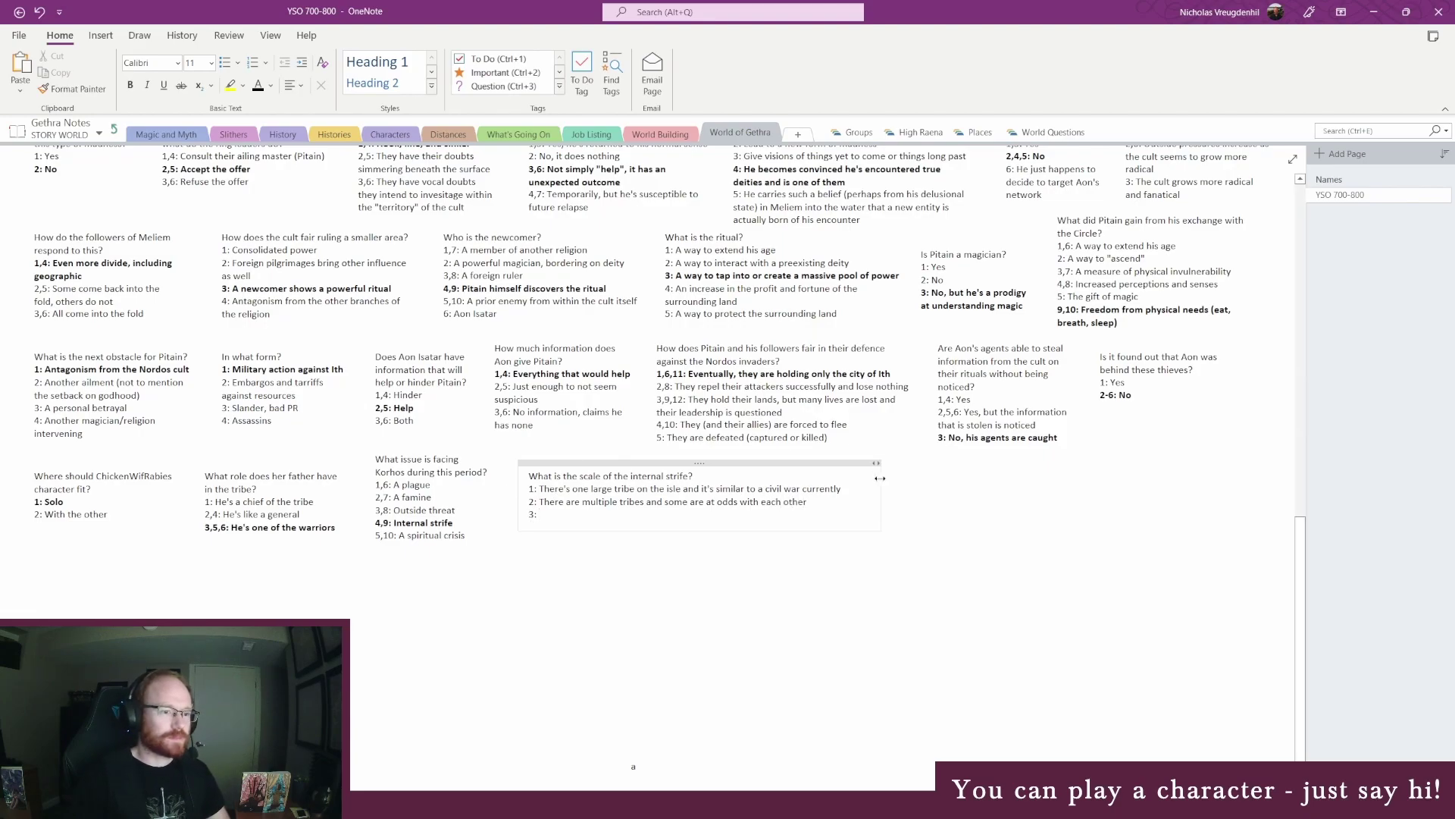
left_click_drag(879, 478, 712, 486)
Write answer 3 about Lu'thera's tribe's internal tension and renumber the answers 1,4 / 2,5 / 3,6
left_click(568, 547)
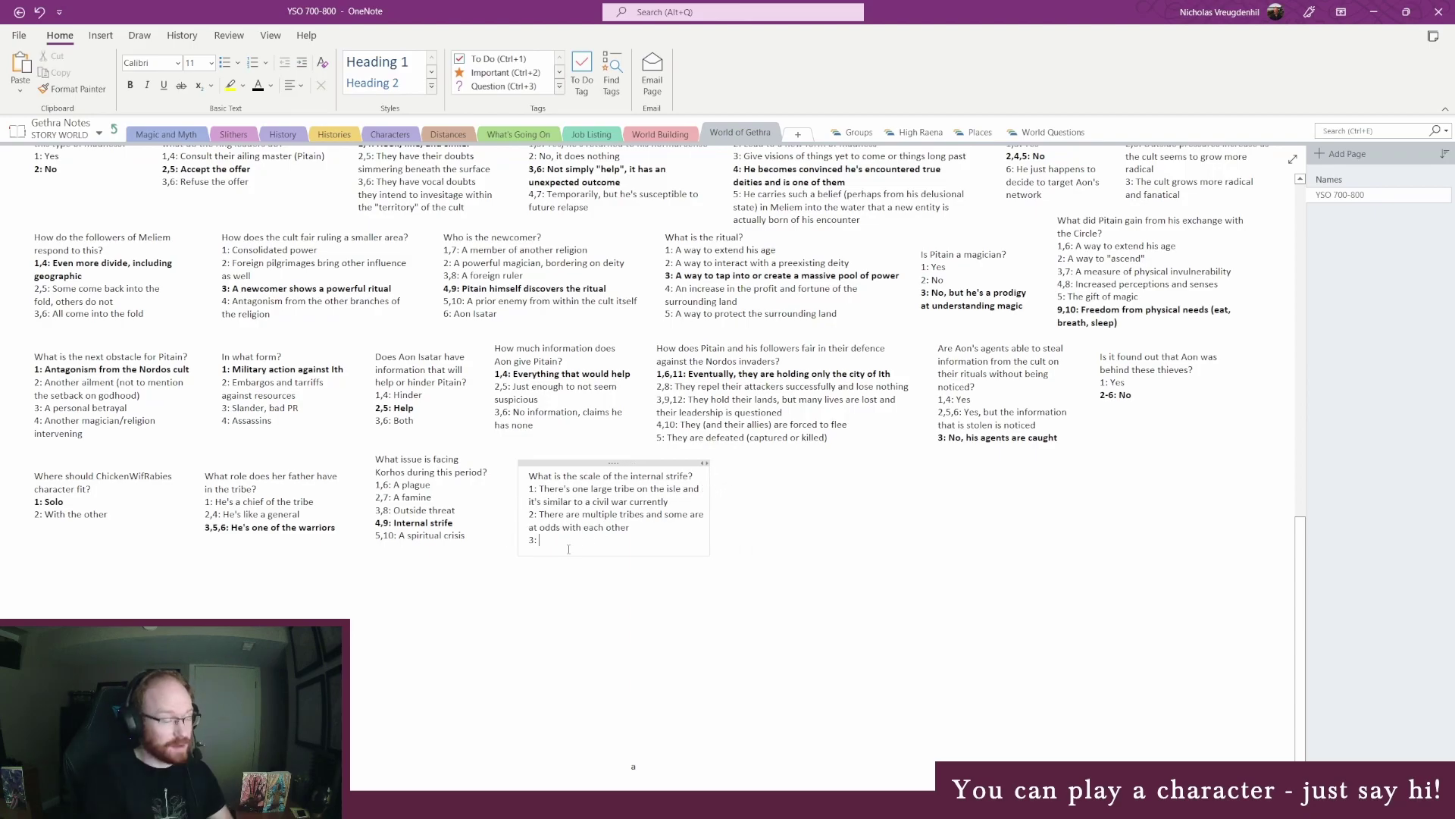
type("There are multiple tribes and")
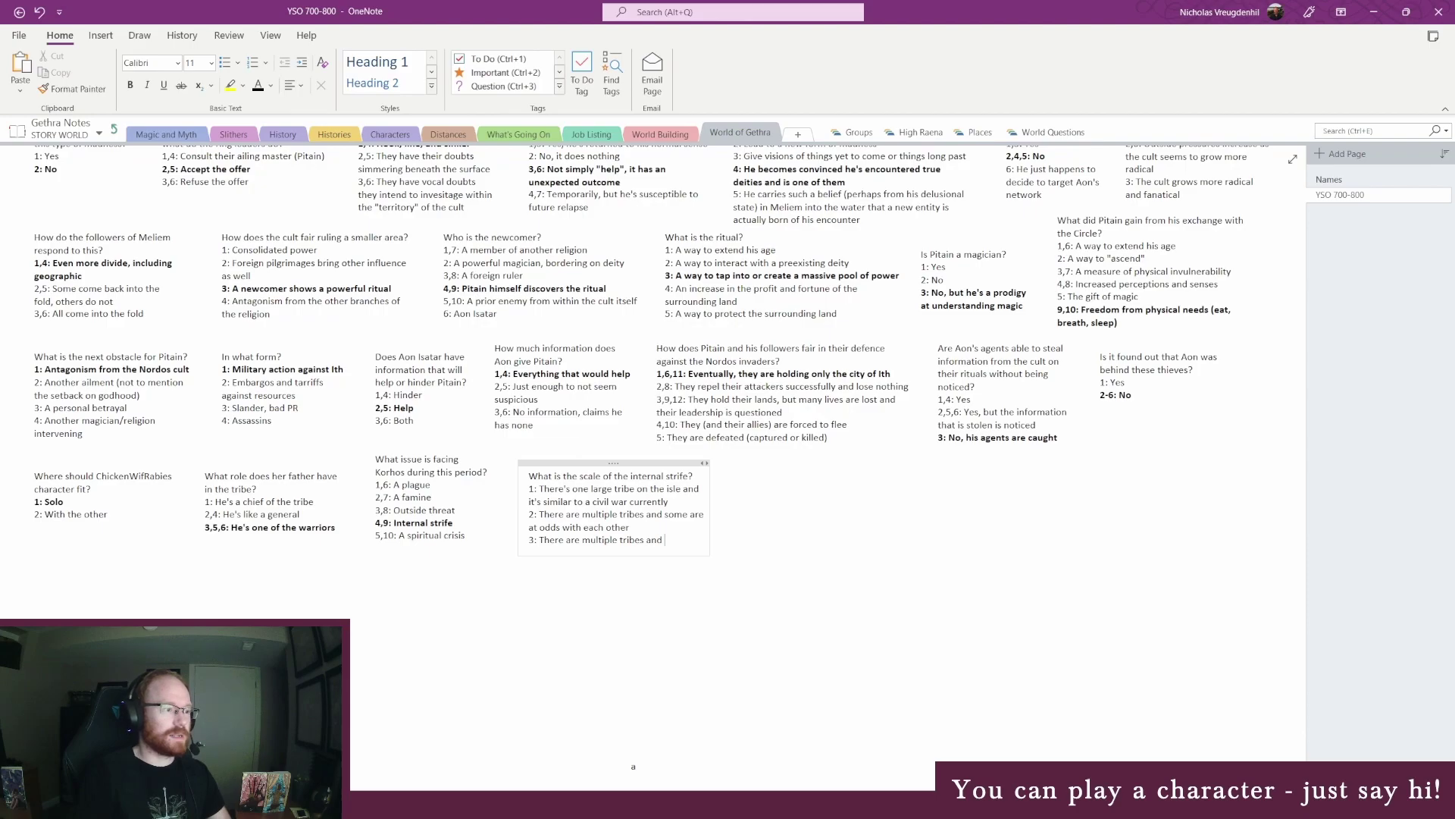
type(" Lu'there")
type("'s tribe is ")
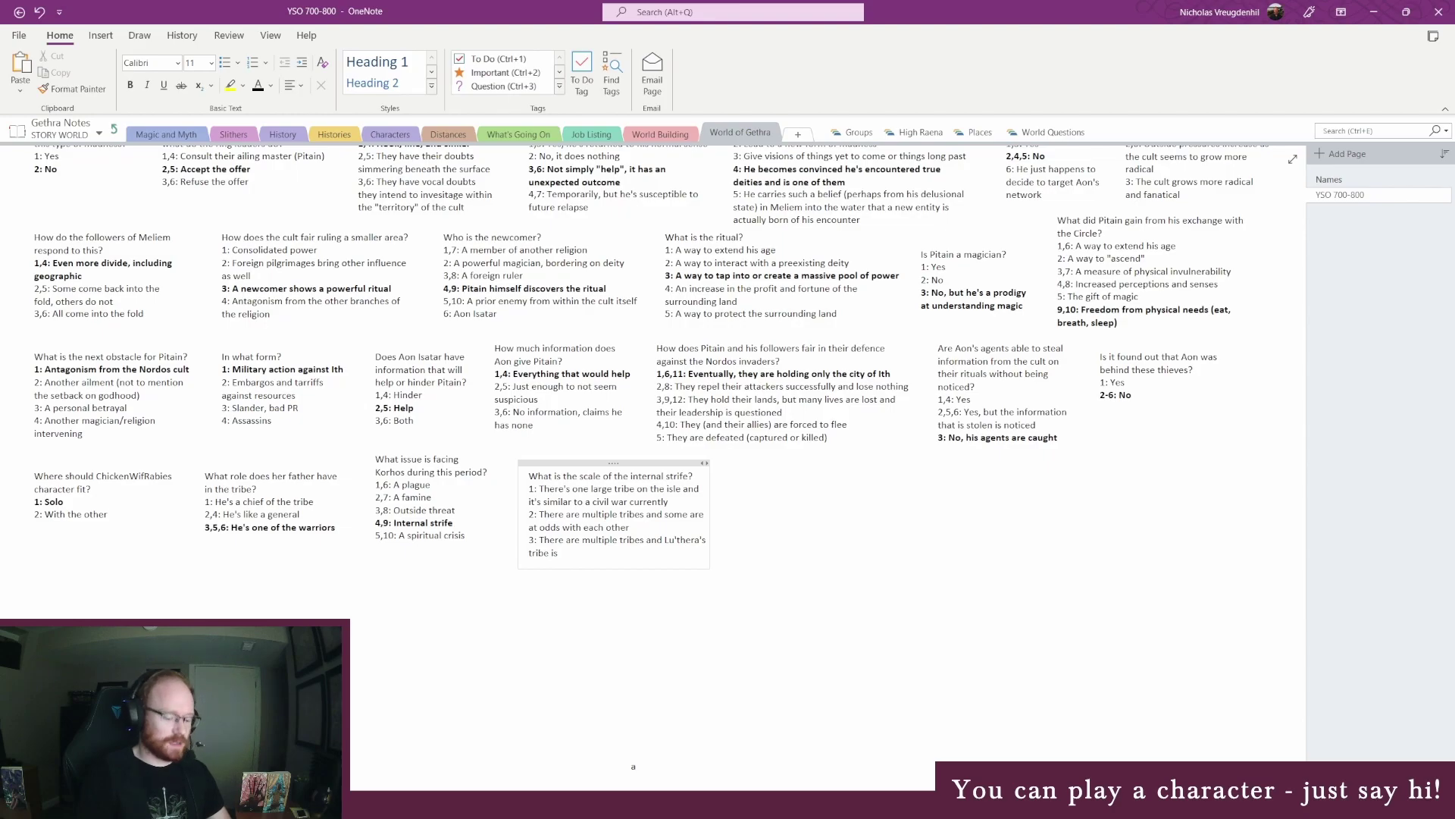
type("having int")
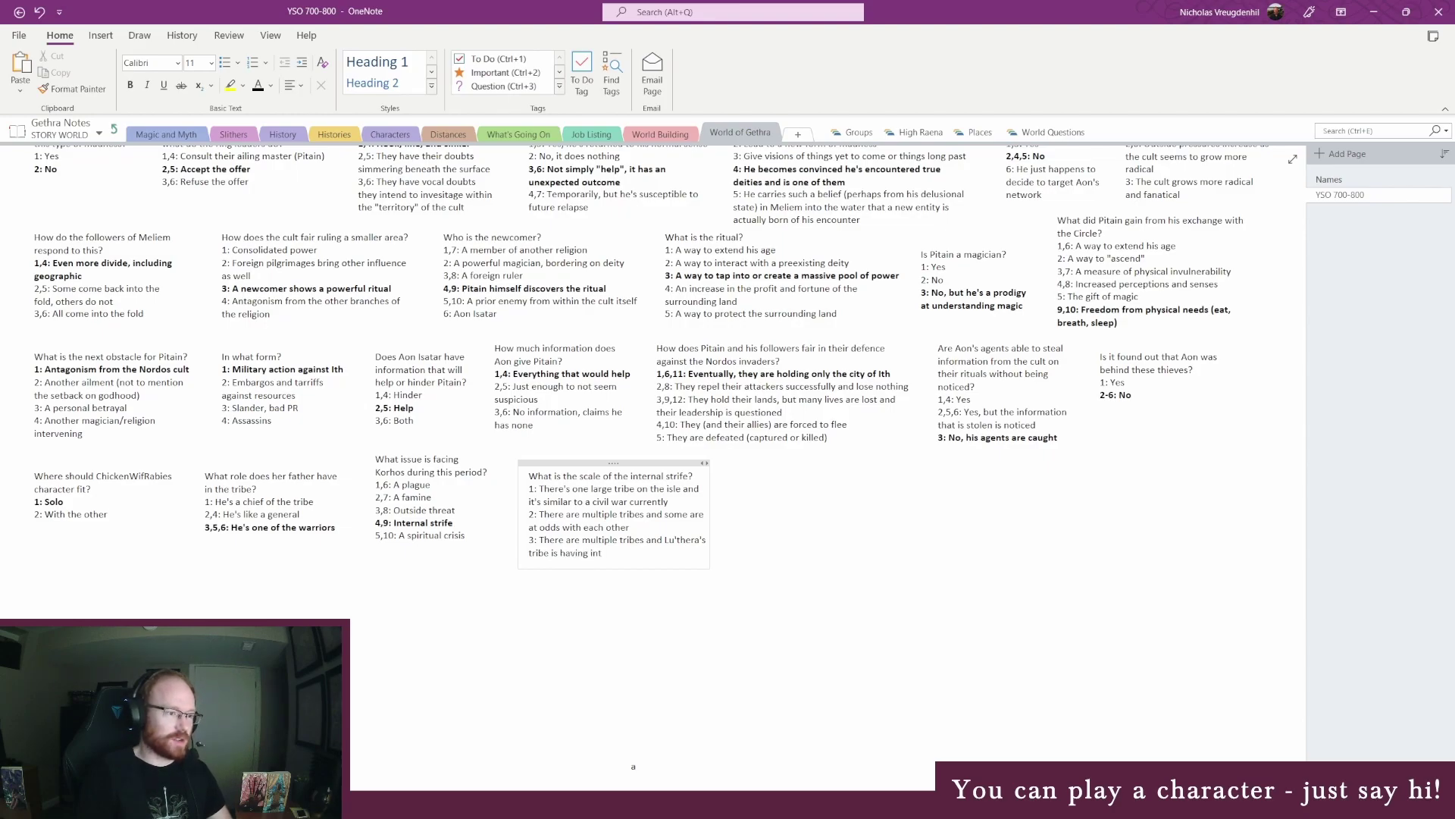
type("ernal tension")
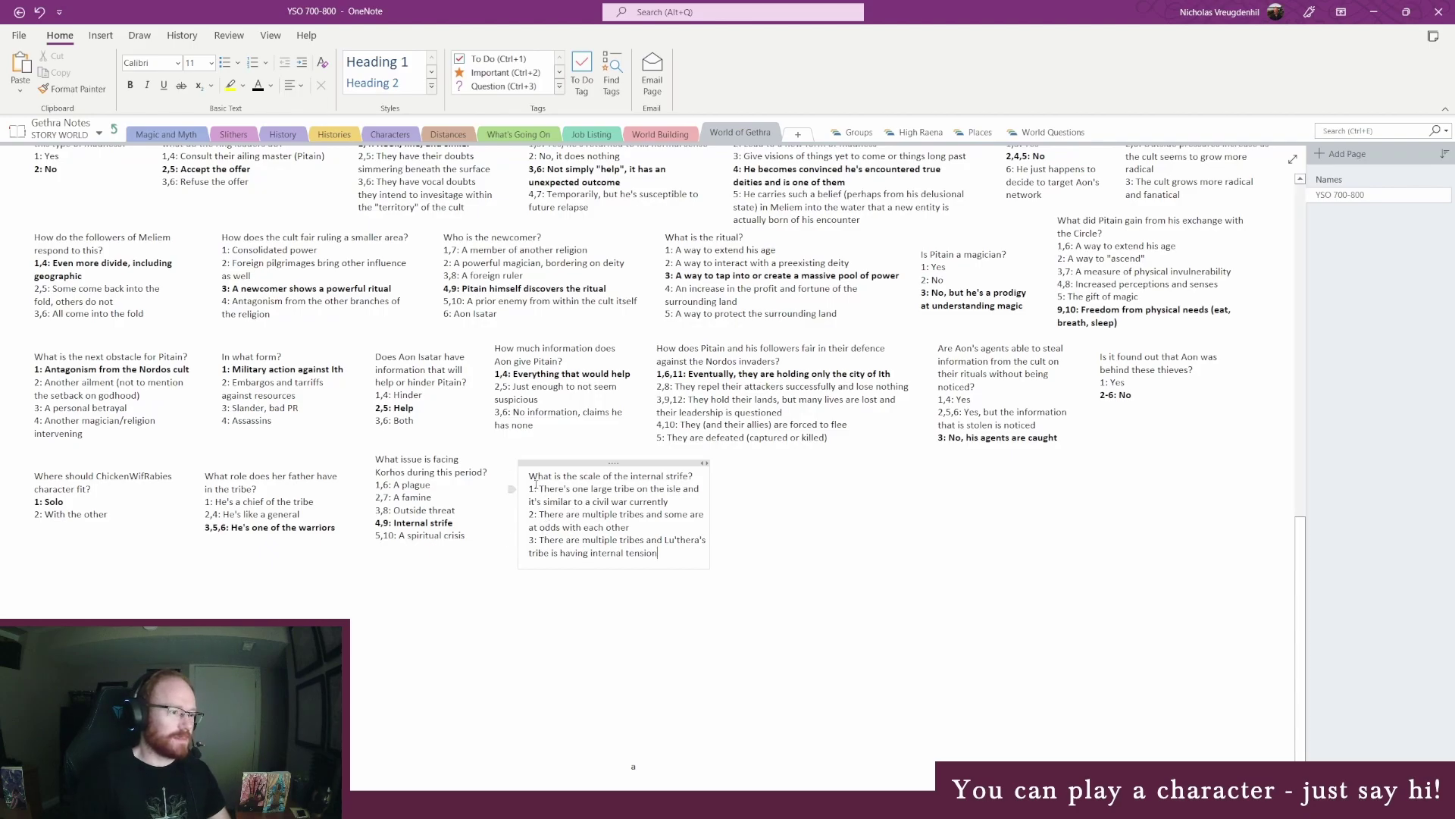
type(",4")
key("Down")
key("Down")
type(",5")
key("Down")
key("Down")
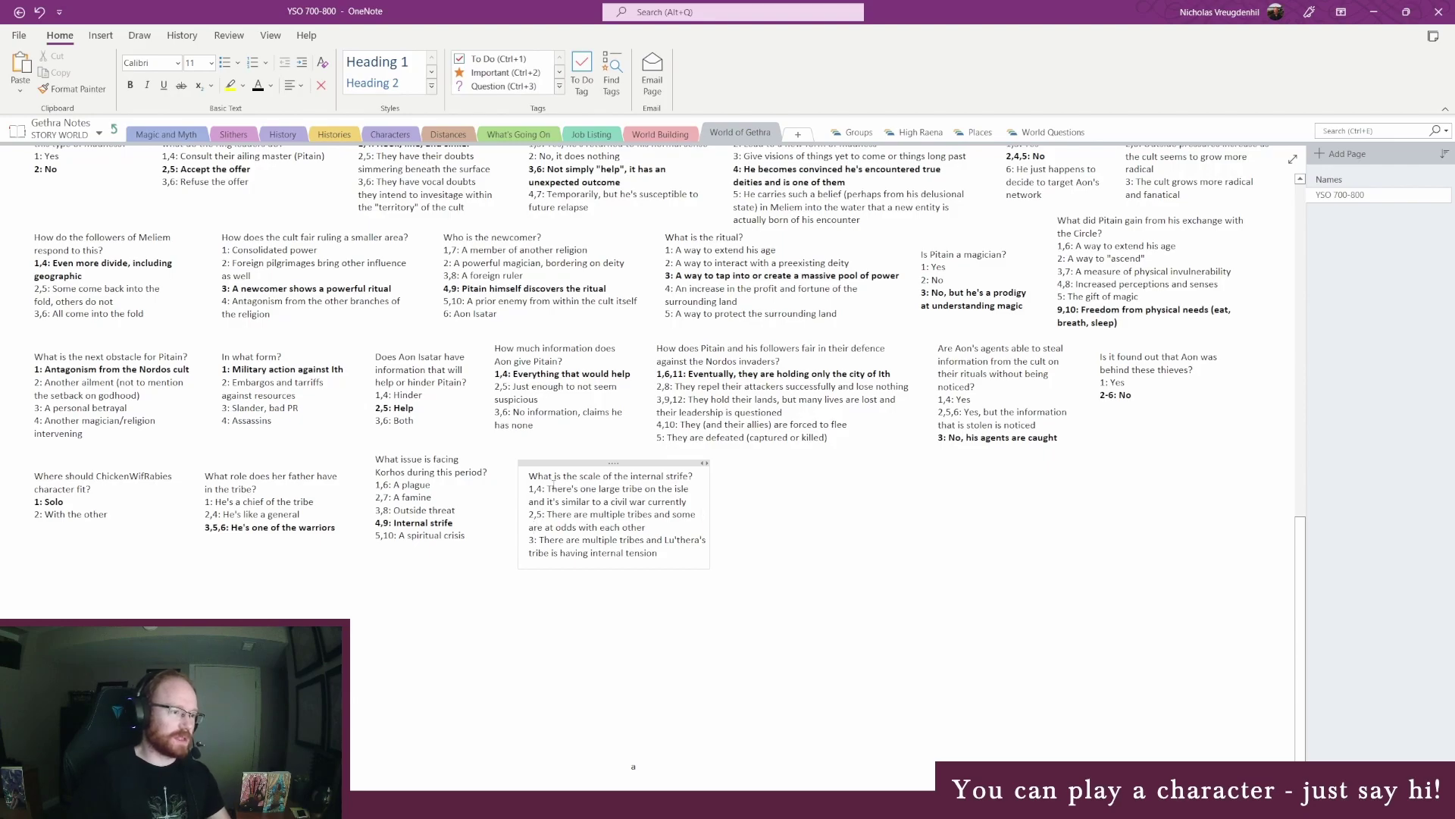
type(",6")
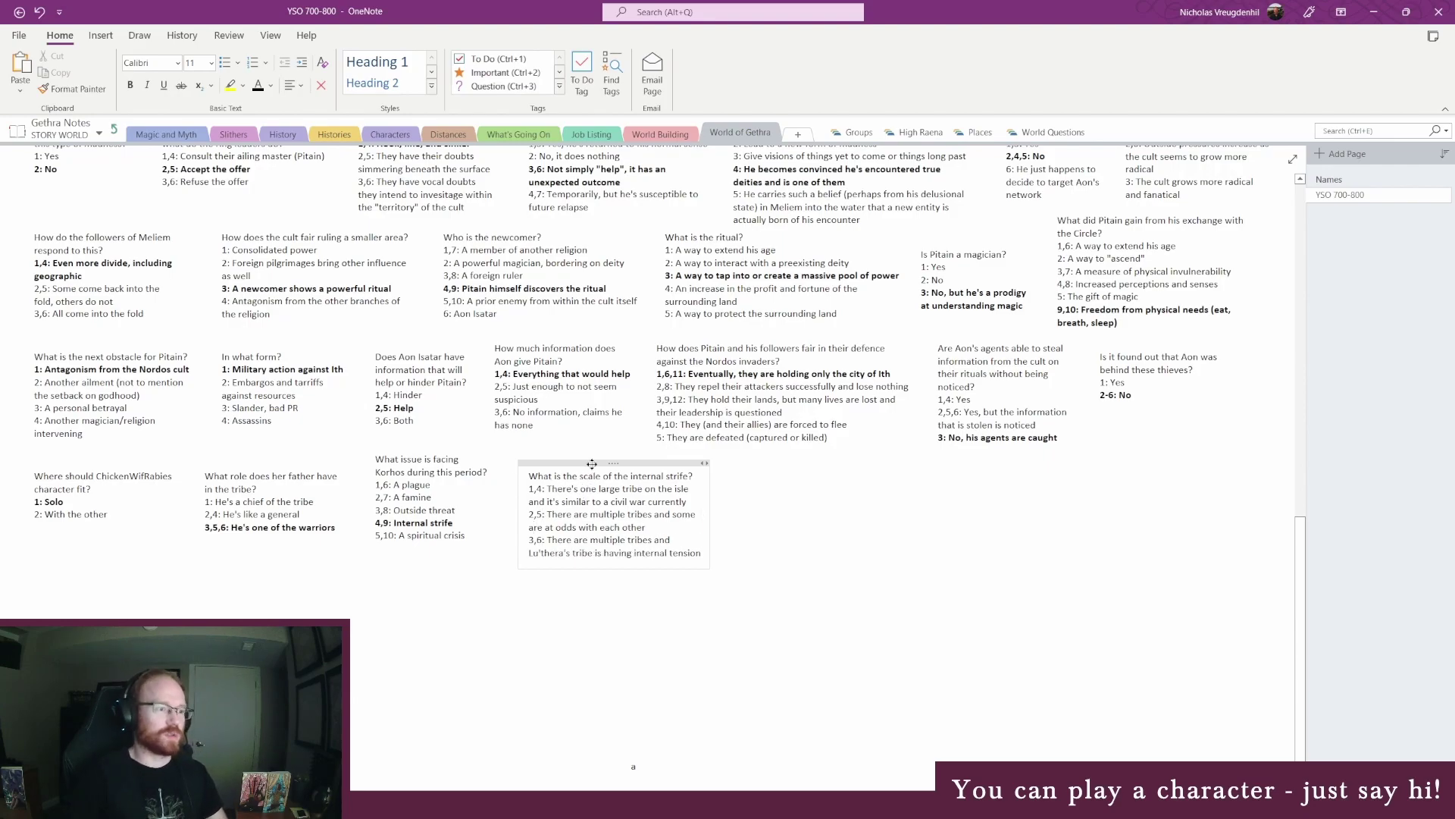
mouse_move(589, 460)
left_mouse_down()
mouse_move(590, 443)
mouse_move(574, 442)
left_mouse_up()
Roll a six-sided die with Google's dice roller, which comes up 3
left_click(467, 621)
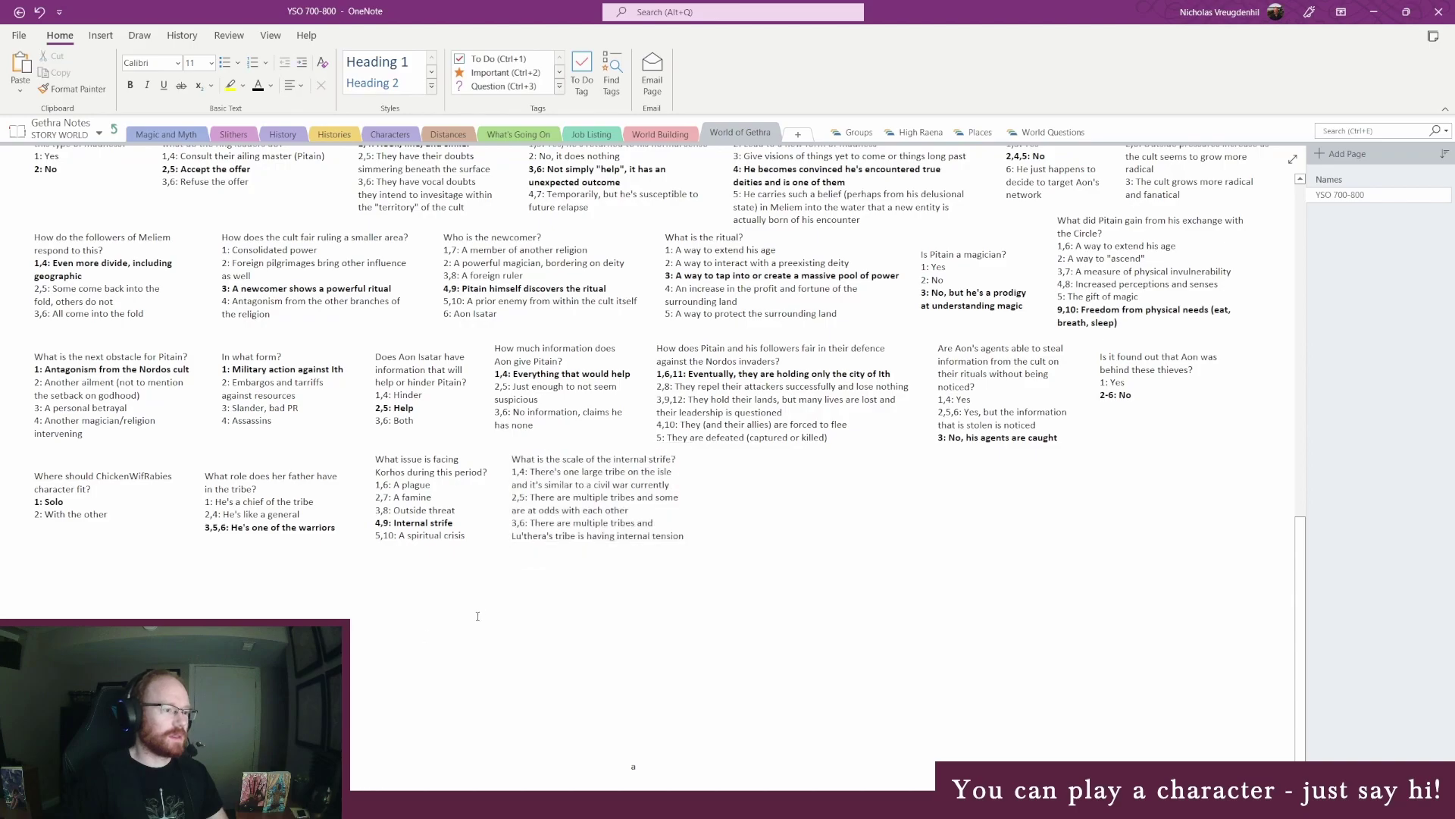
key("alt+Tab")
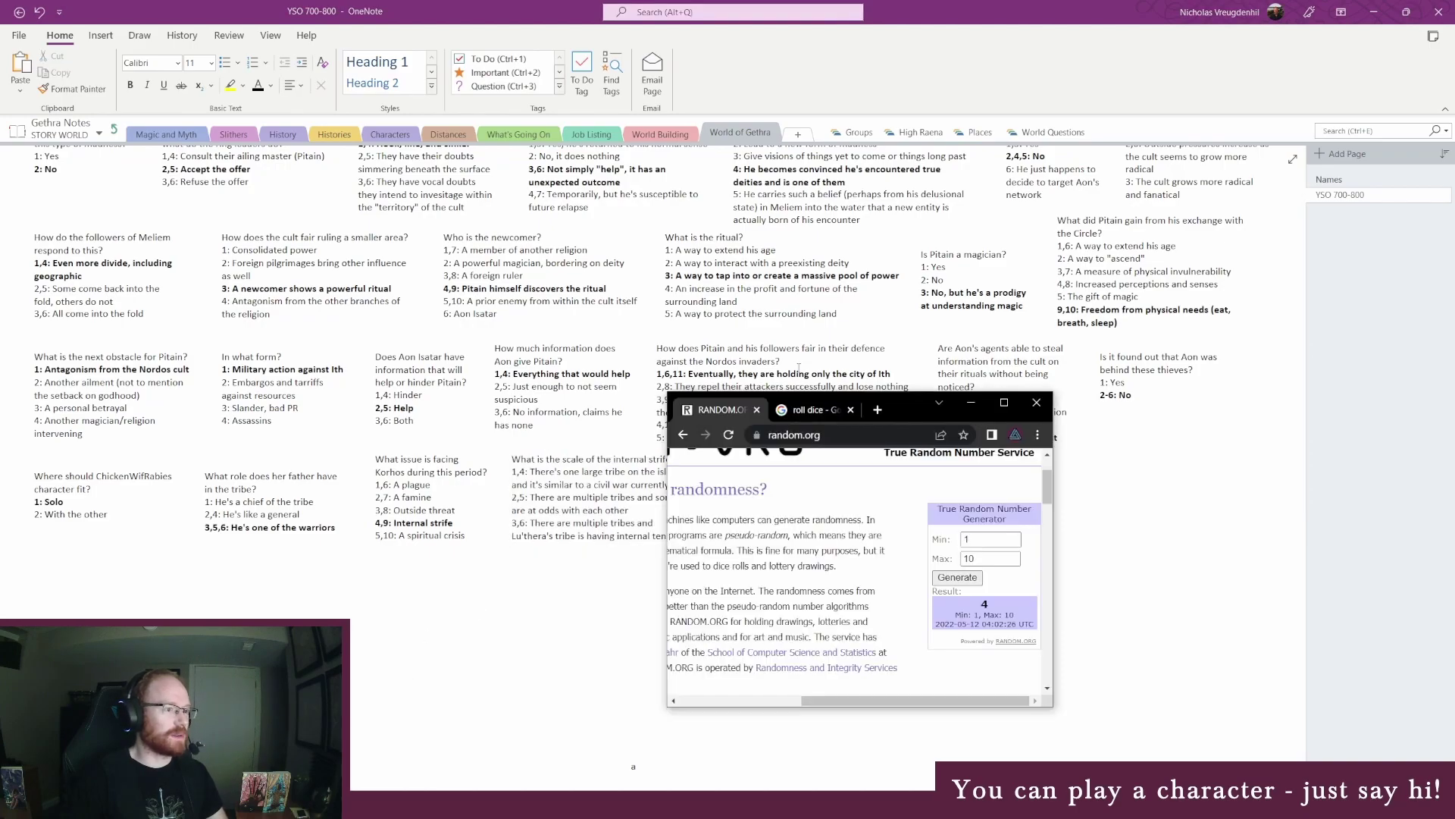
left_click(825, 413)
left_click_drag(899, 414, 1005, 314)
left_click(994, 457)
left_click(962, 583)
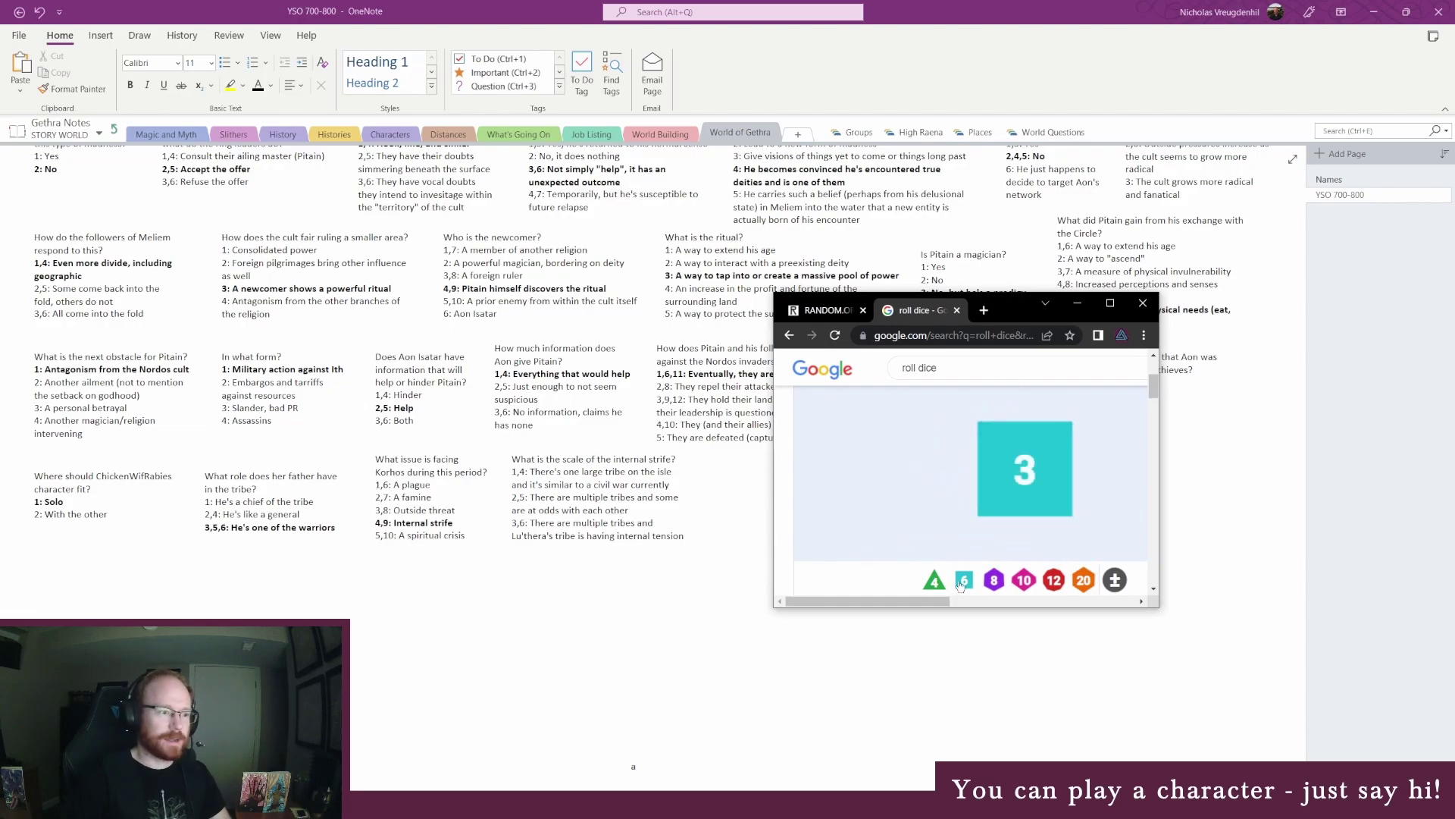
Bold the 3,6 answer about Lu'thera's tribe's internal tension and nudge the note down
left_click(511, 522)
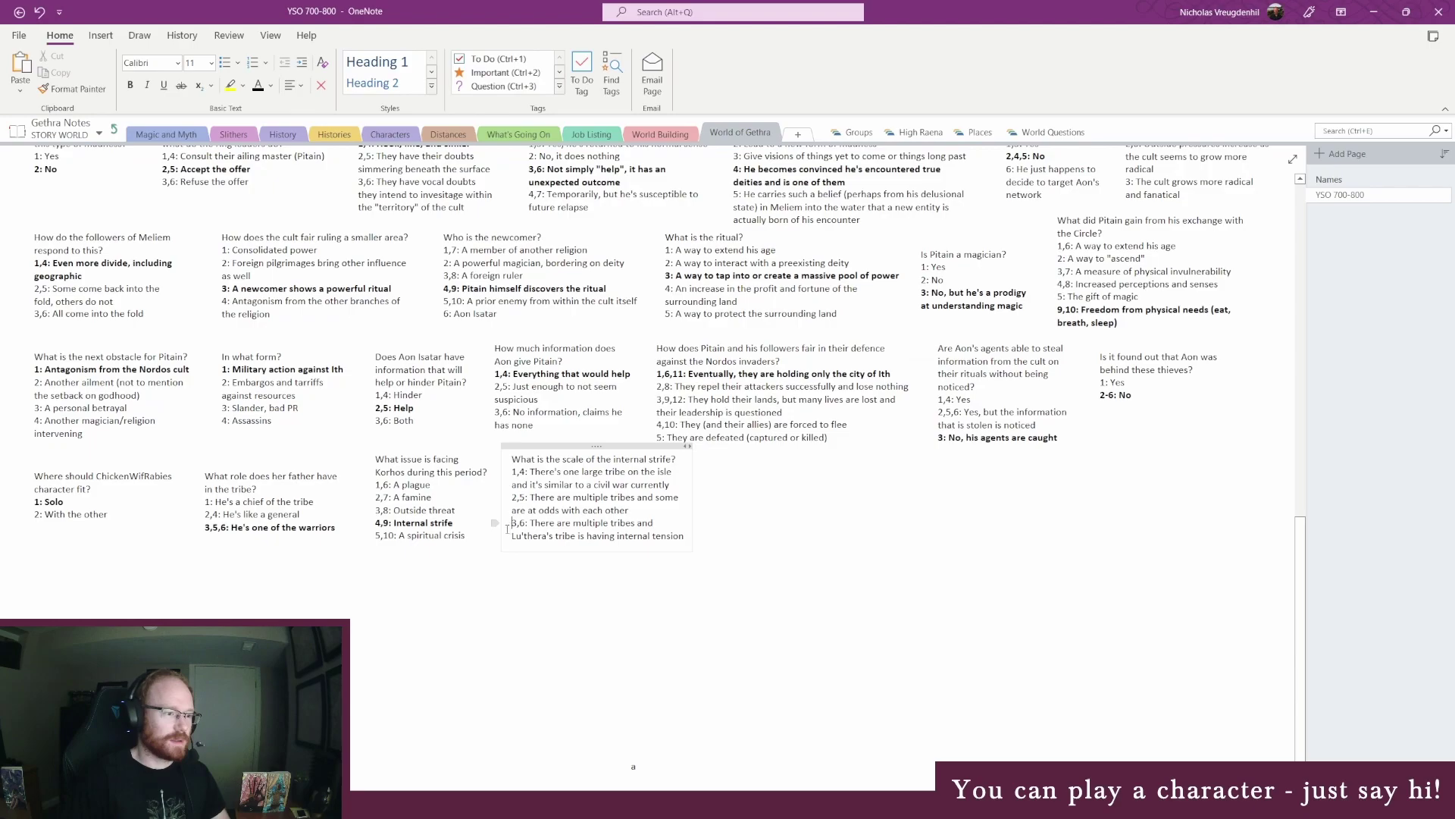
triple_click(510, 527)
key("ctrl+b")
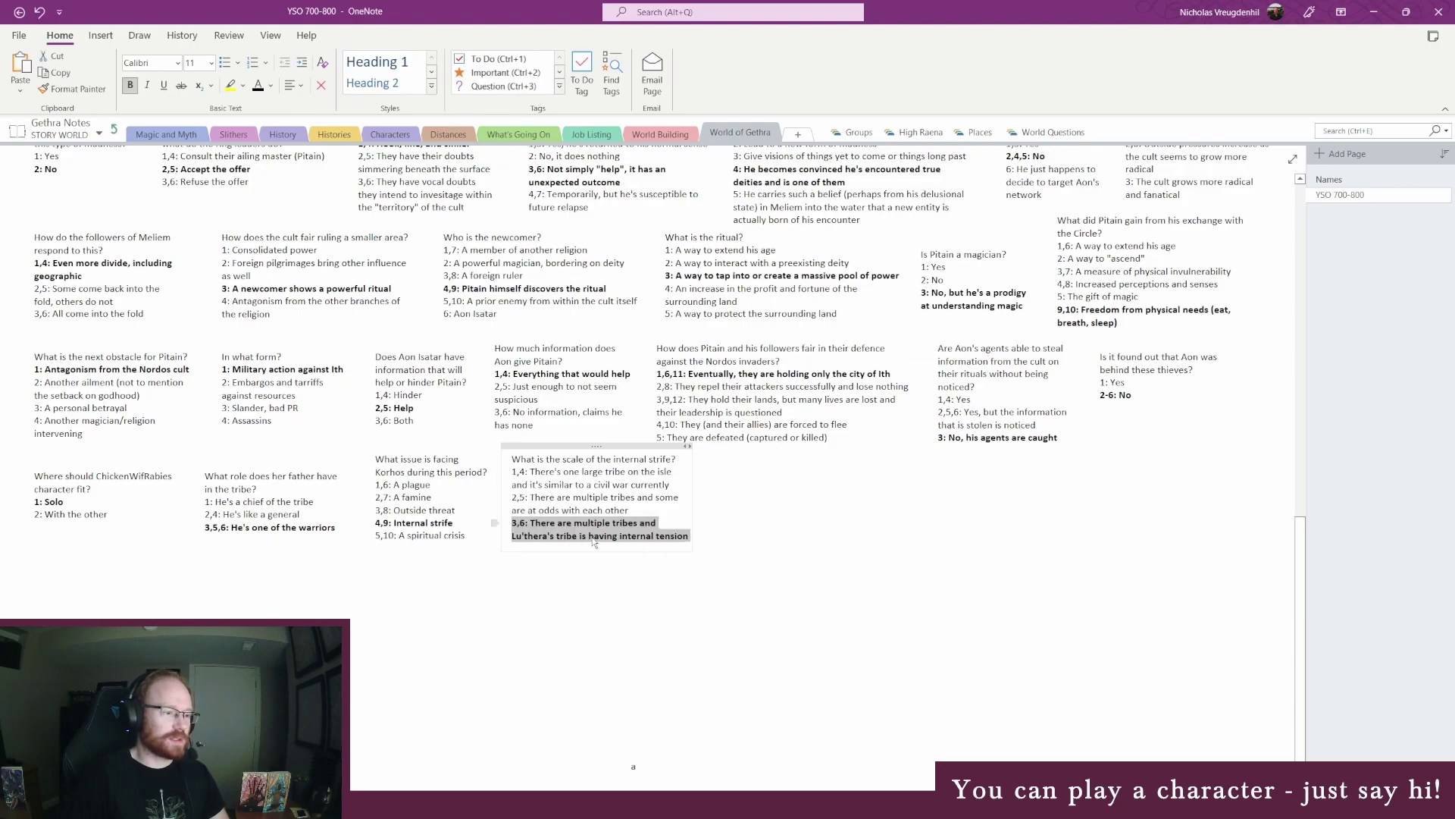
key("Right")
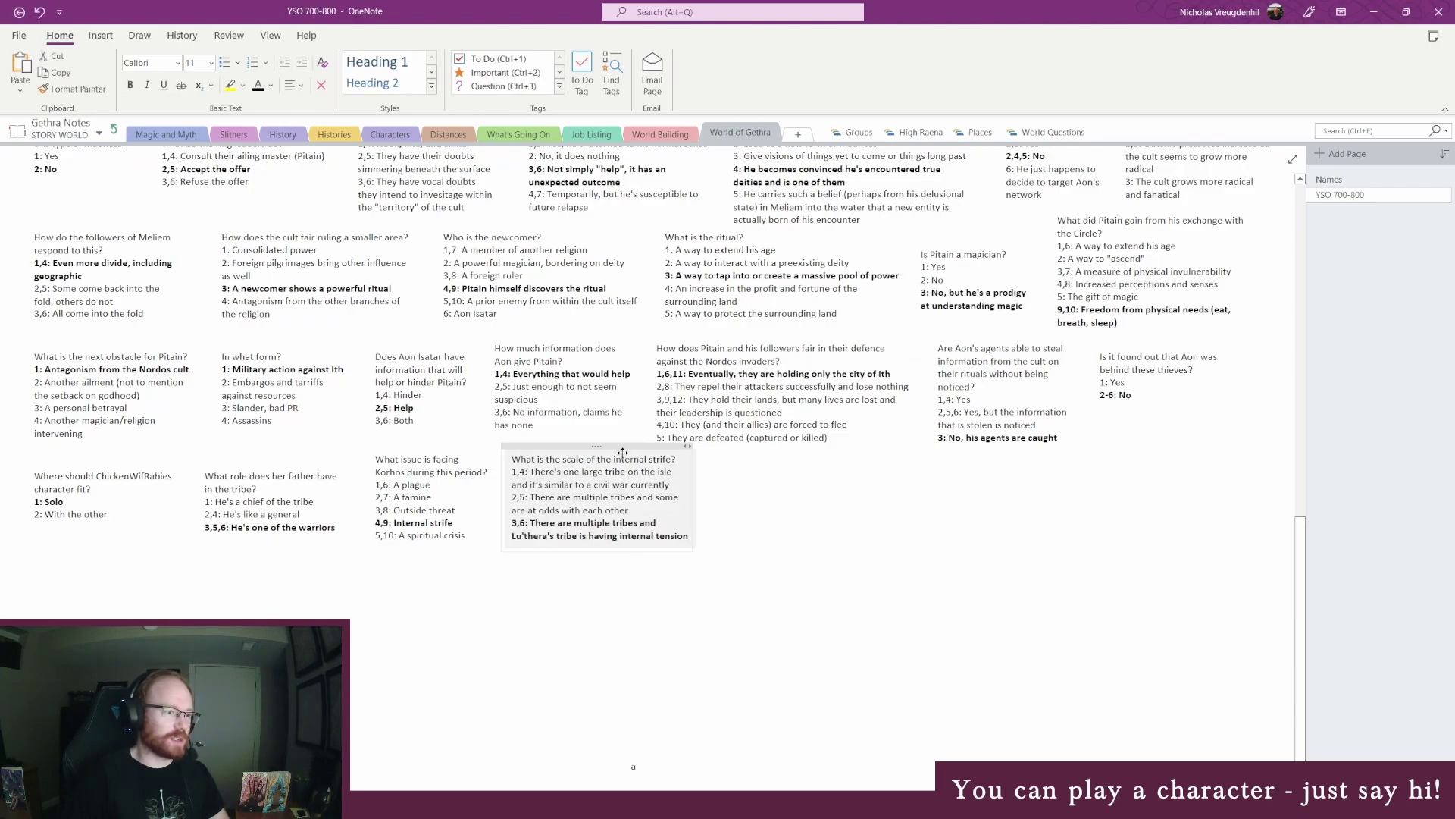
left_click(623, 448)
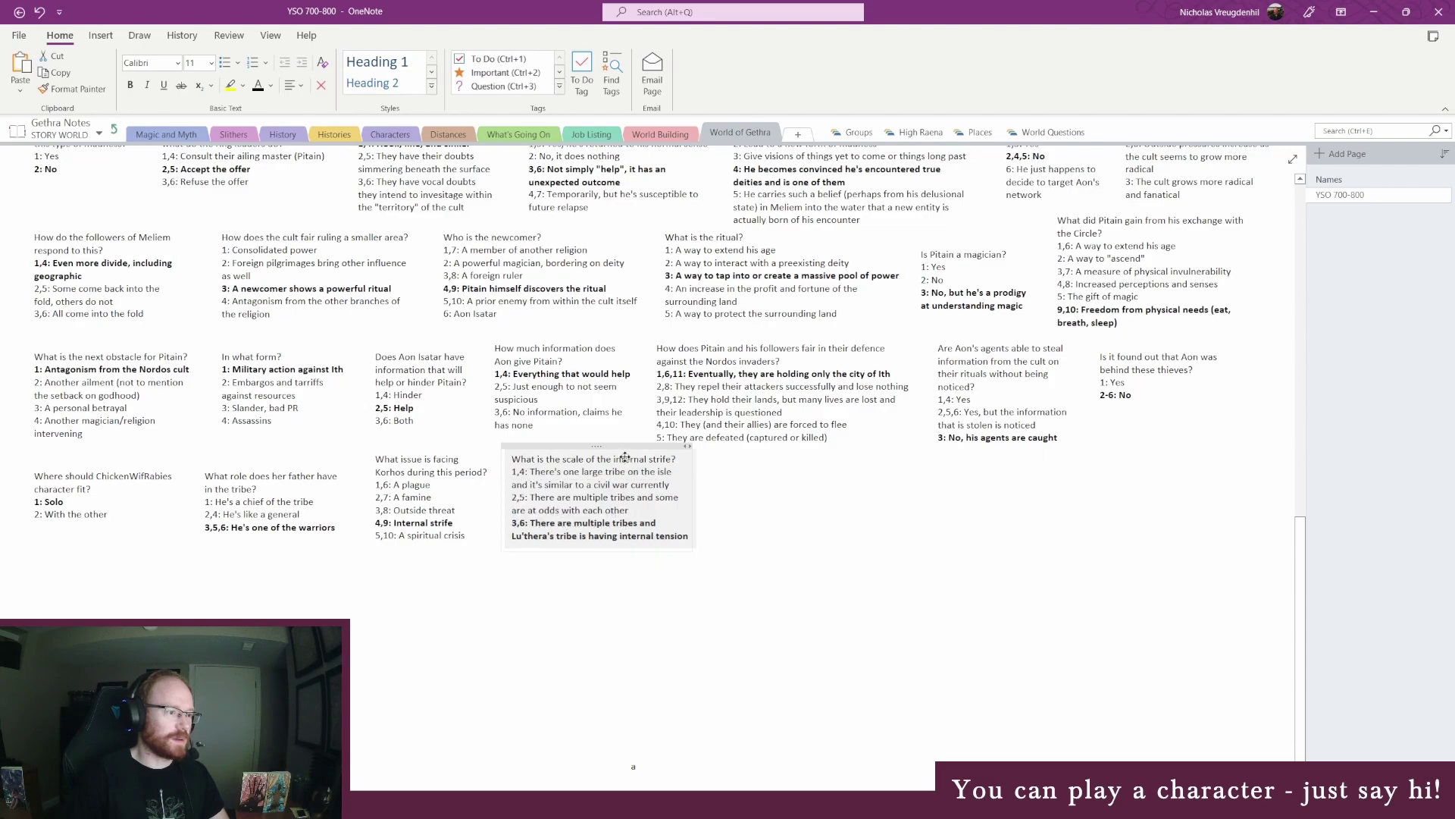
left_click_drag(623, 457, 623, 466)
left_click(720, 485)
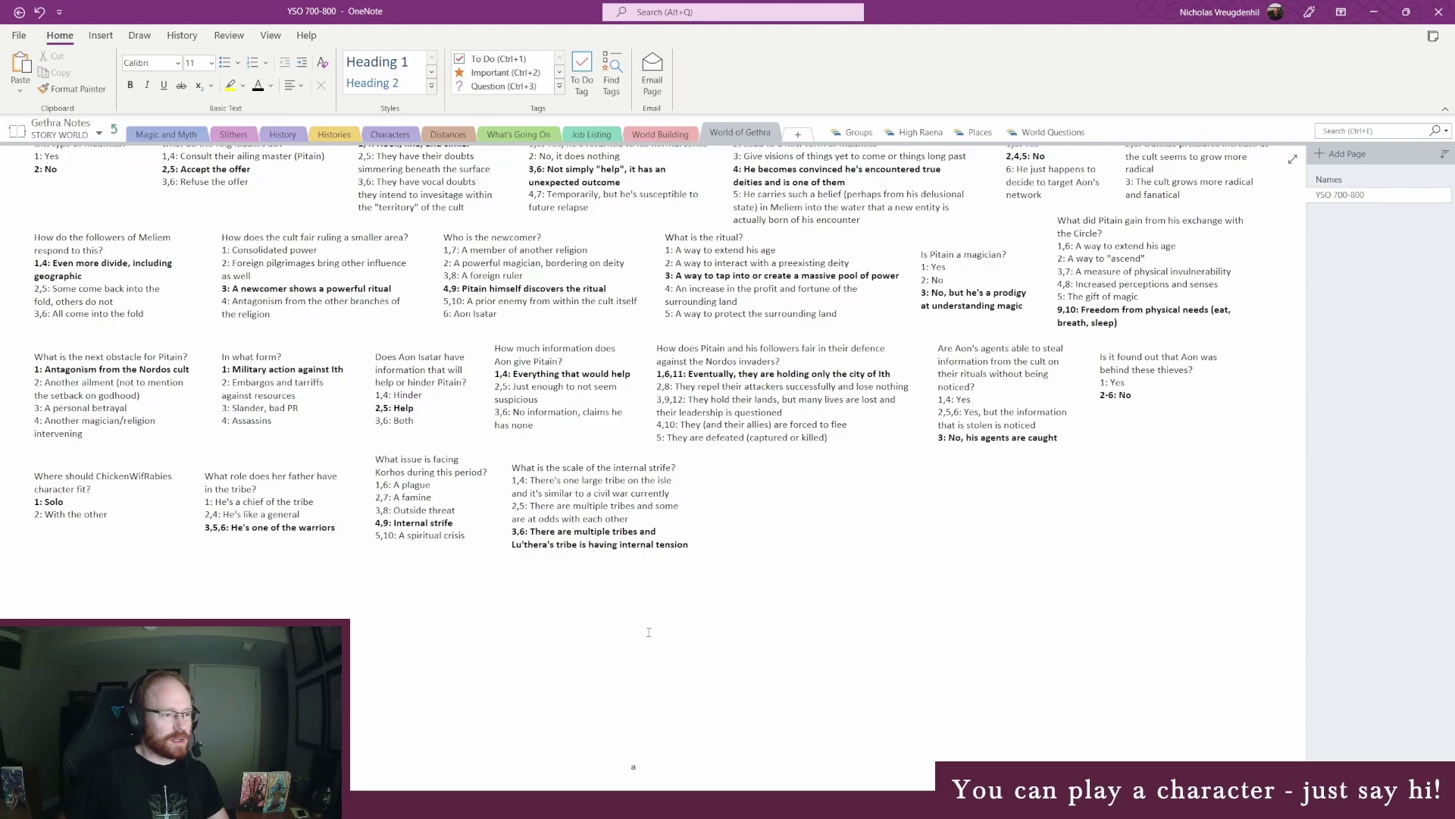
Add an H2 'History' heading below the Bio paragraph with blank lines beneath it, and save
mouse_move(381, 805)
left_click(379, 739)
left_click(234, 9)
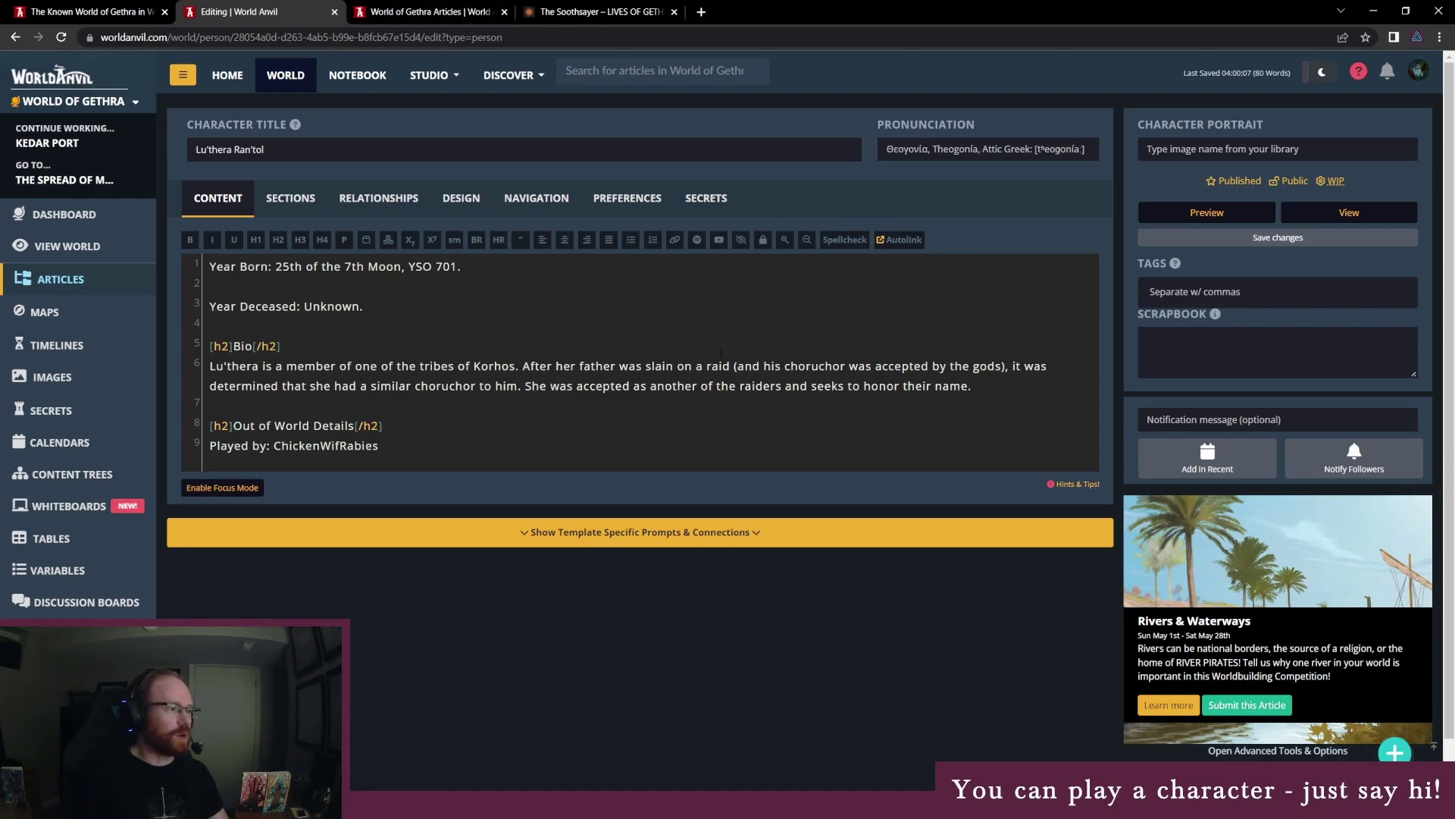
key("Return")
key("Return")
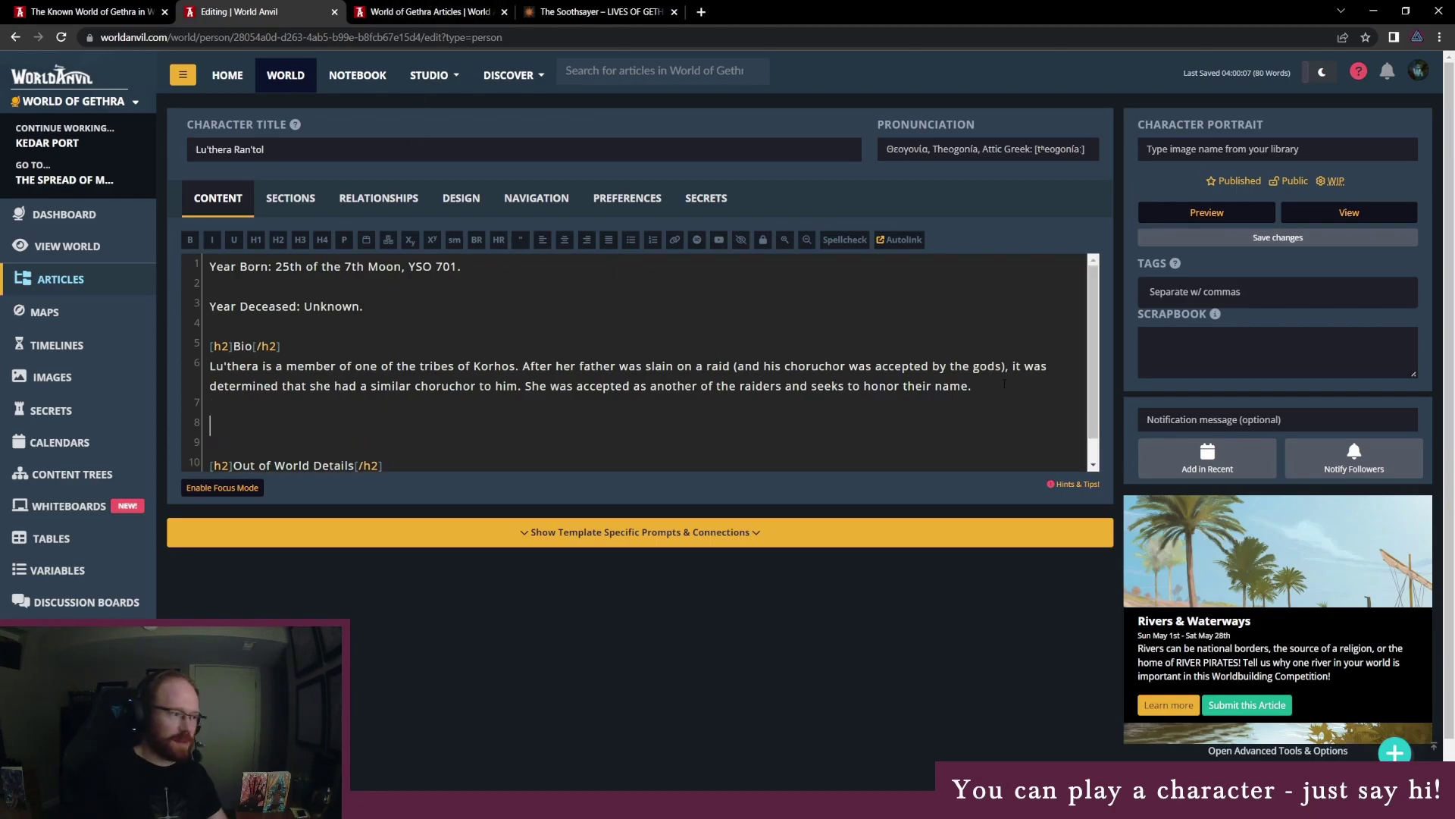
key("ctrl+s")
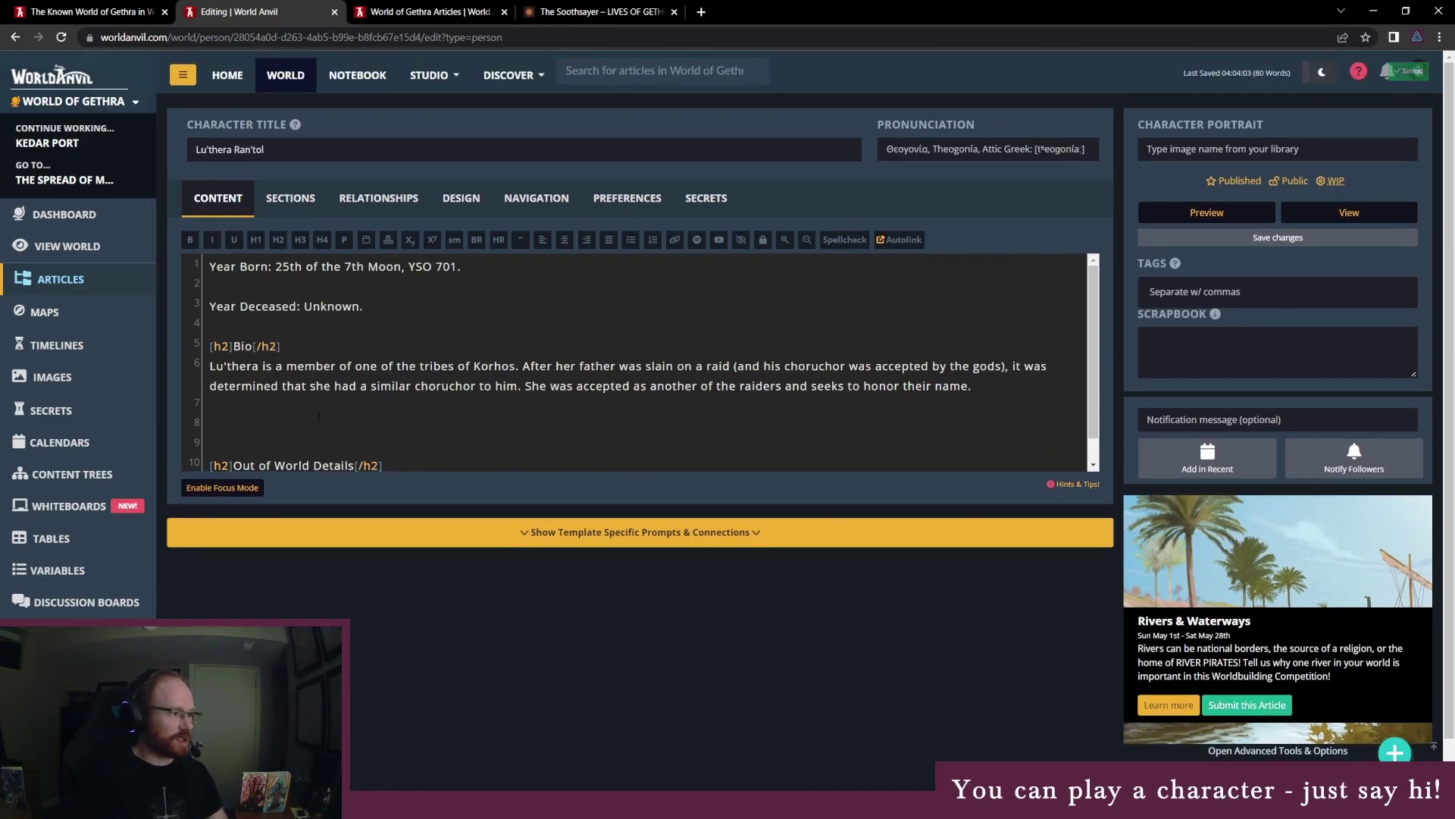
type("History")
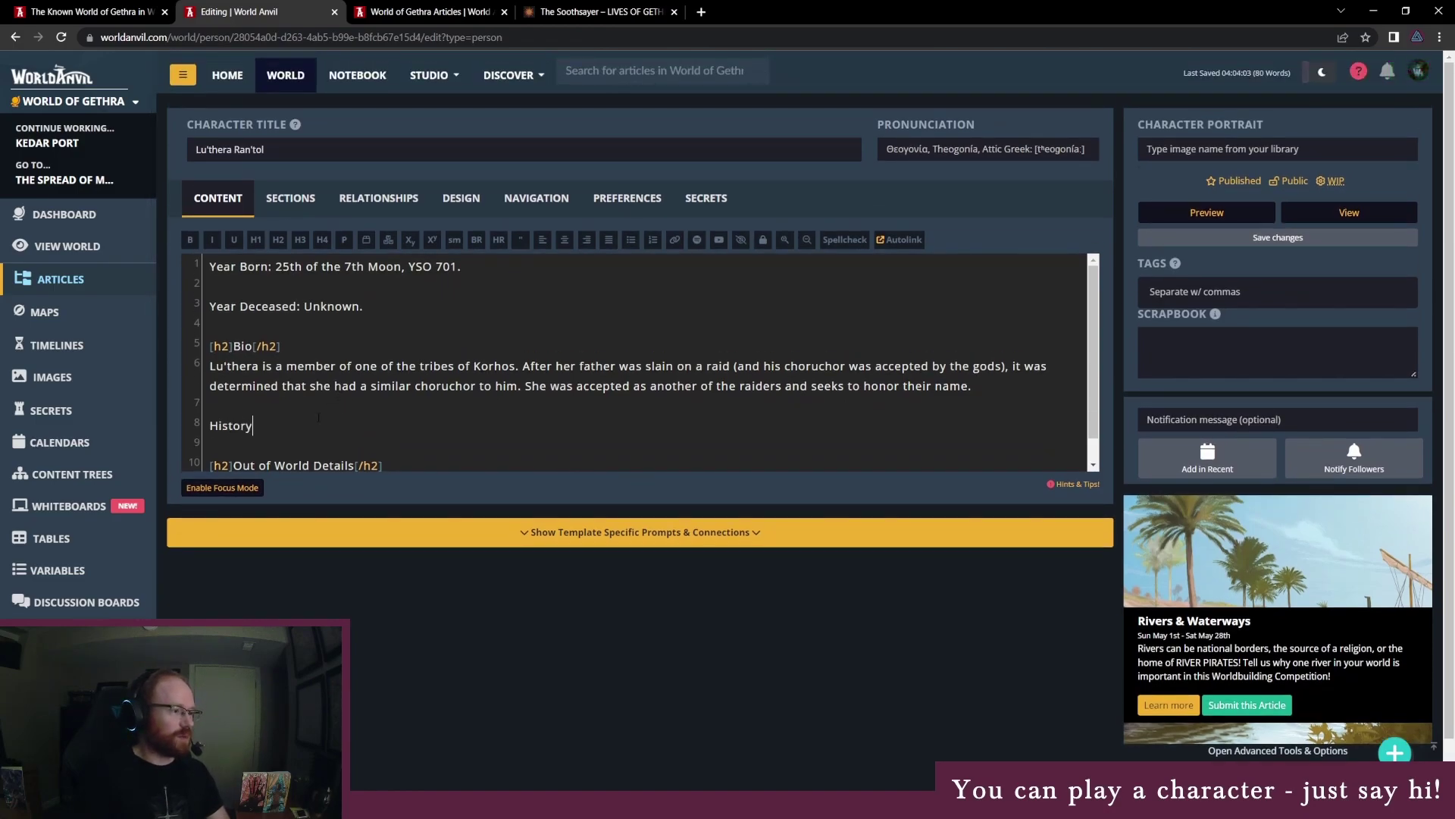
left_click(279, 240)
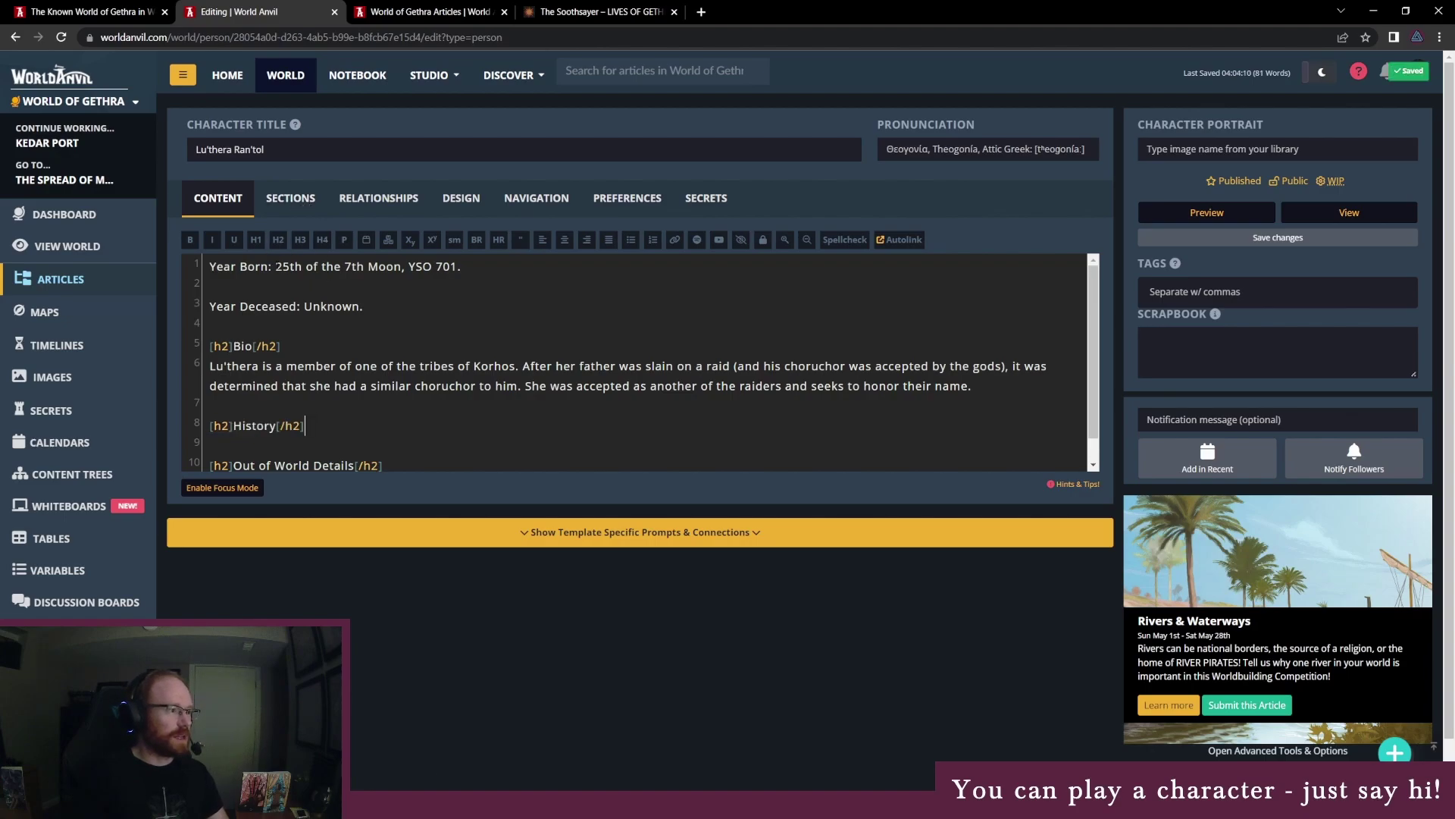
key("Return")
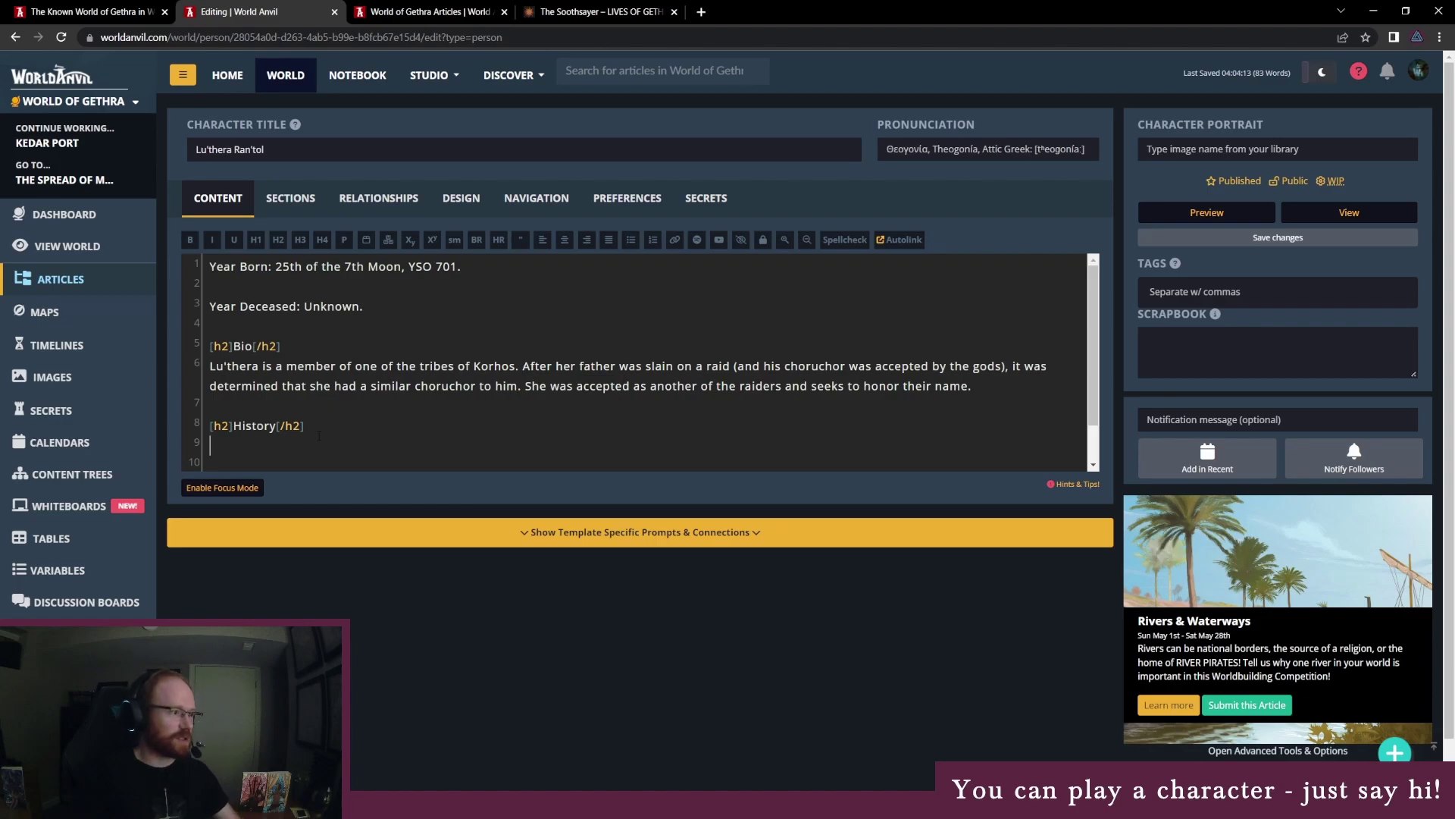
scroll(368, 373, "down", 1)
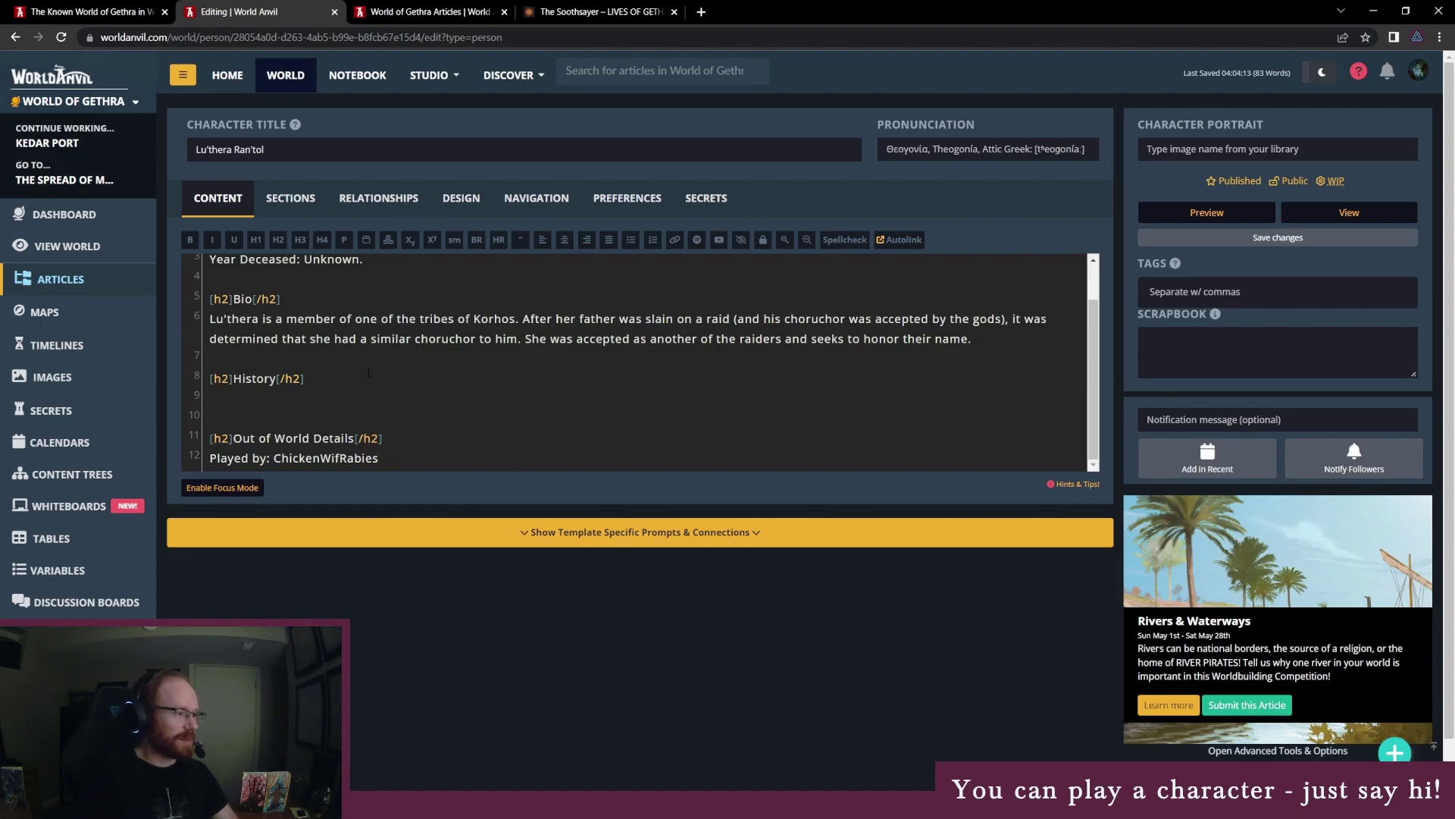
scroll(306, 398, "up", 1)
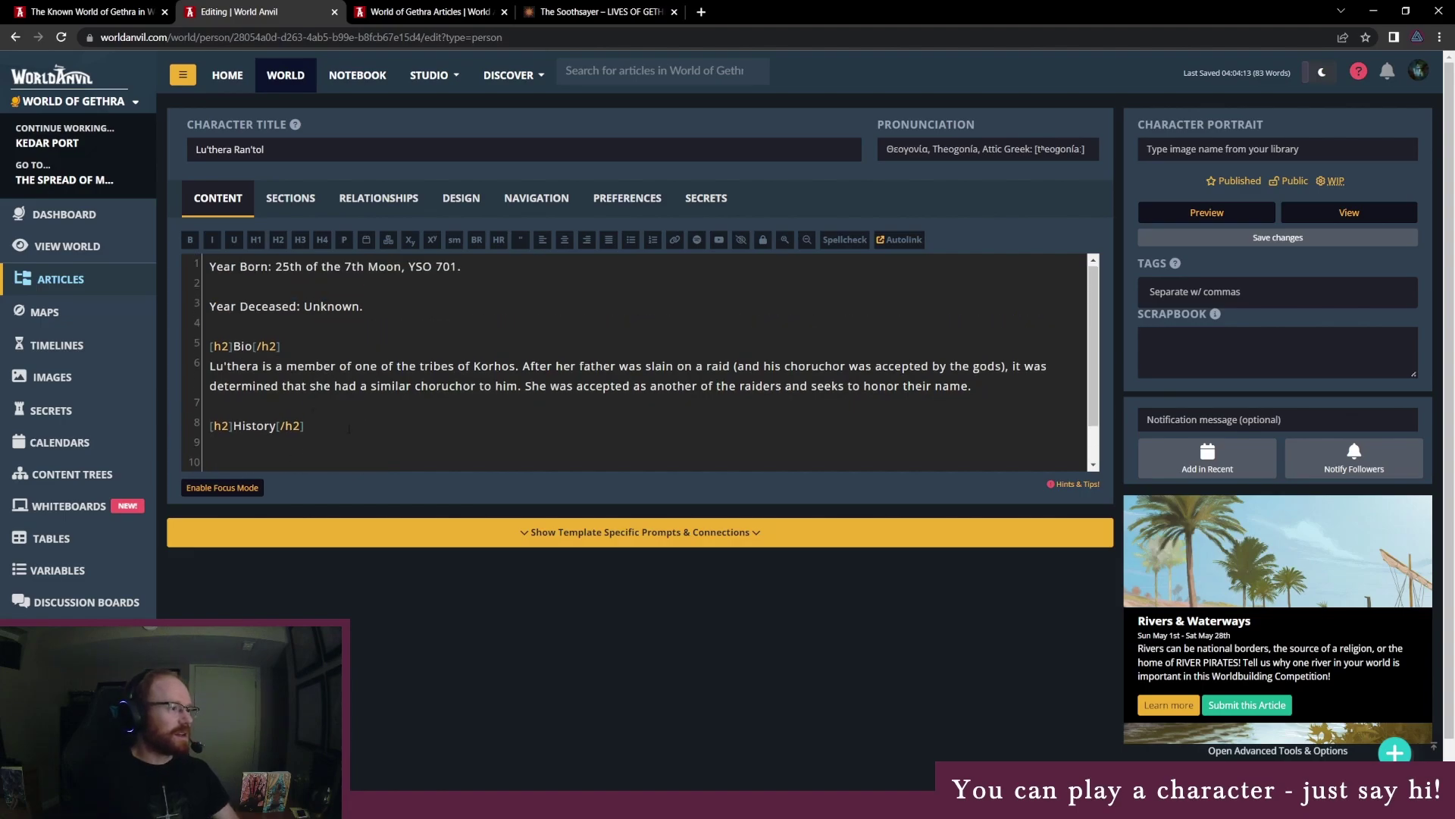
scroll(349, 429, "down", 1)
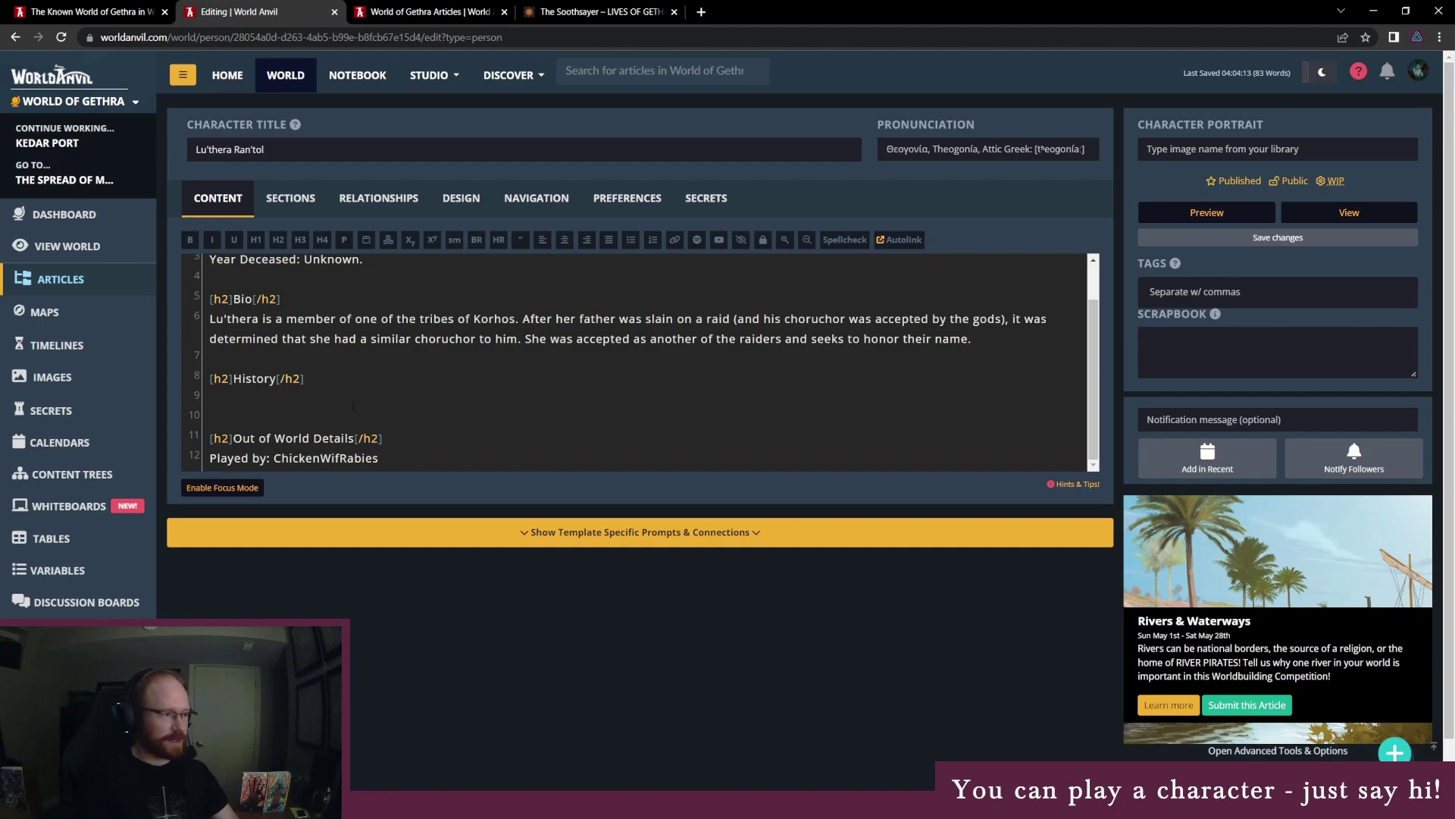
Start the History text with 'In' and roll a random year between 720 and 740 on RANDOM.ORG
type("In")
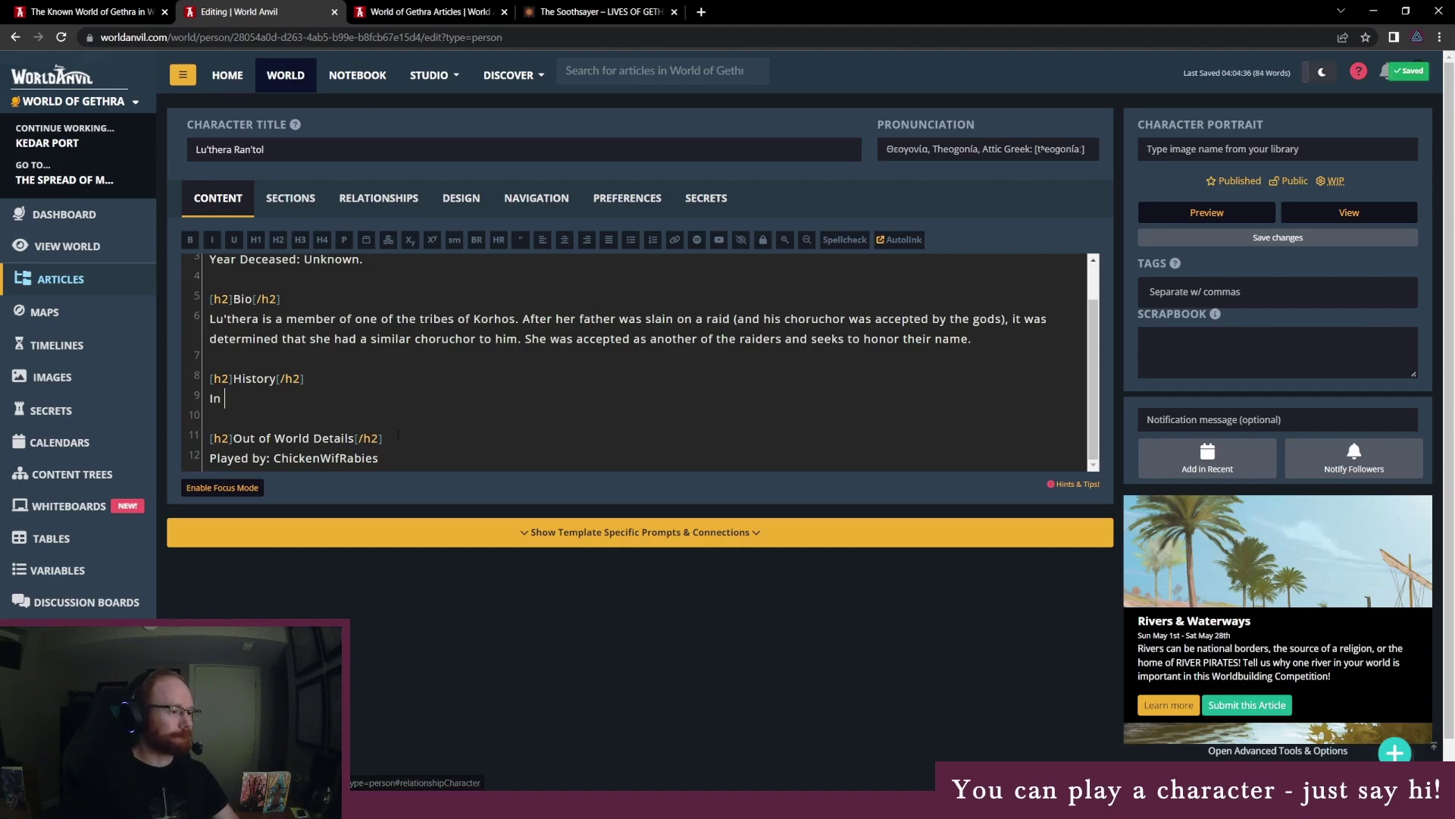
mouse_move(379, 804)
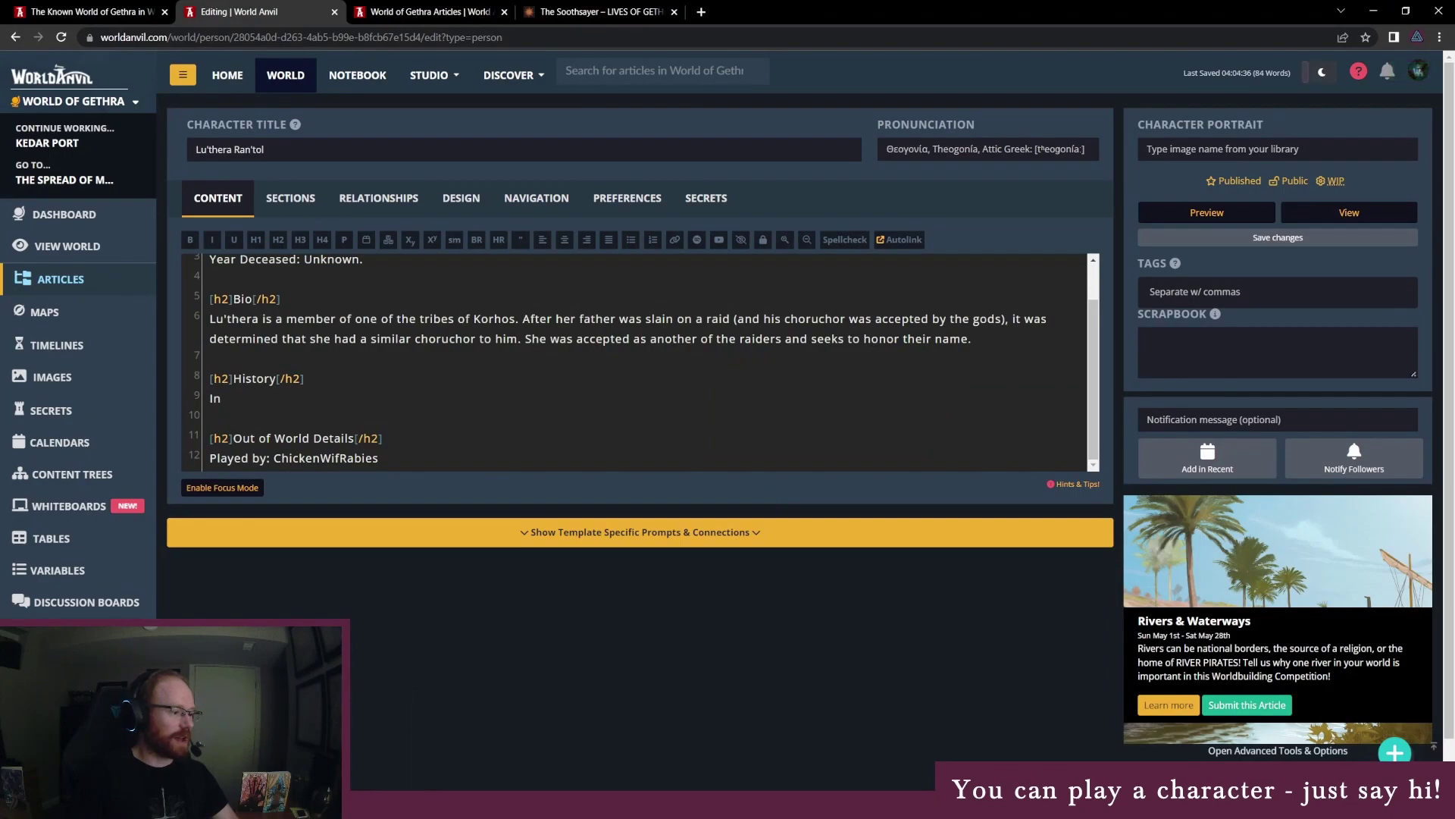
left_click(382, 746)
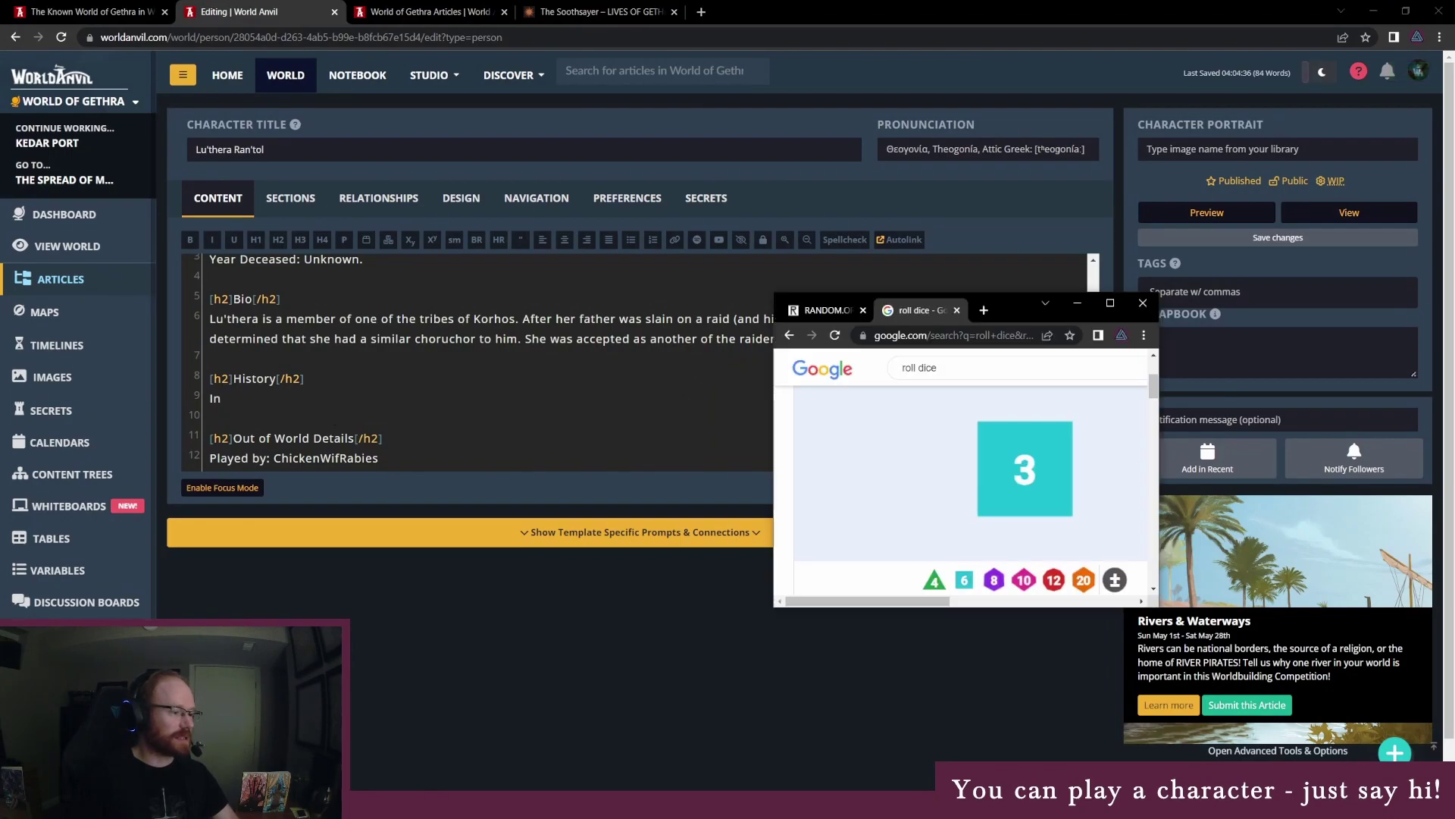
left_click(827, 310)
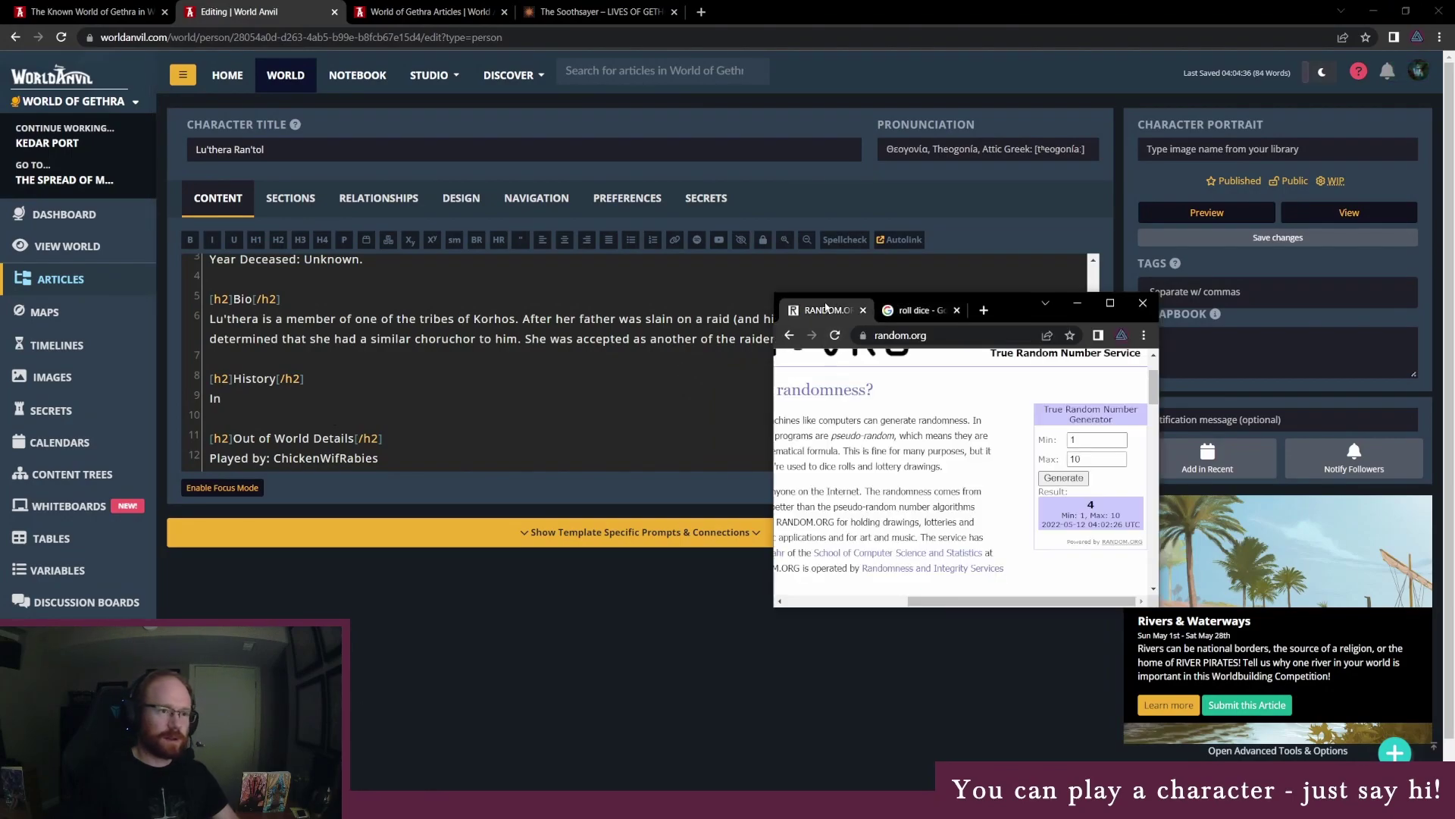
double_click(1101, 438)
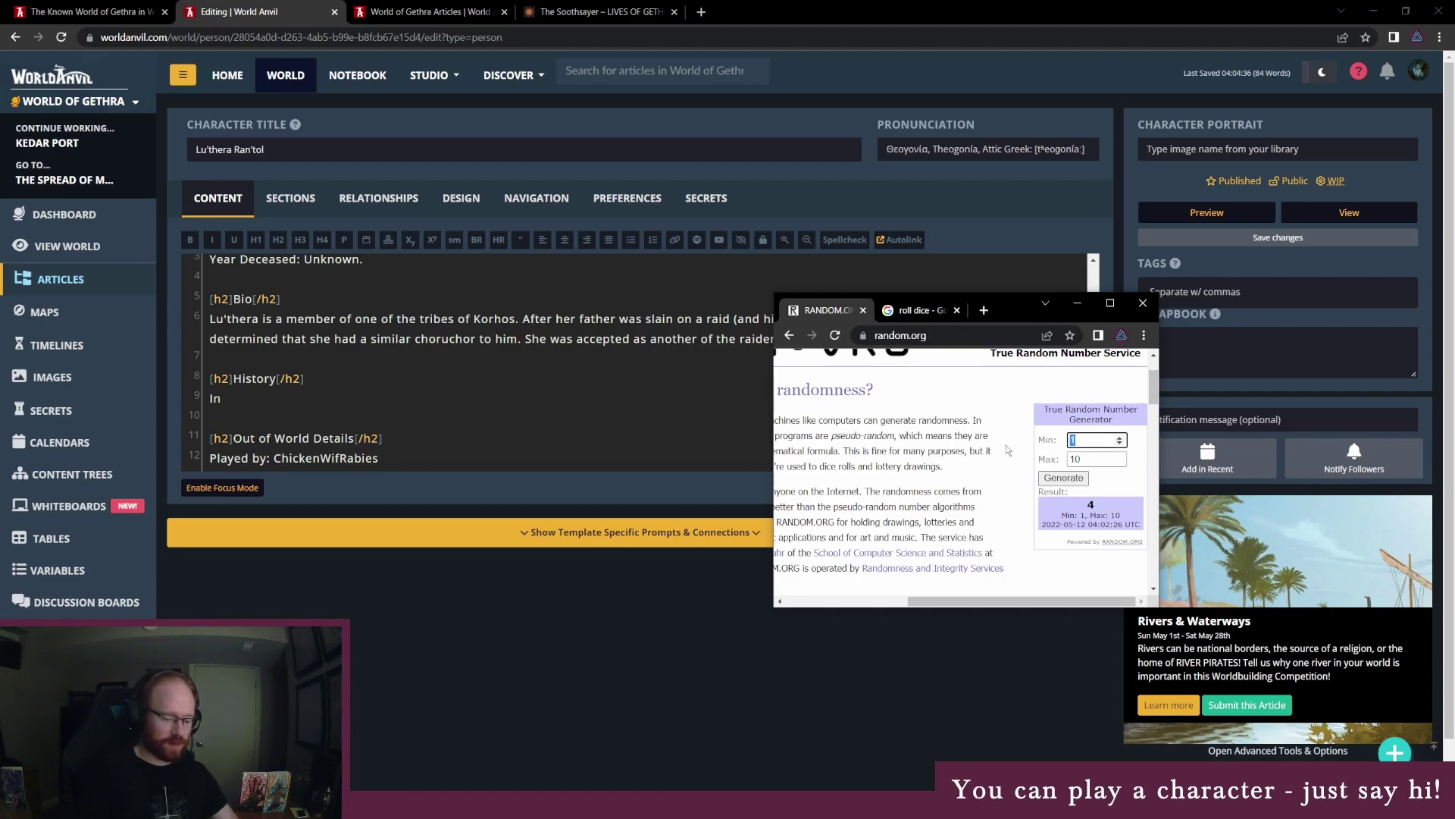
type("7")
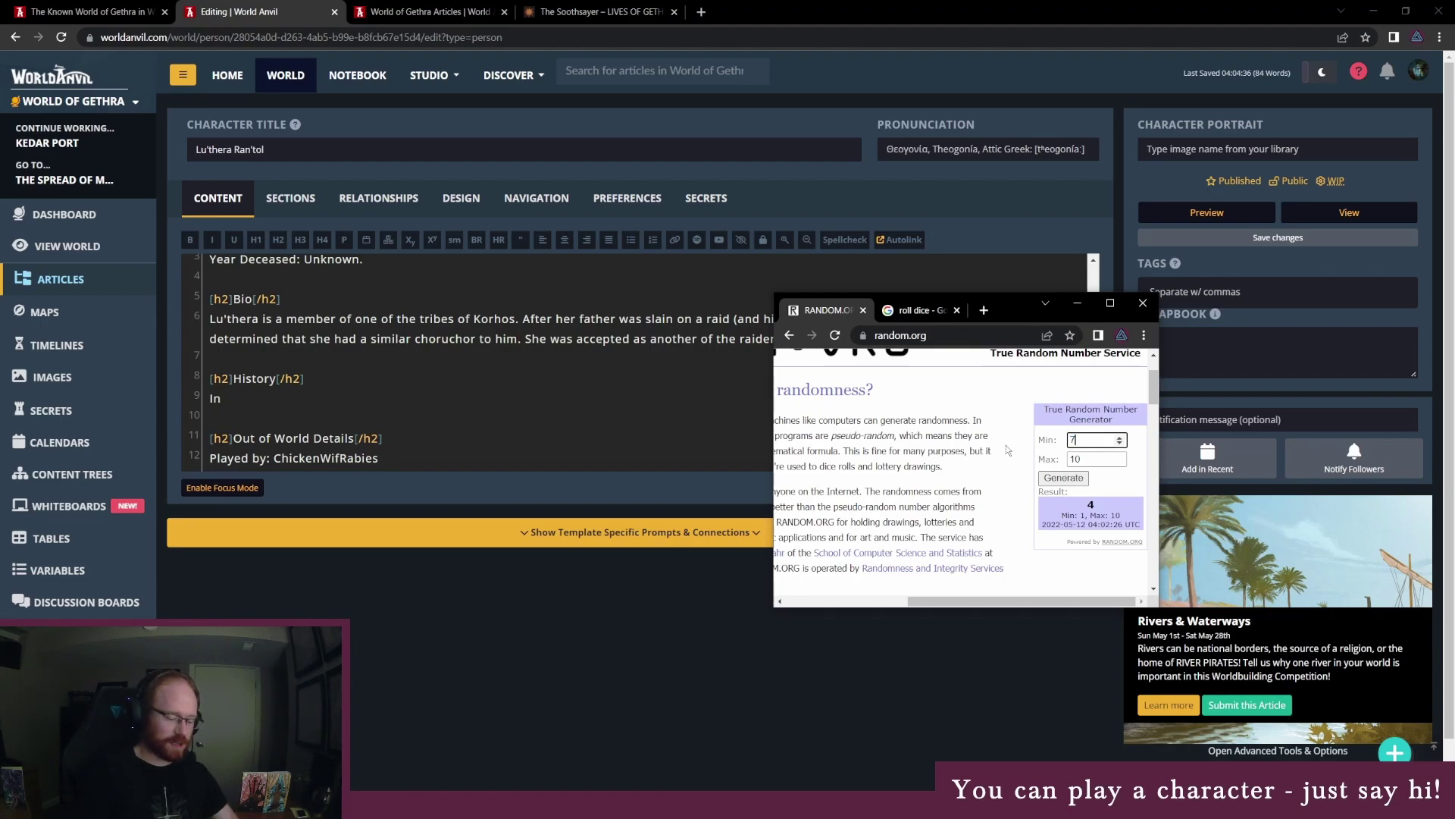
type("20")
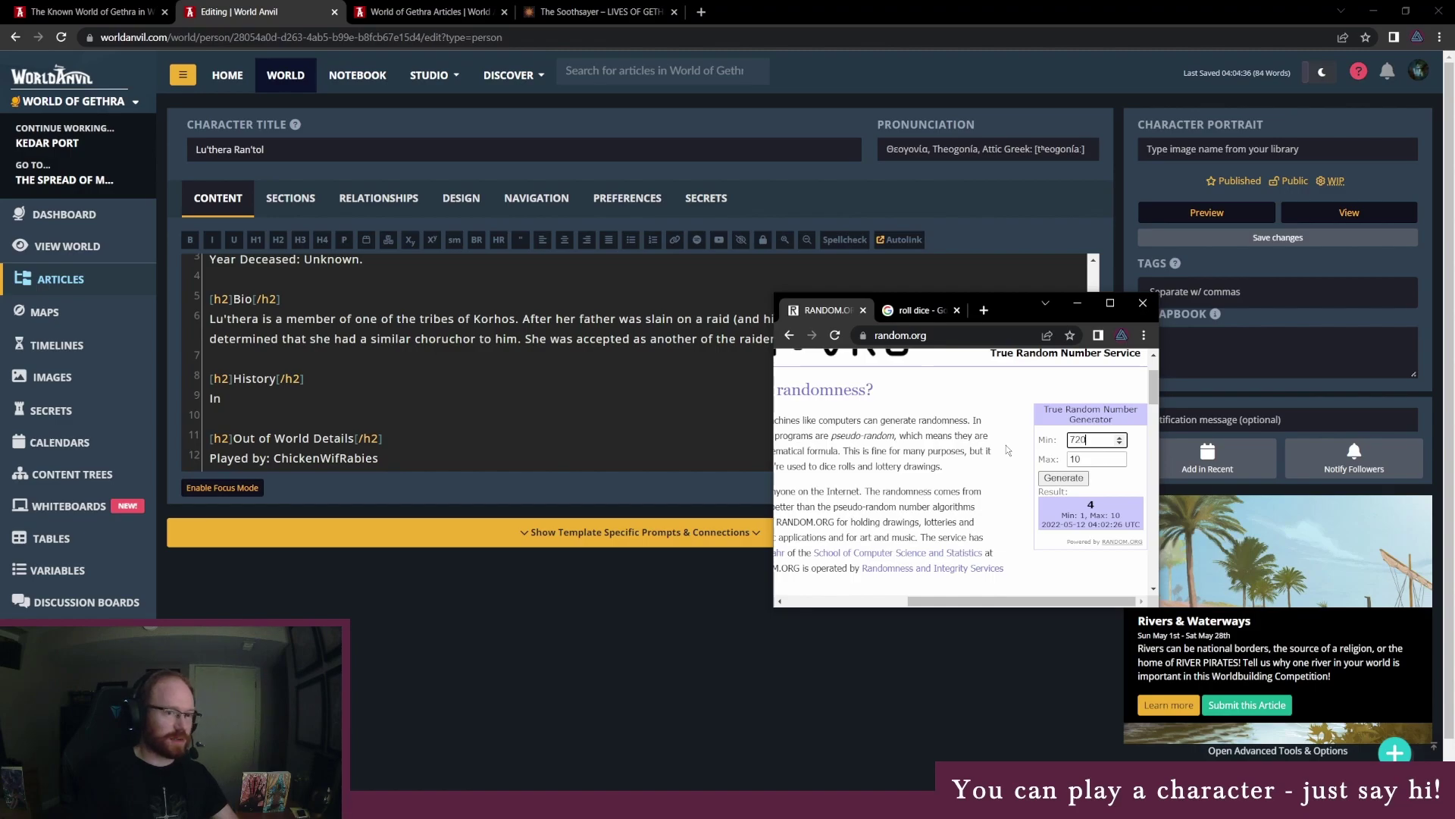
key("Tab")
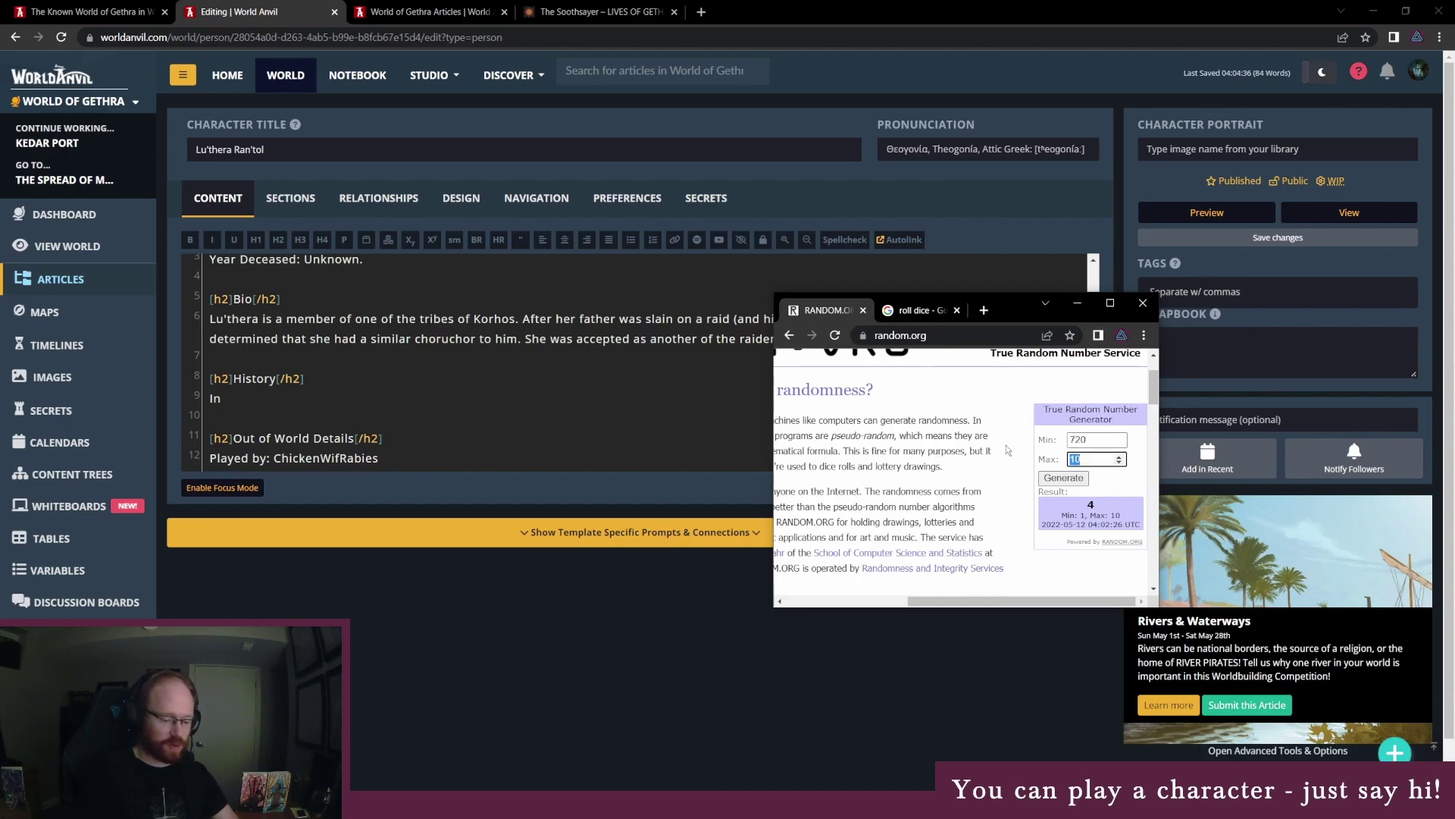
type("7")
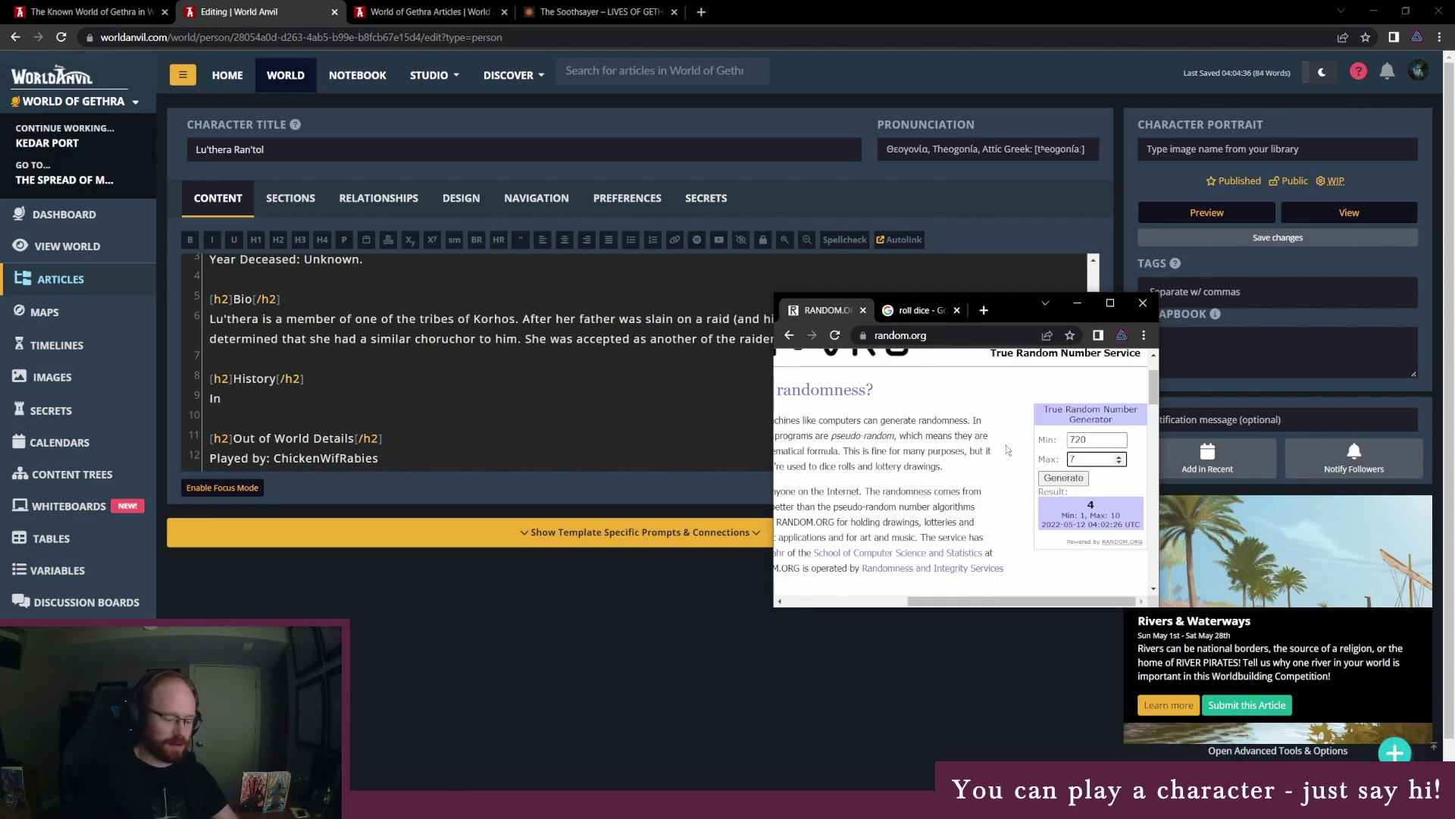
type("40")
key("Return")
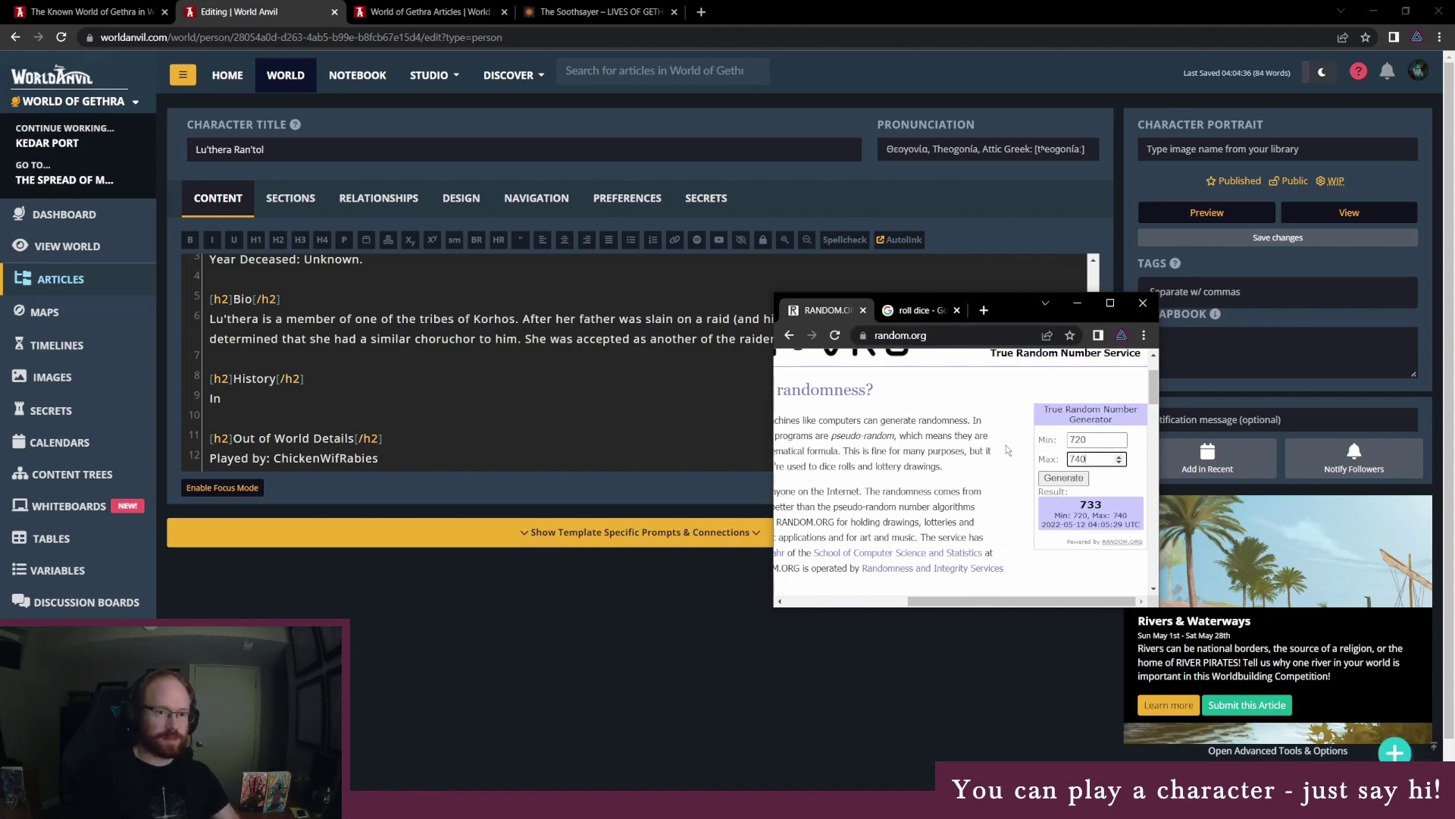
Continue the History line with the rolled year so it reads 'In 733,'
left_click(313, 401)
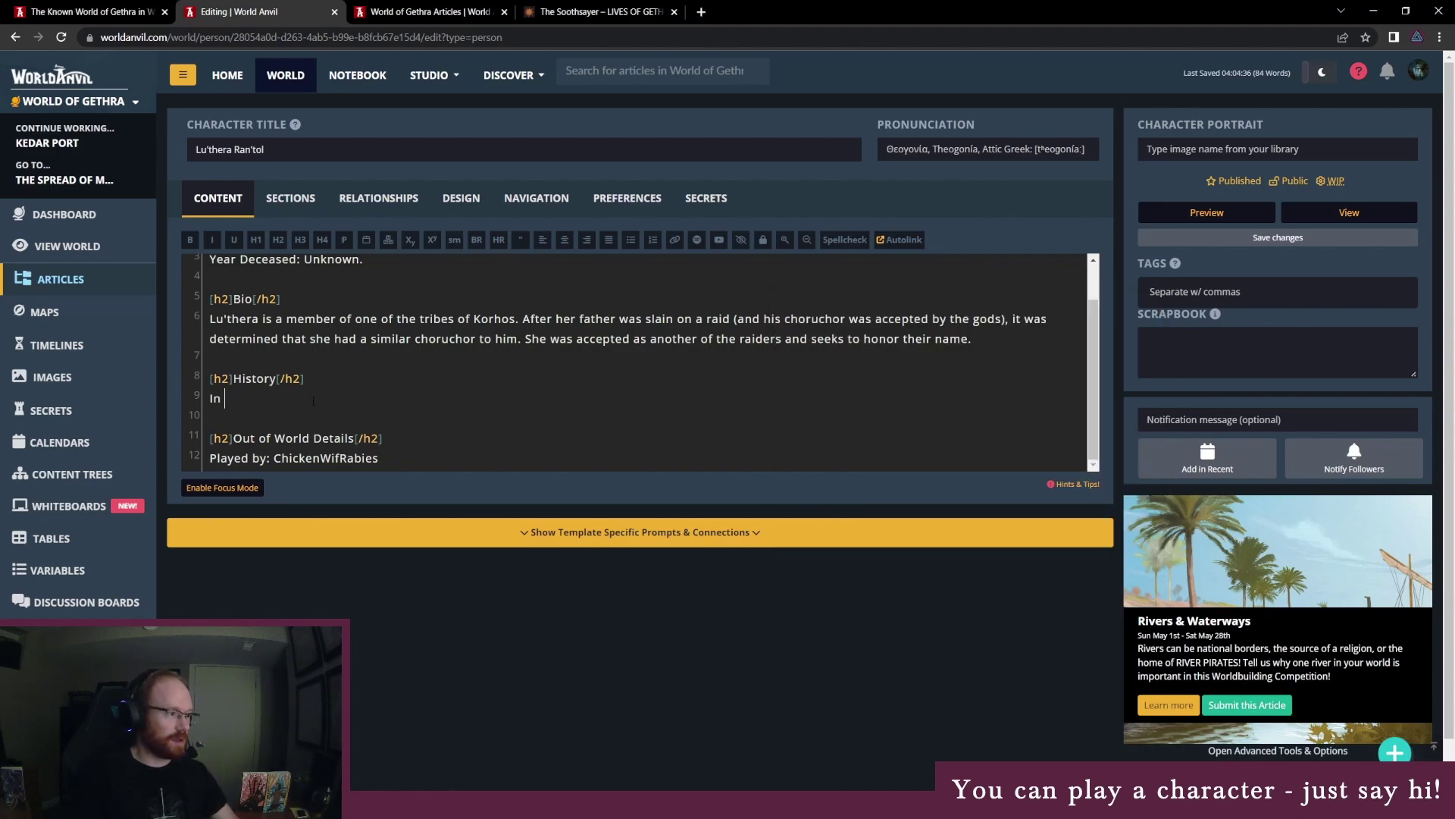
type("733")
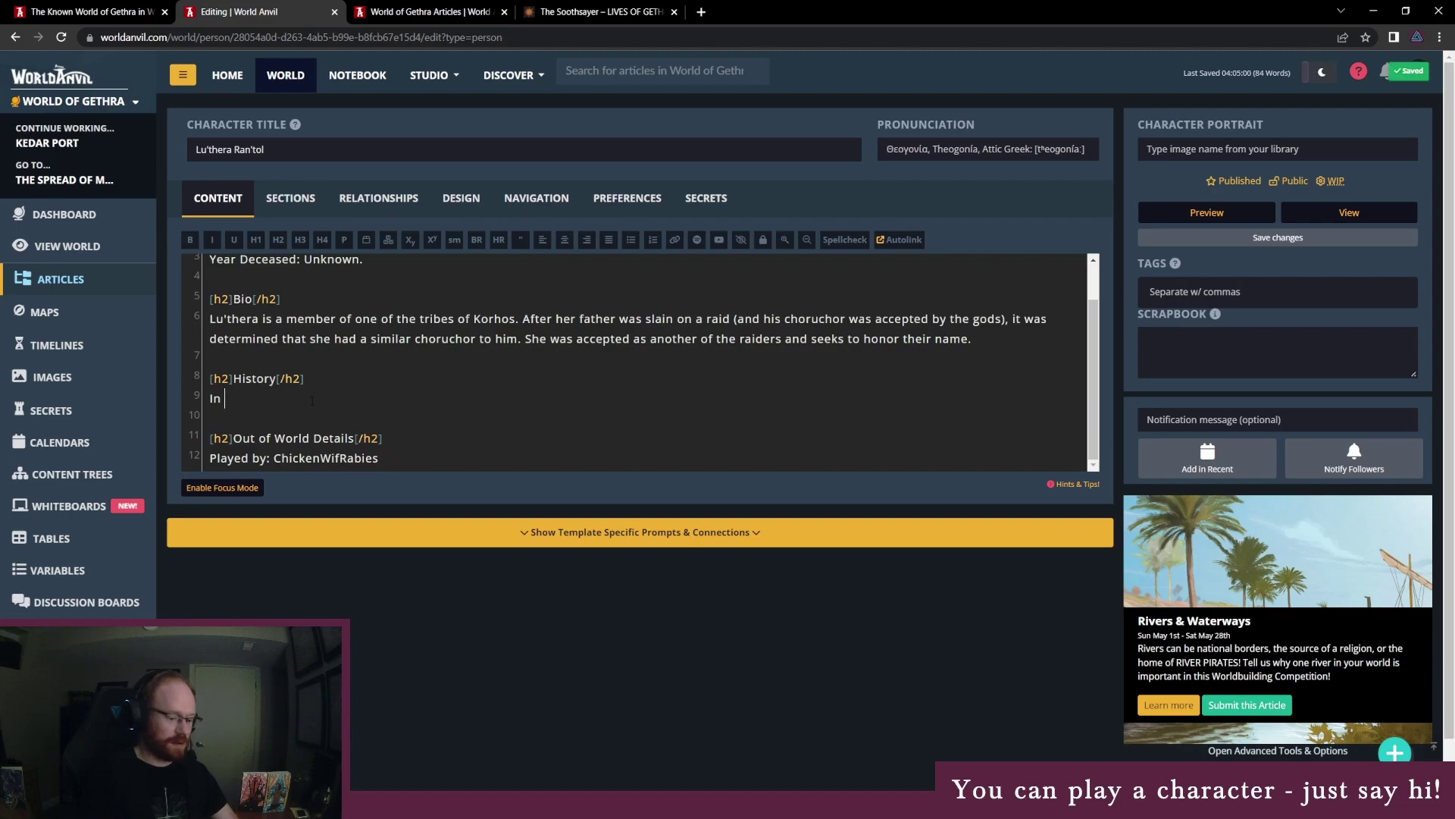
type(",")
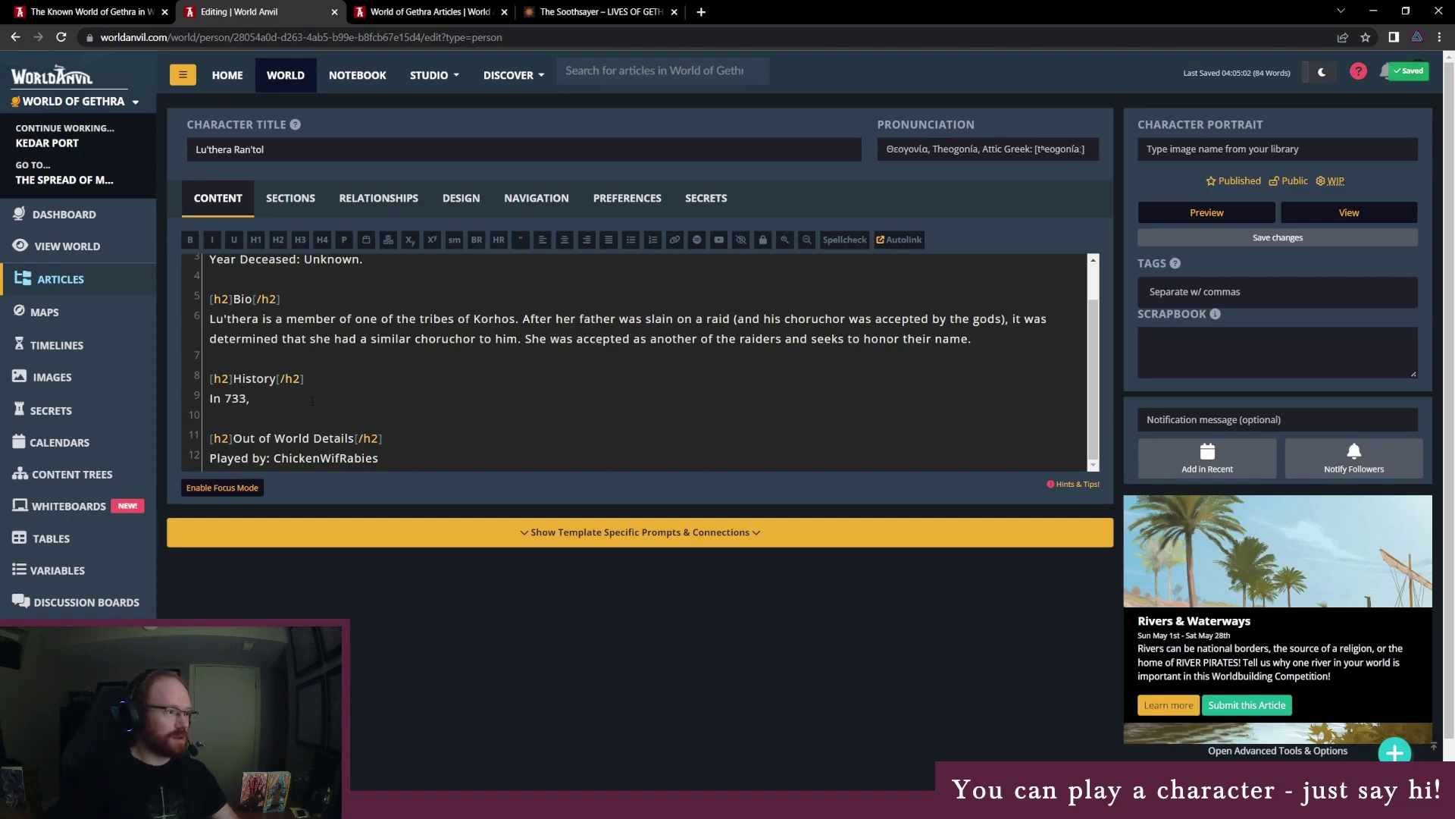
scroll(317, 413, "up", 2)
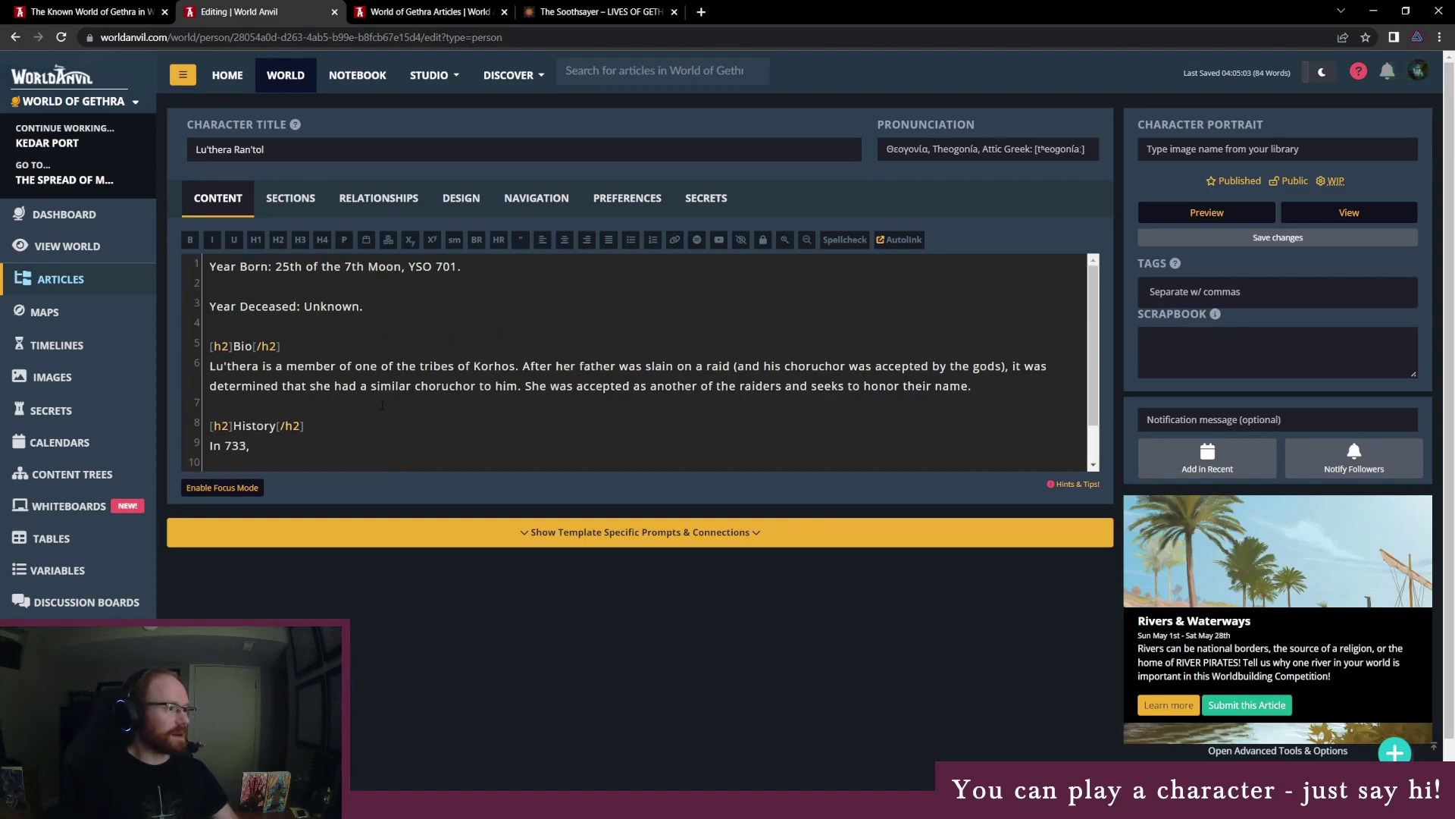
scroll(346, 392, "down", 2)
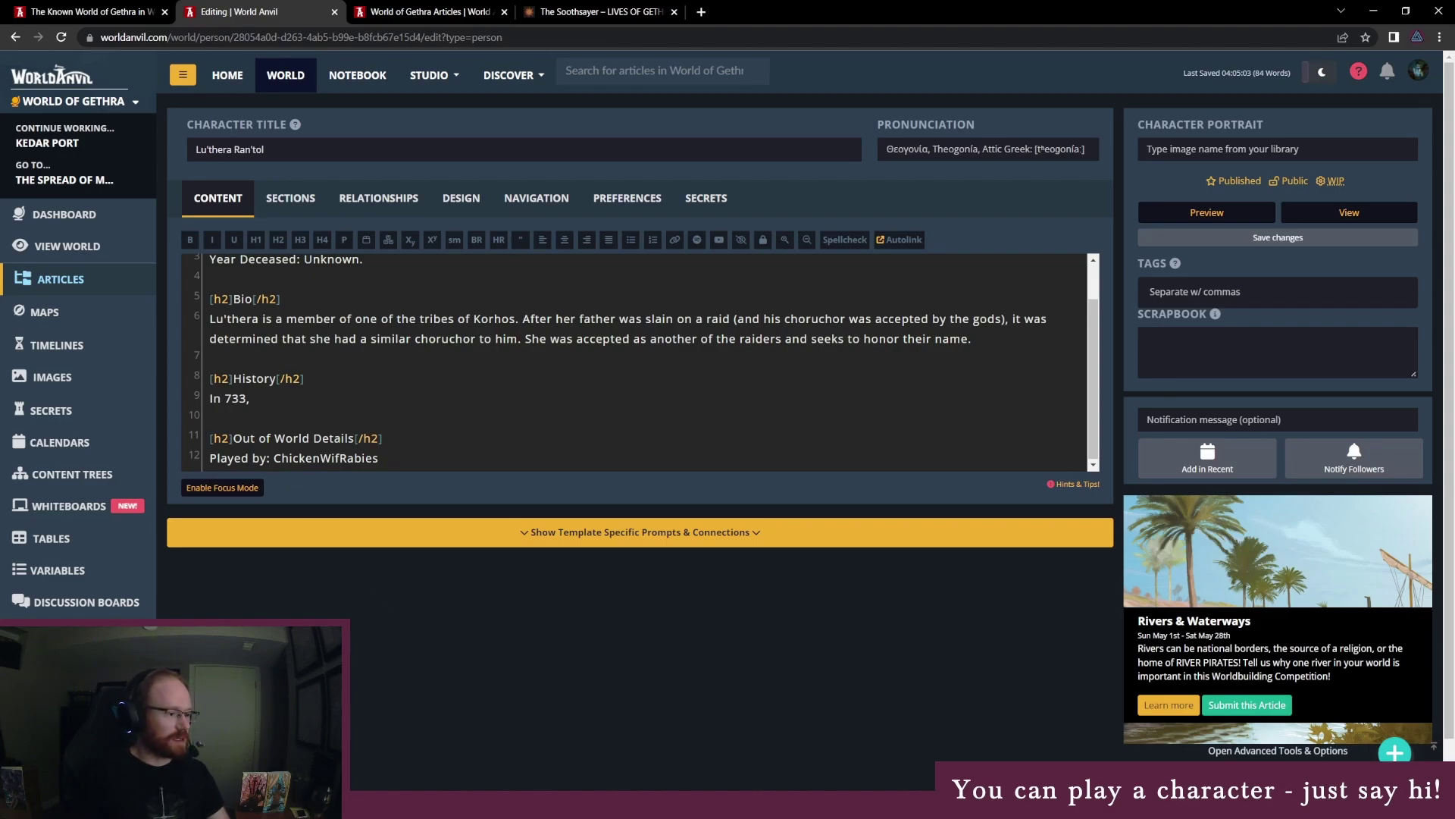
Write the question 'What is the internal tension?' with option 1 'The discovery of a relic'
key("alt+Tab")
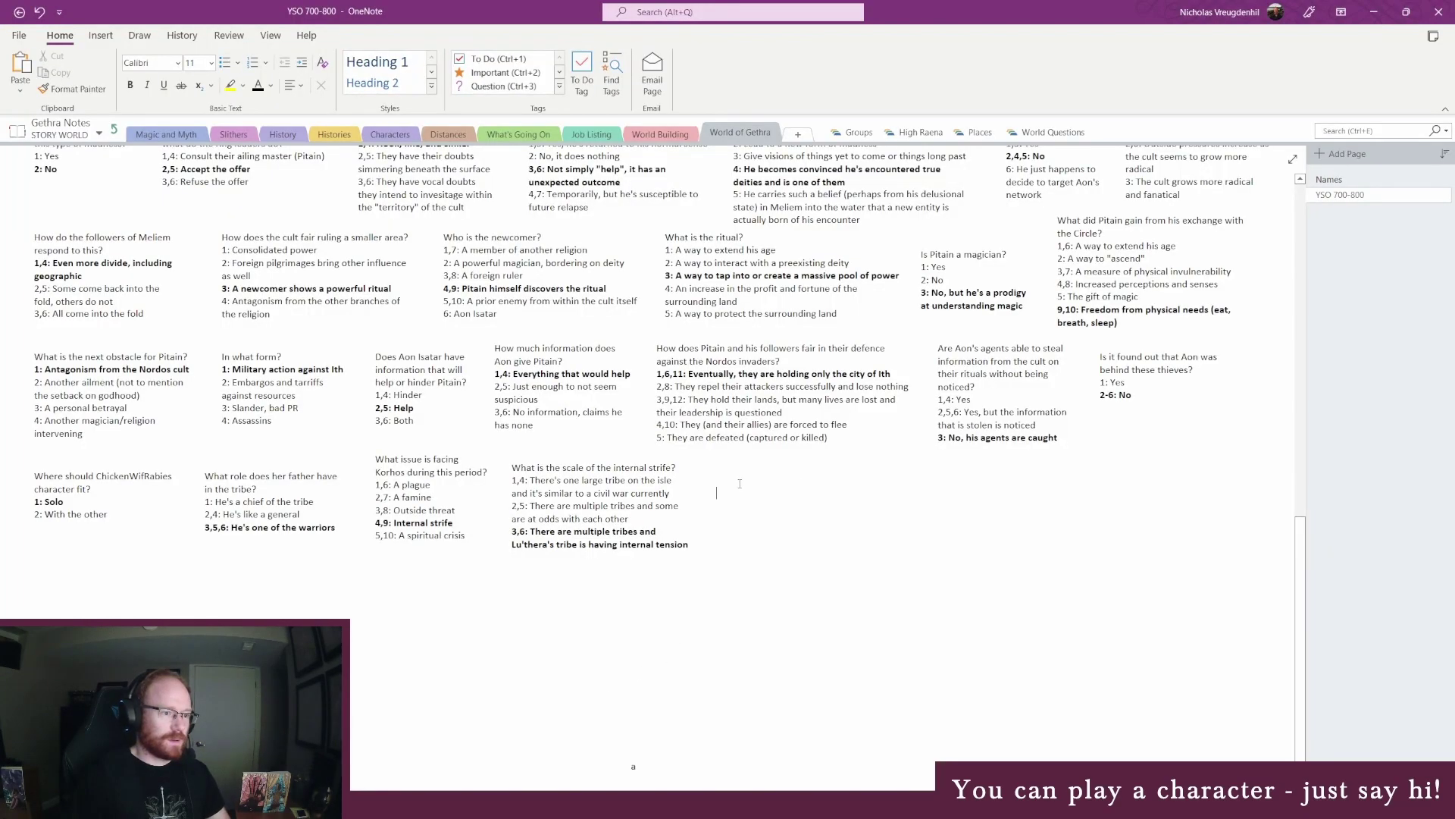
type("What are th")
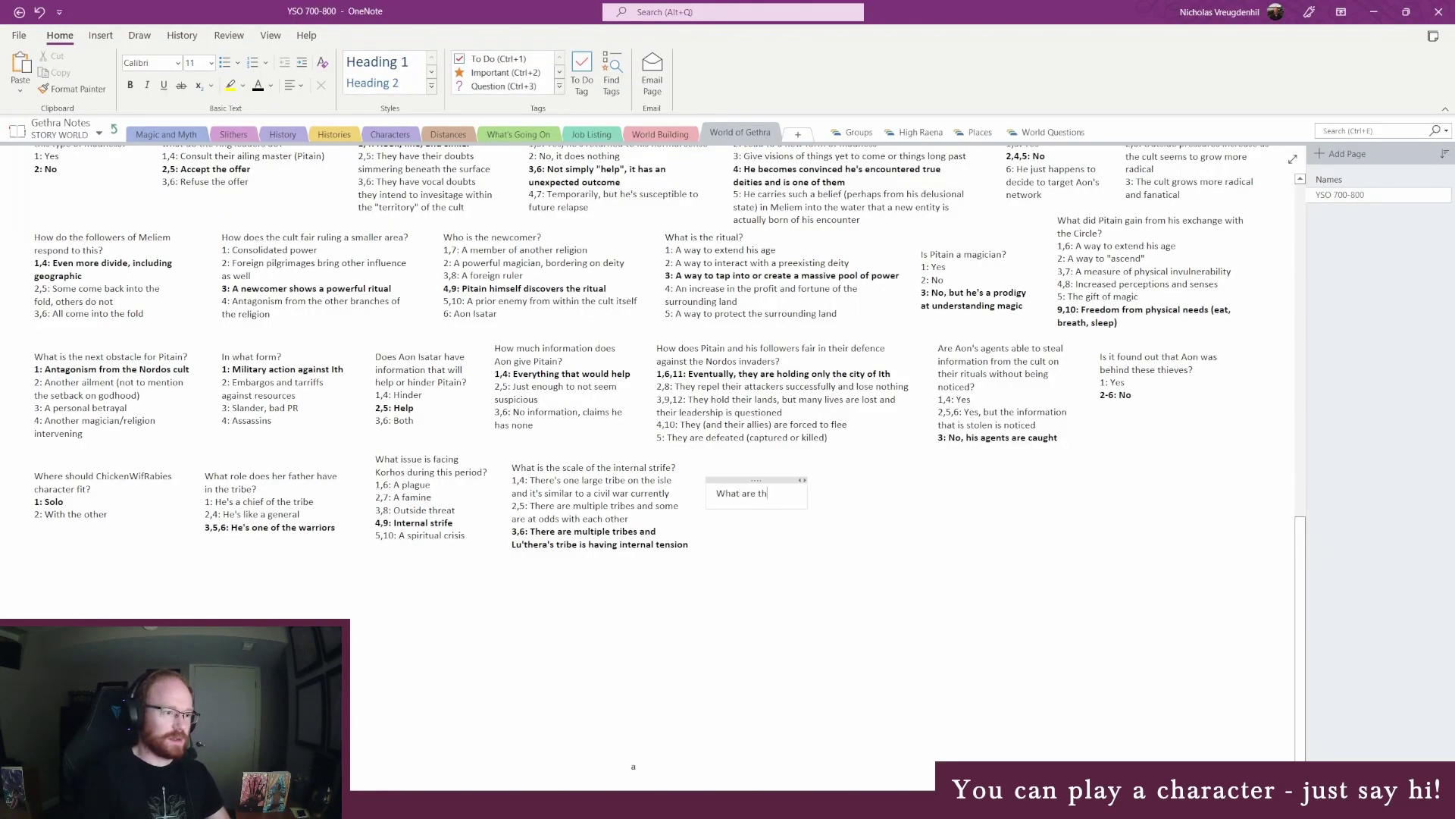
type("e")
key("BackSpace")
key("BackSpace")
key("BackSpace")
key("BackSpace")
key("BackSpace")
key("BackSpace")
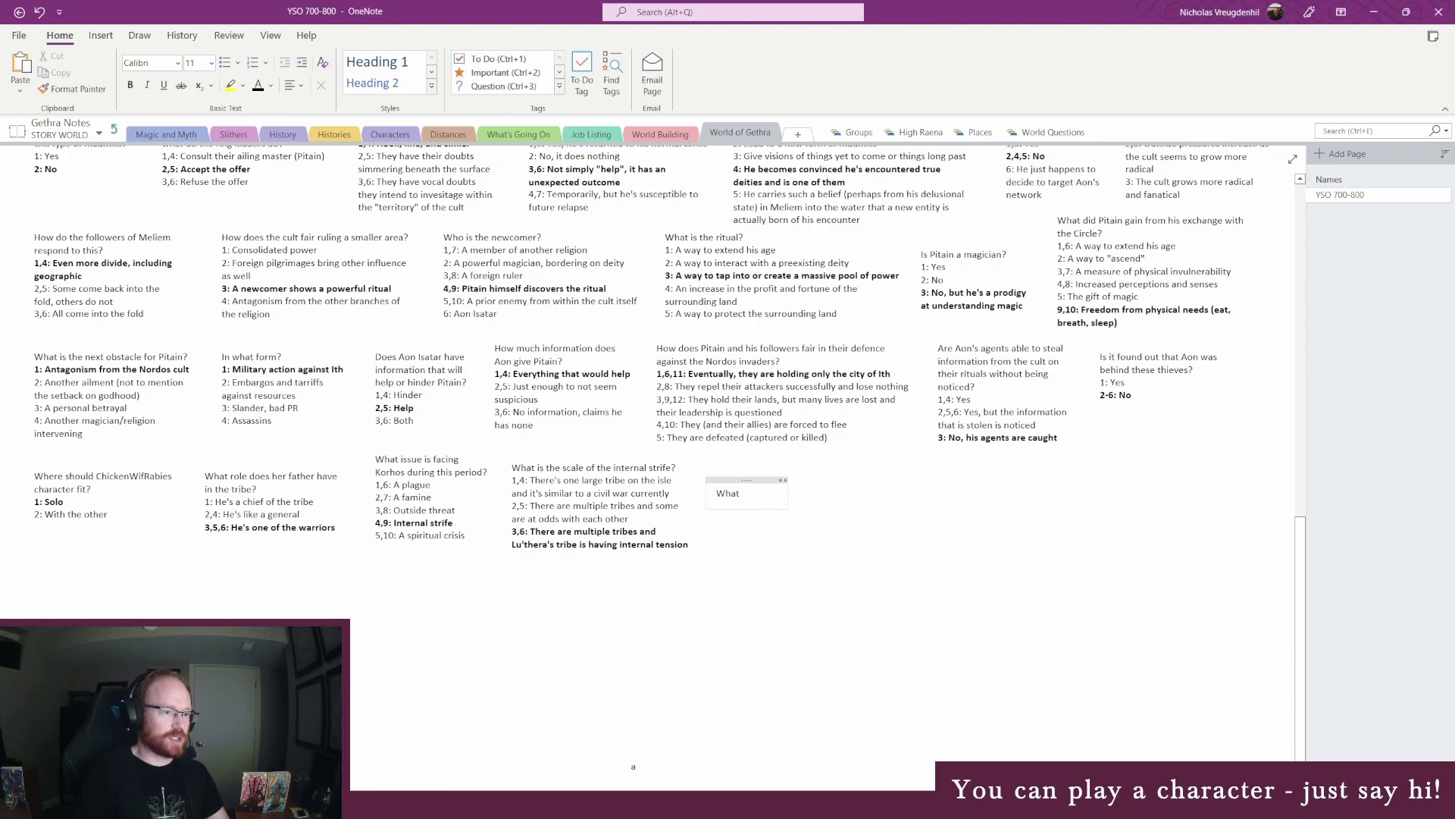
type("is the internal ten")
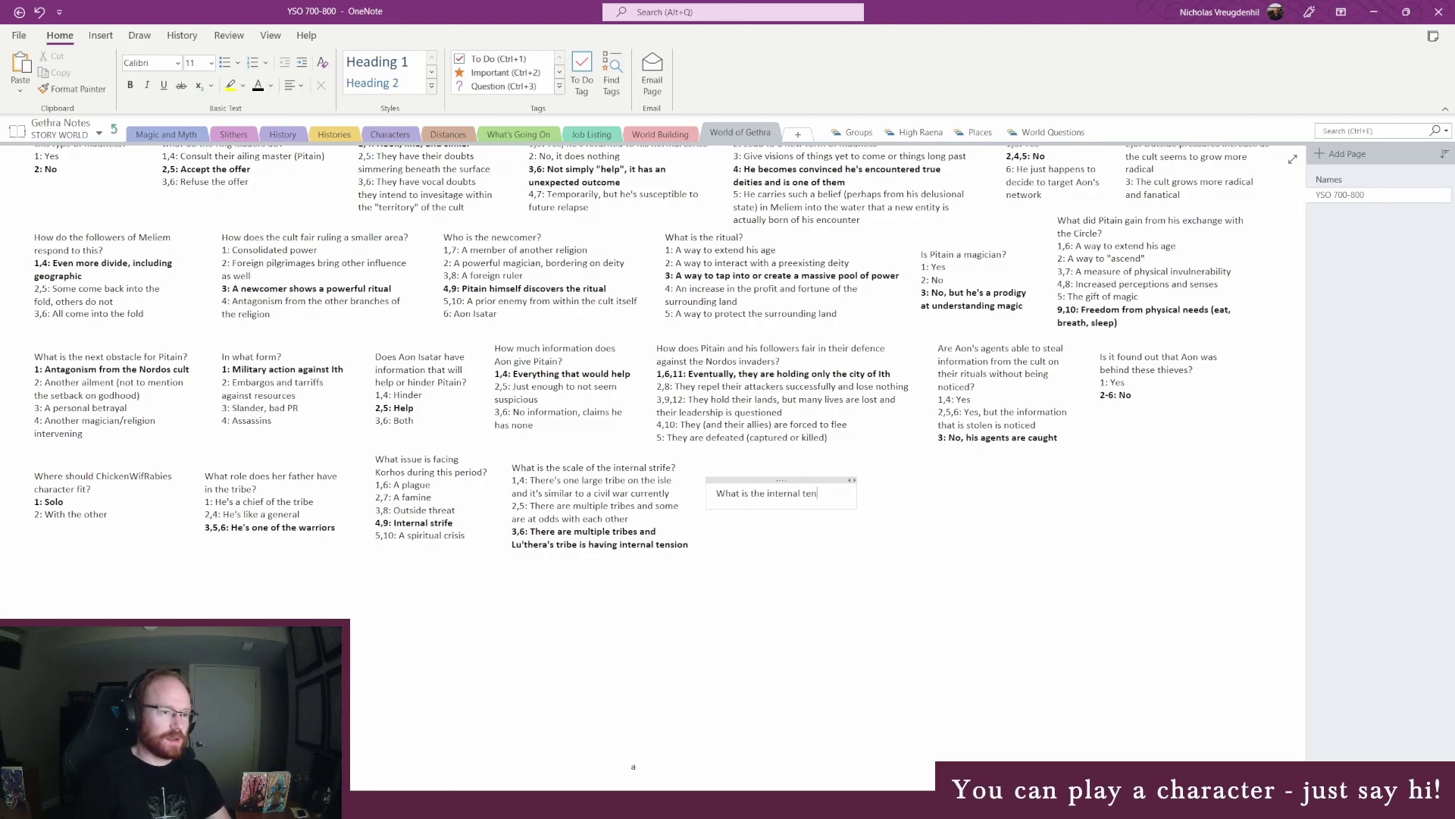
type("sion?")
key("Return")
type("1:")
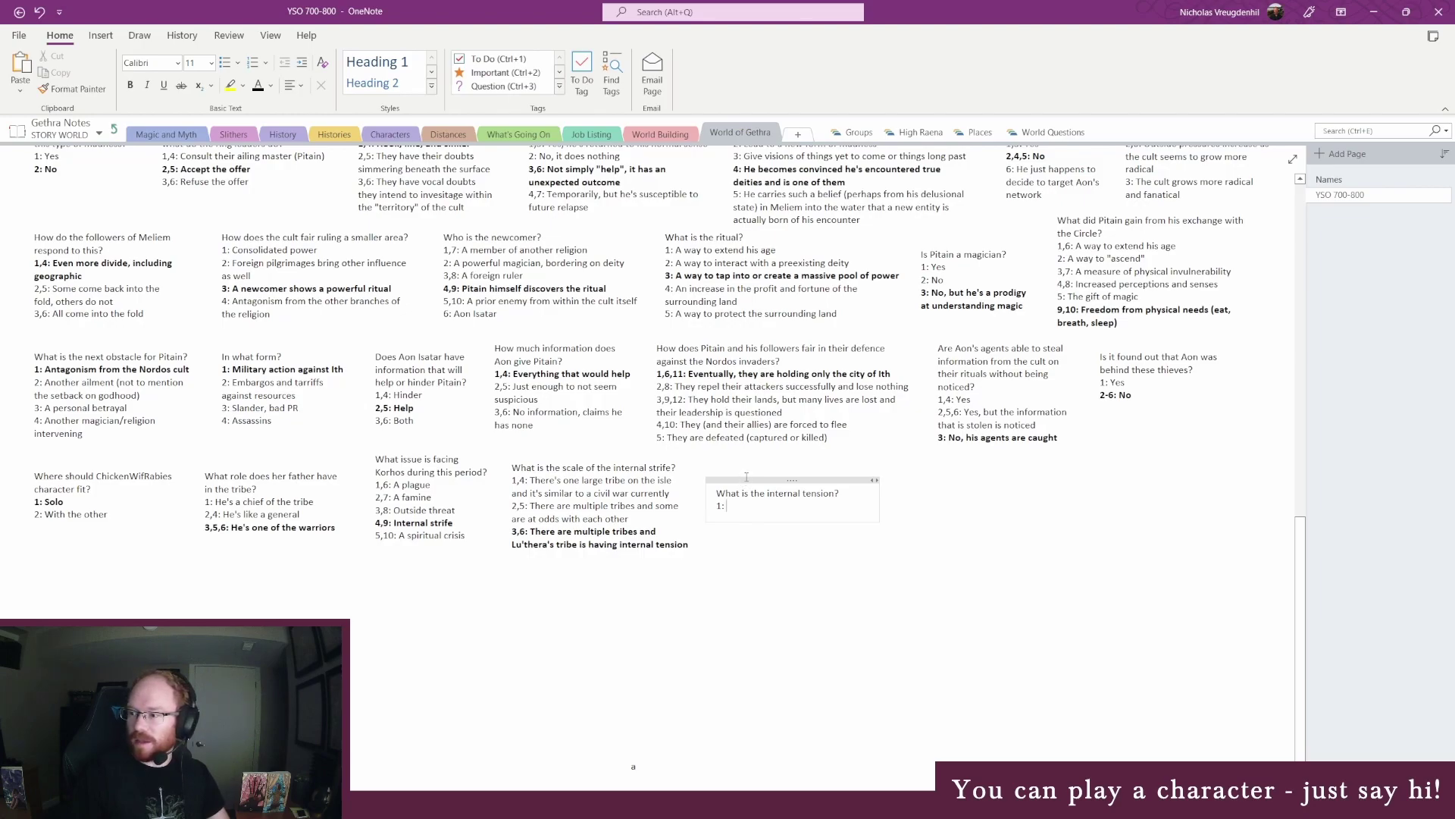
left_click_drag(746, 476, 747, 458)
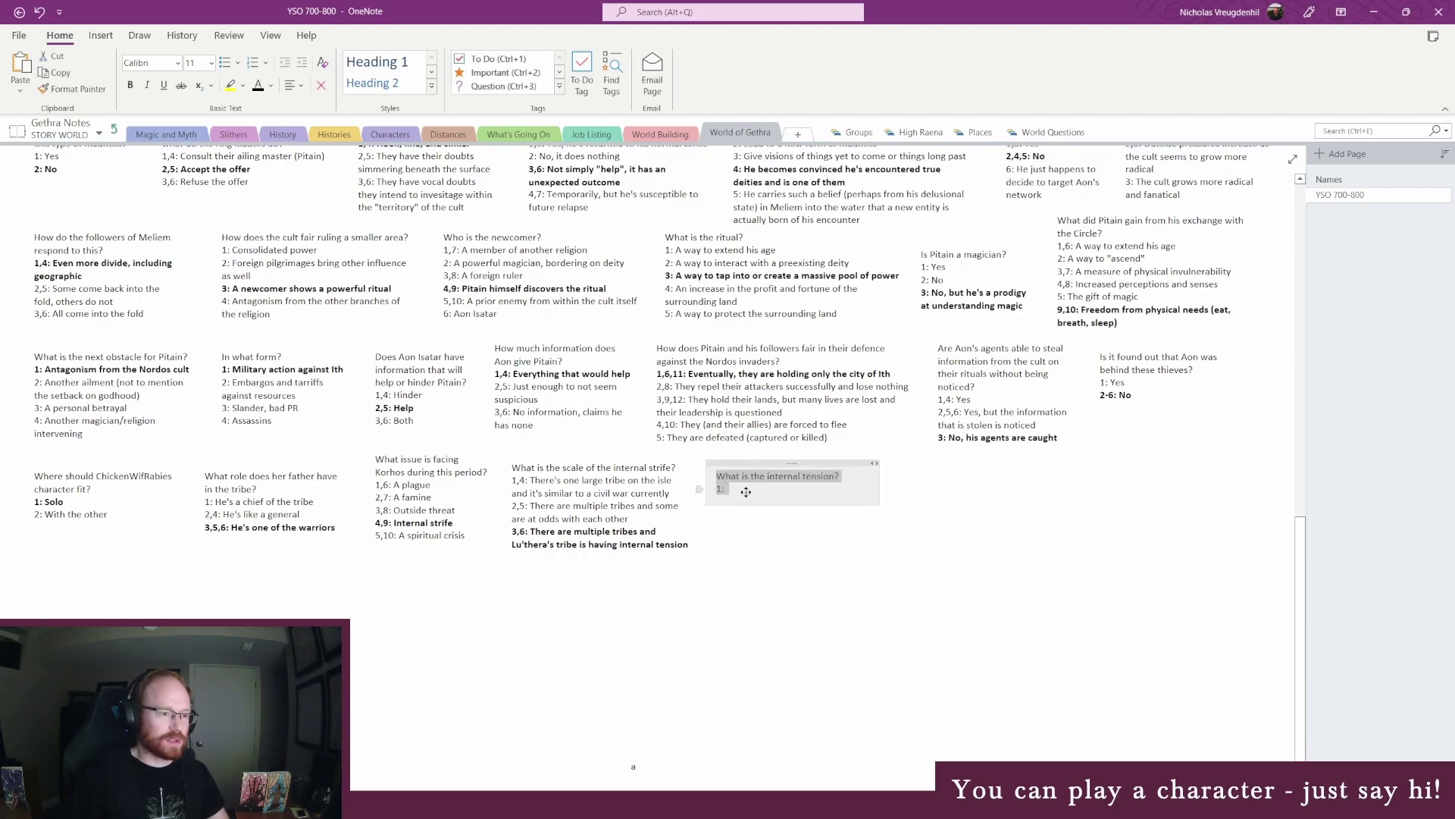
left_click(749, 491)
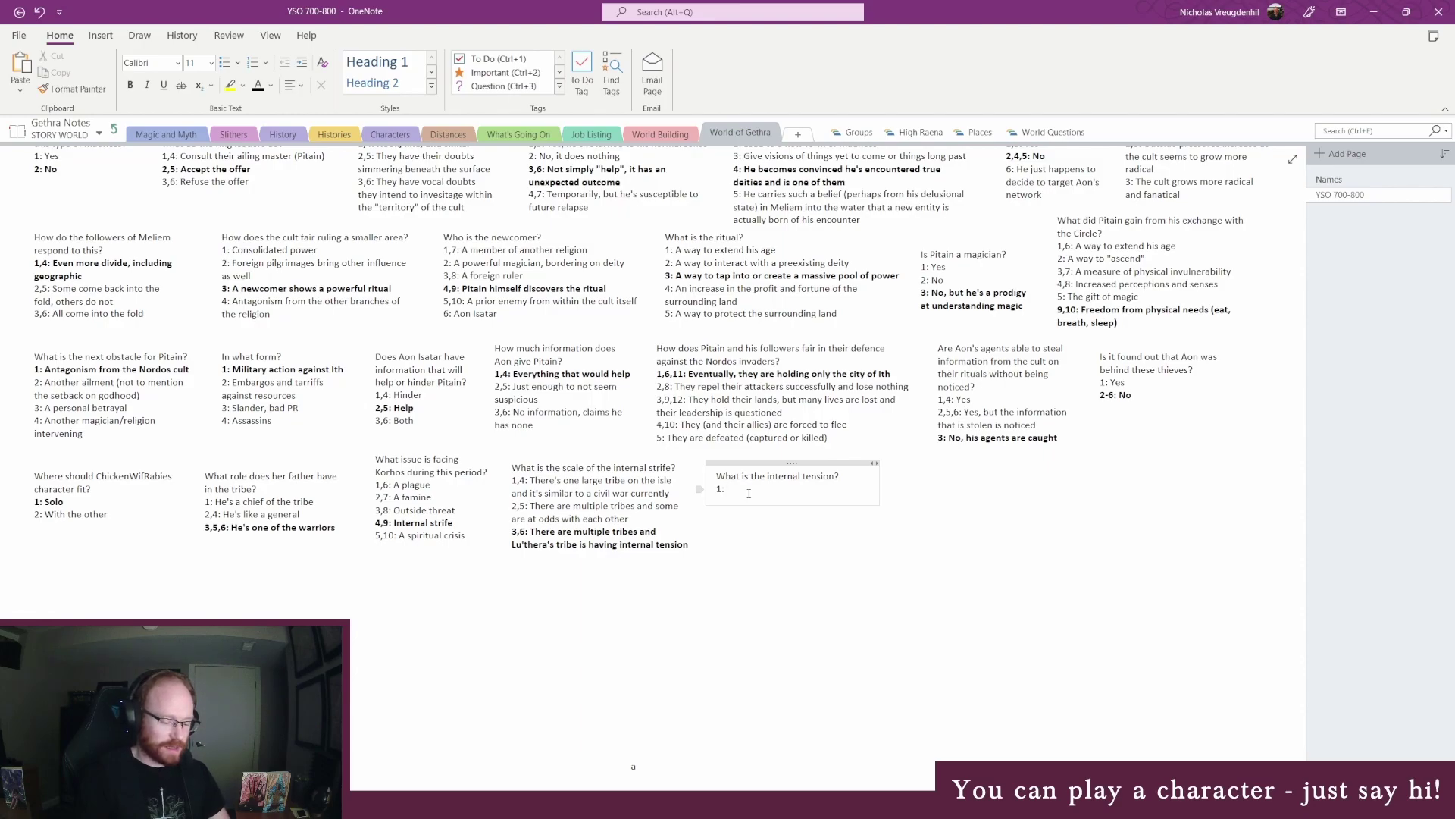
key("BackSpace")
type("The discovery ")
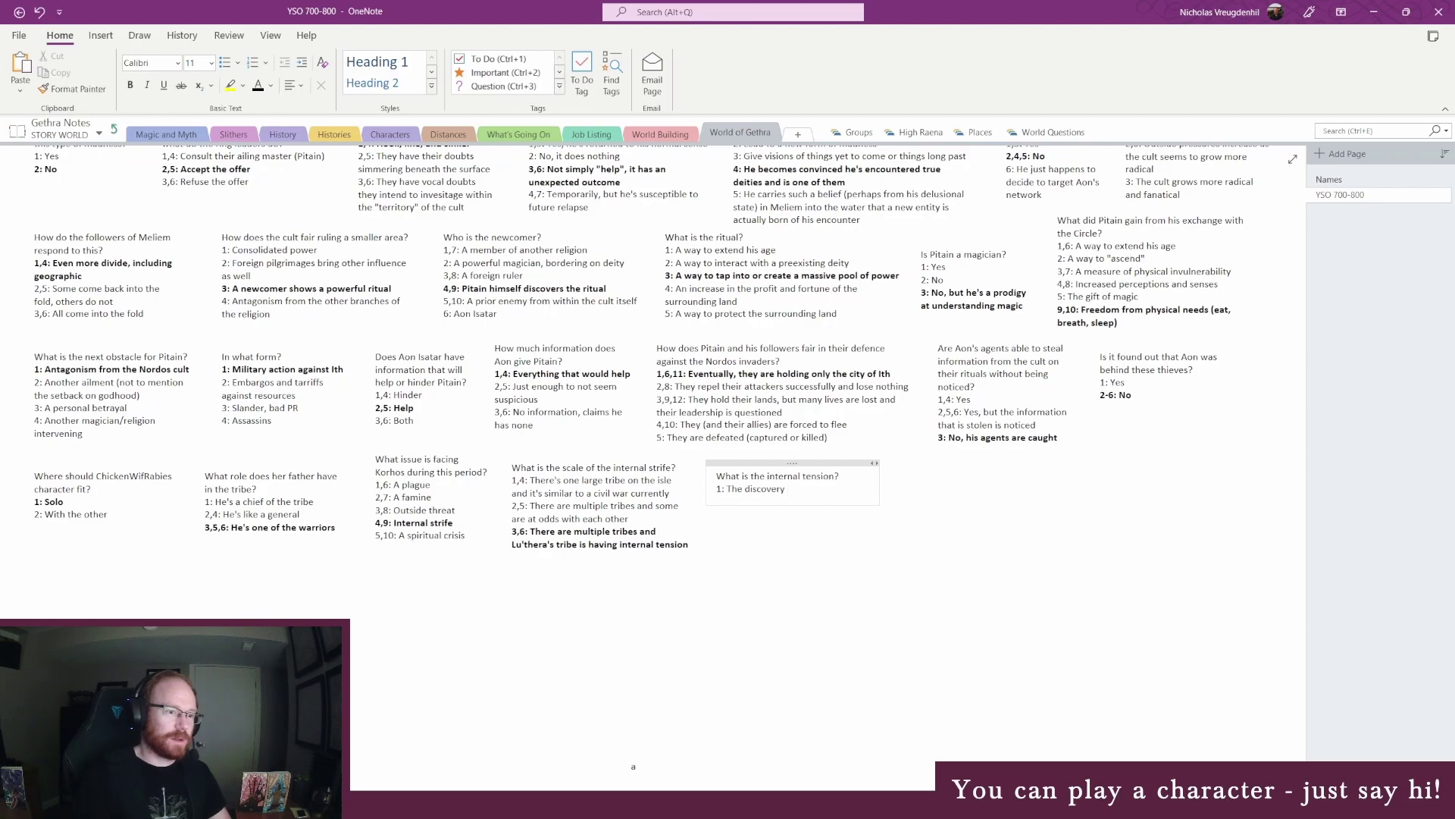
type("of a")
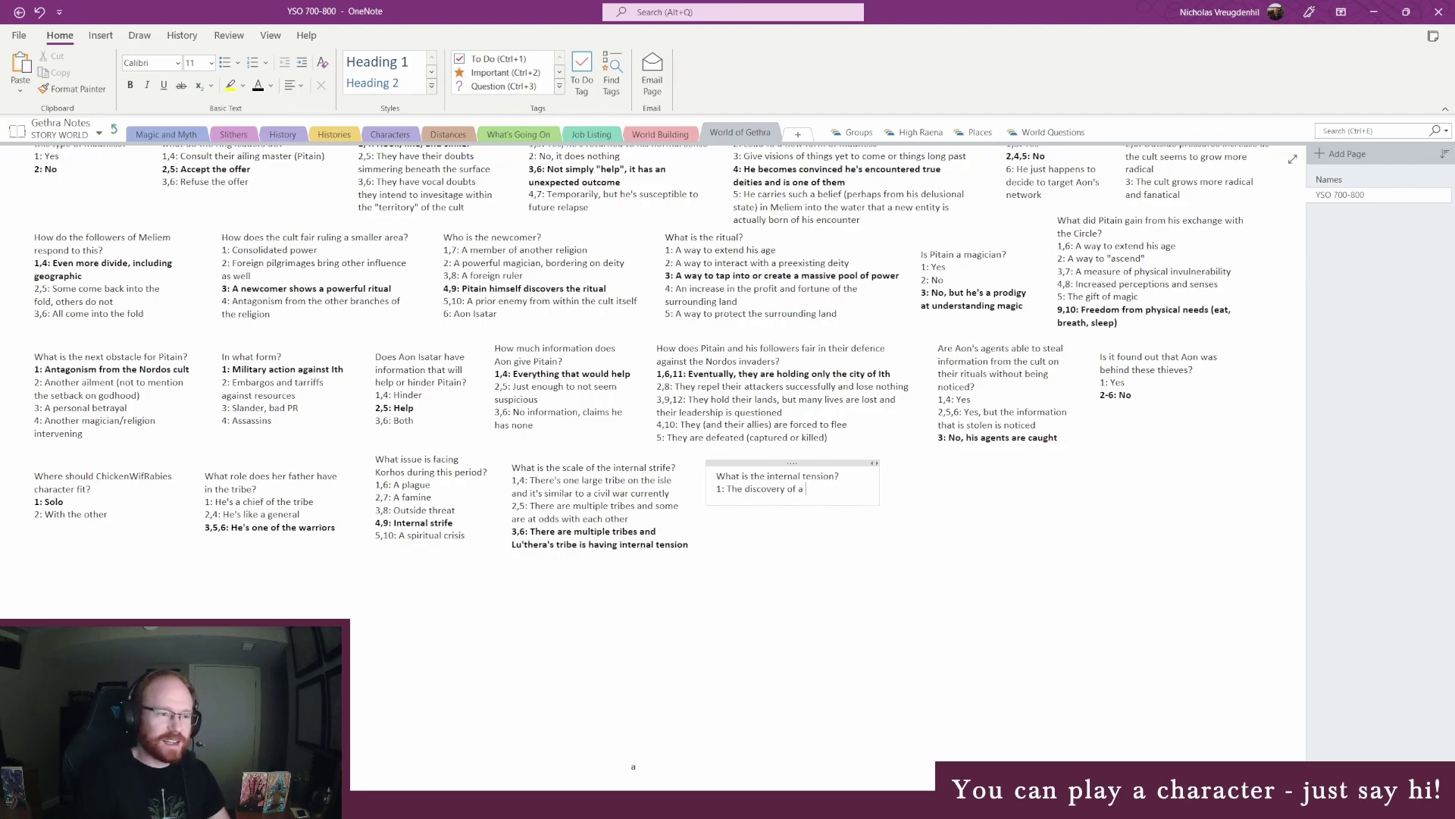
left_click_drag(881, 476, 860, 480)
left_click(844, 486)
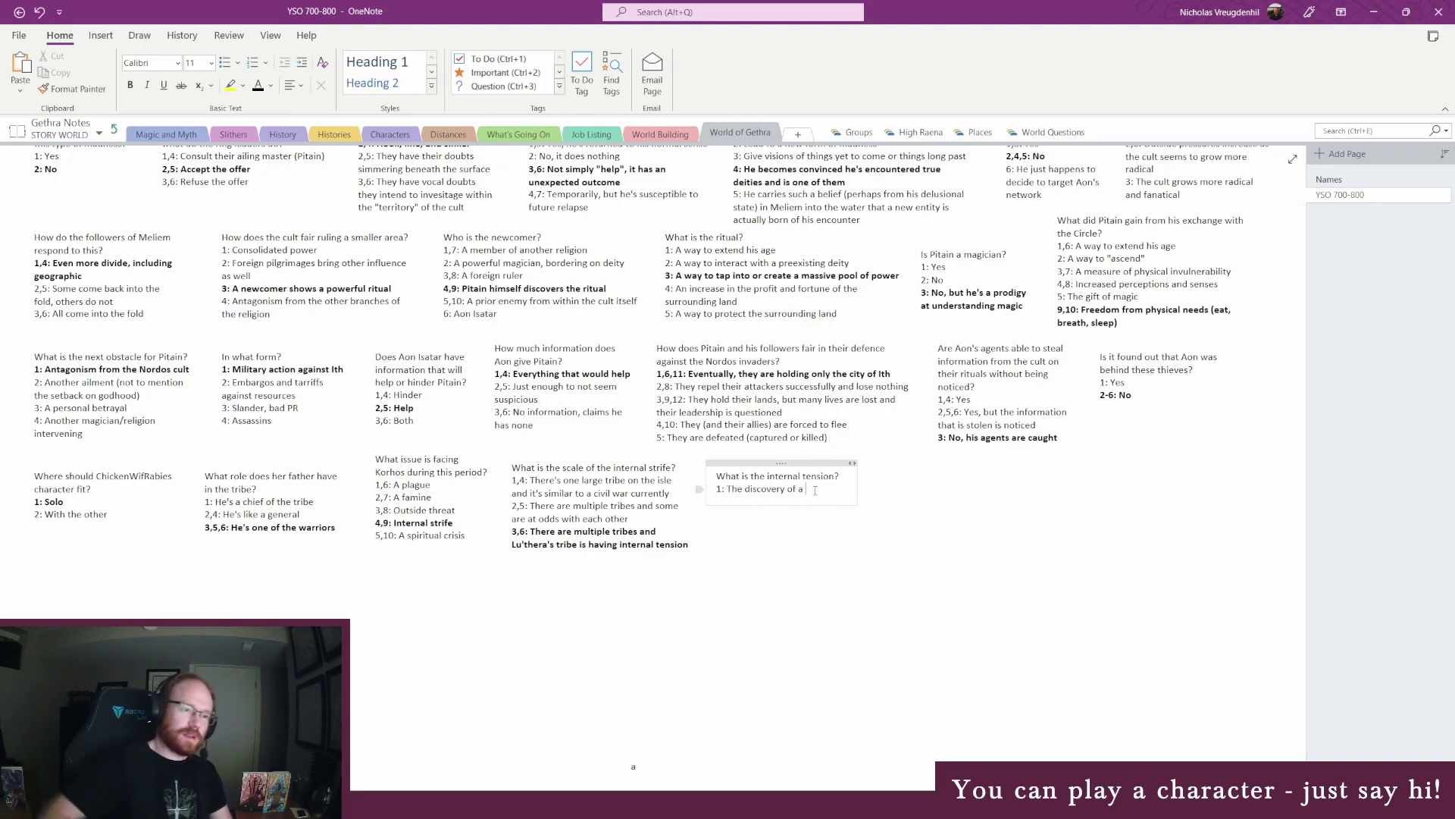
type("relic")
Add option 2 'Two leaders at odds for rulership' and an empty option 3, widening the note slightly
key("Return")
type("2:")
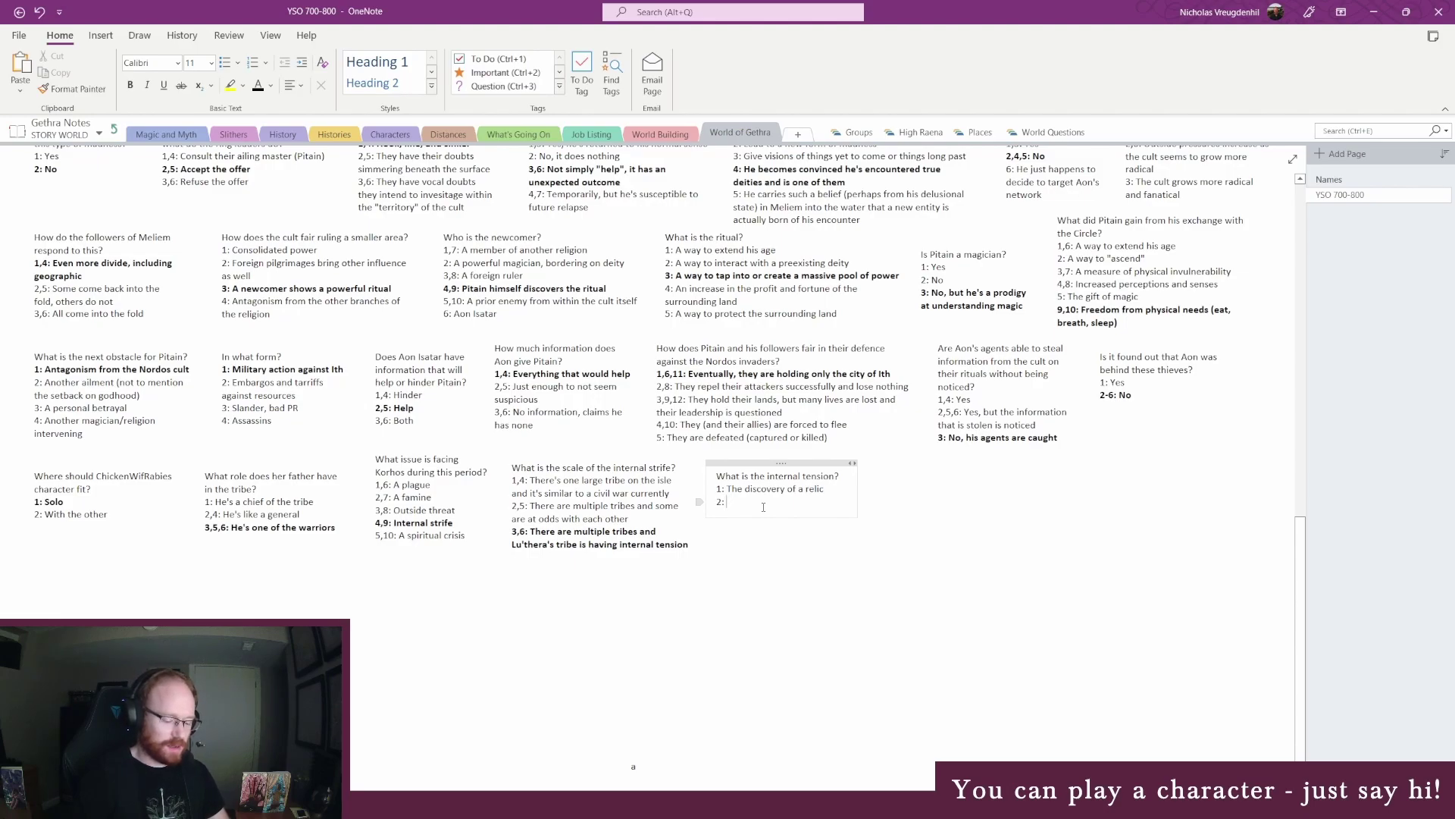
type("Two leaders at")
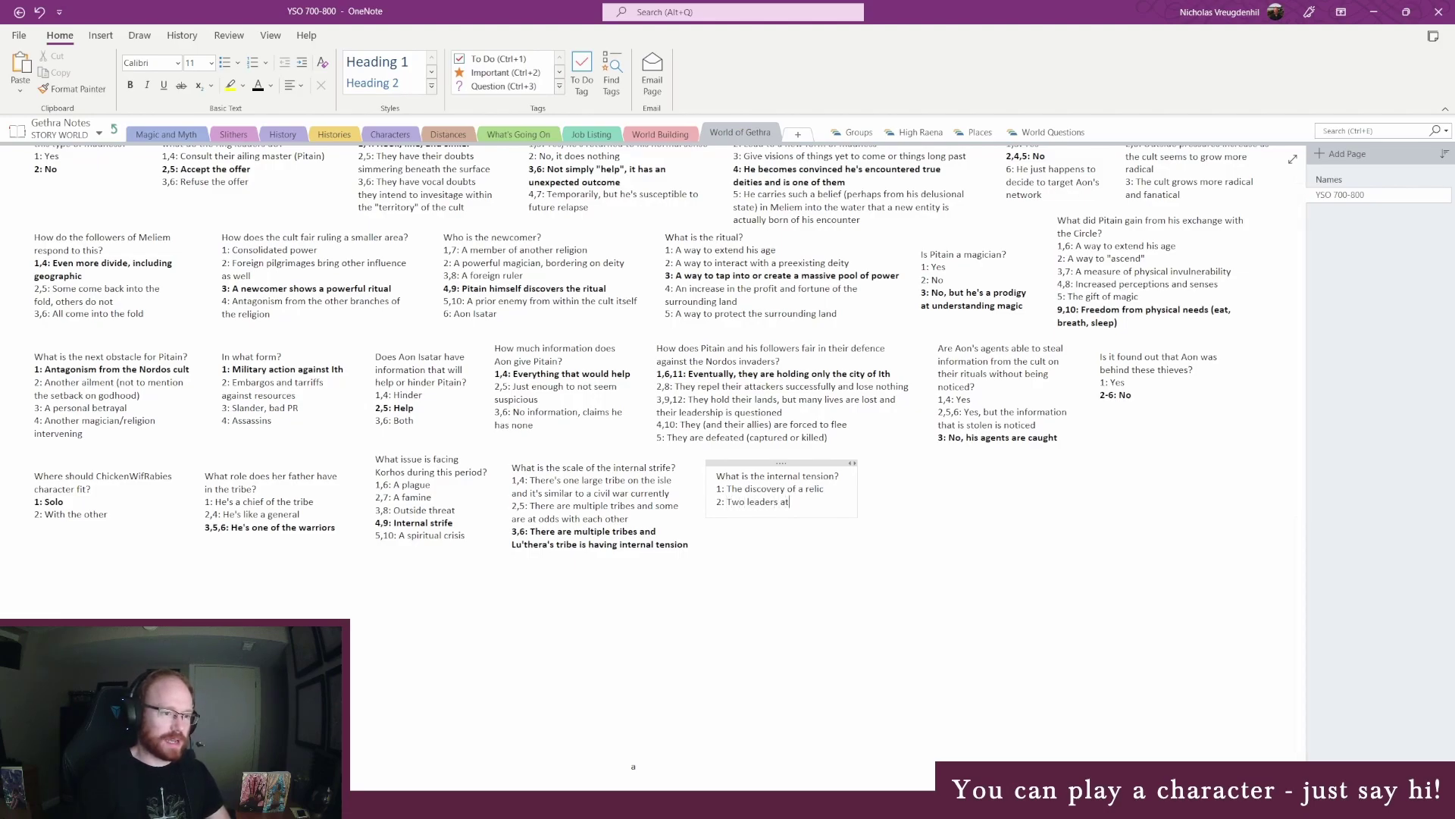
type(" odds for rulership")
key("Return")
type("4:")
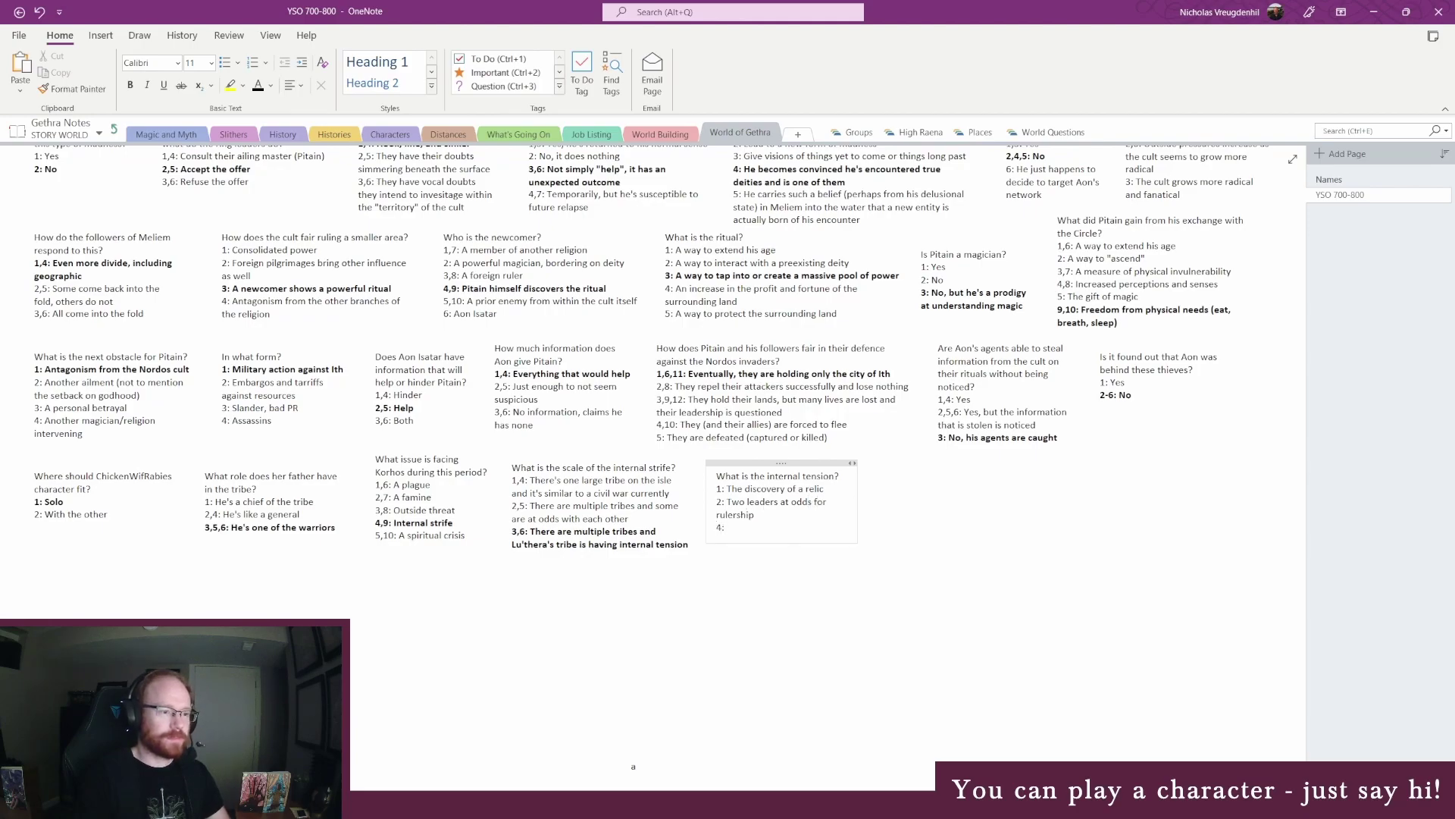
key("BackSpace")
key("BackSpace")
type("3:")
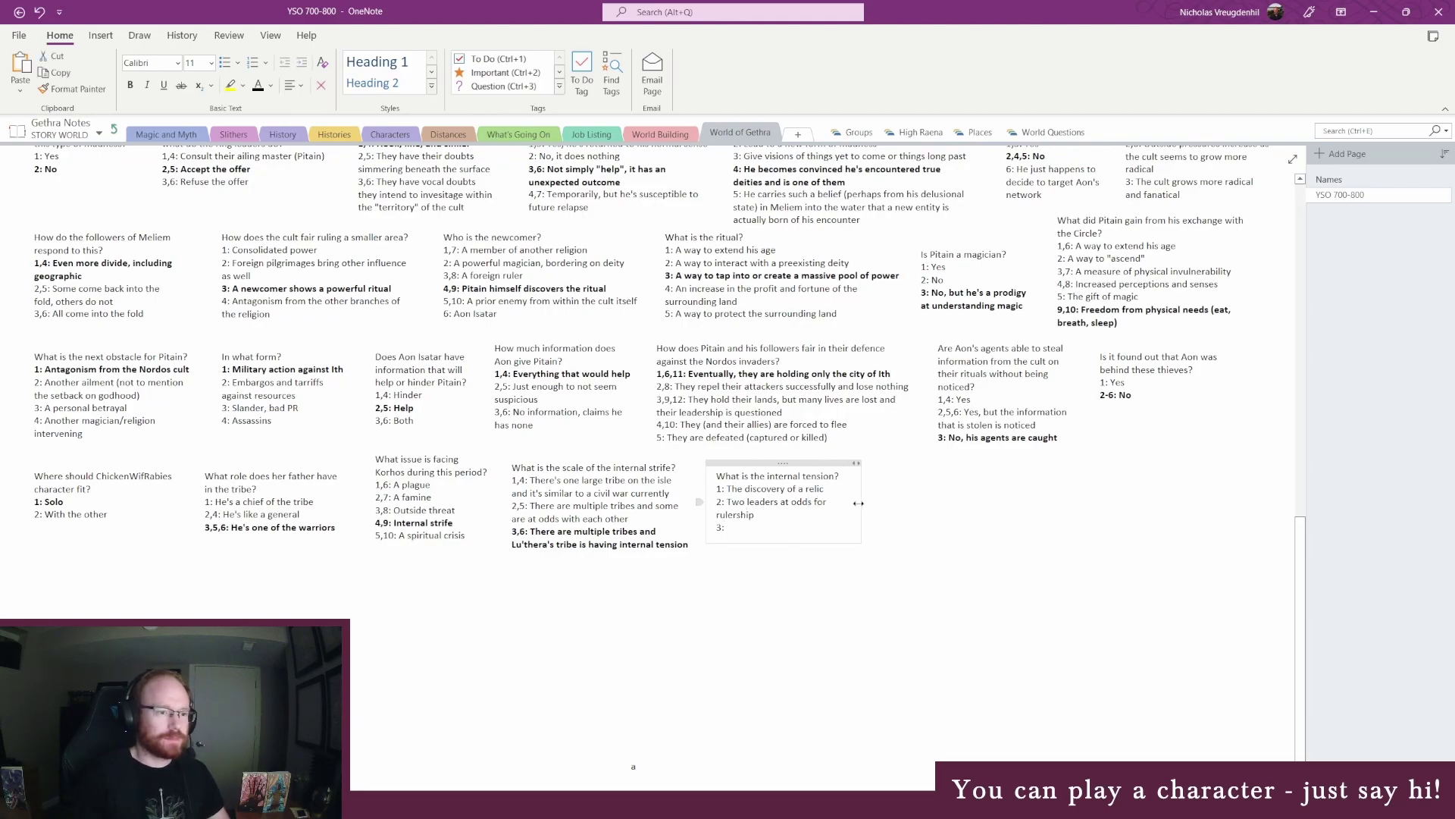
left_click_drag(857, 502, 871, 506)
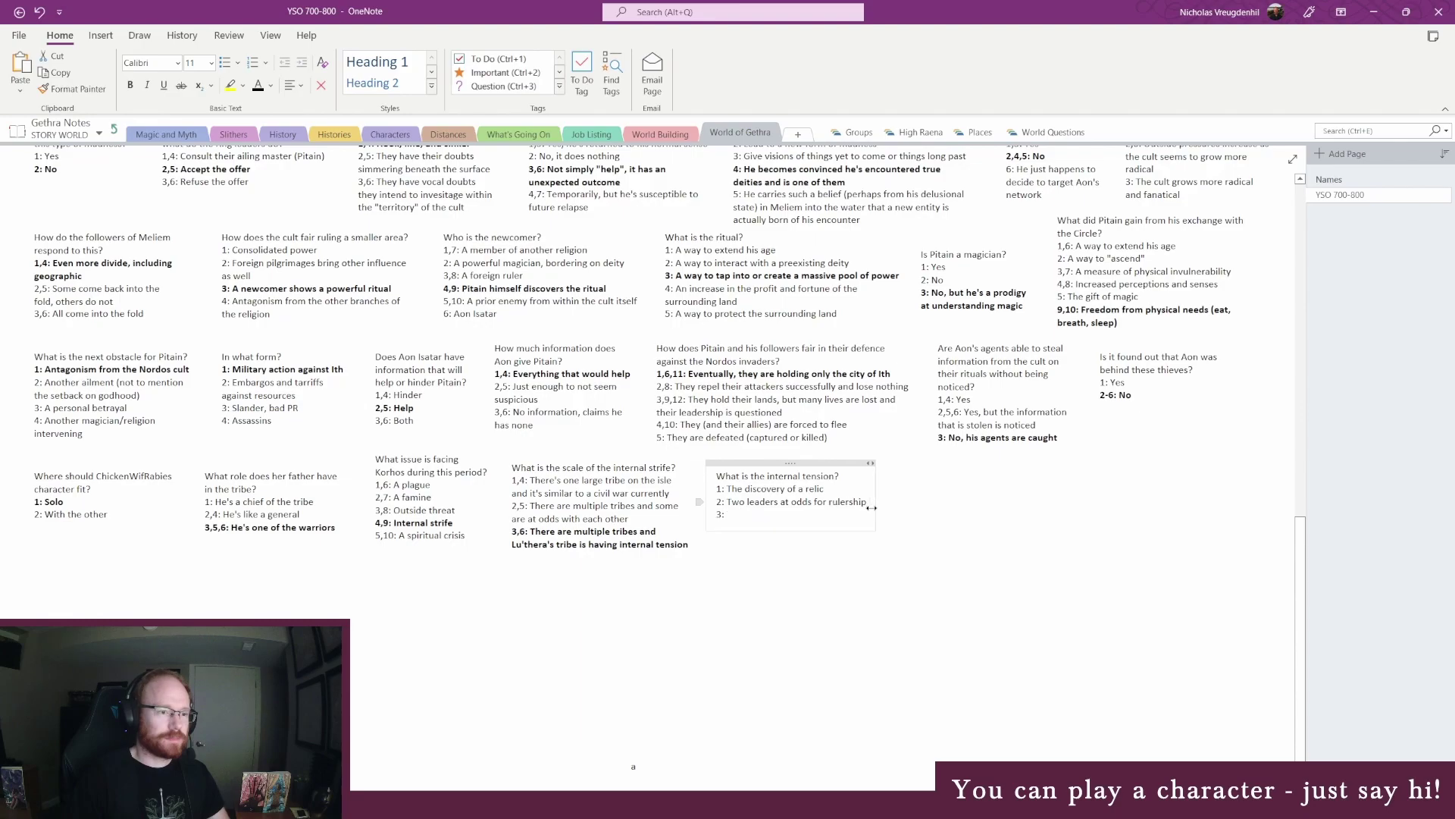
left_click(770, 514)
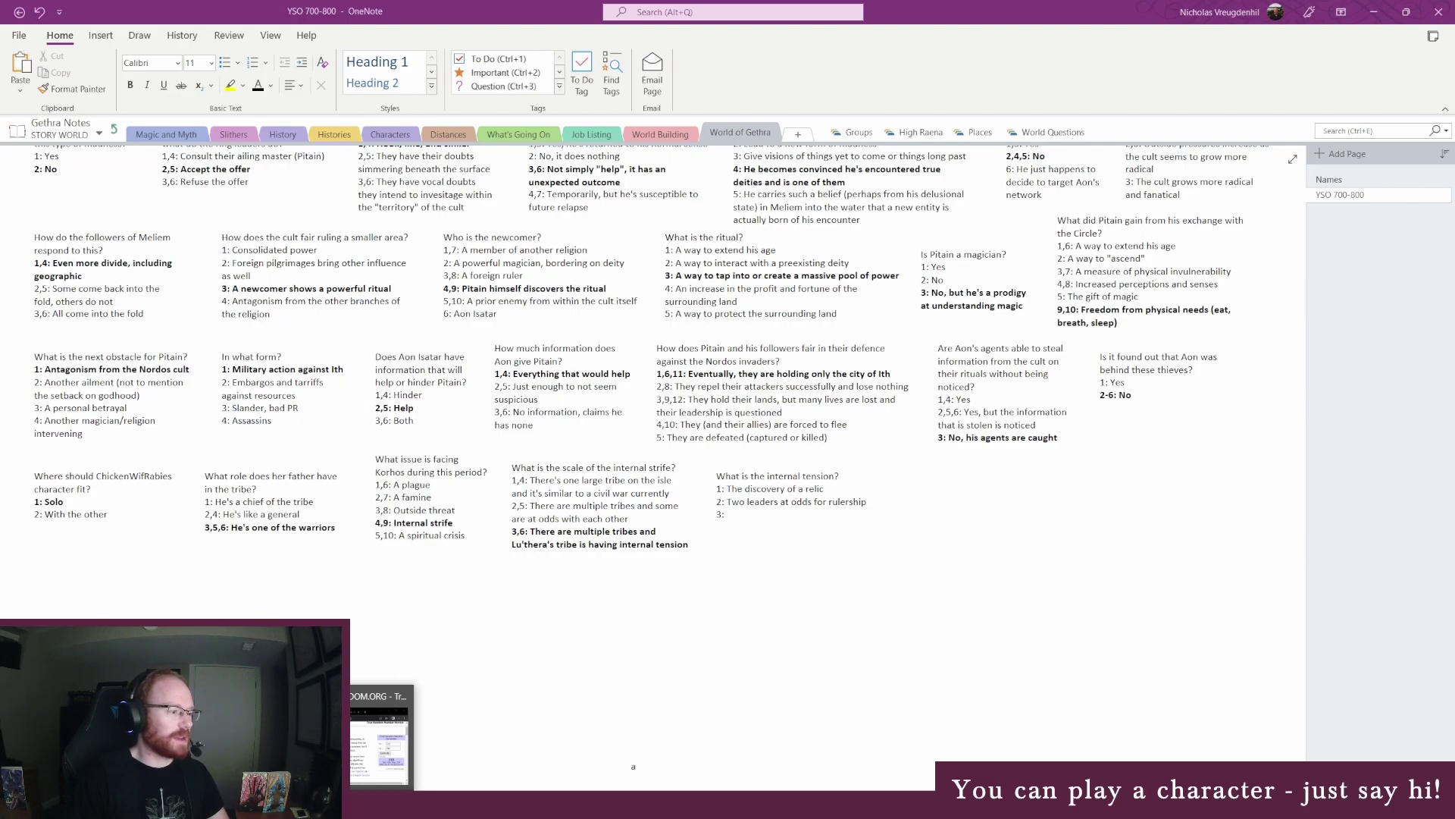
Set the random.org generator range to 720–730, then return to the World Anvil browser window
key("alt+Tab")
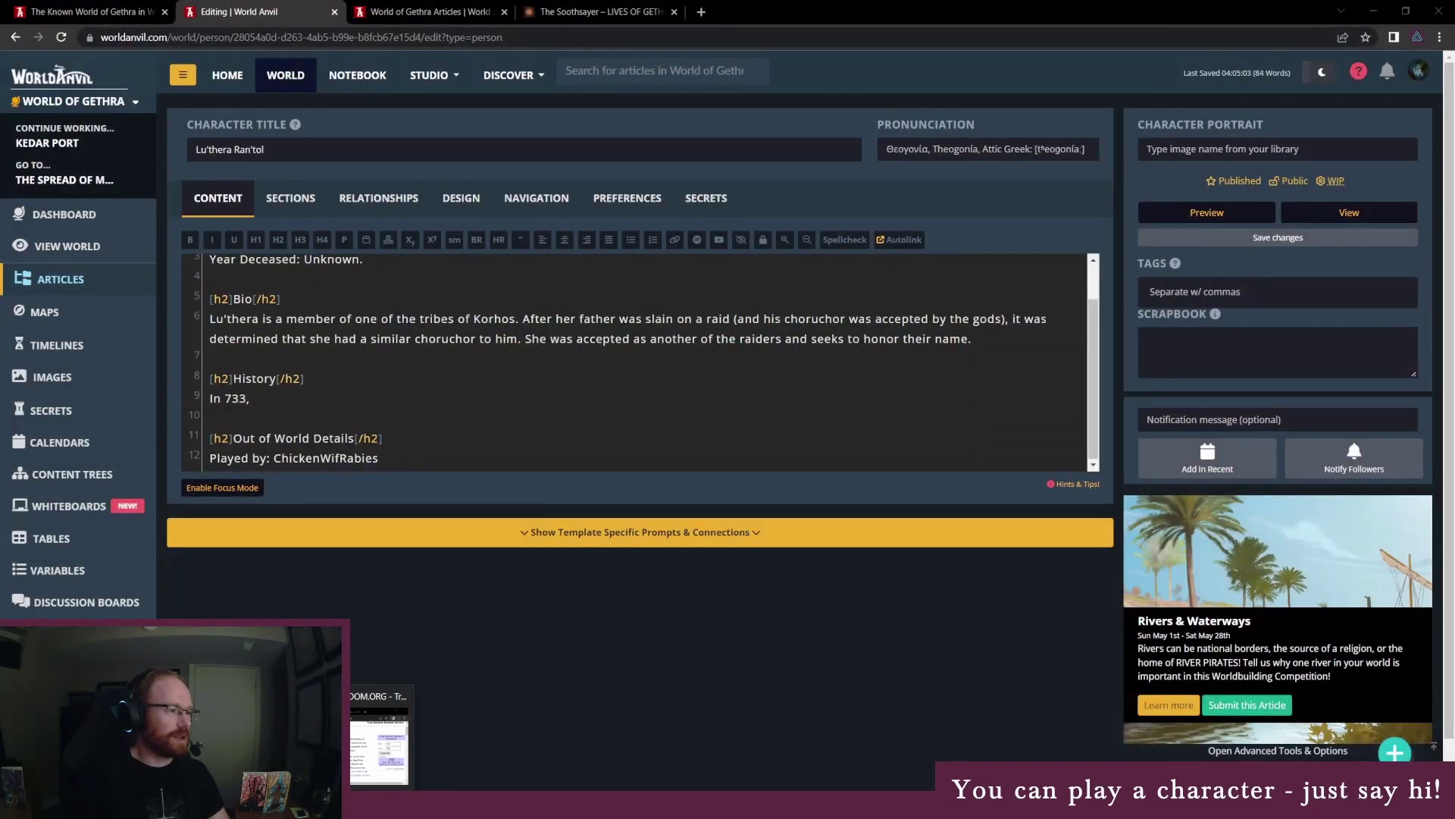
key("alt+Tab")
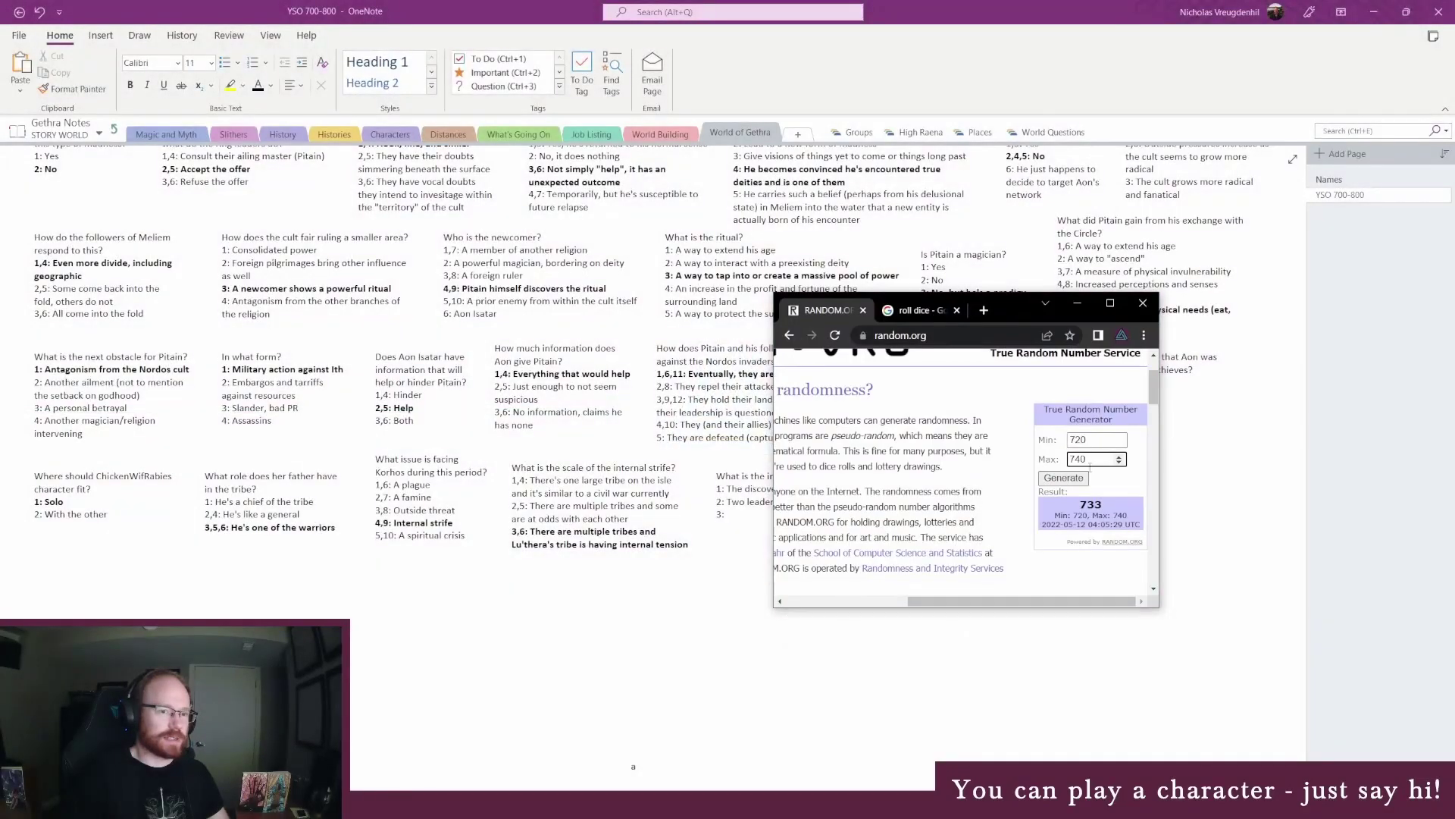
key("shift+Tab")
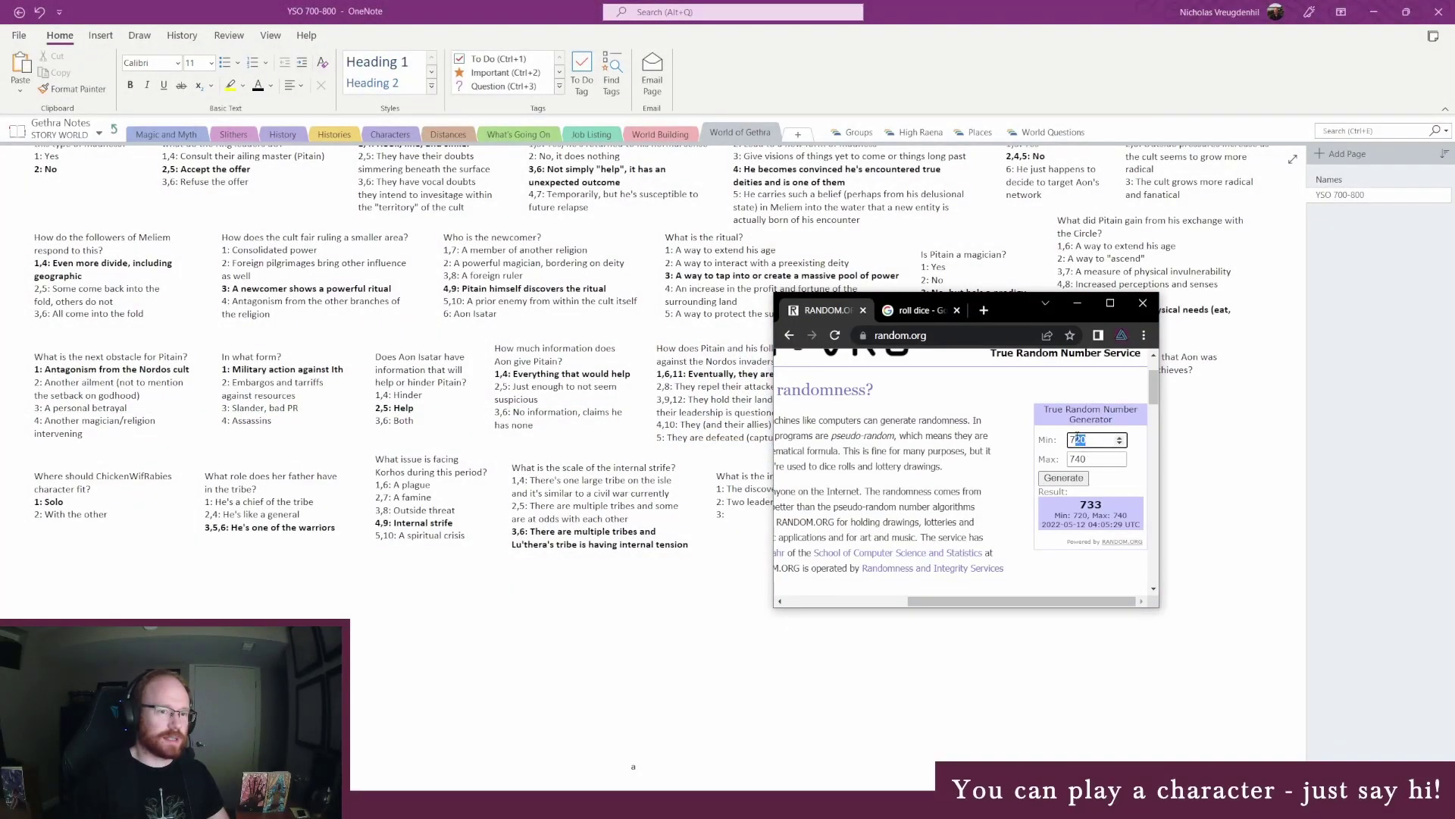
key("Tab")
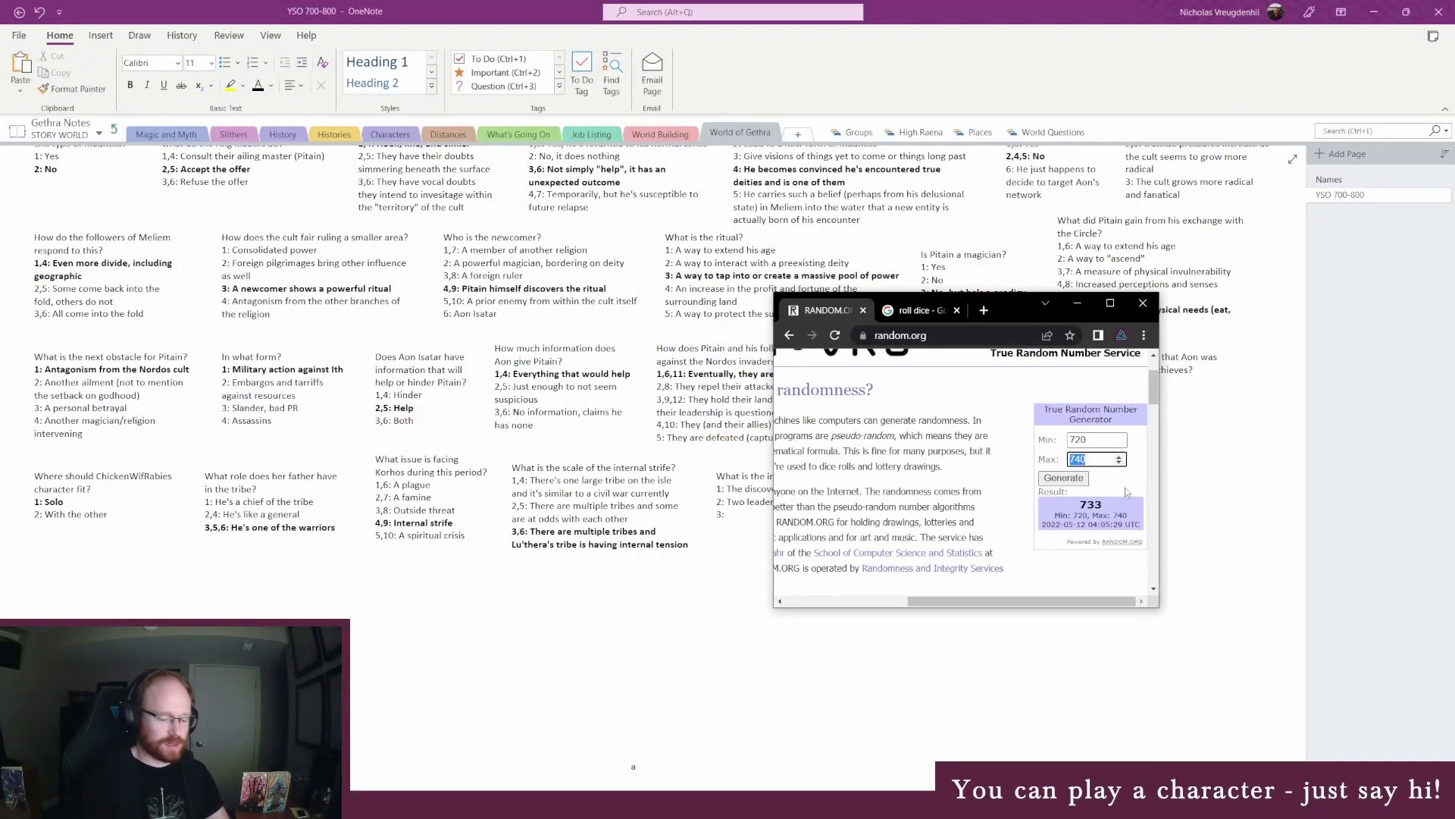
type("73")
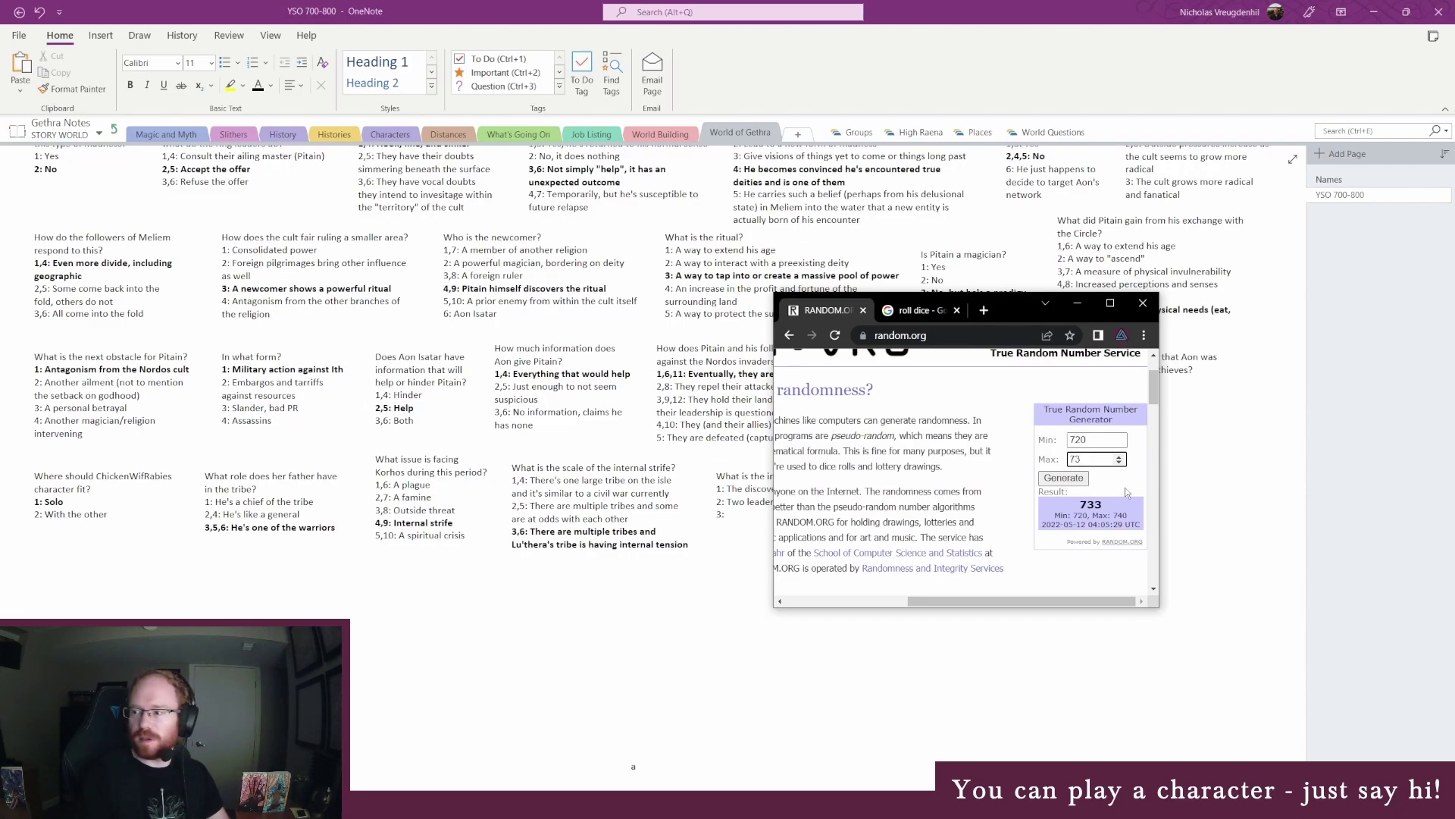
type("0")
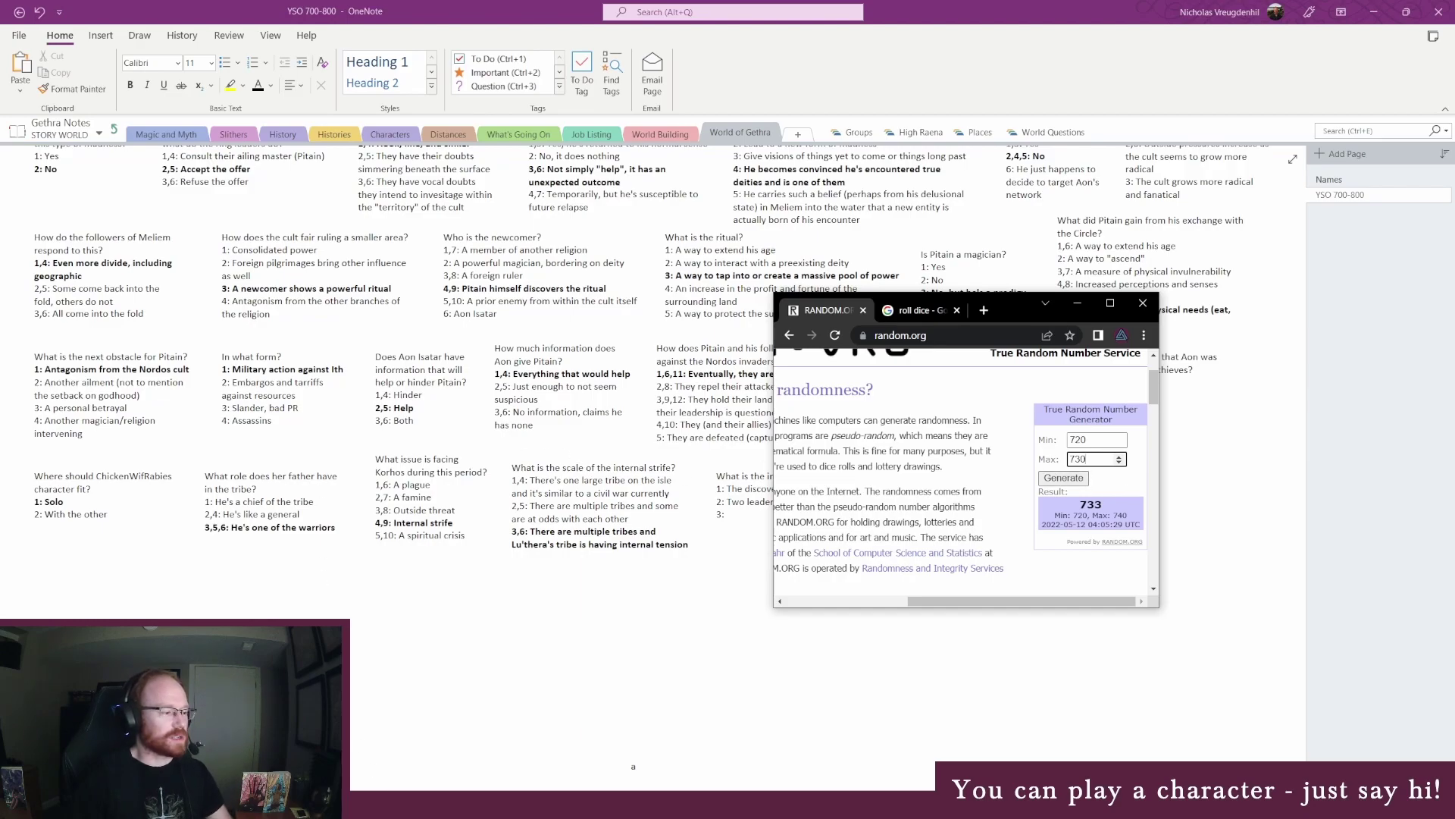
left_click(382, 805)
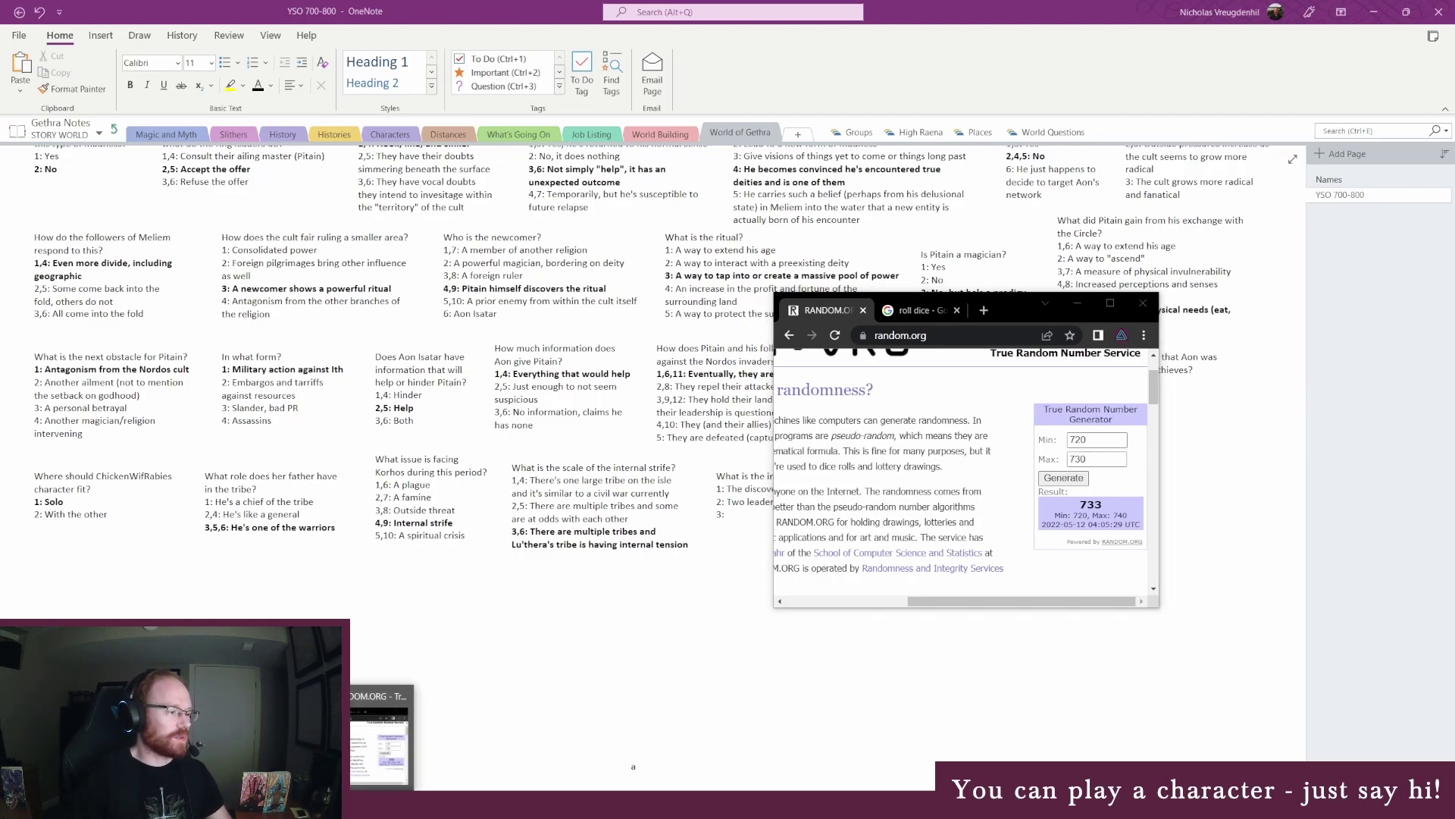
left_click(288, 739)
Open The Known World of Gethra map and check The Orrish marker's label
left_click(470, 11)
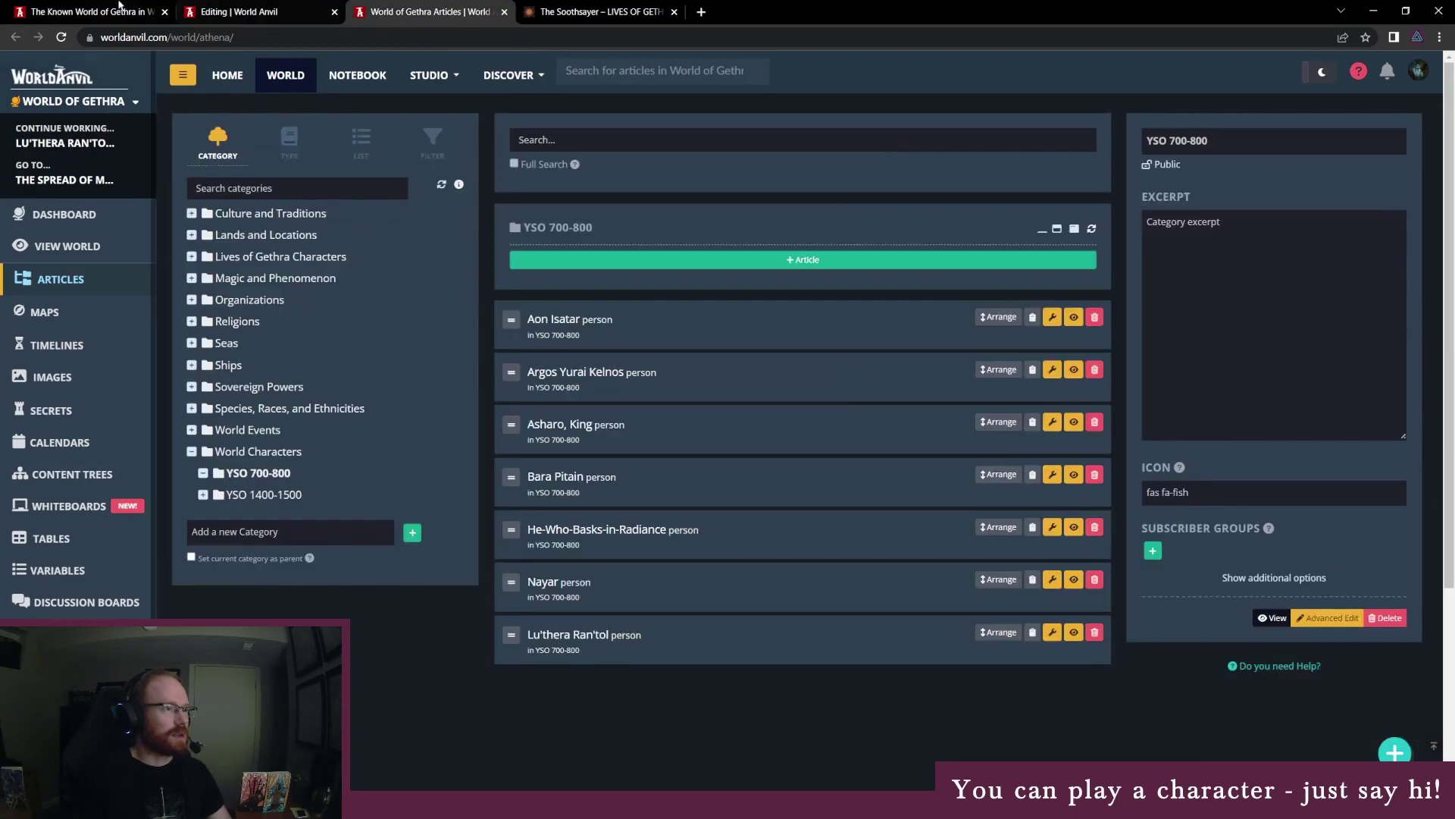
left_click(110, 9)
left_click(686, 507)
left_click_drag(951, 655, 887, 615)
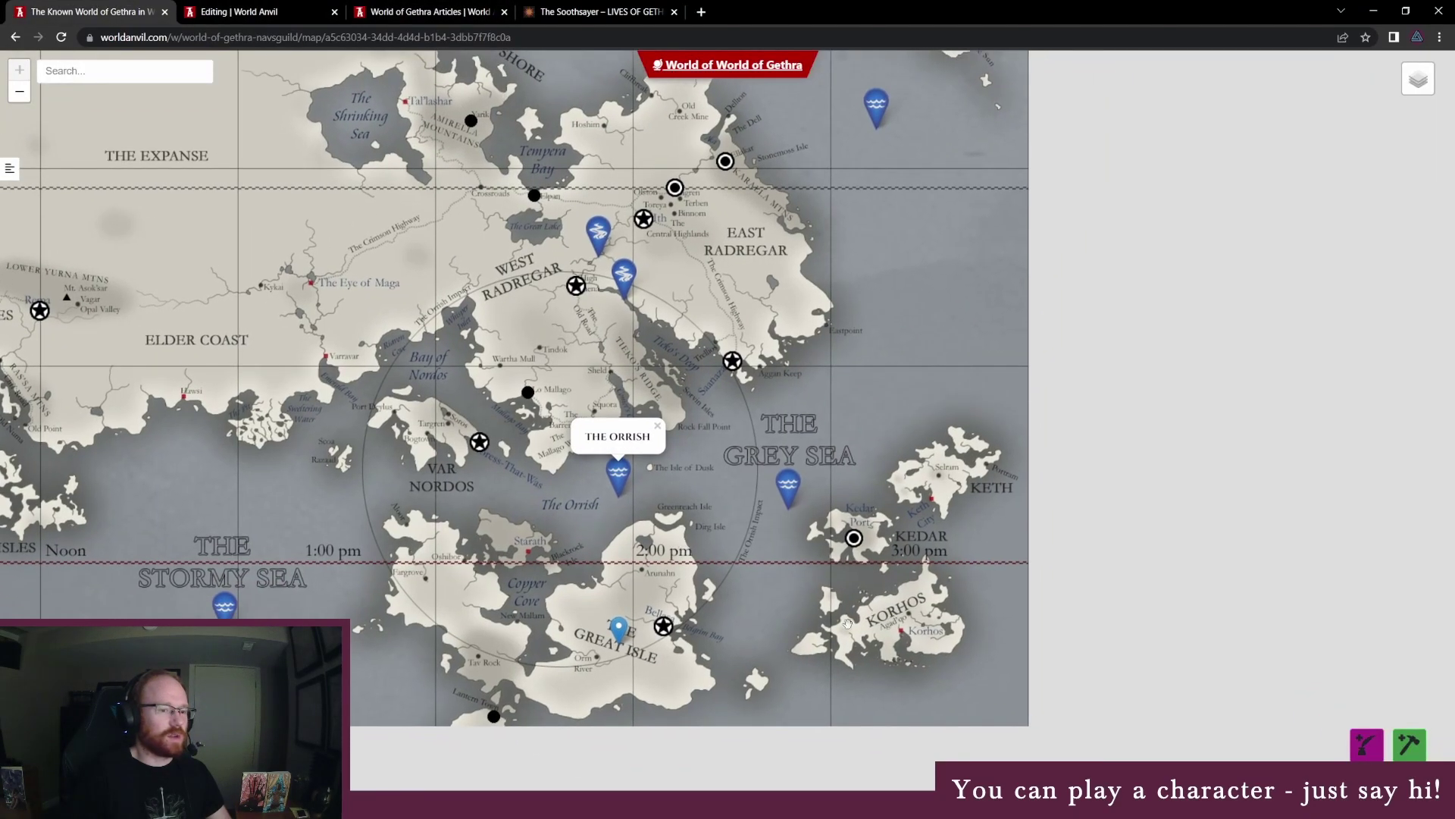
left_click_drag(850, 665, 788, 670)
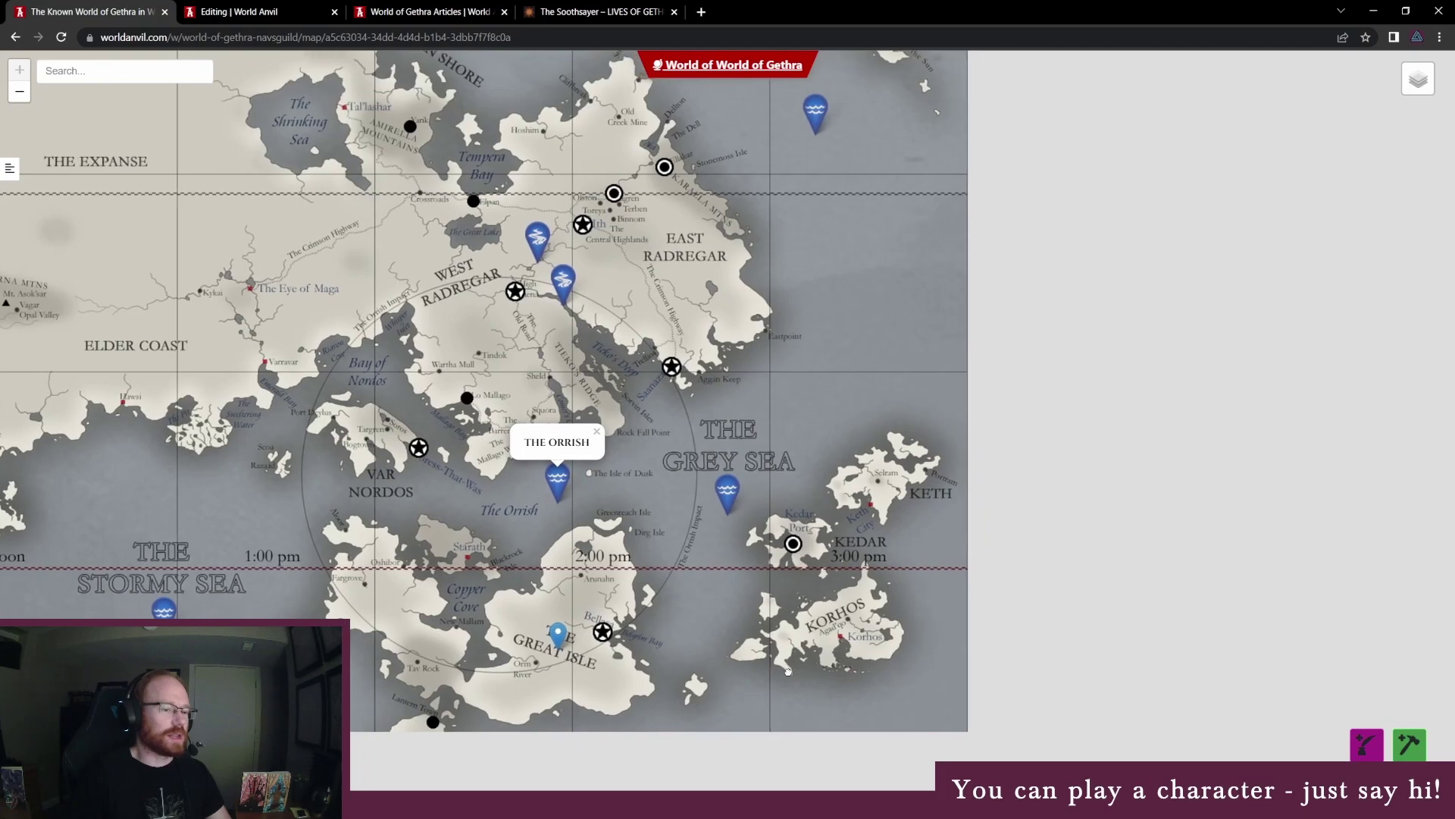
left_click(733, 652)
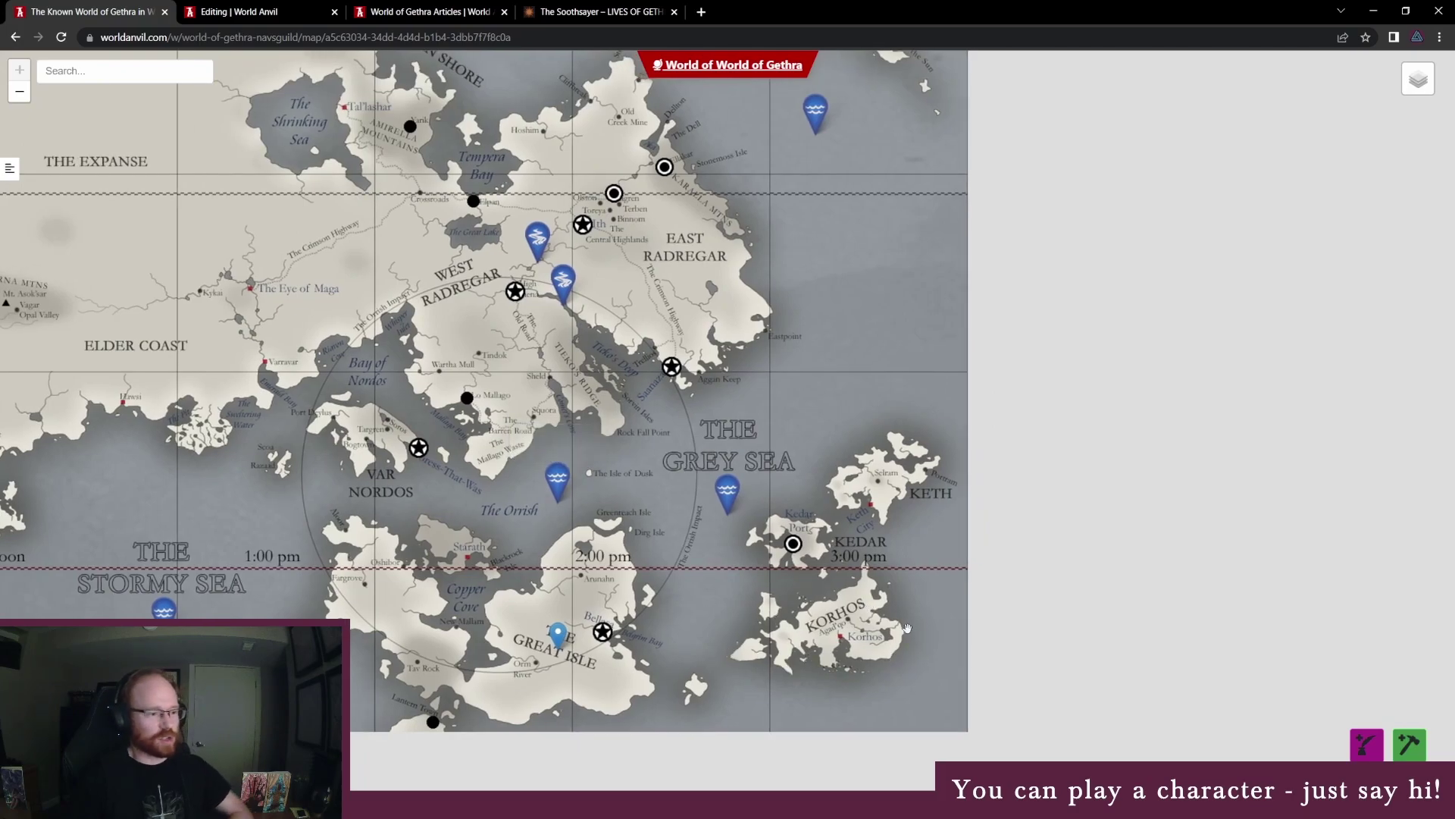
Pan the Gethra map over to The Great Isle and display its marker label
left_click(603, 631)
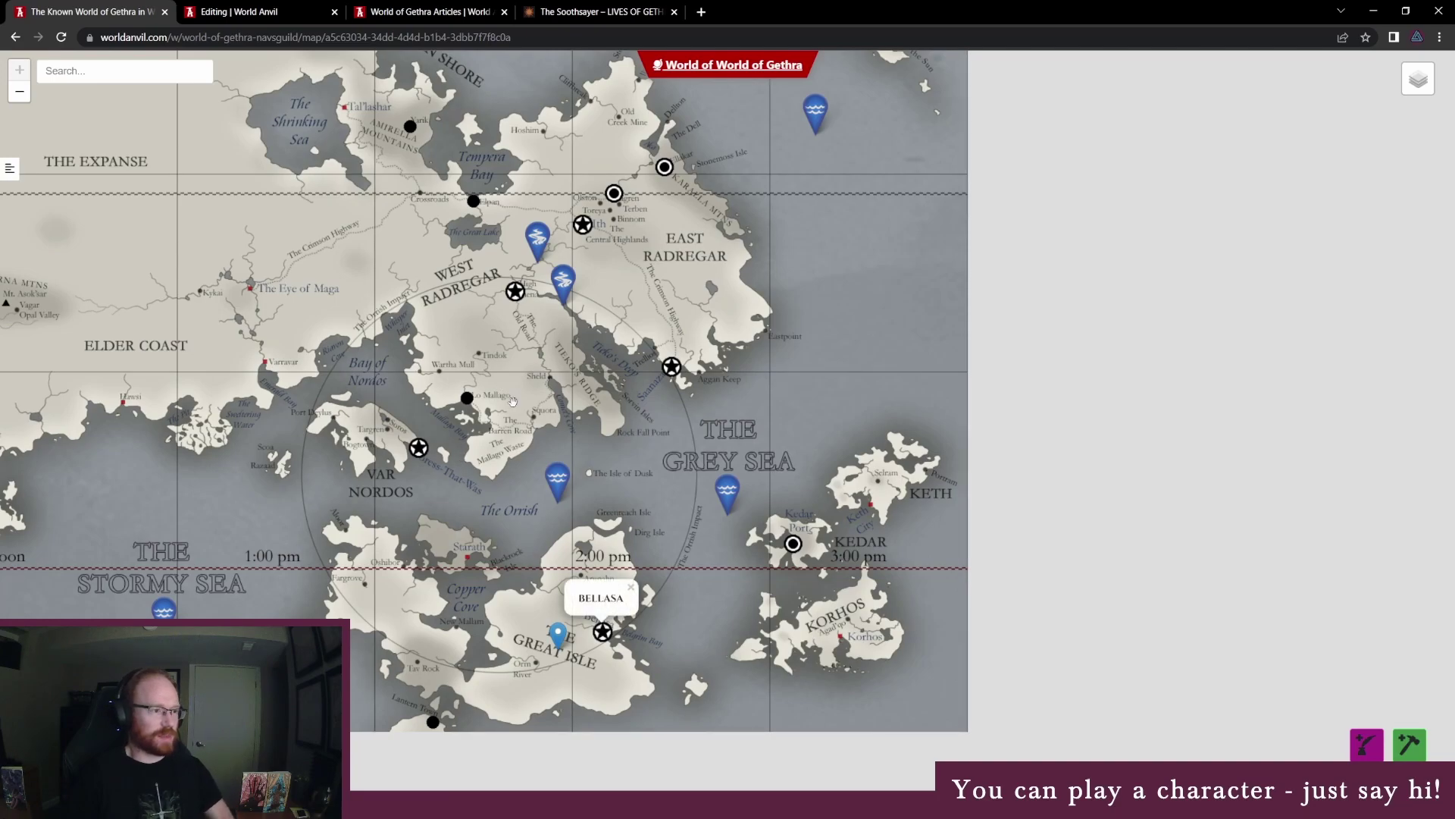
left_click_drag(513, 401, 641, 407)
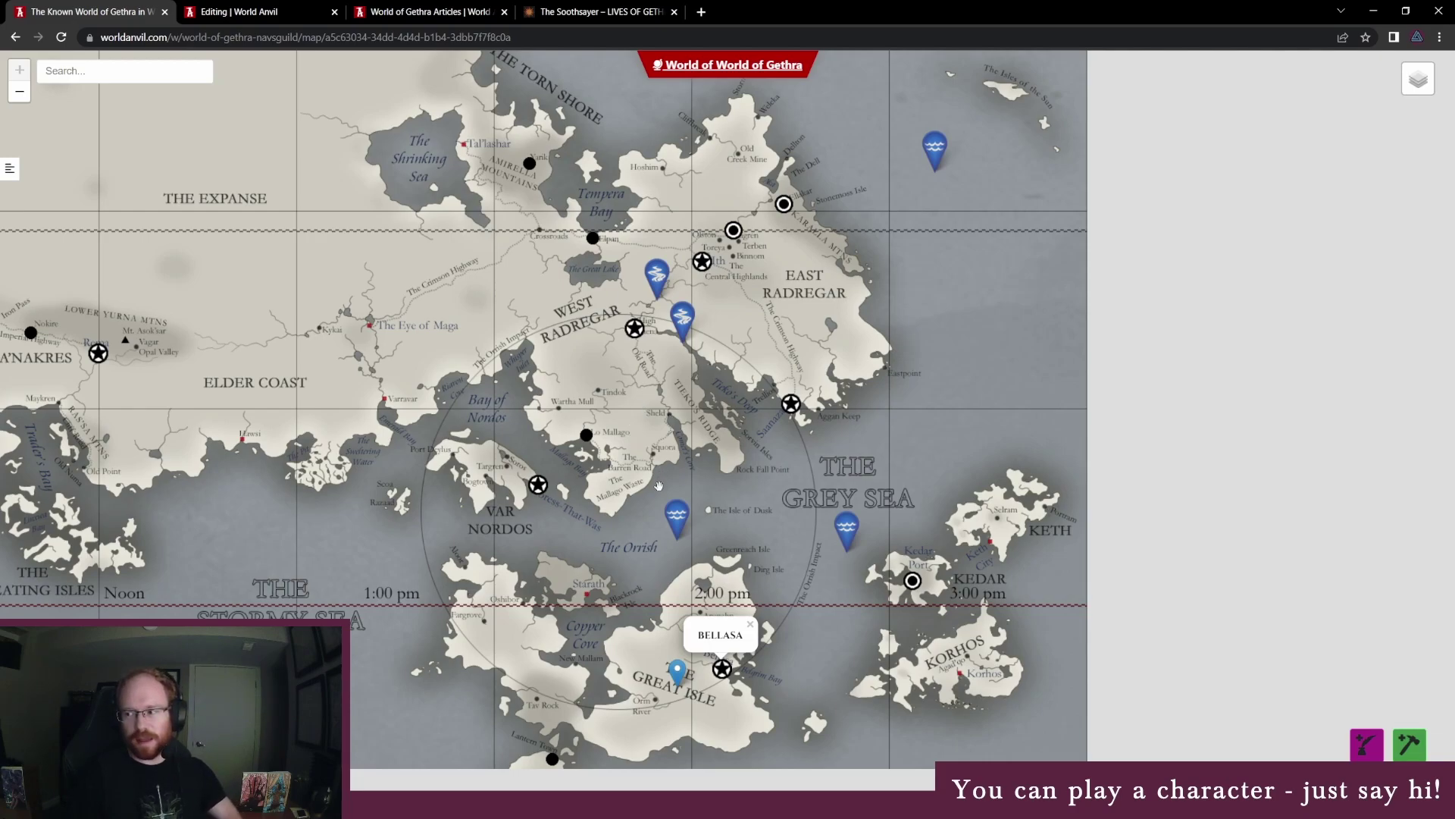
left_click(666, 509)
mouse_move(800, 628)
left_mouse_down()
mouse_move(777, 614)
mouse_move(832, 625)
mouse_move(816, 619)
left_mouse_up()
left_click(846, 644)
left_click(677, 653)
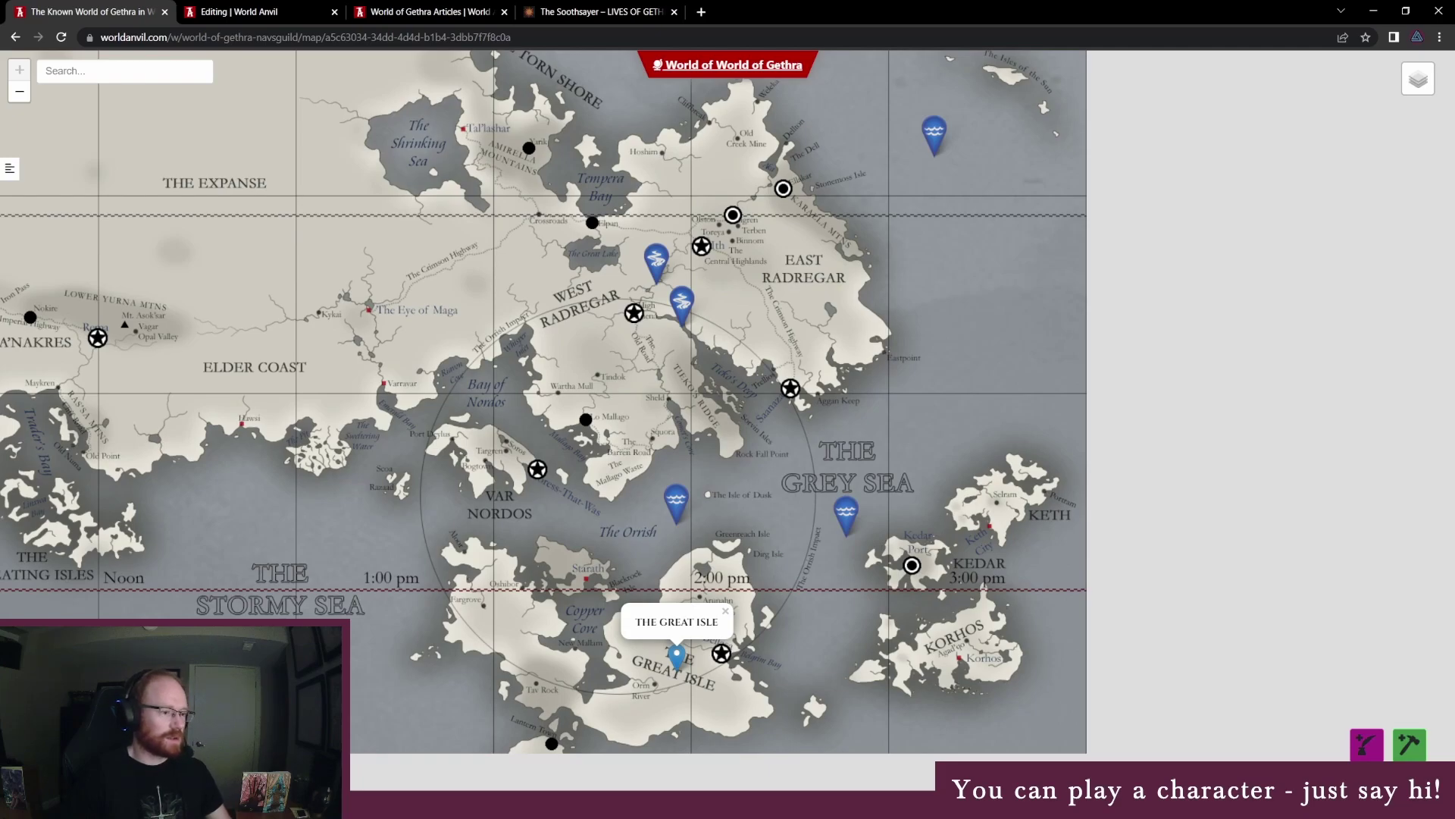
mouse_move(326, 805)
mouse_move(379, 739)
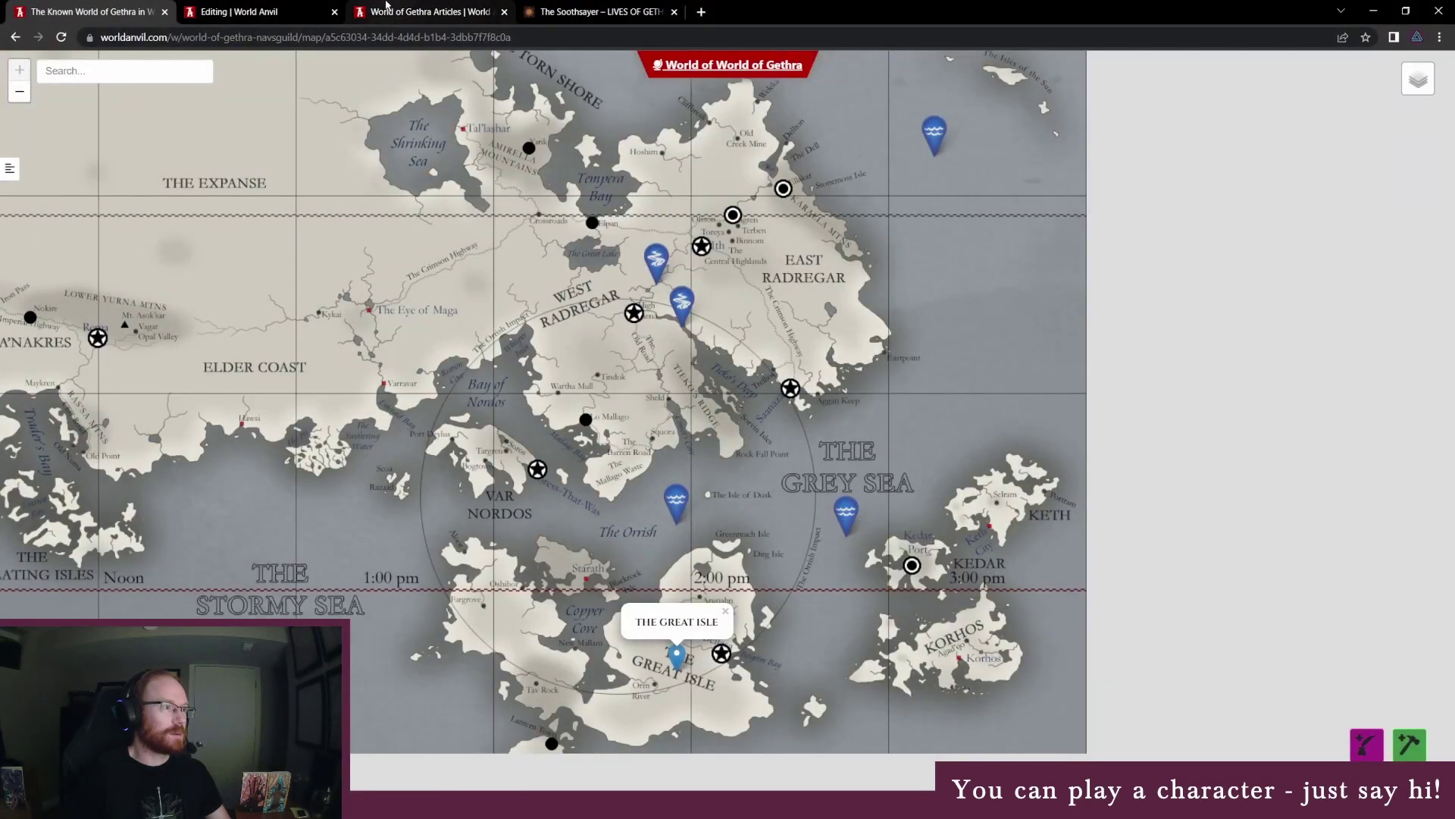
Reopen Lu'thera Ran'tol's editor and place the cursor after 'In 733,' in History
left_click(386, 12)
left_click(288, 11)
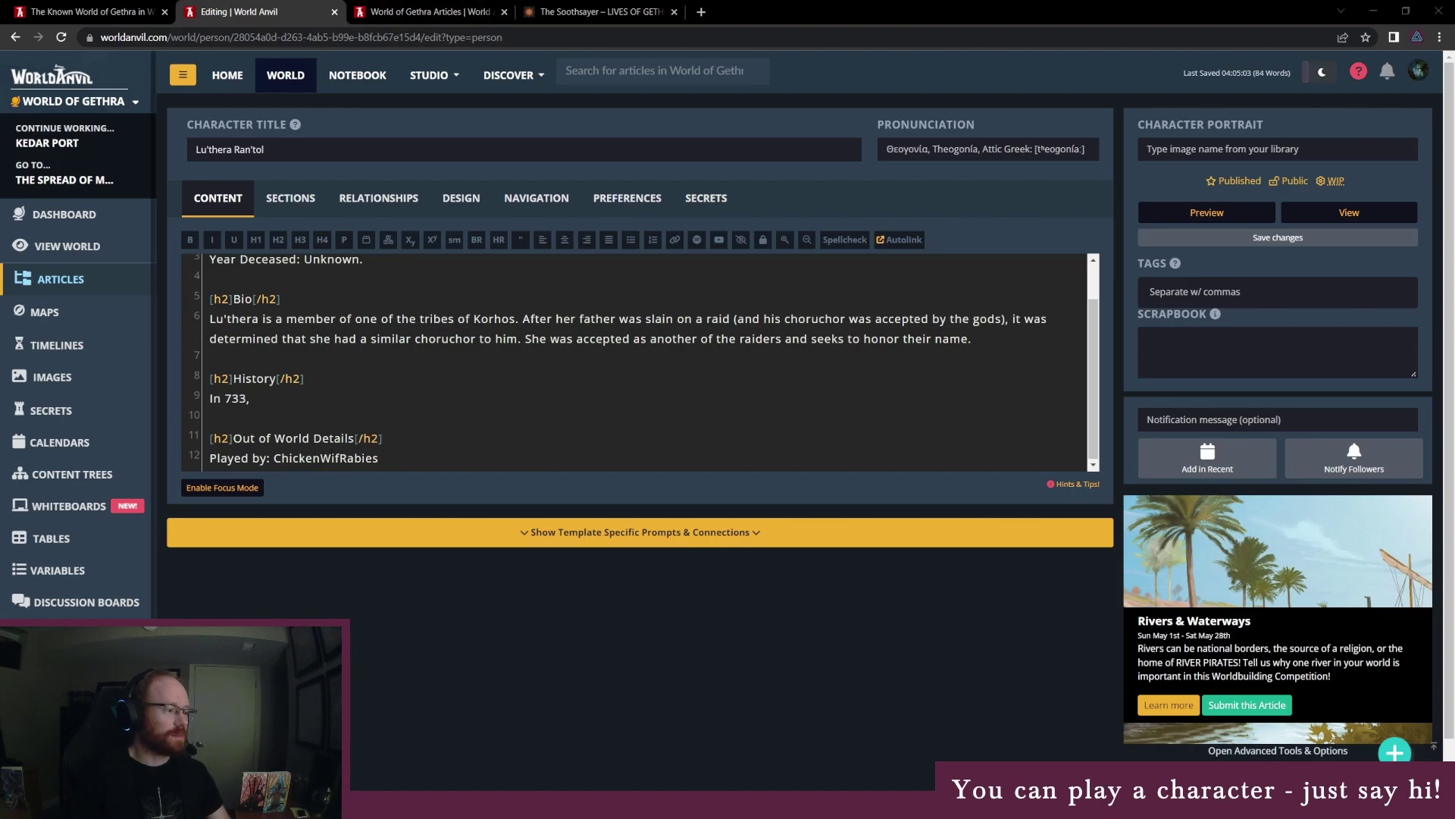
key("alt+Tab")
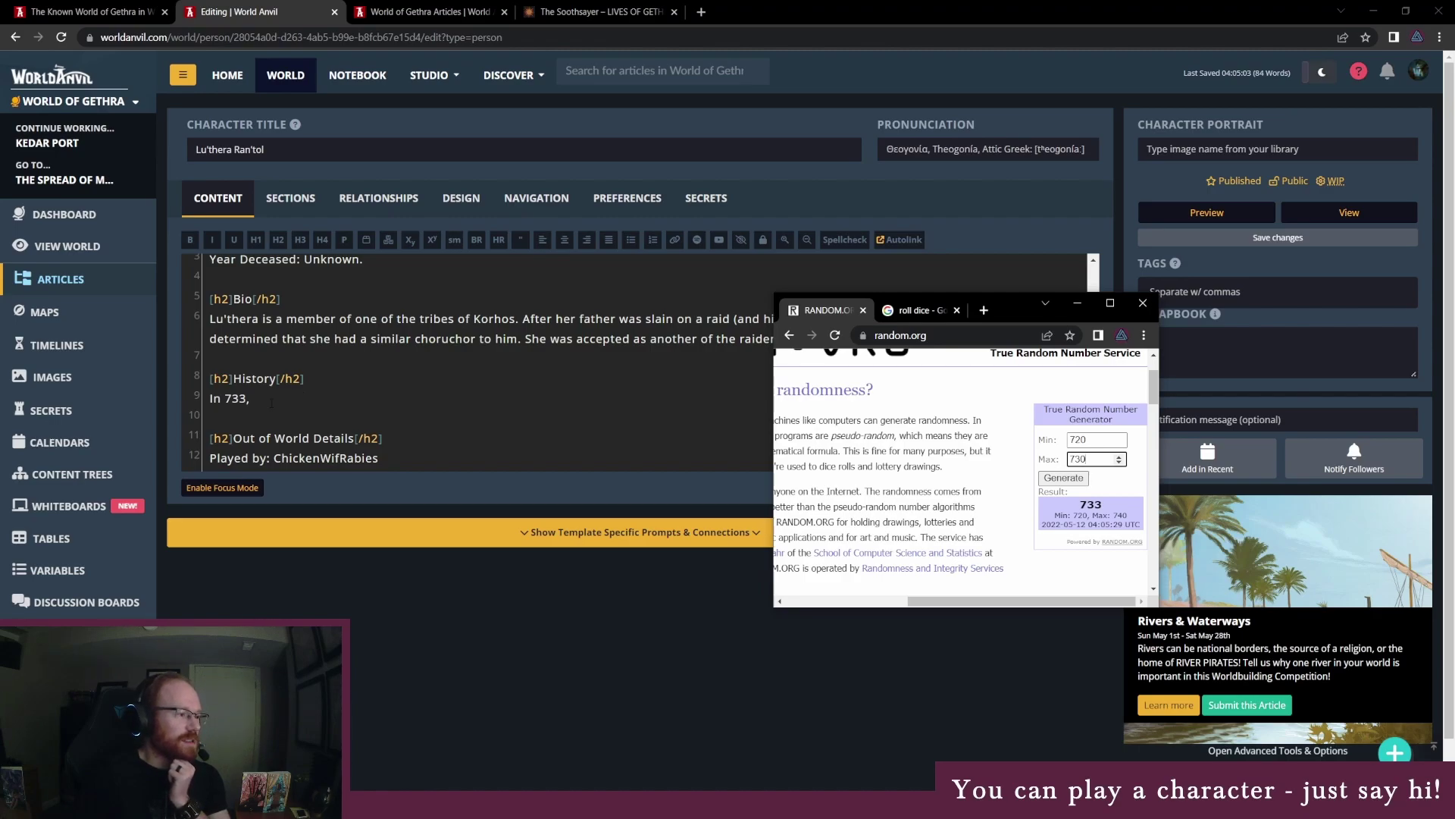
left_click(271, 401)
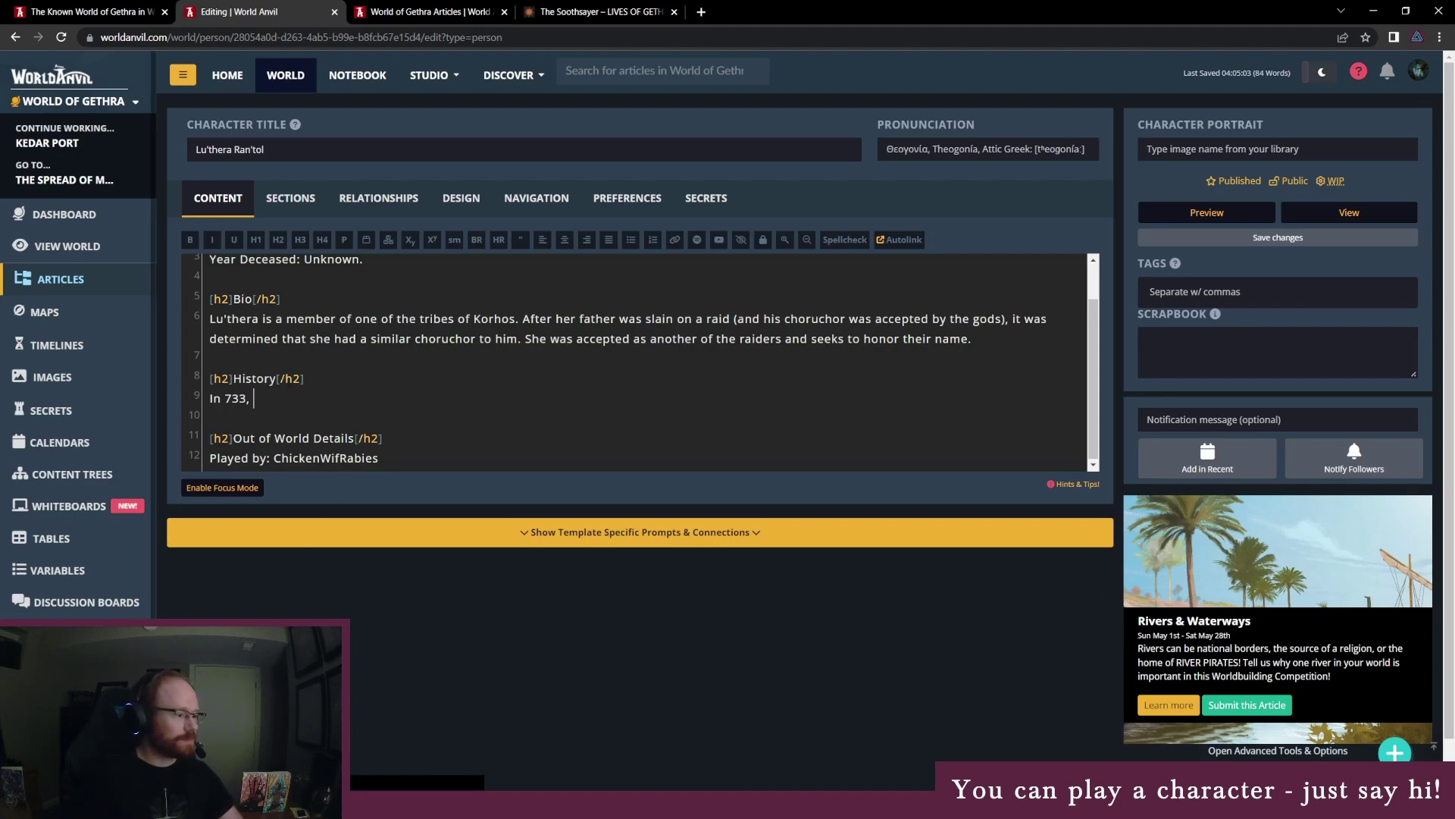
mouse_move(393, 745)
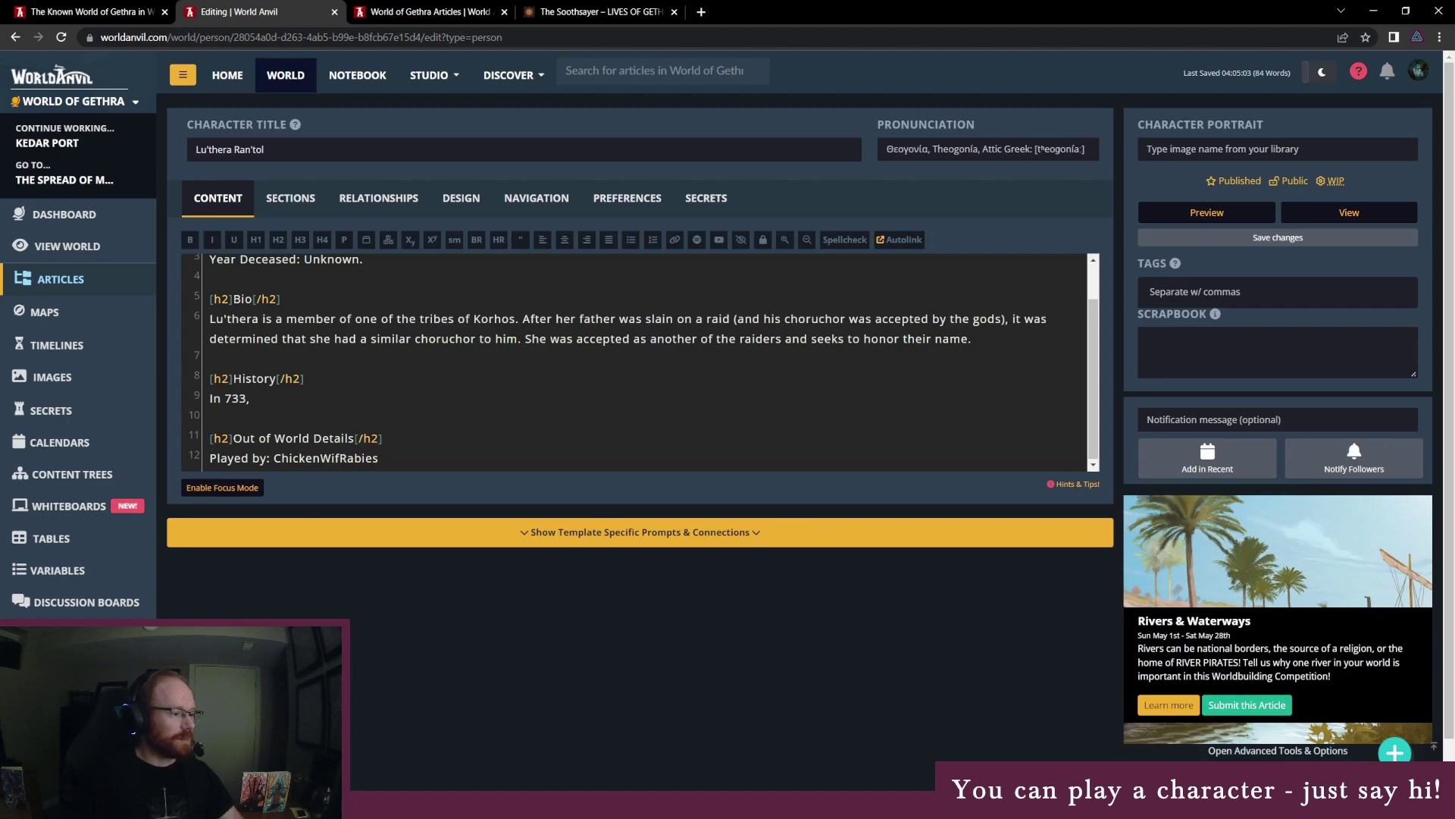
key("alt+Tab")
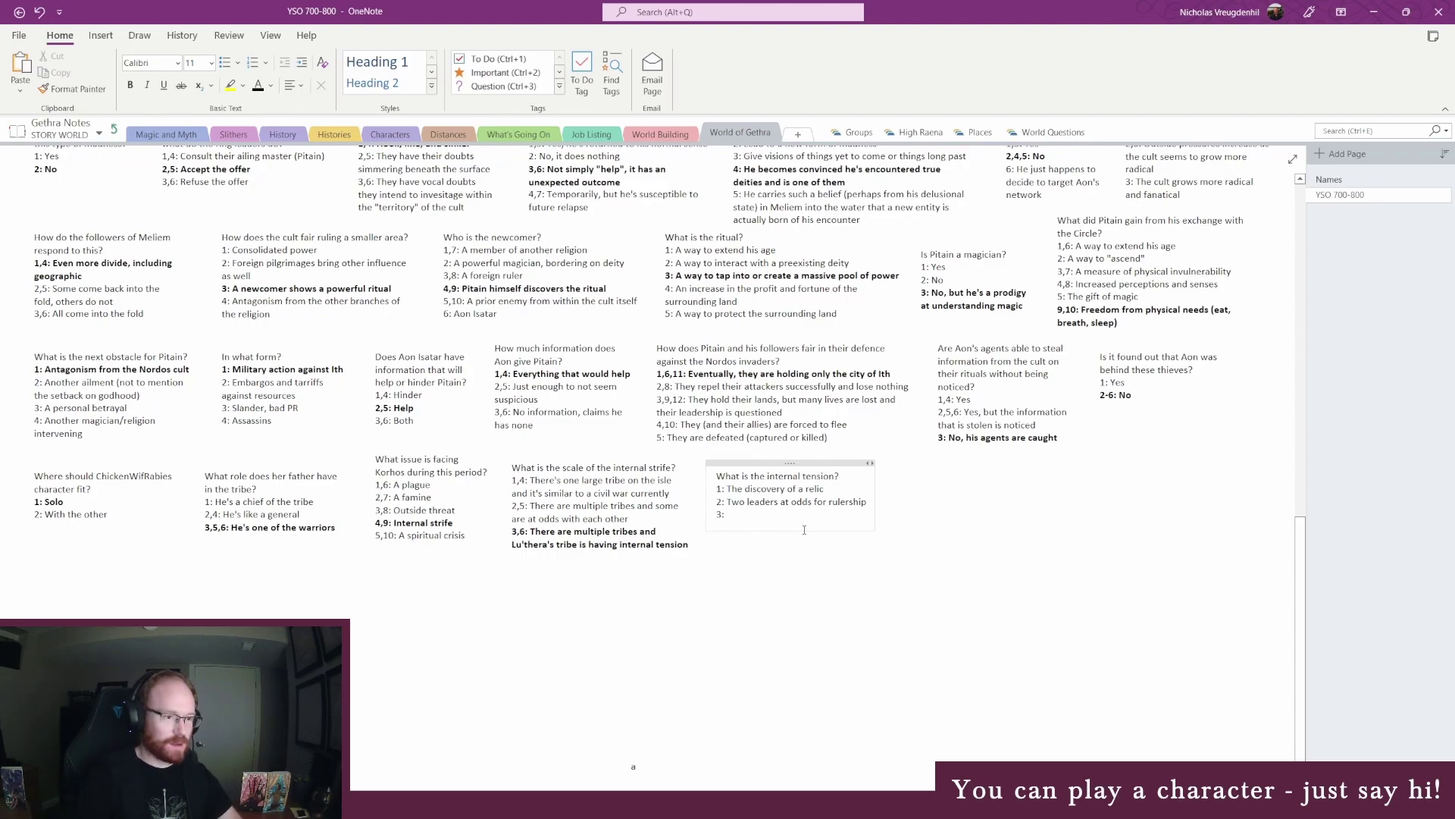
Add option '3: A high profile crime' to the internal tension list and begin option 4
type("A high profi")
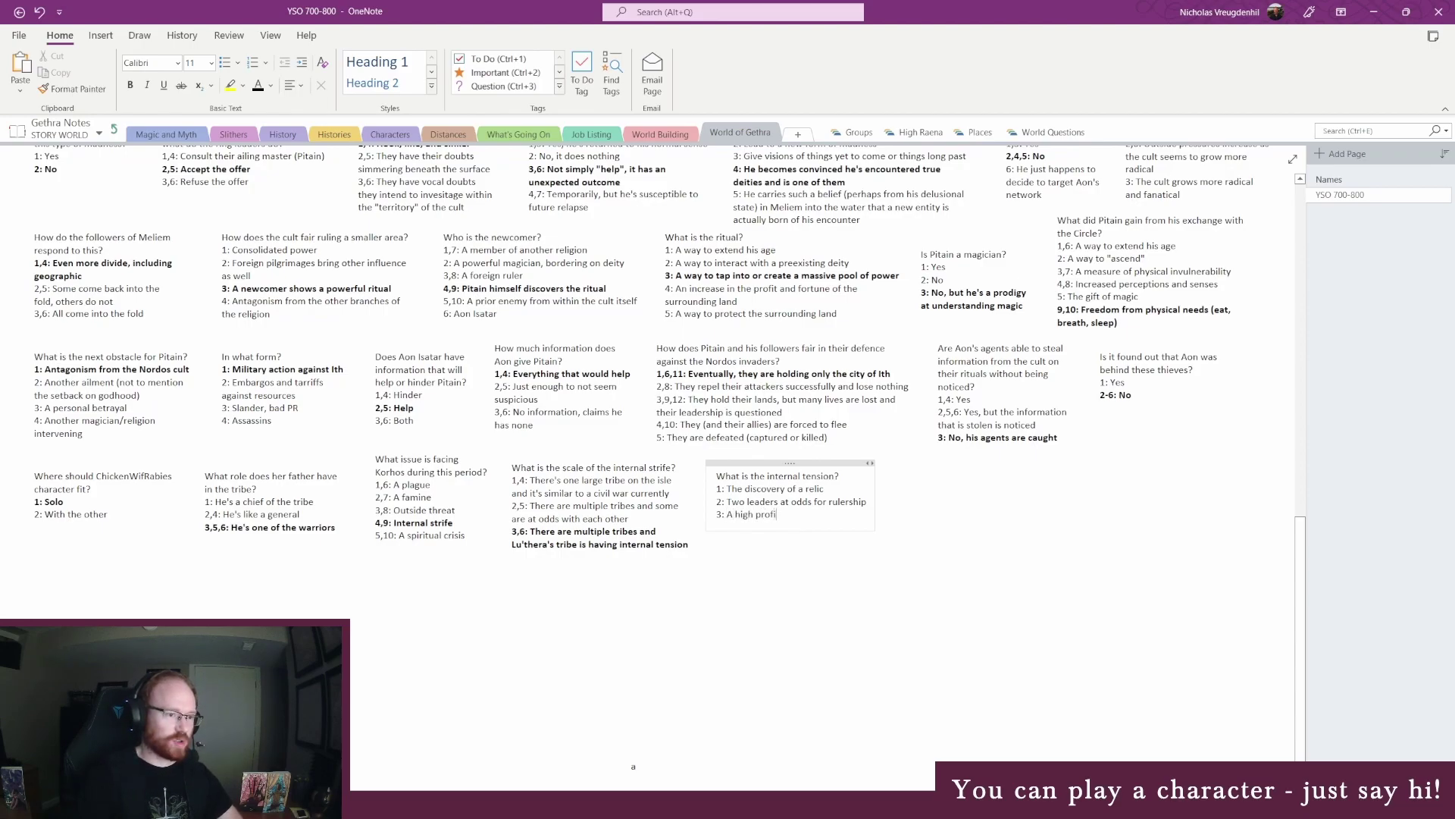
type("le crime")
key("Return")
type("4:")
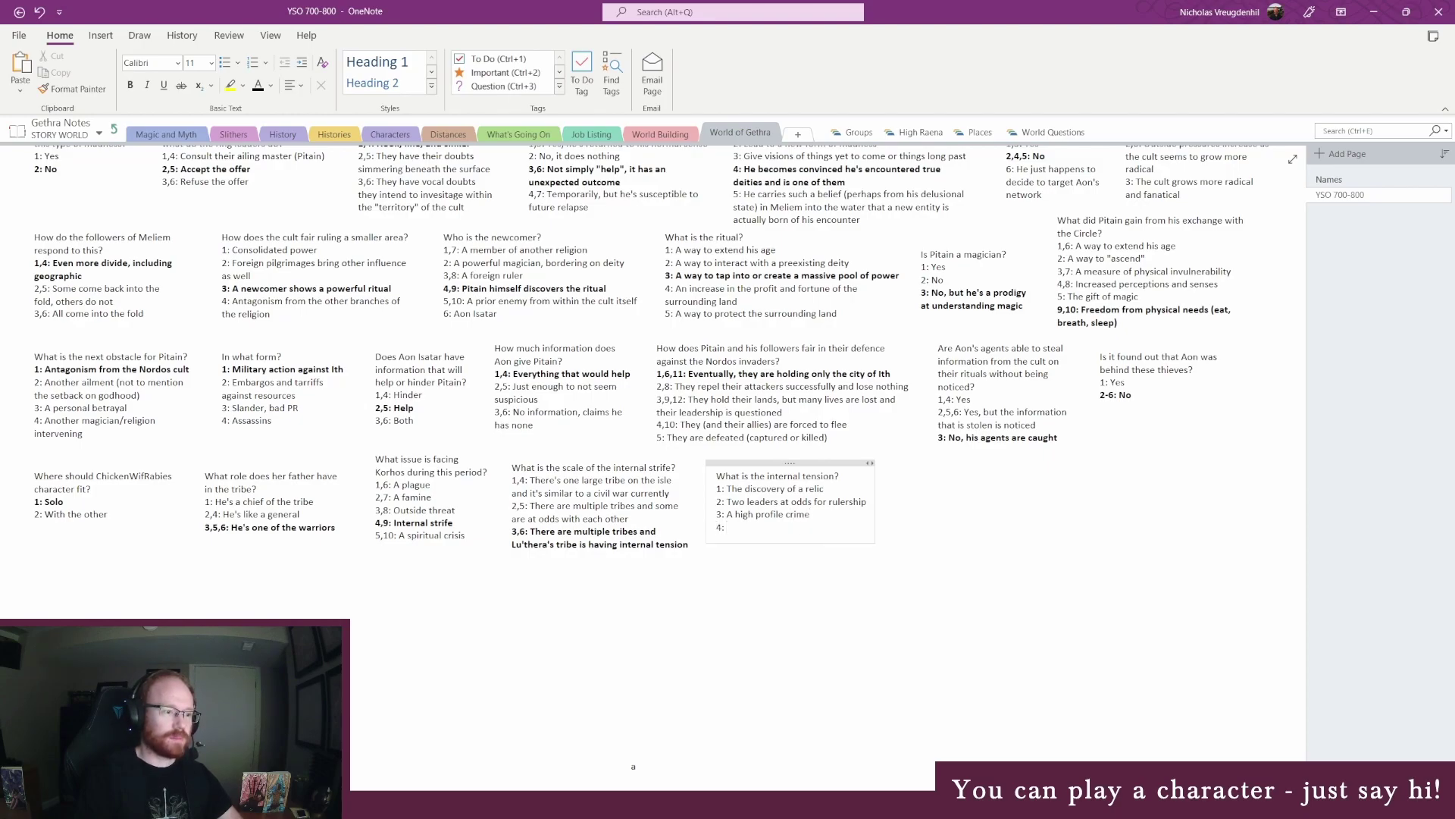
type(" A")
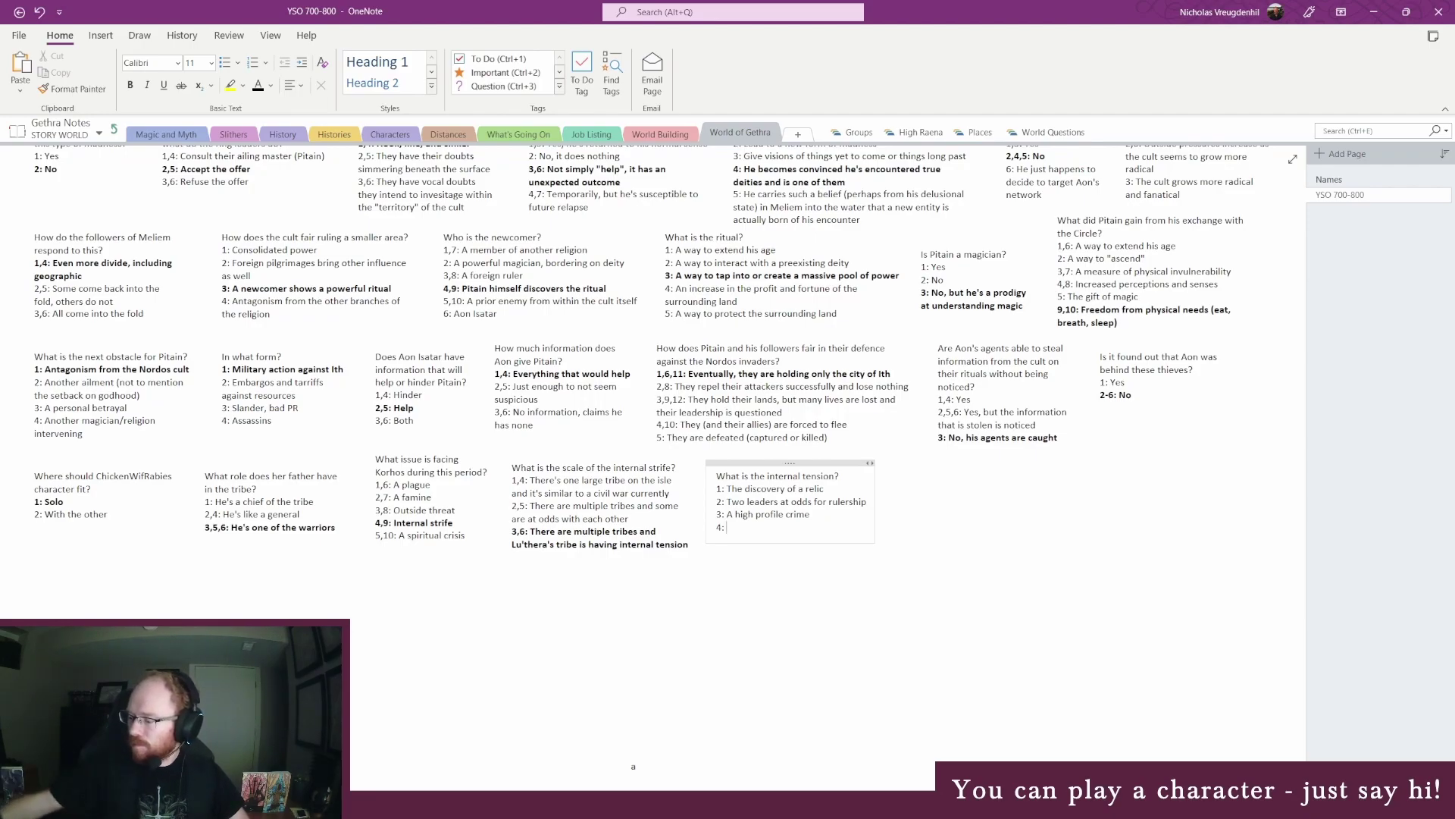
left_click_drag(761, 464, 762, 455)
Complete option '4: A new omen' and reposition the internal tension note
left_click(780, 525)
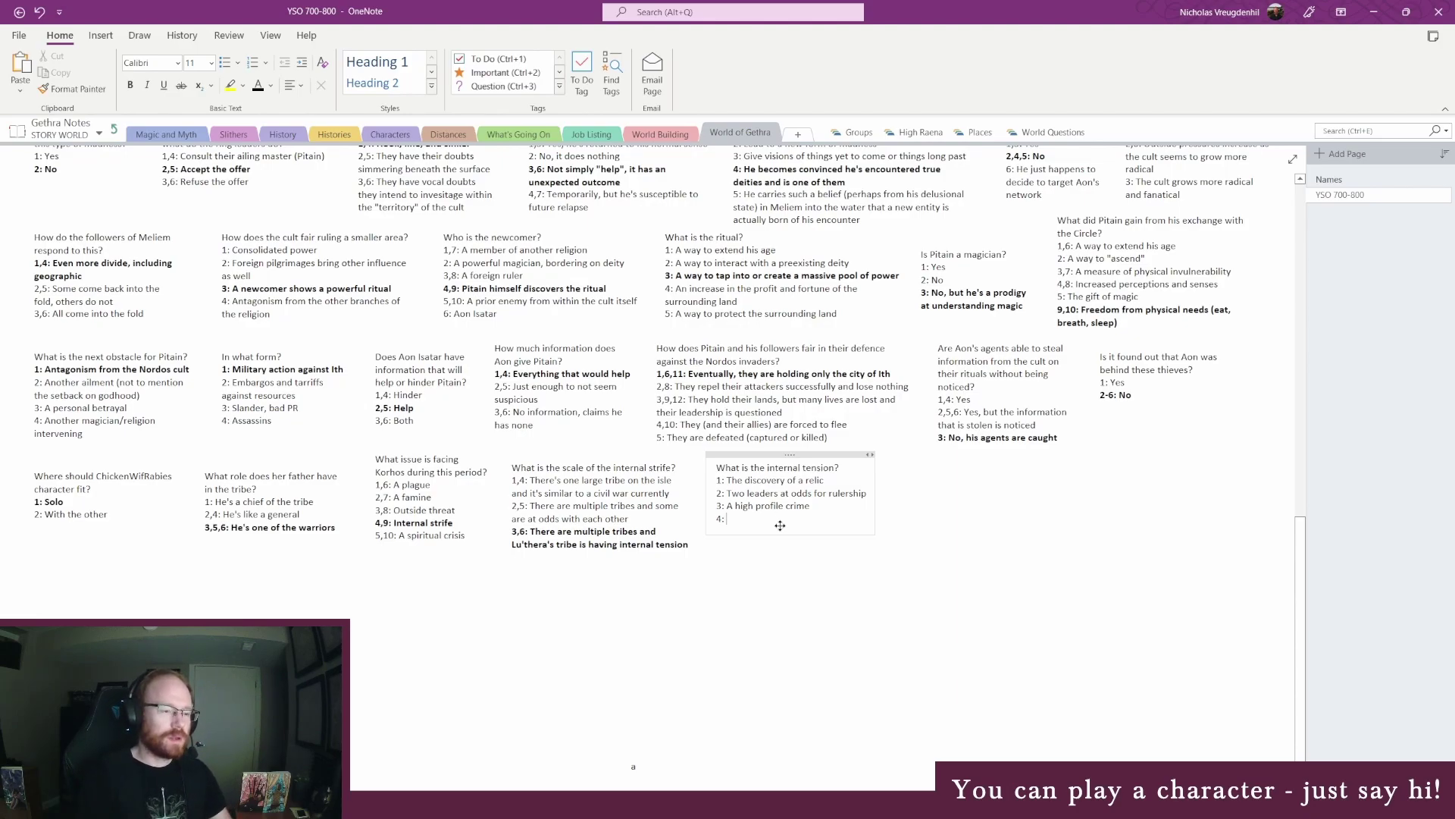
type("A new omen")
key("Return")
type("5:")
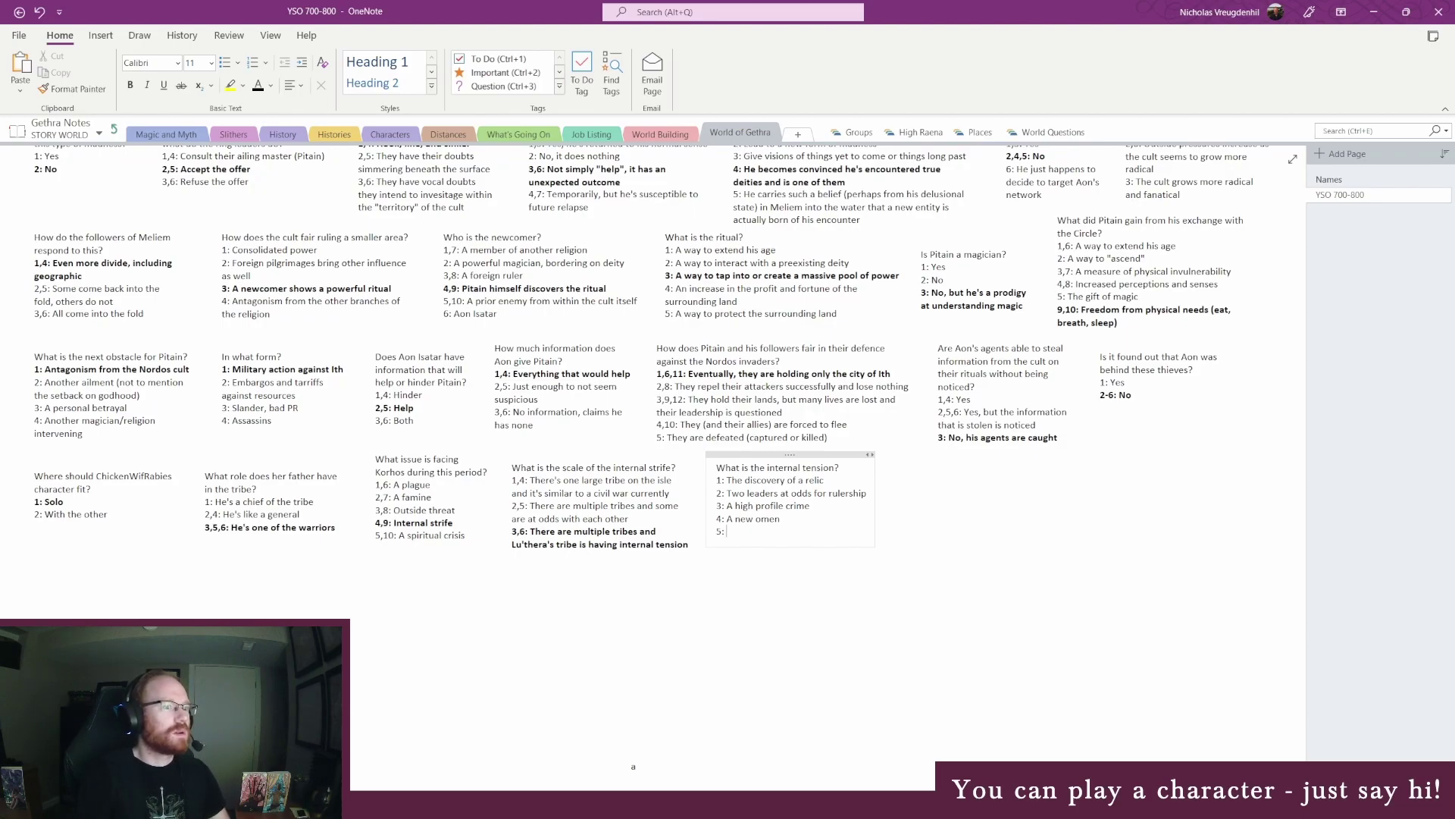
key("BackSpace")
key("BackSpace")
key("BackSpace")
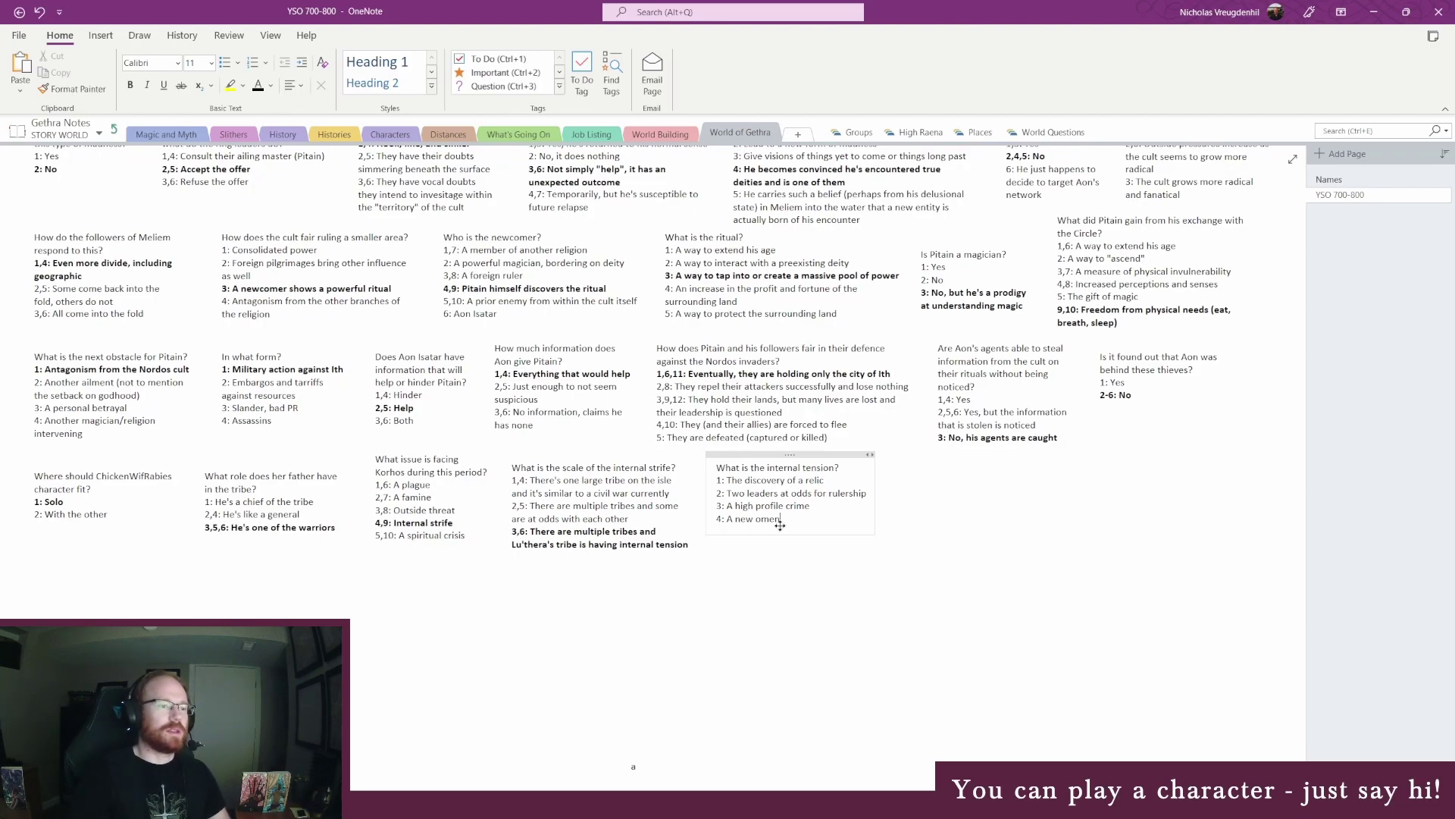
left_click(770, 454)
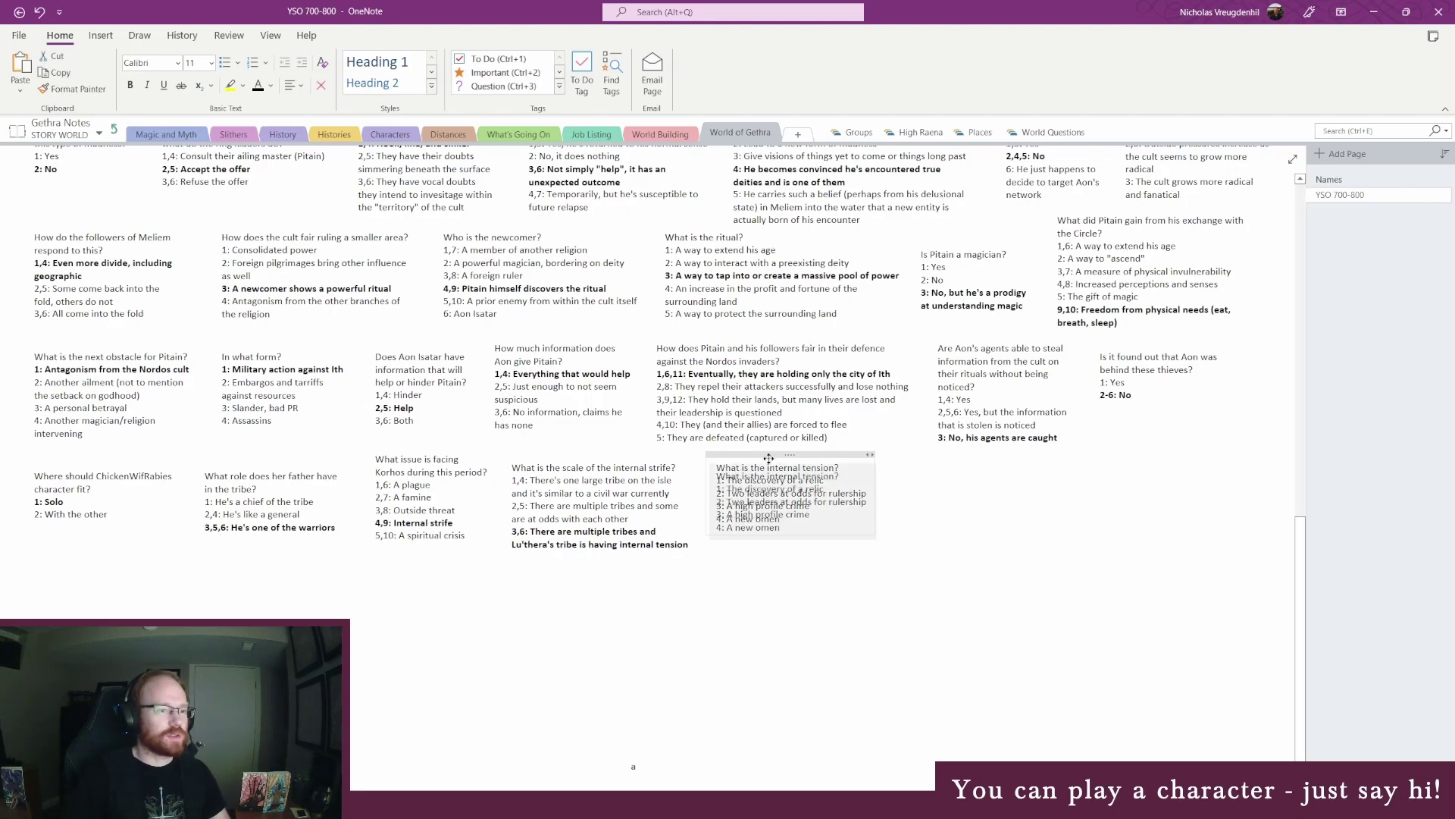
left_click_drag(767, 455, 766, 463)
left_click(727, 485)
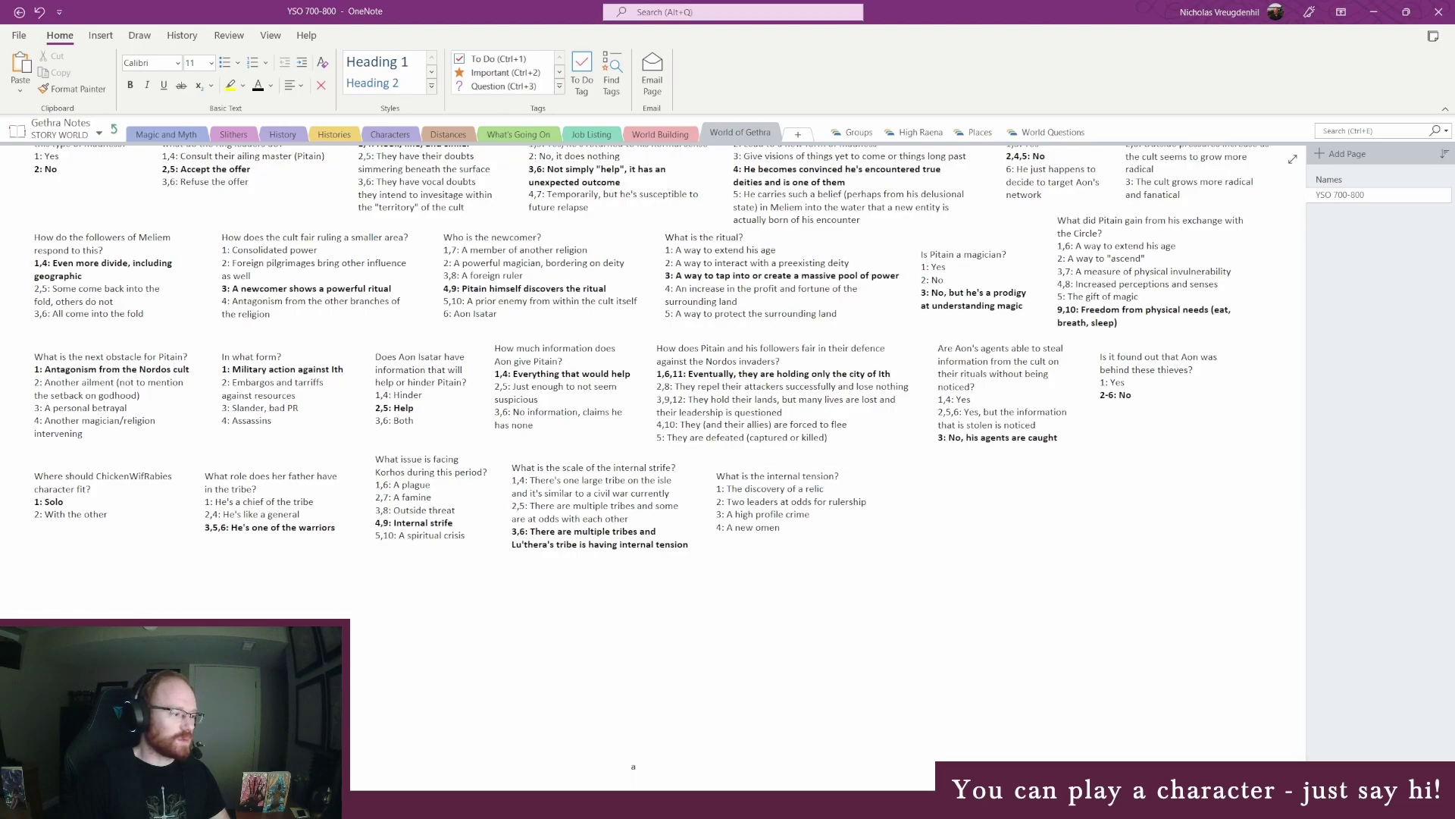
Roll a four-sided die in Google's dice roller, getting 4
mouse_move(382, 803)
left_click(379, 739)
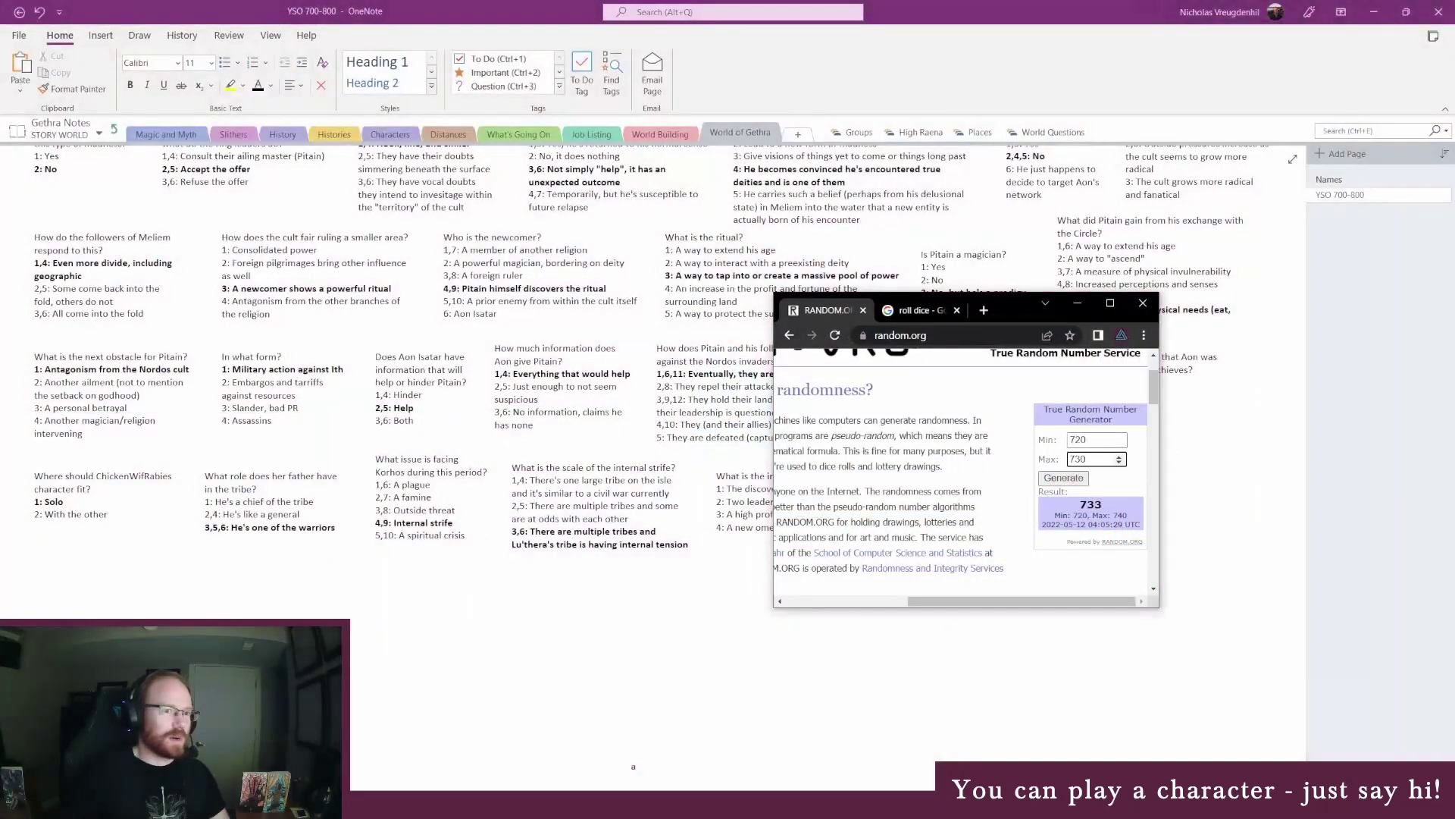
left_click(917, 310)
left_click(1003, 517)
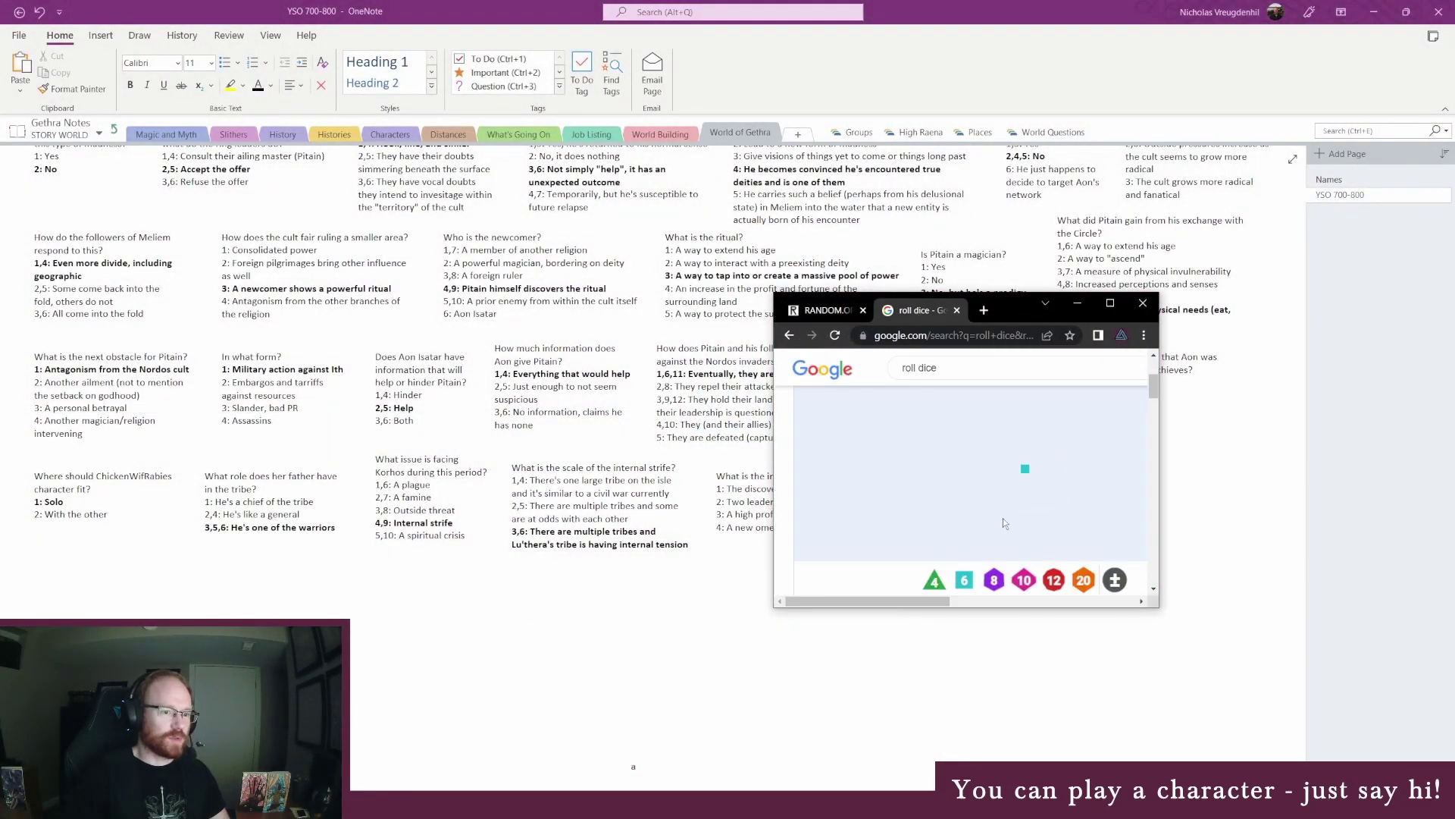
left_click(936, 582)
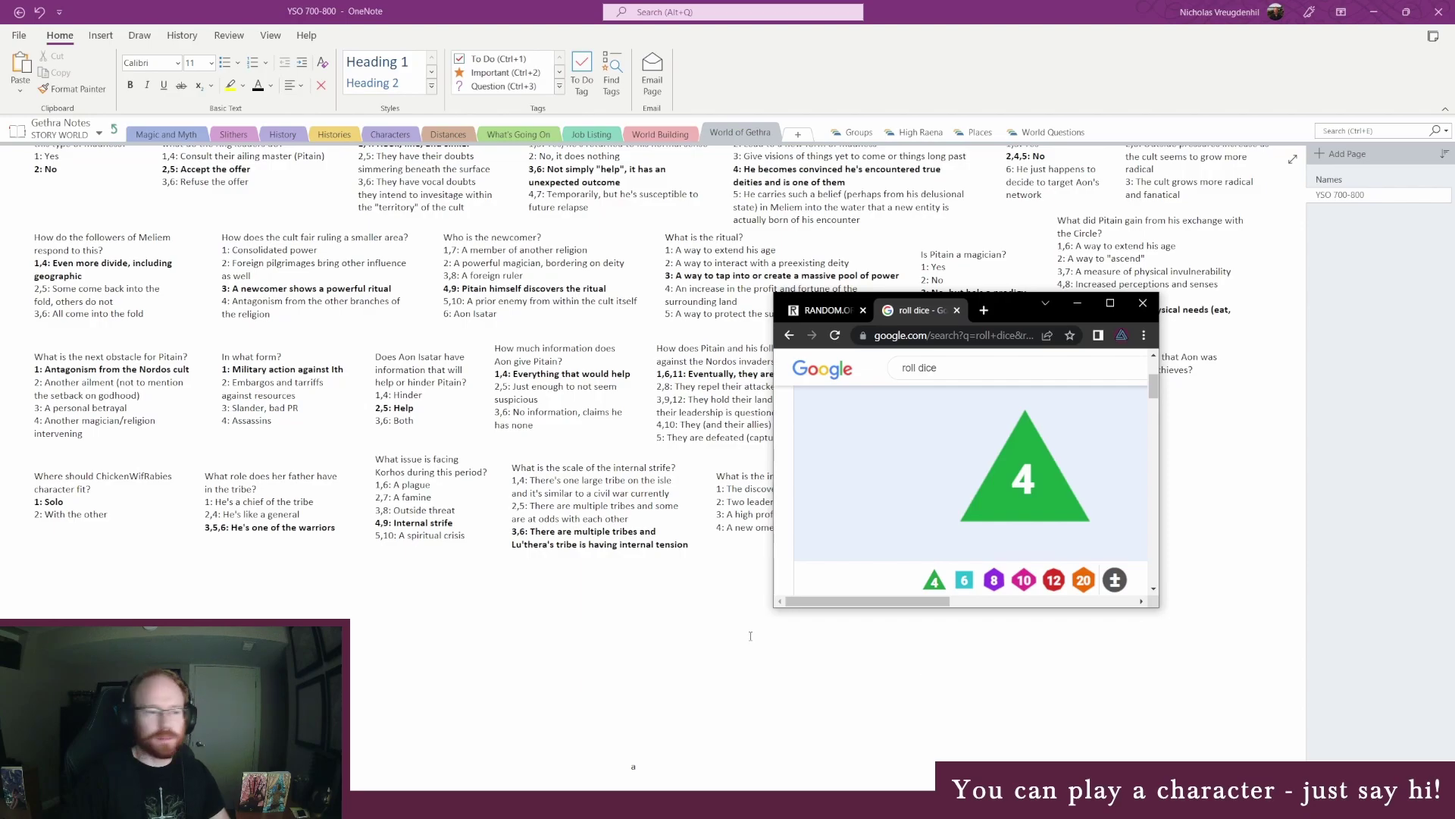
left_click_drag(989, 316, 1137, 310)
Bold the rolled answer '4: A new omen' and narrow the internal tension note
left_click(413, 498)
left_click_drag(432, 497, 377, 496)
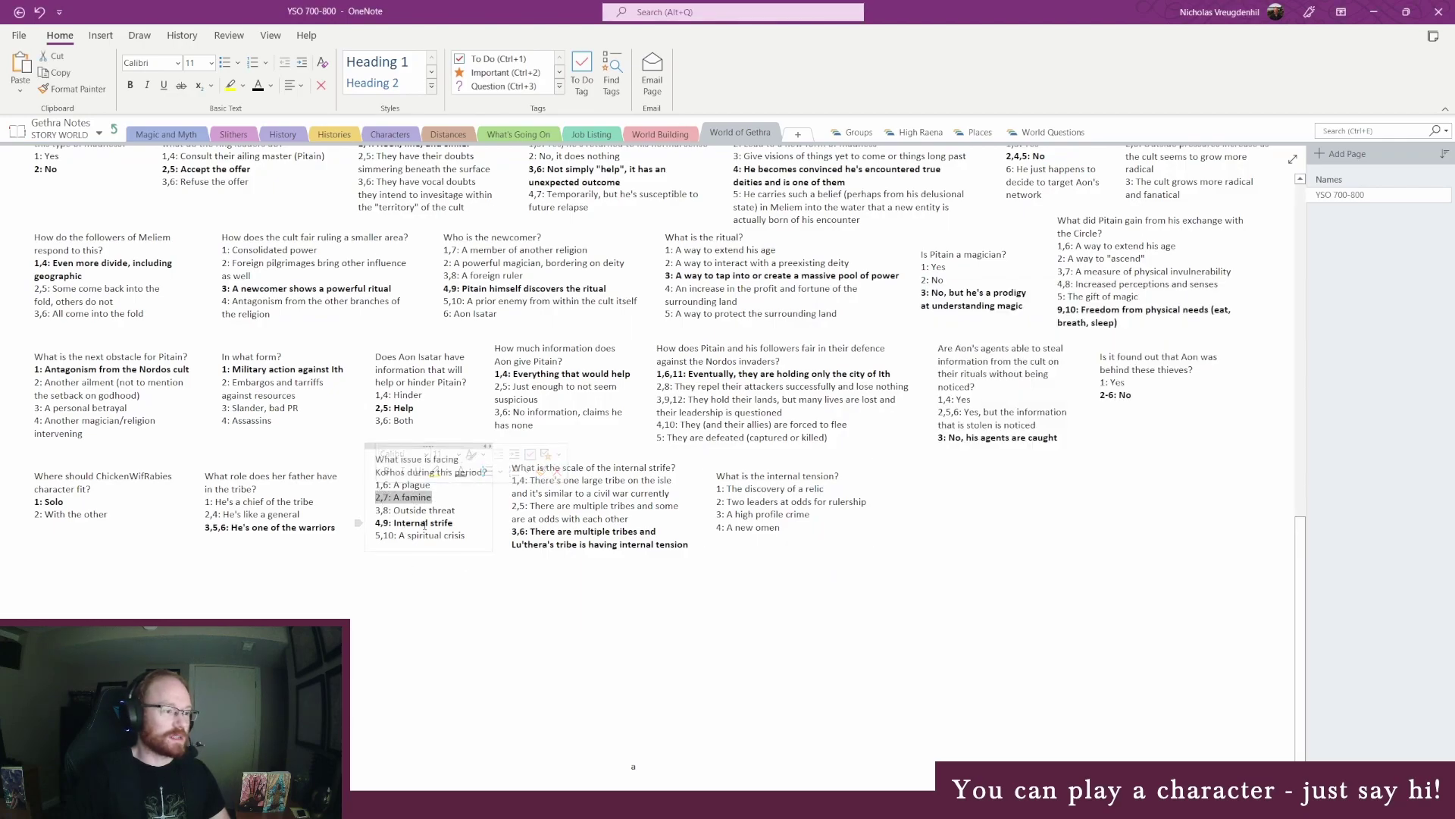
left_click(823, 530)
left_click(872, 508)
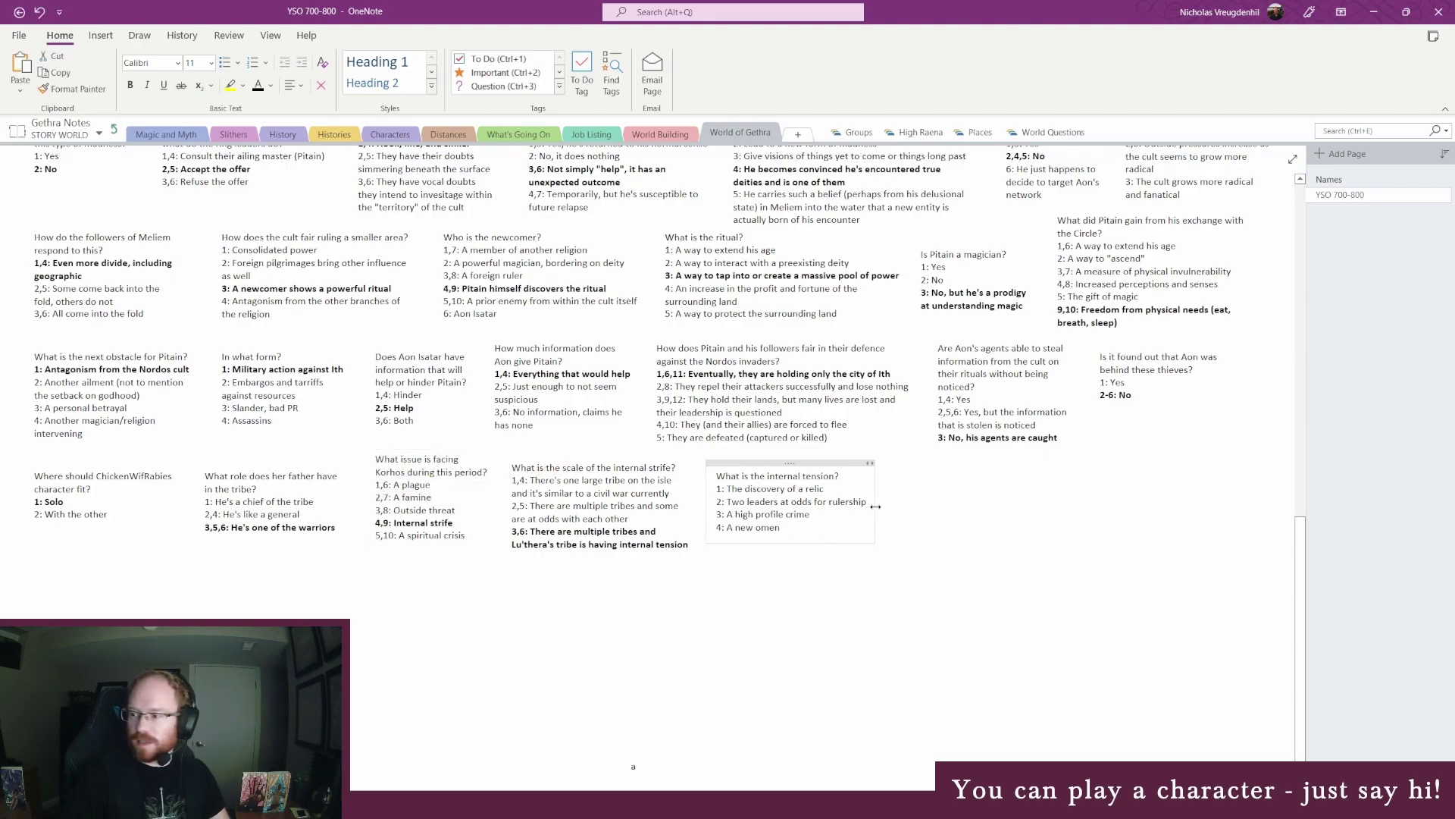
key("alt+Tab")
key("alt+Tab")
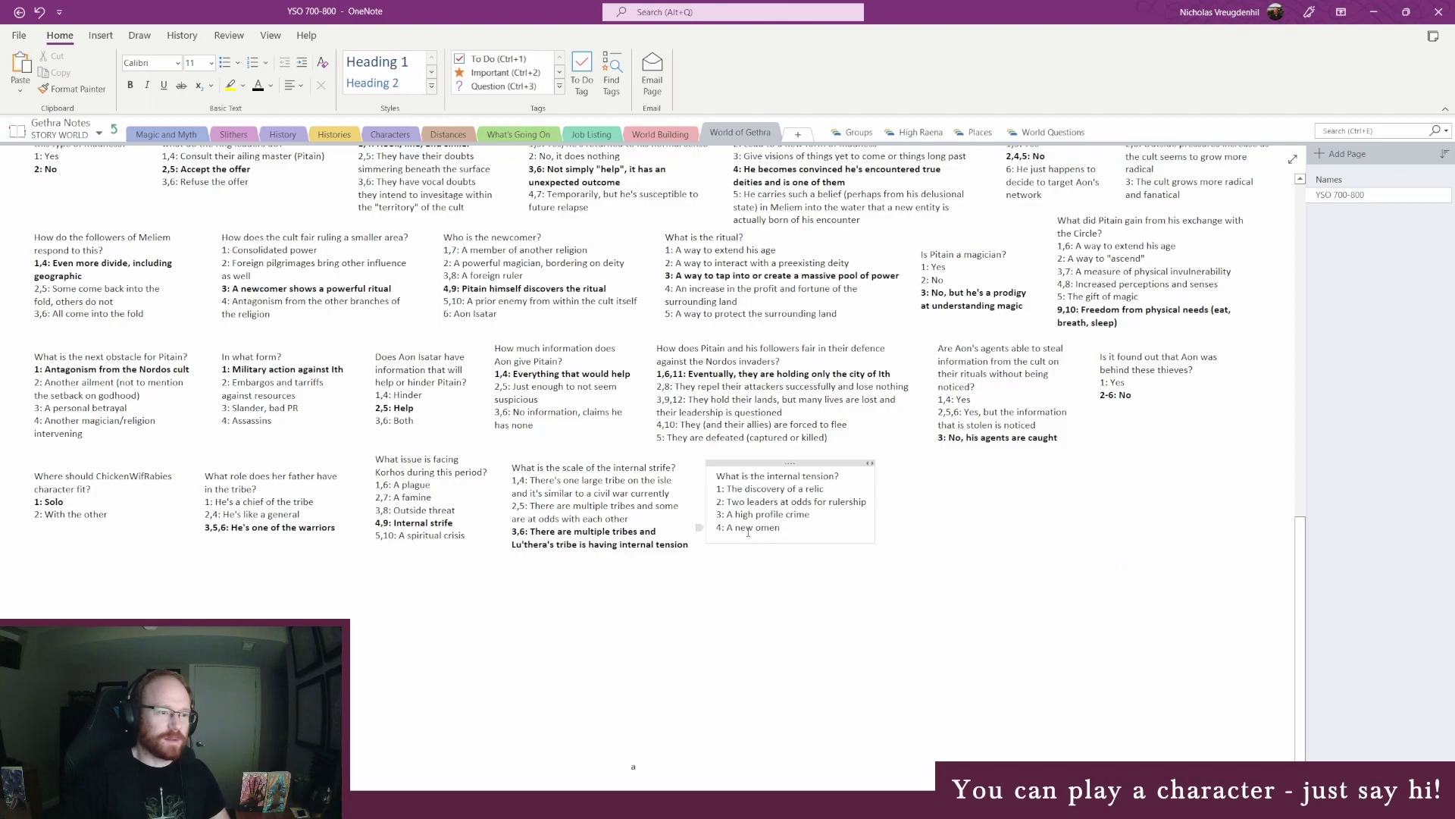
left_click_drag(697, 528, 854, 526)
key("ctrl+b")
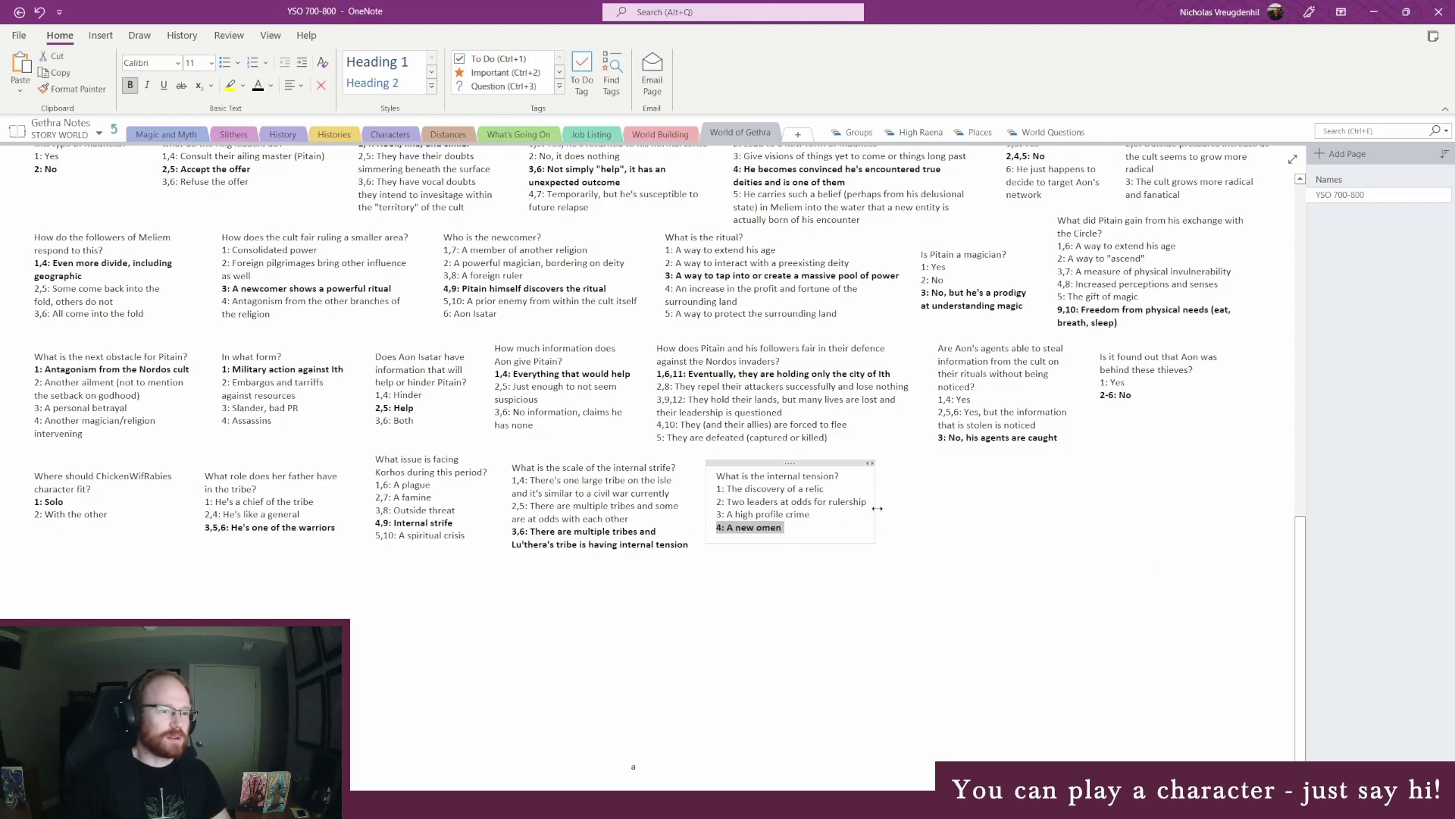
left_click_drag(869, 462, 840, 463)
left_click(907, 494)
left_click(875, 478)
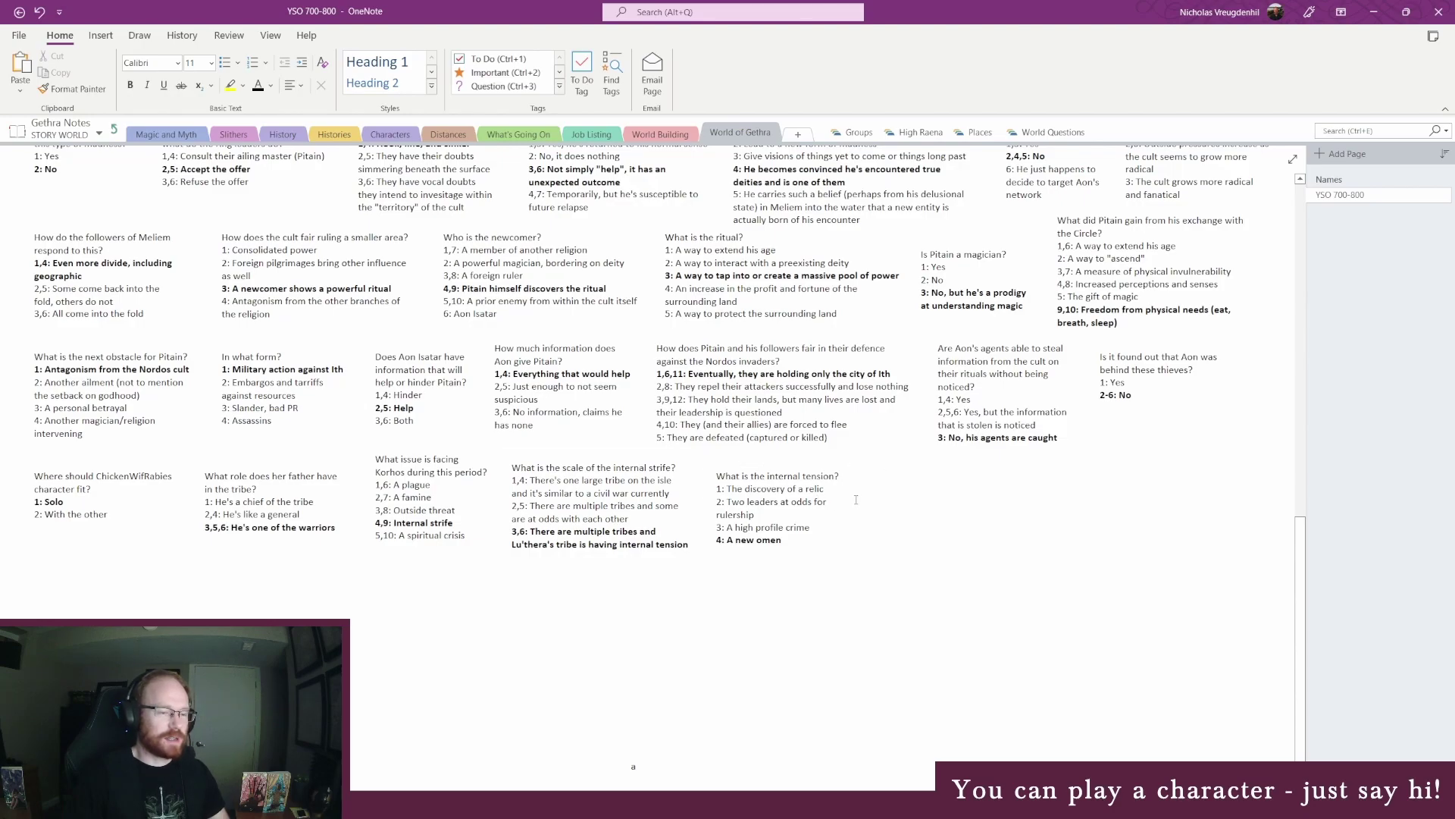
Write 'What is the omen?' with options '1: Death is coming' and '2: Change on the horizon/abroad'
type("What is the ")
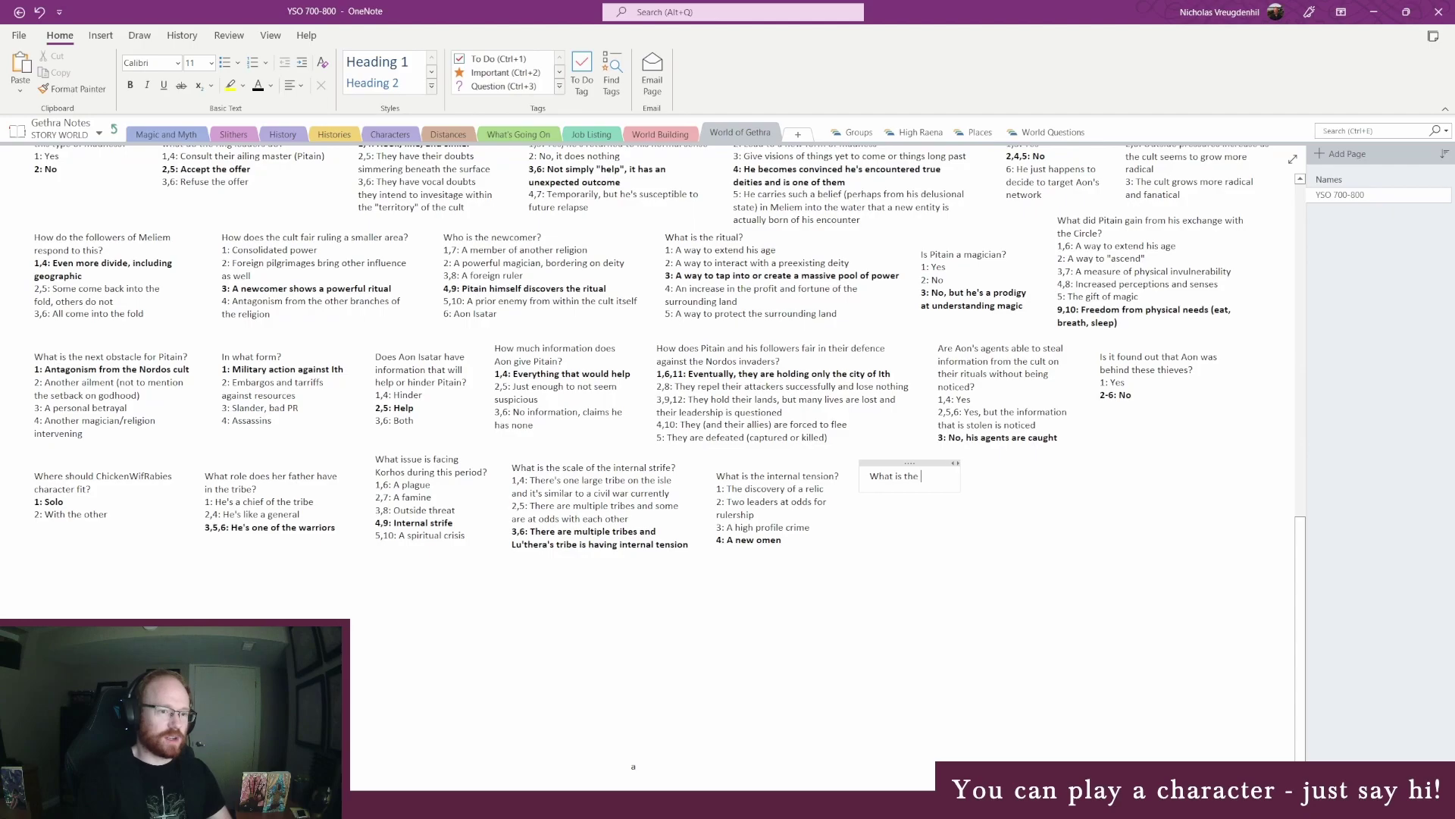
type("omen?")
key("Return")
type("1: ")
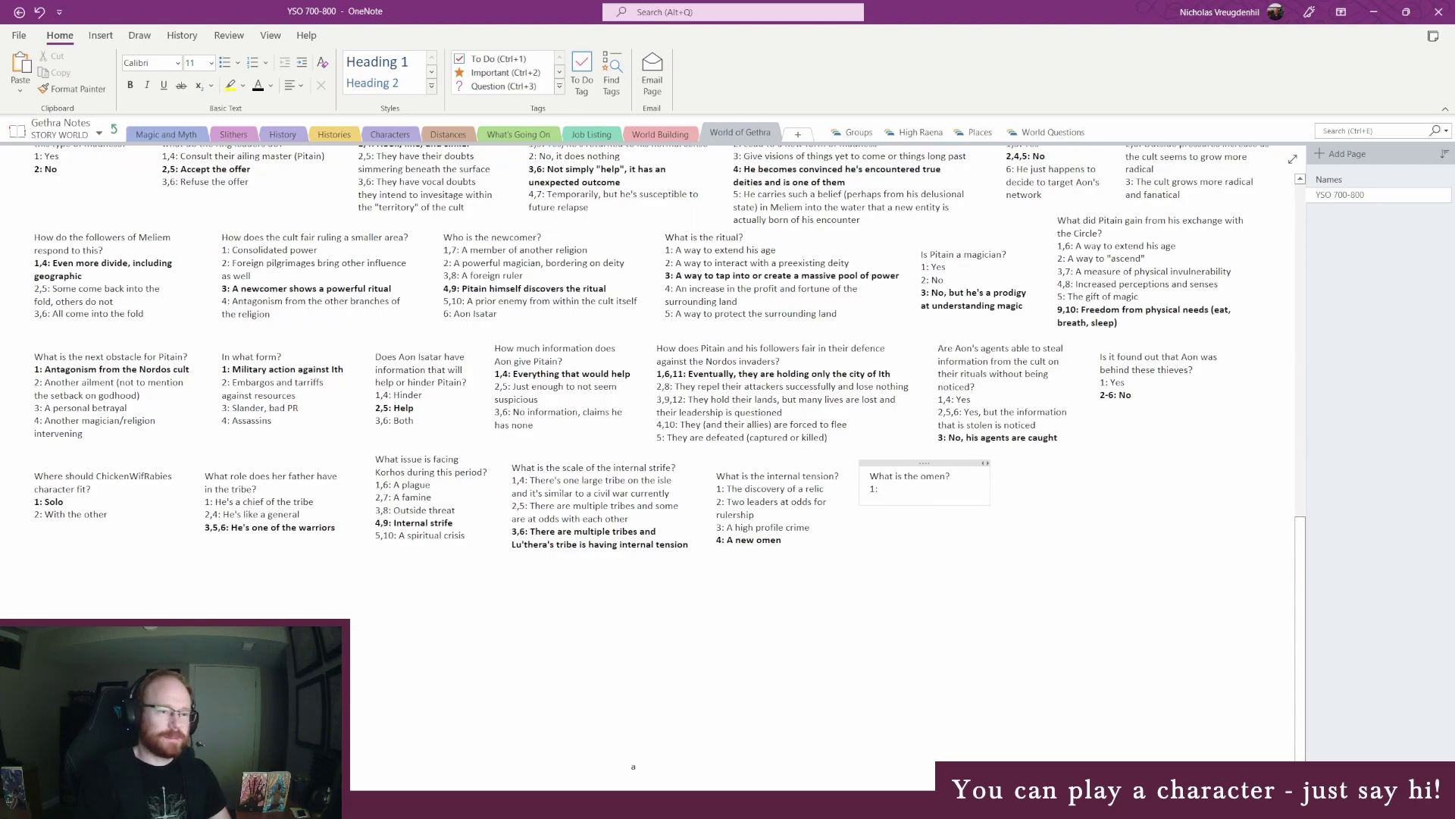
type("Death is coming")
key("Return")
type("2:")
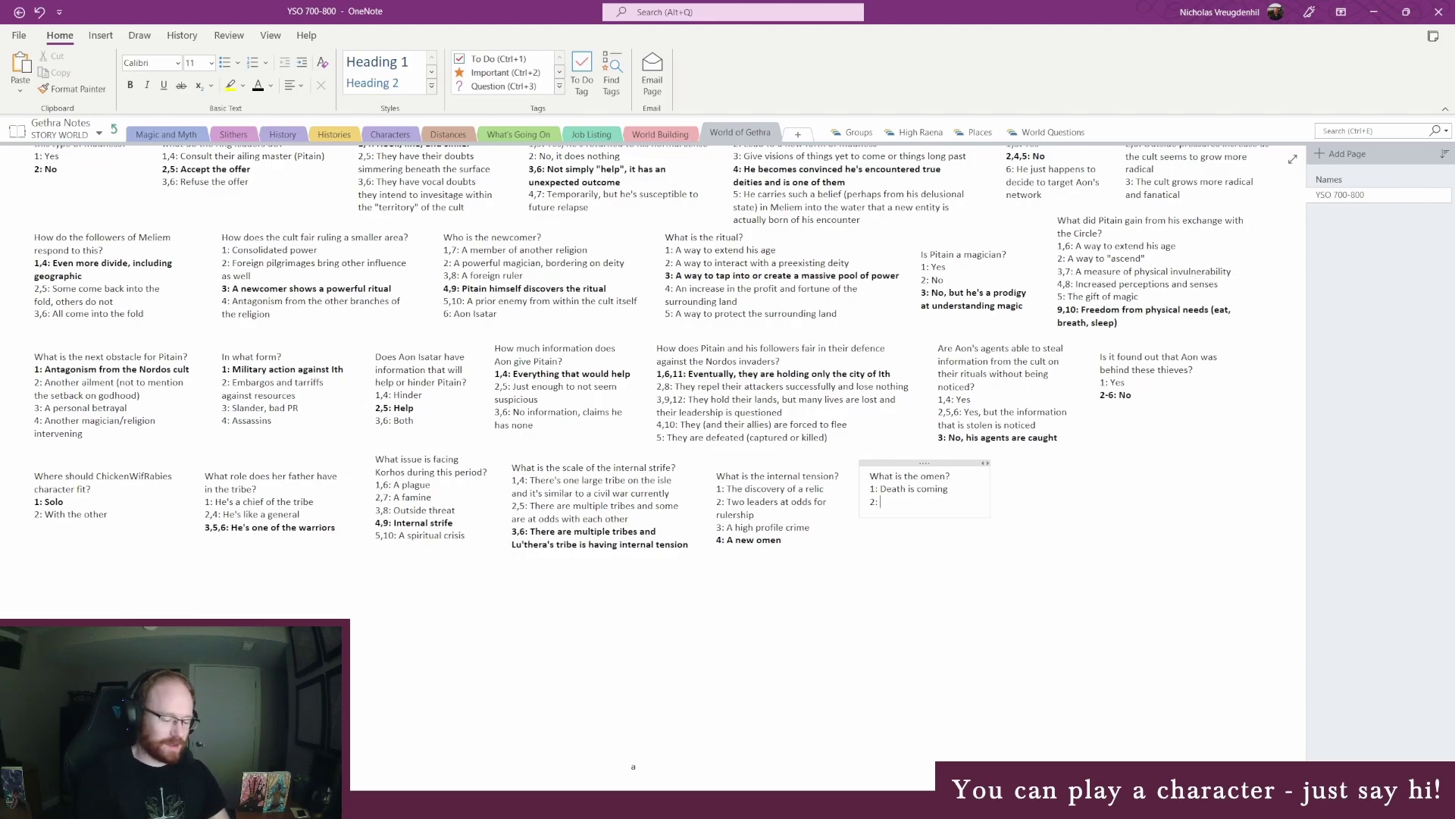
type("Change on the ")
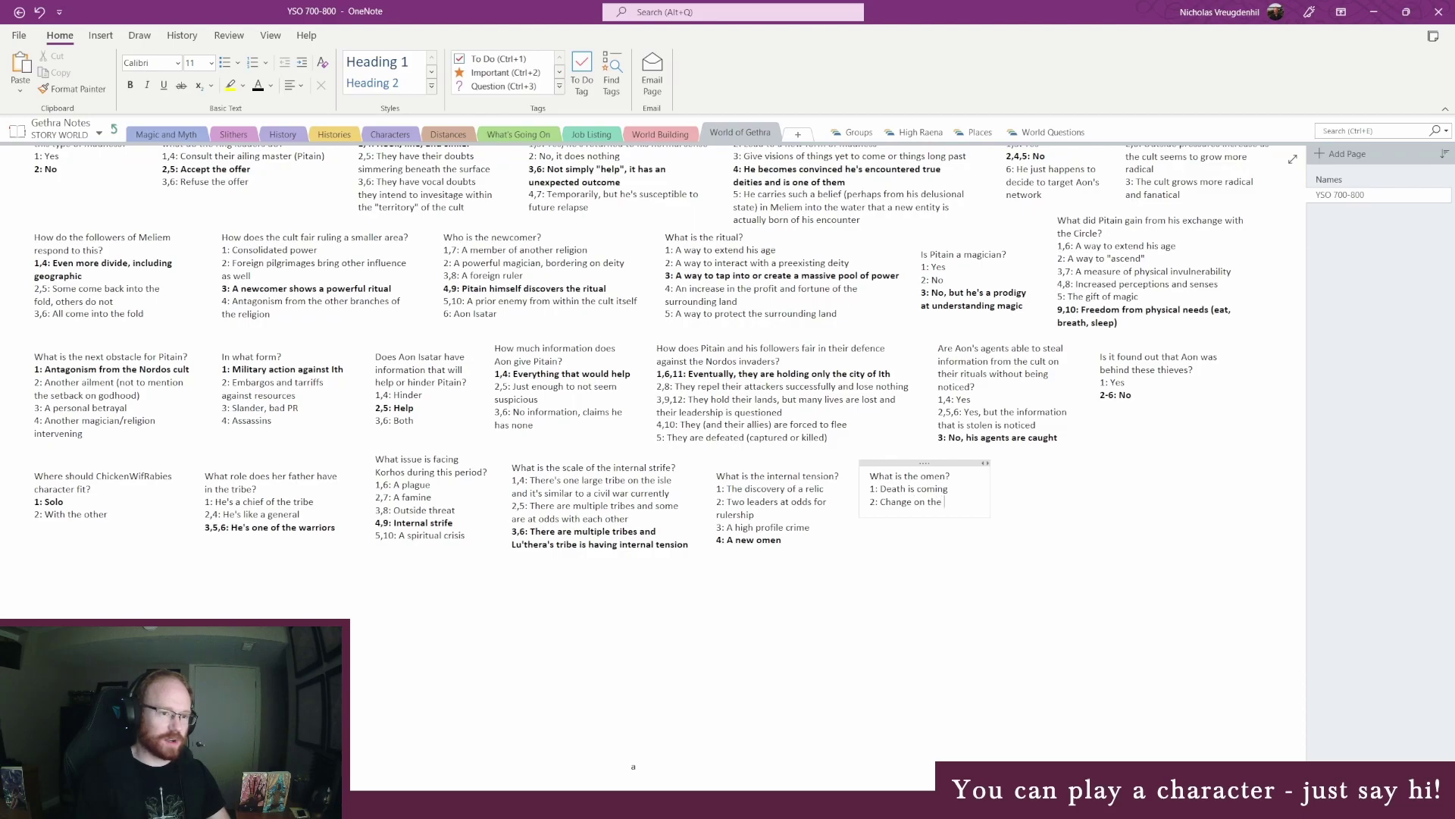
type("horizon")
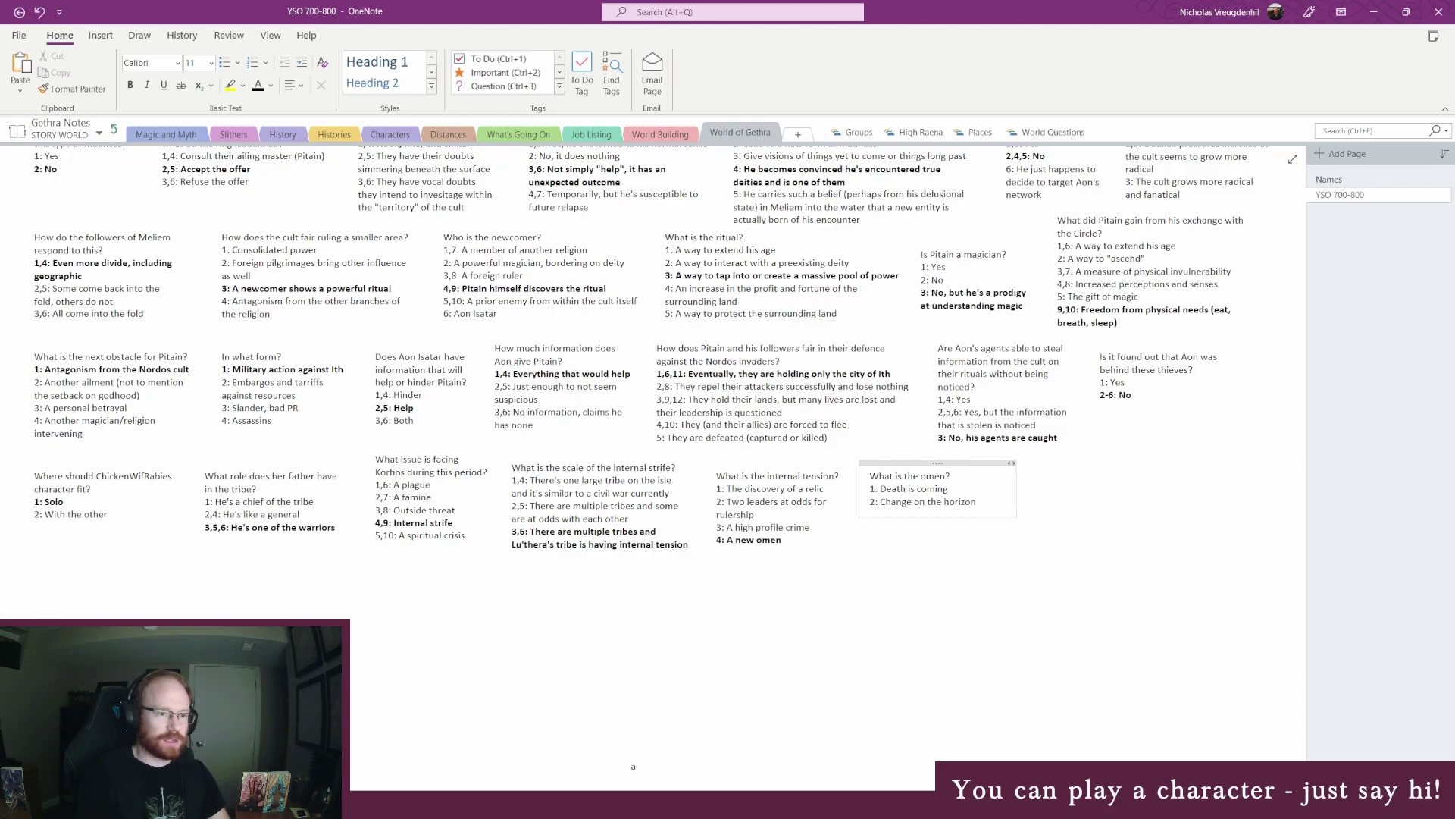
type("/abroad")
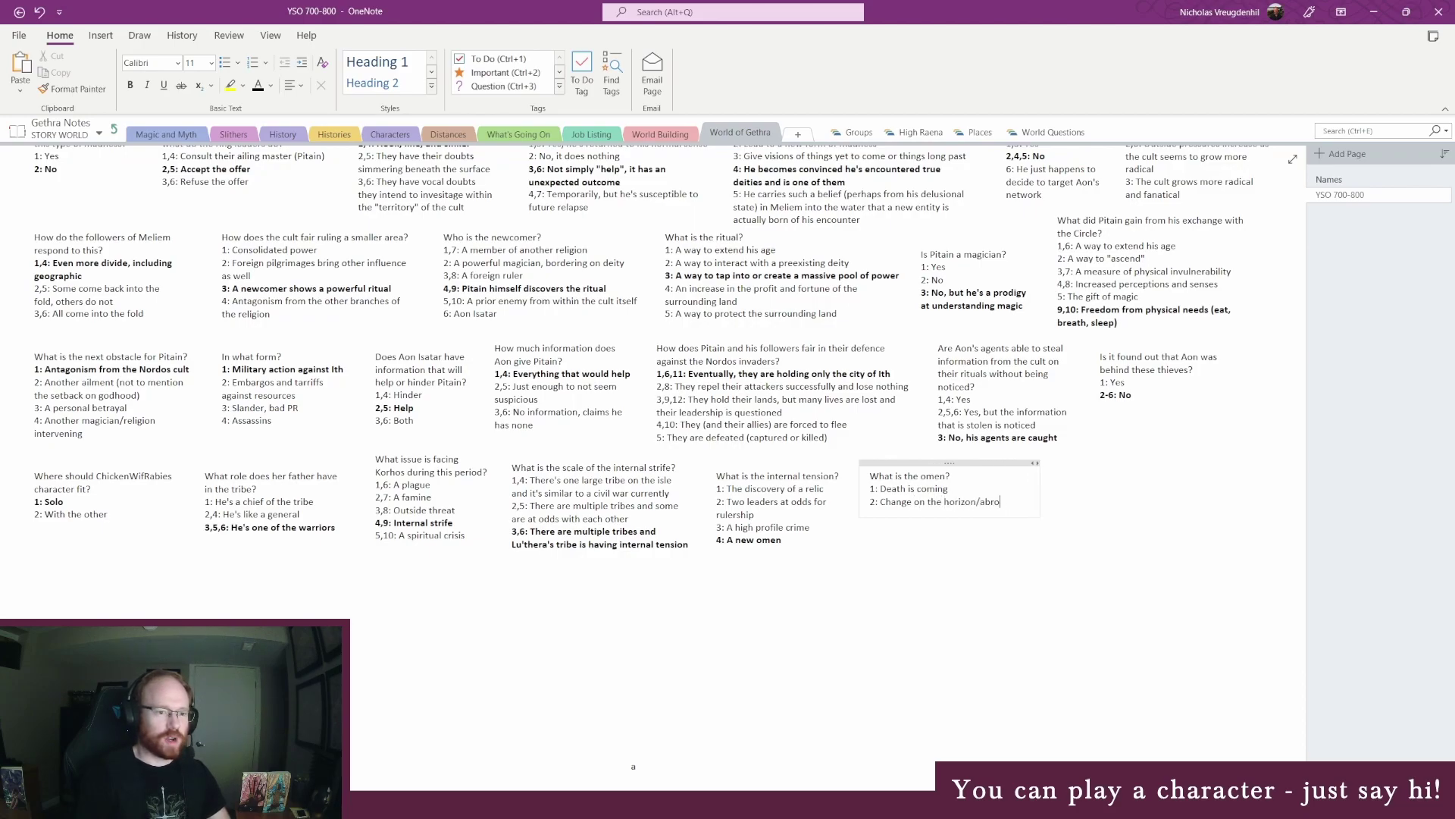
key("Return")
type("3:")
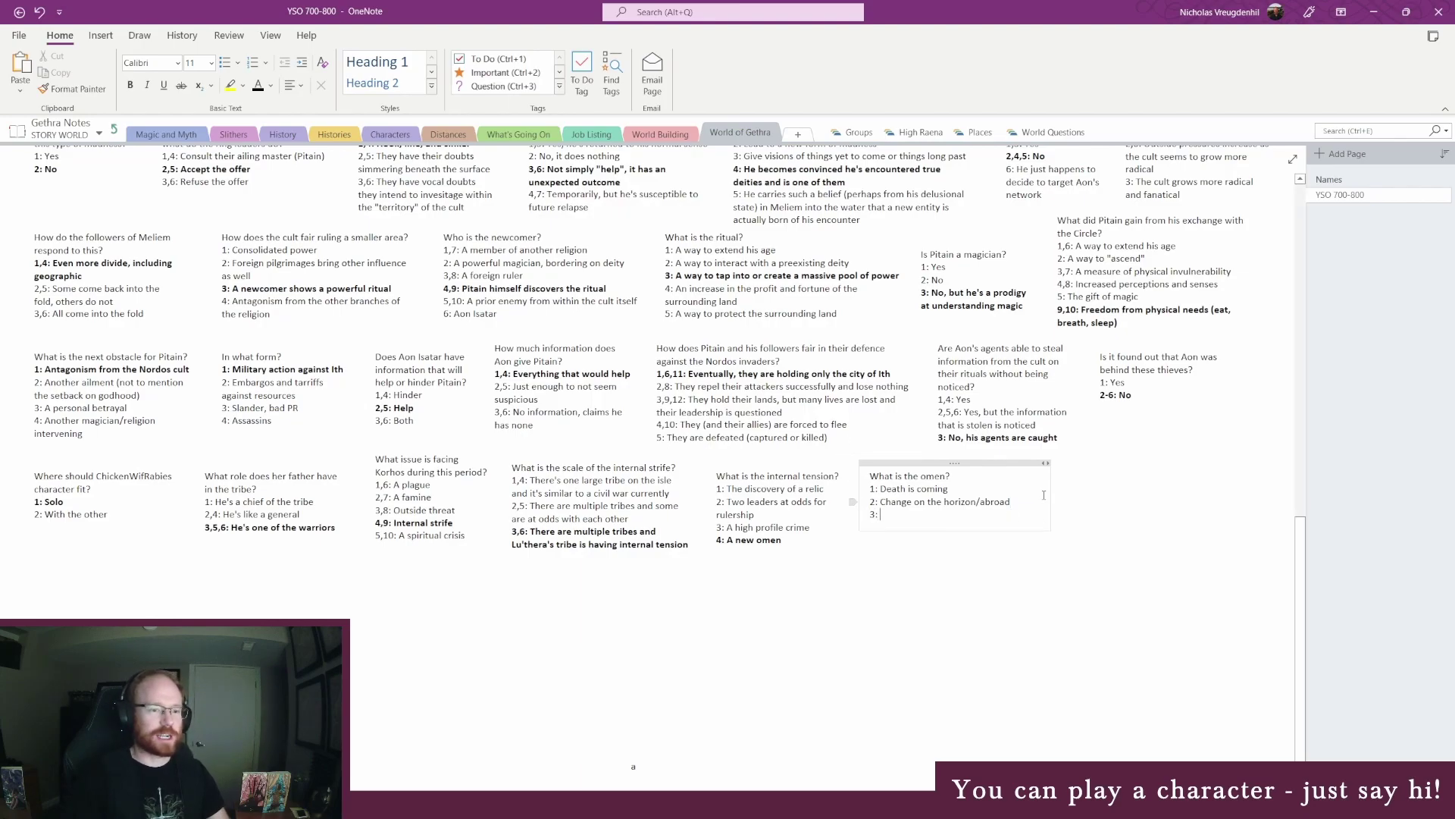
left_click_drag(1049, 502, 973, 516)
left_click(903, 528)
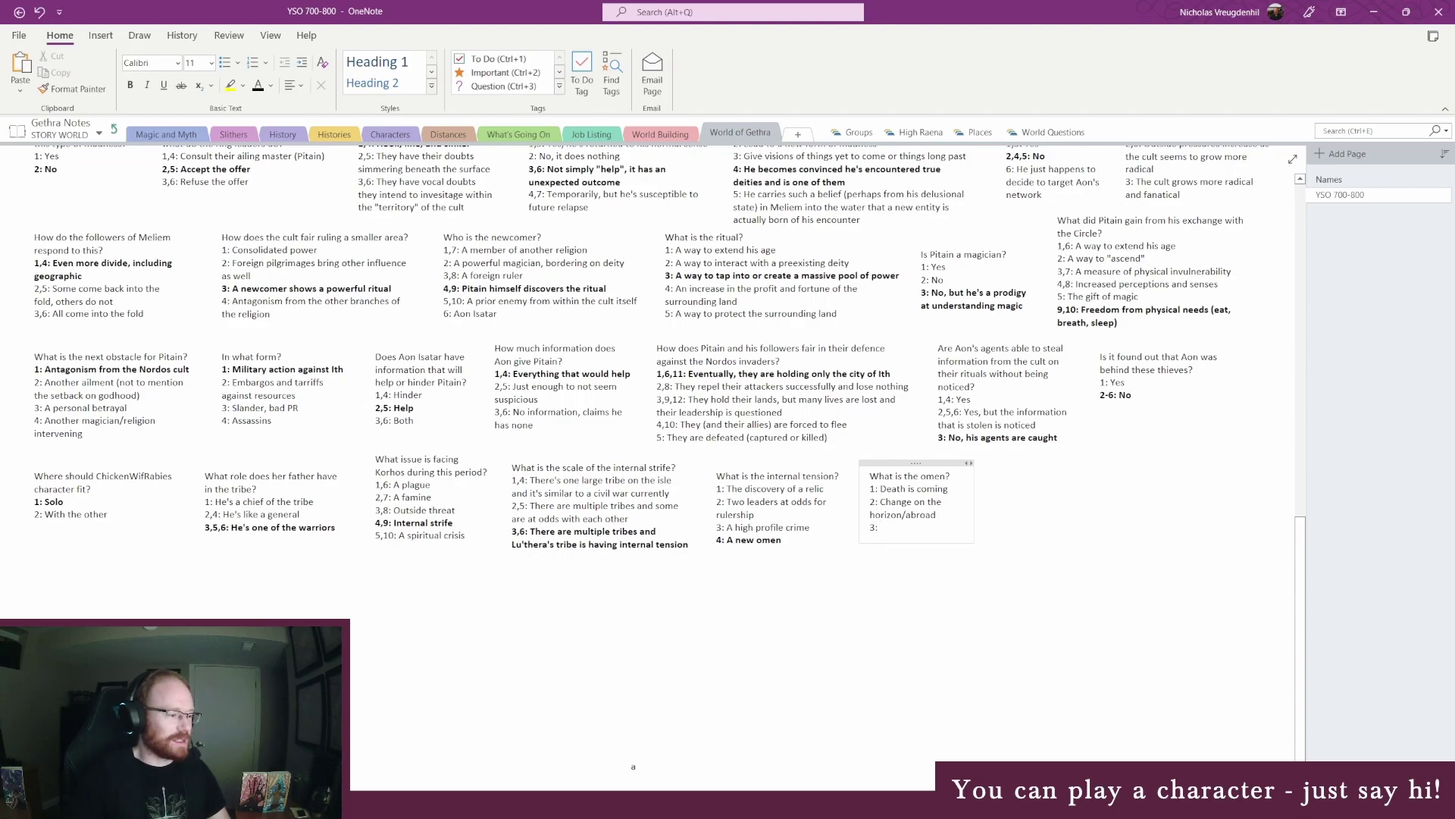
mouse_move(382, 805)
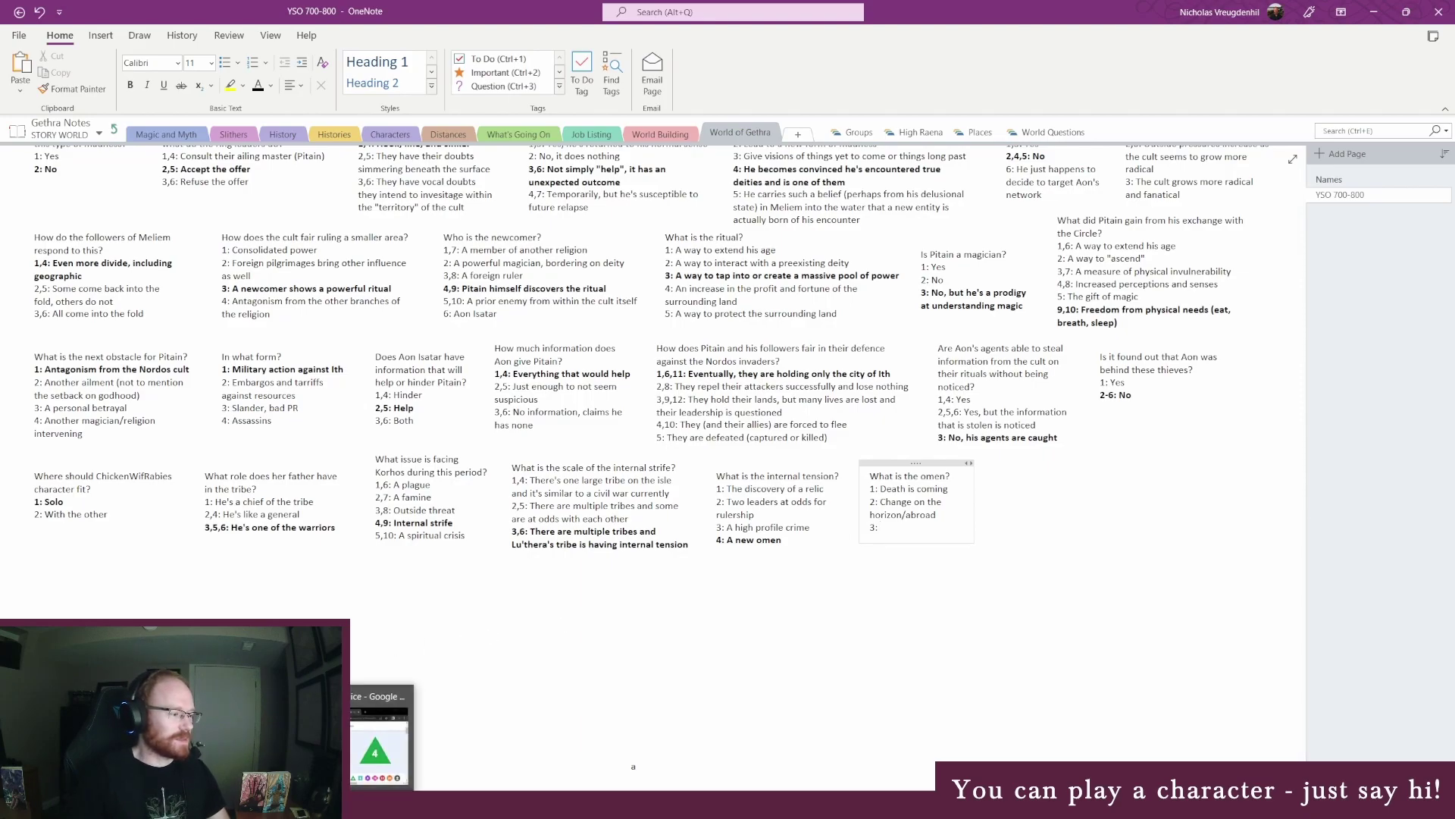
left_click(379, 739)
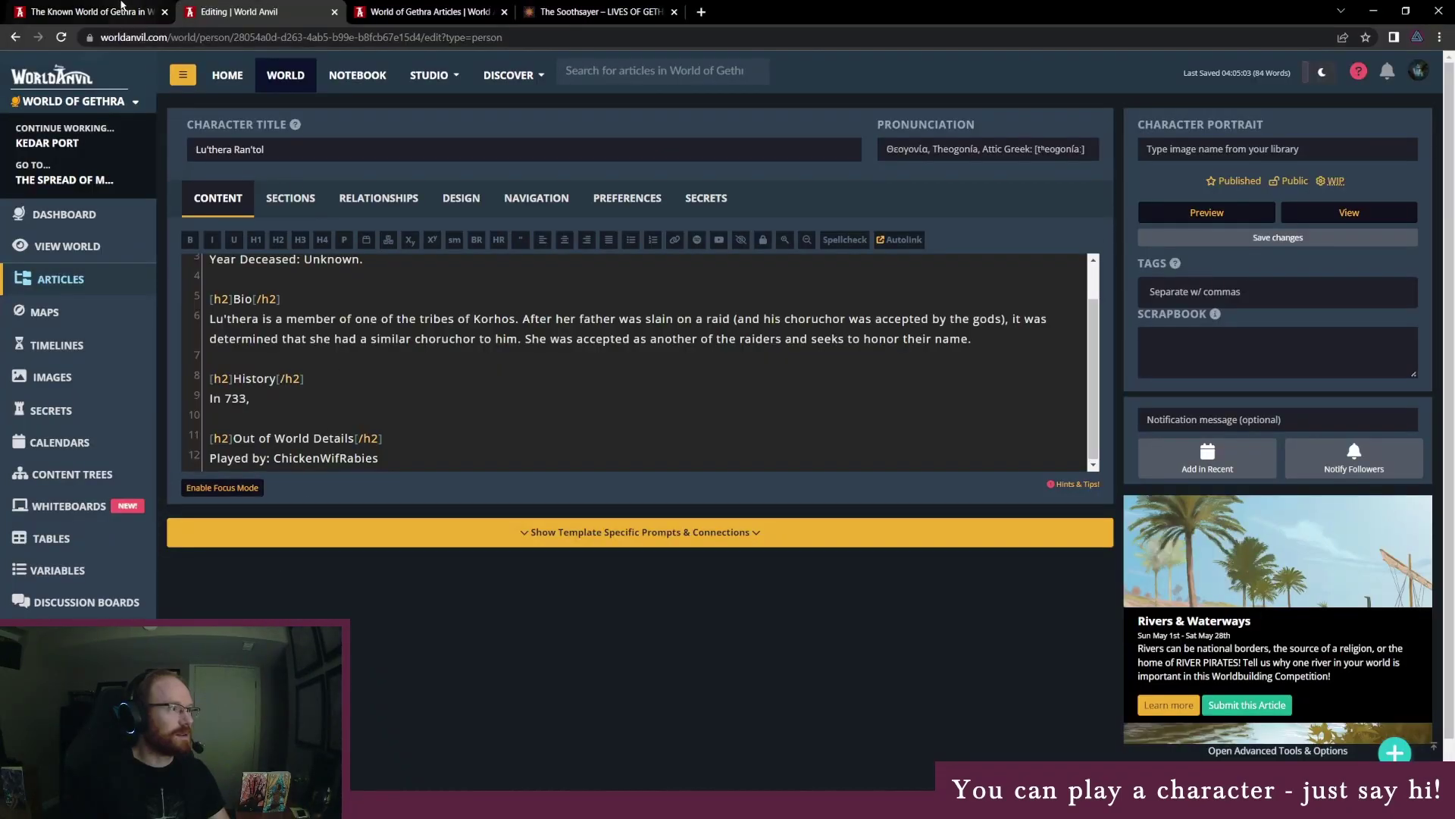
left_click(84, 12)
left_click(846, 515)
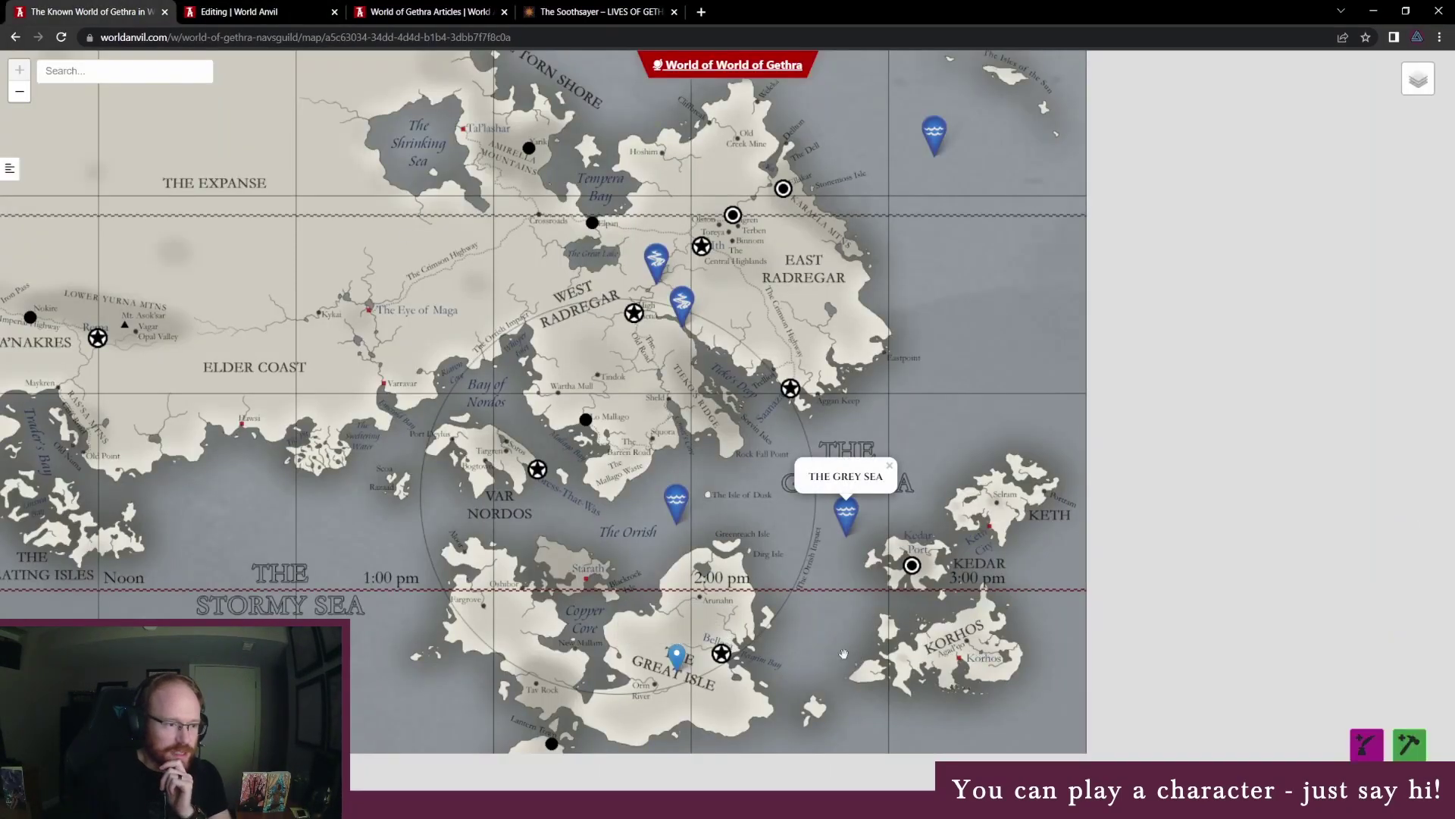
mouse_move(835, 652)
left_mouse_down()
mouse_move(910, 645)
mouse_move(818, 630)
left_mouse_up()
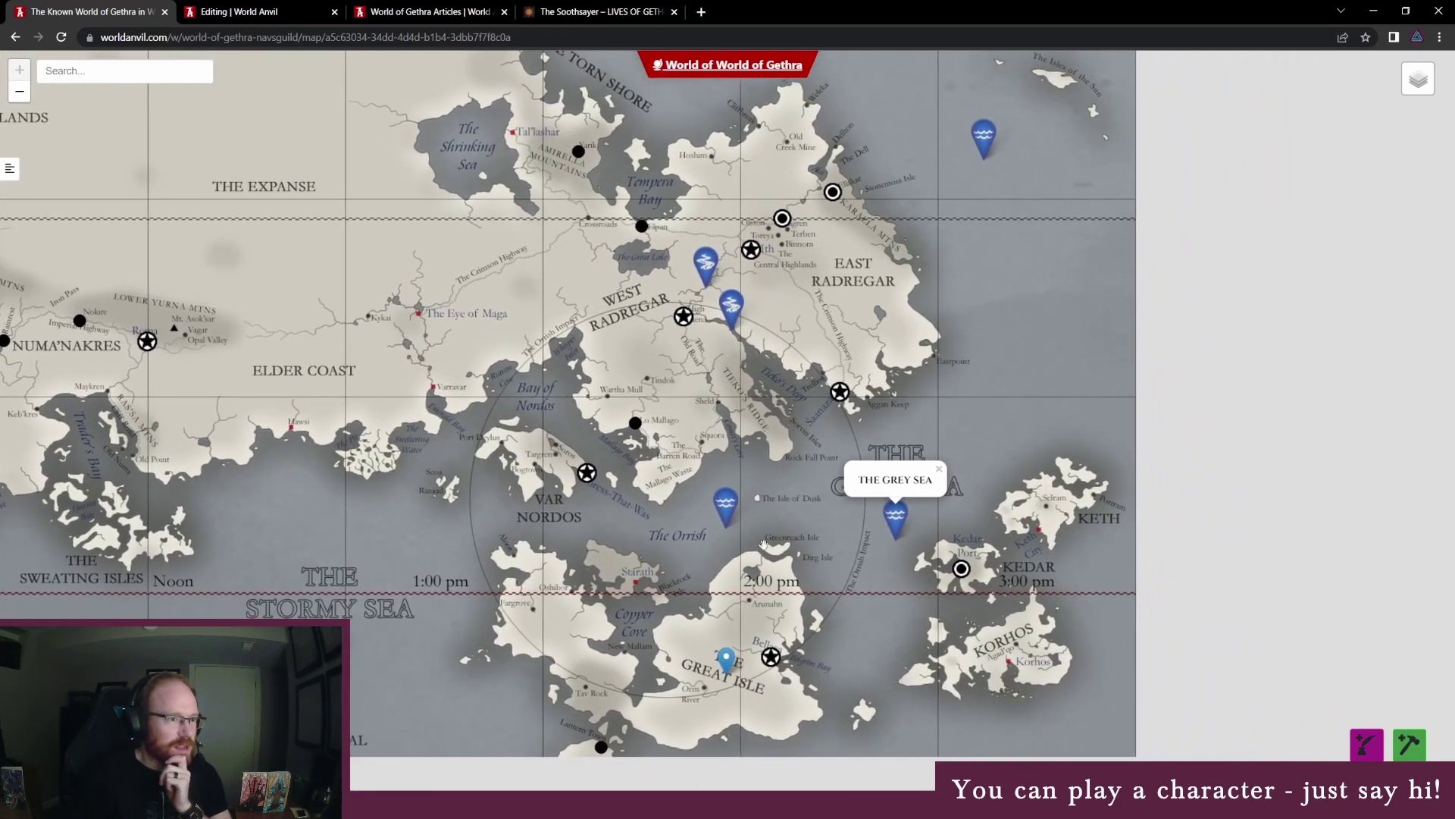
left_click_drag(875, 619, 776, 594)
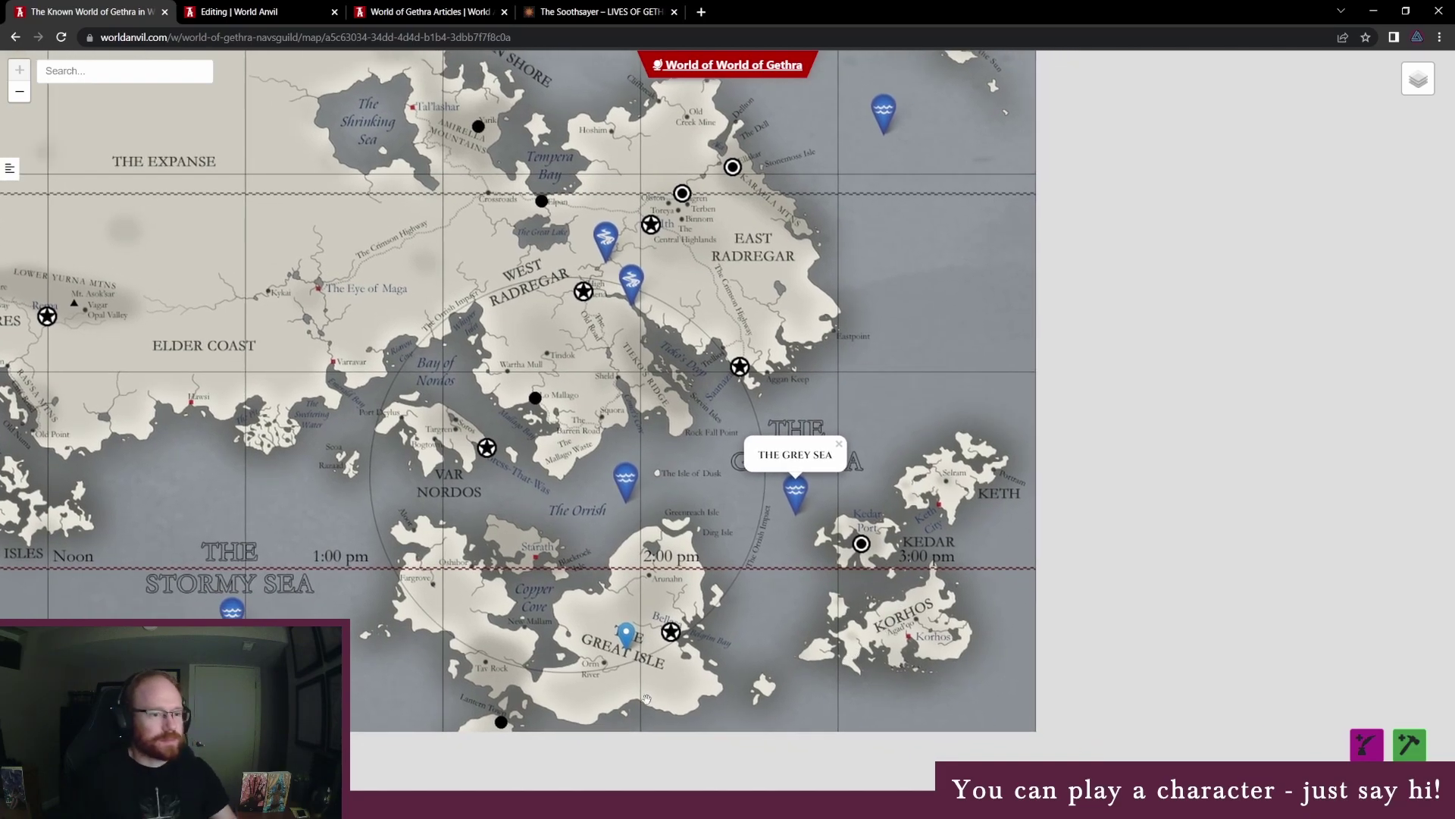
key("alt+Tab")
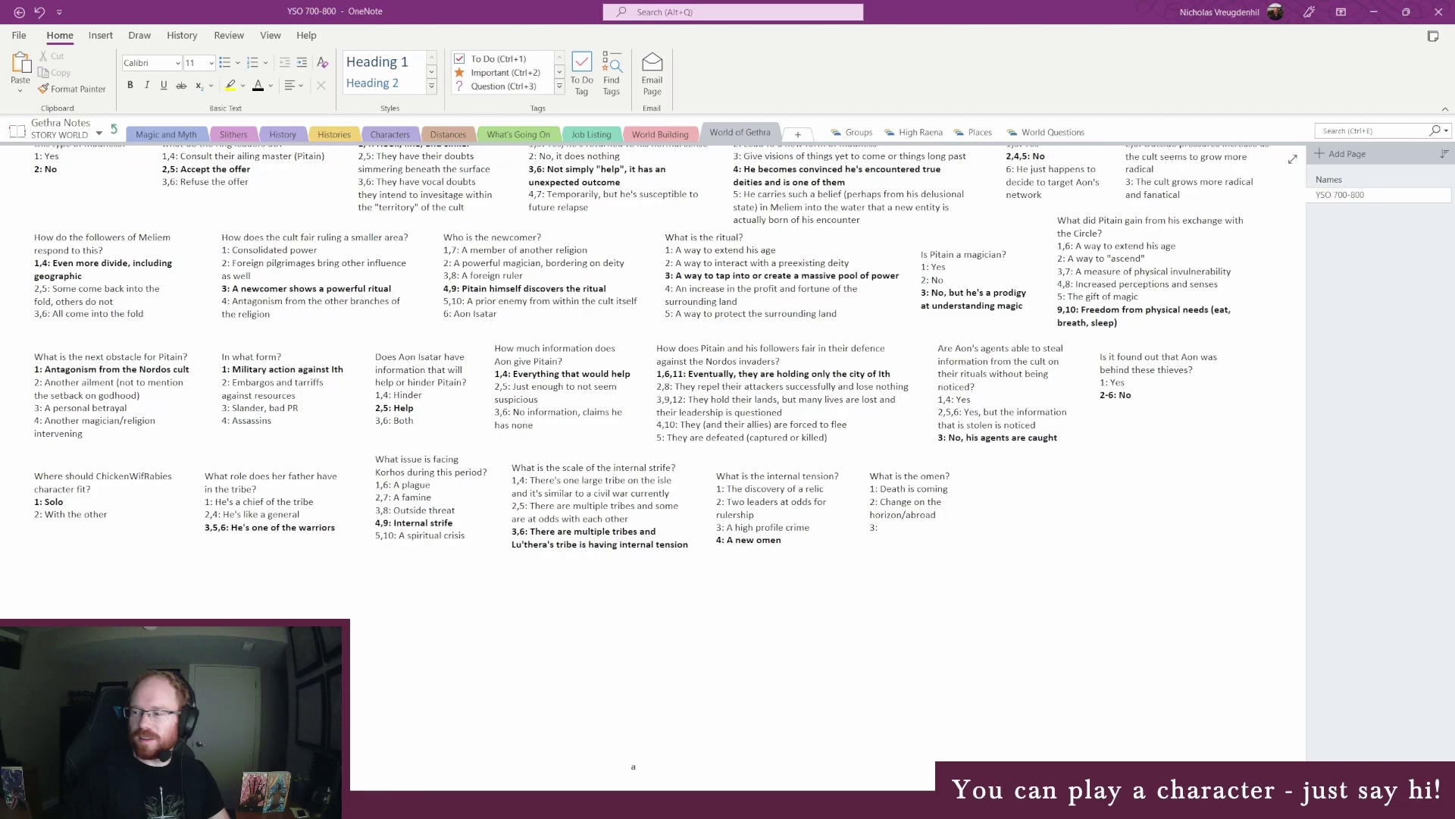
Fill in the third omen option as 'Tribe is in need of penance' and shift the note left
left_click(896, 530)
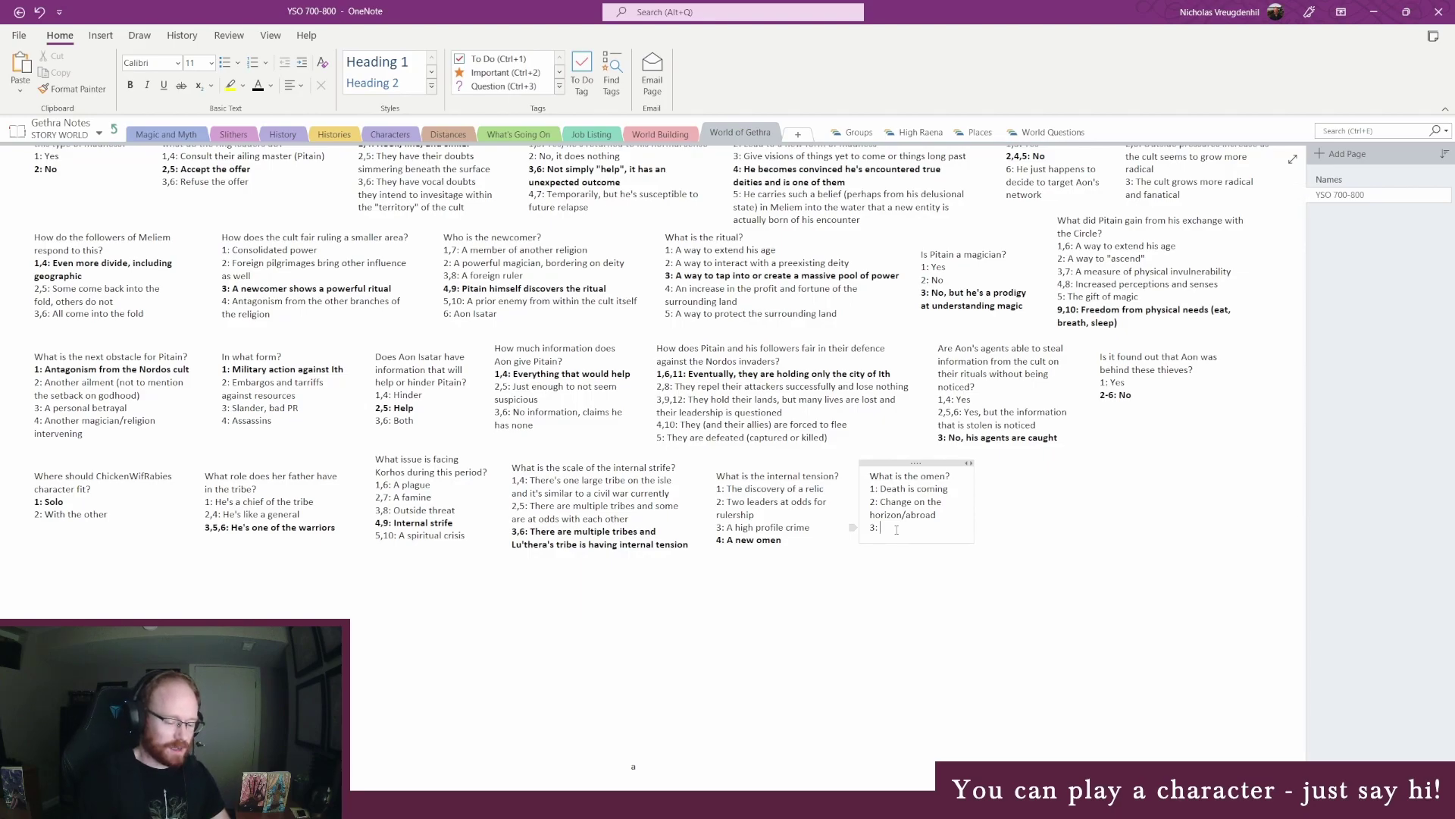
type("Tribe is in poo")
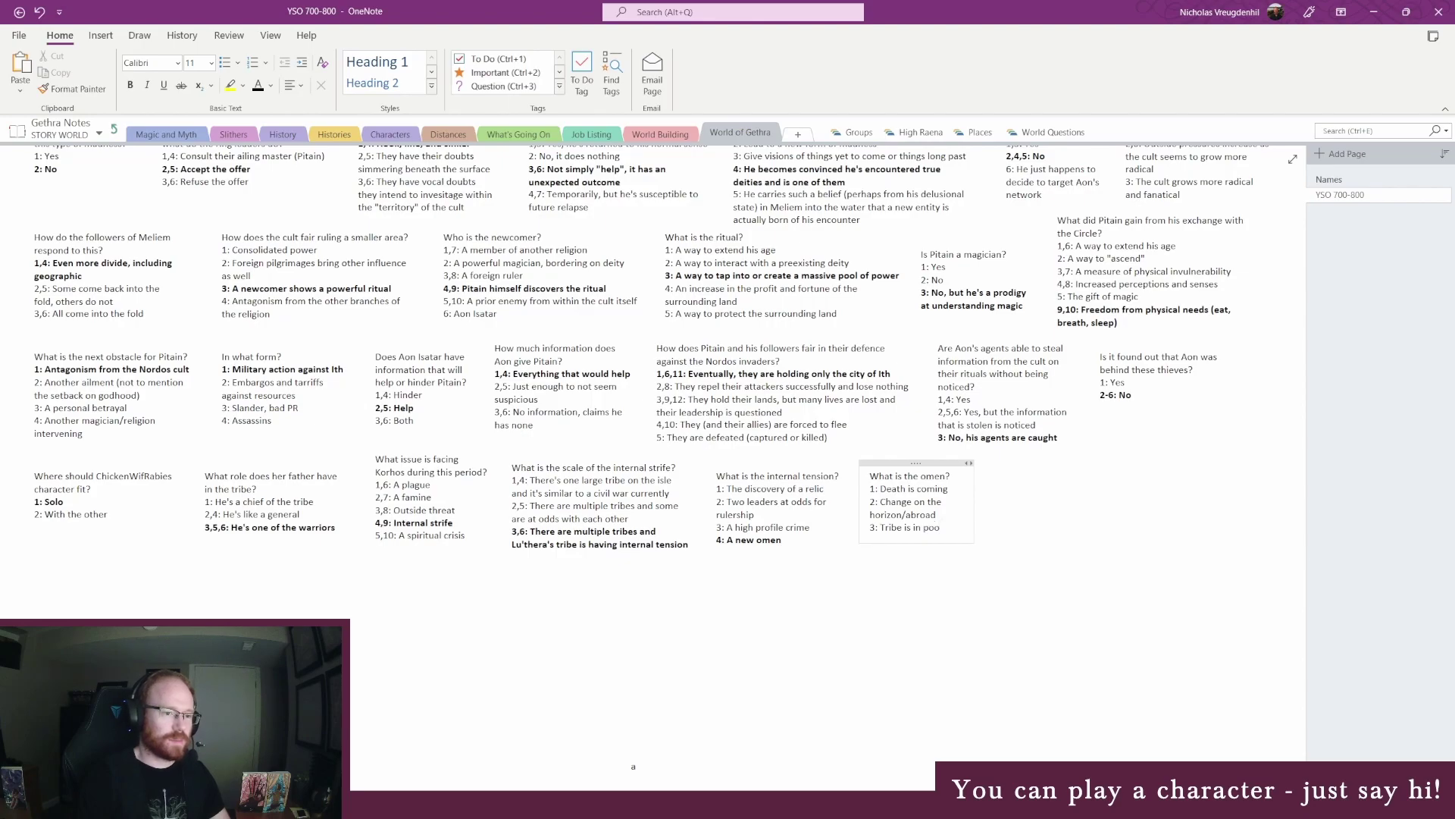
key("BackSpace")
key("BackSpace")
type("in need ofe")
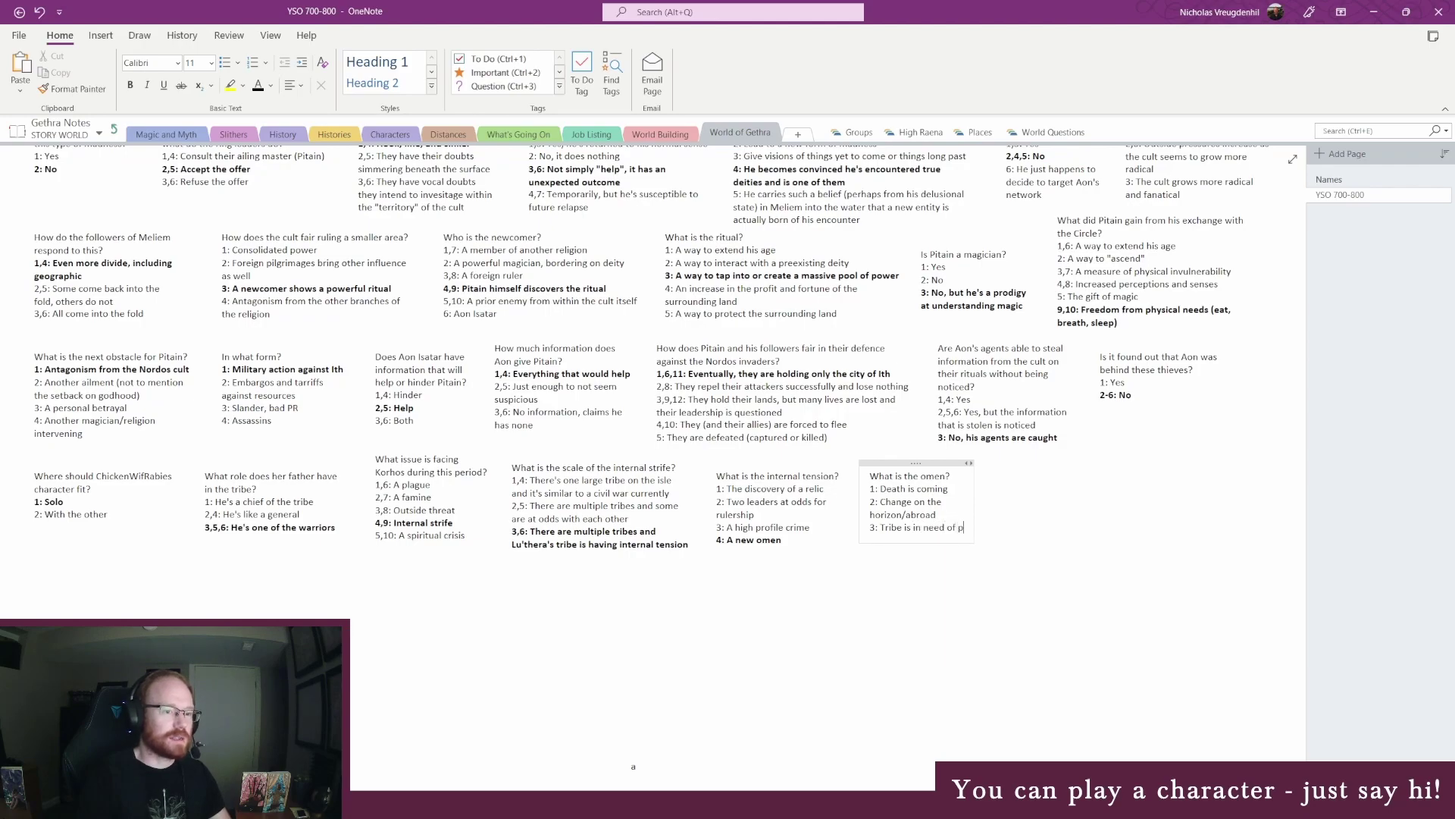
type("enance")
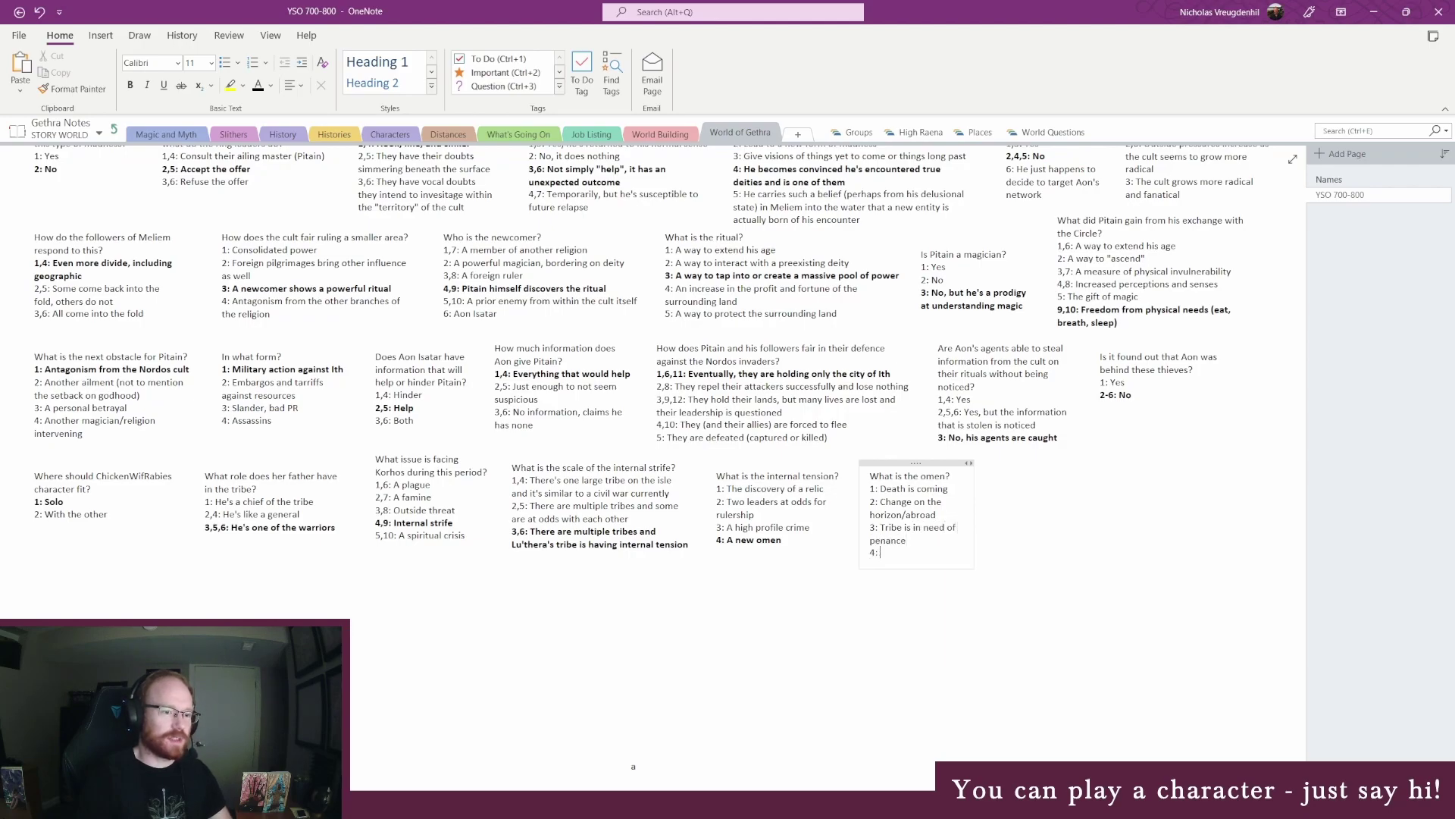
mouse_move(973, 514)
left_mouse_down()
mouse_move(1003, 515)
mouse_move(970, 514)
left_mouse_up()
left_click_drag(895, 459, 879, 455)
left_click(898, 546)
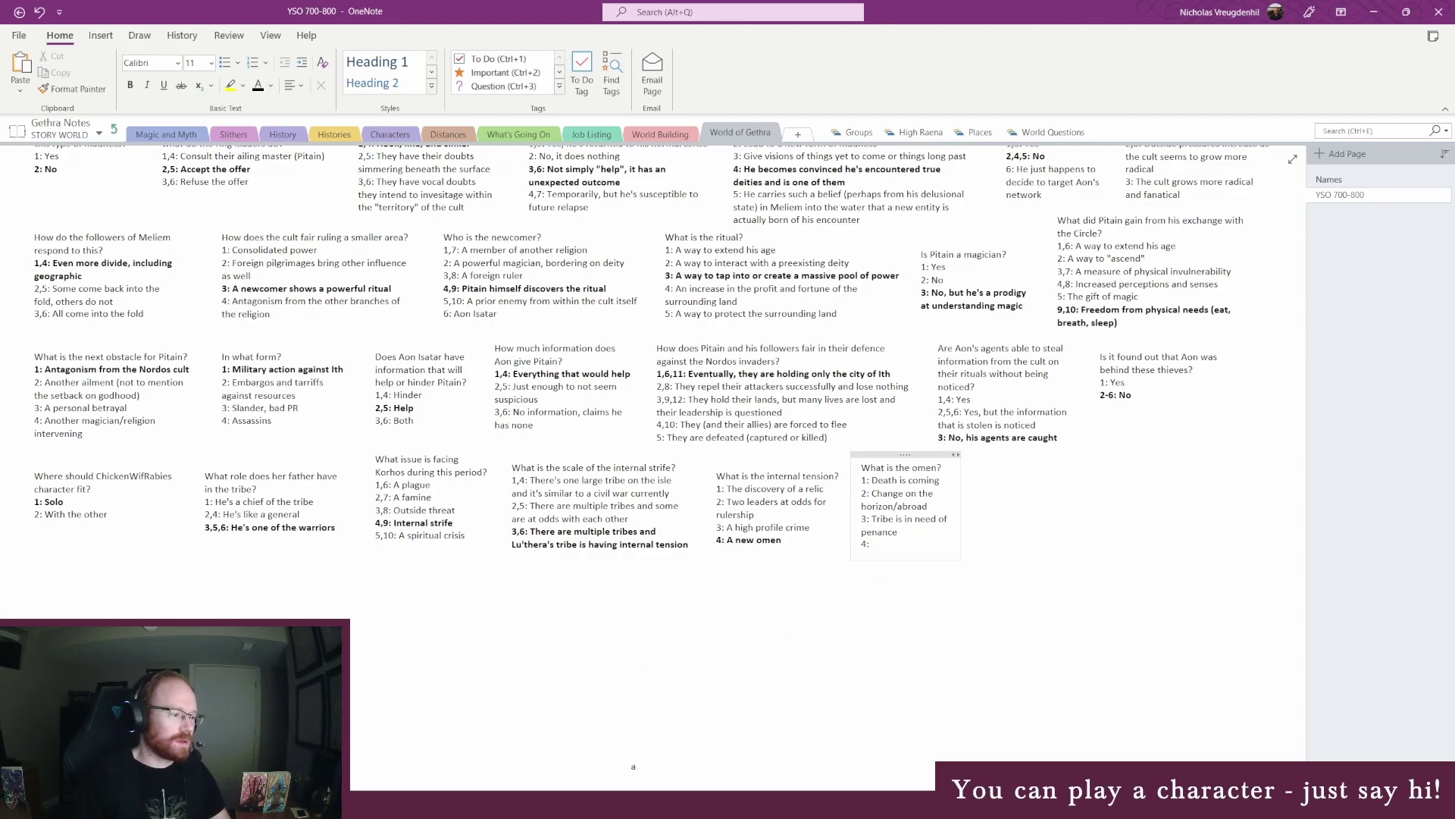
right_click(301, 805)
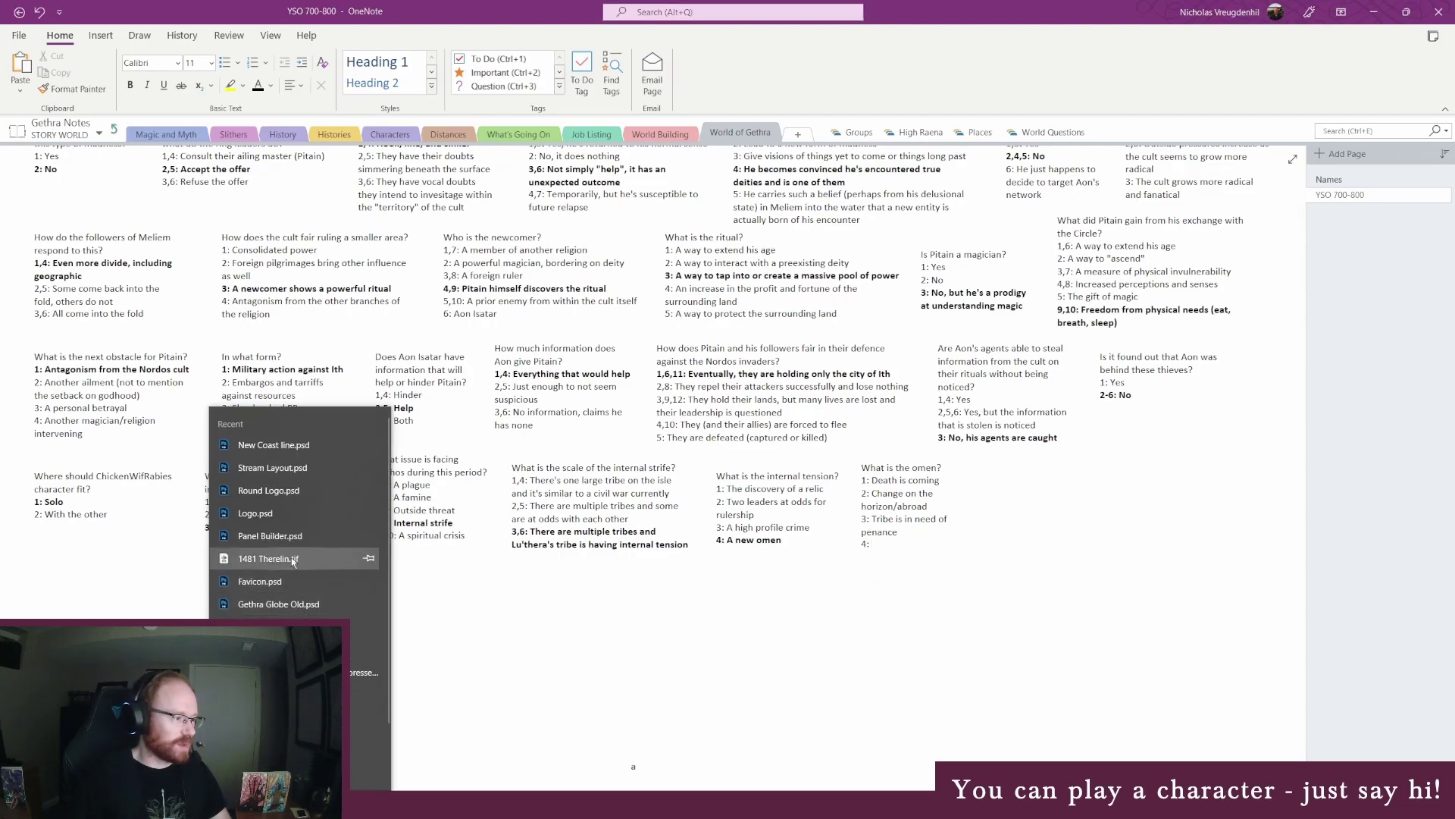
Open New Coast line.psd, inspect the tectonics map at 200%, then close Photoshop
left_click(273, 468)
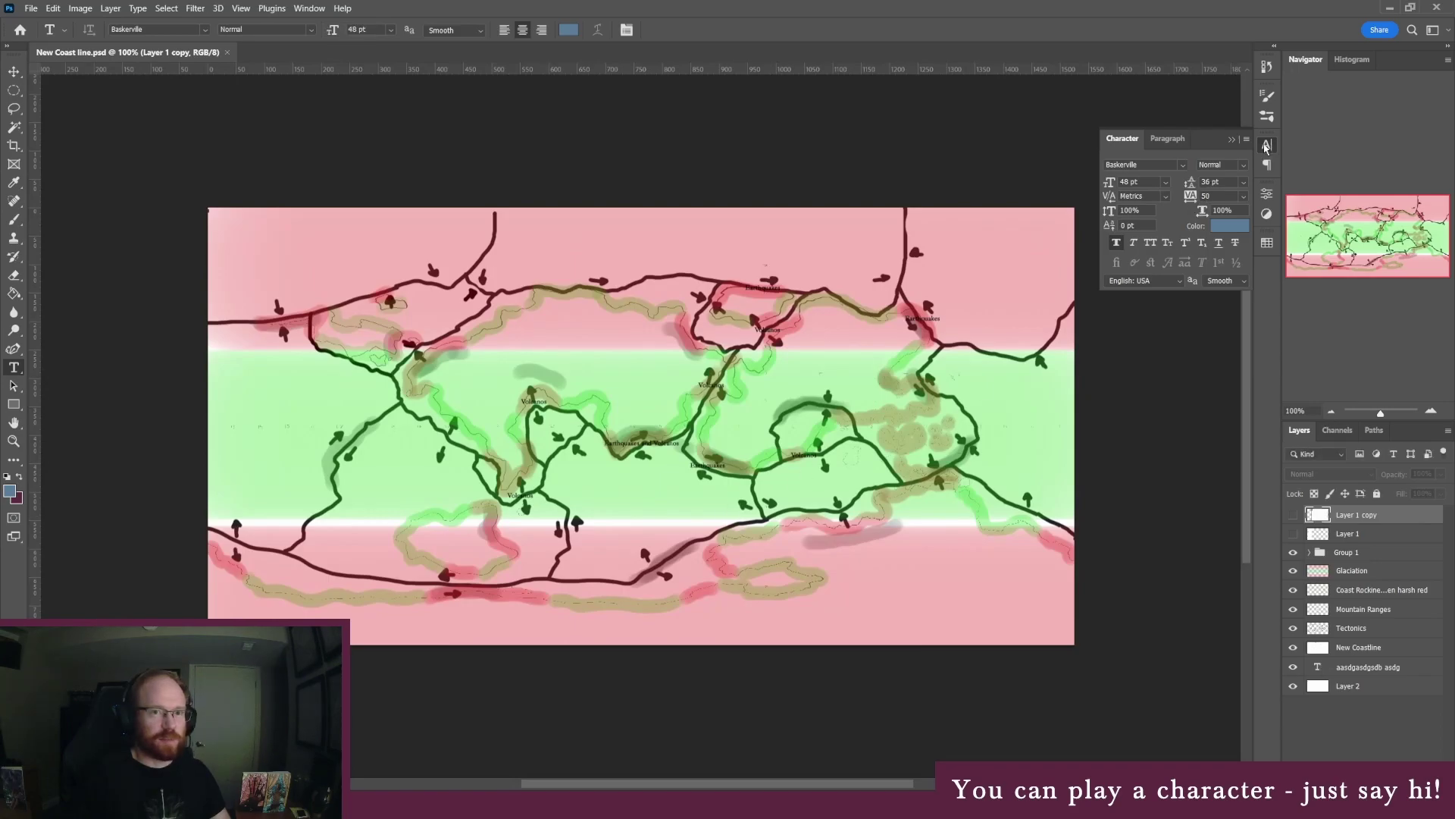
left_click(1266, 144)
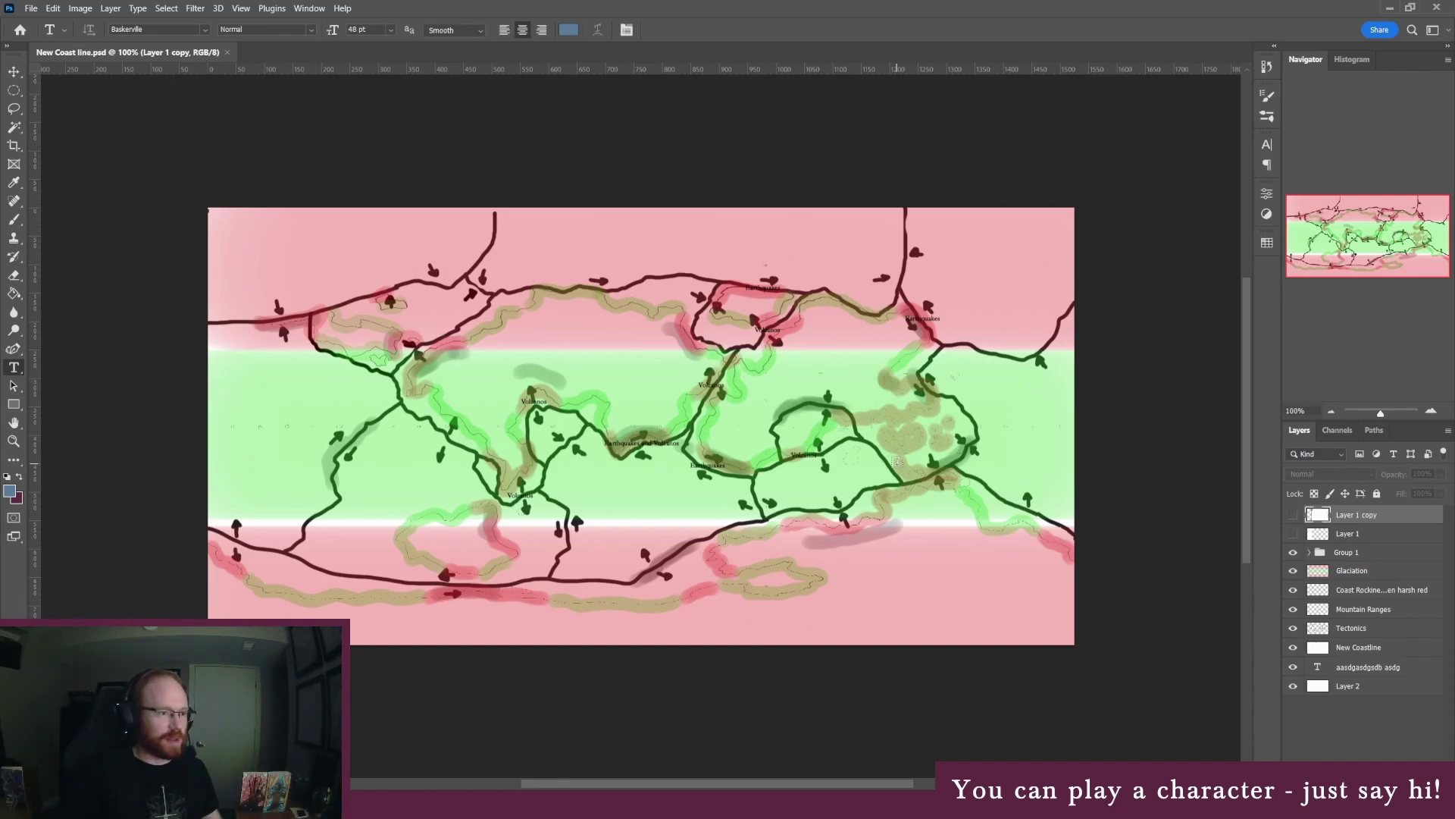
left_click(1432, 412)
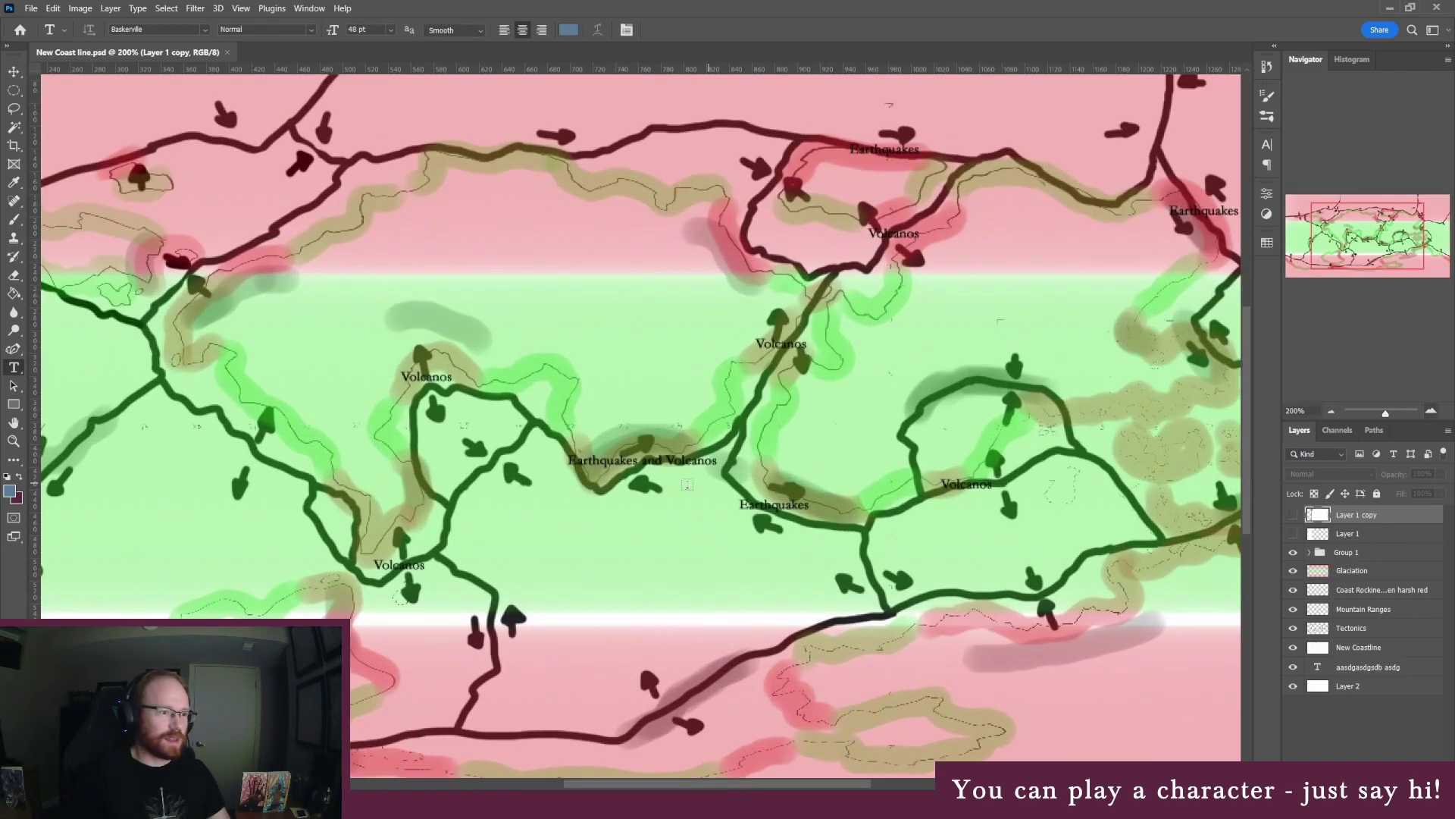
left_click_drag(1370, 253, 1405, 251)
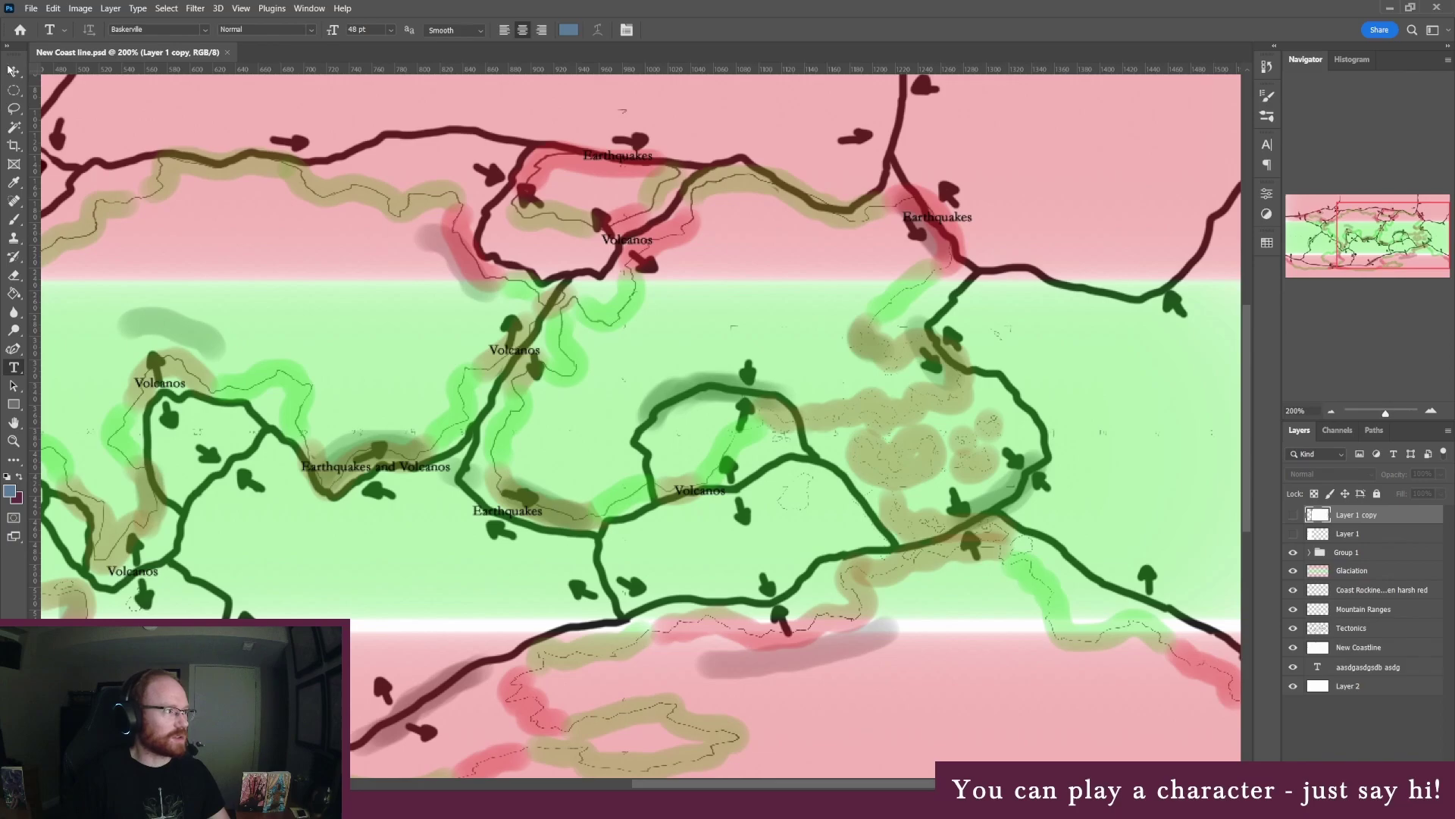
left_click(14, 71)
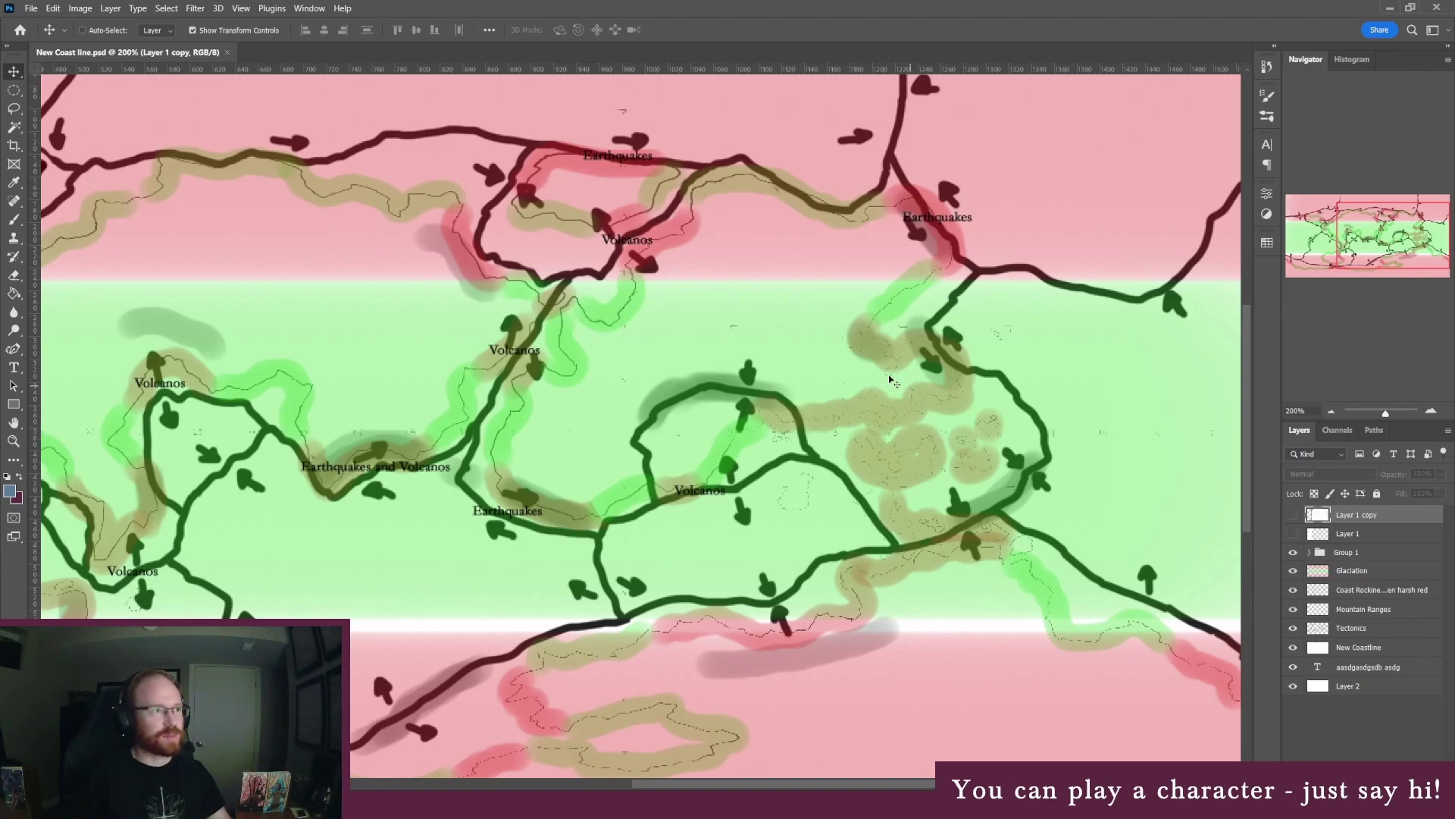
left_click(1443, 5)
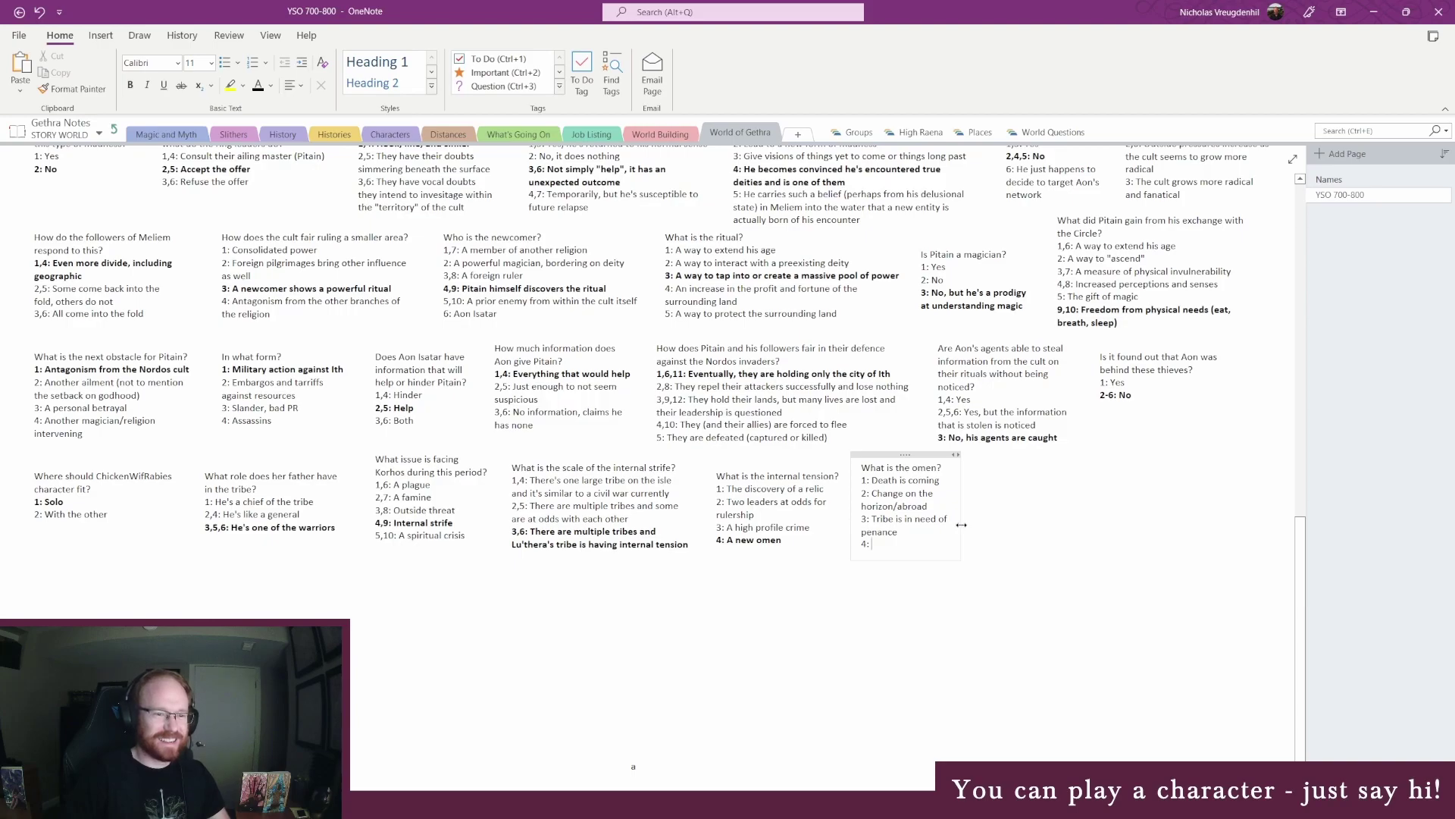
left_click(927, 546)
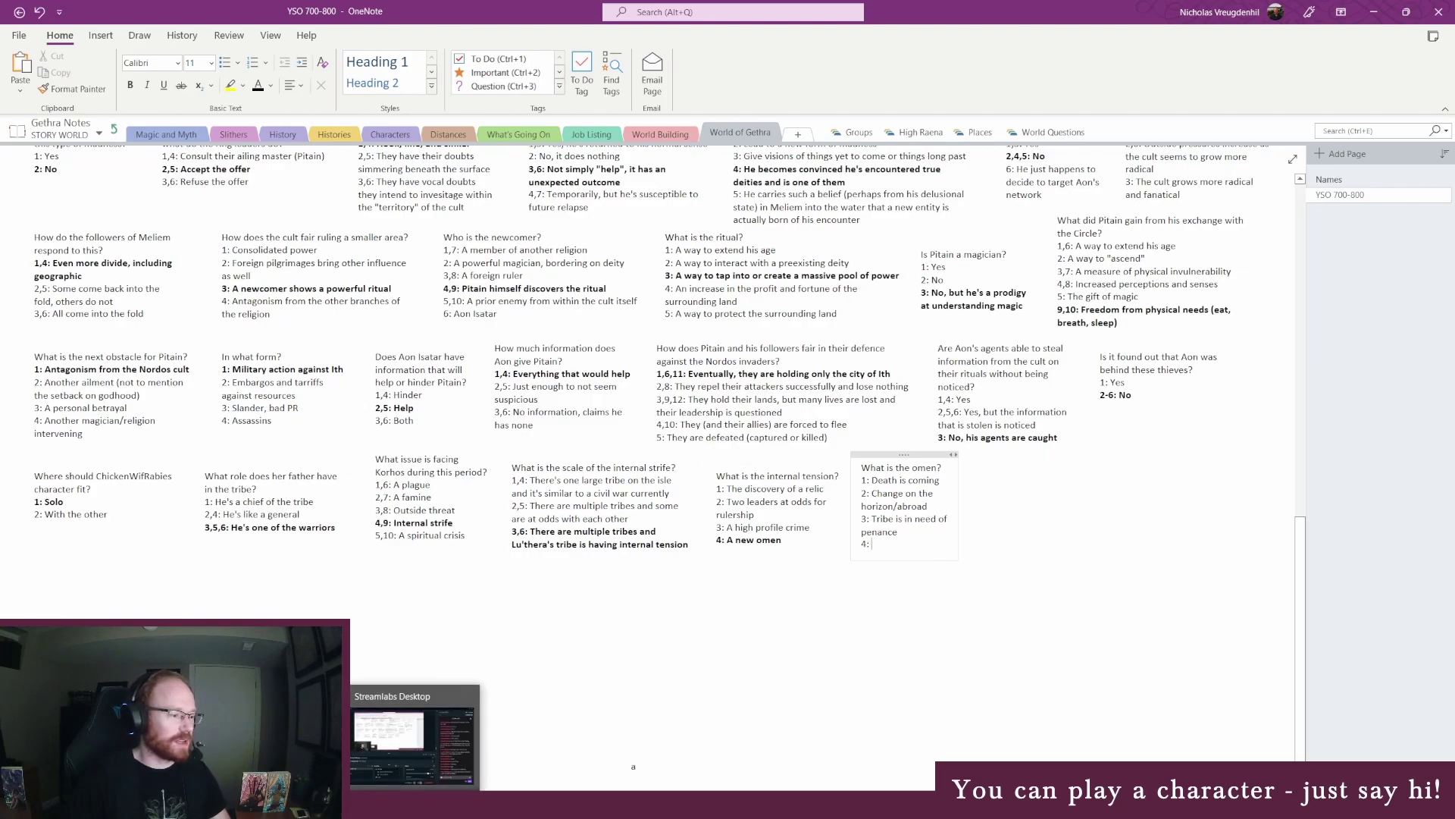
Find the Lantern Town marker on the Gethra map, then return to OneNote
key("alt+Tab")
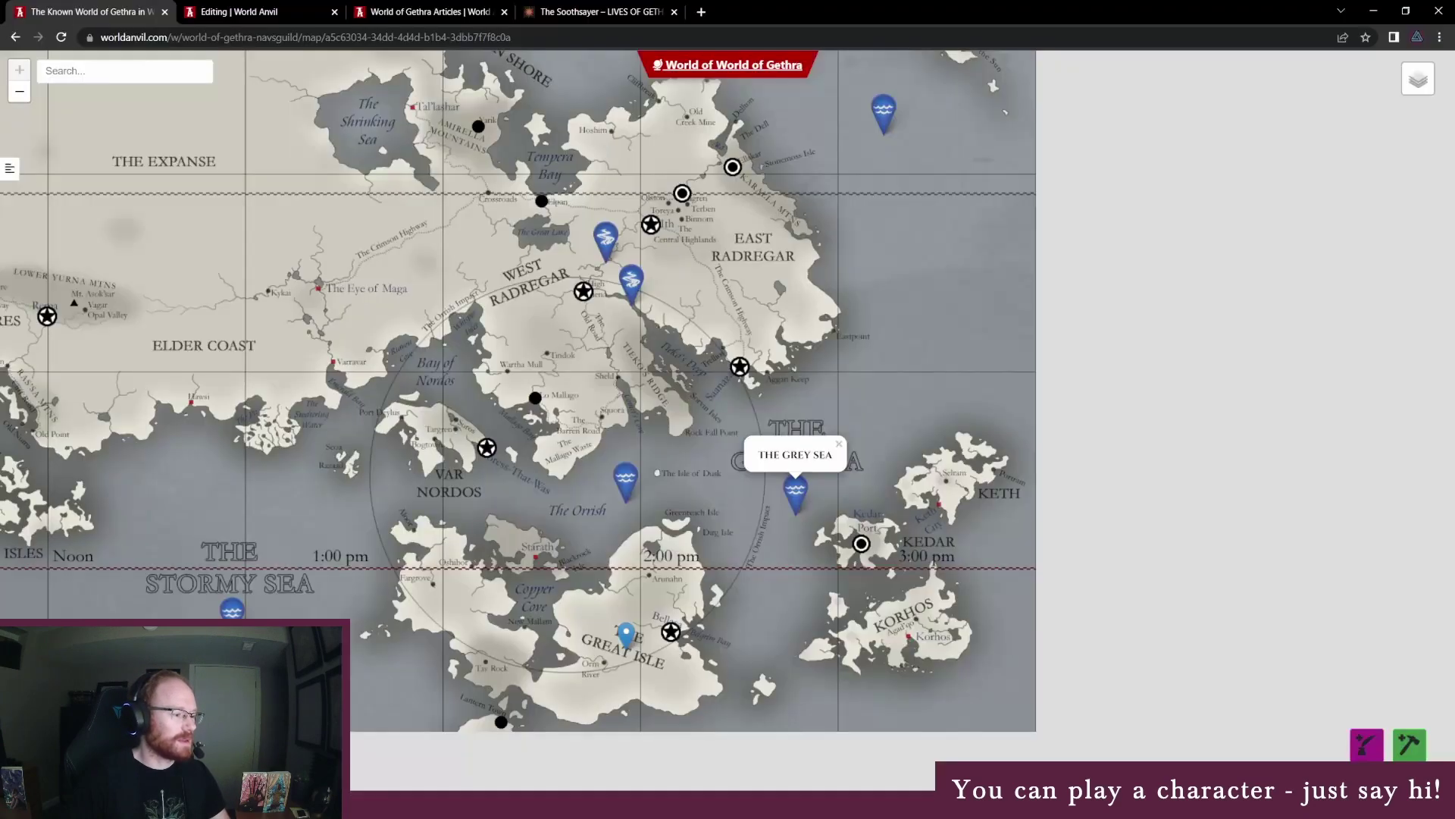
left_click_drag(920, 640, 906, 678)
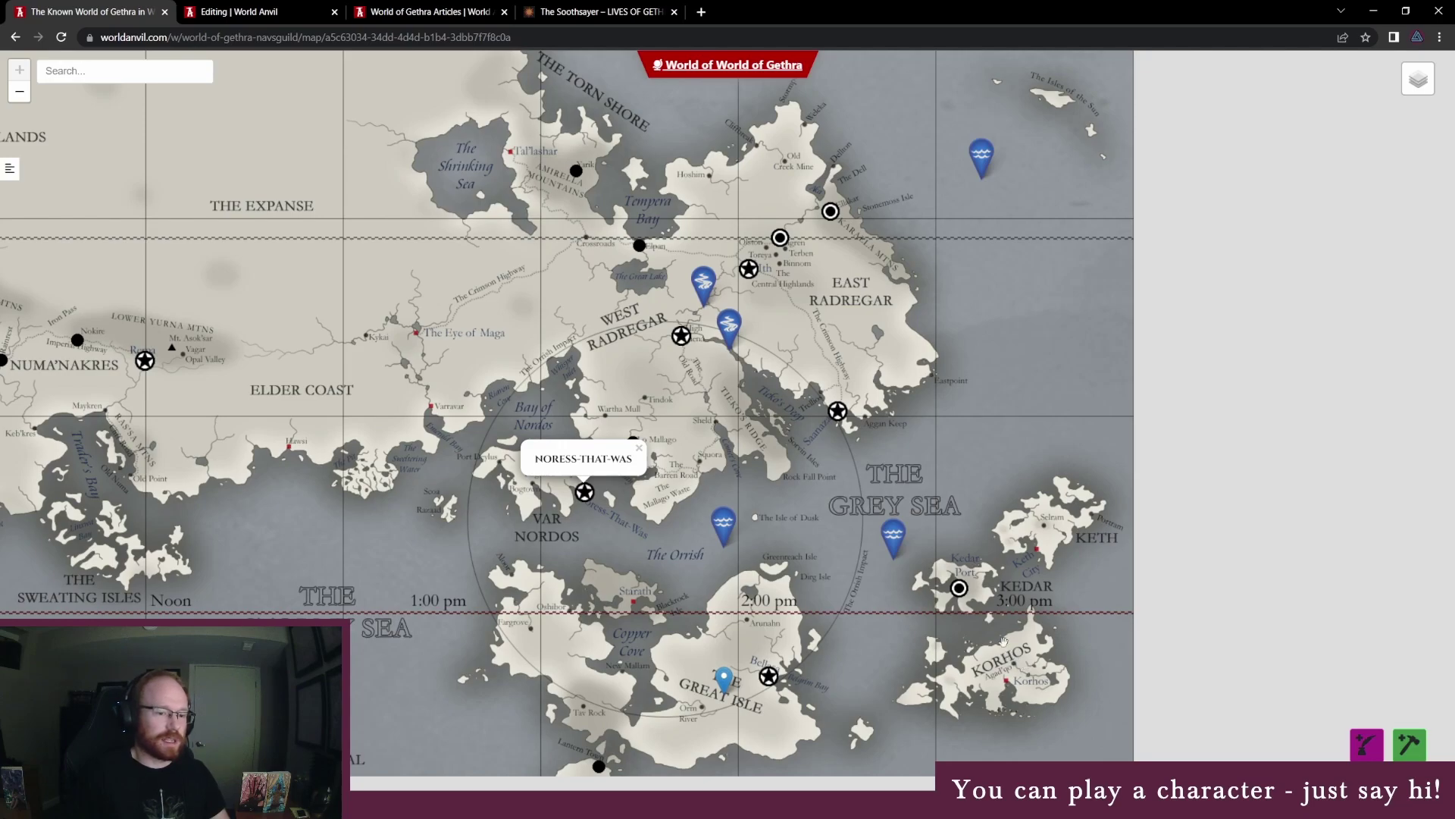
left_click(599, 765)
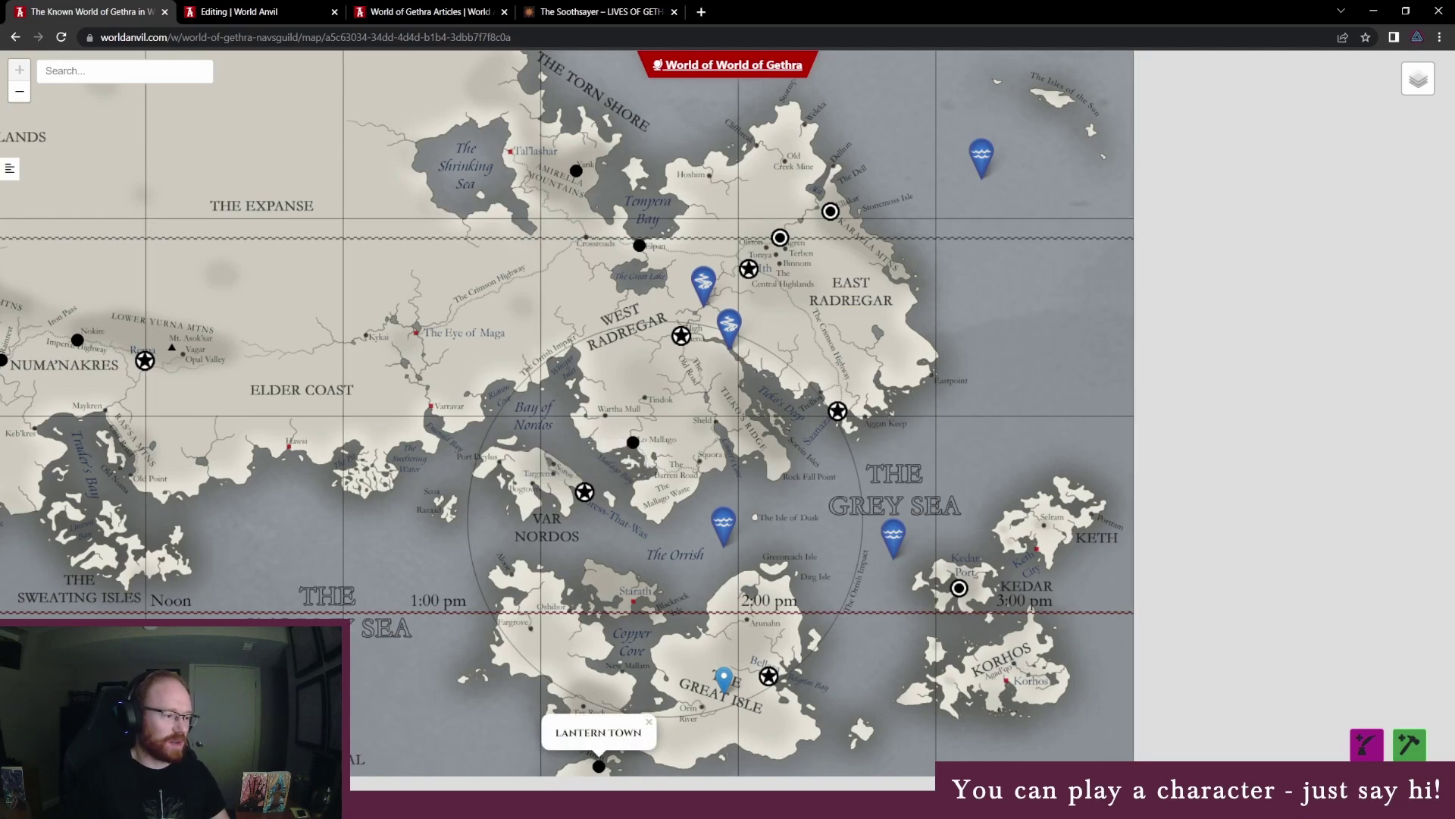
key("alt+Tab")
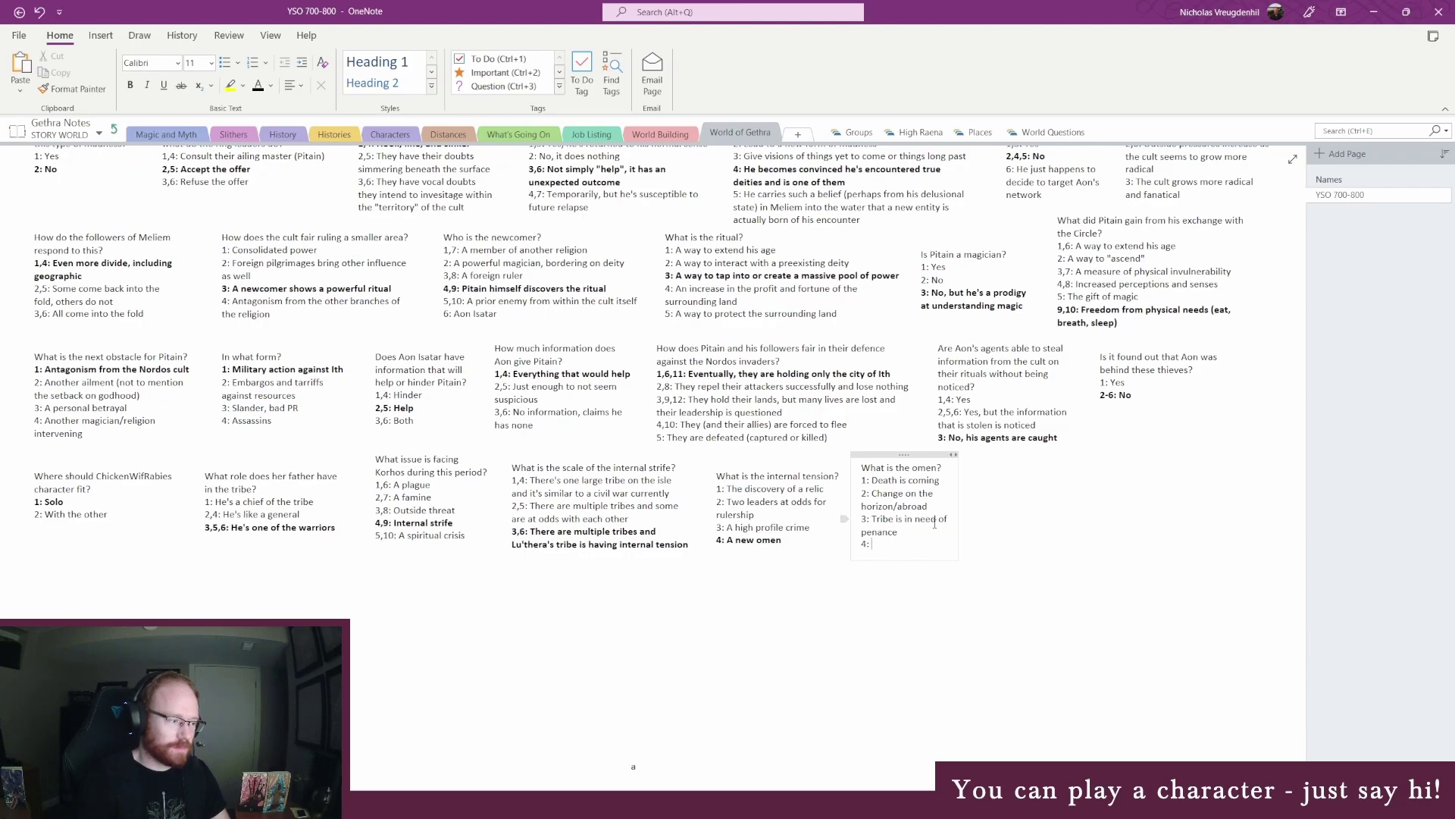
Enter 'The spirits demand blood' as the fourth omen option and widen the note
type("The spirit")
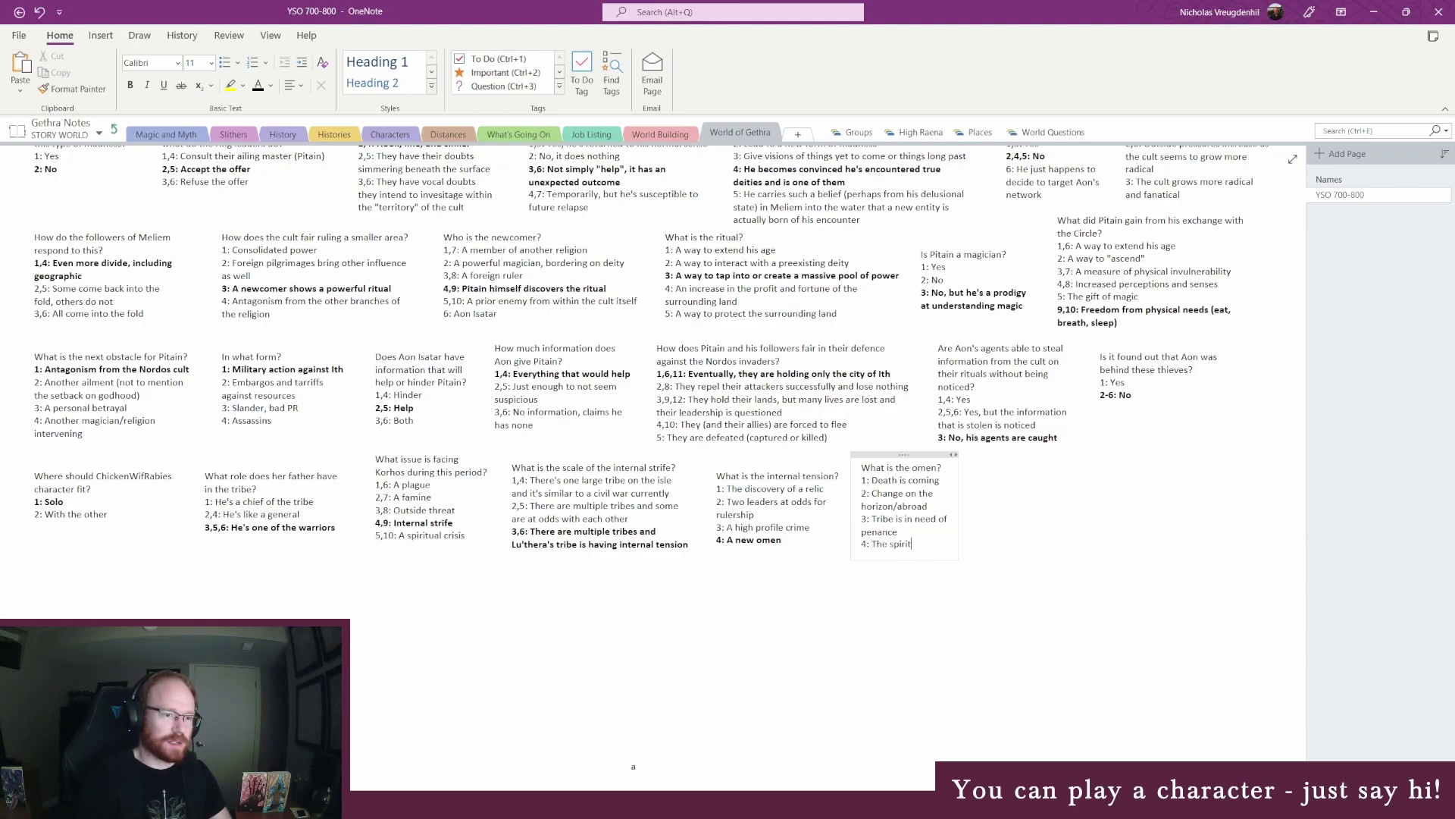
type("s demand blood")
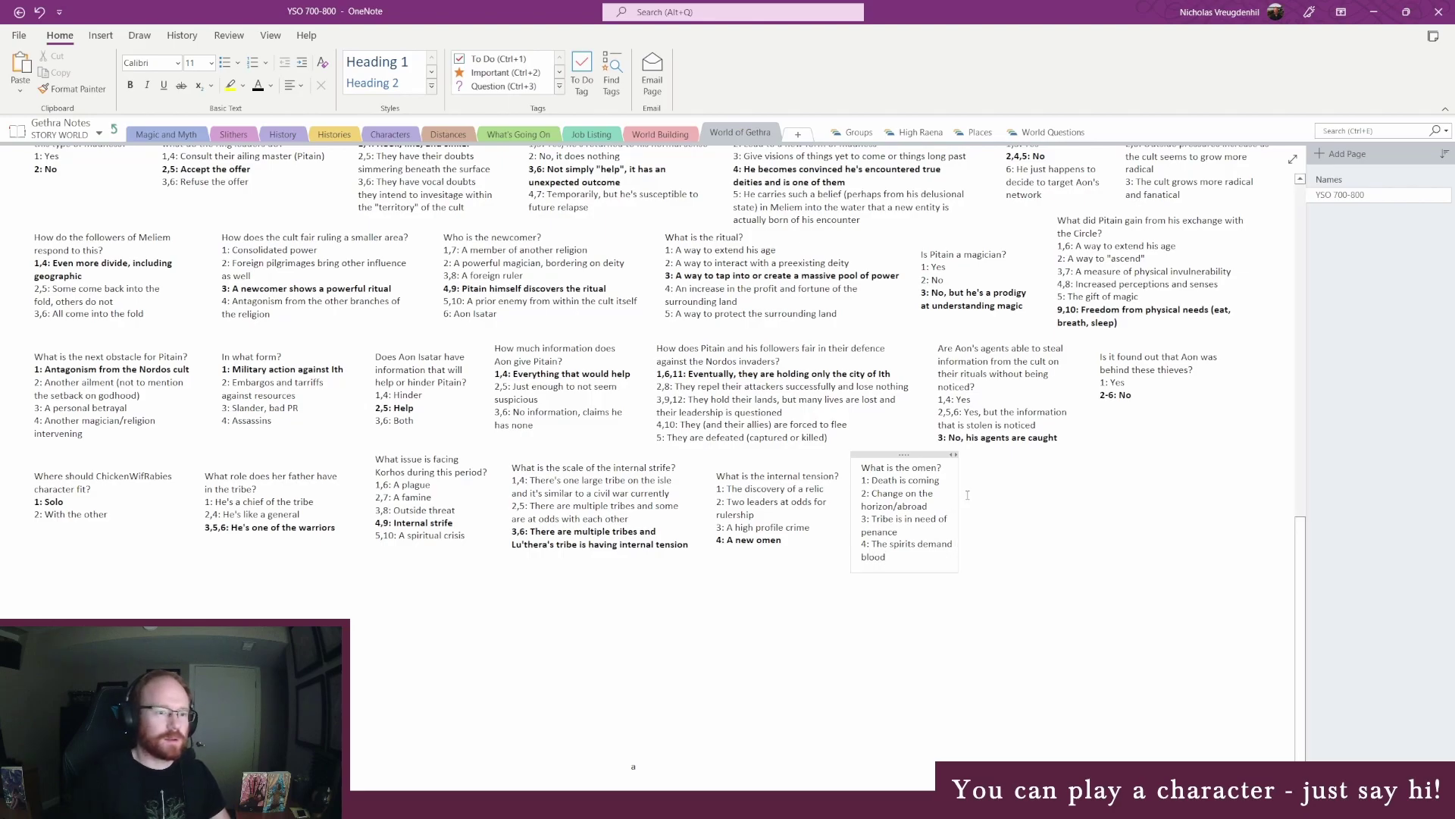
left_click_drag(962, 499, 1000, 503)
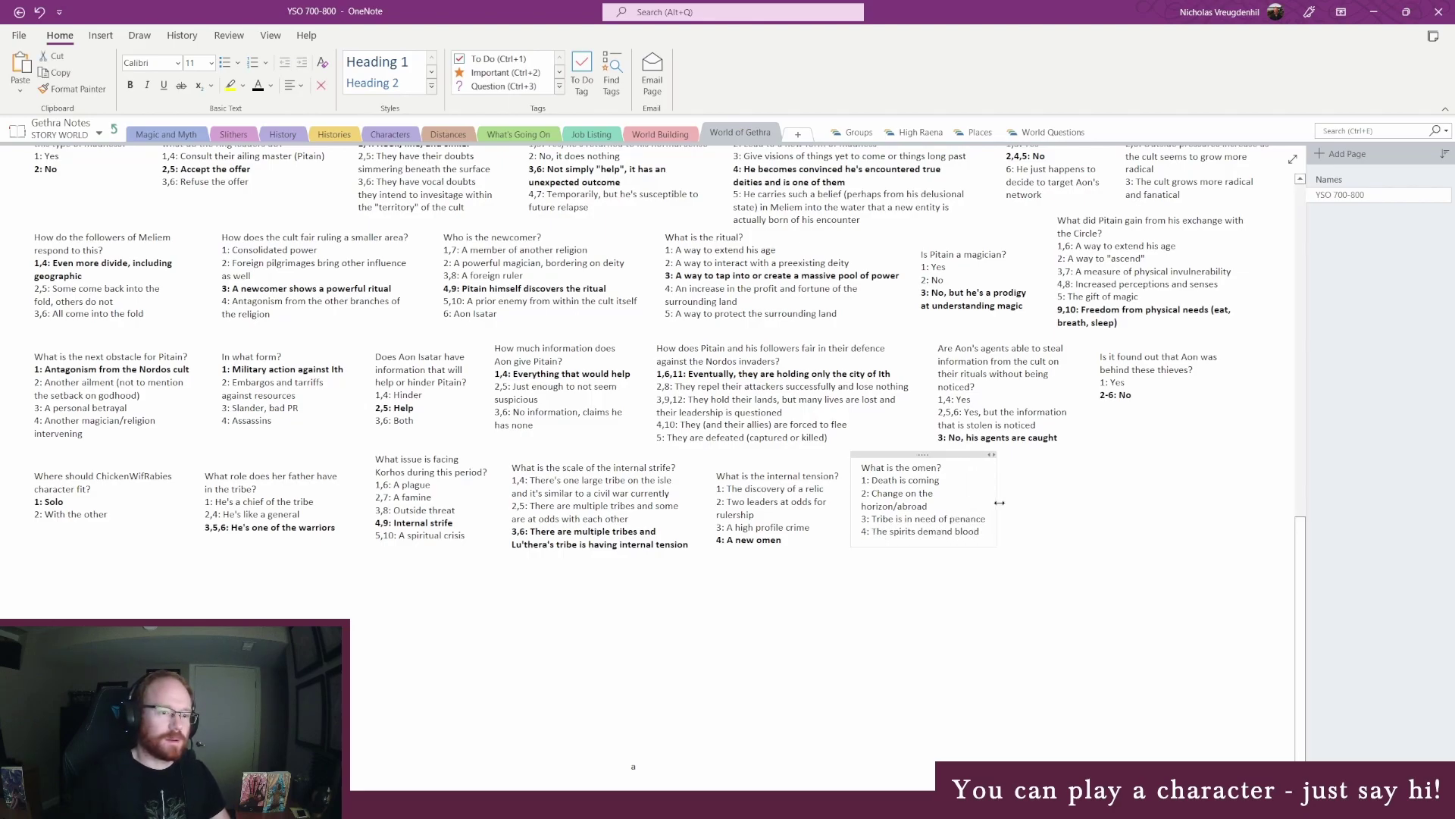
left_click(959, 507)
left_click(895, 506)
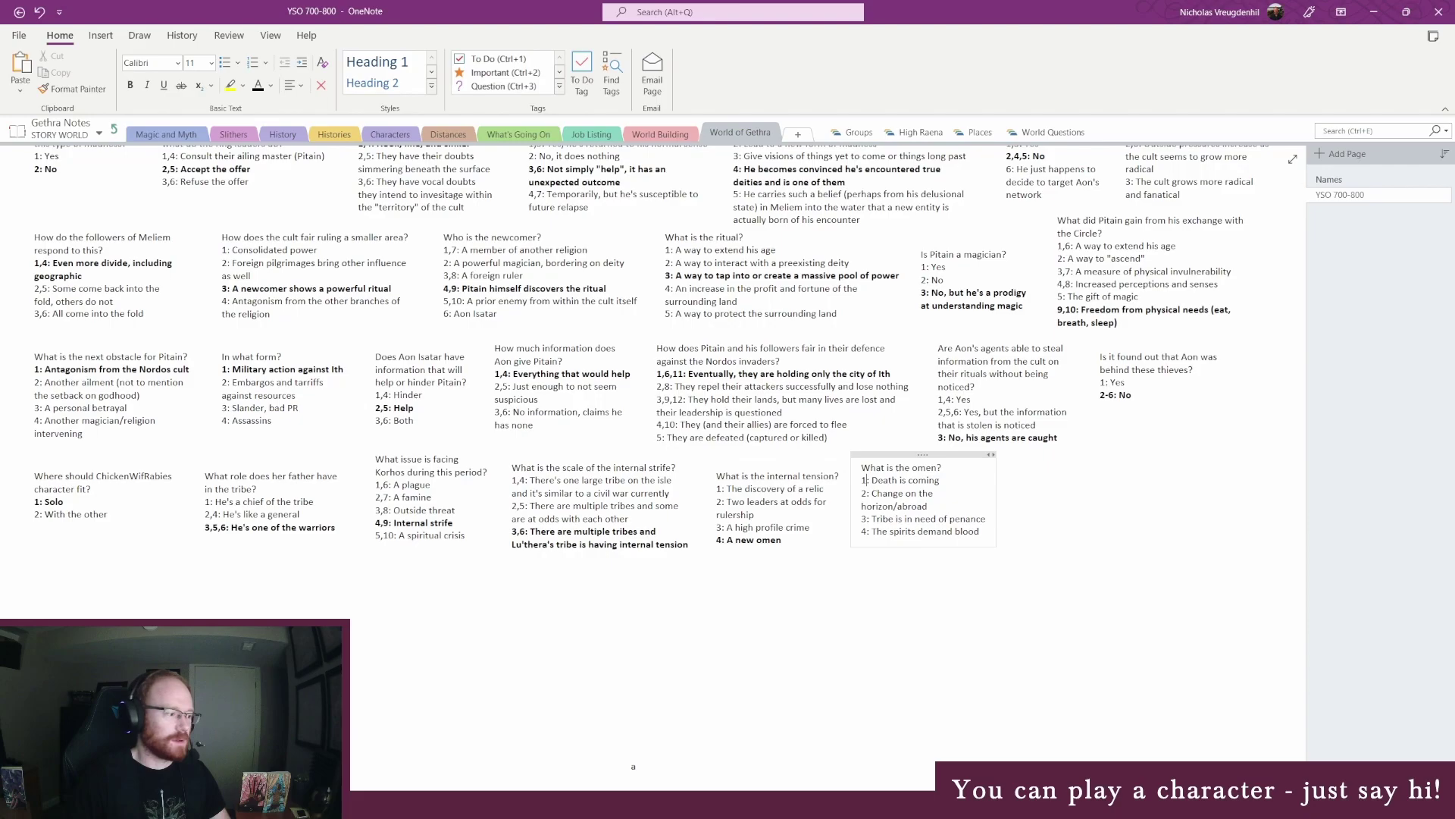
Roll a d4 for the omen and bold the result '3: Tribe is in need of penance'
key("alt+Tab")
left_click(1112, 576)
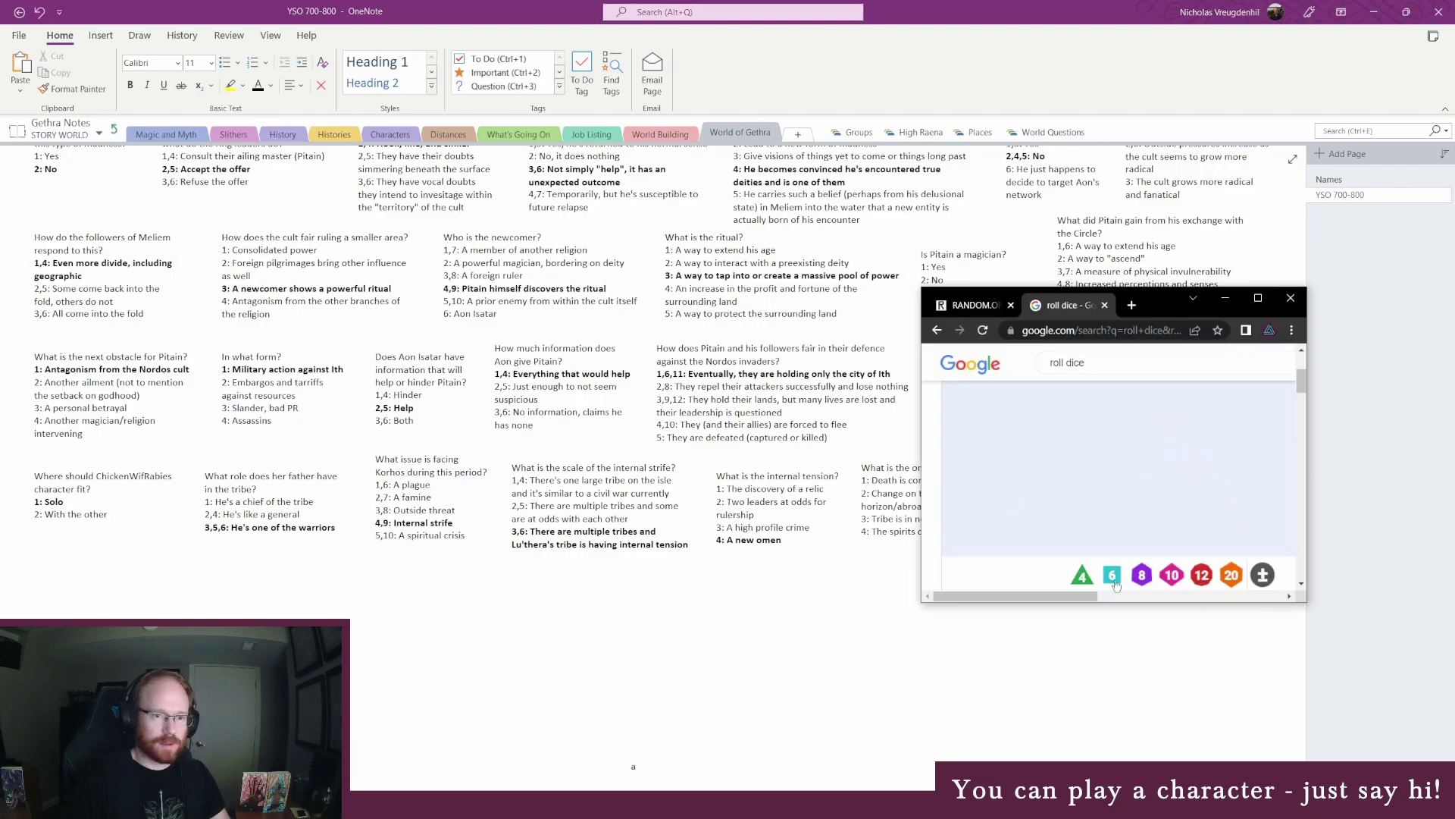
left_click_drag(1163, 310, 610, 252)
left_click(527, 520)
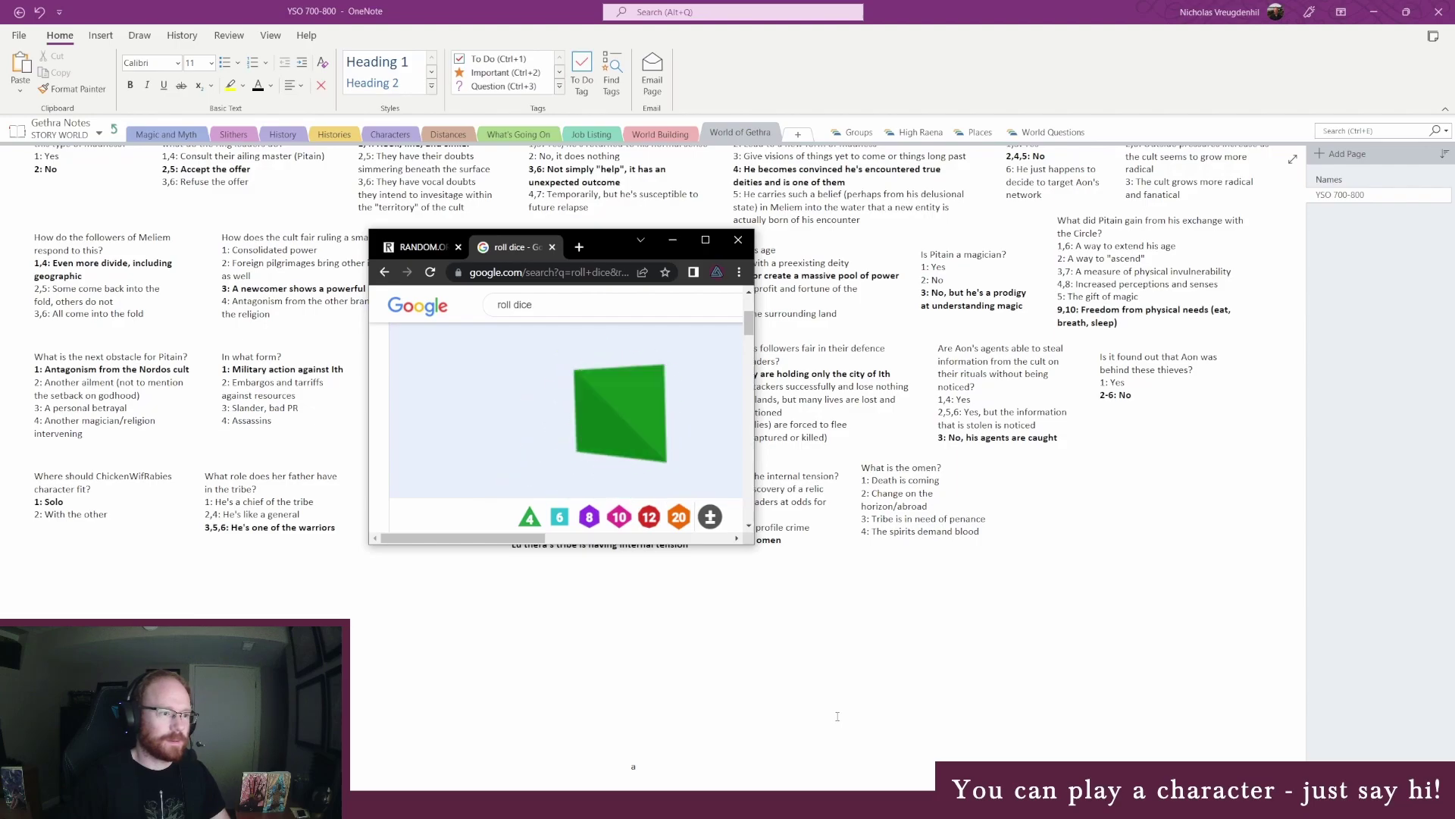
left_click(894, 635)
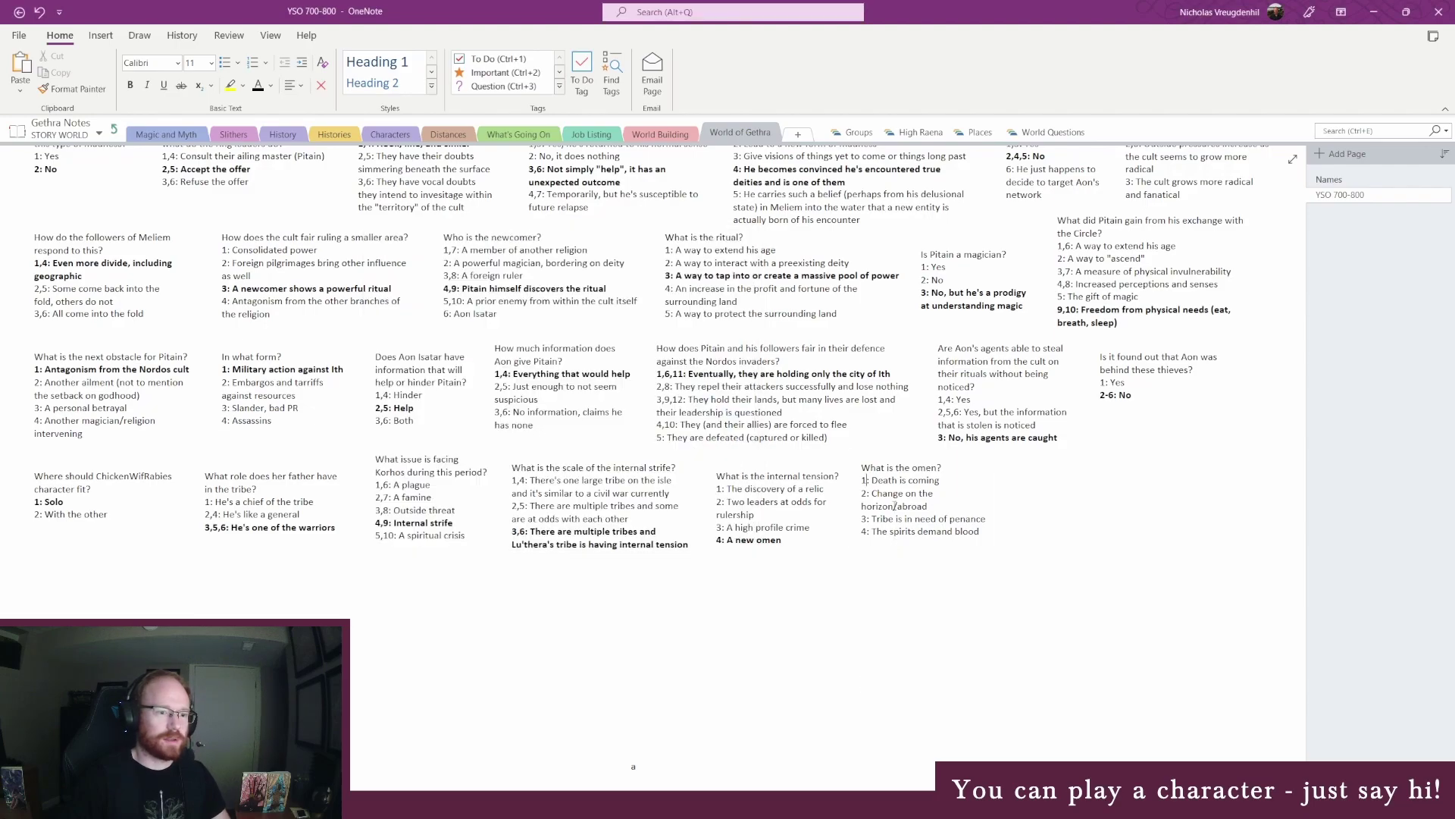
left_click(845, 519)
key("ctrl+b")
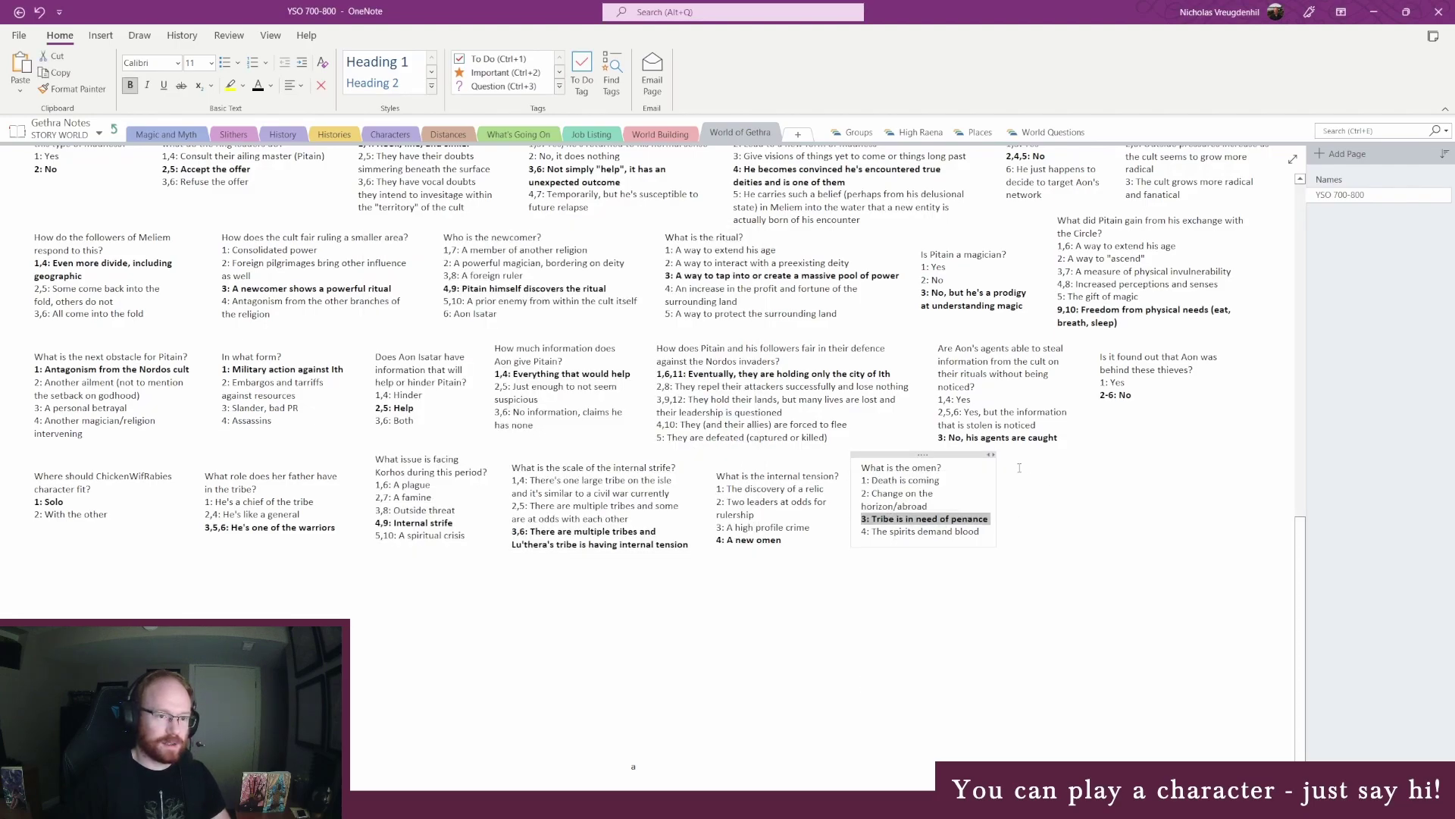
left_click(1028, 506)
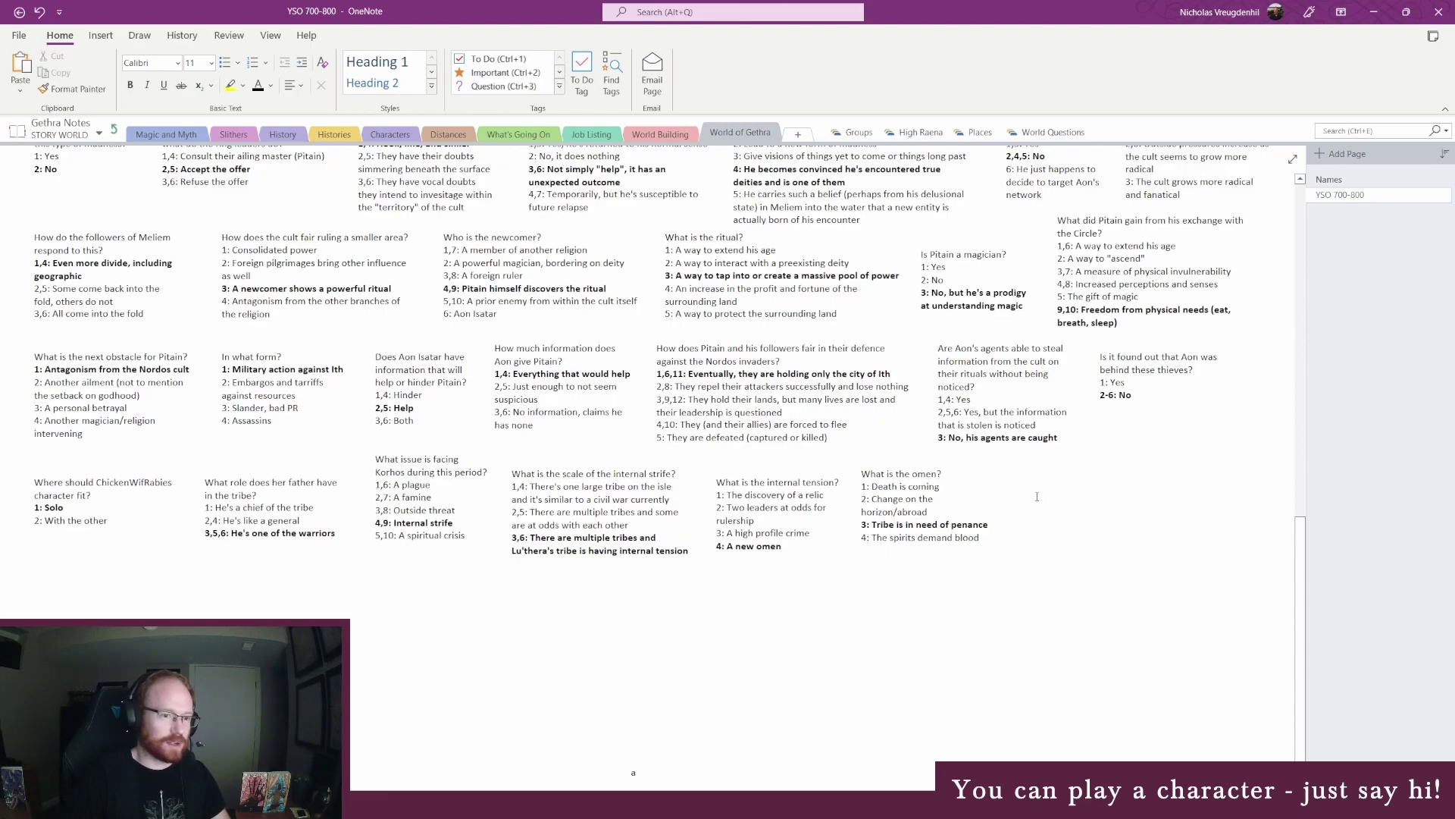
Write the shaman question with options 'A certain number must die in battle', 'Sacrifices are needed' and '3:'
type("Wh")
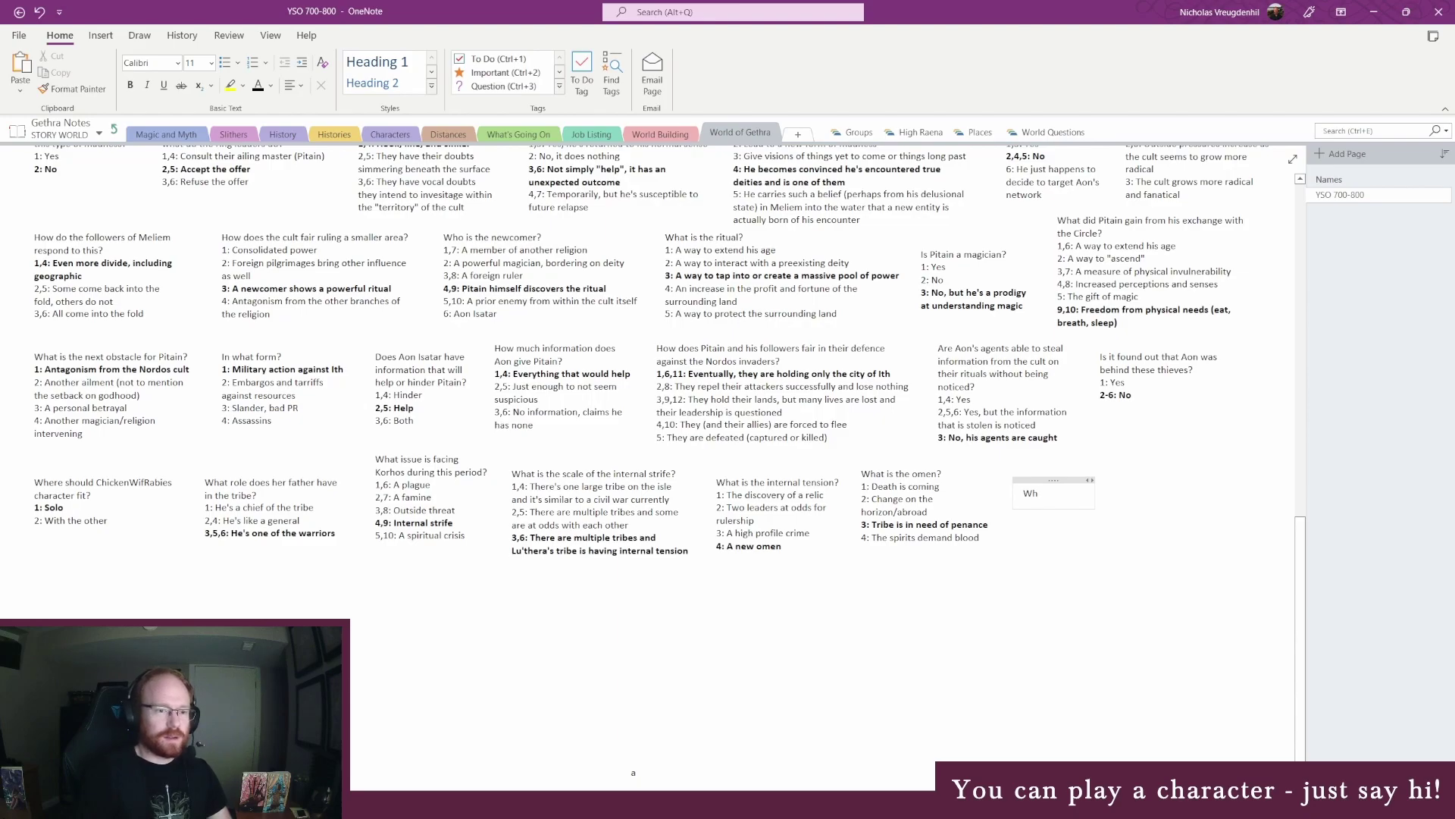
type("at is the shaman instructing the tribe to do?")
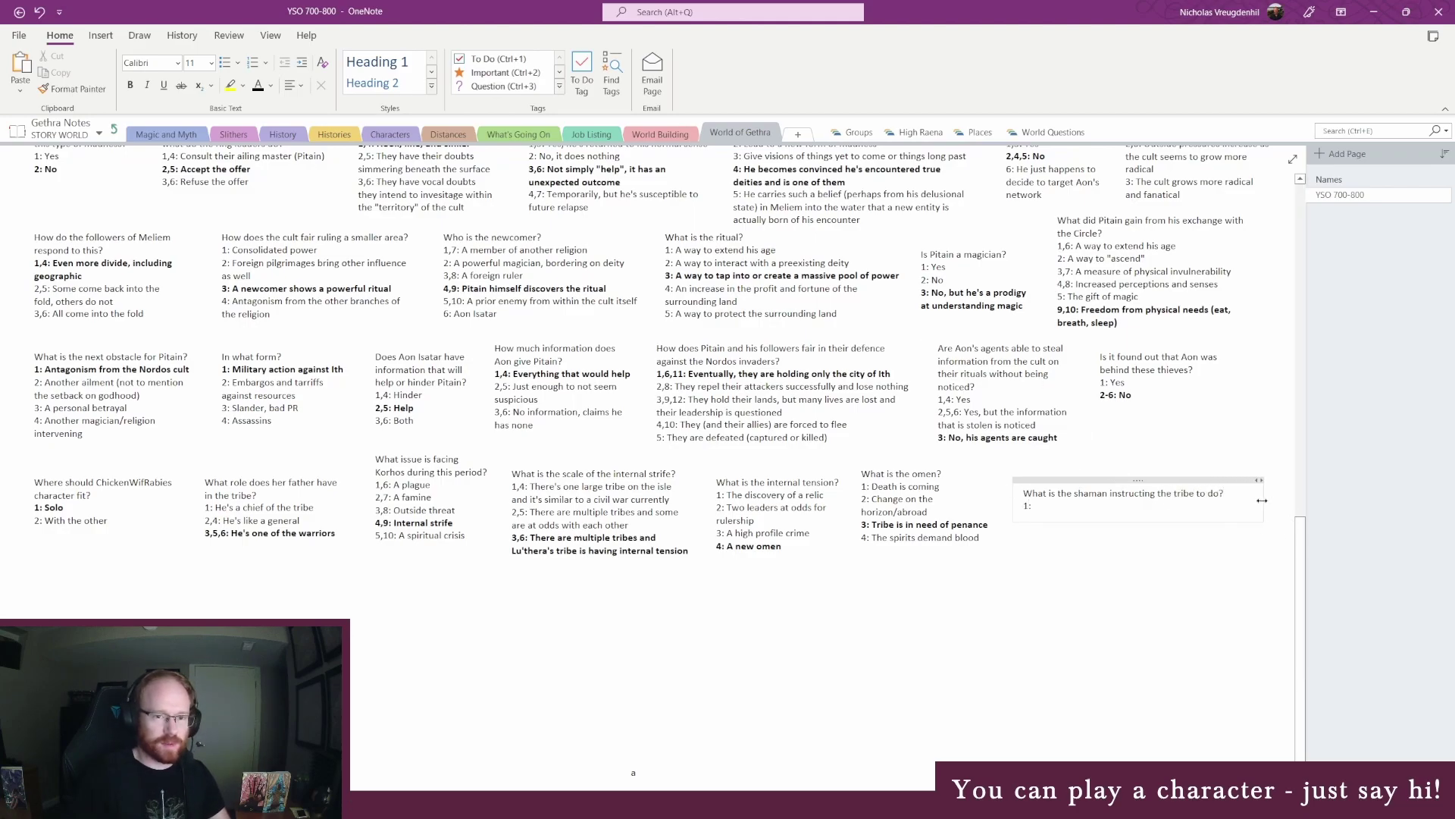
left_click_drag(1263, 499, 1144, 500)
left_click(1056, 523)
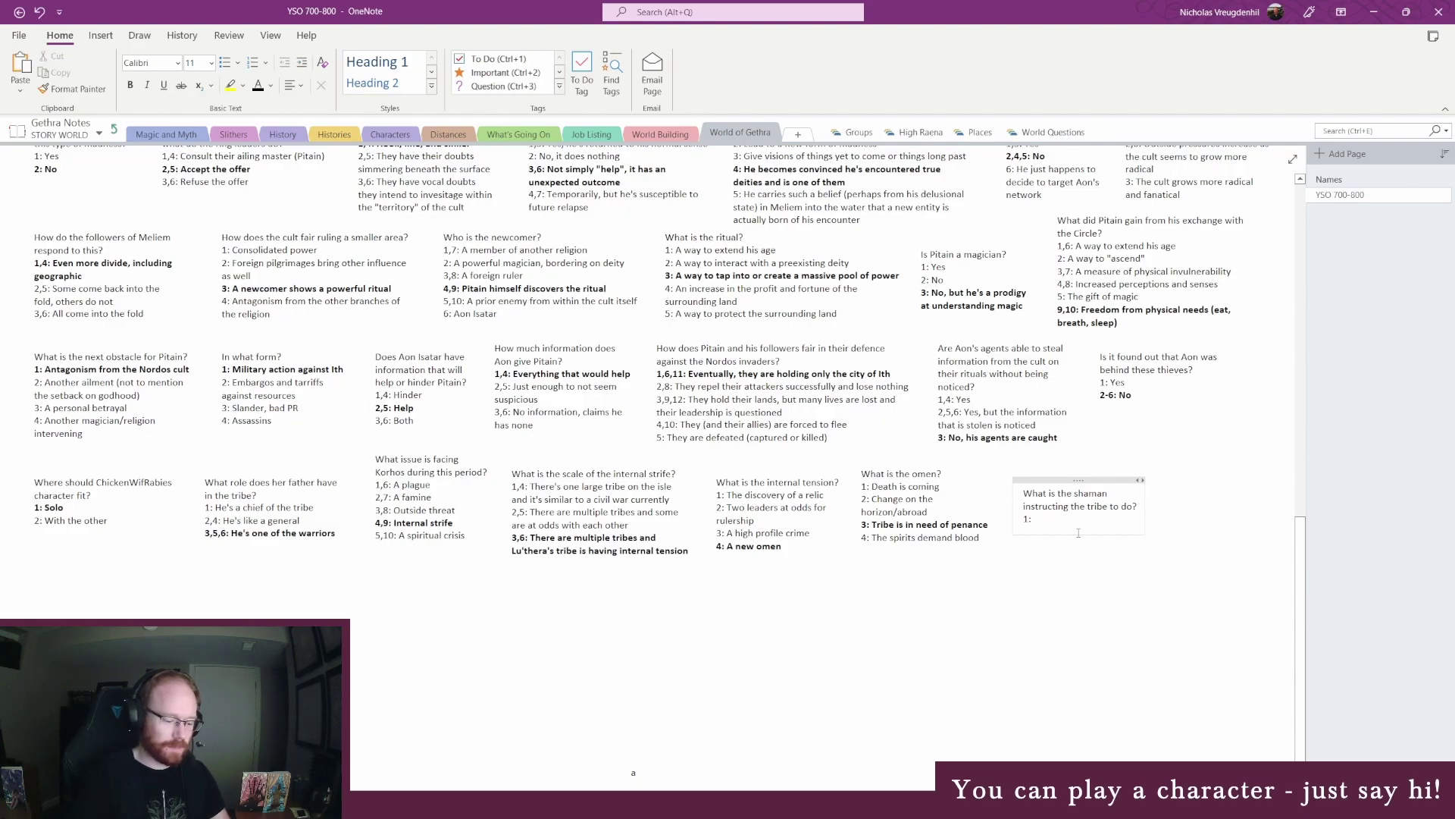
type("A certain mumber must di")
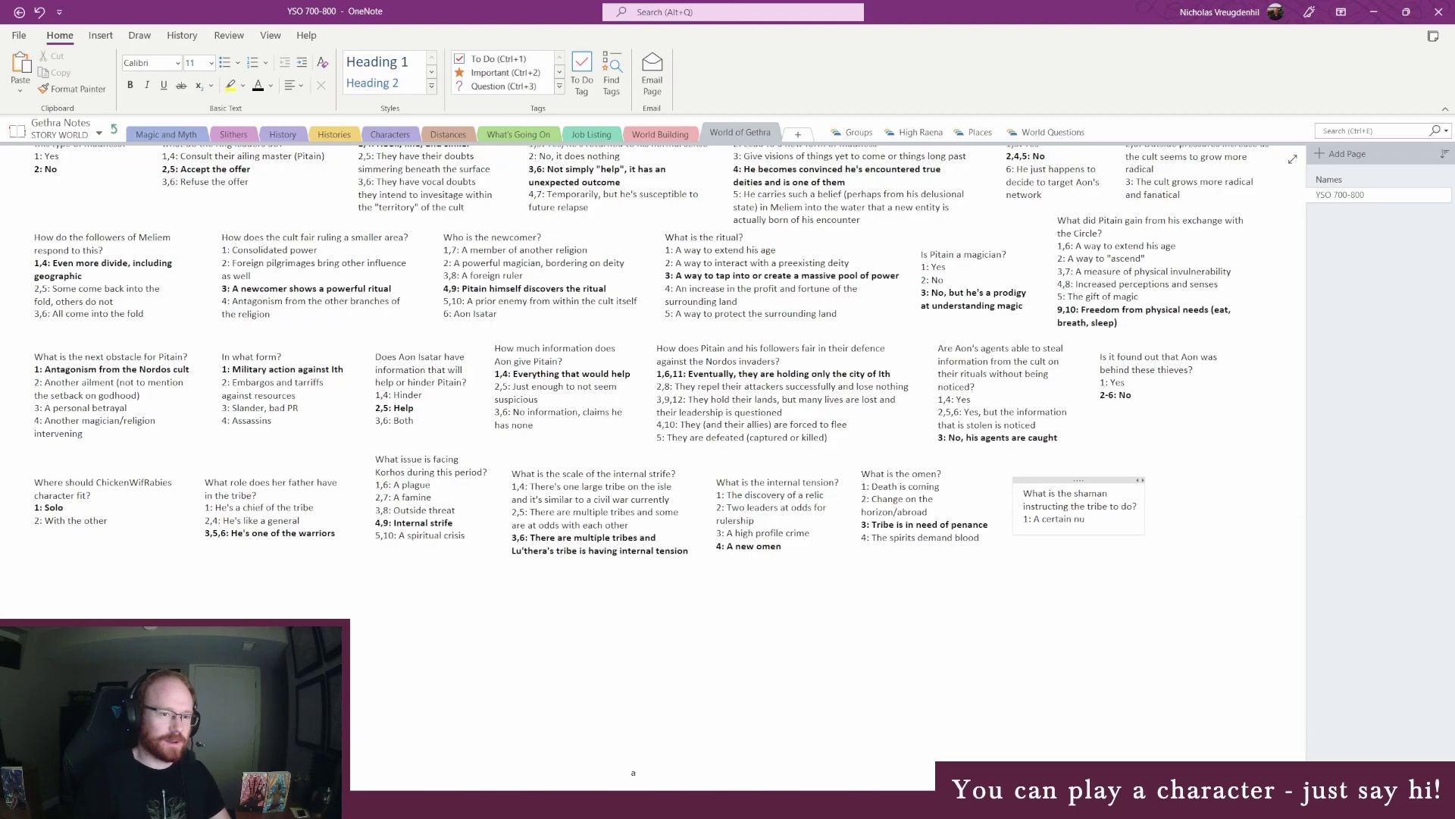
type("e in battle")
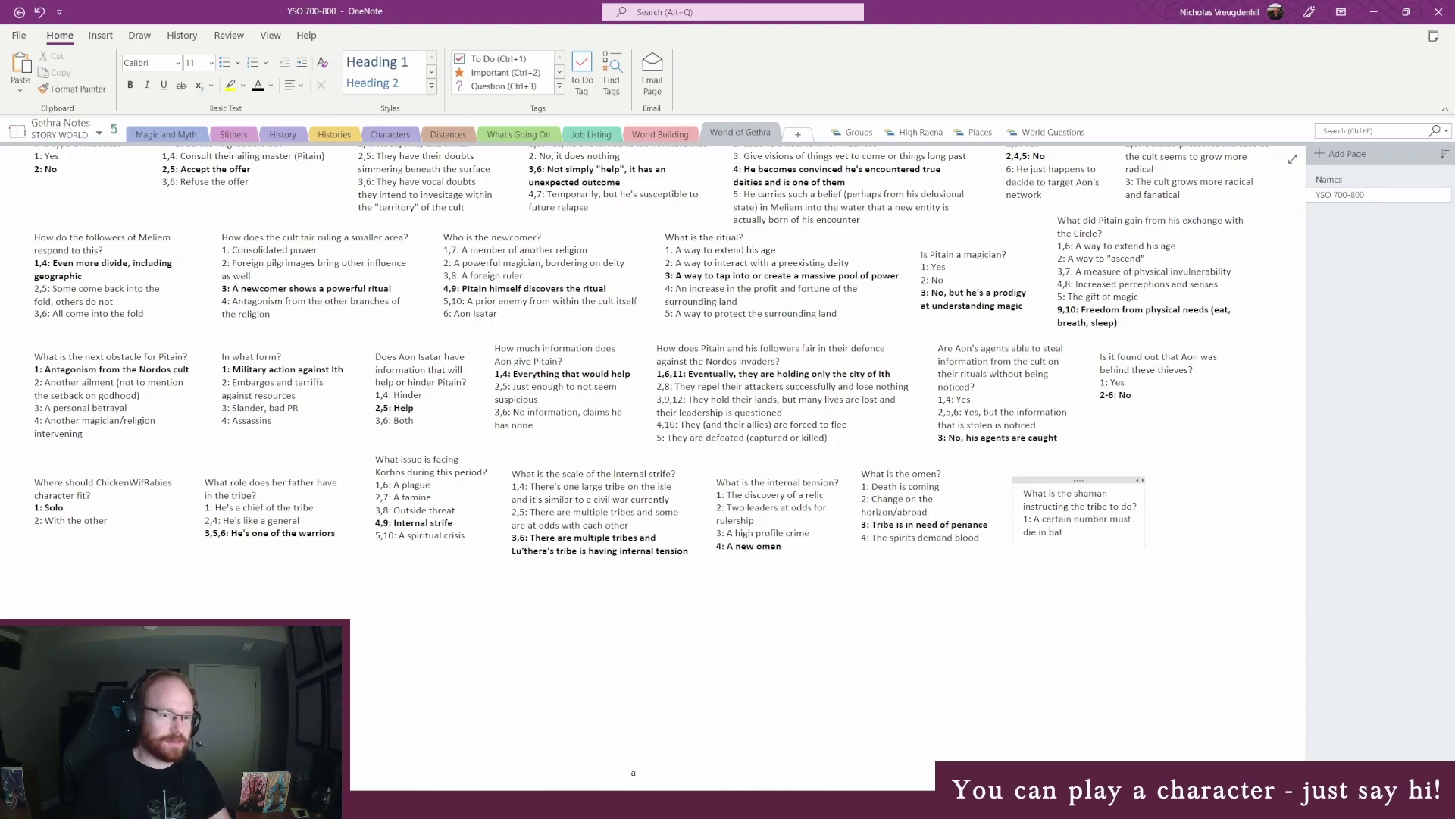
key("Return")
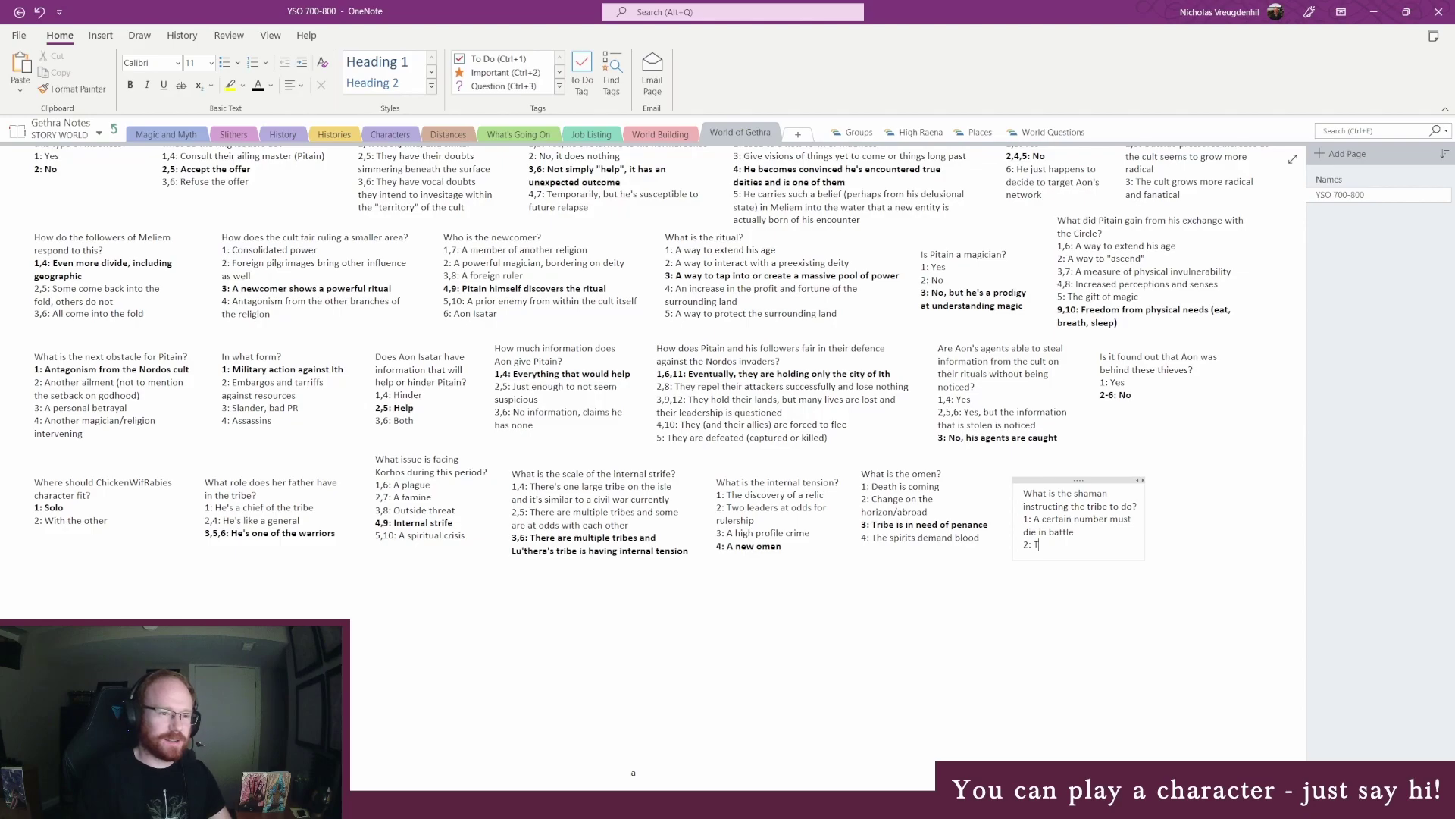
type("acrifices are needed (get")
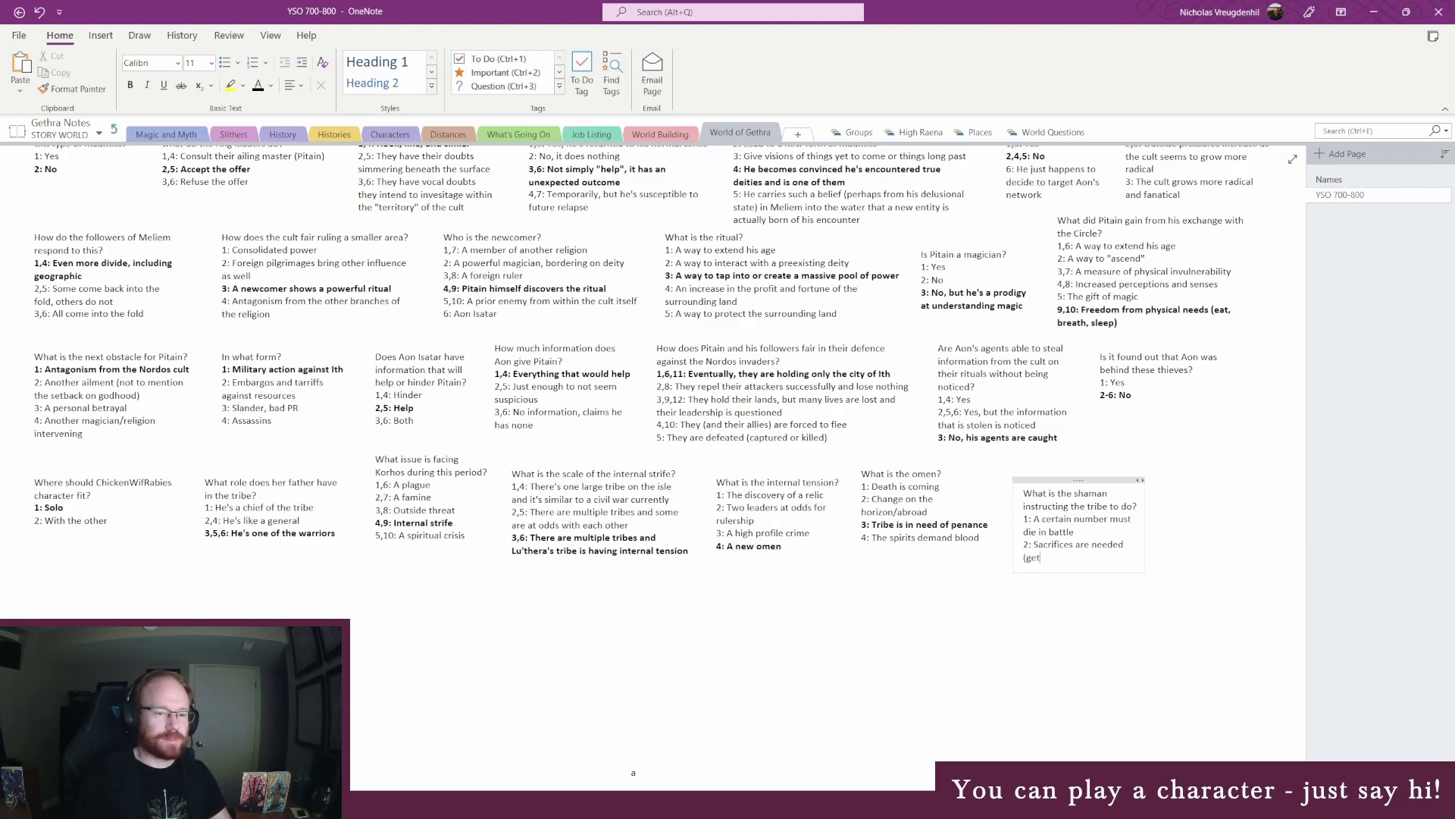
type(" oth")
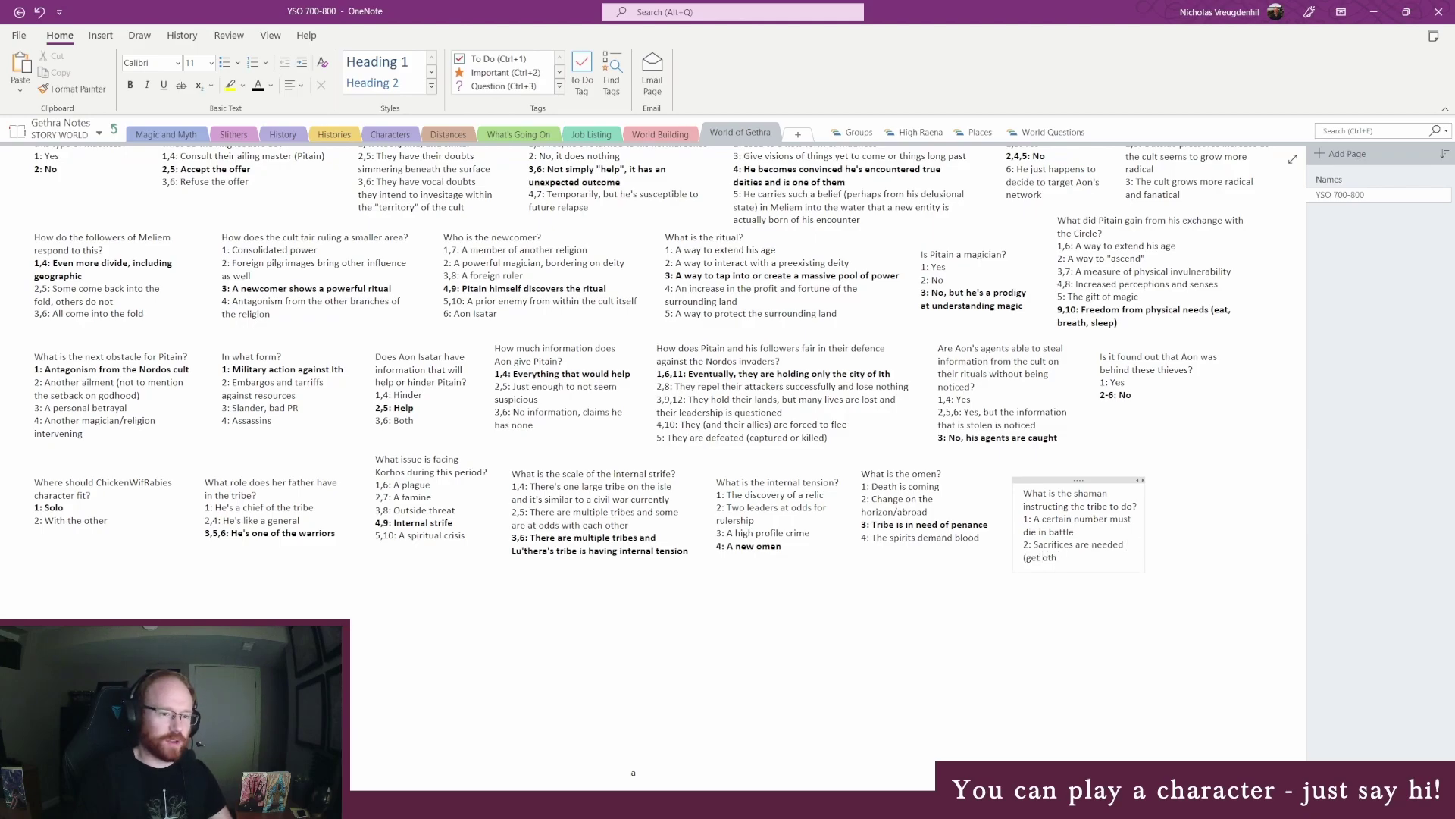
type("er people)")
key("Return")
type("3:")
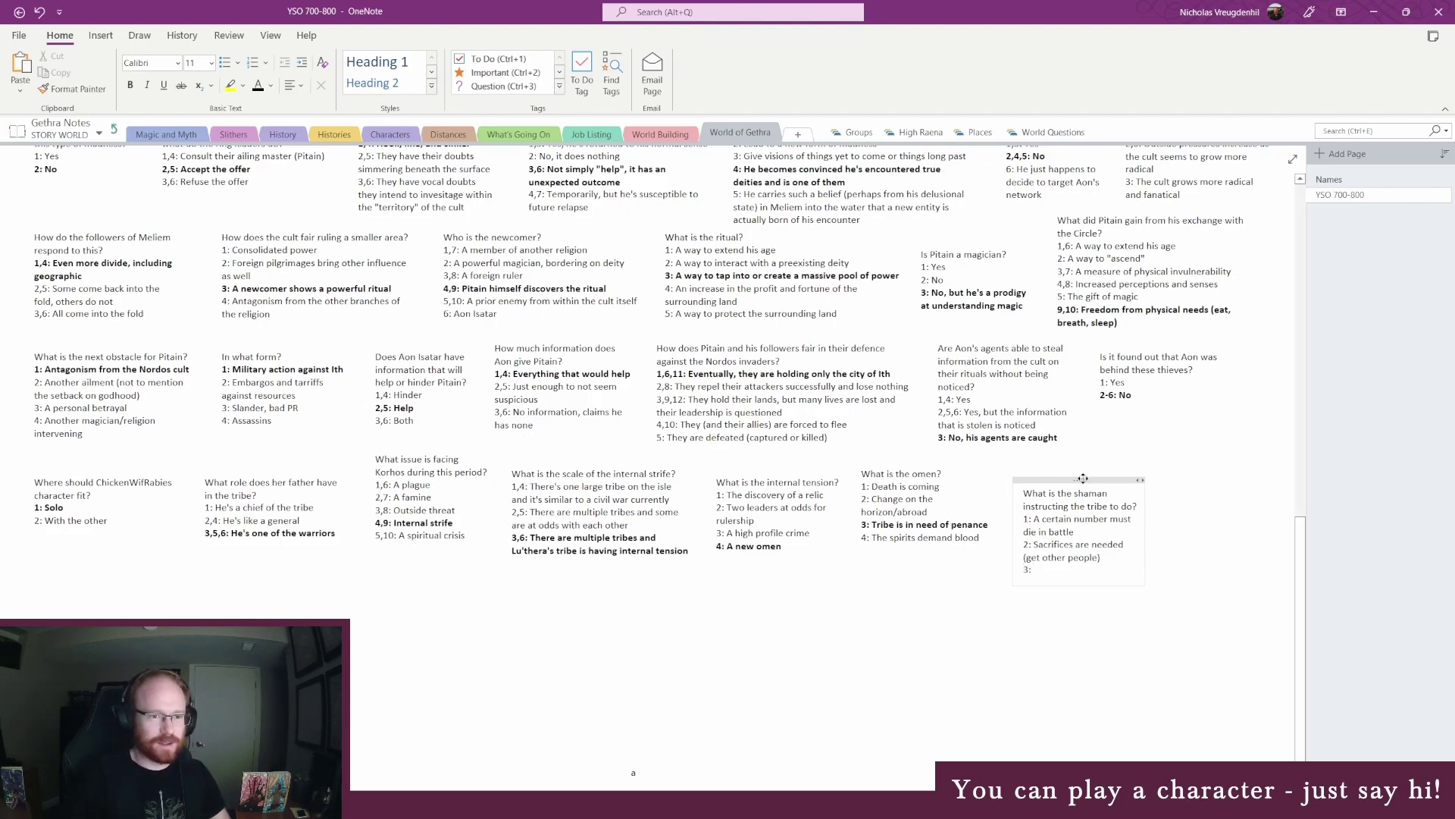
Move the shaman note up and left and adjust its width so the text reflows
left_click_drag(1083, 479, 1072, 450)
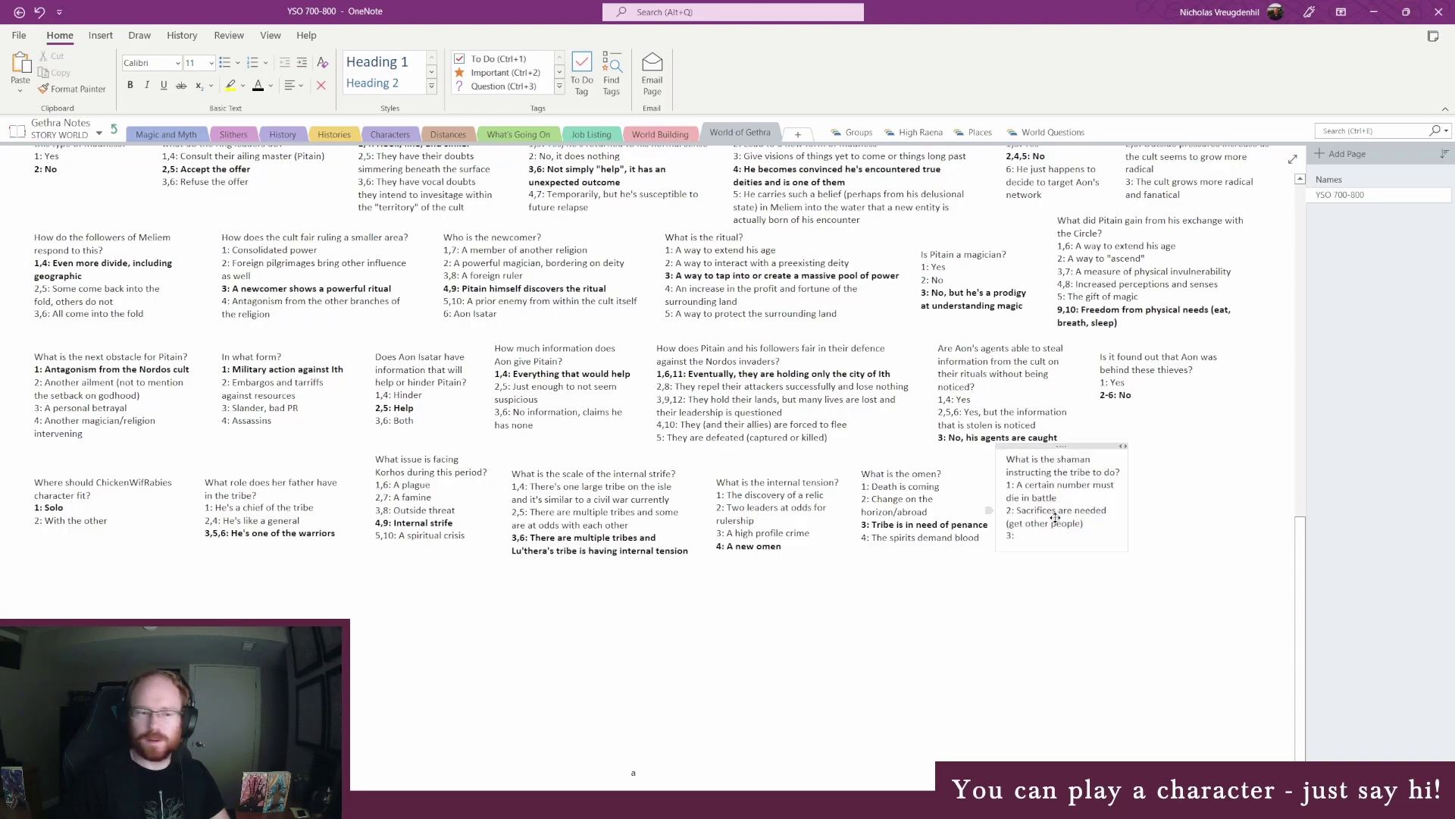
left_click_drag(1128, 499, 1188, 500)
left_click(1108, 508)
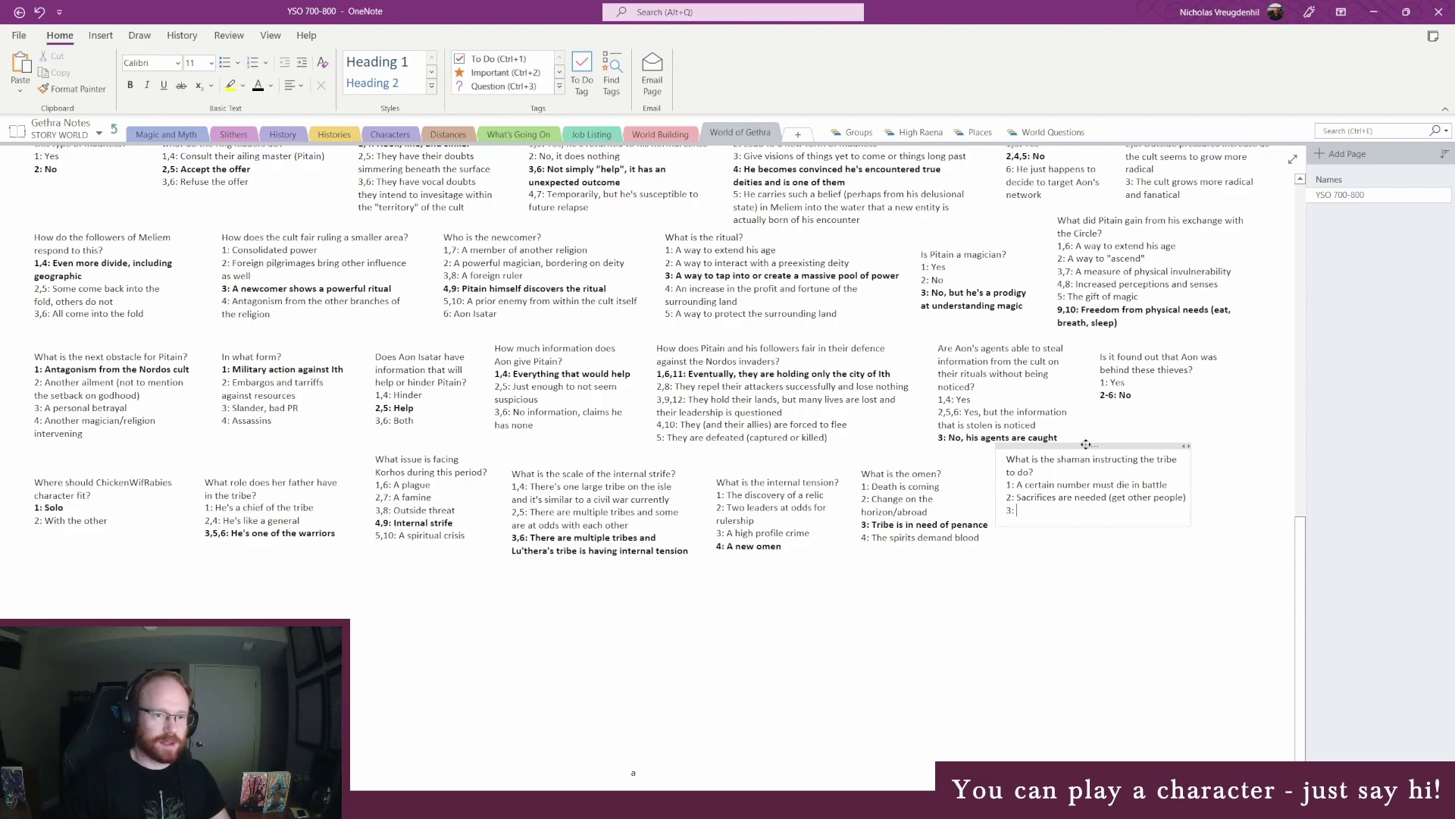
left_click_drag(1086, 445, 1087, 460)
Fill in option 3 'A gift of wealth to the spirits' and add '4: A trial of restraint' to the shaman note
left_click(1047, 520)
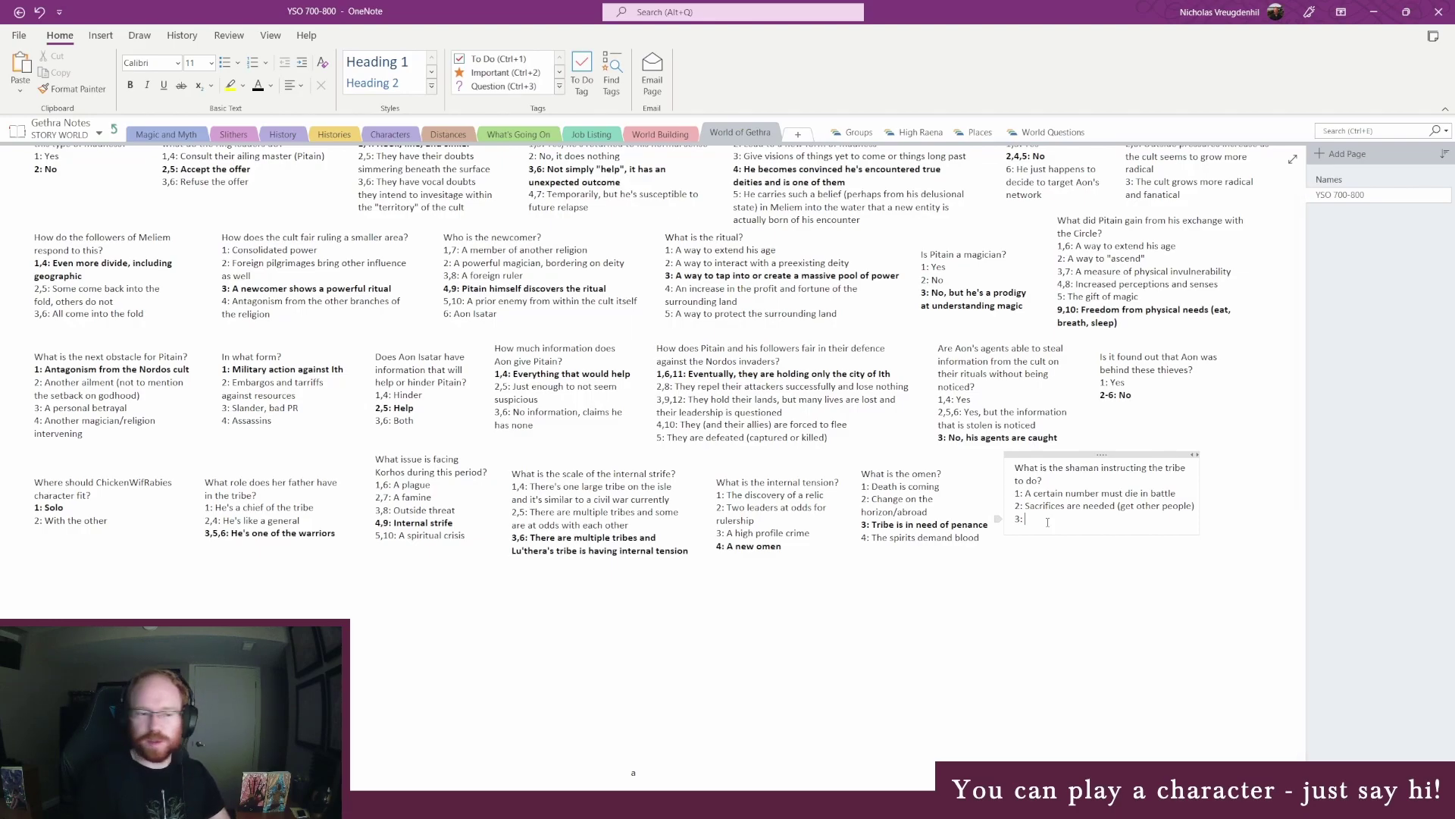
type("A")
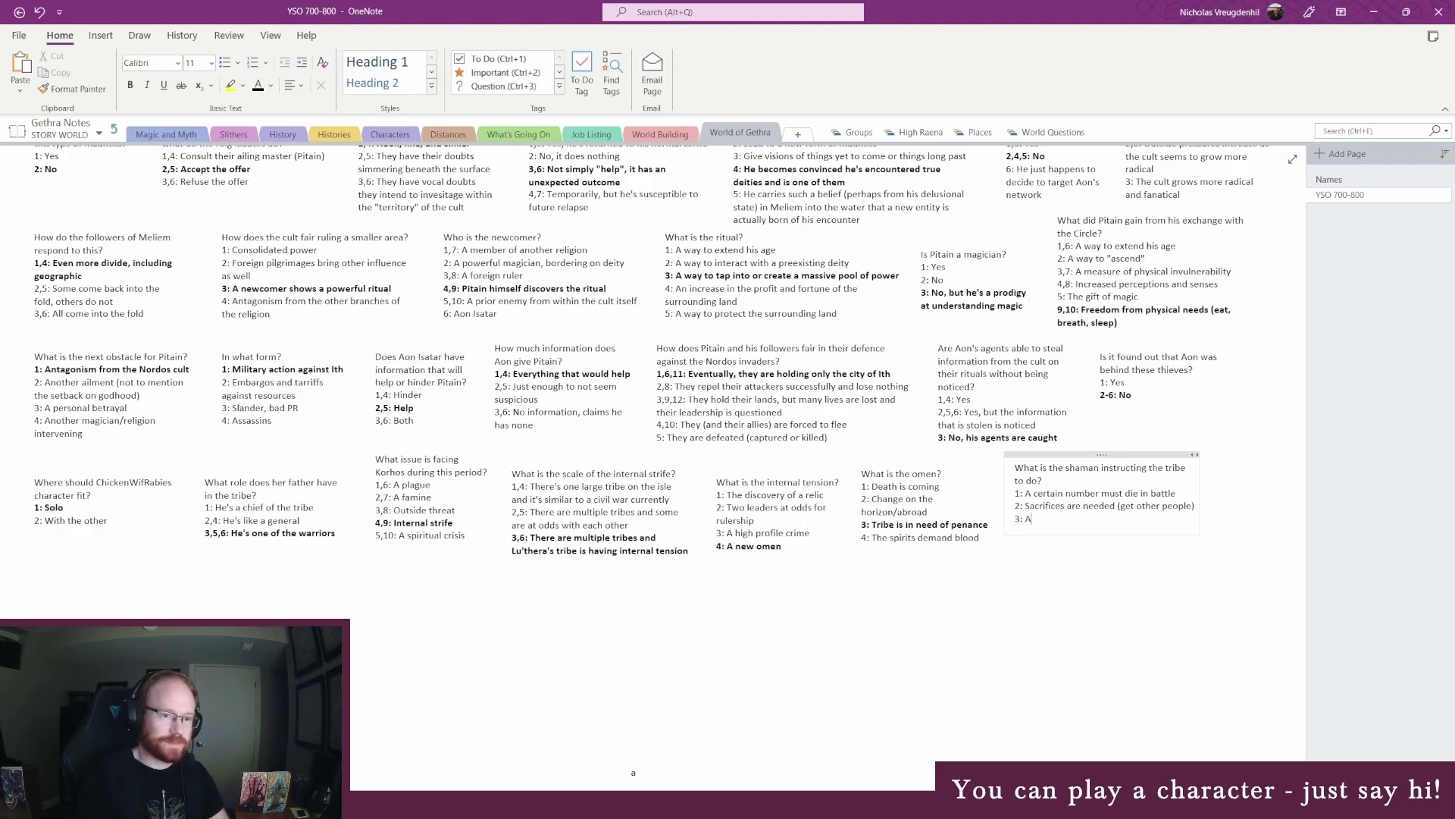
type(" gift of weal")
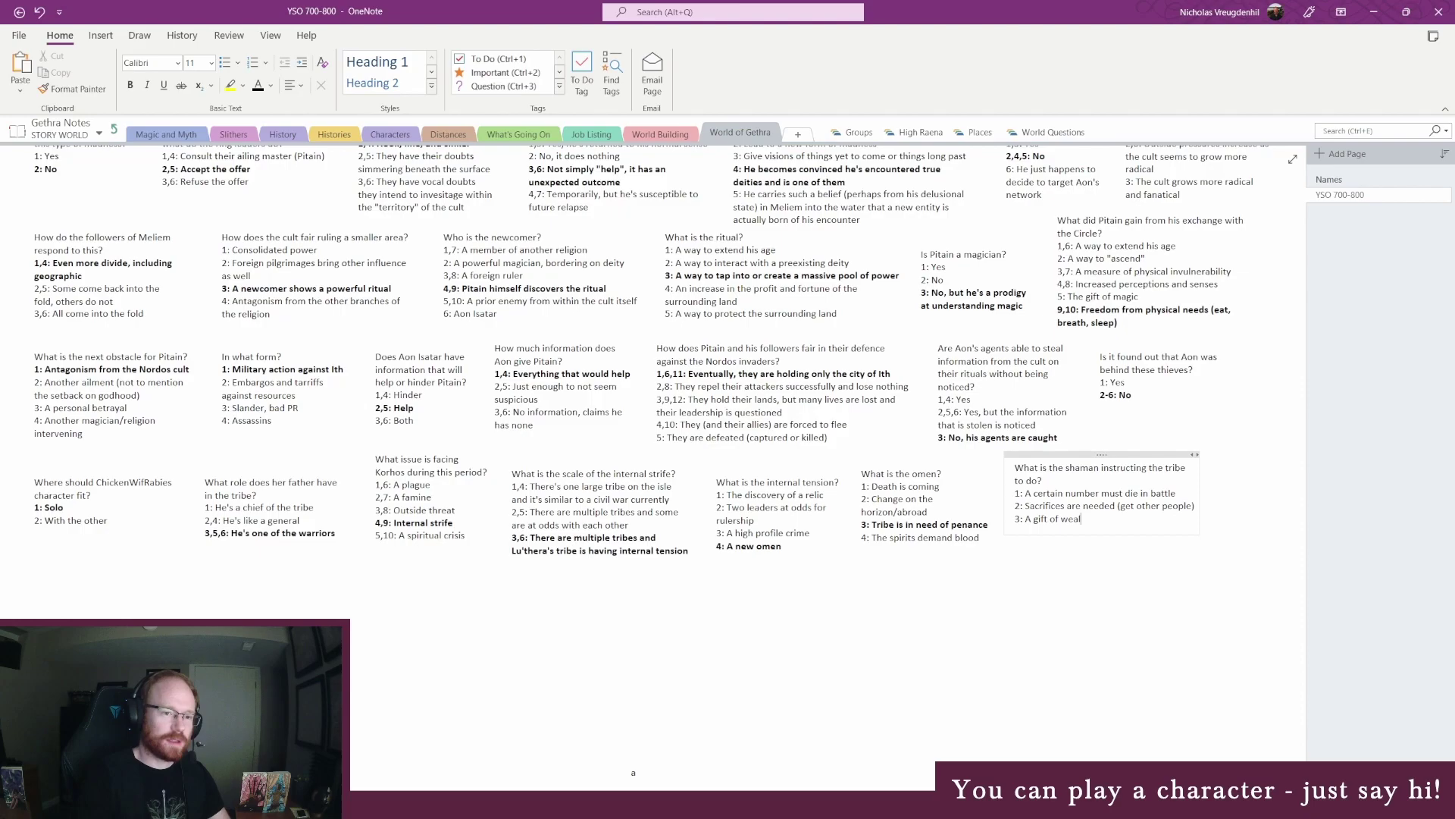
type("th to the spirits")
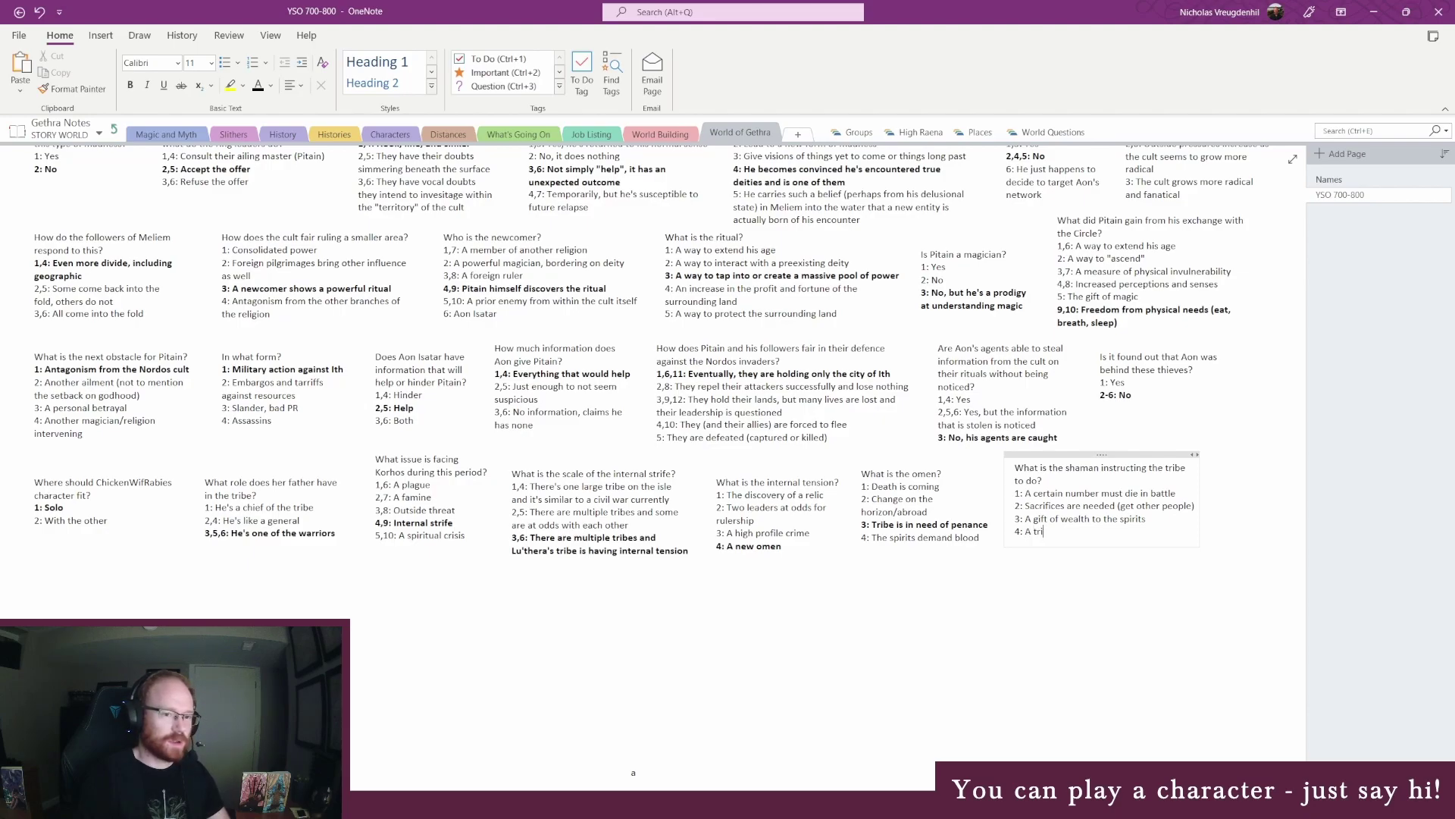
type("trial of")
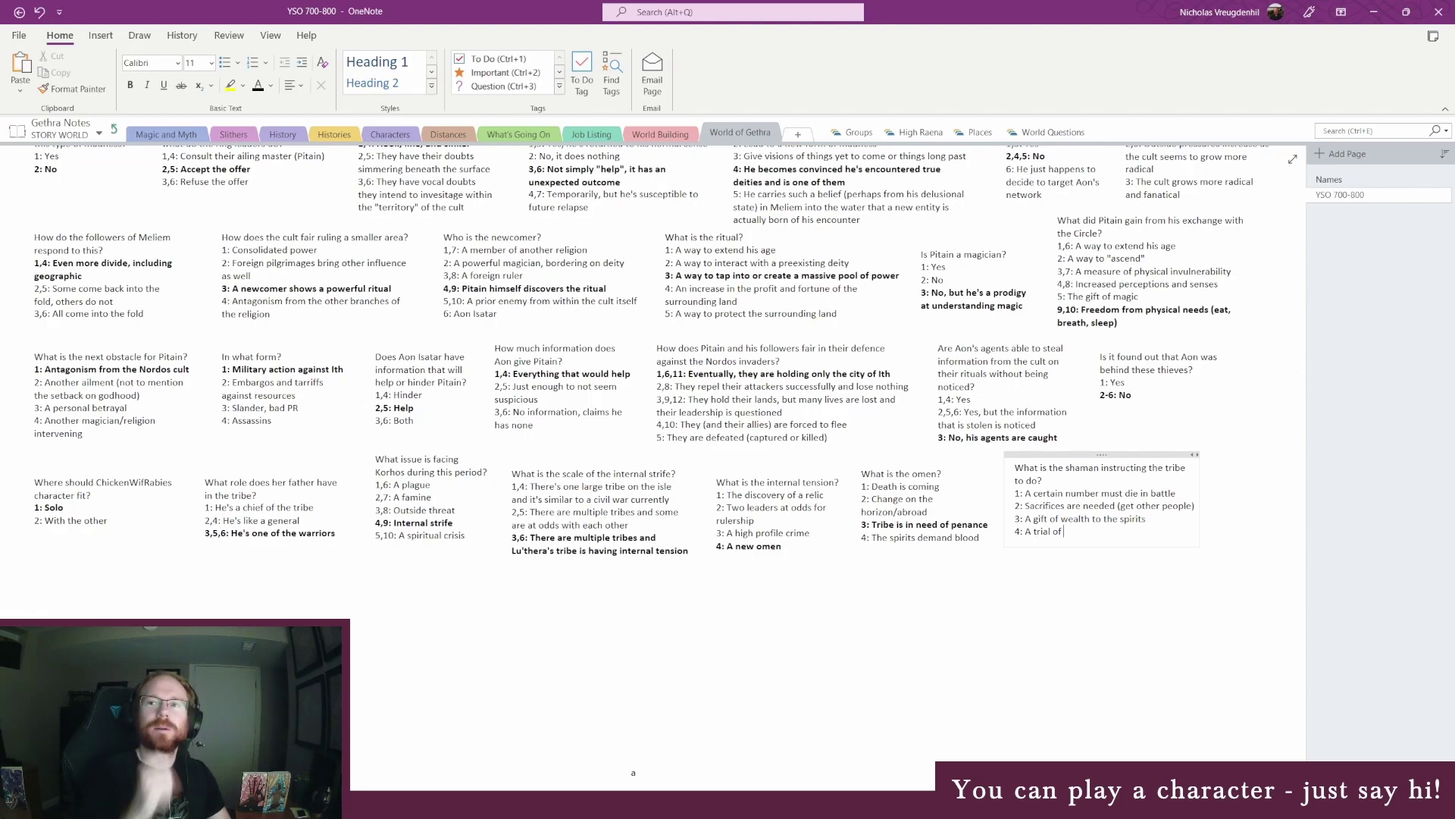
key("alt+Tab")
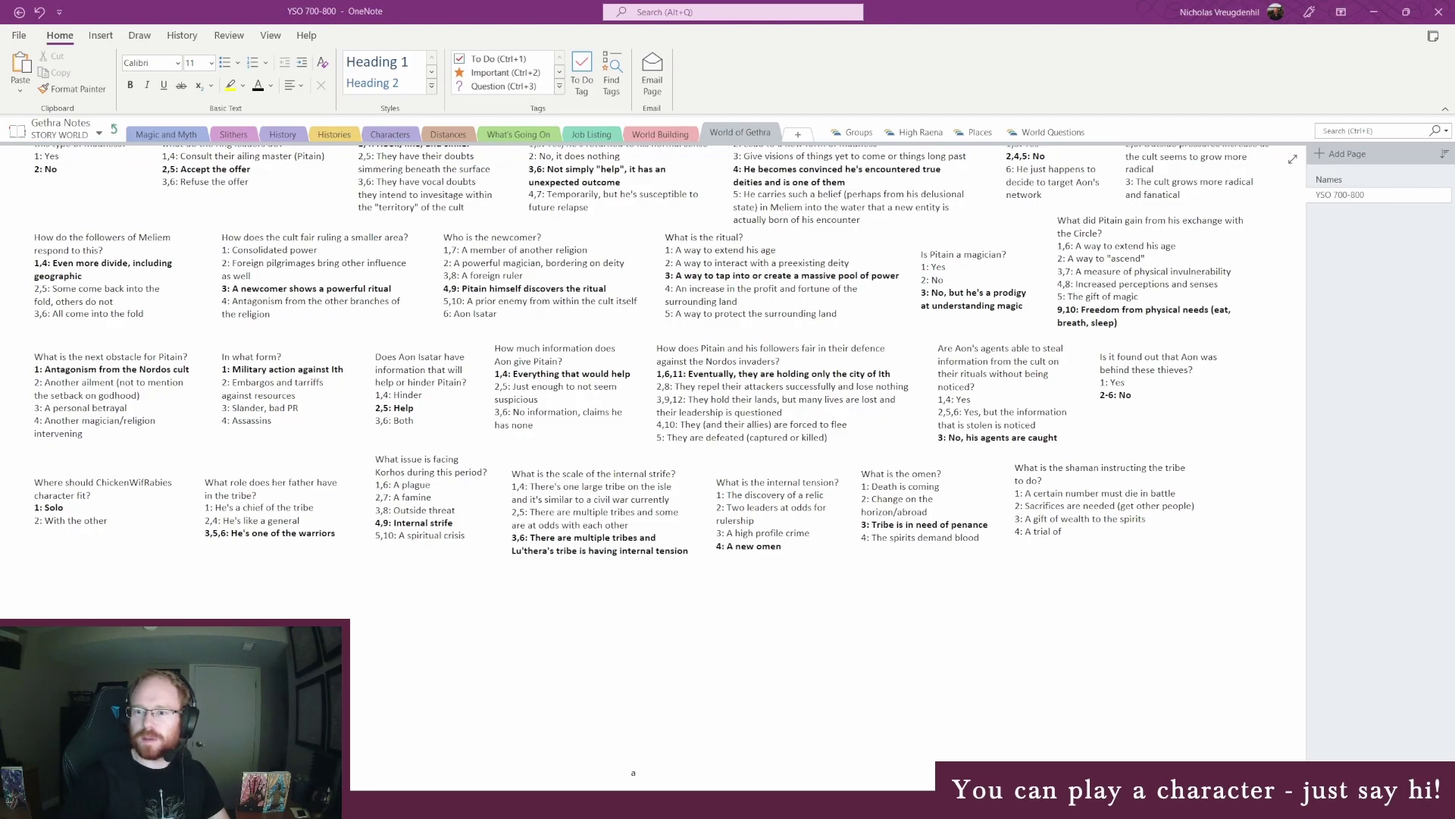
type("r")
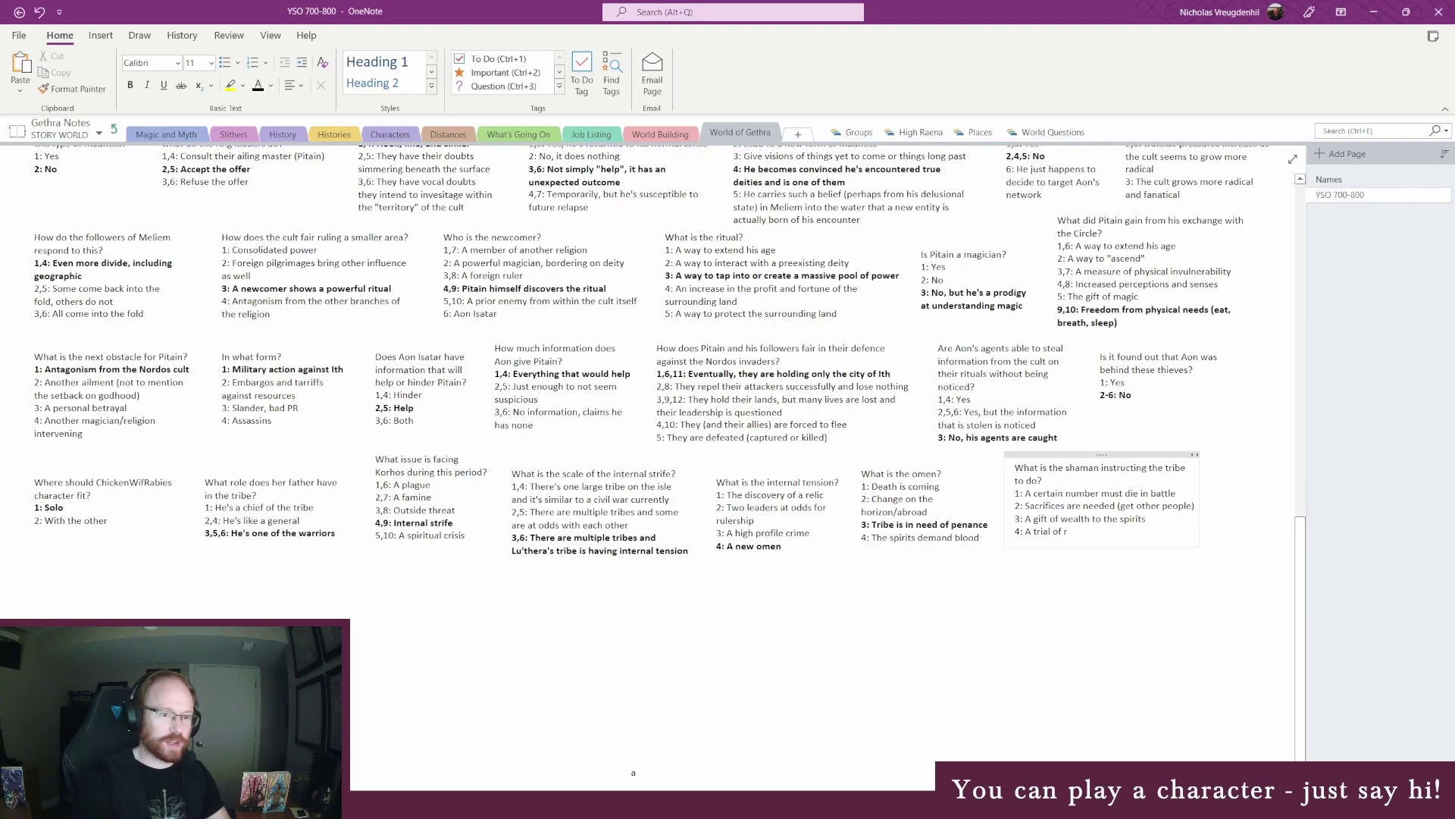
type("estraint")
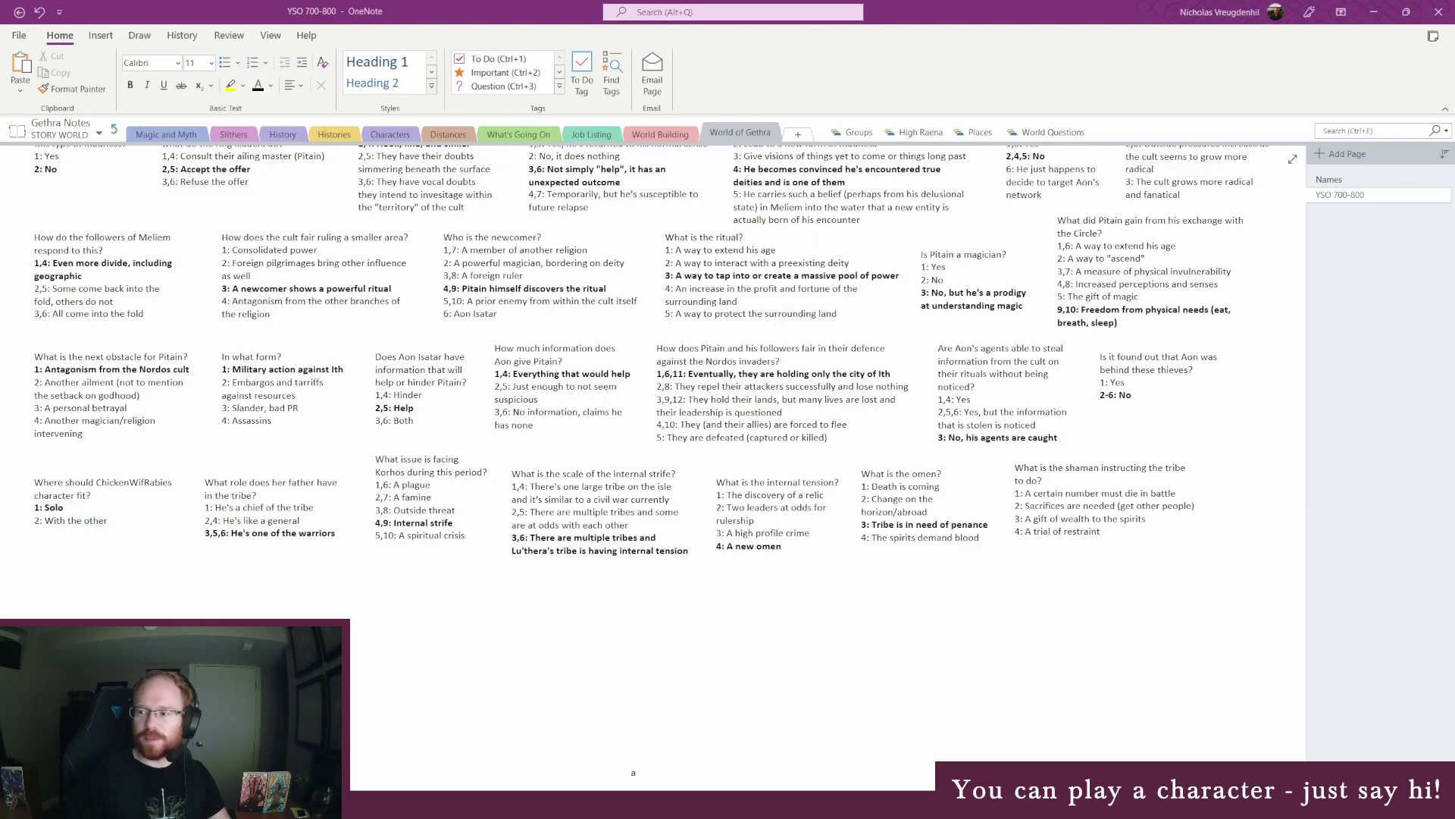
left_click(1101, 531)
left_click(1197, 496)
left_click(1077, 531)
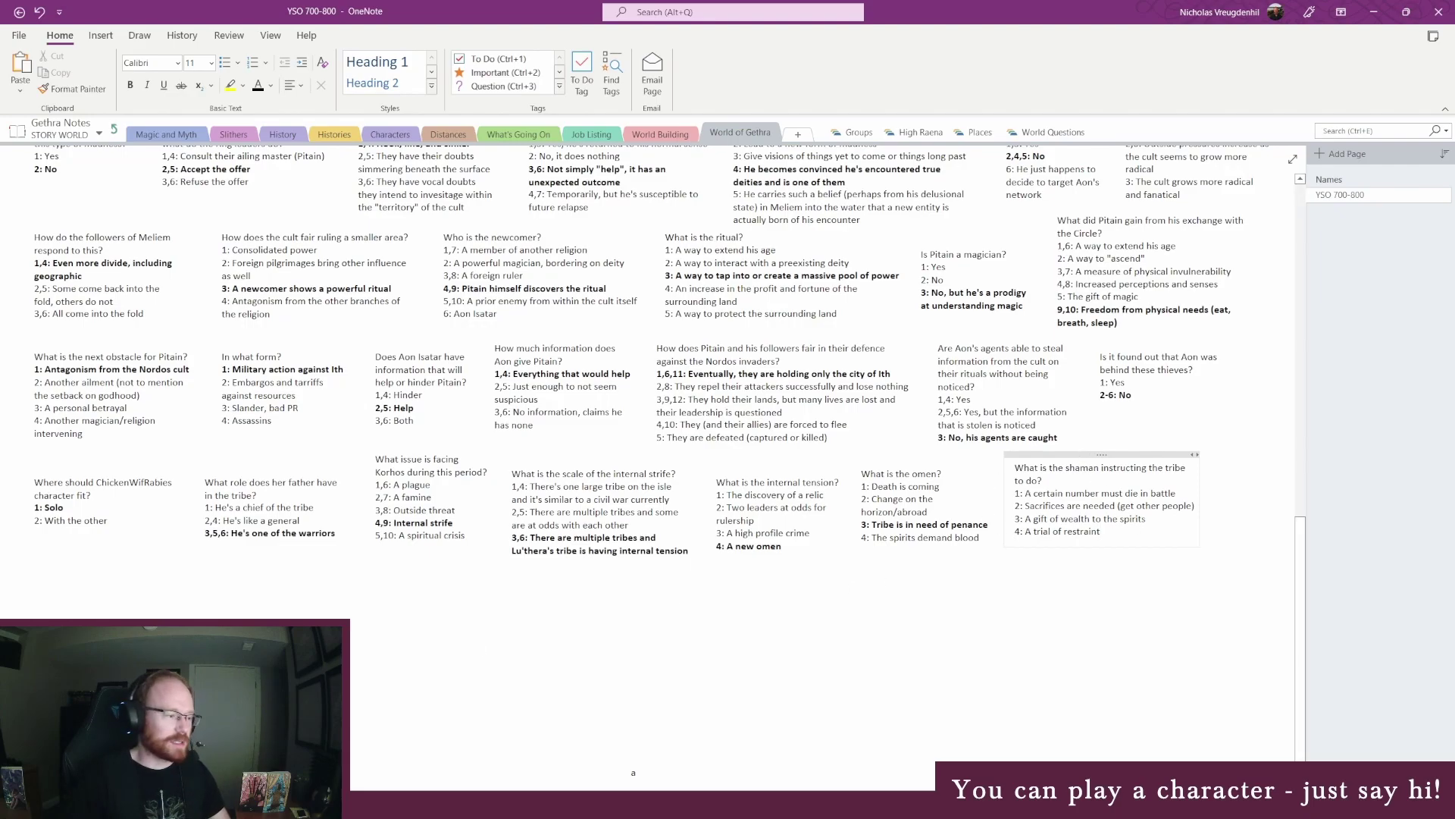
Roll a four-sided die and bold the result '4: A trial of restraint' in the shaman note
mouse_move(382, 808)
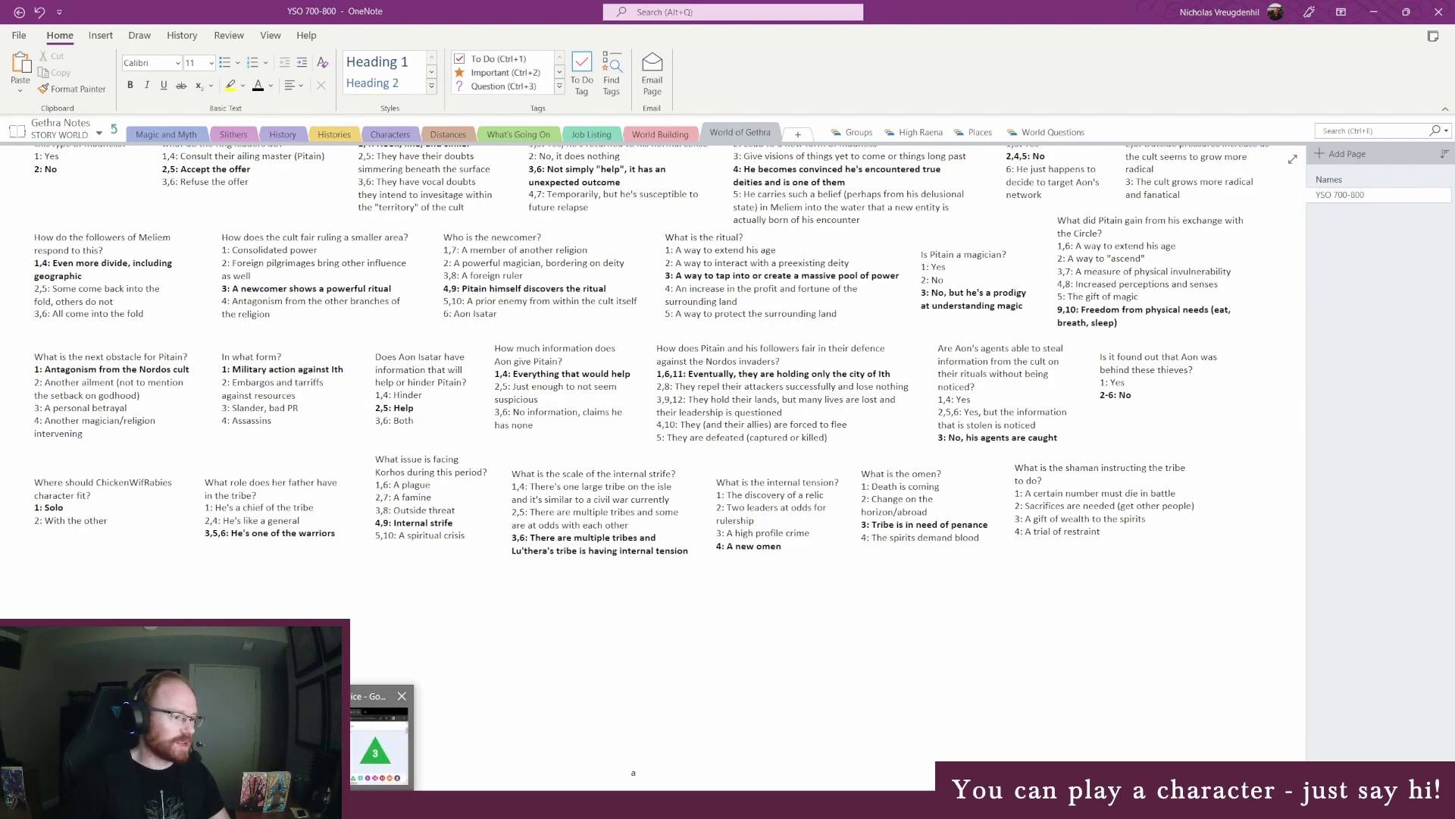
left_click(378, 747)
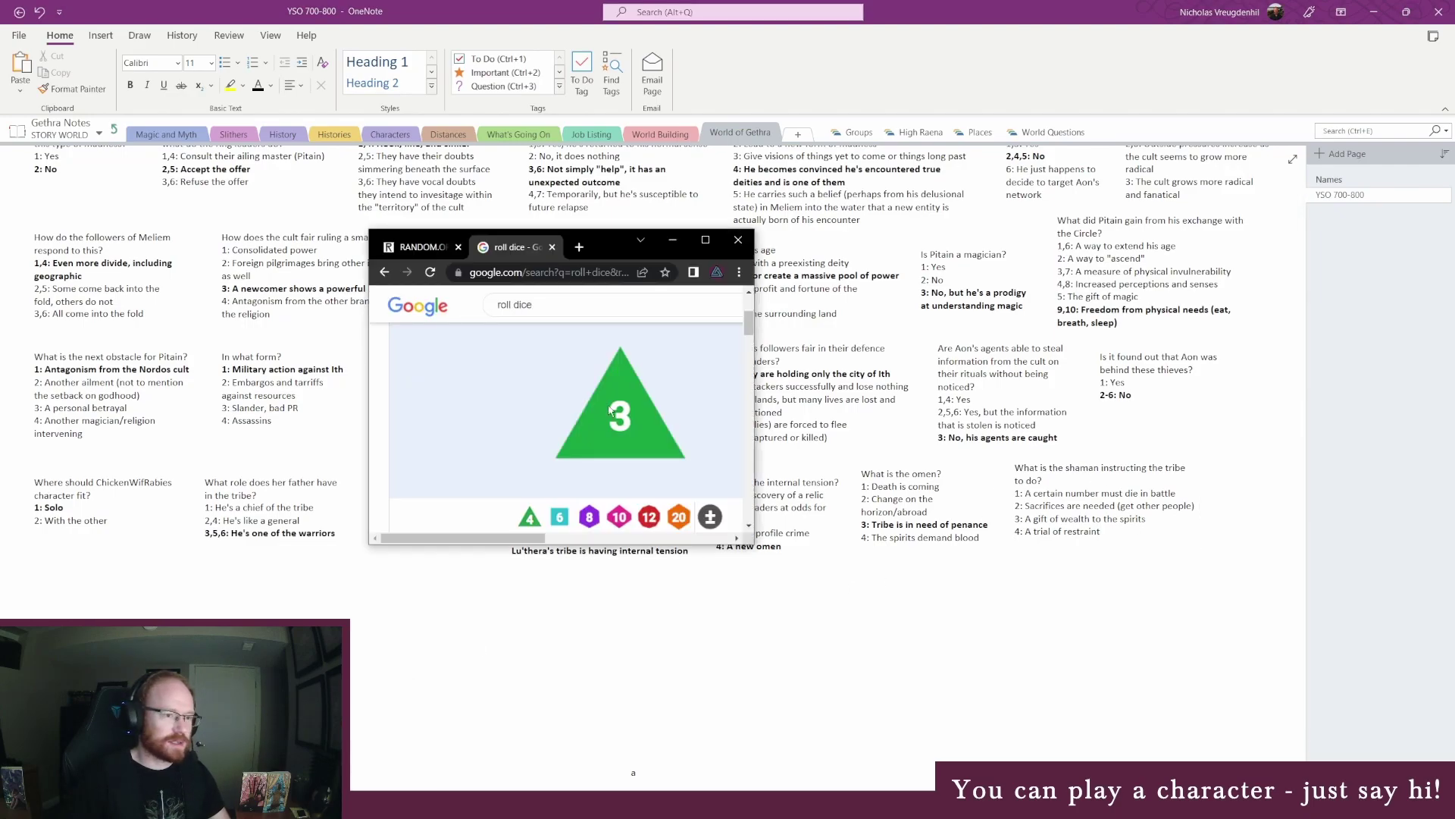
left_click(531, 519)
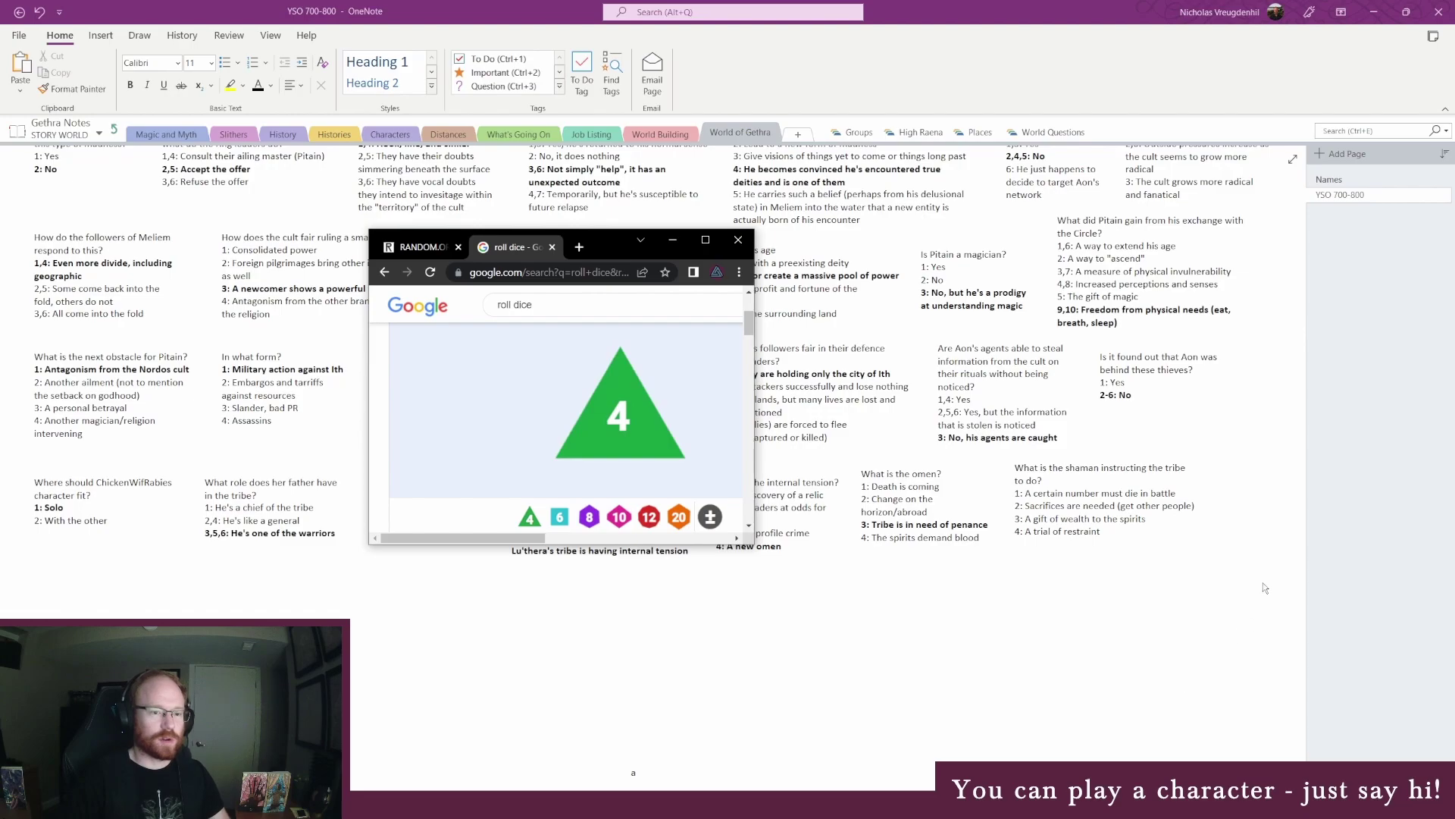
left_click(875, 692)
left_click(1003, 532)
key("ctrl+b")
left_click_drag(1201, 494, 1196, 494)
left_click(896, 646)
Add a note 'What must the tribe stop doing for this trial?' with '1: Speaking to the other tribes' and '2: Raiding'
left_click(34, 577)
type("What must the tribe stop doing")
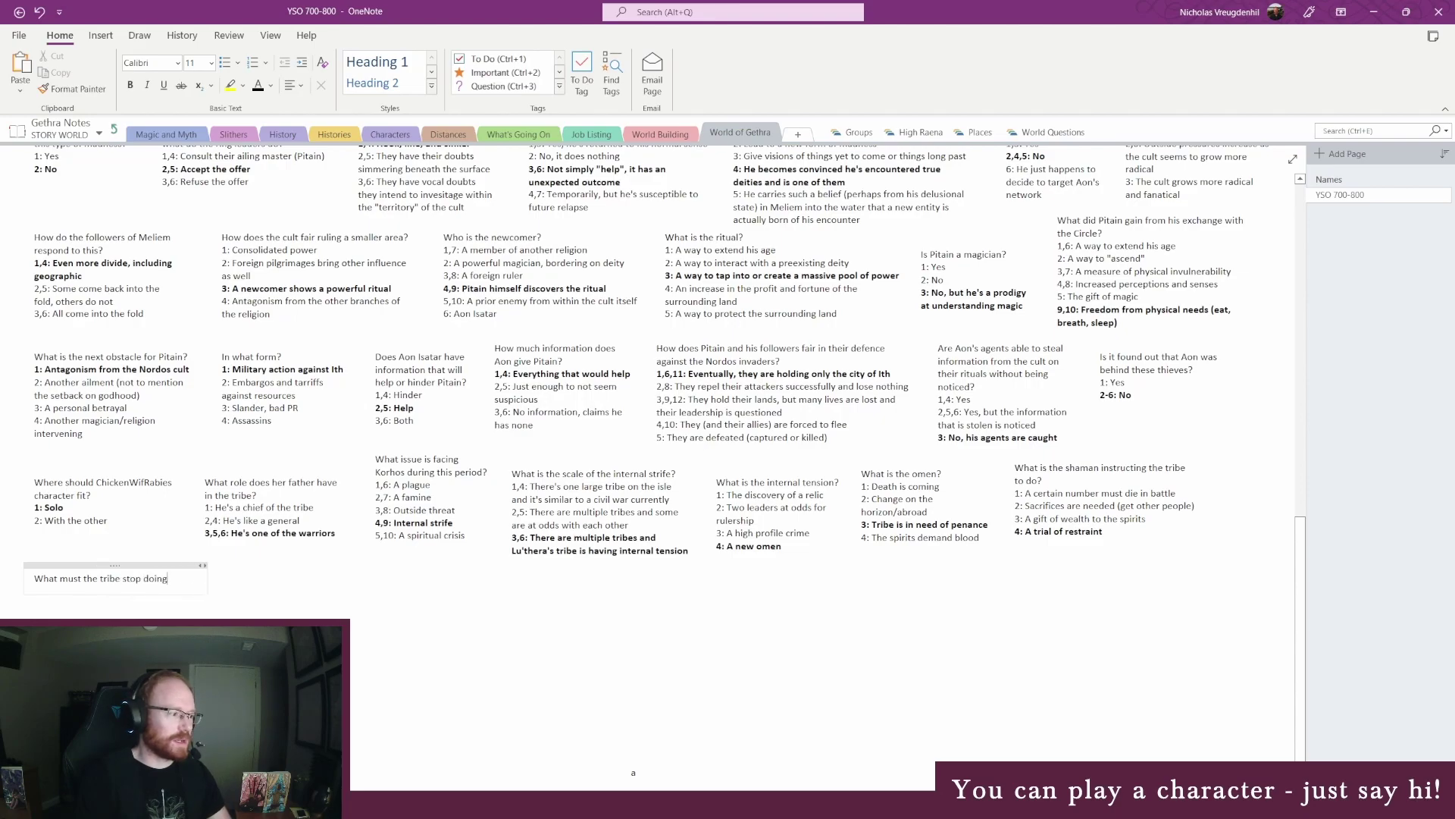
type("?")
key("Return")
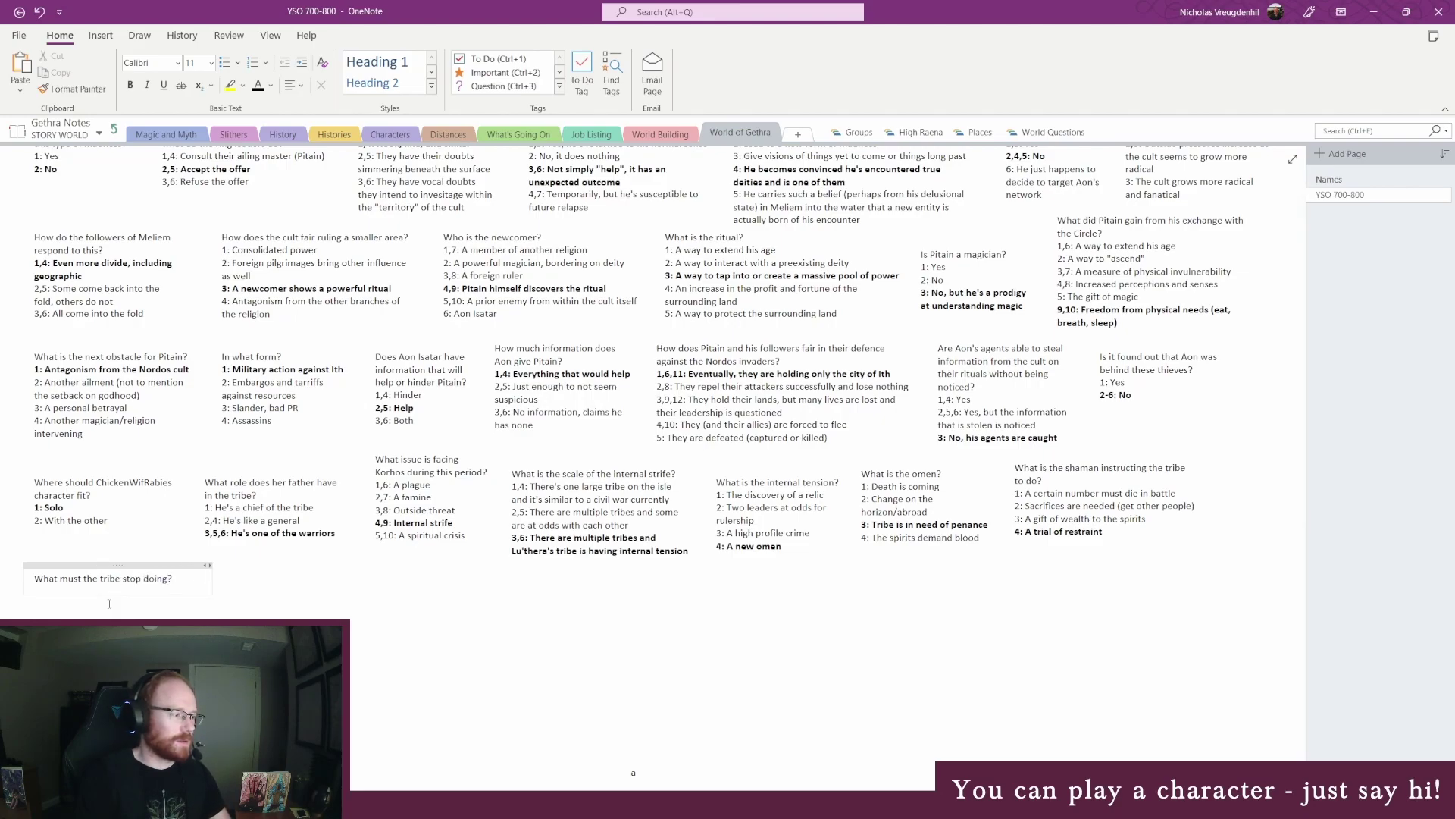
type("for this trial?")
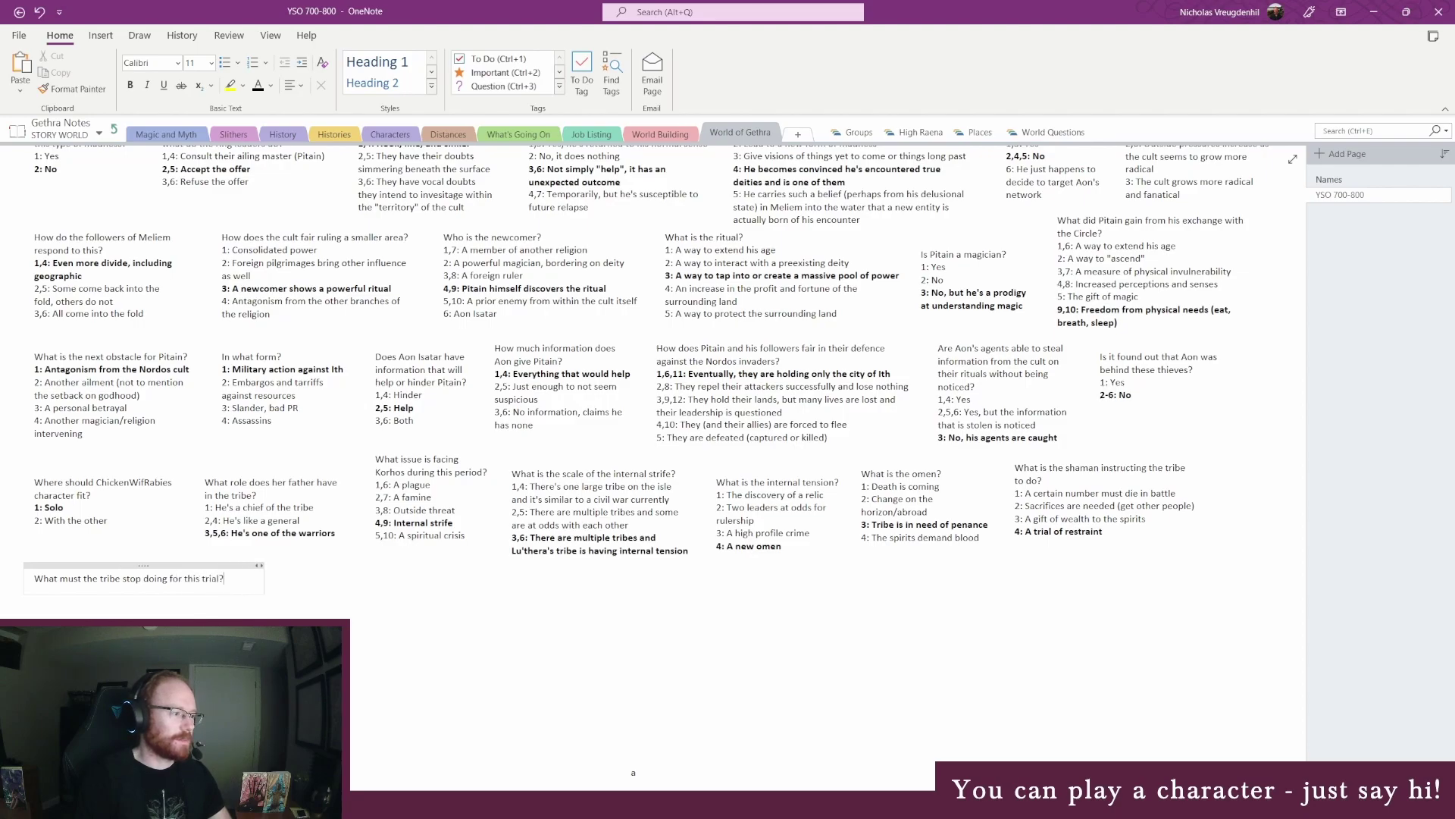
key("Return")
type("1:")
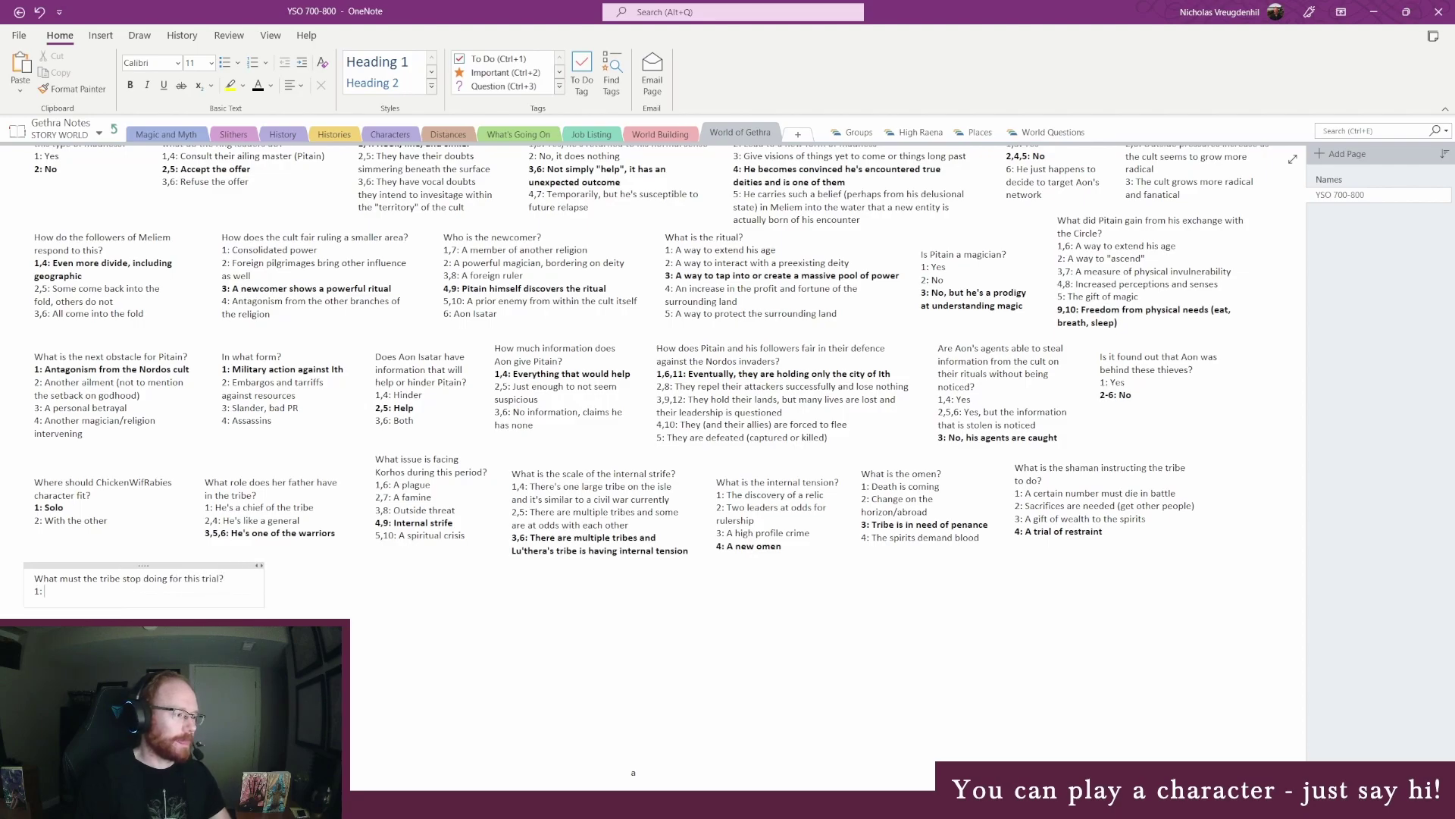
type(" Speaking to the othe")
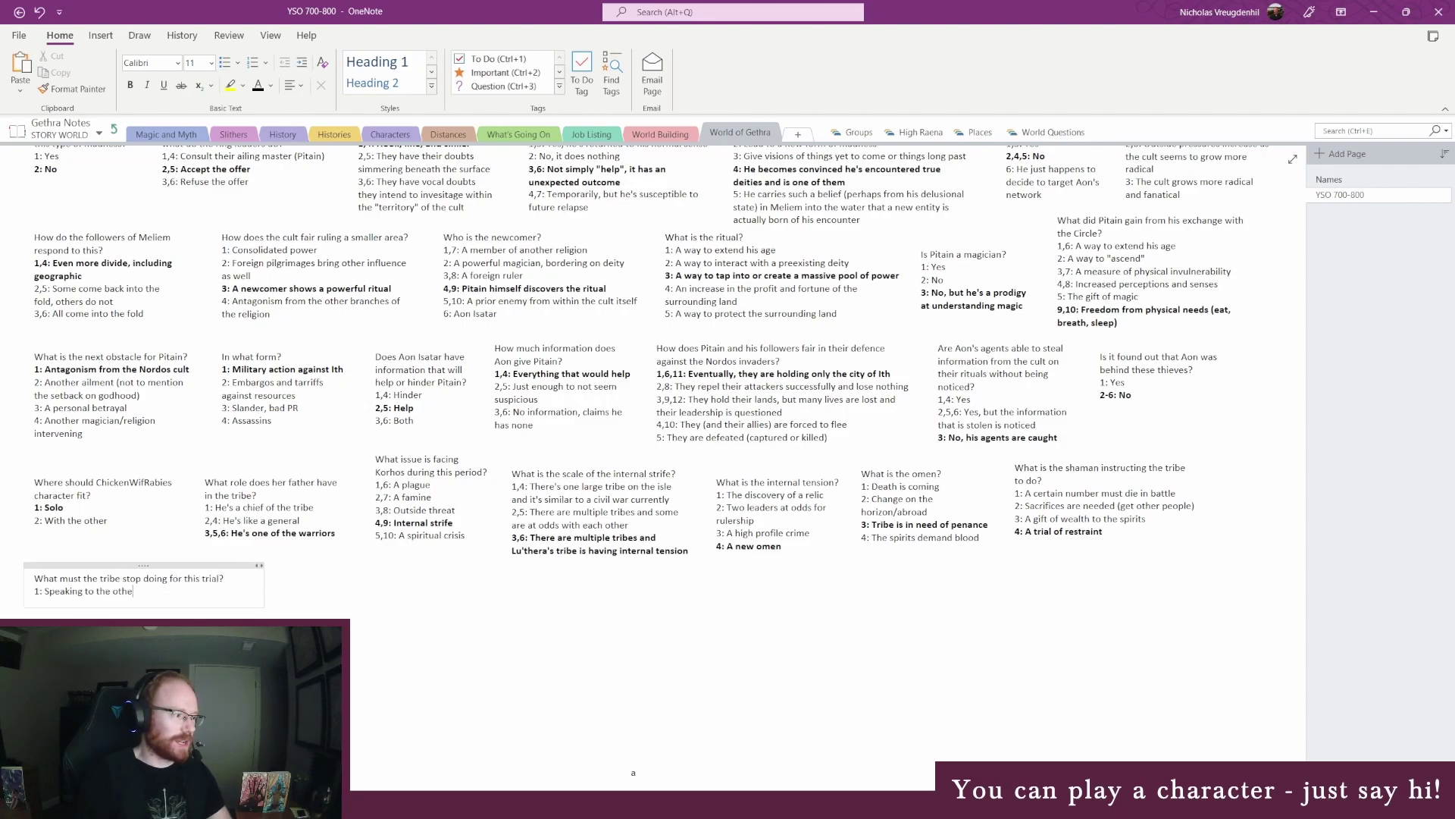
type("r tribes ")
type("2:")
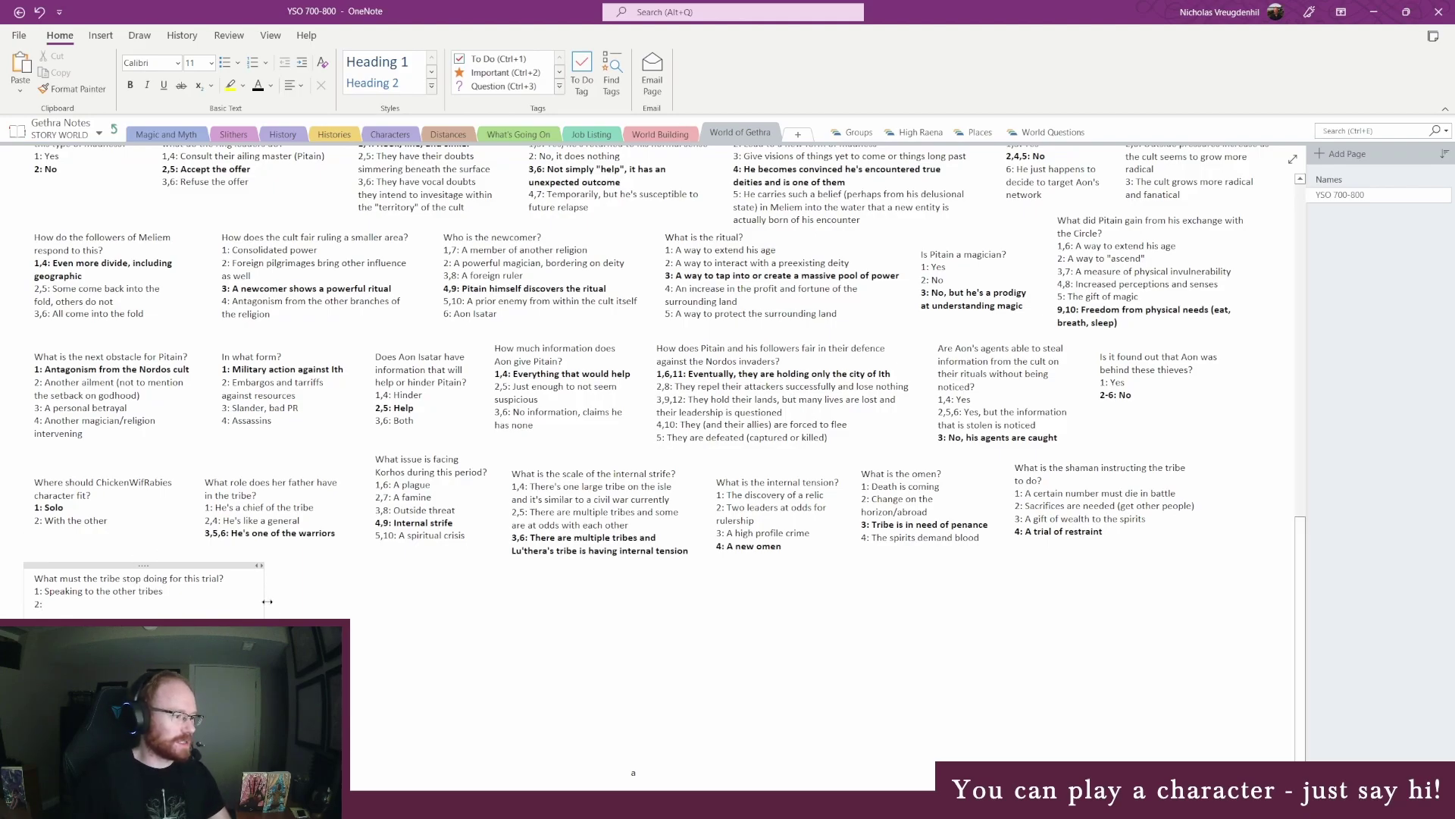
left_click_drag(266, 599, 188, 592)
left_click(132, 616)
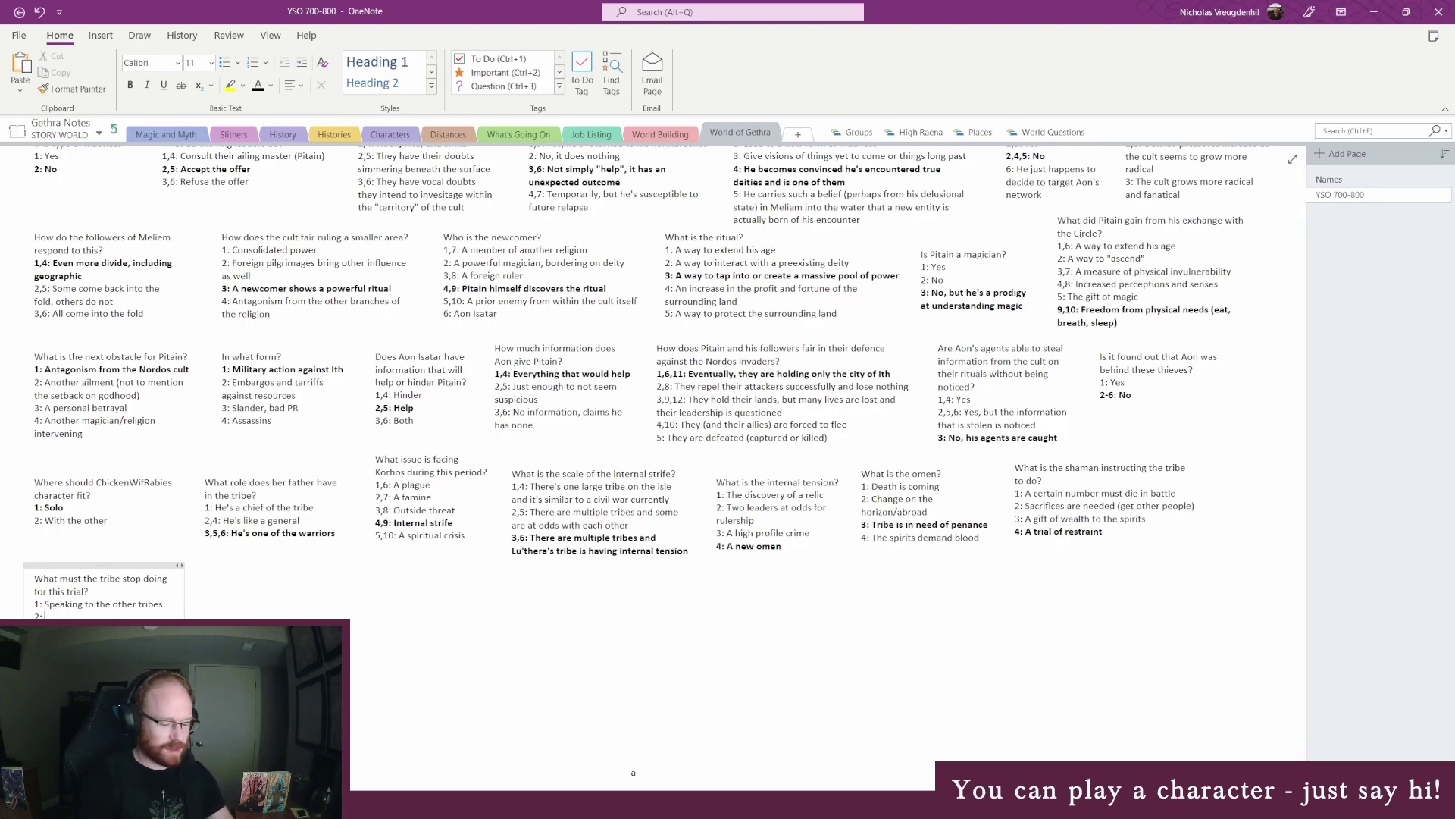
type("Raiding")
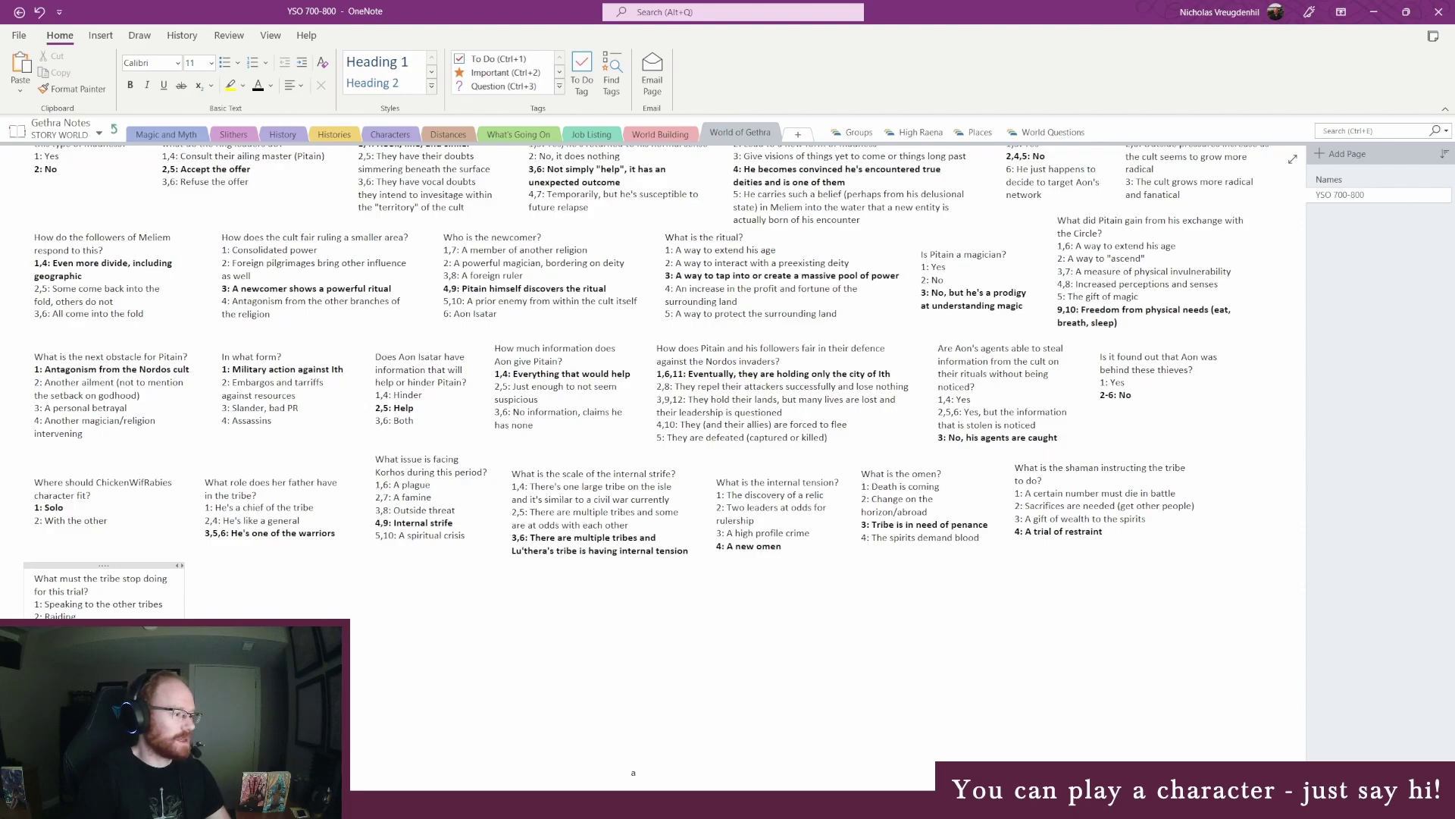
Roll the four-sided die again and bold 'Speaking to the other tribes' as the answer
left_click(366, 737)
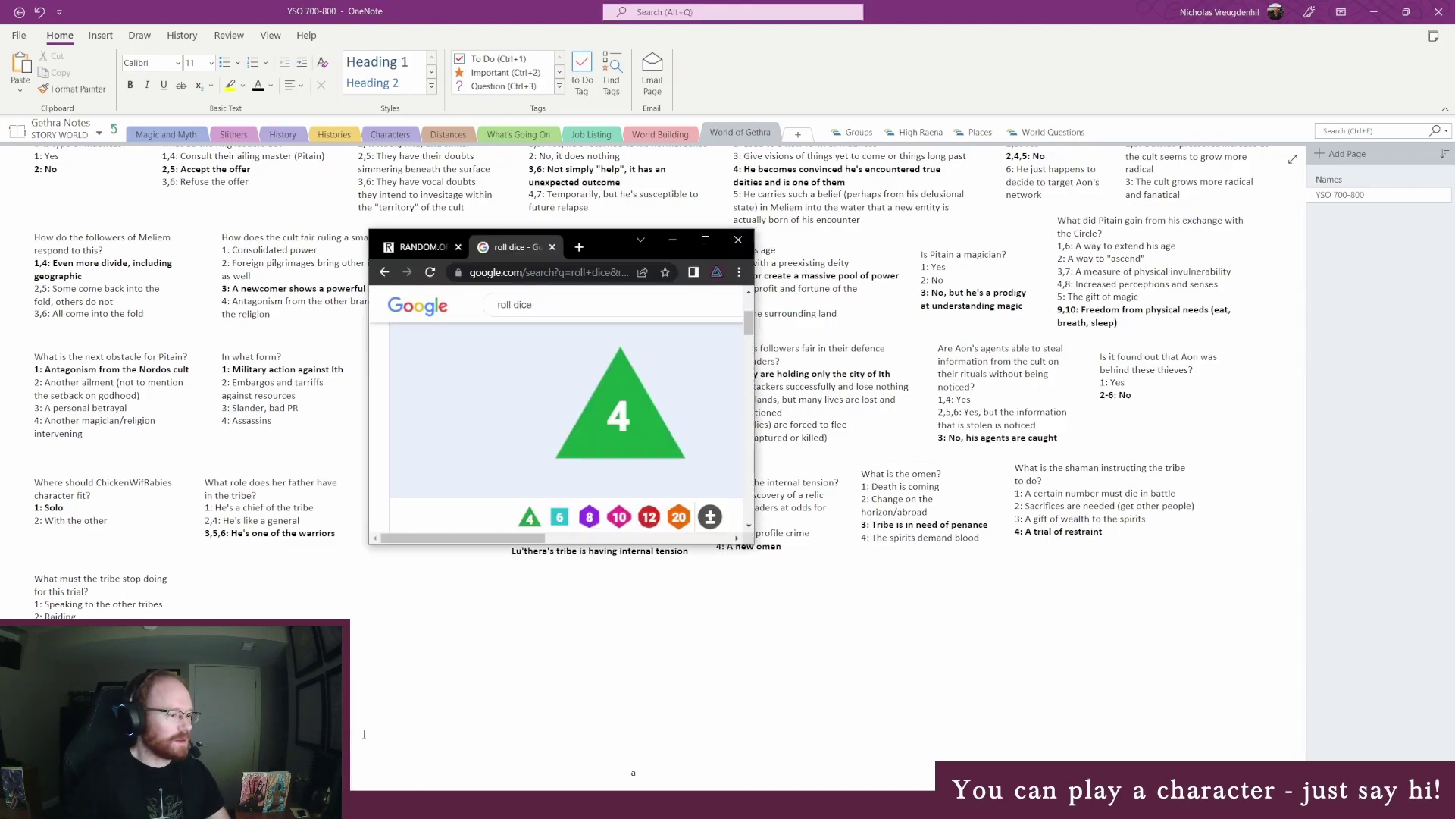
left_click(622, 437)
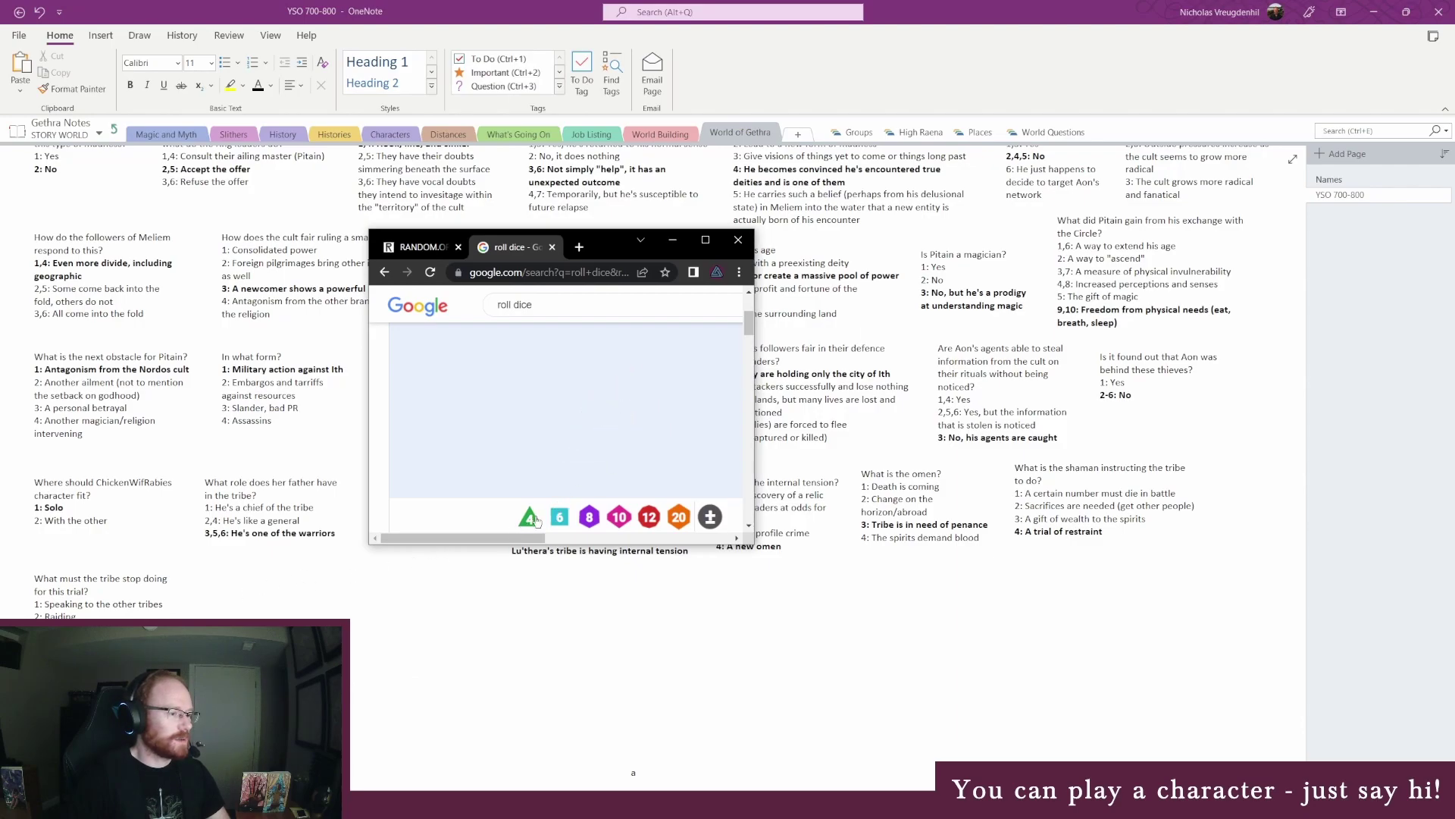
left_click(530, 522)
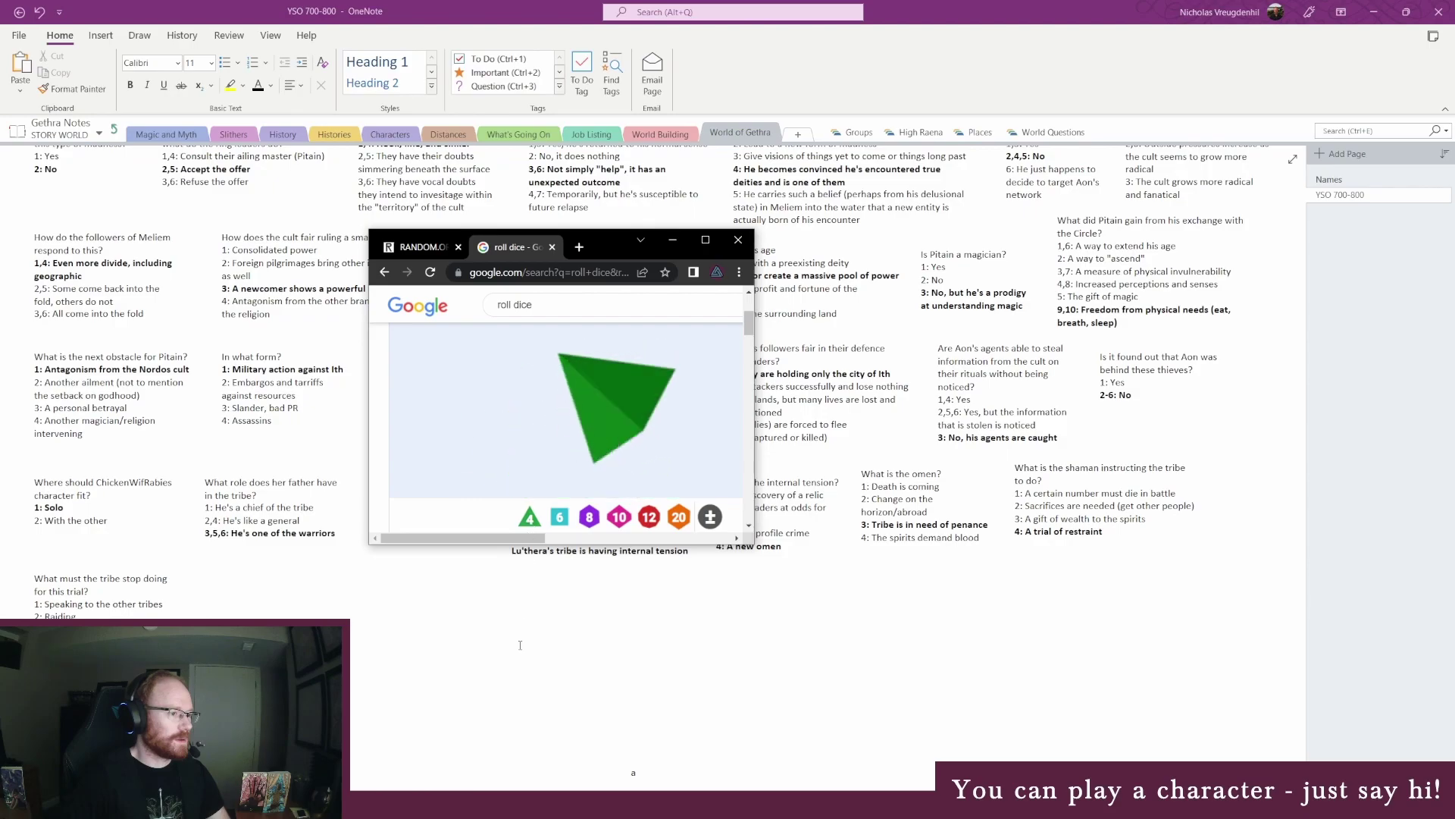
left_click(141, 604)
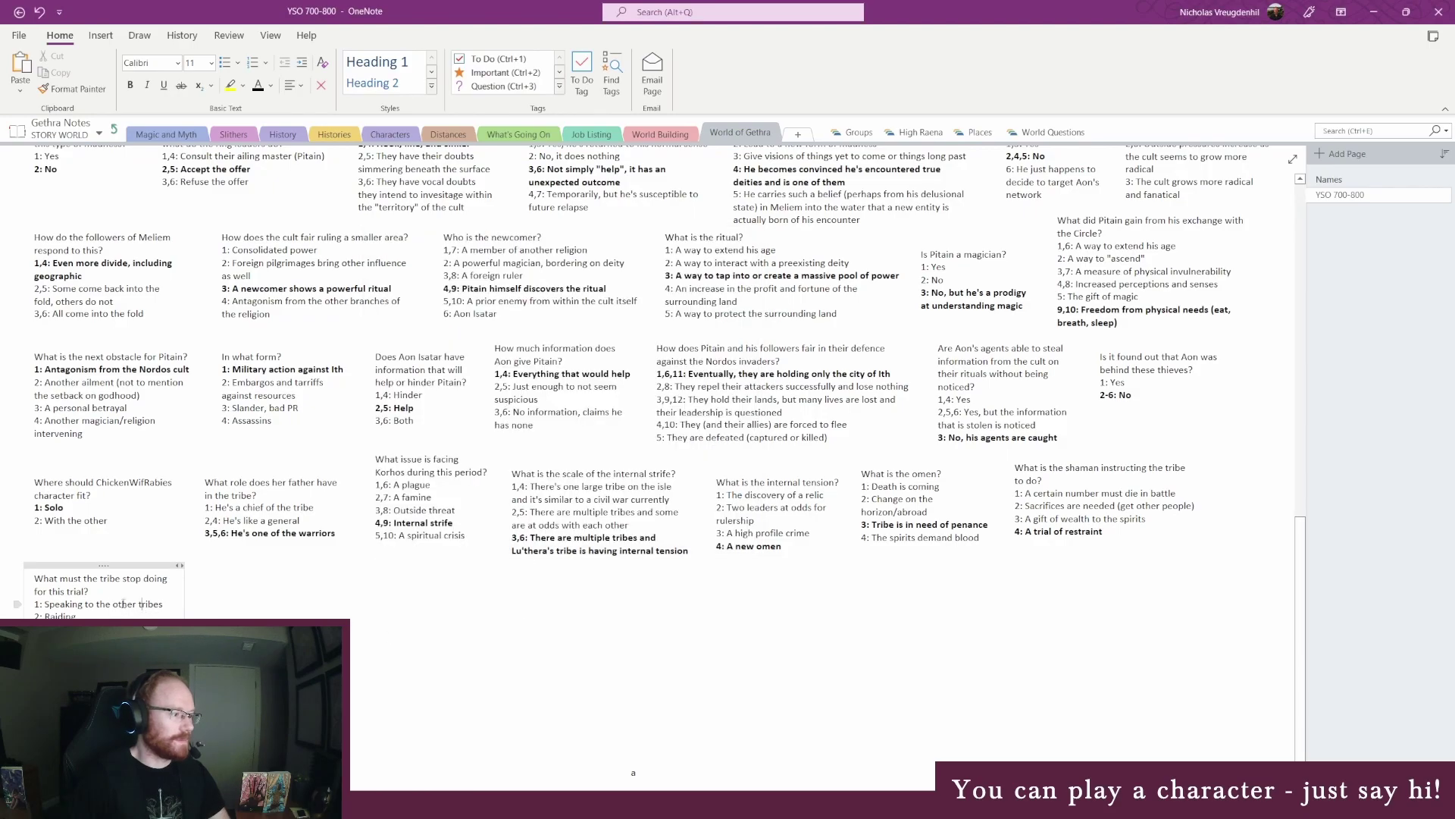
left_click_drag(38, 603, 167, 605)
key("ctrl+b")
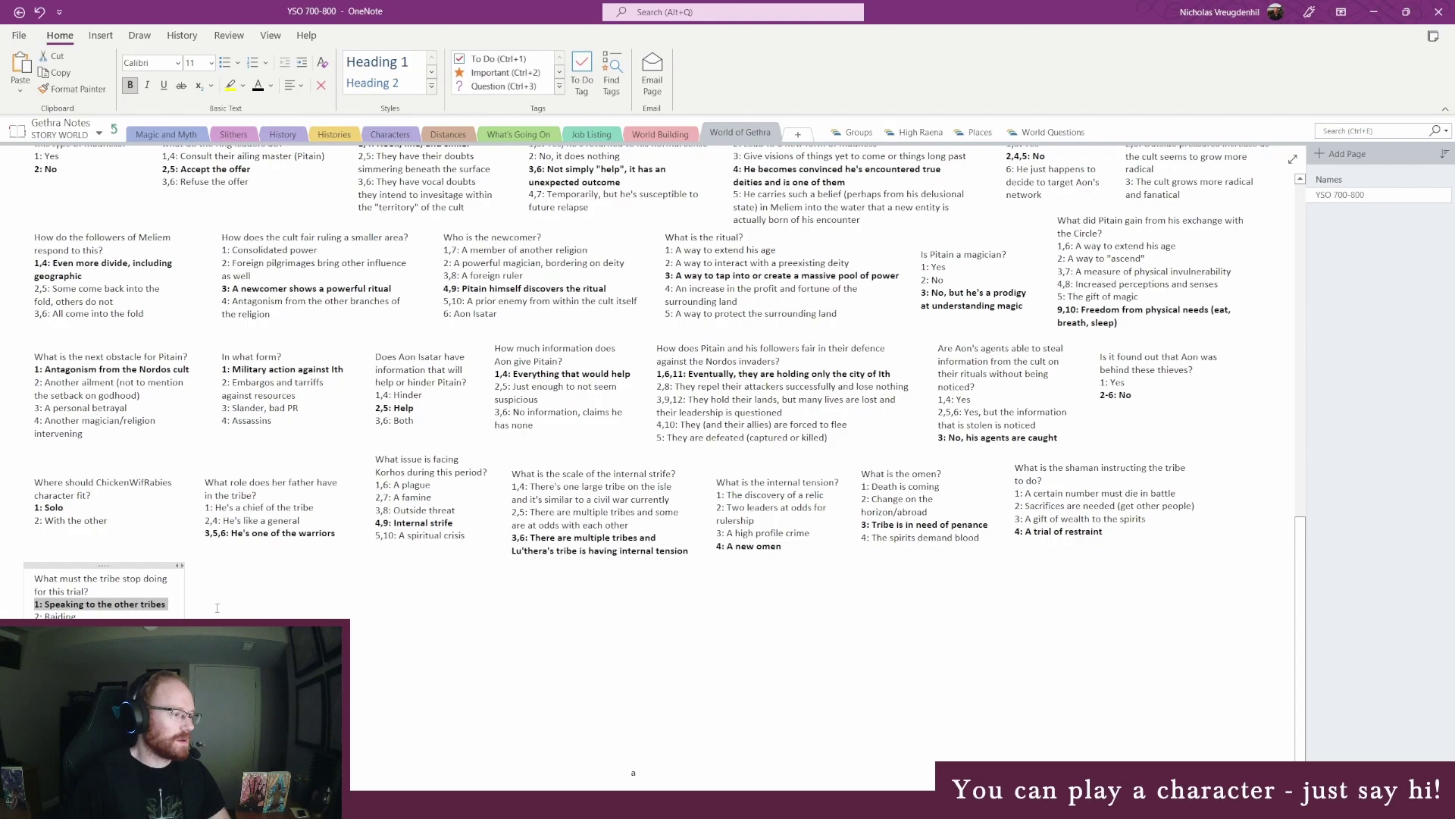
left_click(213, 596)
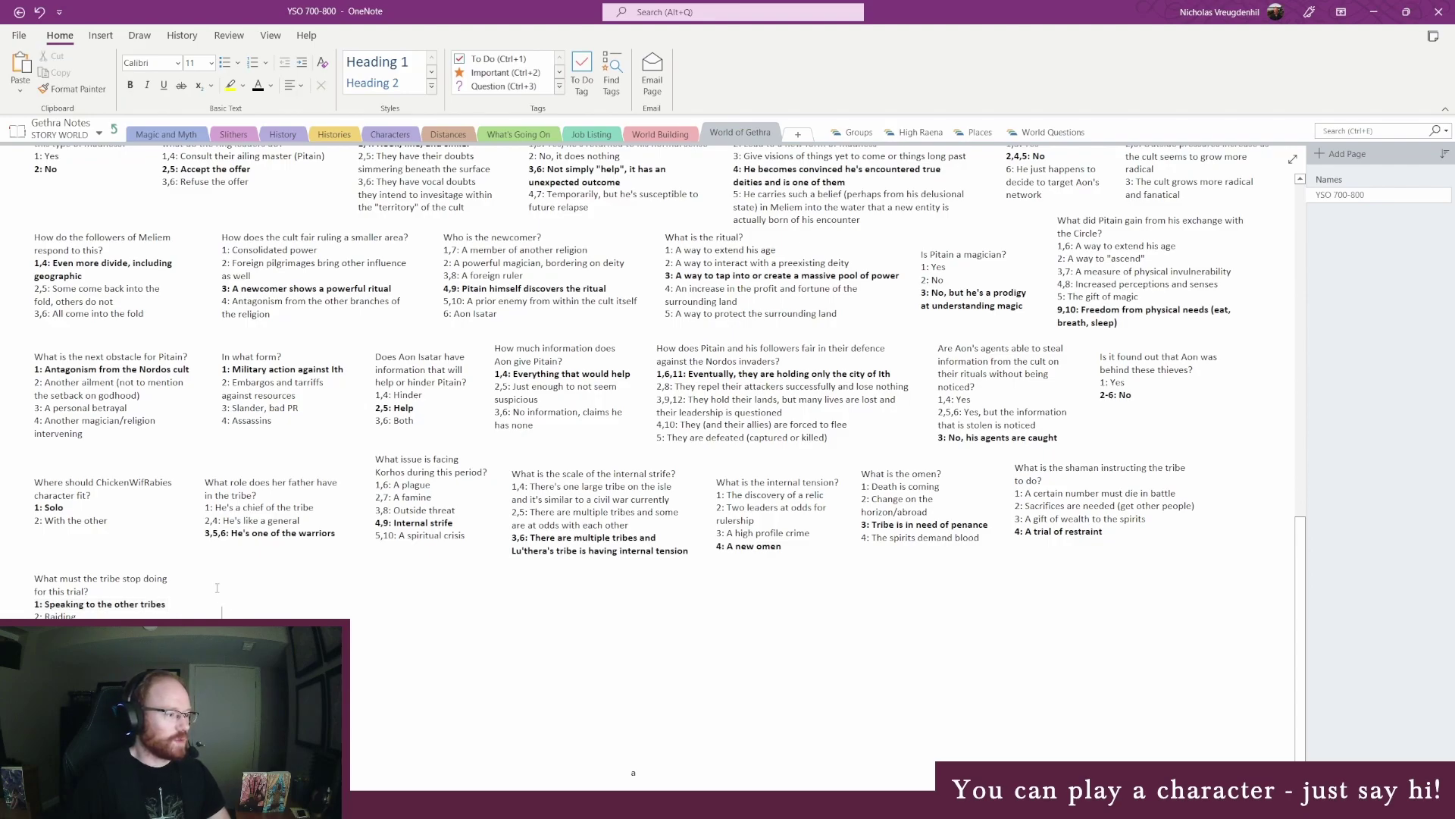
left_click(214, 594)
Write a 'For how long?' note with options '1: Part of a year' and '2,5: A year'
type("For how long?")
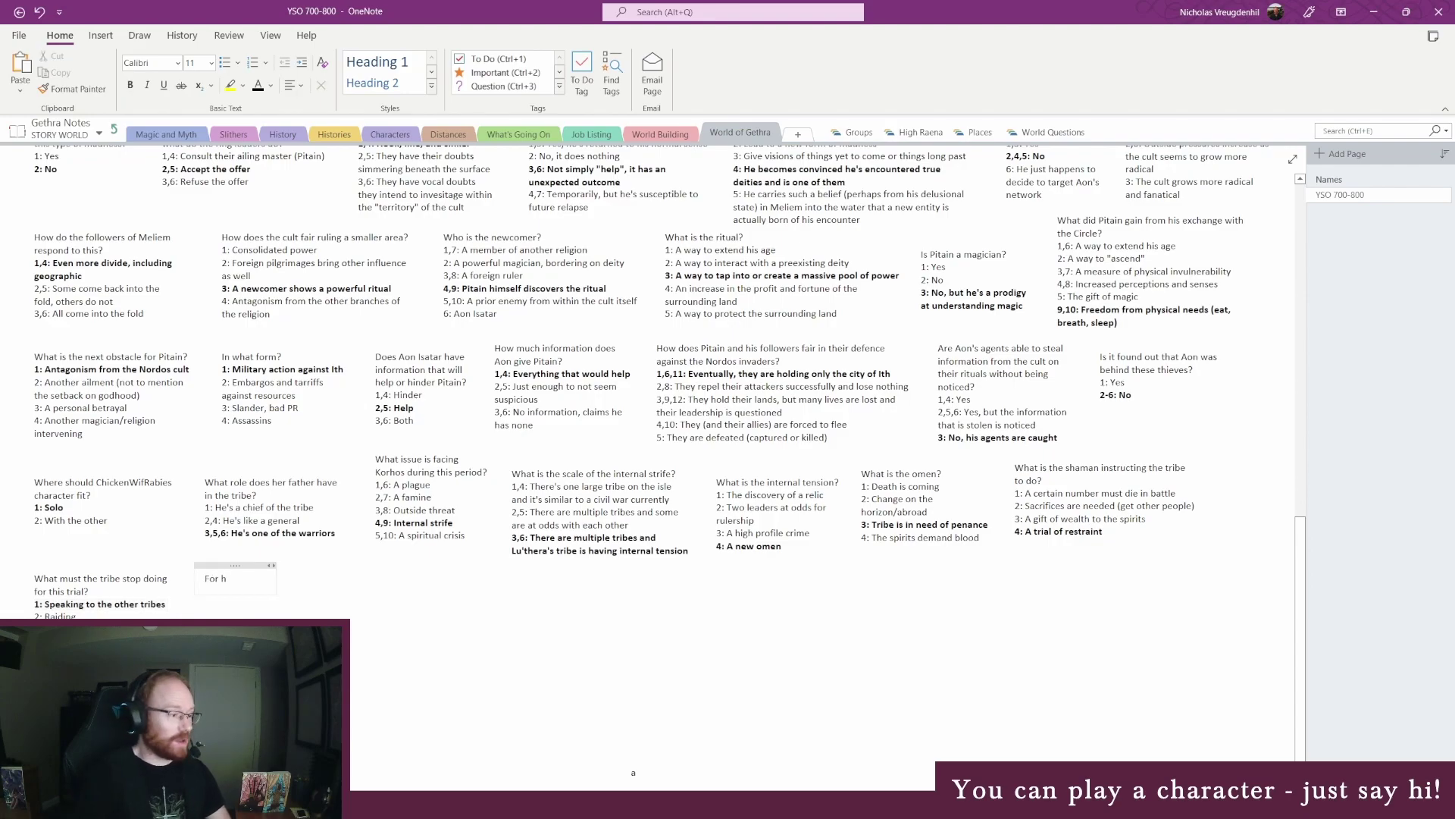
key("Return")
type("1:")
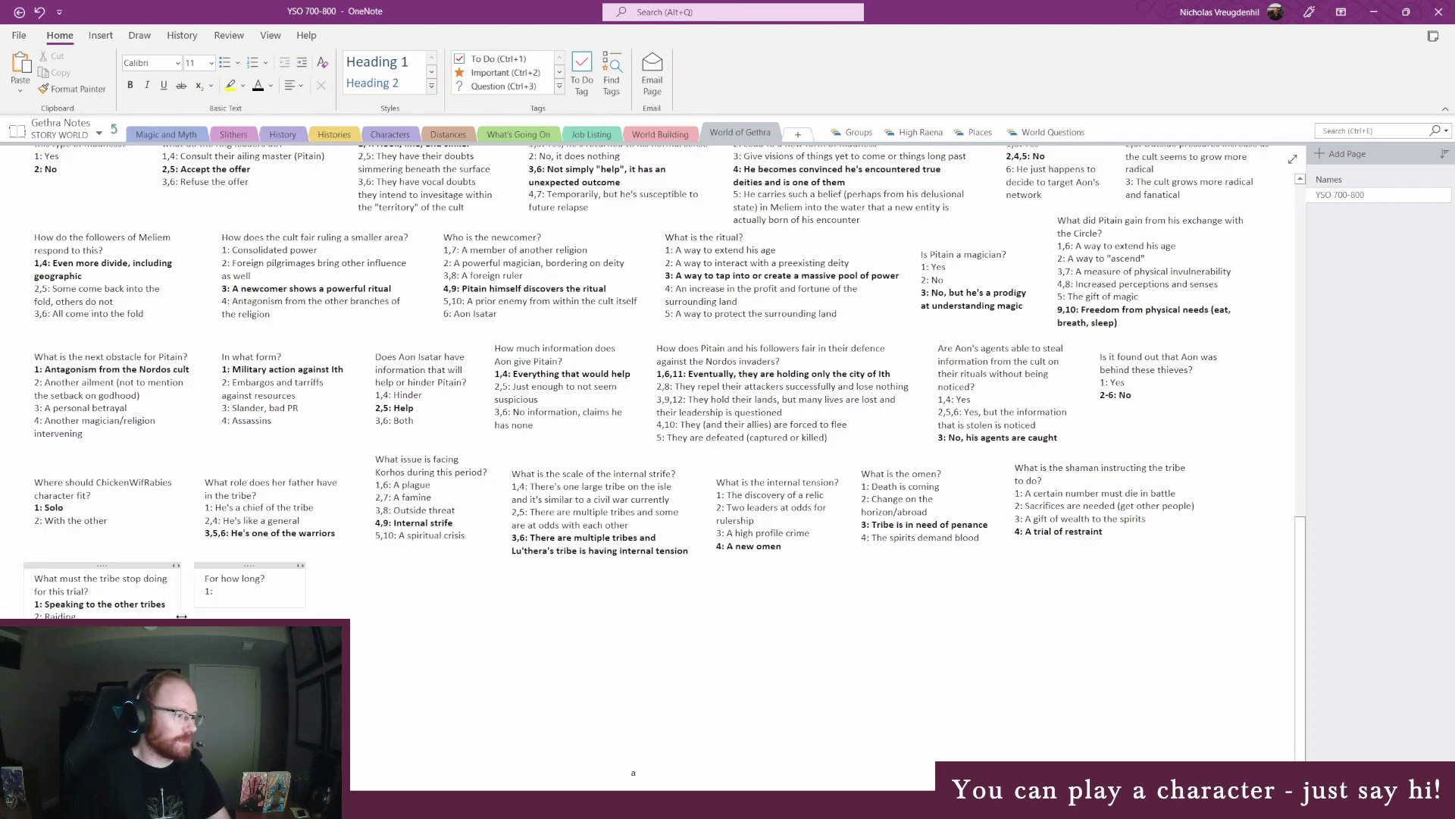
left_click(237, 592)
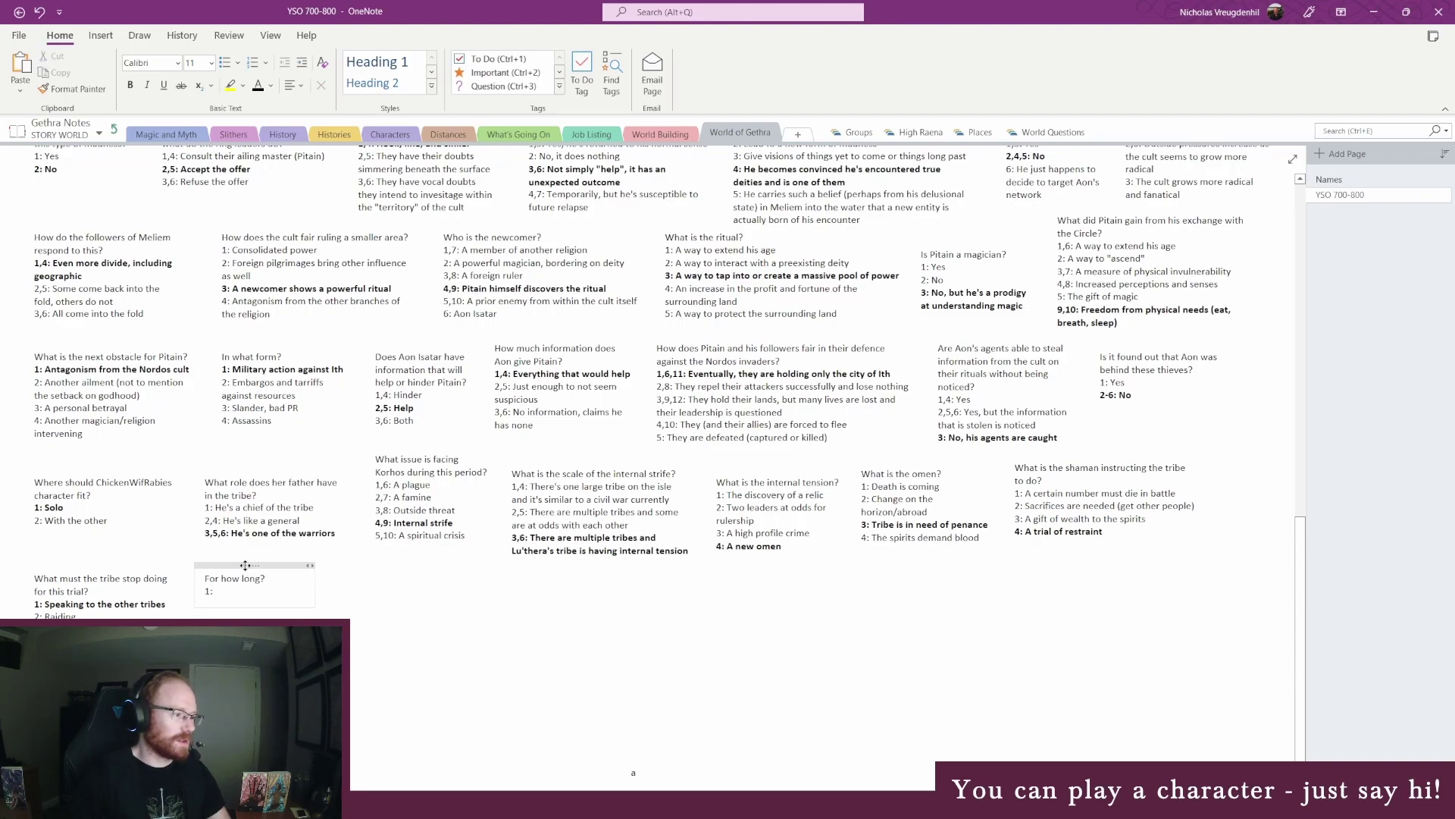
left_click_drag(248, 565, 248, 575)
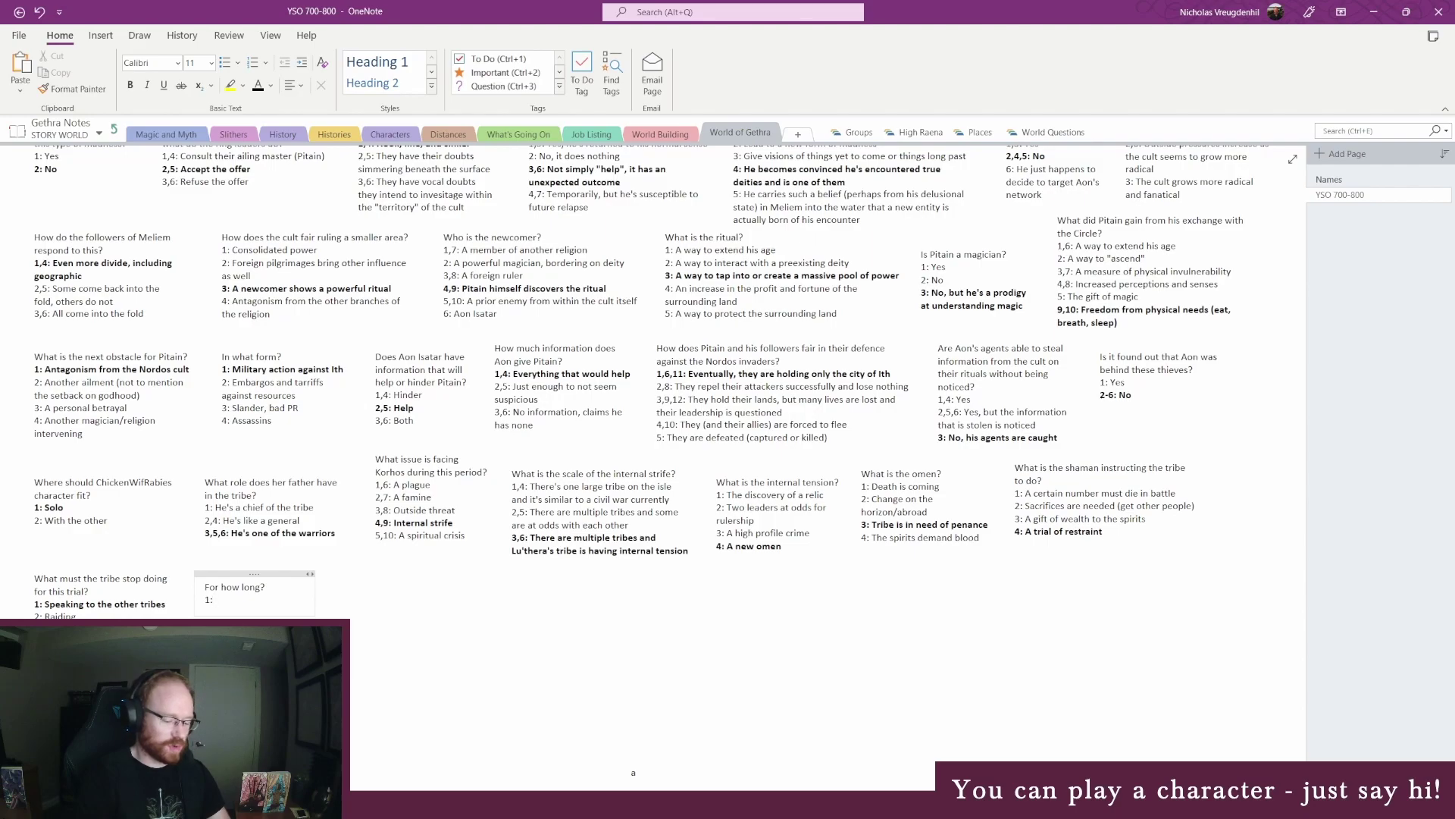
type("Part of a year")
key("Return")
type("2: A year")
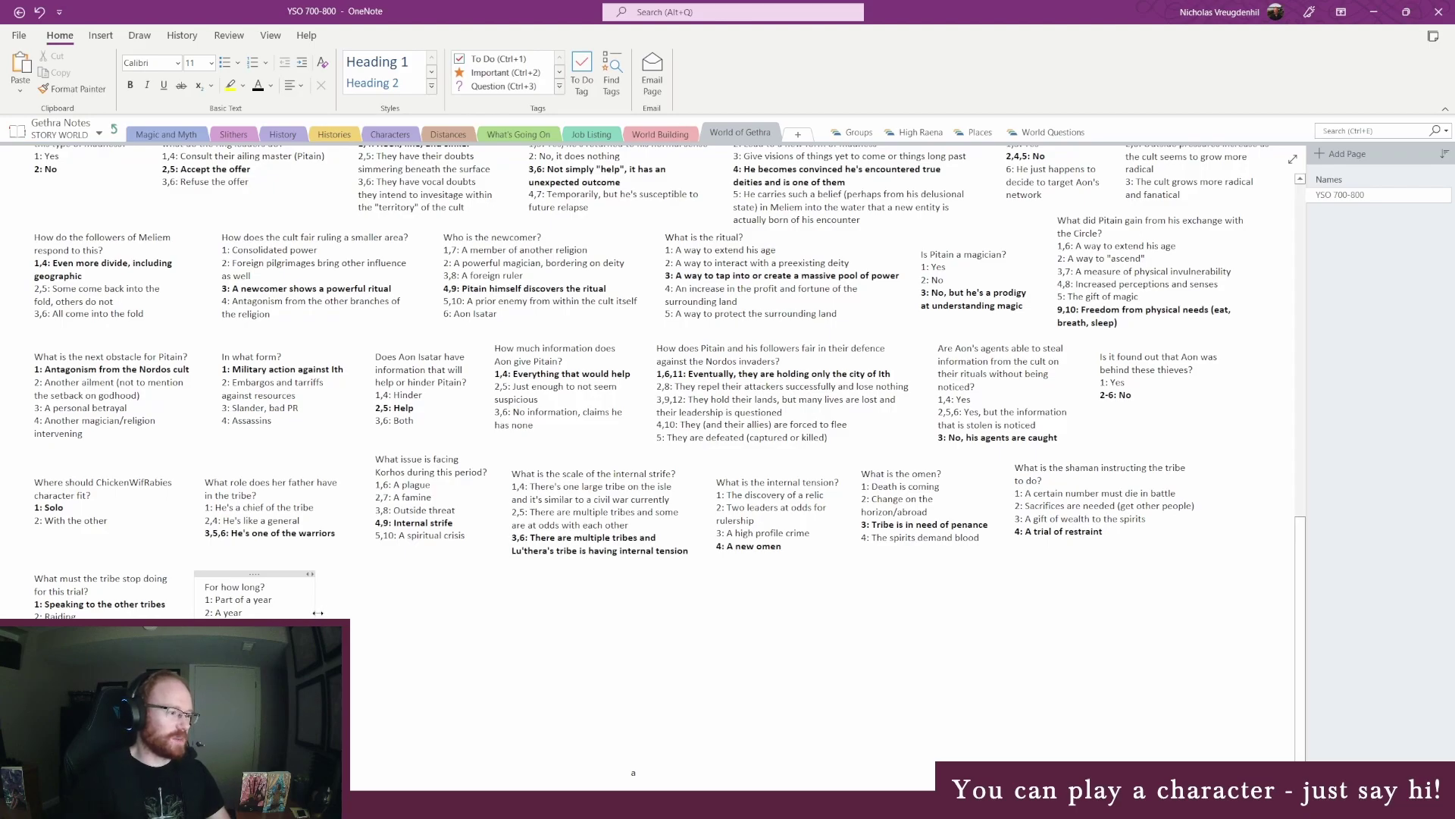
left_click_drag(316, 612, 289, 612)
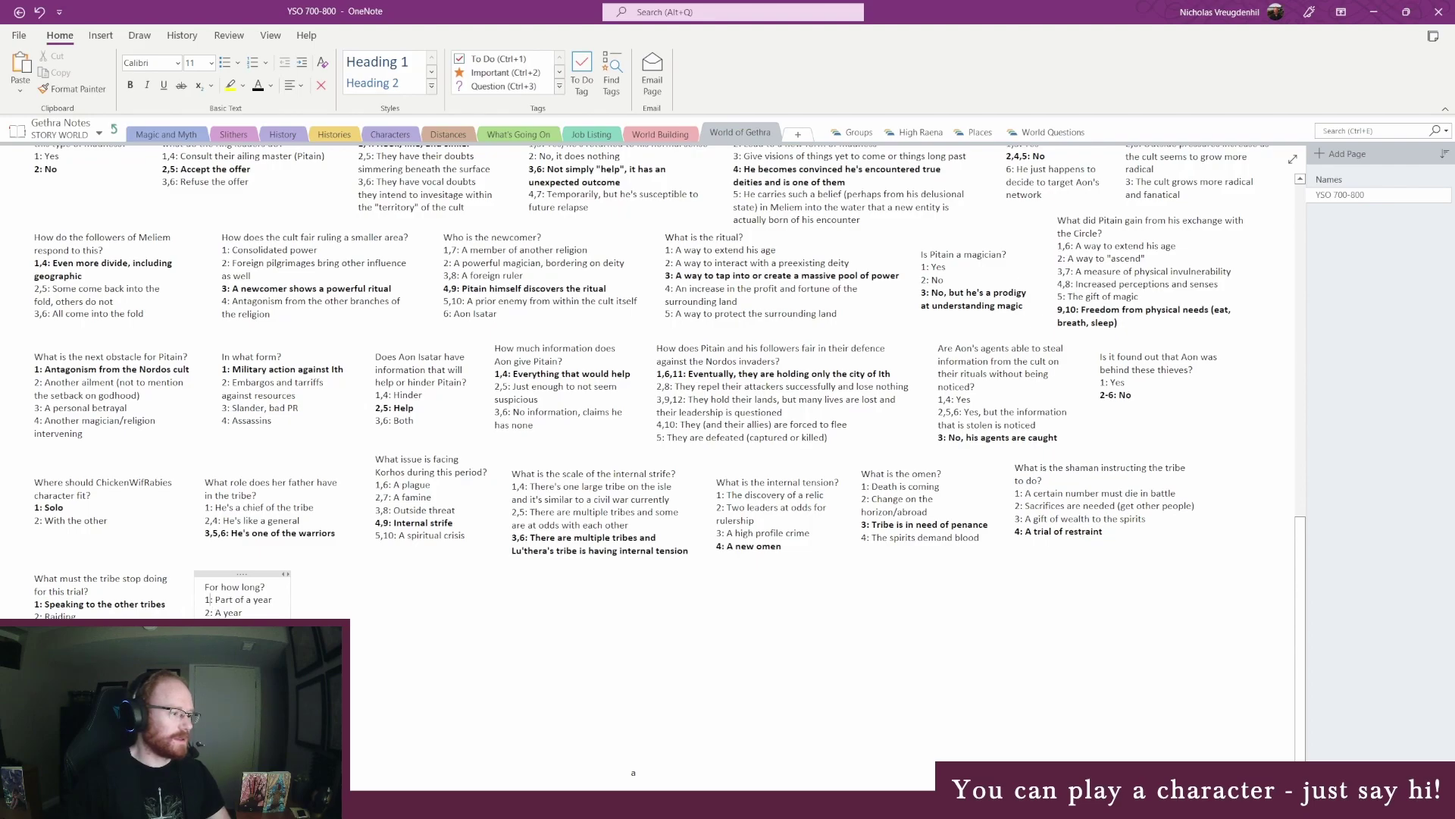
type(",5")
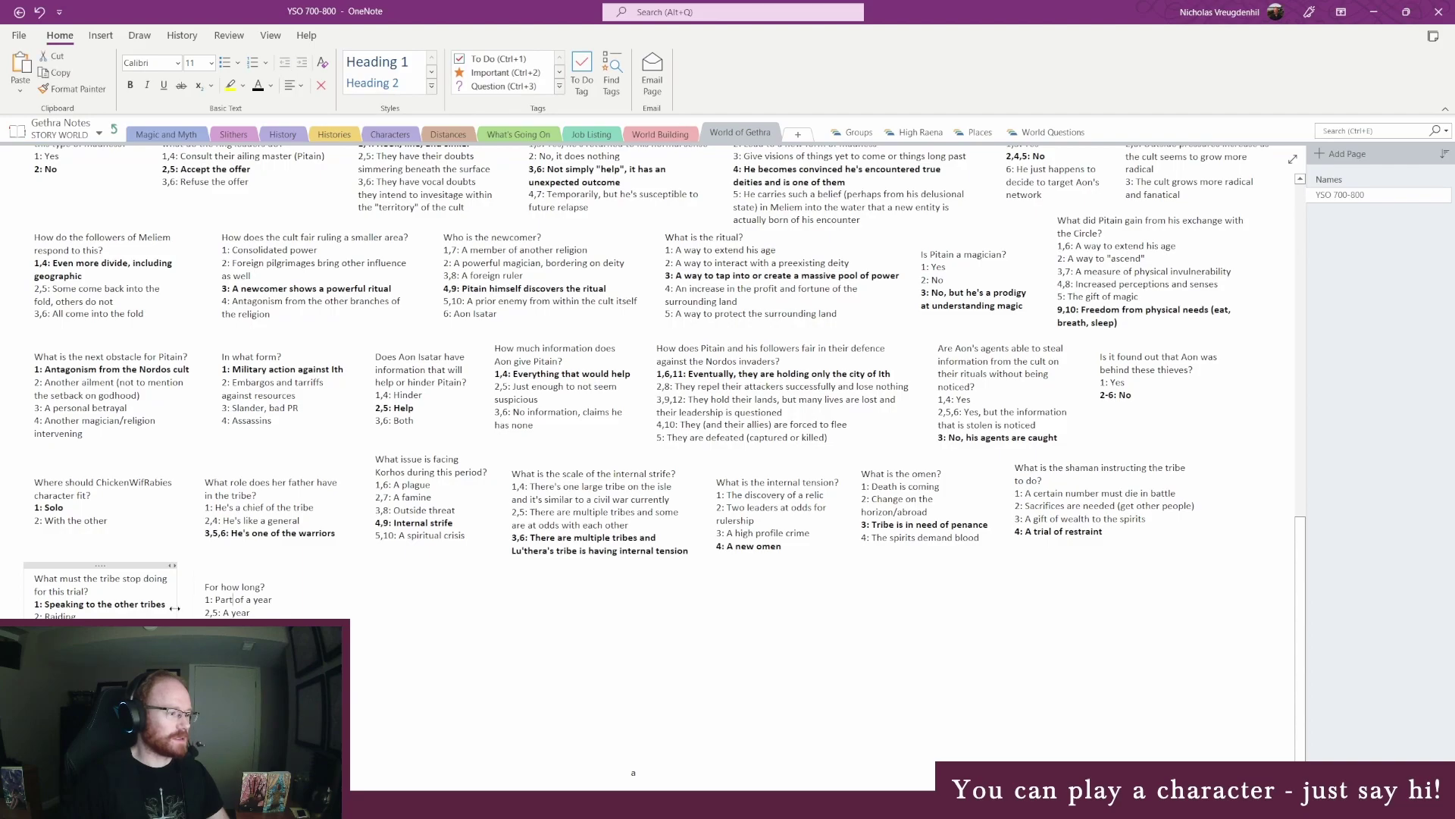
Roll the die again, then generate a random number from 1 to 8 on RANDOM.ORG, getting 3
key("alt+Tab")
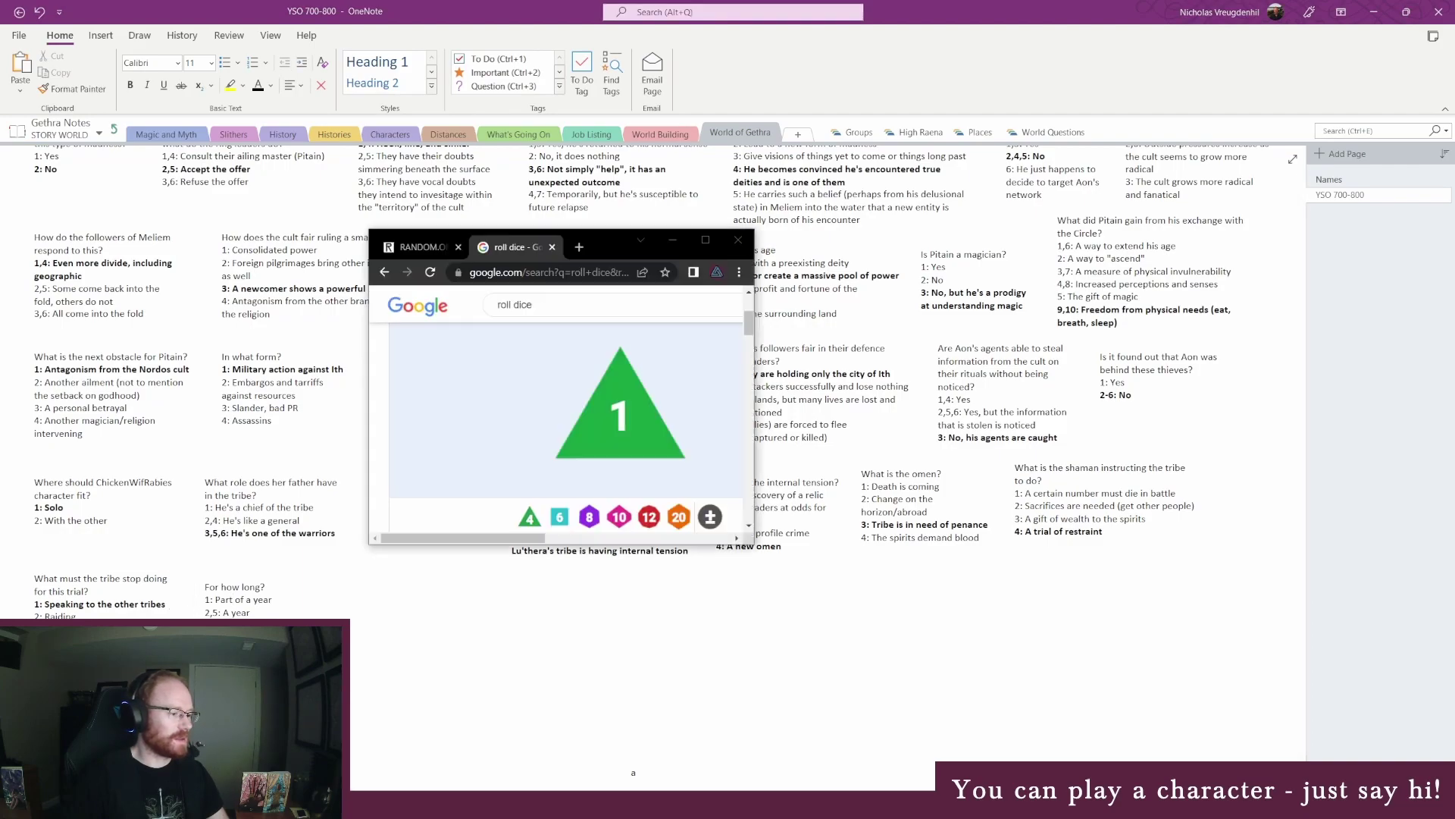
left_click(603, 498)
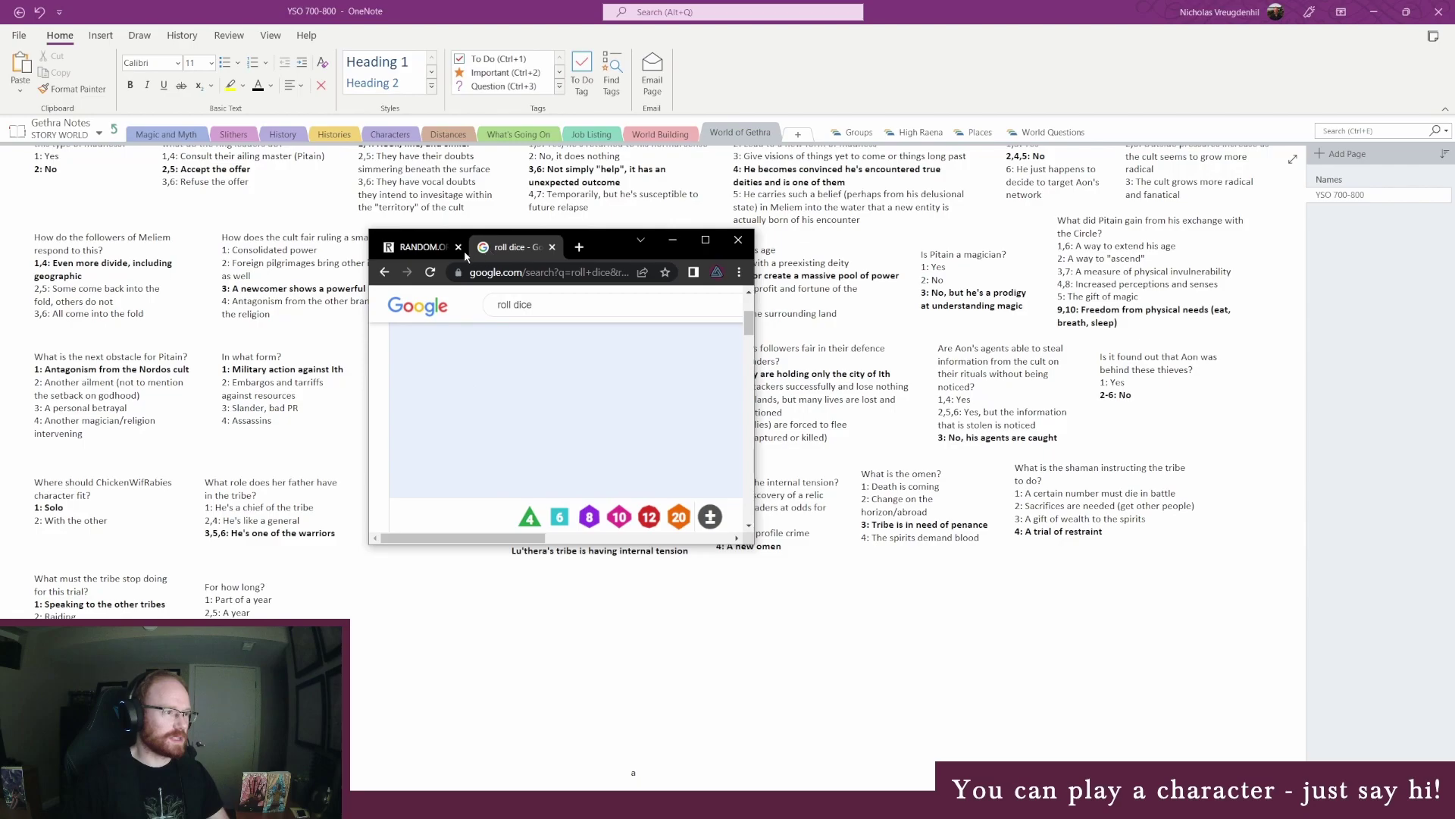
left_click(431, 247)
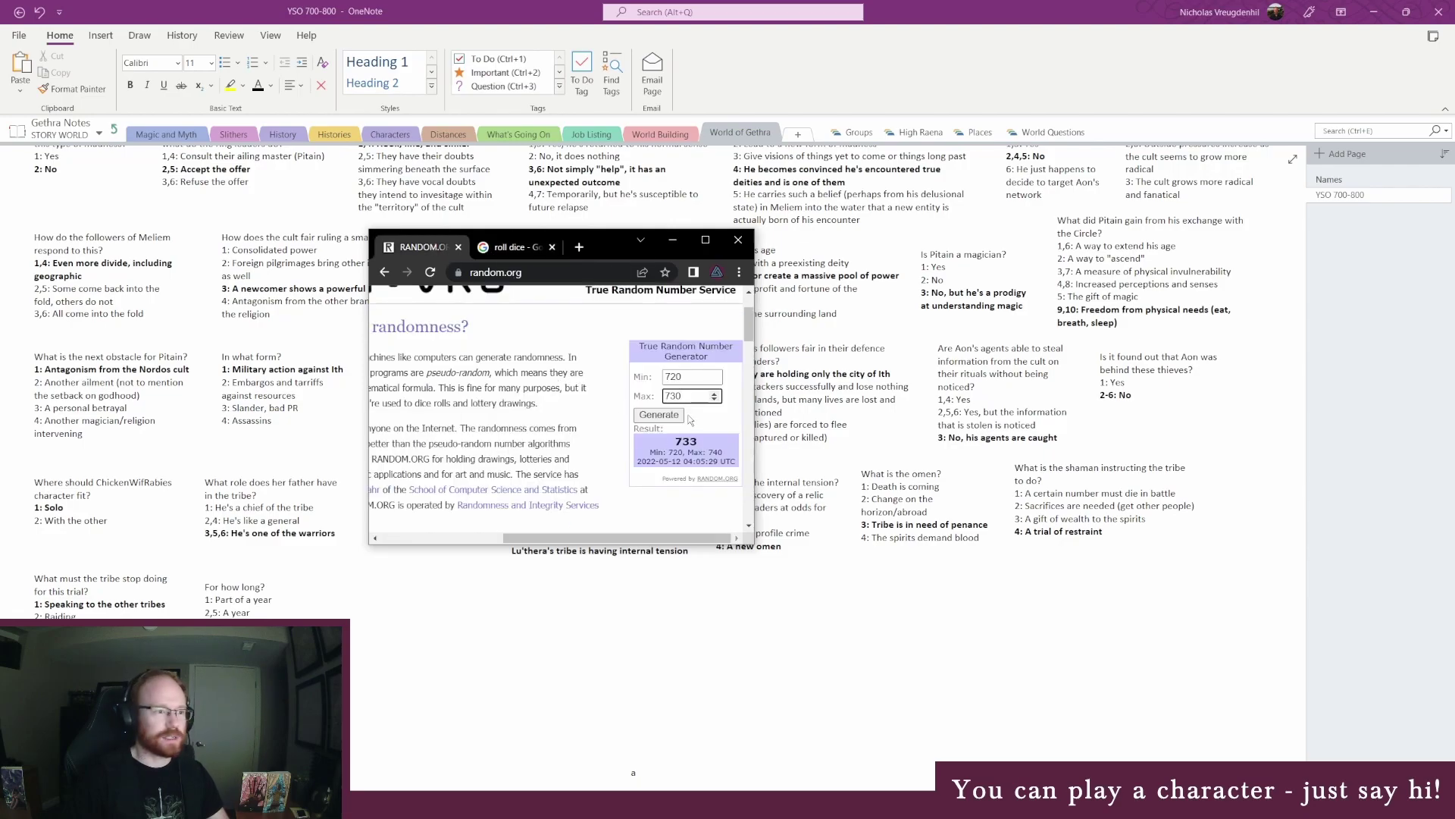
key("alt+Tab")
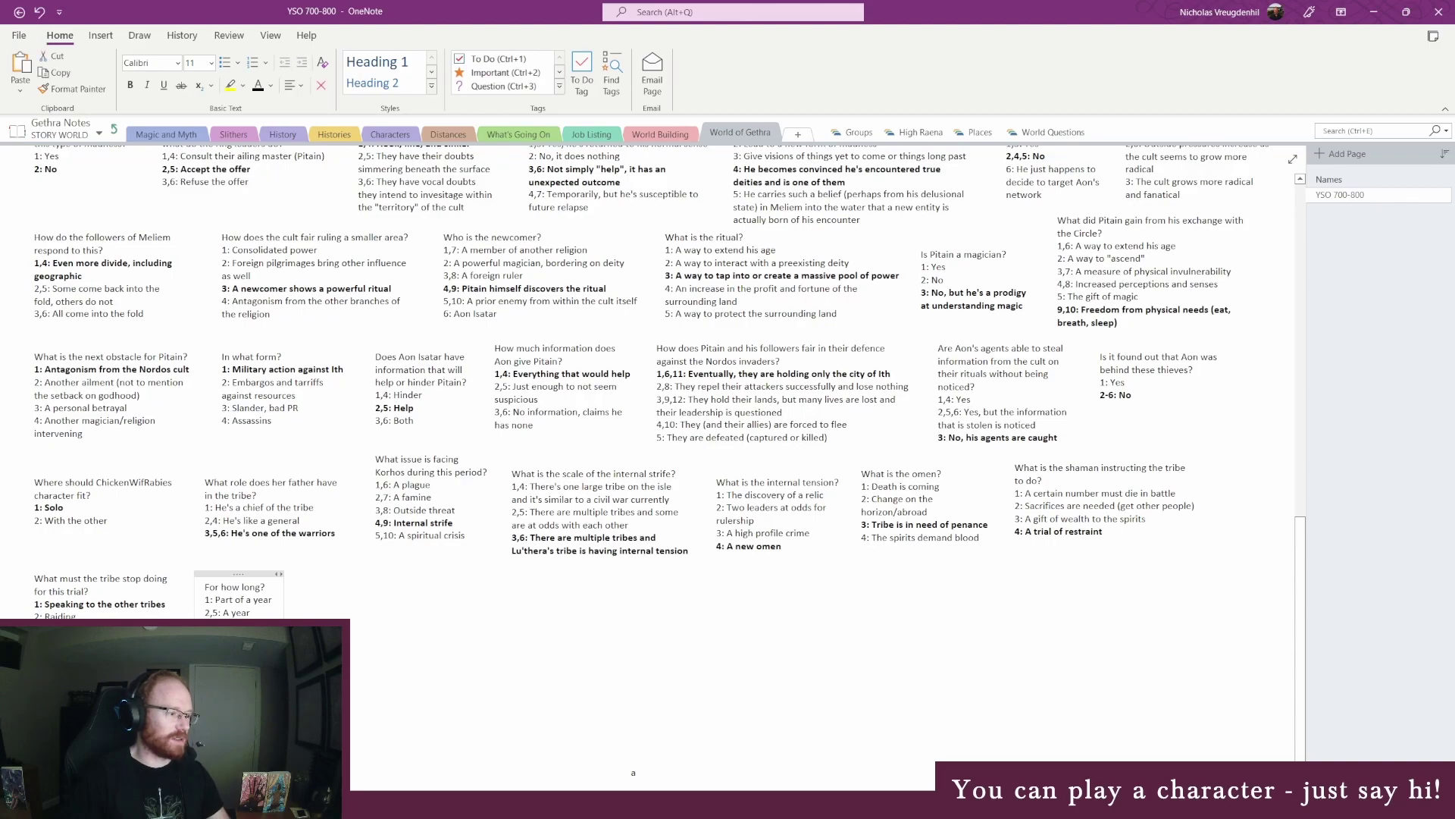
left_click(274, 600)
key("alt+Tab")
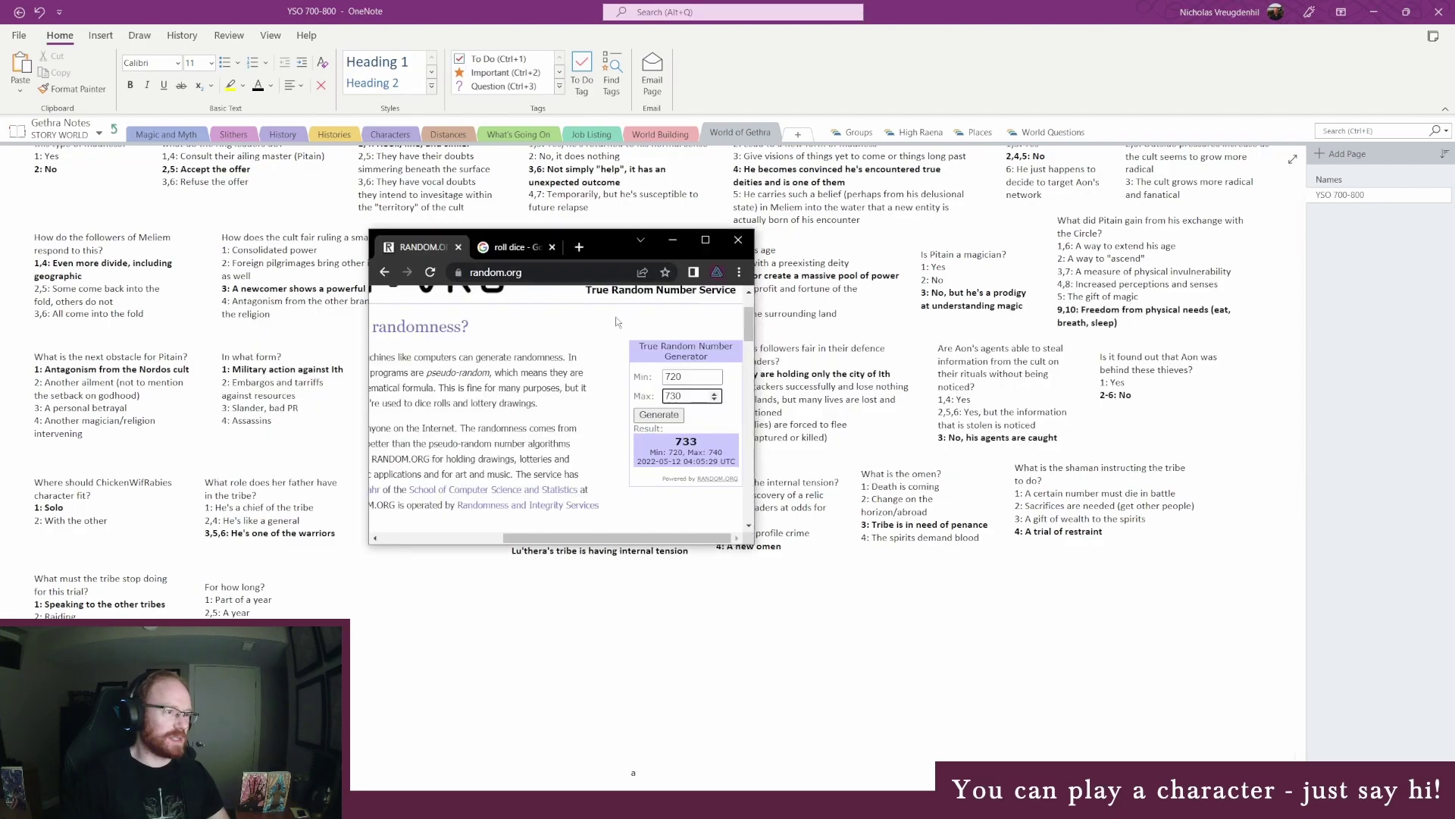
key("shift+Tab")
type("1")
key("Tab")
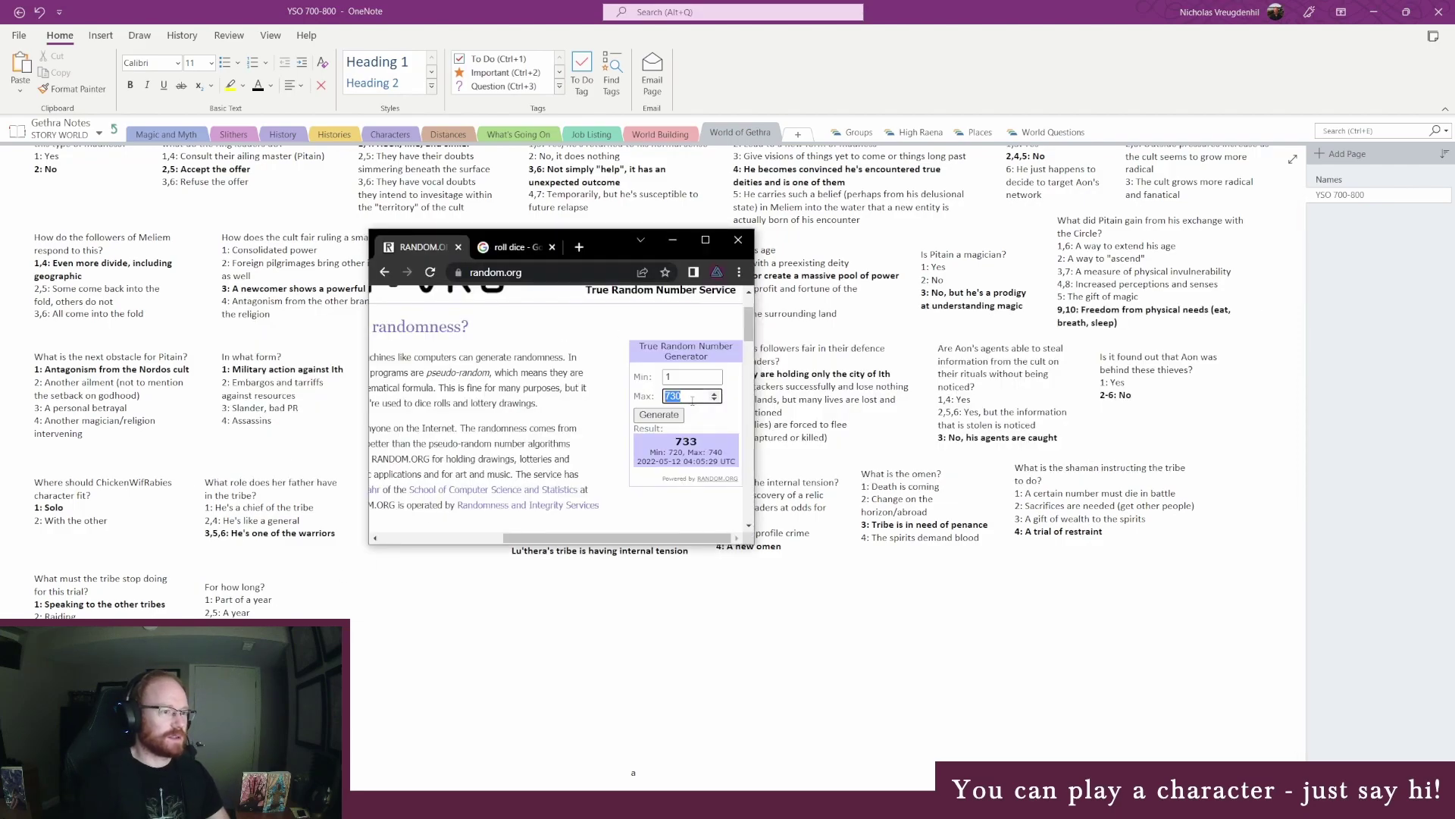
type("8")
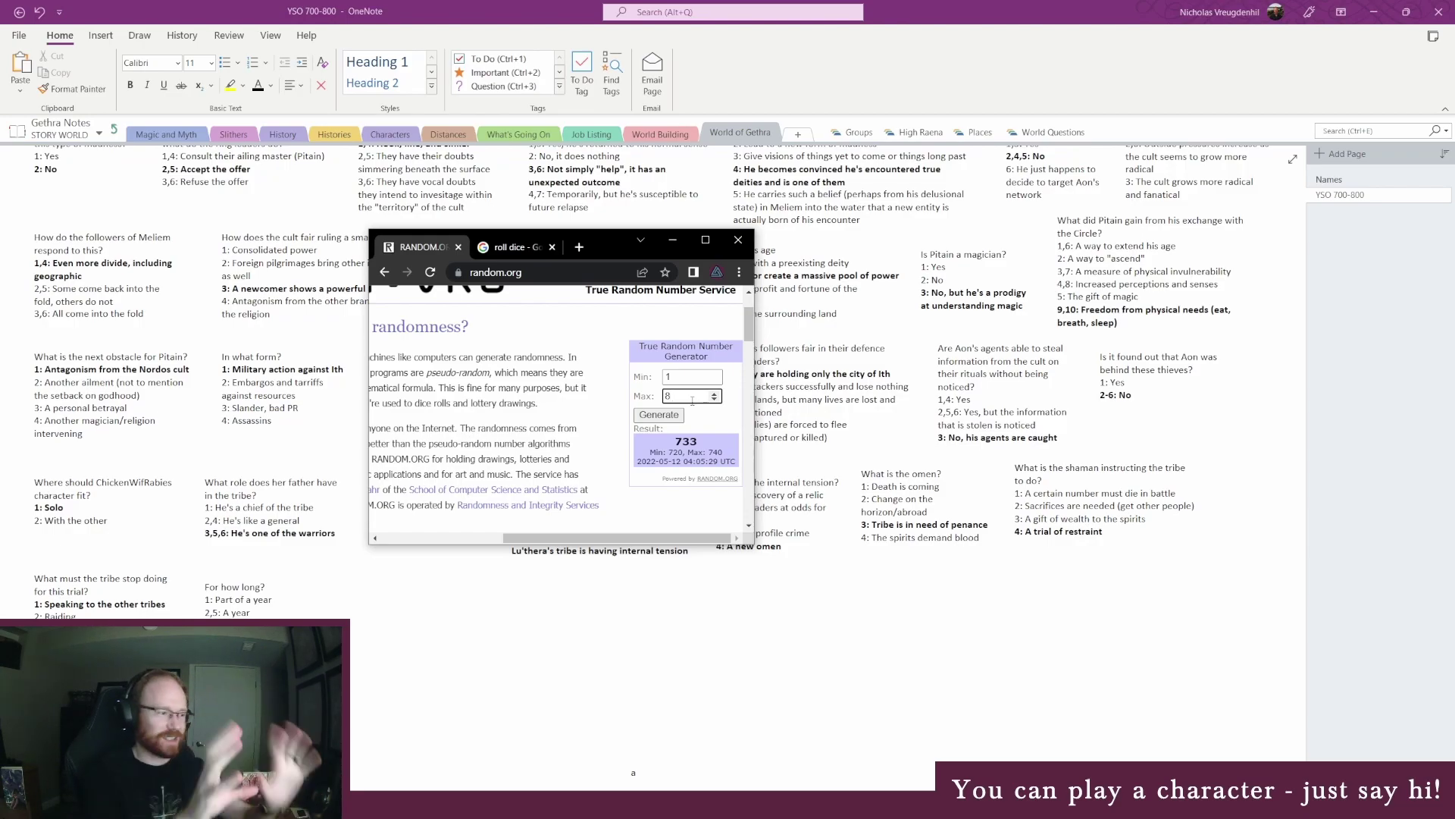
key("Return")
Generate a random number from 1 to 5 on RANDOM.ORG, getting 3, and return to OneNote
left_click(259, 615)
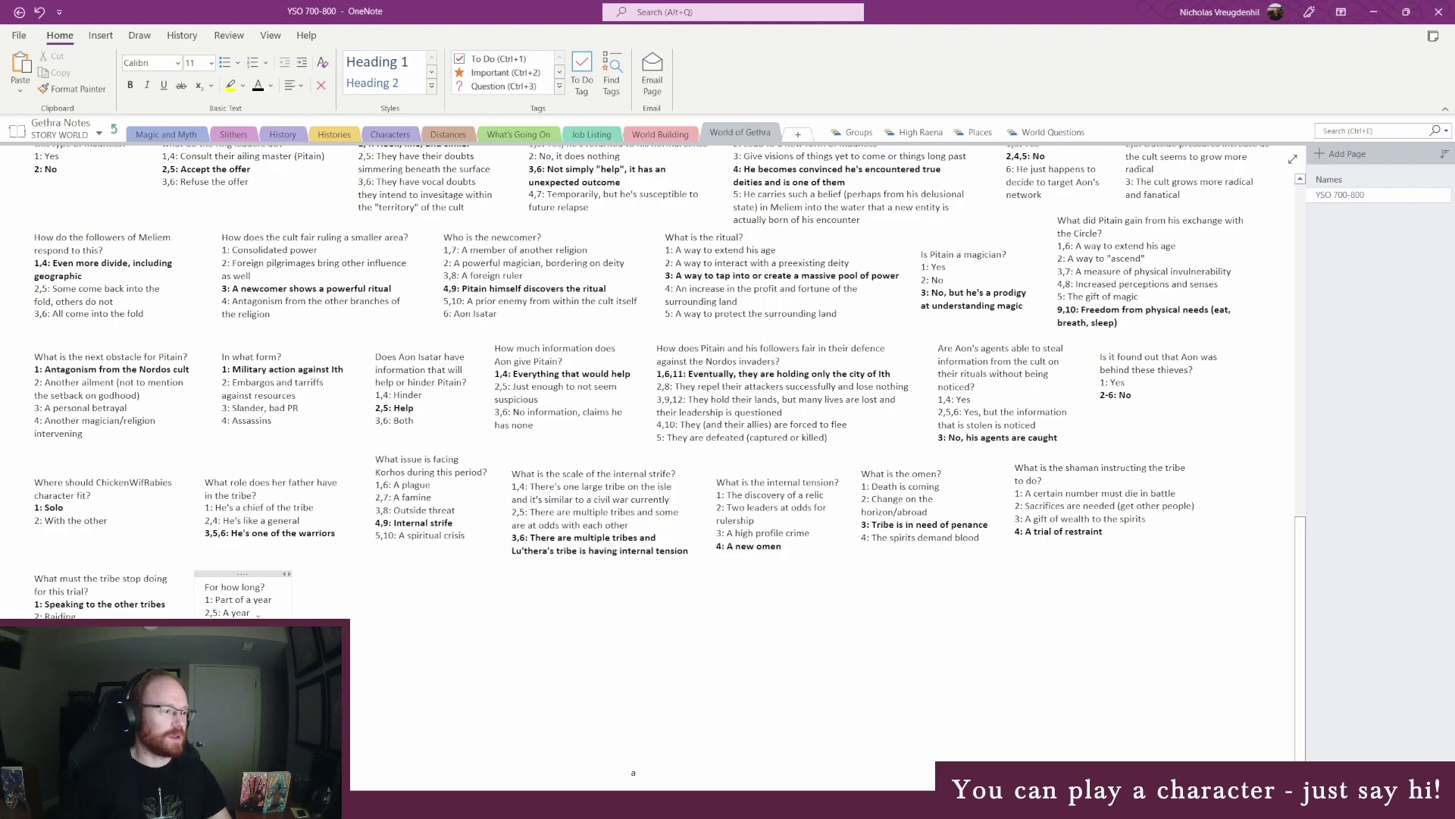
key("alt+Tab")
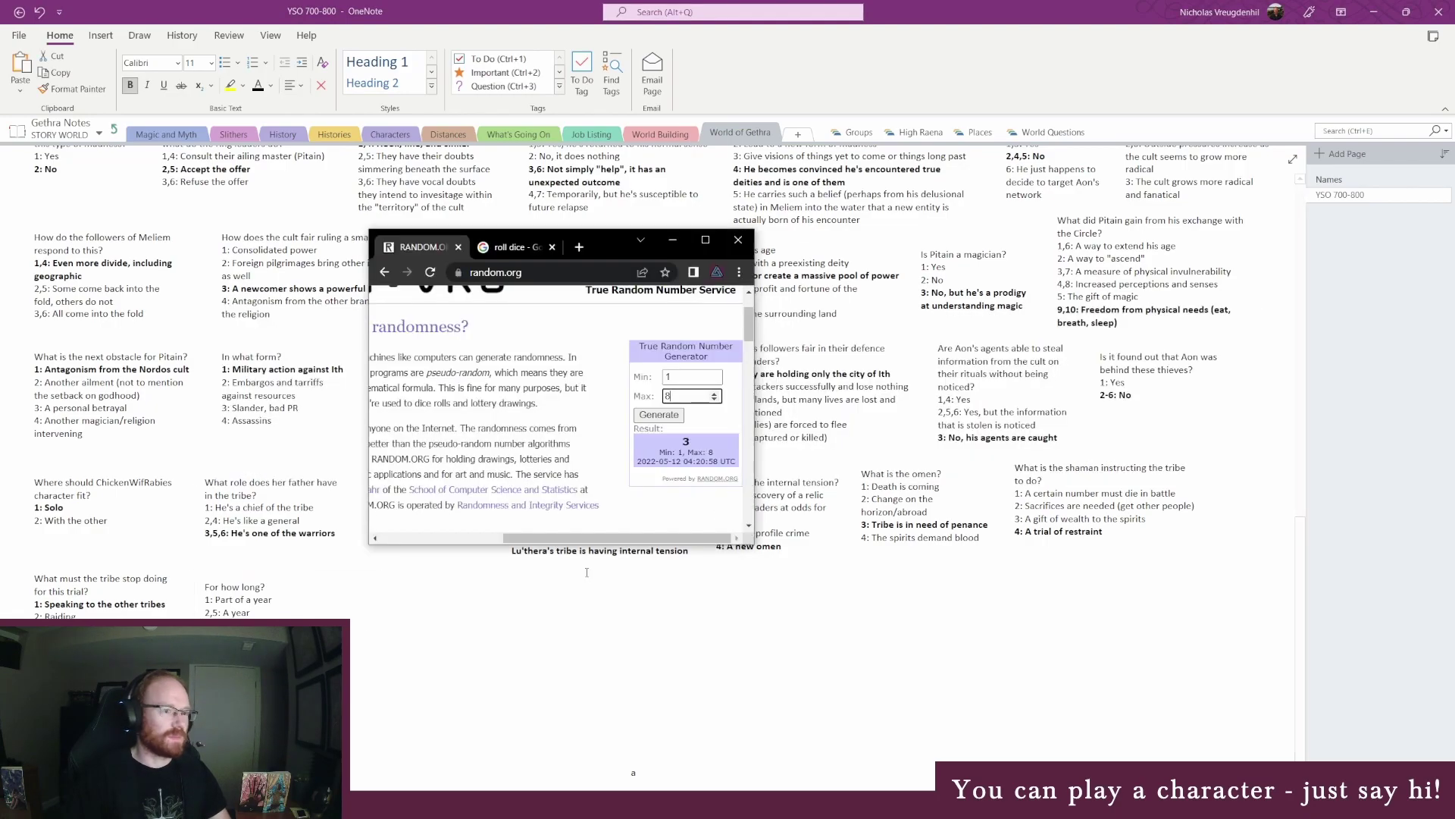
type("5")
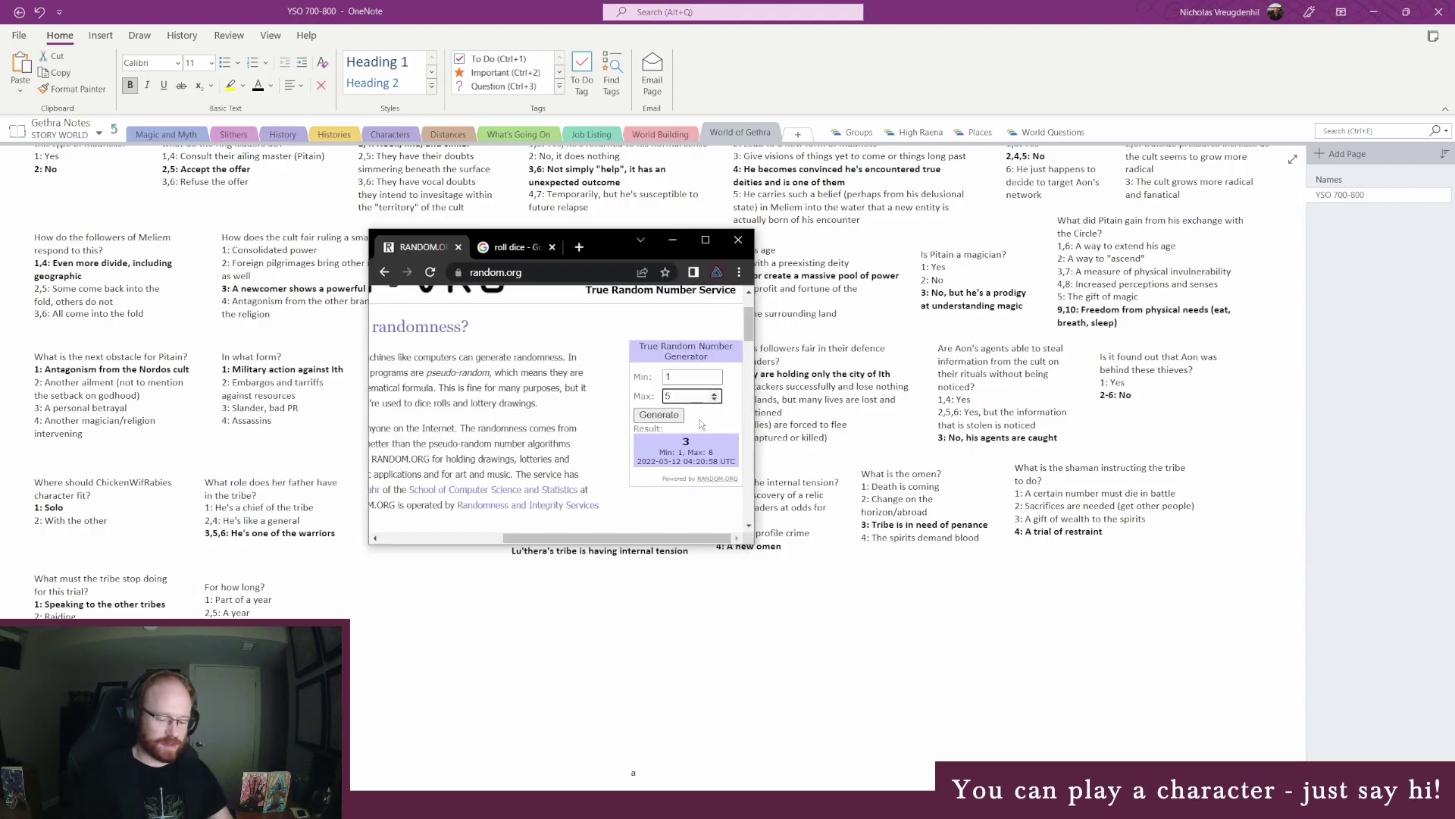
key("Return")
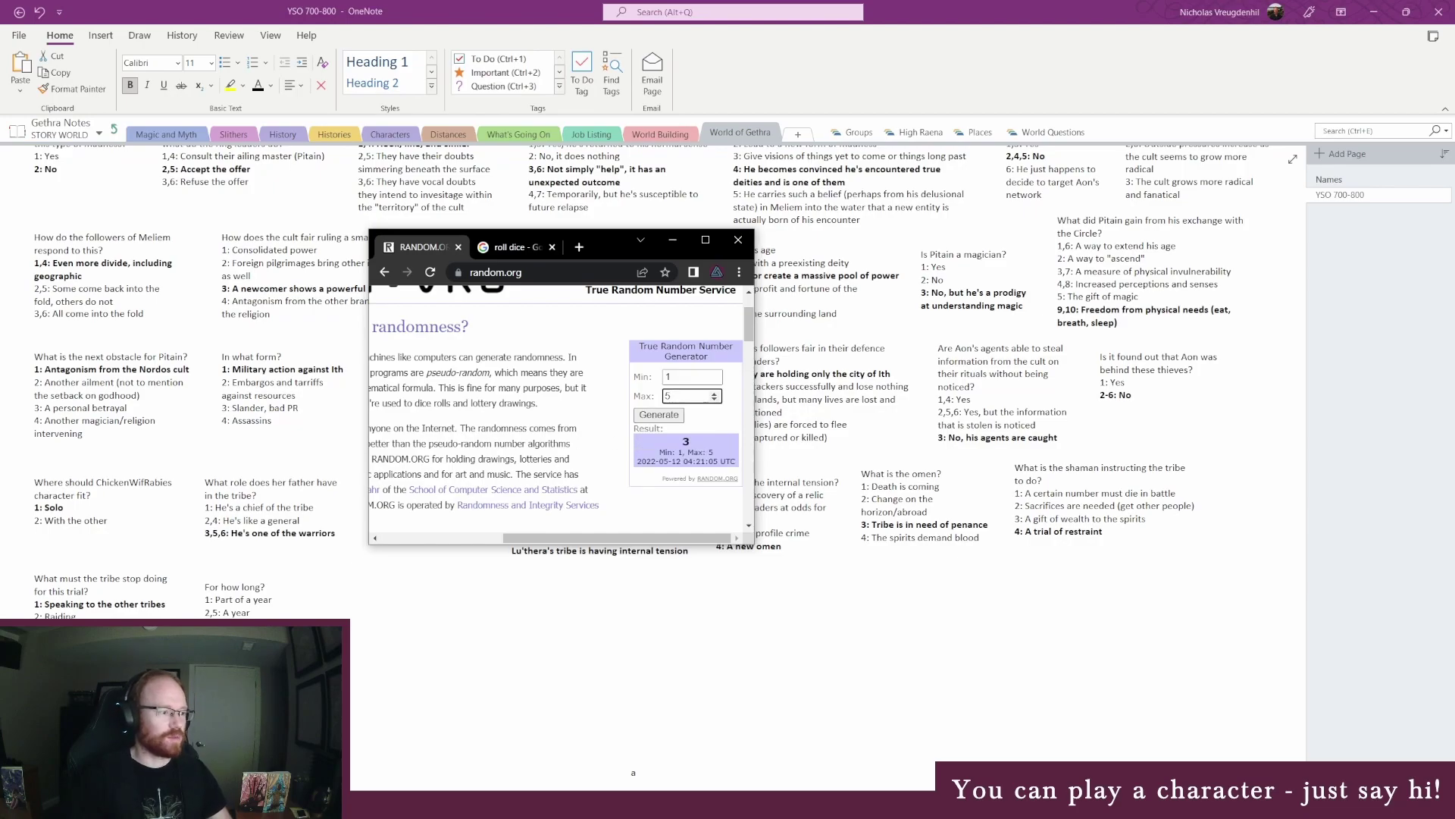
key("alt+Tab")
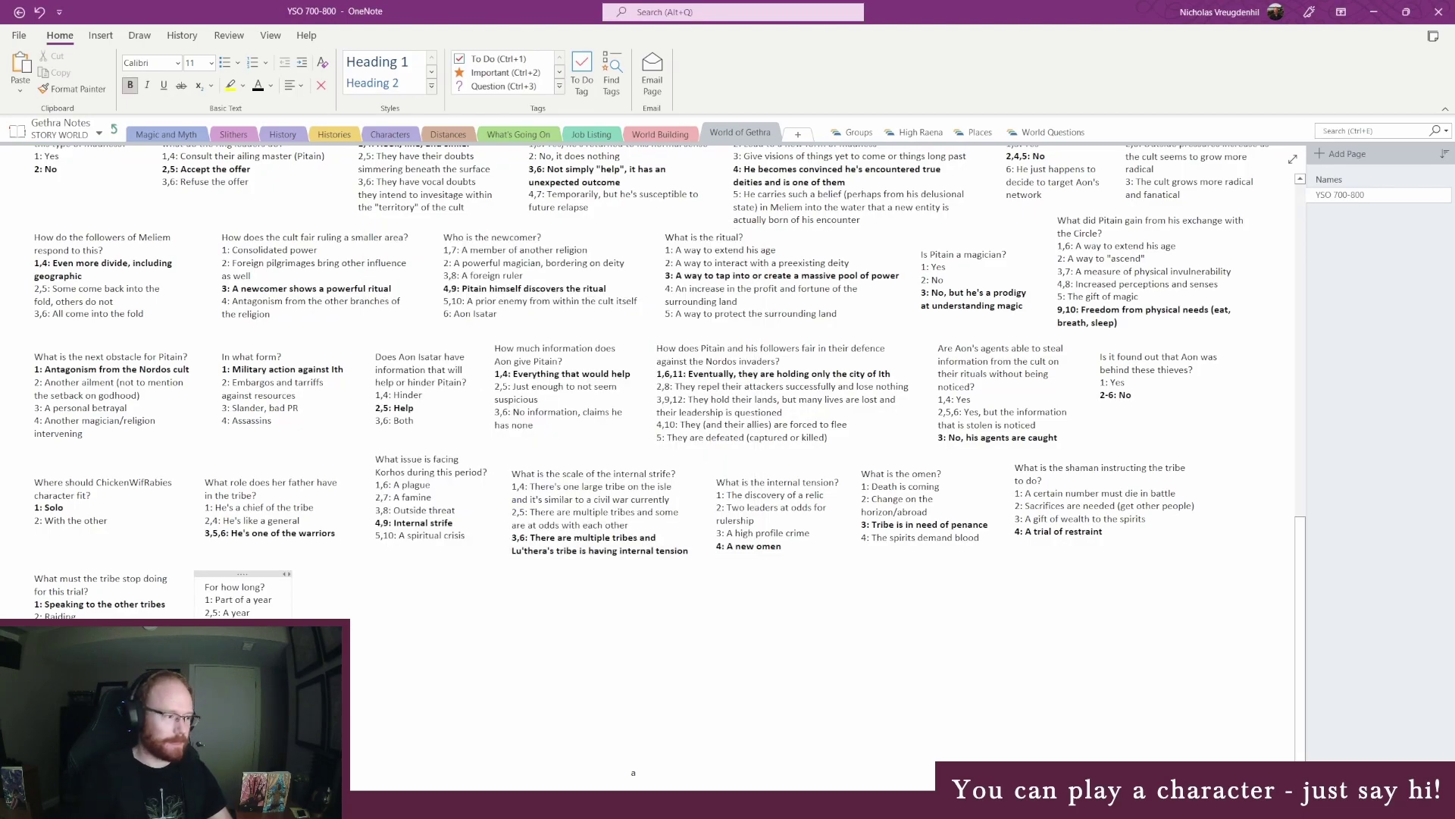
left_click(319, 607)
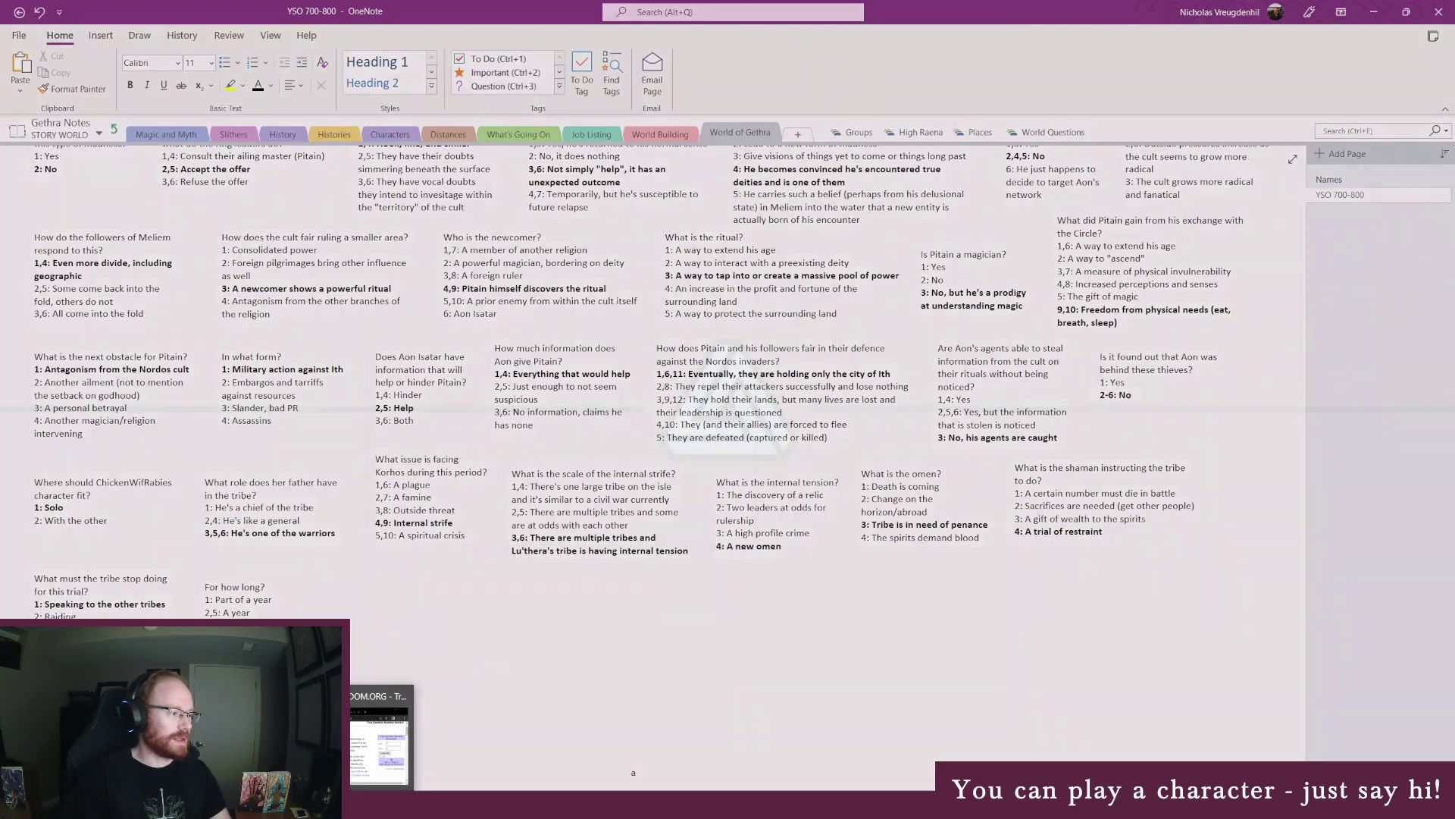
In the History, write that the tribe's shaman said the gods were displeased and demanded a trial
left_click(382, 805)
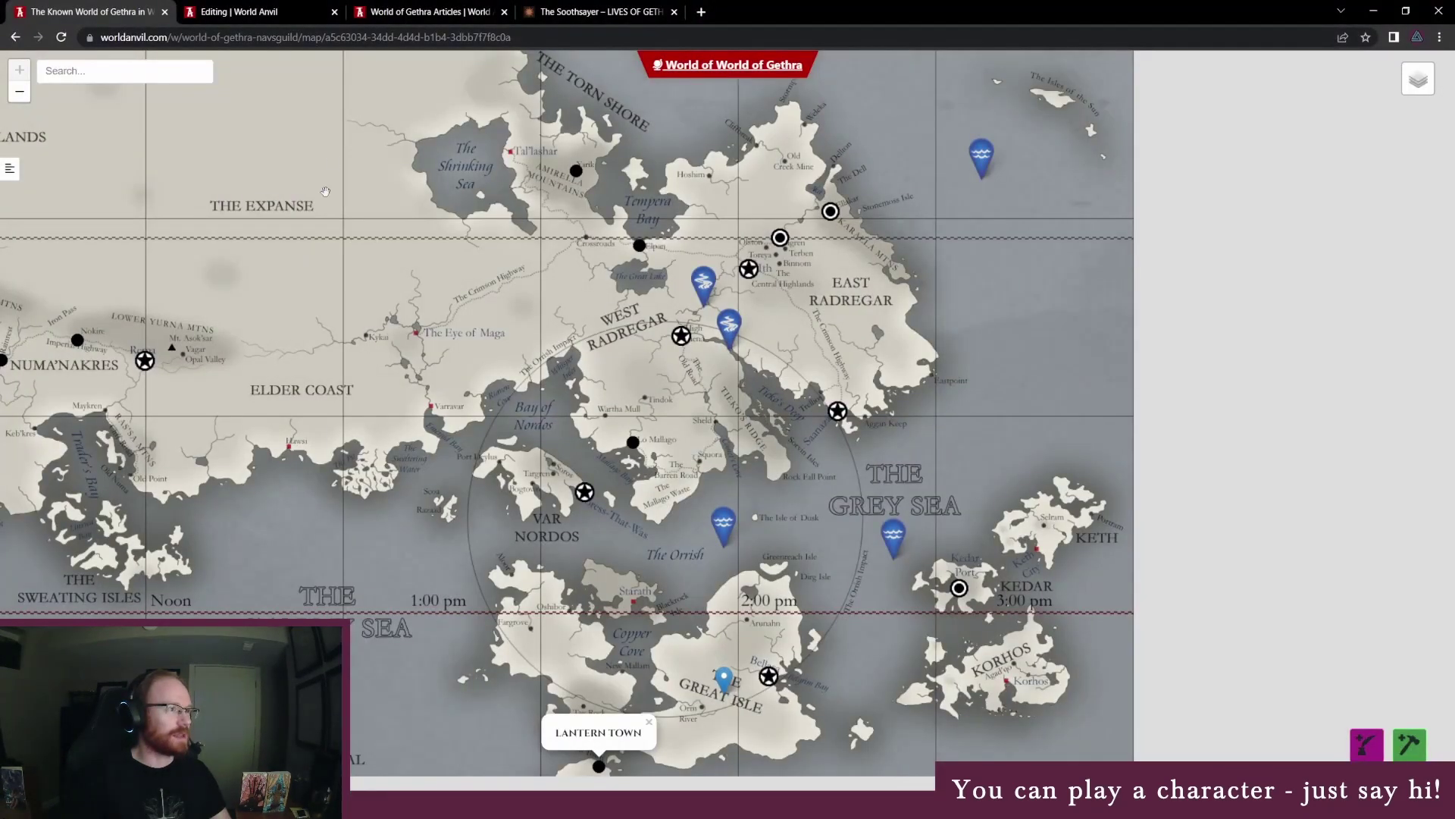
left_click(296, 13)
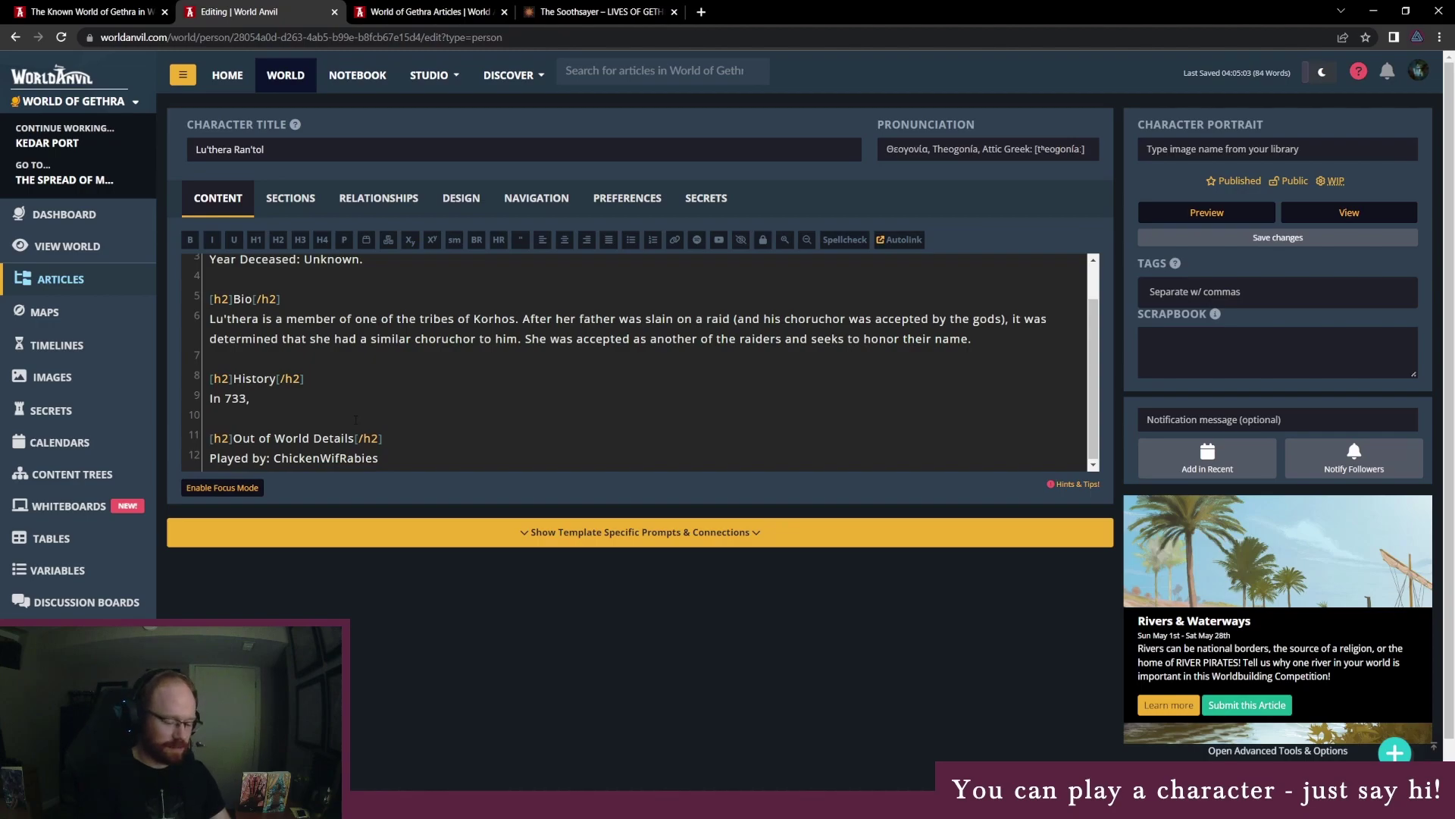
type("the shaman of Lu")
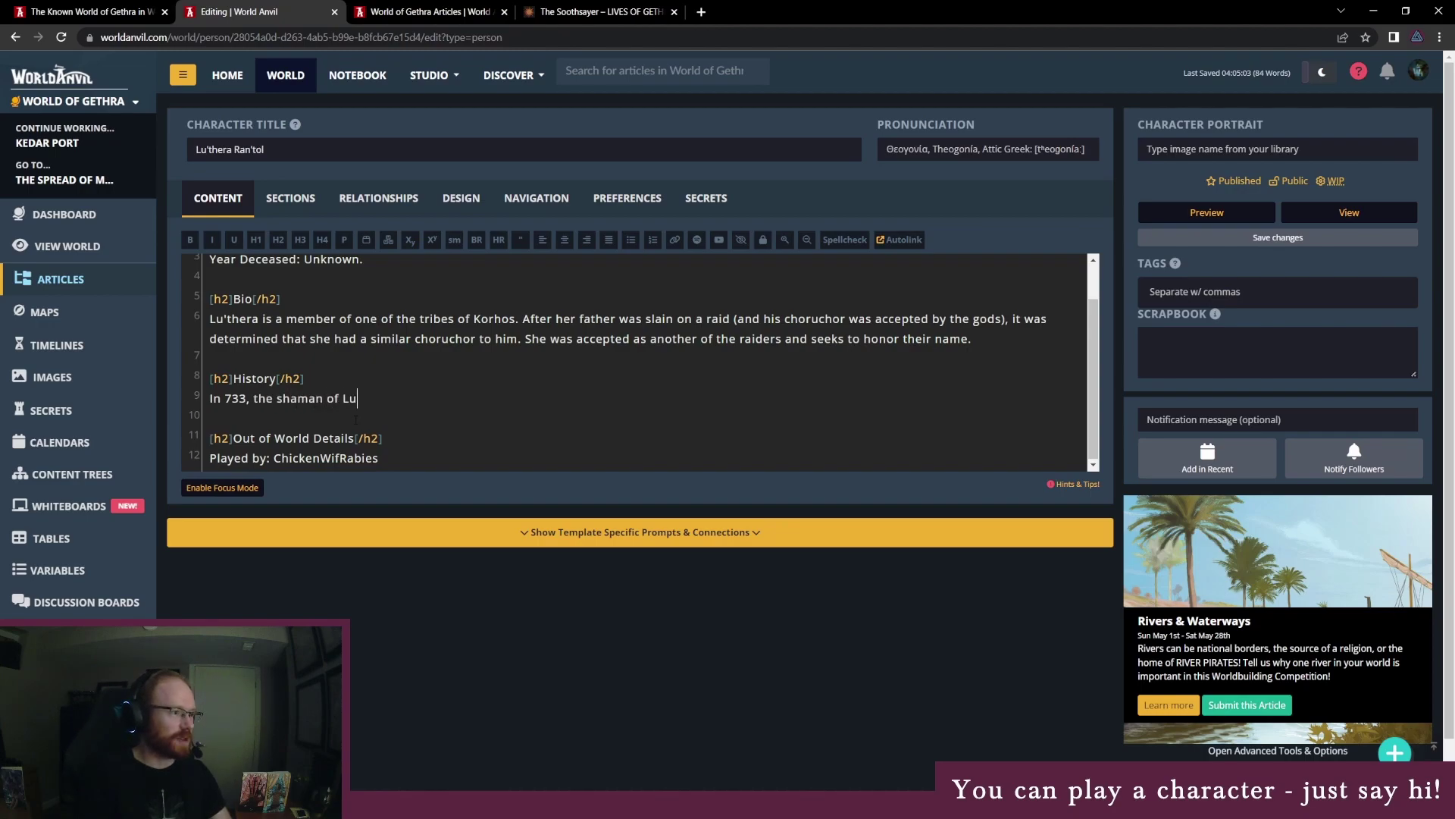
type("'thera's tribe reported that ")
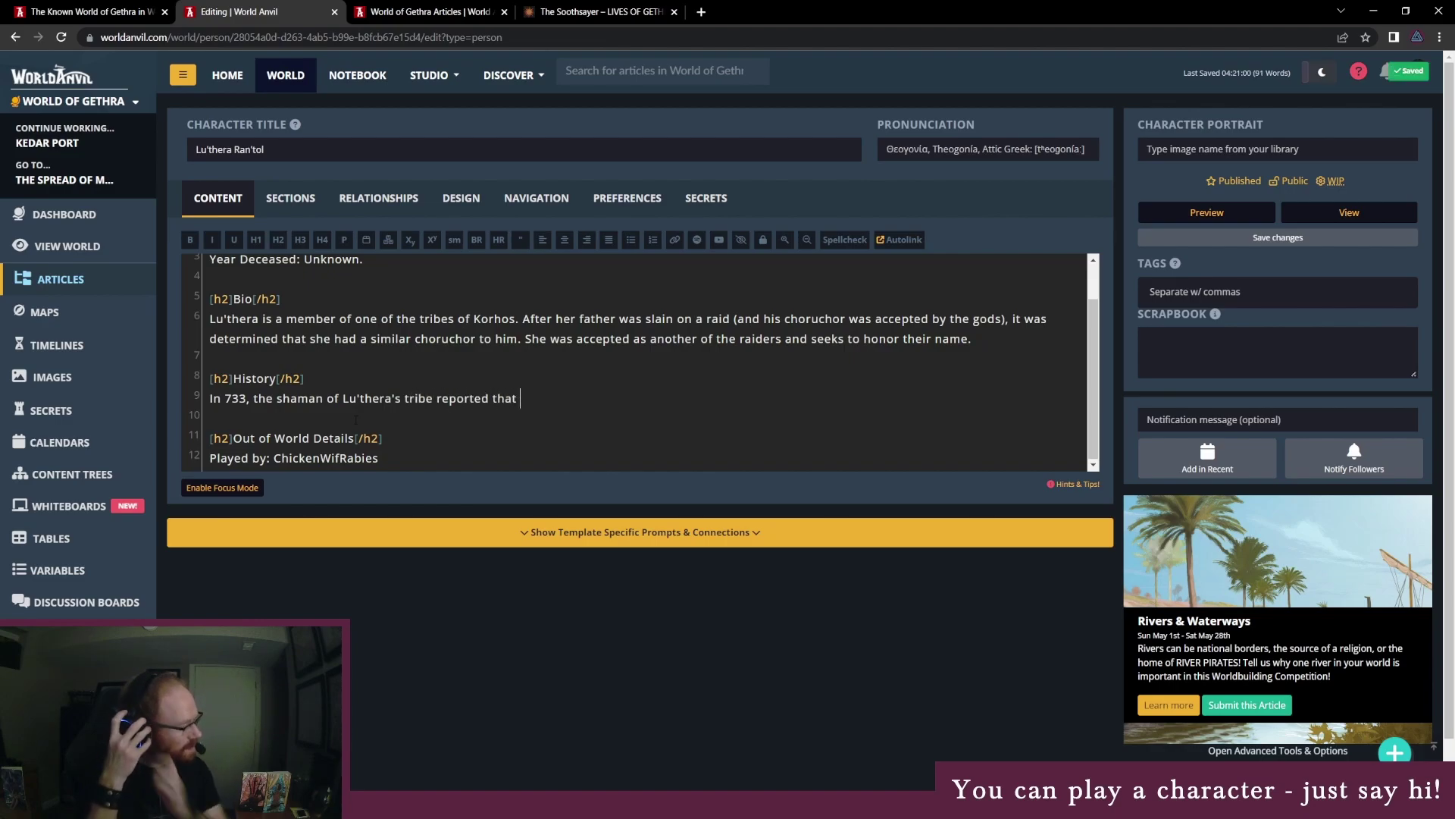
type("the spirits were")
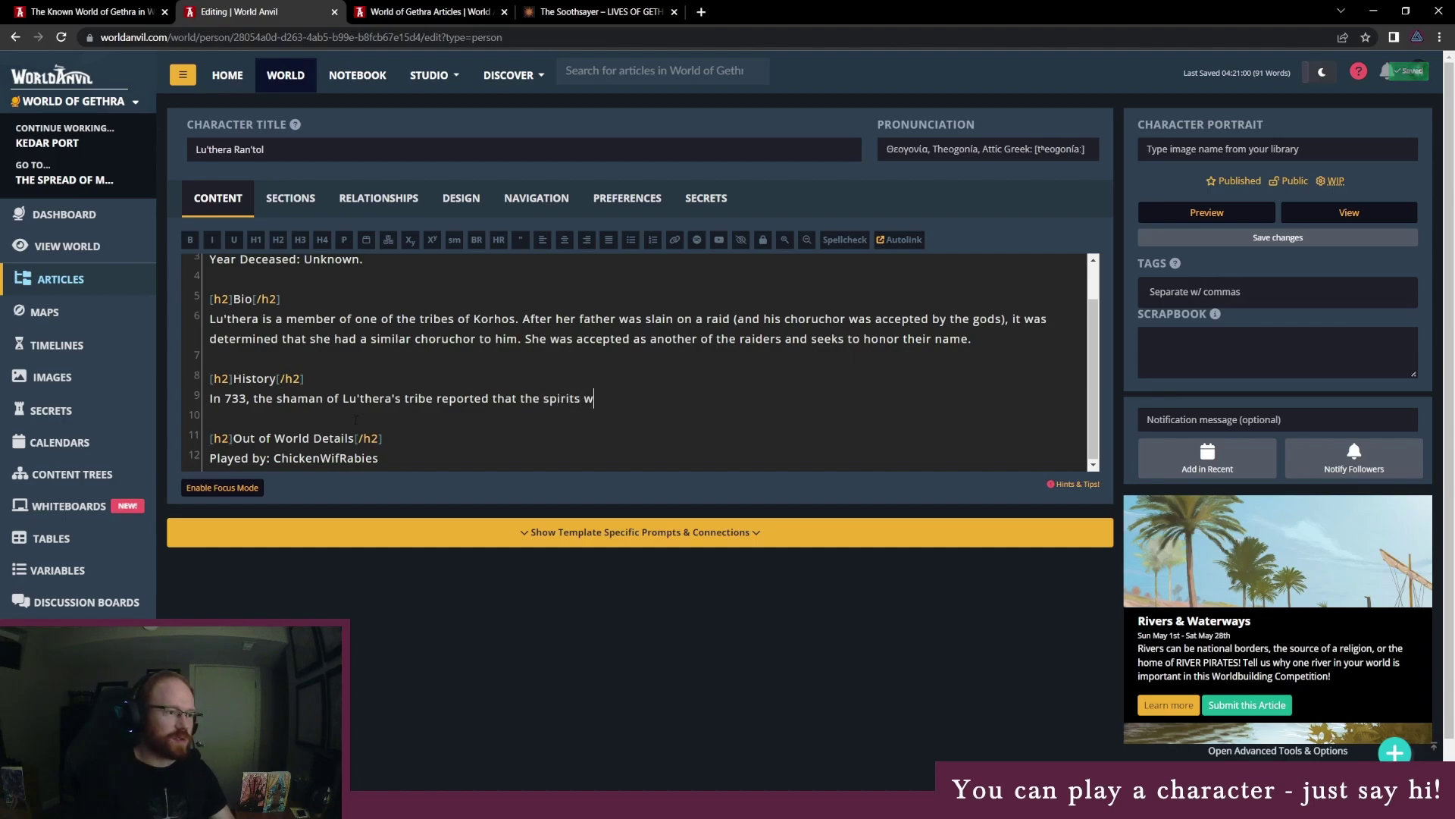
key("BackSpace")
key("BackSpace")
key("BackSpace")
key("BackSpace")
key("BackSpace")
key("BackSpace")
key("BackSpace")
key("BackSpace")
key("BackSpace")
key("BackSpace")
key("BackSpace")
key("BackSpace")
key("BackSpace")
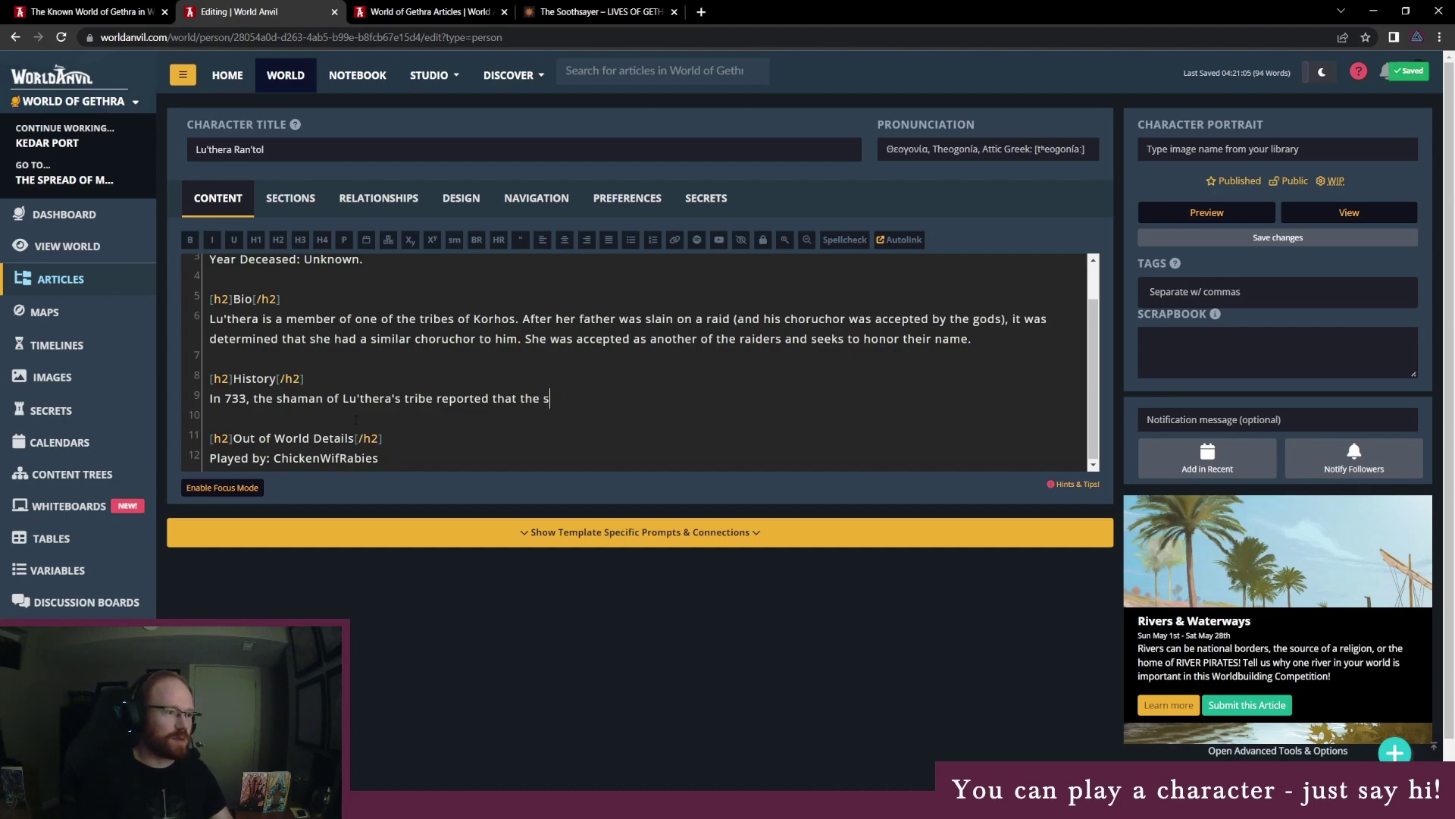
type("gods were displeased with the")
key("BackSpace")
key("BackSpace")
key("BackSpace")
key("BackSpace")
type("the tribe and demanded a trial")
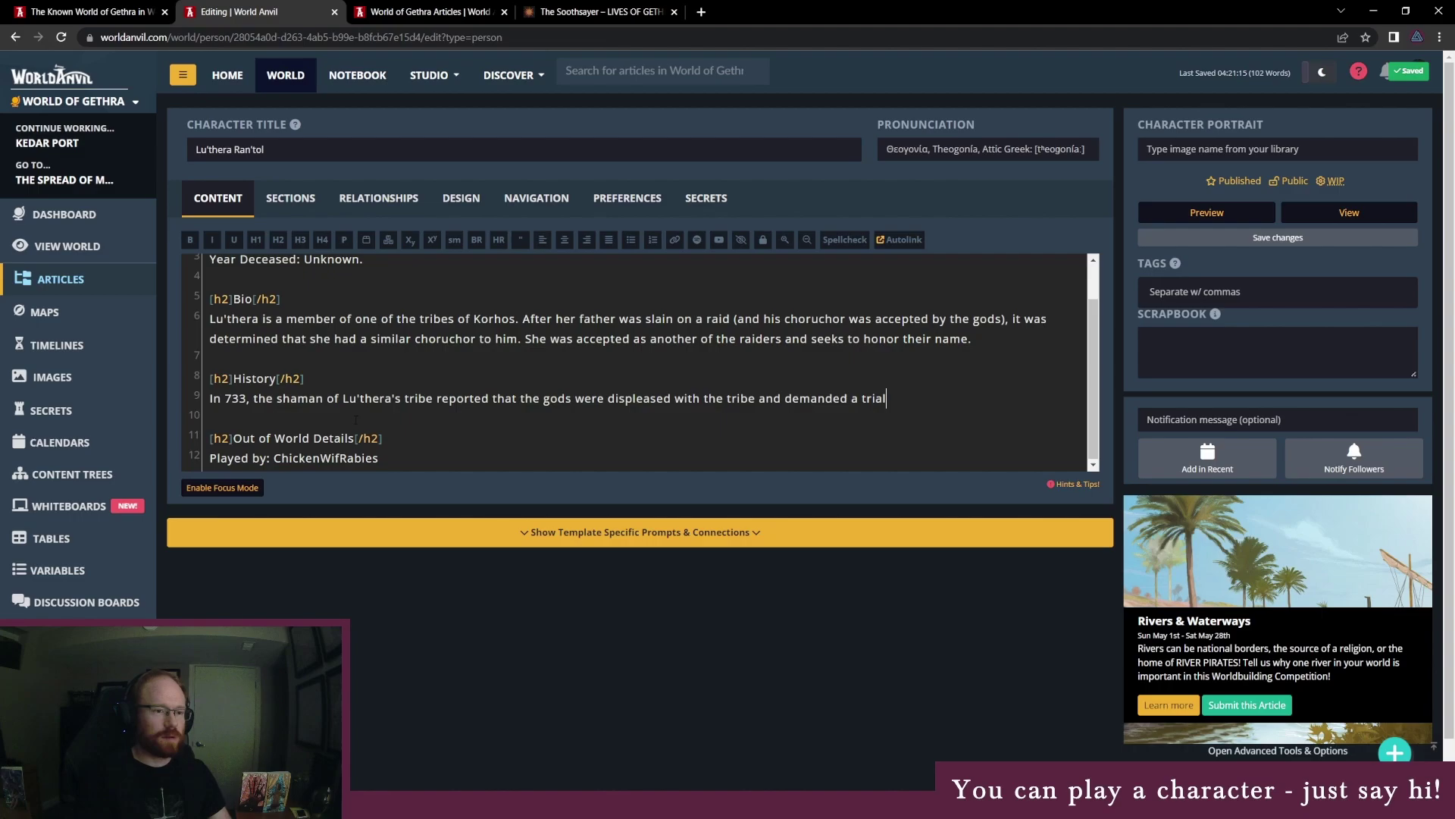
type(".")
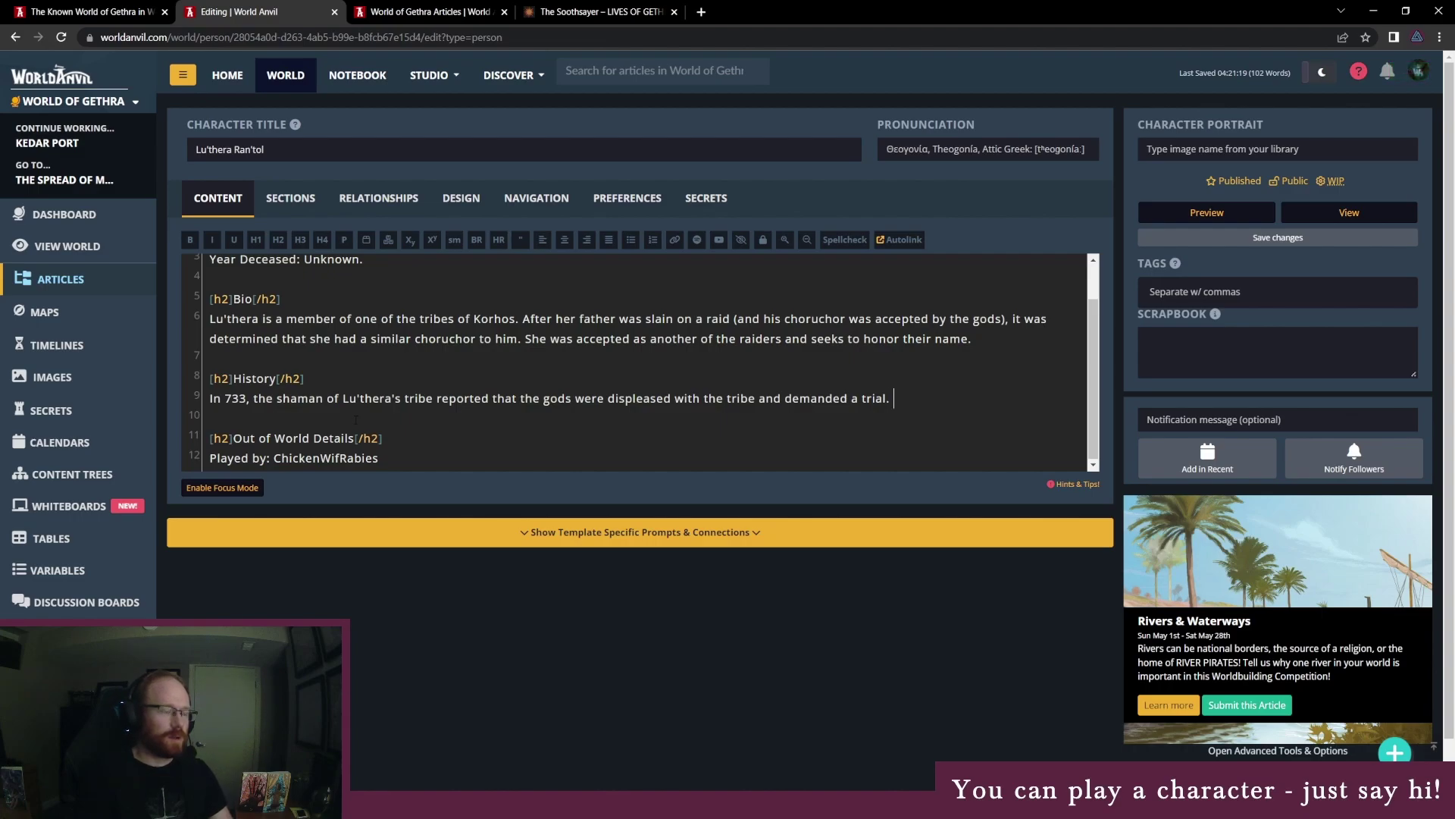
type(" During the")
type(" next three tr")
type("ial")
Add that for three years the tribe must isolate from the rest of Korhos and survive independently
key("BackSpace")
key("BackSpace")
key("BackSpace")
key("BackSpace")
key("BackSpace")
type("years, the tribe was to")
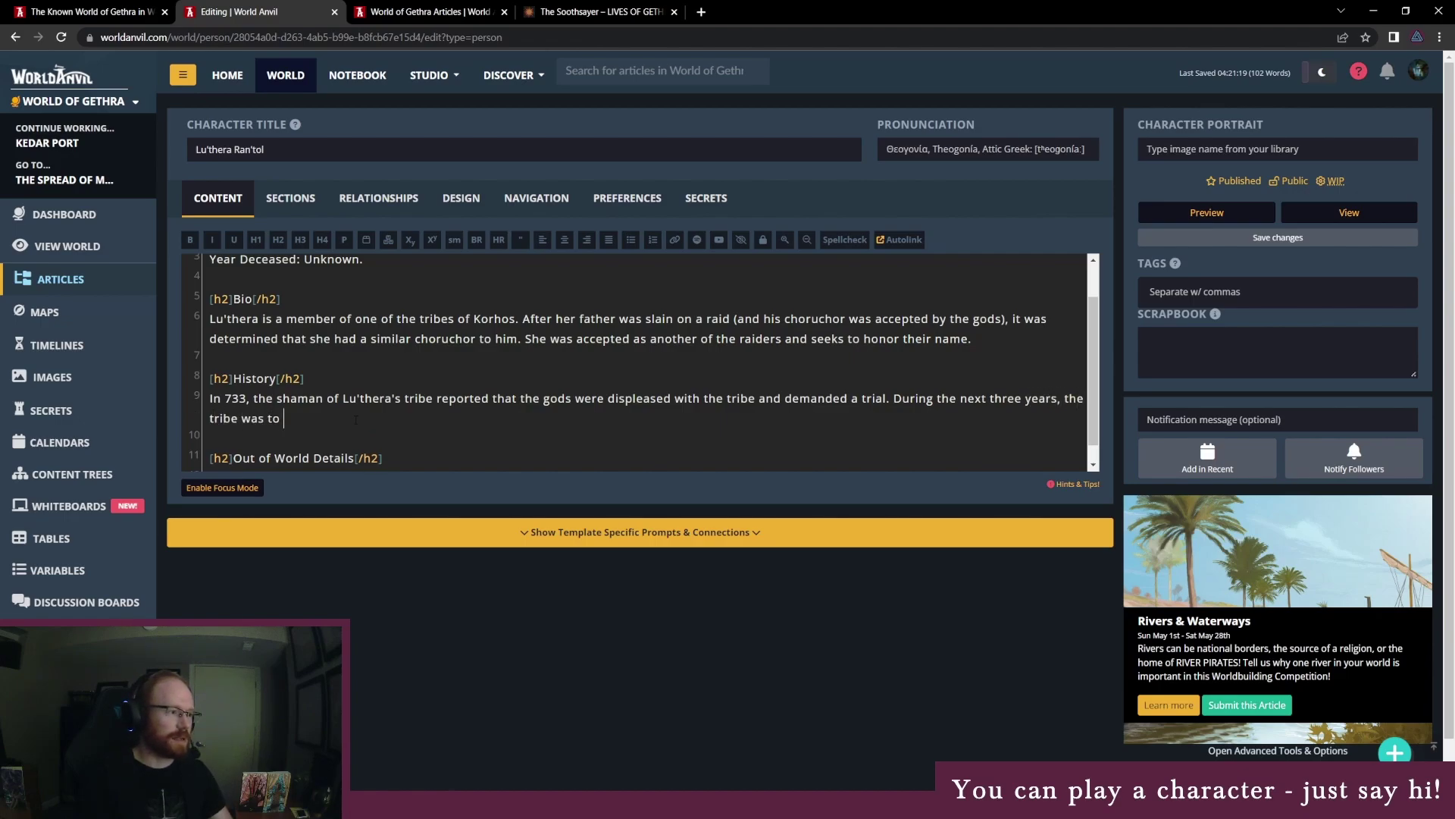
type(" isolate from the rest of Kho")
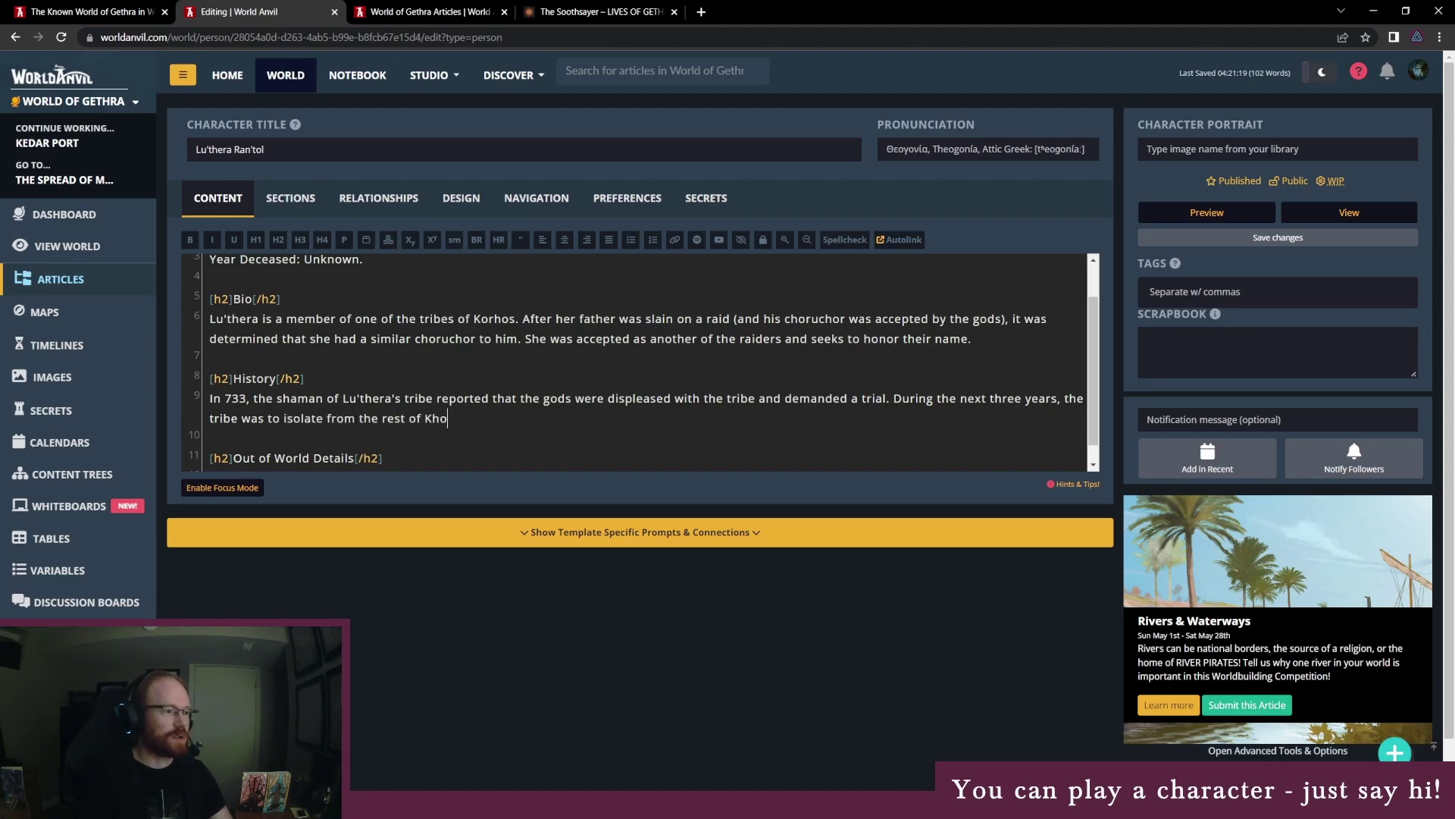
key("BackSpace")
key("BackSpace")
type("orhos and live ind")
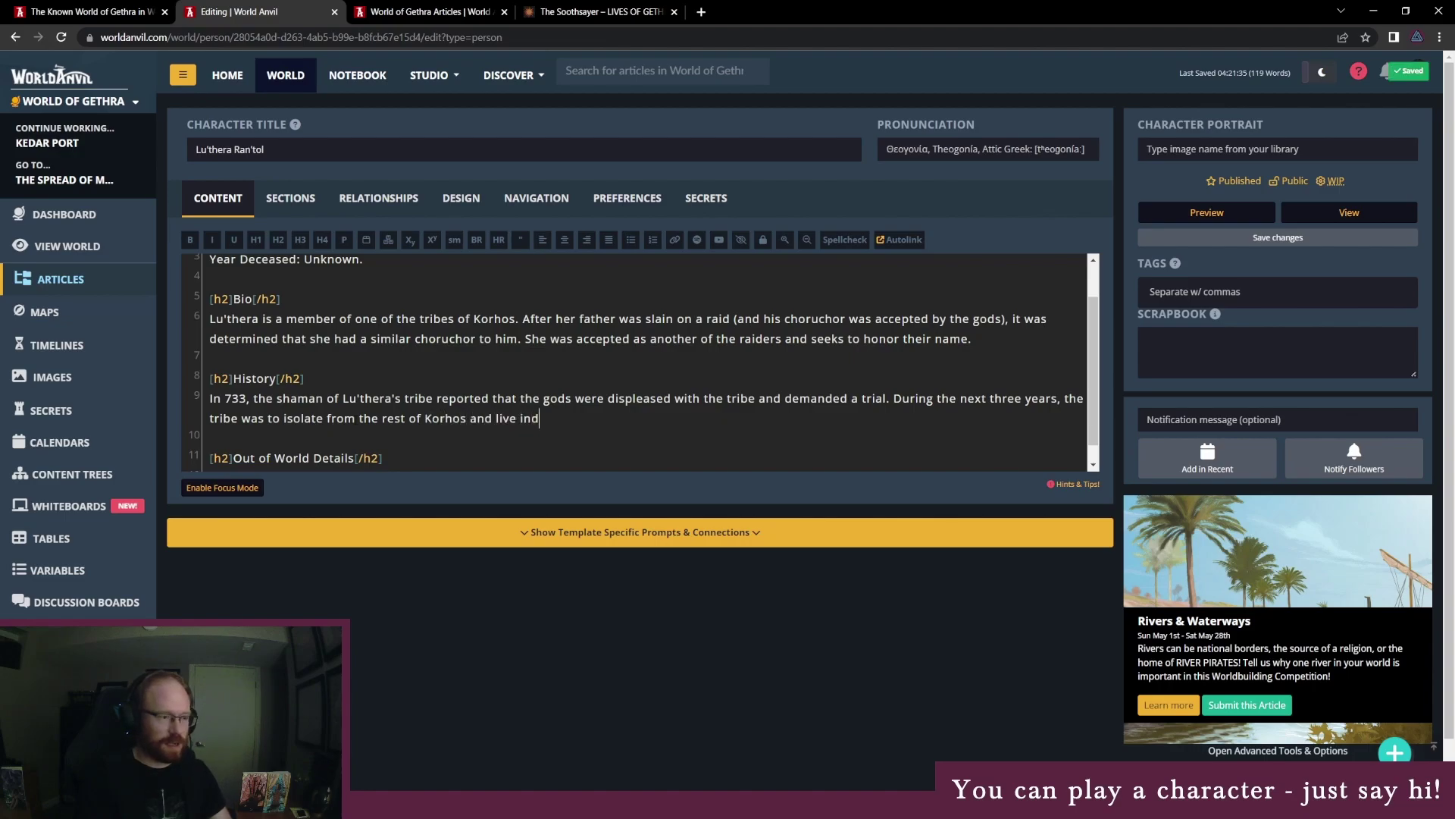
type("ependently until")
key("BackSpace")
key("BackSpace")
key("BackSpace")
key("BackSpace")
key("BackSpace")
key("BackSpace")
type(".")
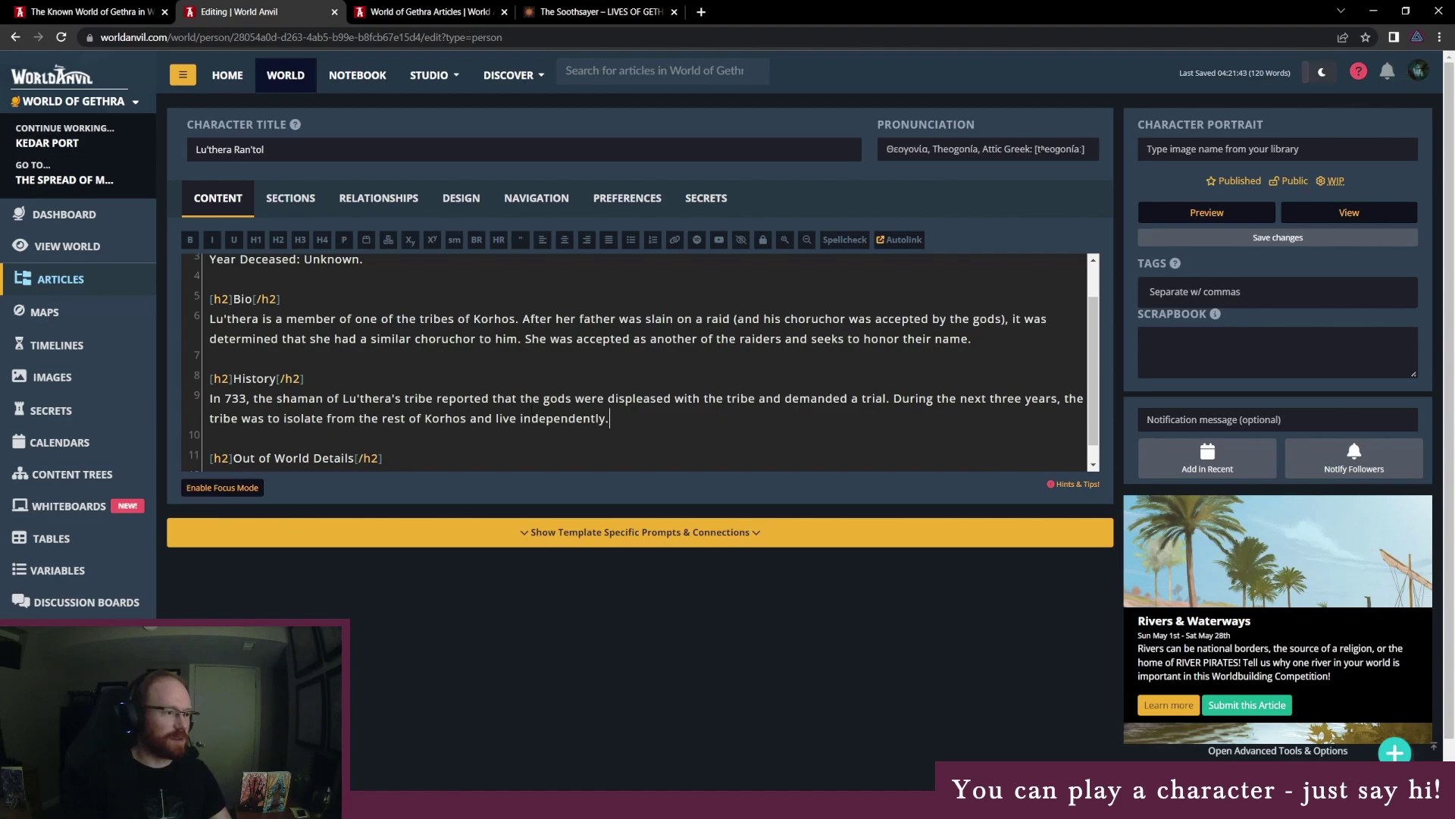
double_click(508, 418)
type("survive")
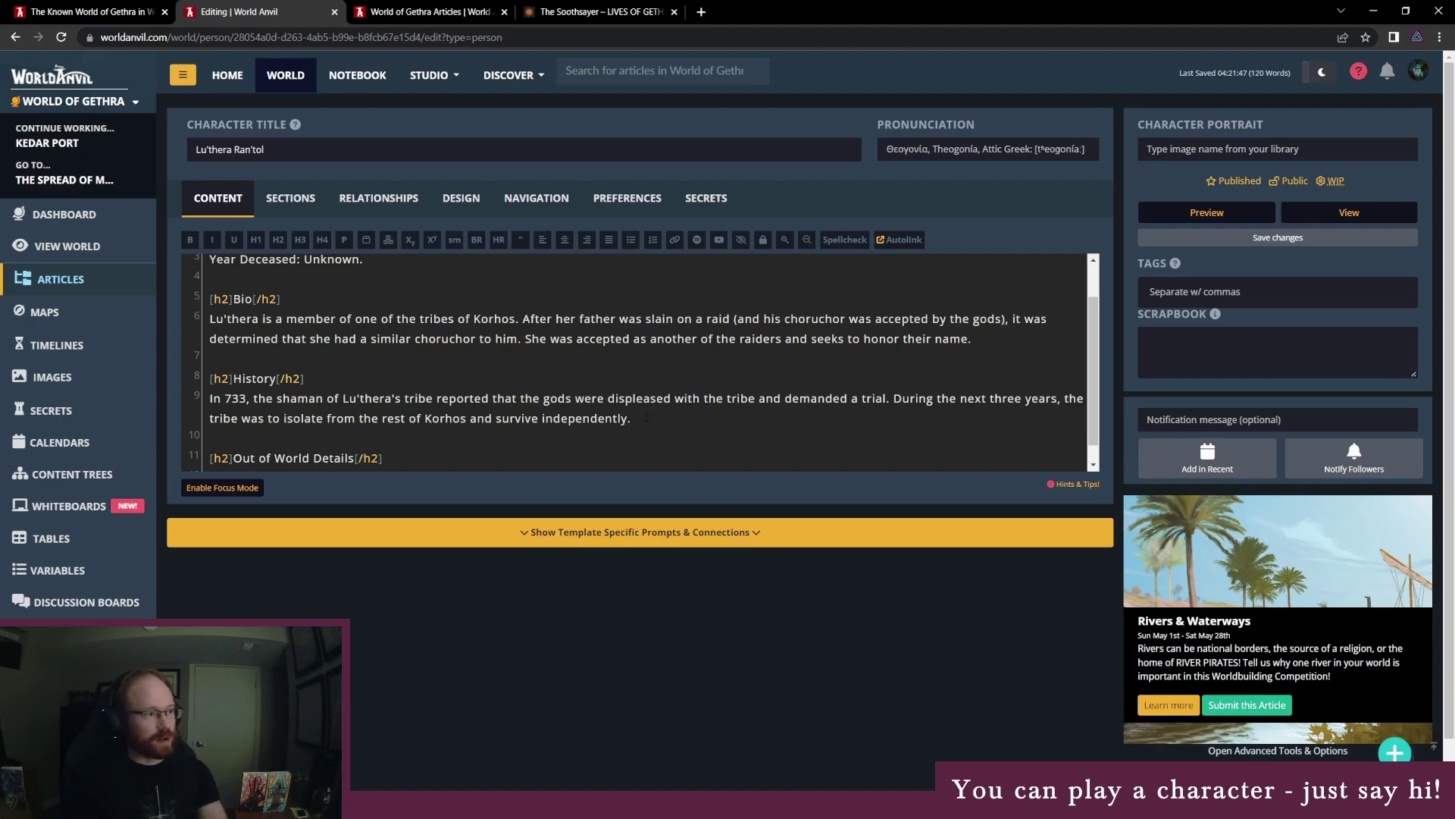
After the isolation sentence, start a new History sentence: 'Furious to be held back by rite and ritual,'
left_click(646, 417)
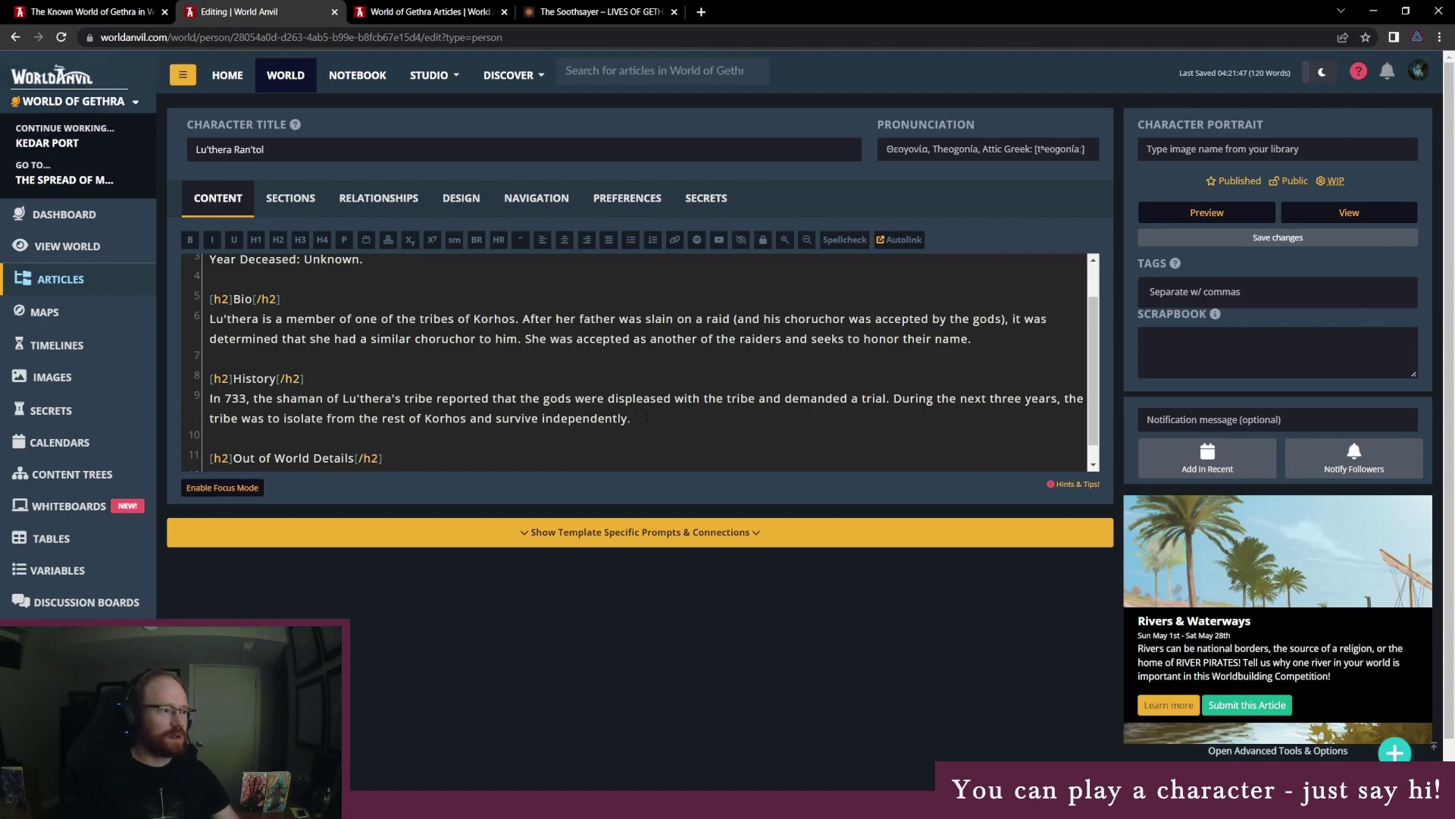
type("Furious to be held back by th")
key("BackSpace")
key("BackSpace")
type("r")
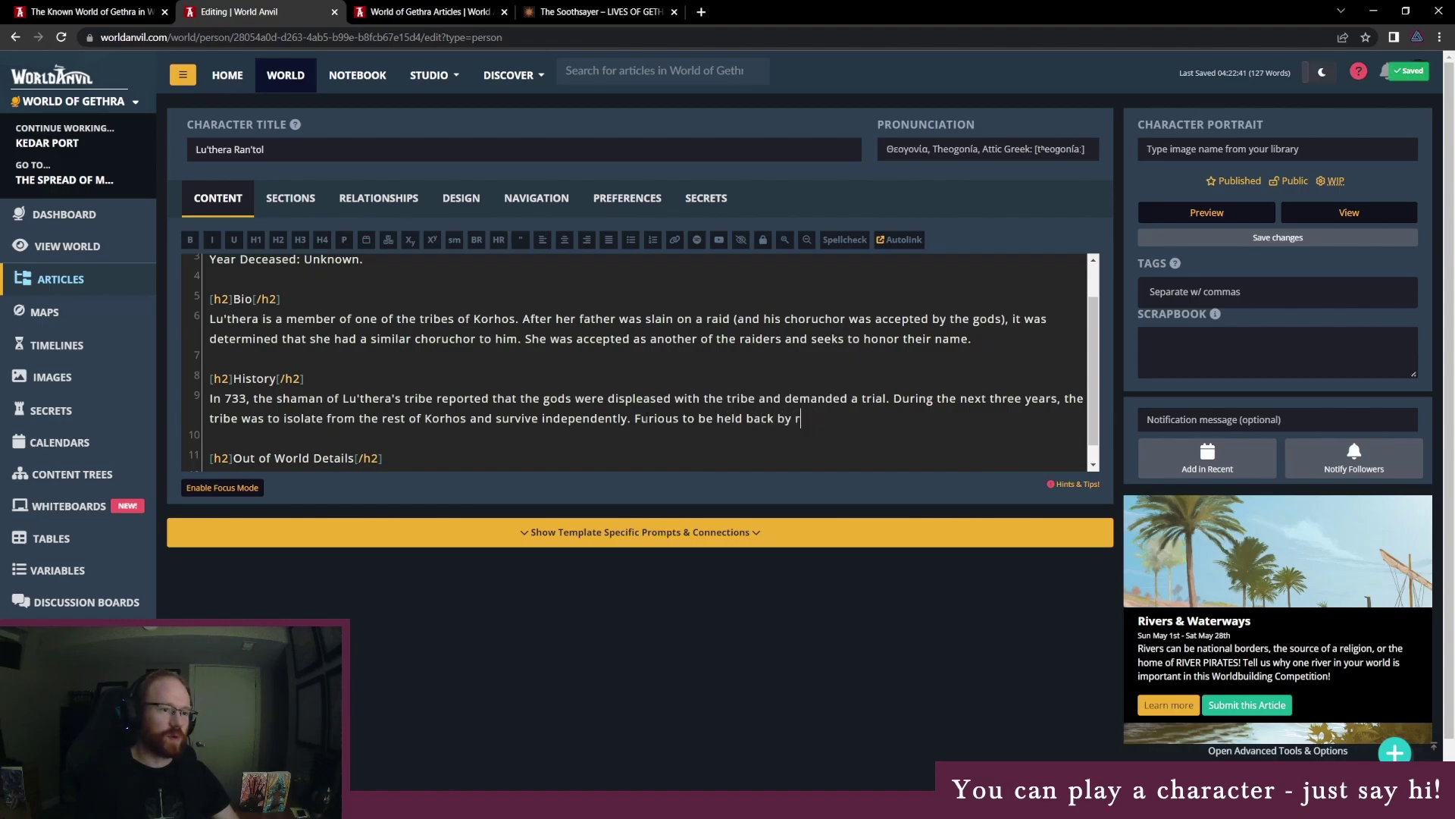
type("ite and ritual,")
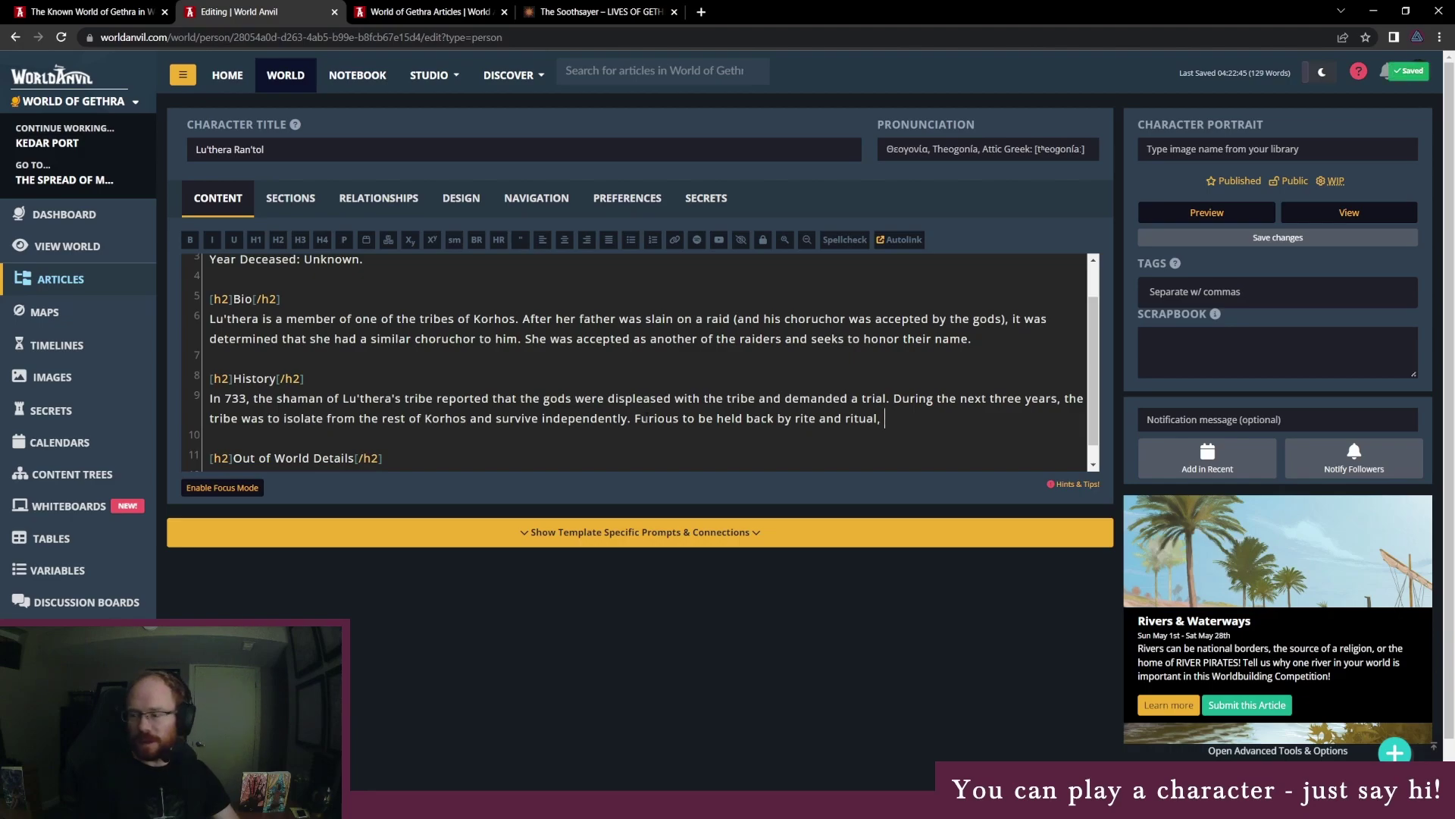